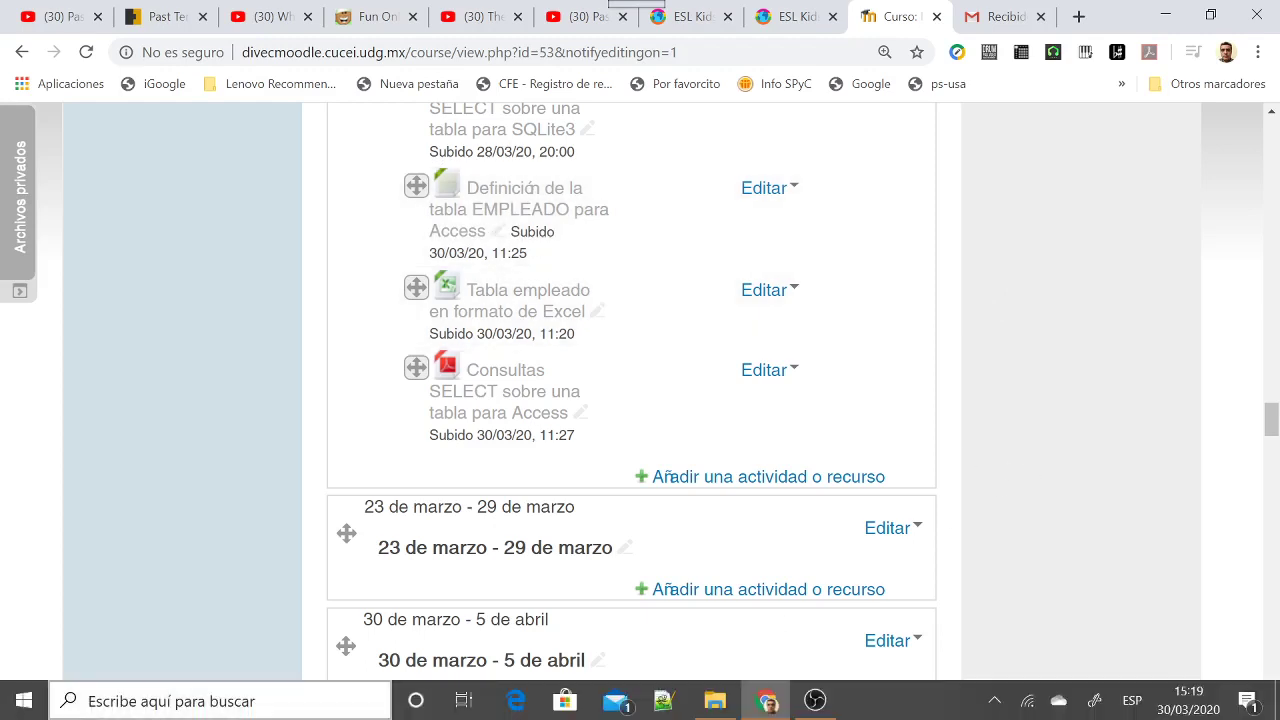
Search Windows for Access and open the application
left_click(220, 701)
type("acc")
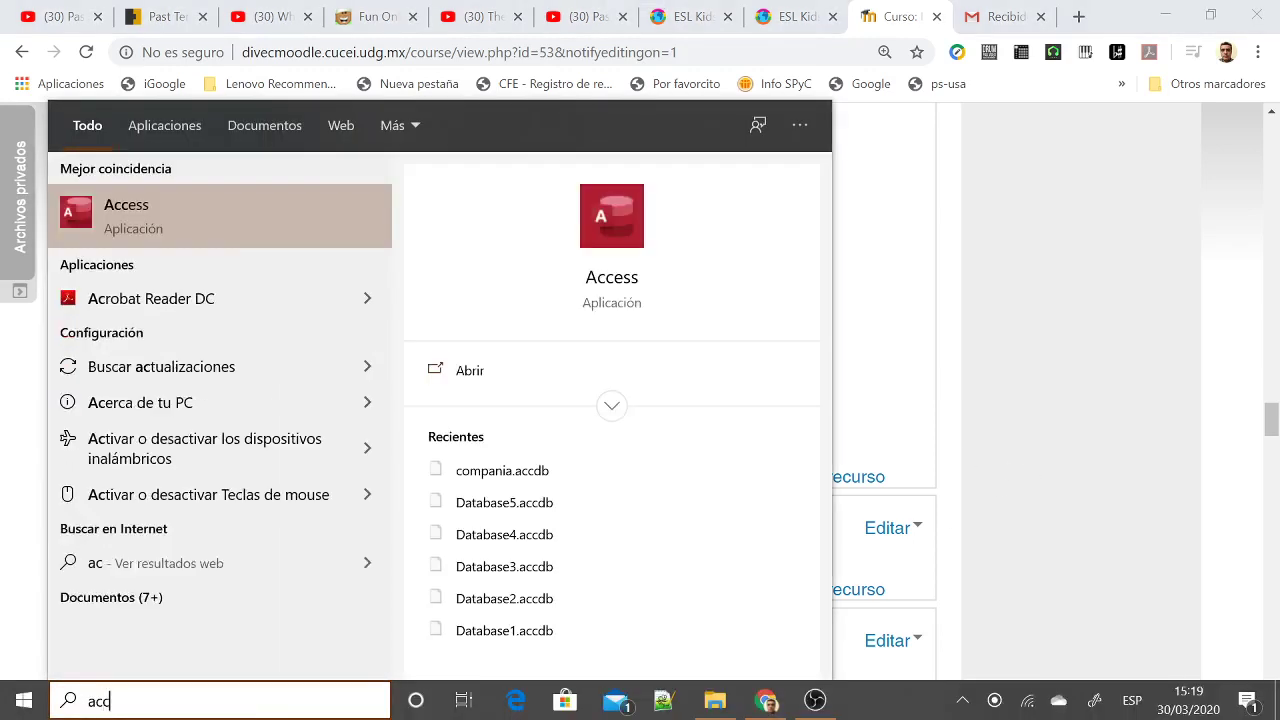
type("e")
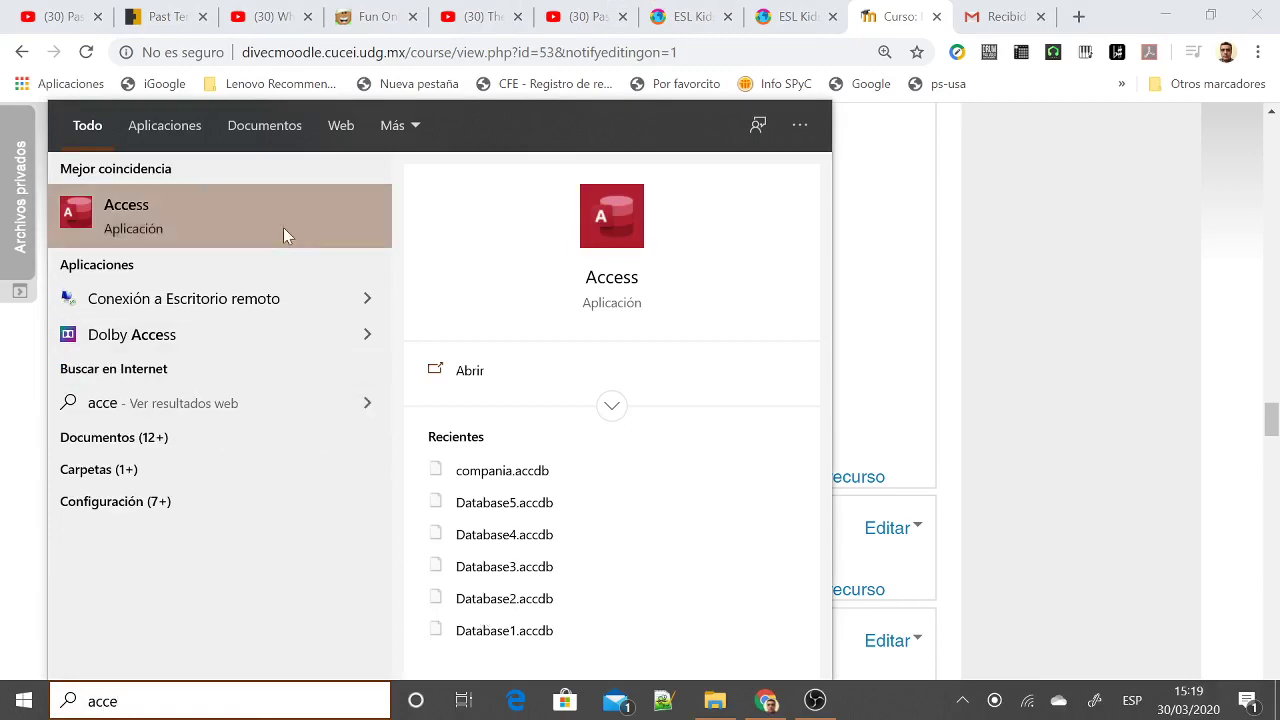
left_click(283, 232)
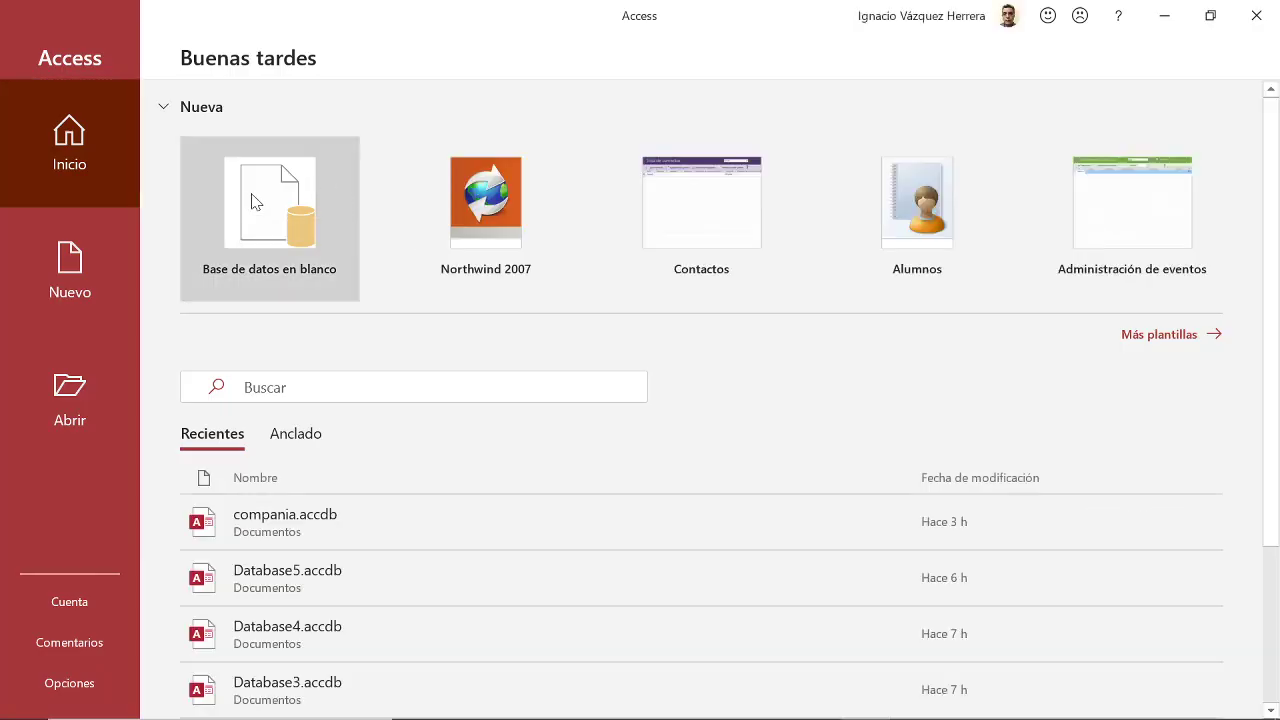
Create a blank database named compañia.accdb in the Documents folder
left_click(253, 198)
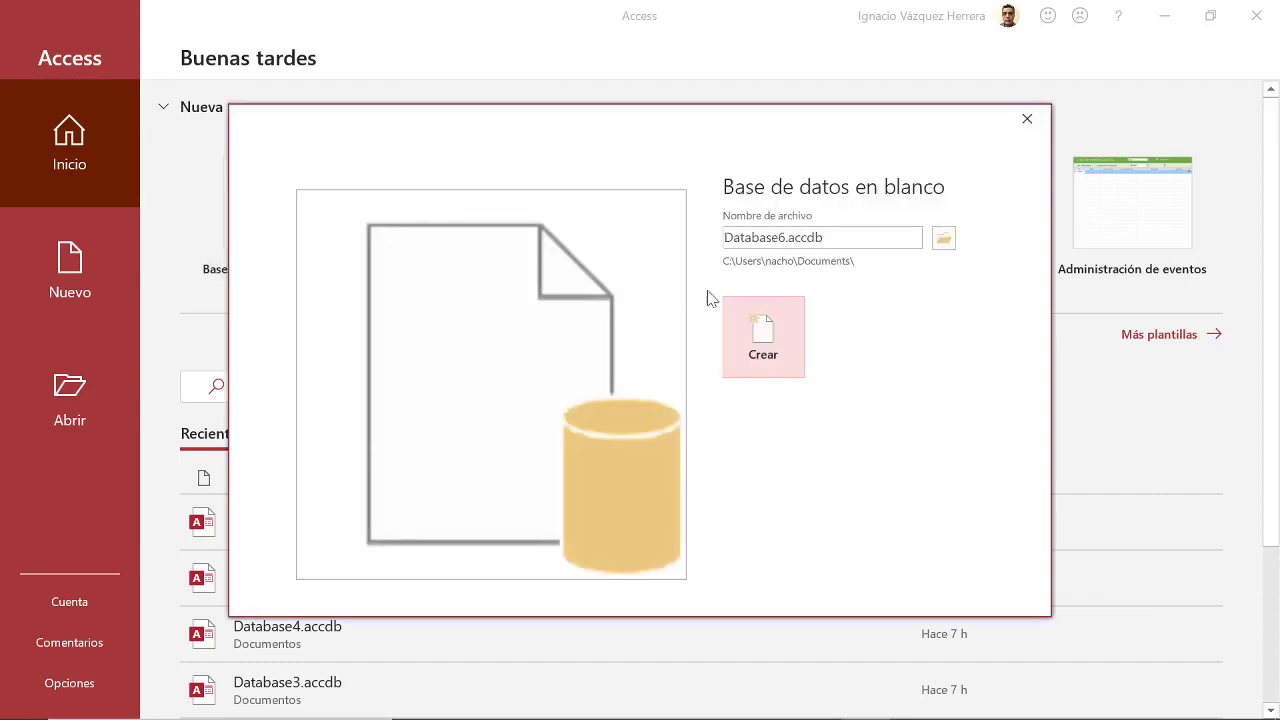
left_click(802, 238)
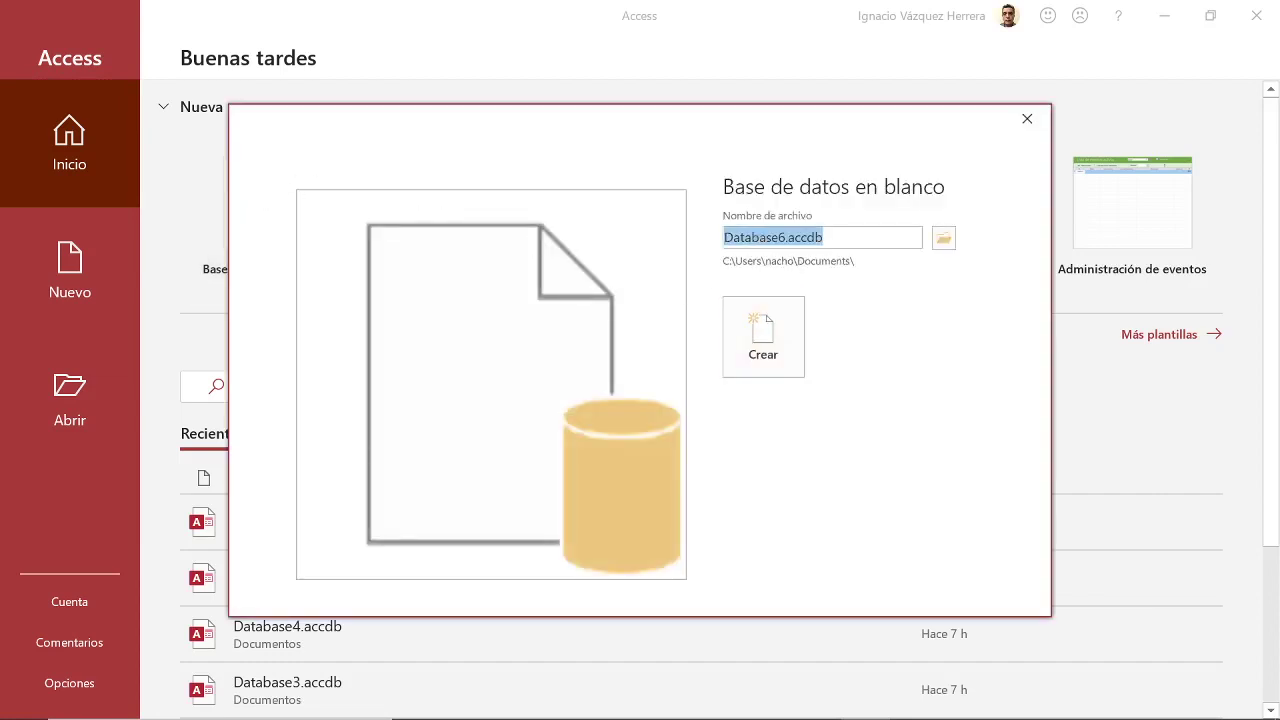
left_click_drag(786, 237, 714, 251)
type("dompañi")
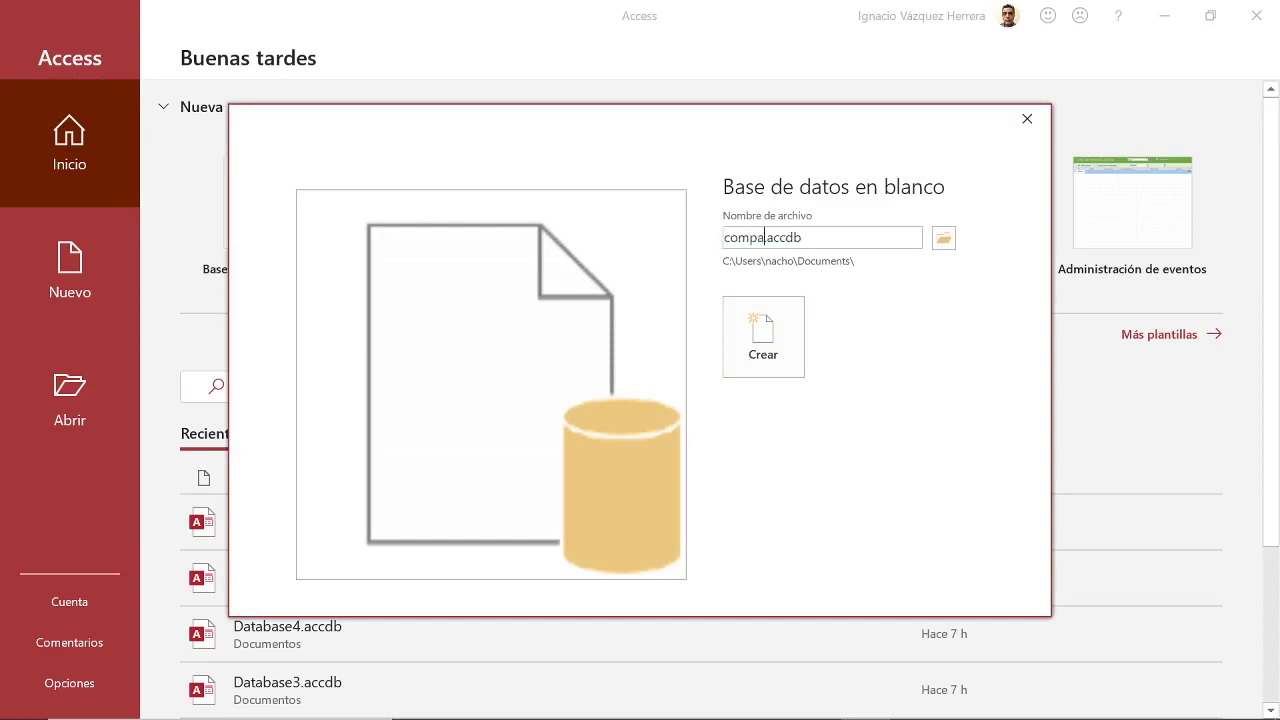
type("a")
left_click(764, 340)
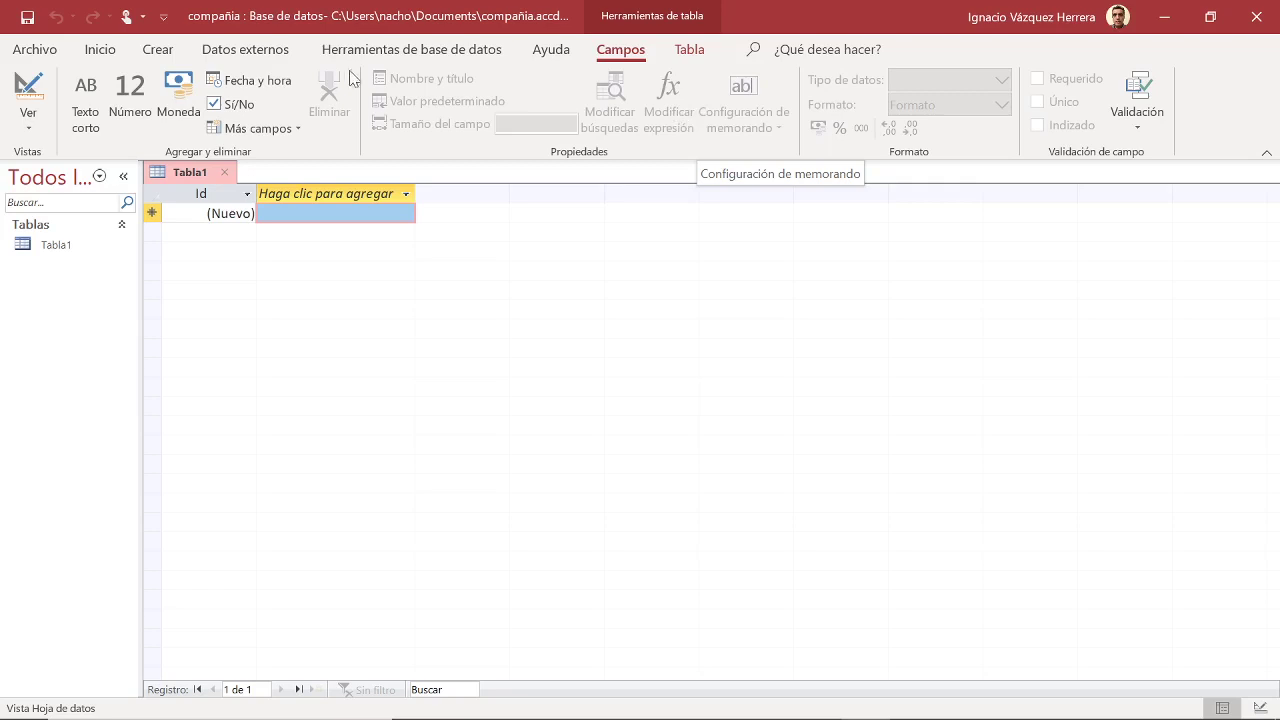
Try to delete the open default table Tabla1 from the database
left_click(168, 54)
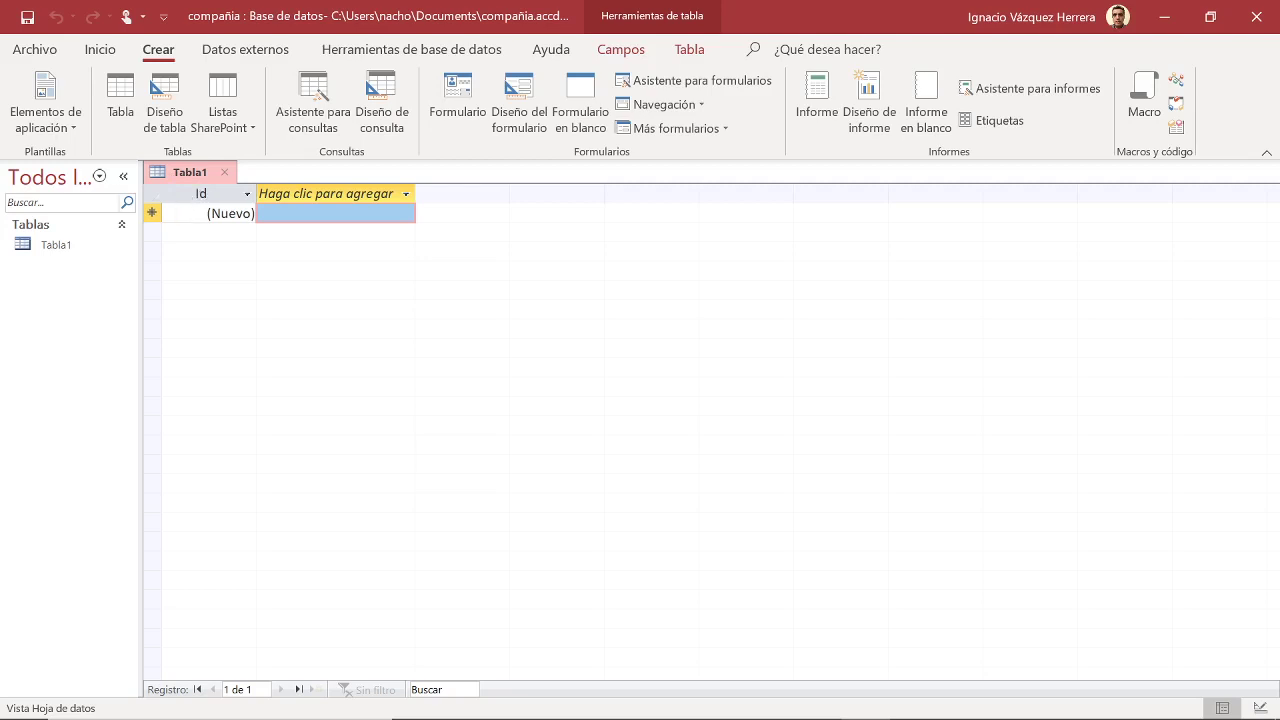
left_click(66, 249)
right_click(68, 253)
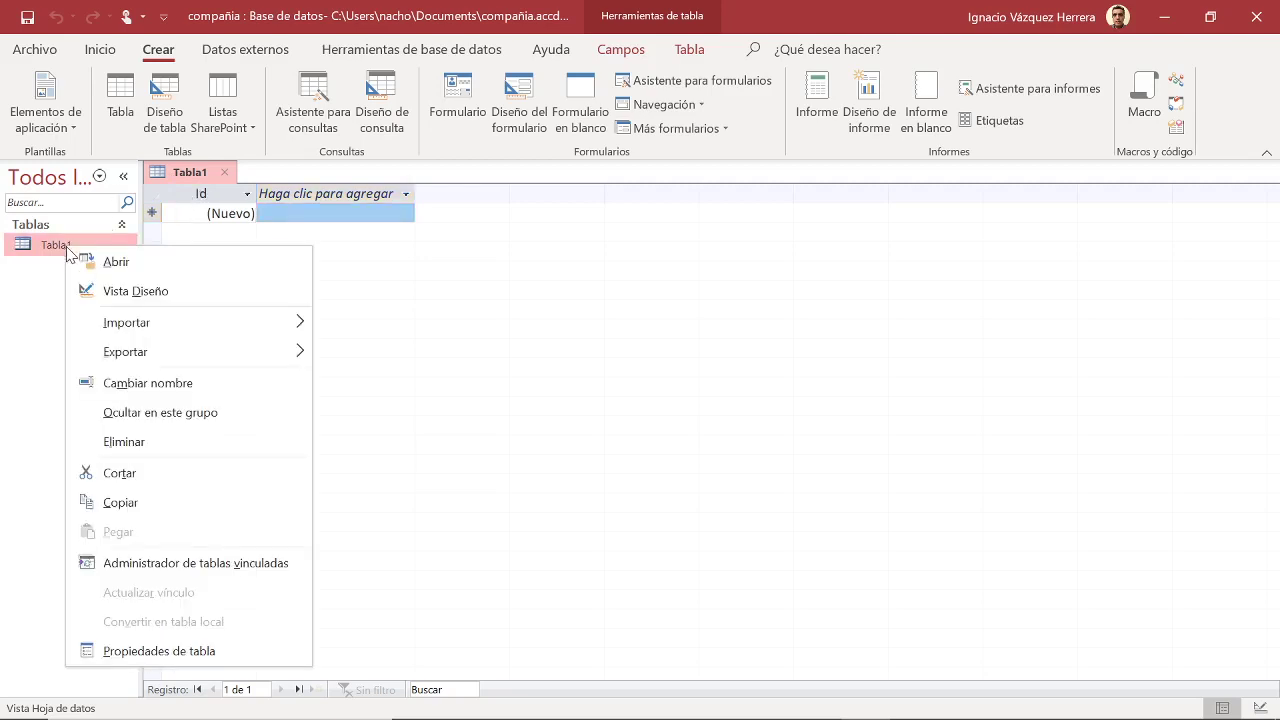
left_click(190, 443)
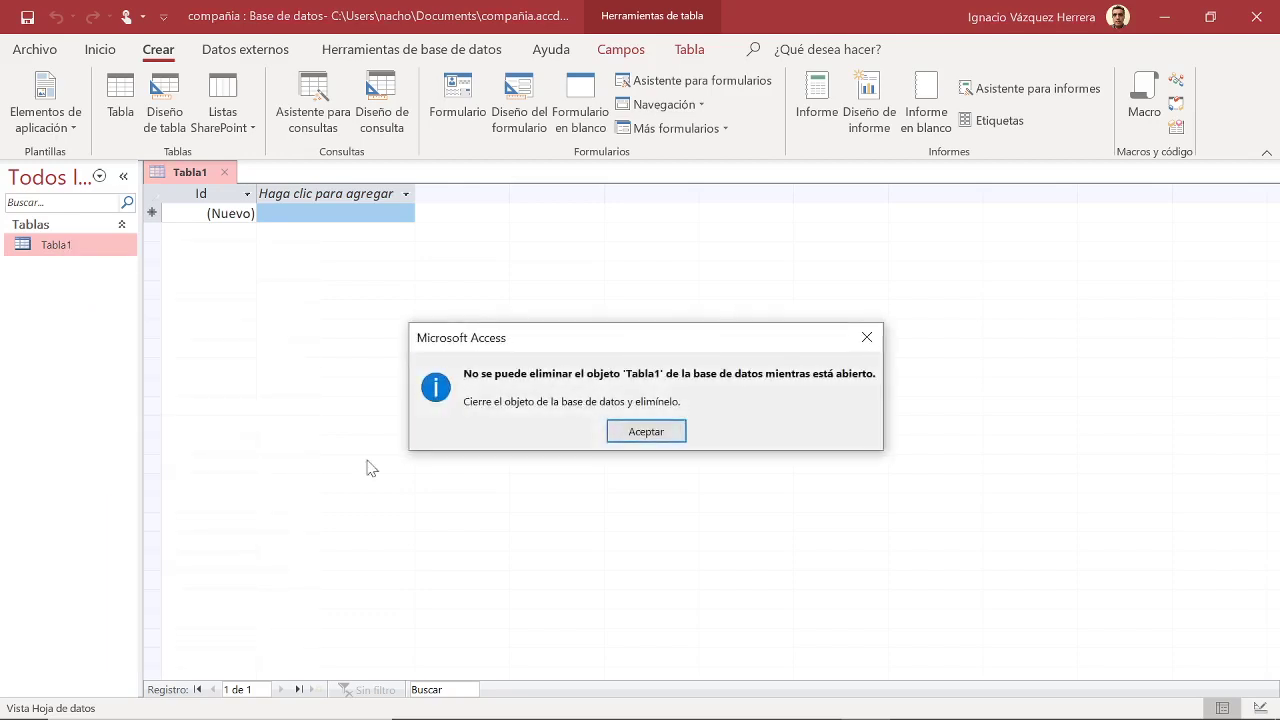
left_click(646, 432)
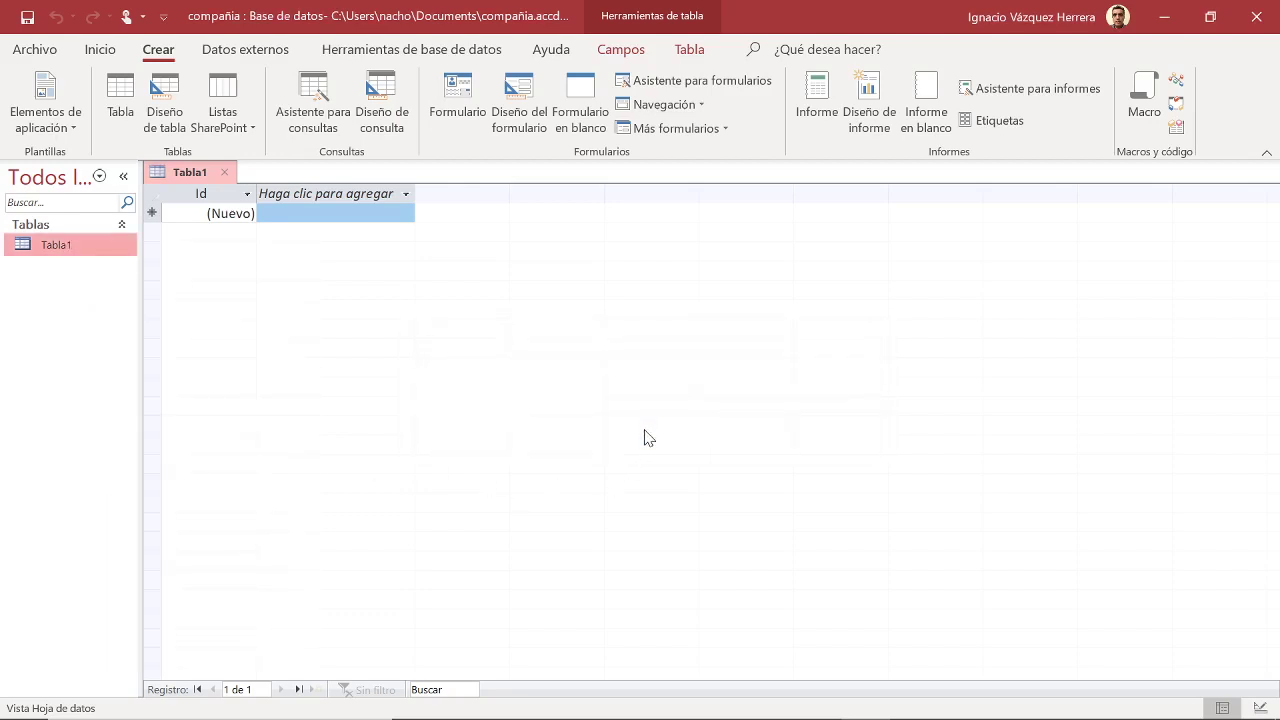
Close the empty default table Tabla1 to leave the database without tables
left_click(229, 182)
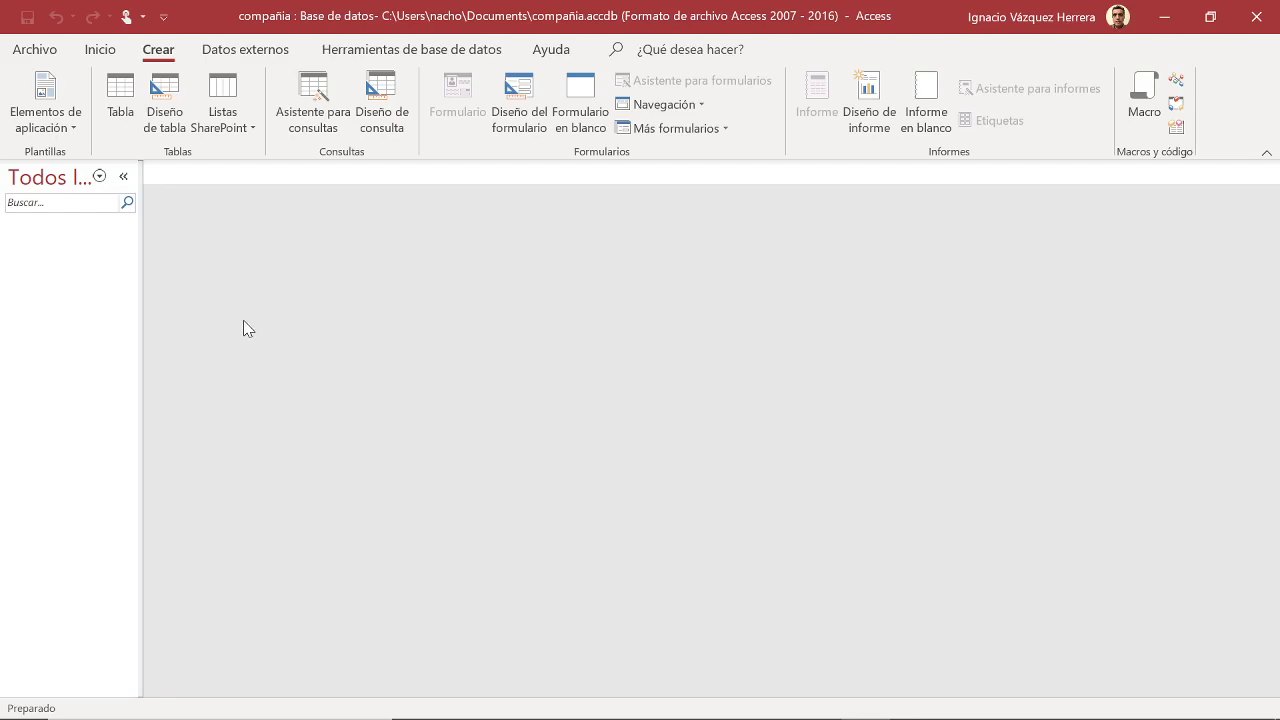
mouse_move(355, 715)
left_click(100, 52)
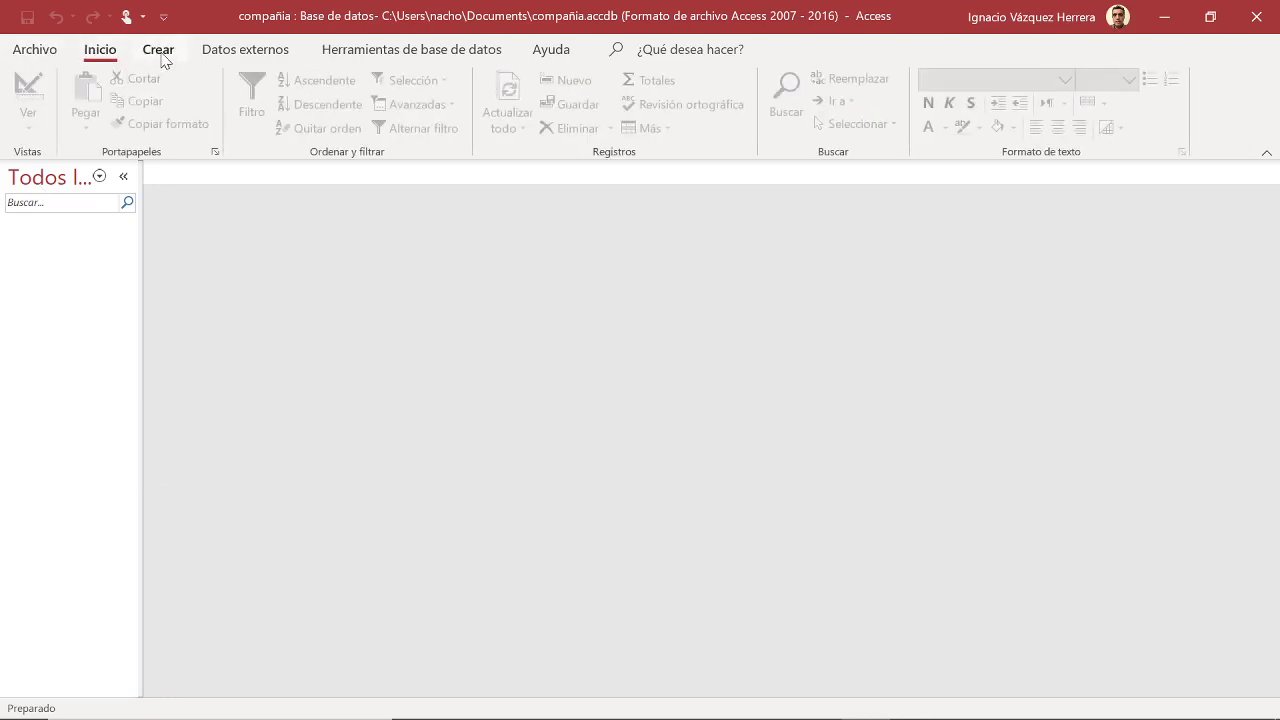
left_click(158, 52)
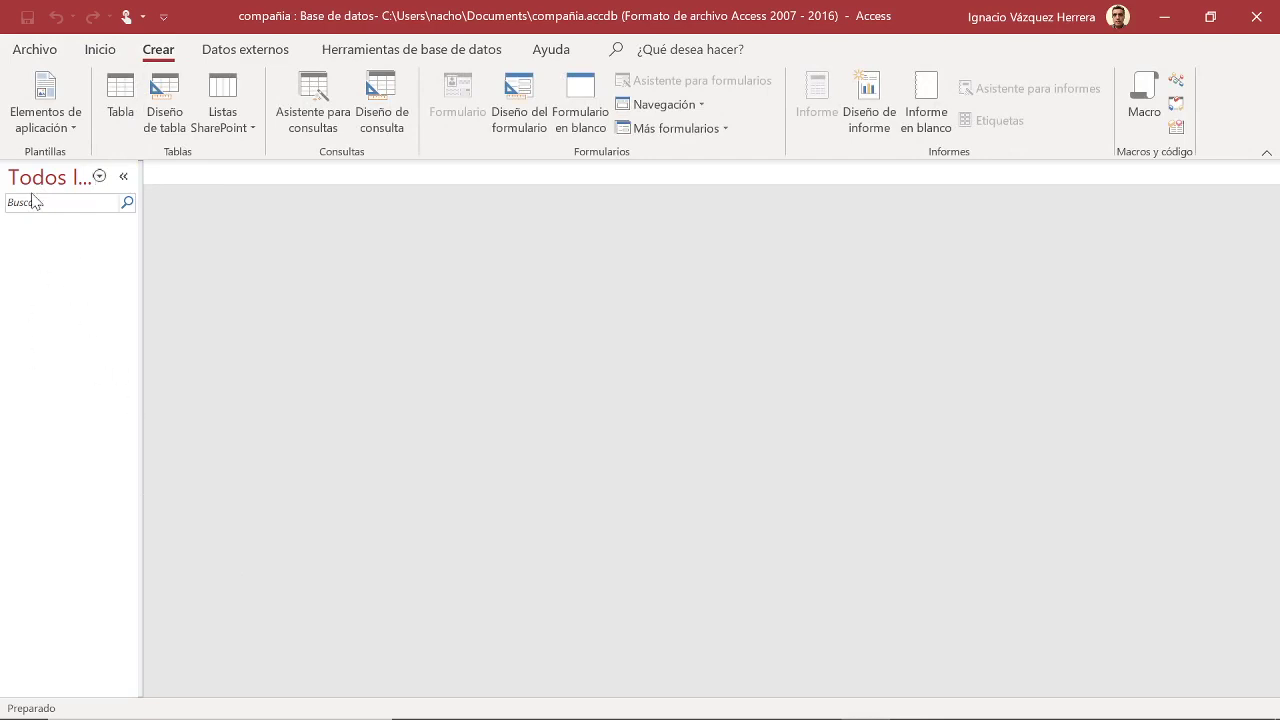
Filter the database object list to Tablas and start a new table in Design view
left_click(99, 176)
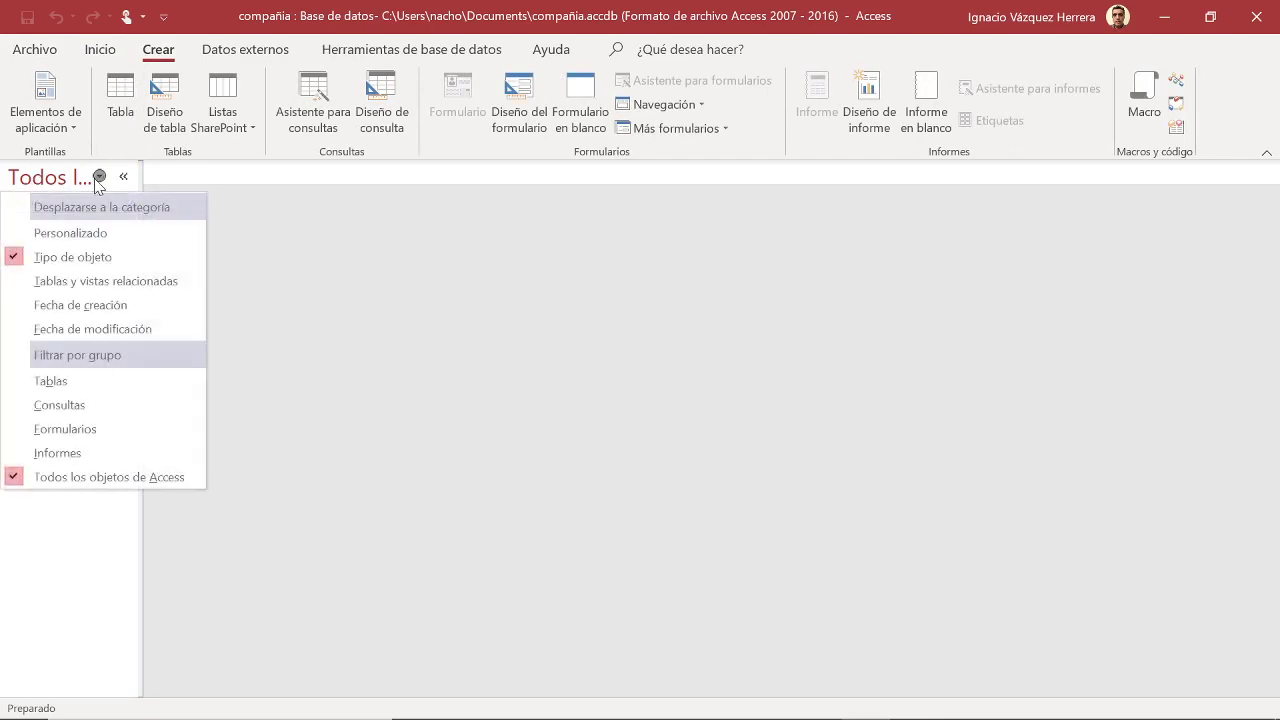
left_click(123, 386)
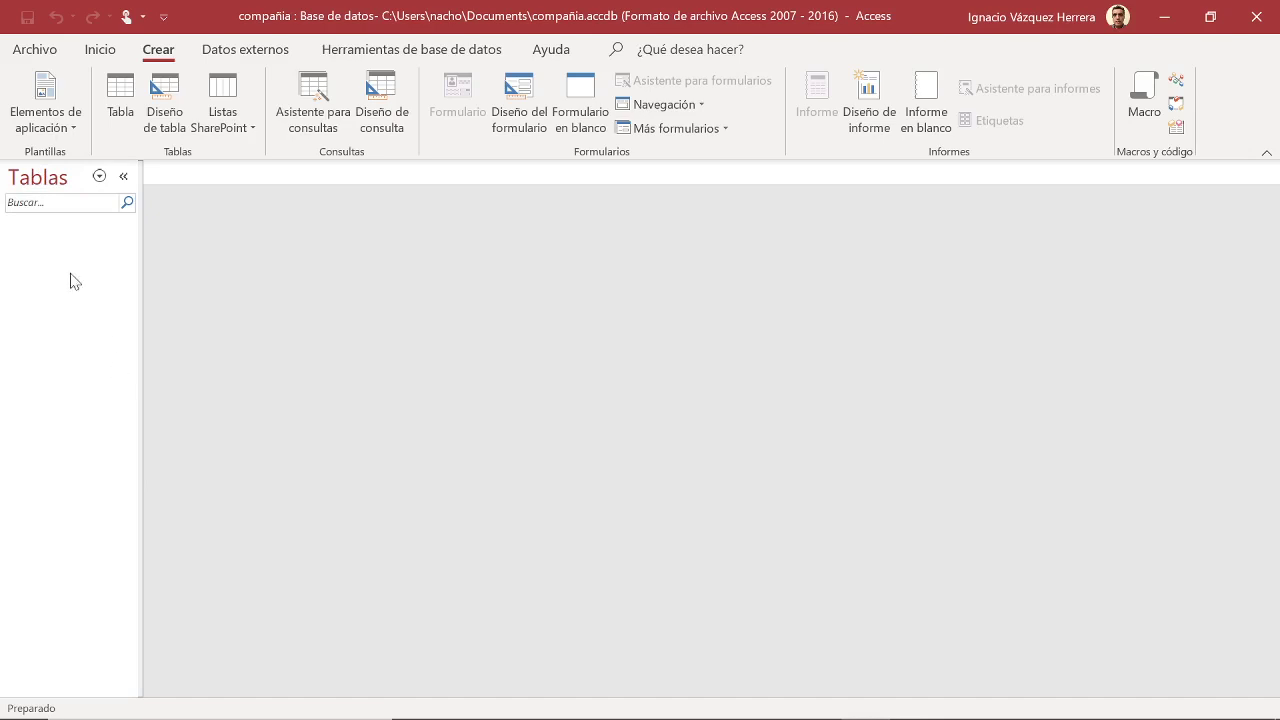
left_click(99, 176)
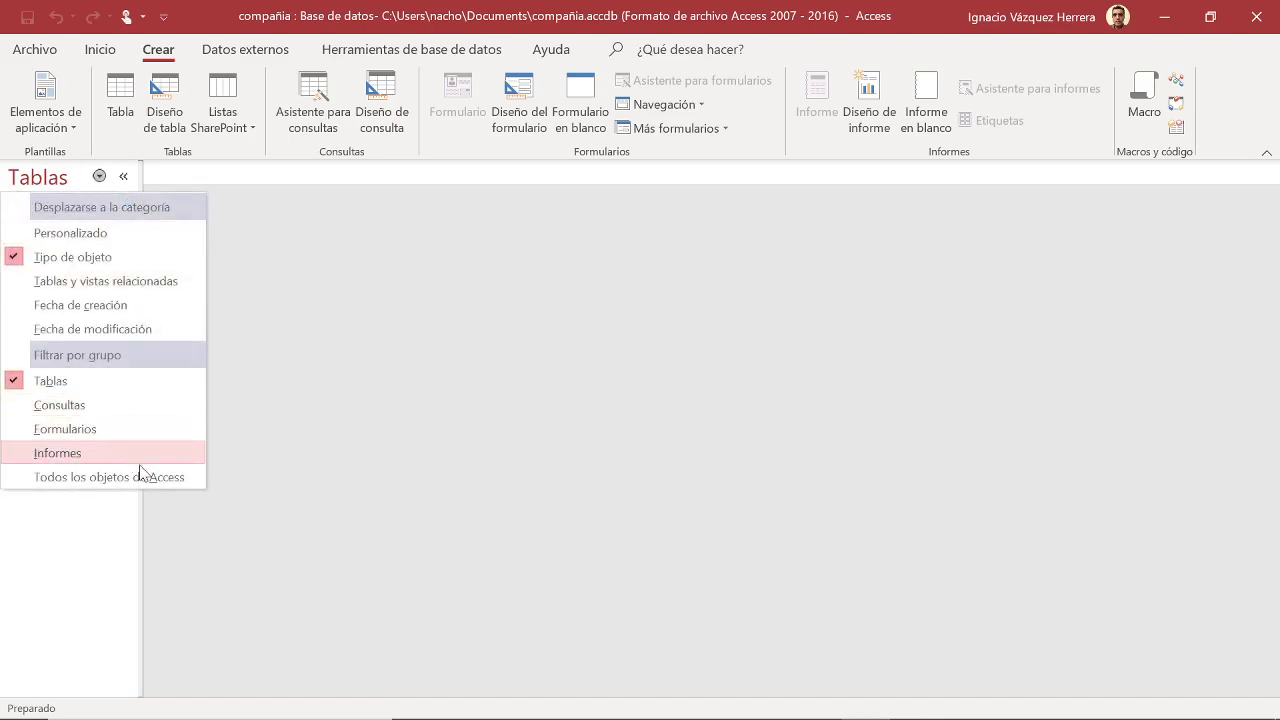
left_click(138, 519)
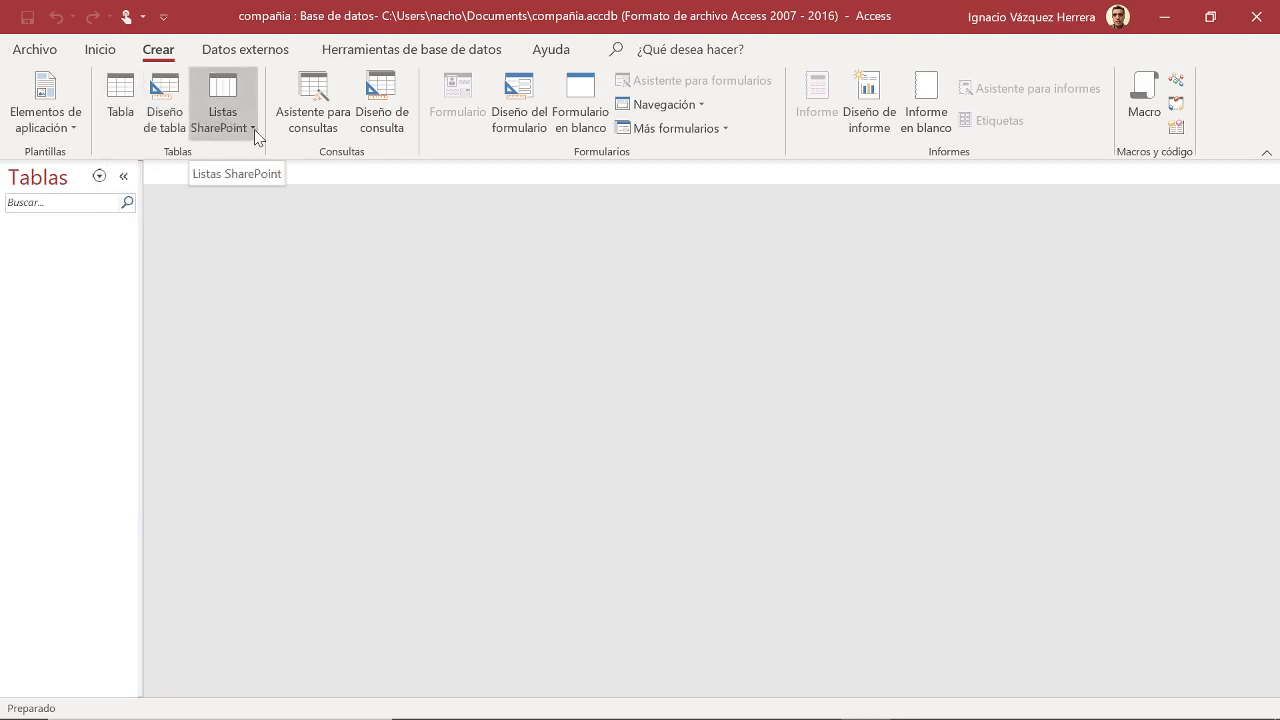
left_click(168, 113)
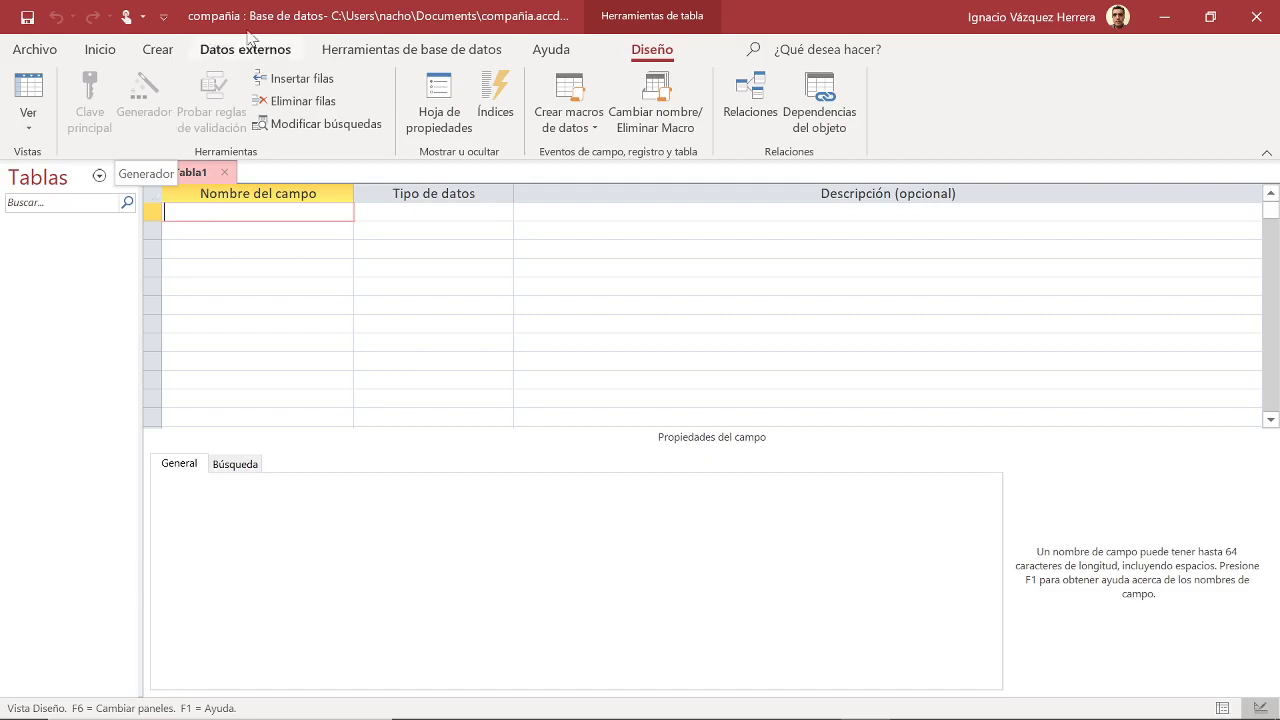
Try to save the new table under the name trabajador before it has any fields
right_click(192, 178)
left_click(236, 199)
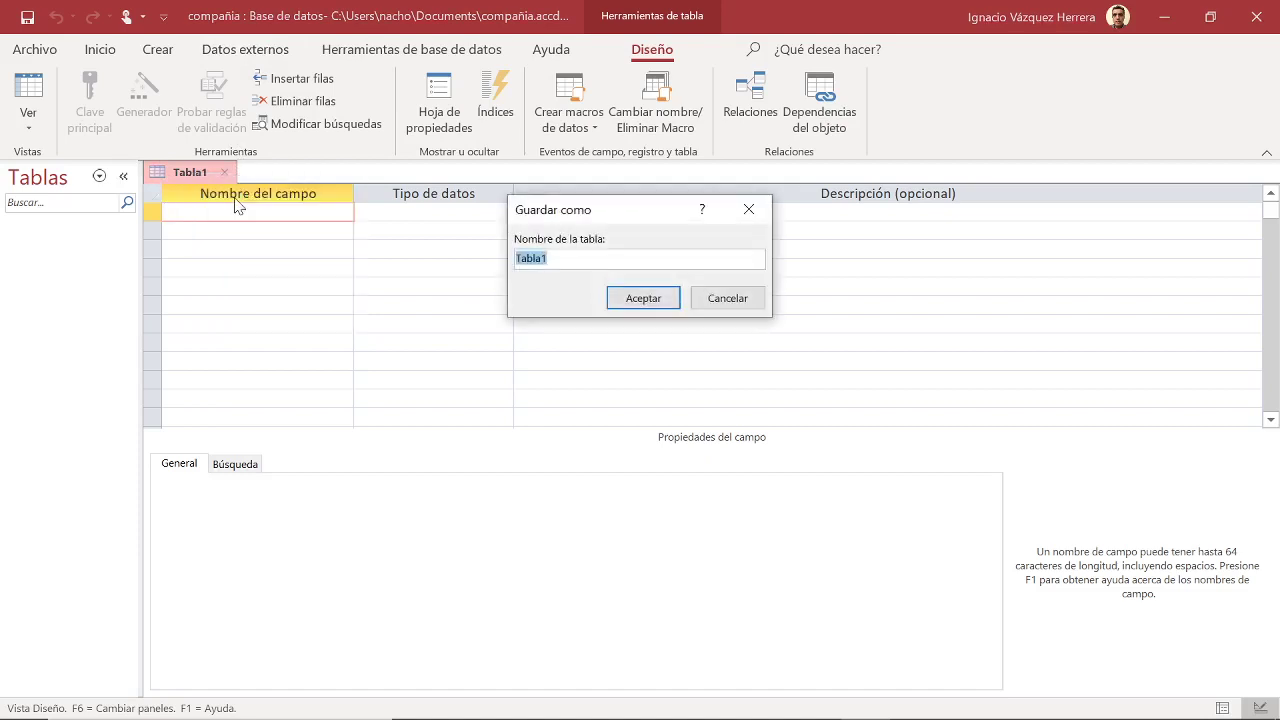
type("trabajador")
left_click(658, 298)
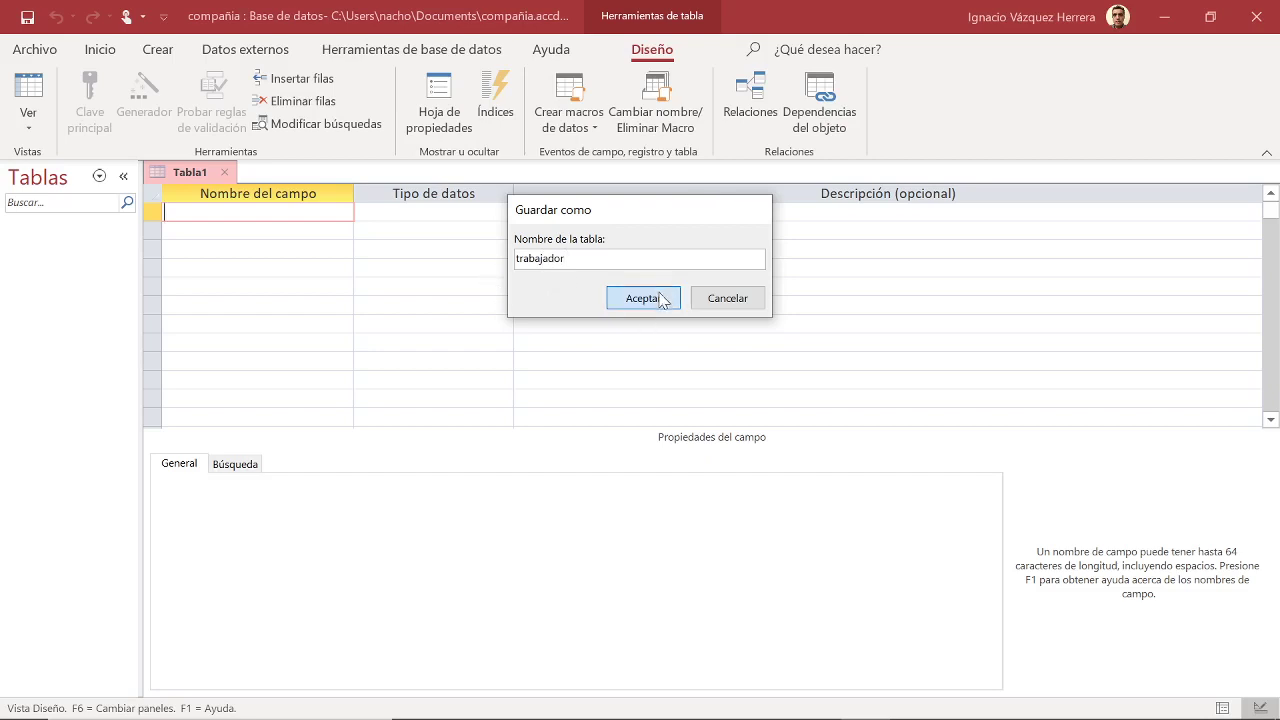
left_click(650, 445)
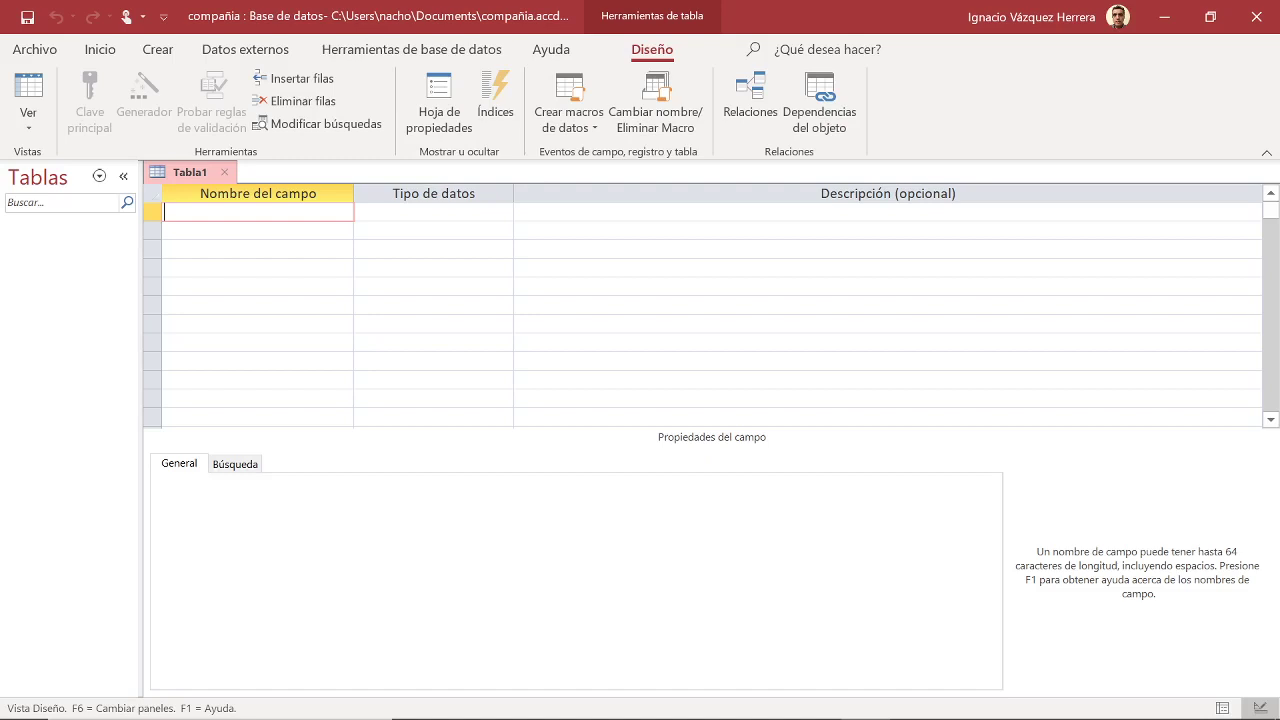
Add a first field named nss with data type Texto corto and a field size of 9
type("nss")
key("Tab")
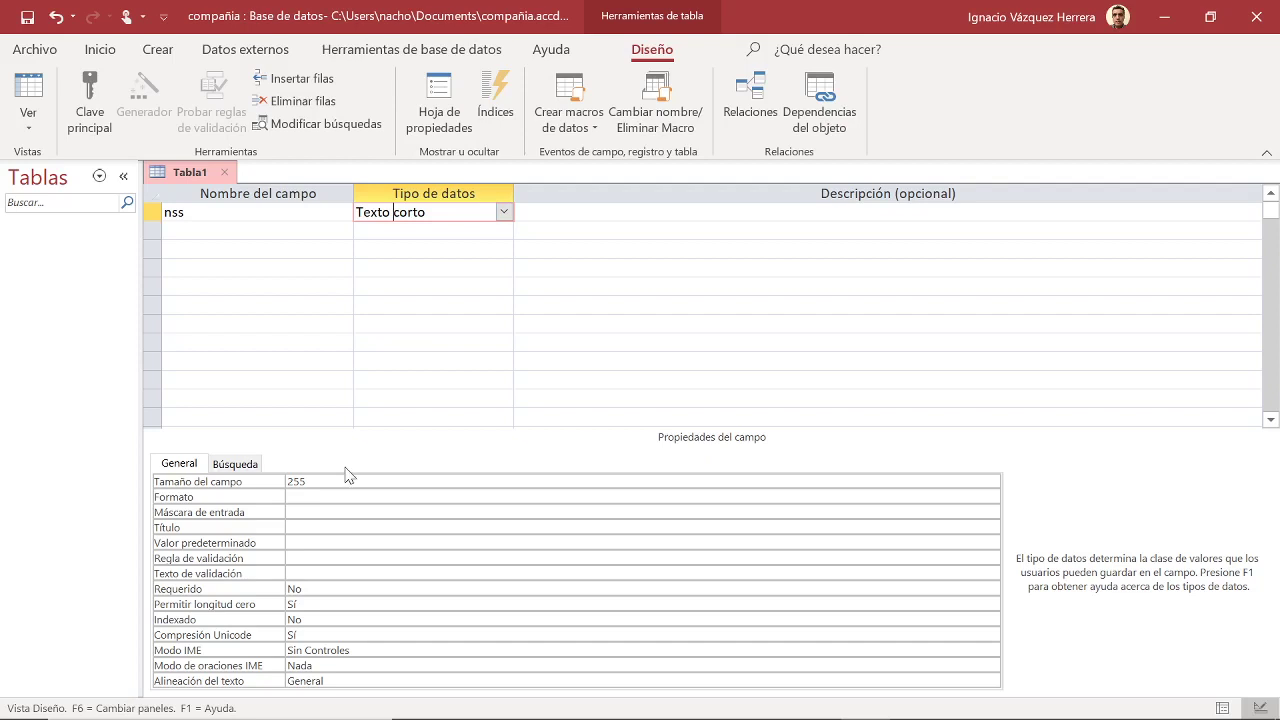
left_click(283, 480)
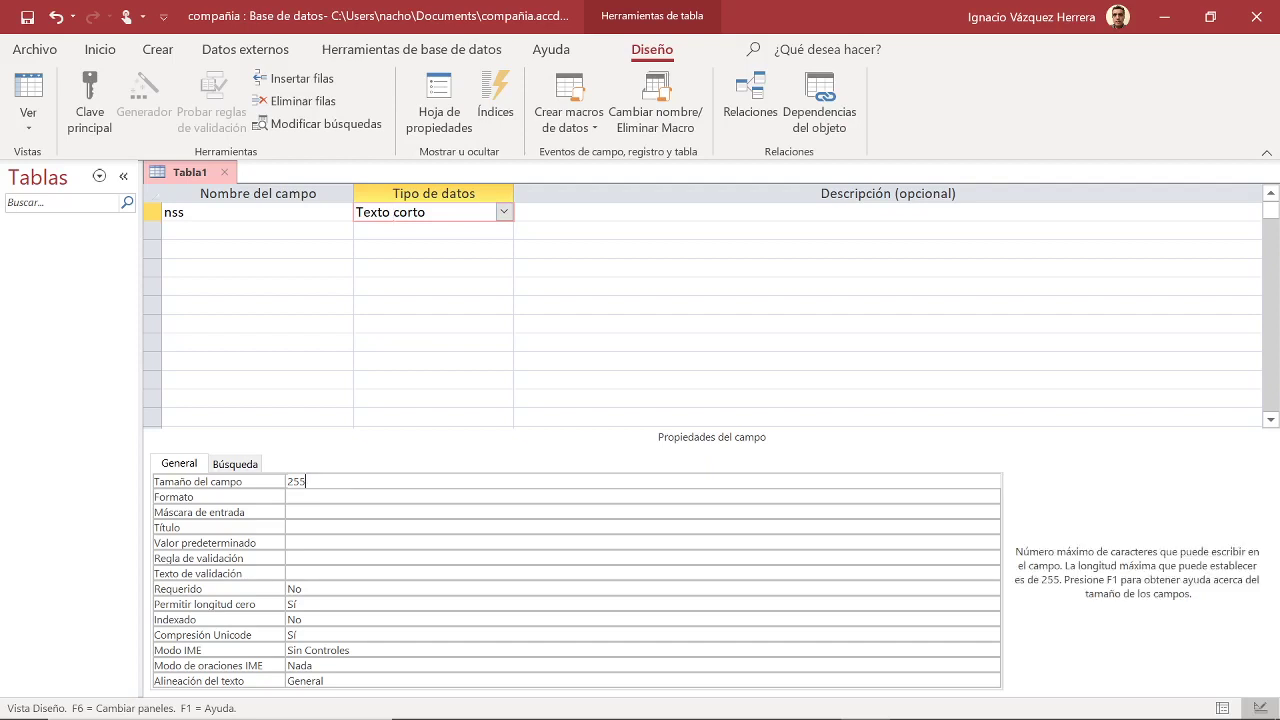
type("9")
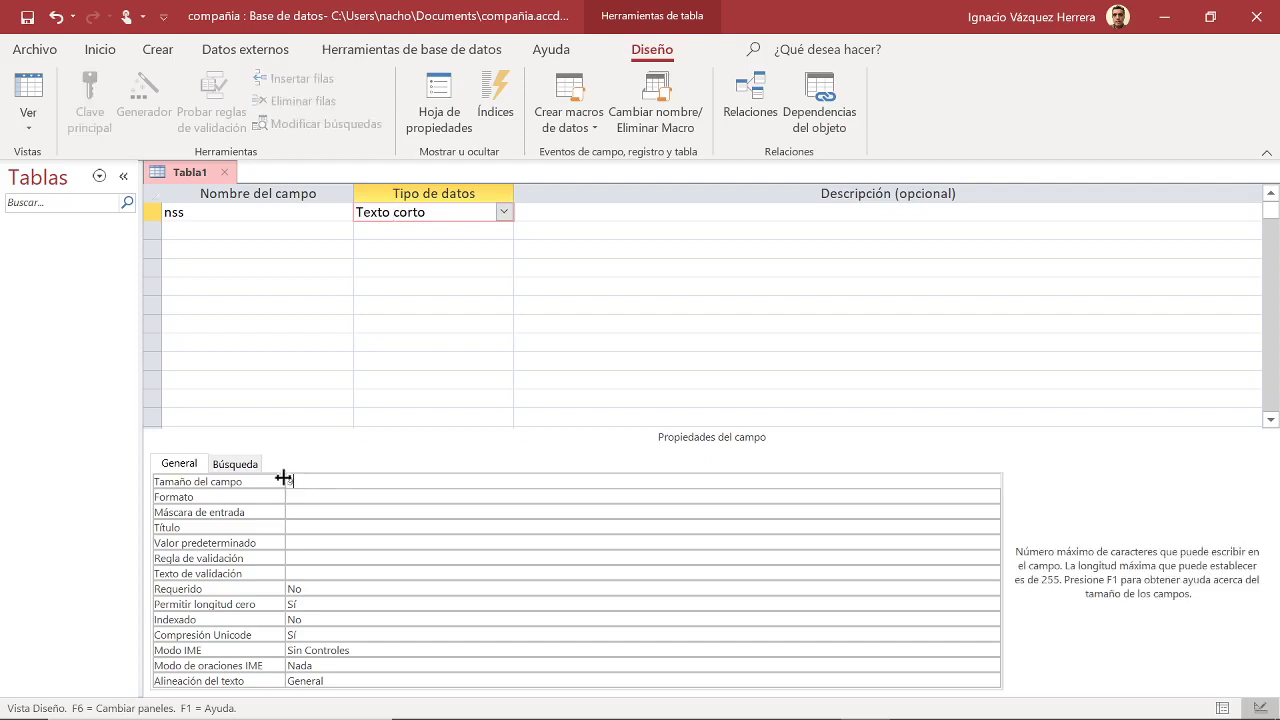
Make the nss field required (Requerido: Sí) and disallow zero-length values (Permitir longitud cero: No)
left_click(300, 589)
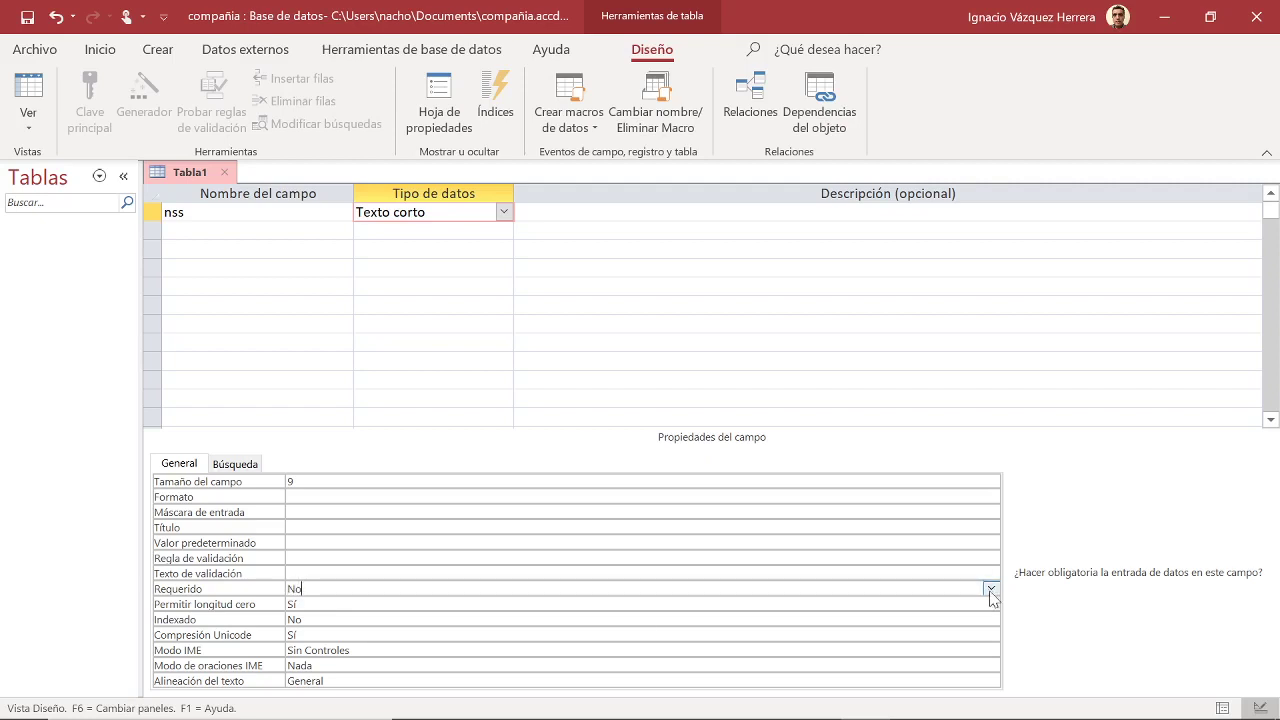
left_click(990, 588)
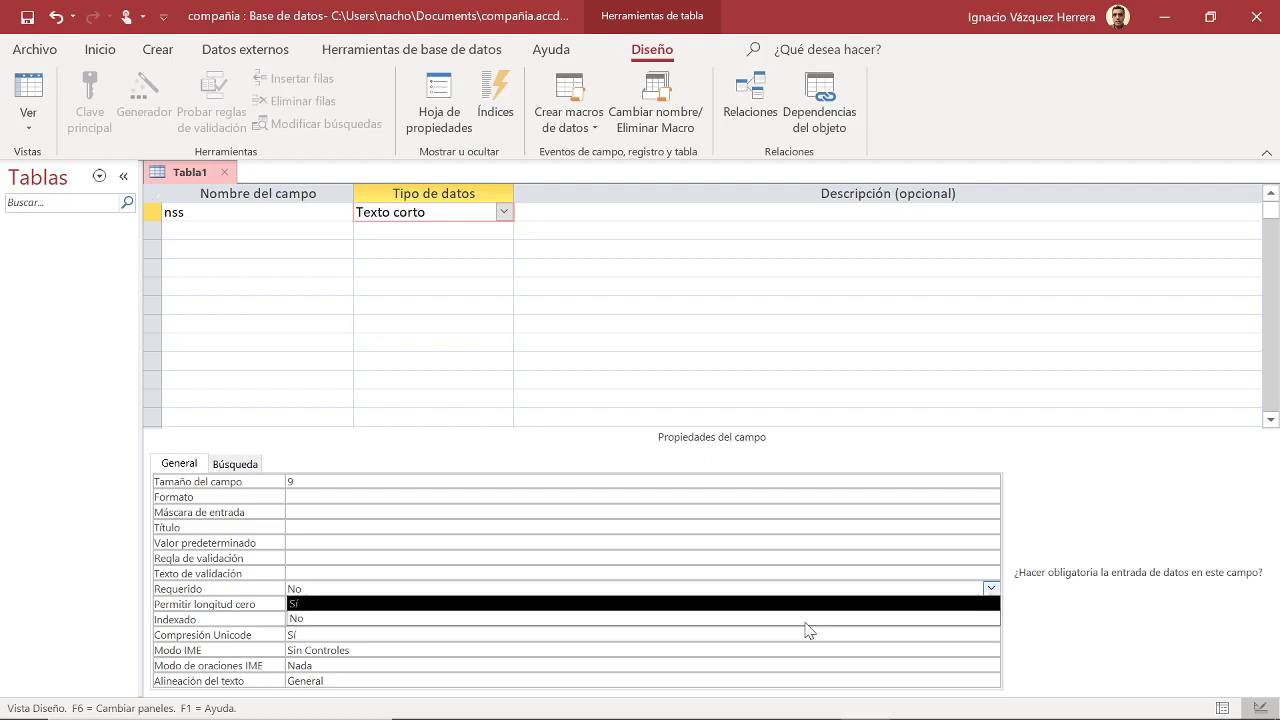
left_click(437, 603)
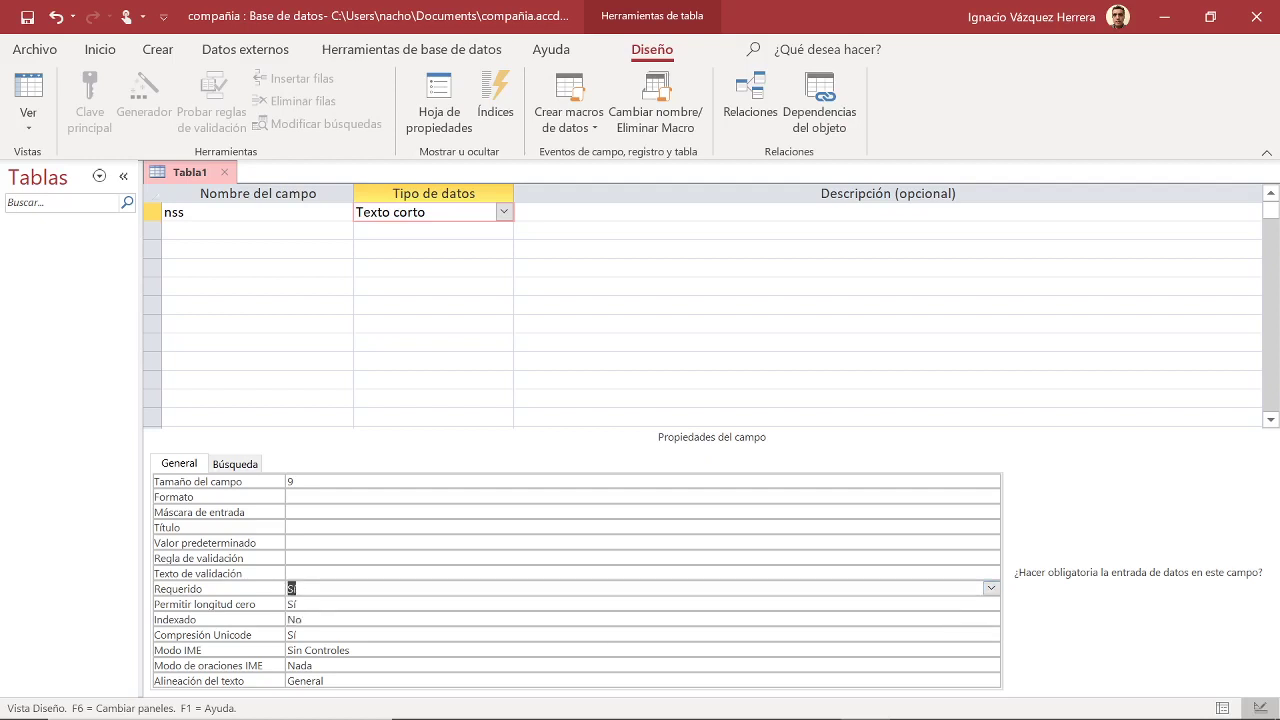
left_click(437, 604)
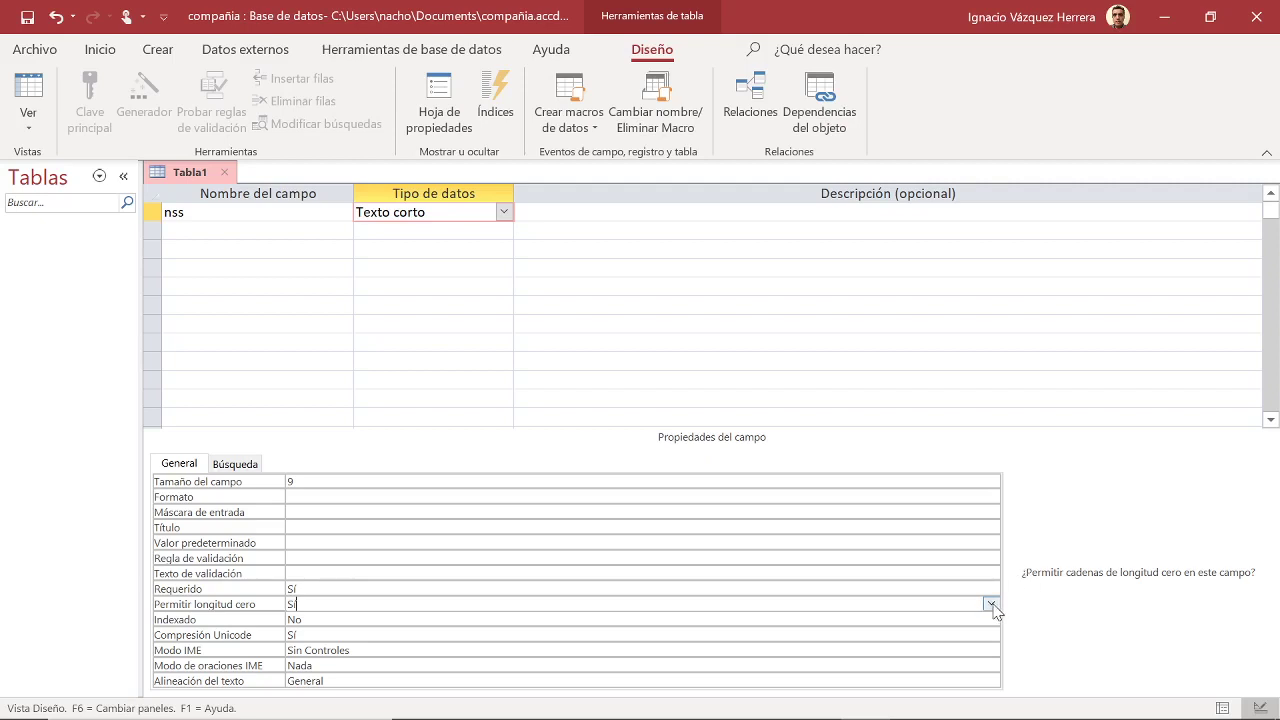
left_click(993, 605)
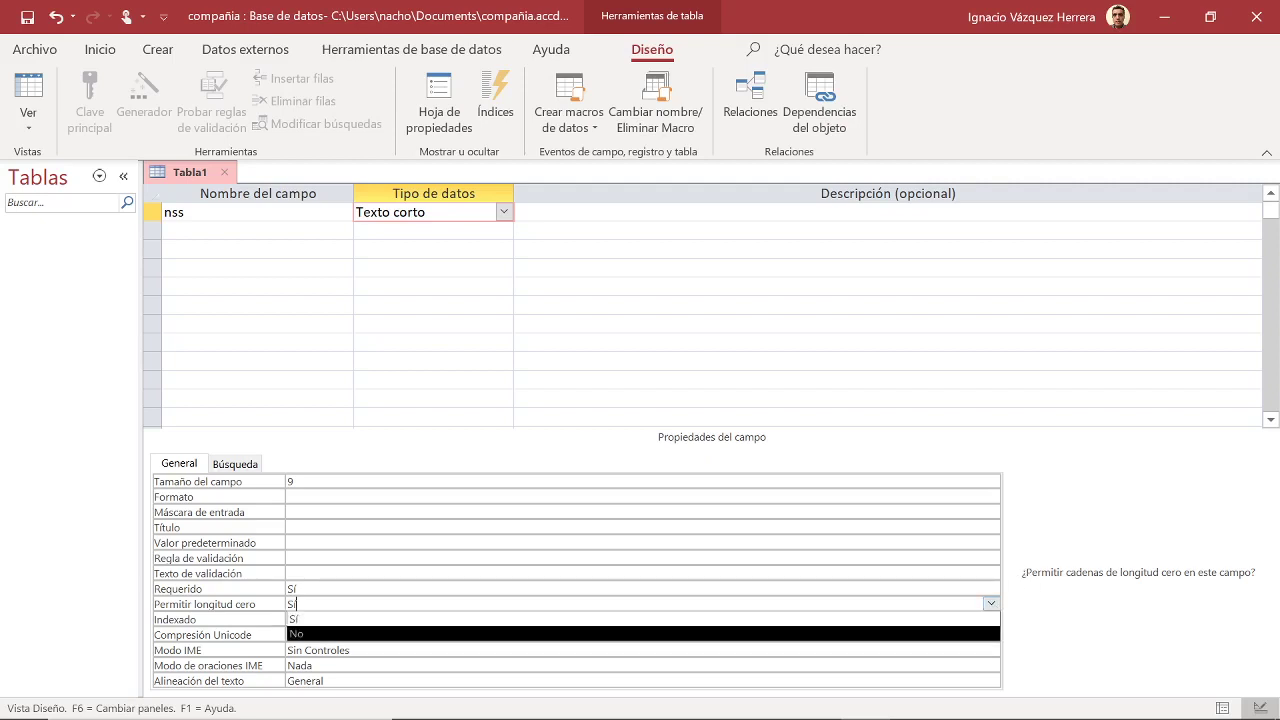
left_click(340, 641)
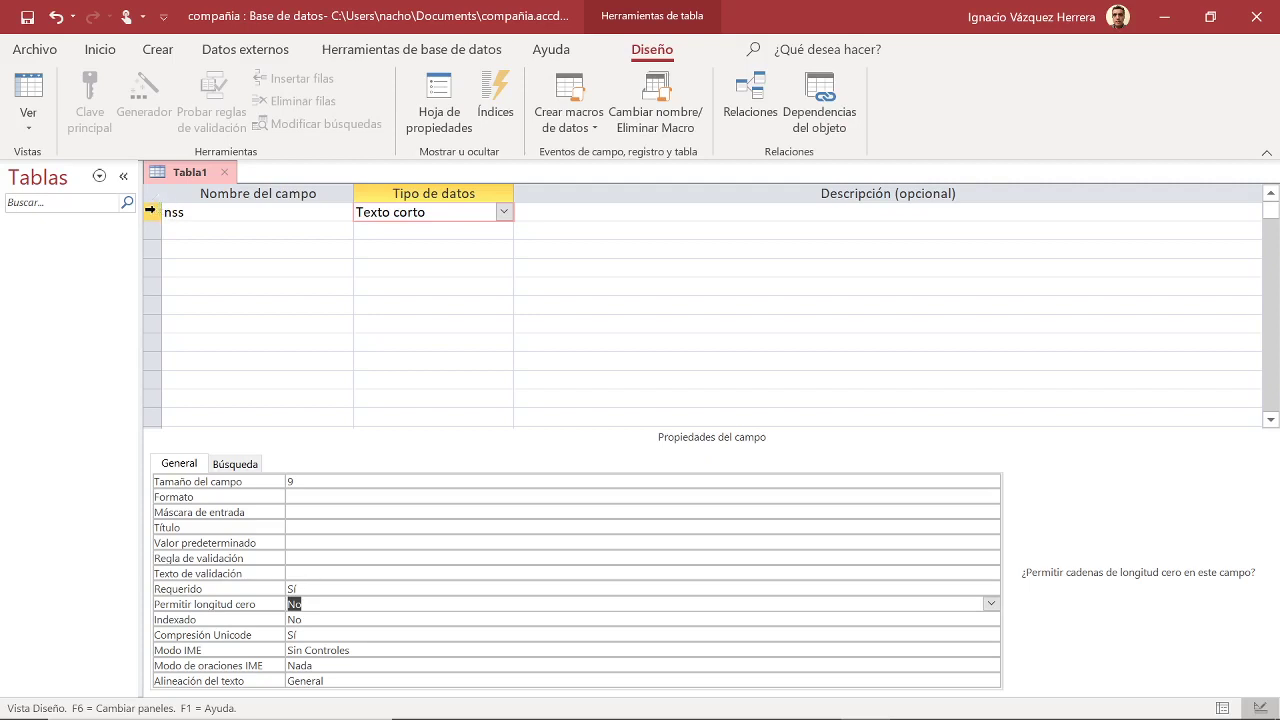
Set the nss field as the table's primary key
left_click(150, 211)
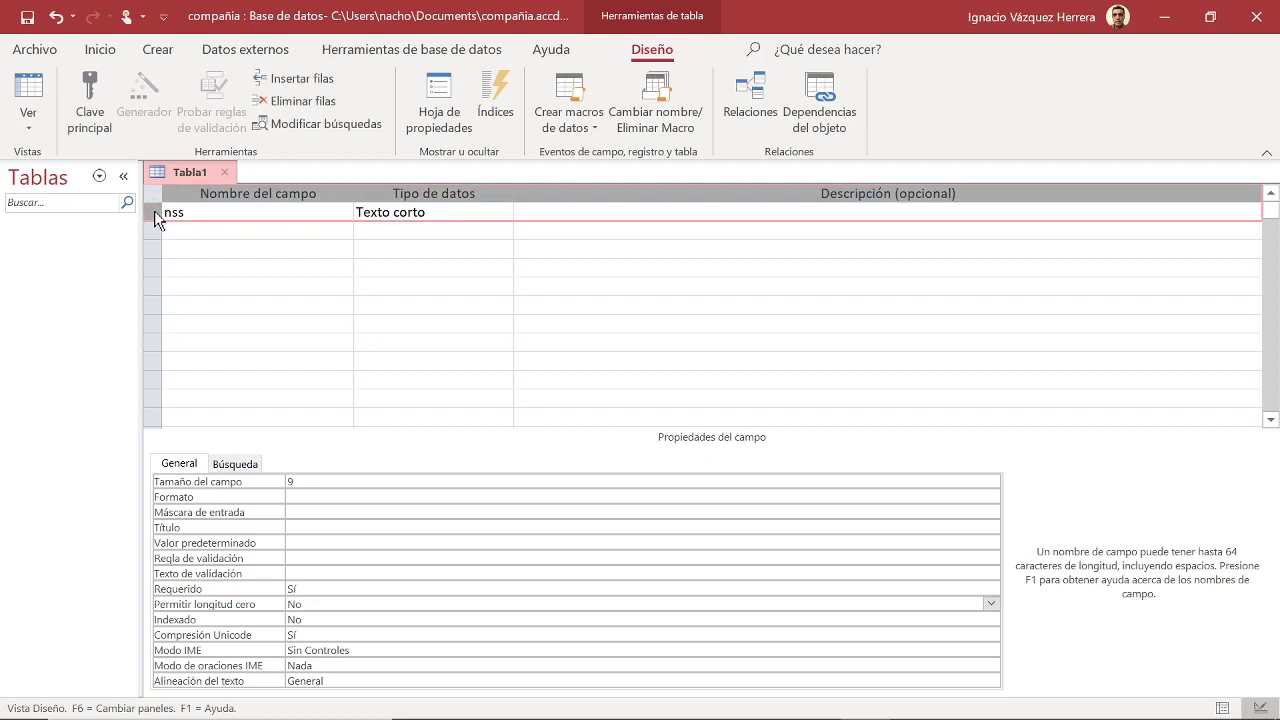
right_click(156, 219)
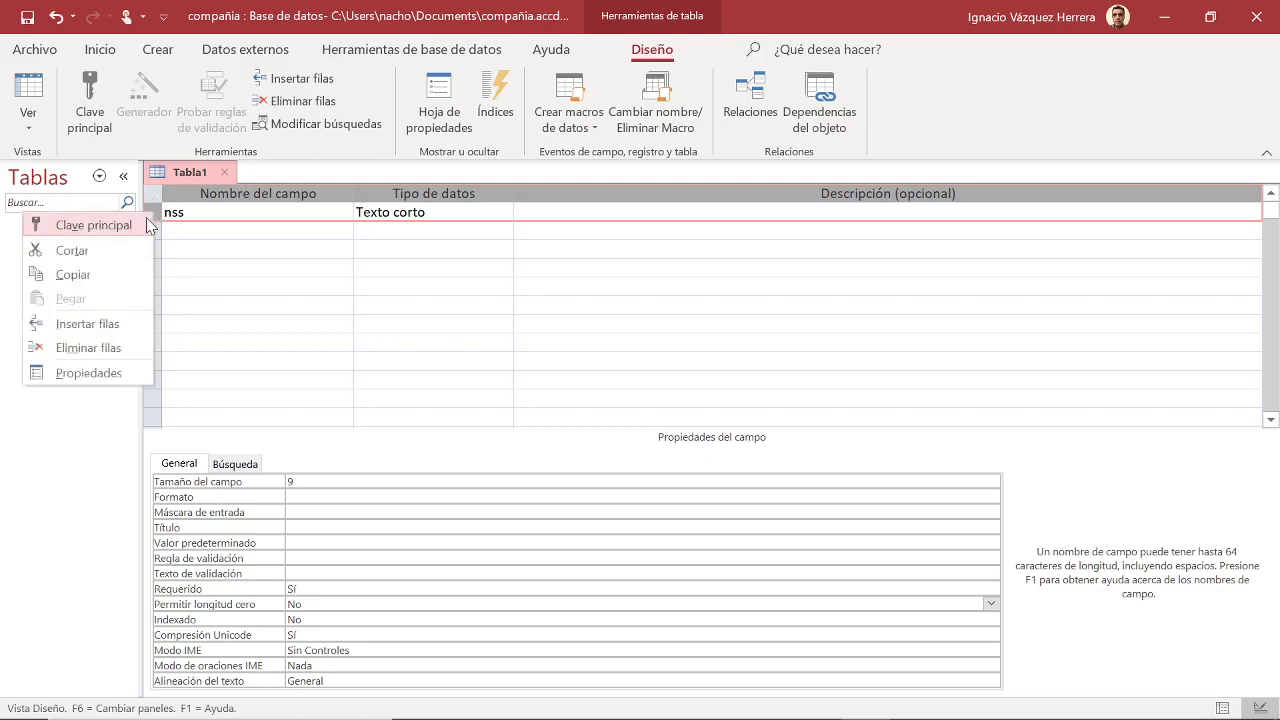
left_click(136, 225)
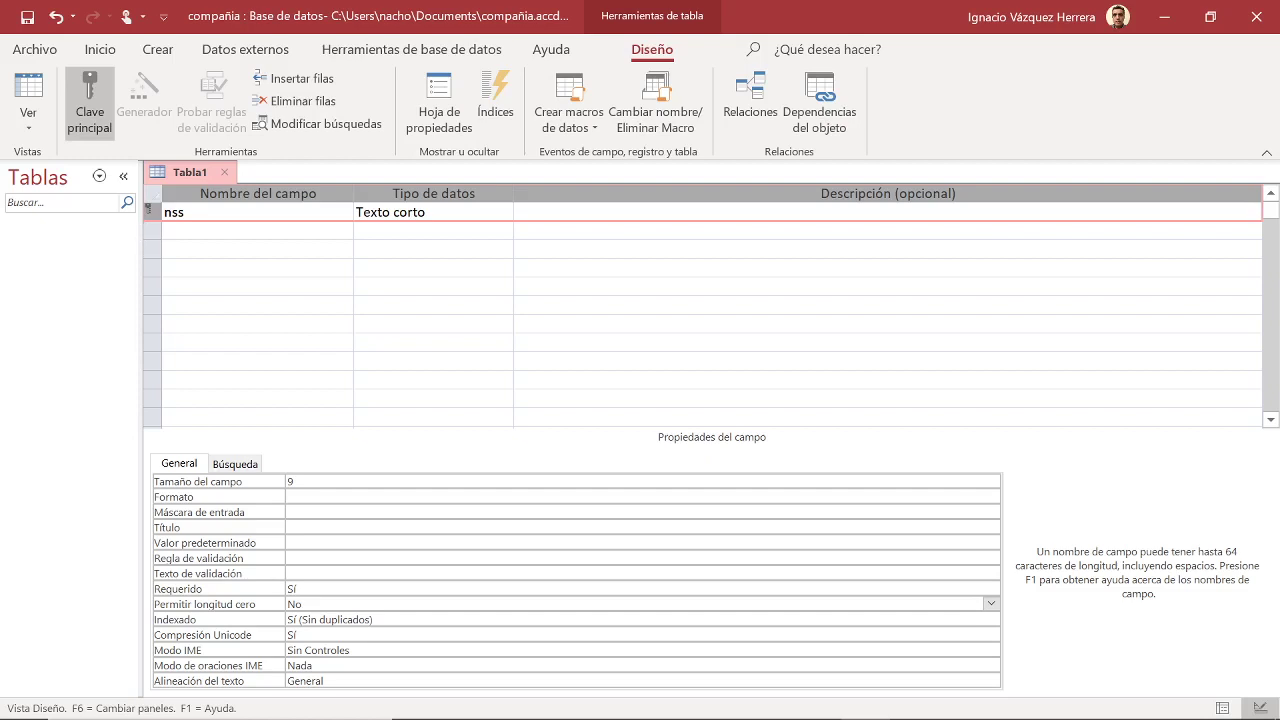
left_click(230, 231)
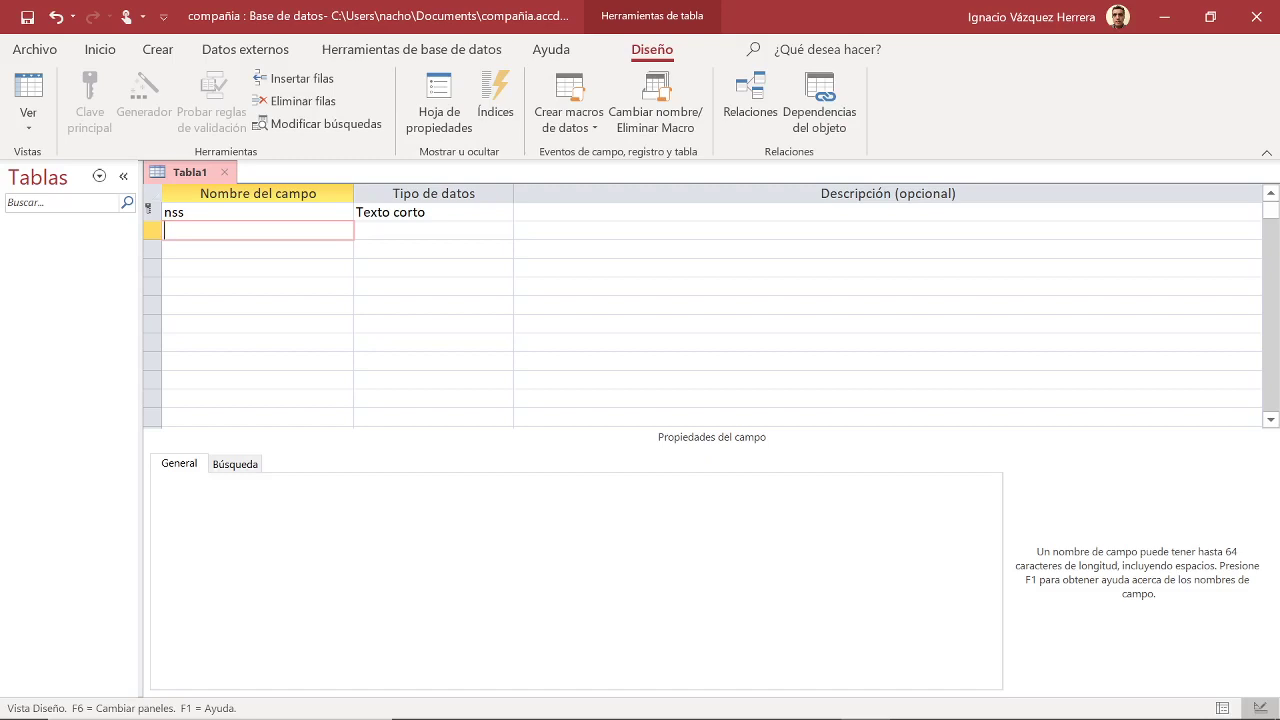
Add a second field named nombrep with data type Texto corto and a field size of 32
type("nombrep")
key("Tab")
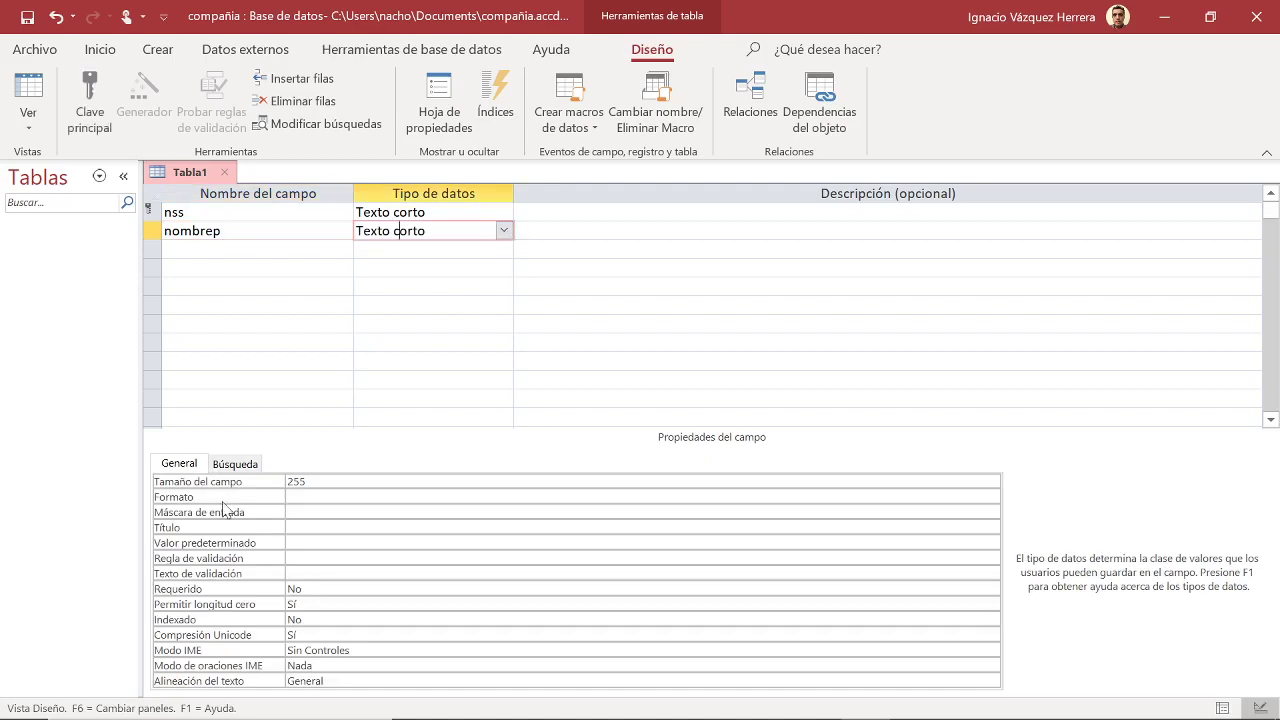
key("F6")
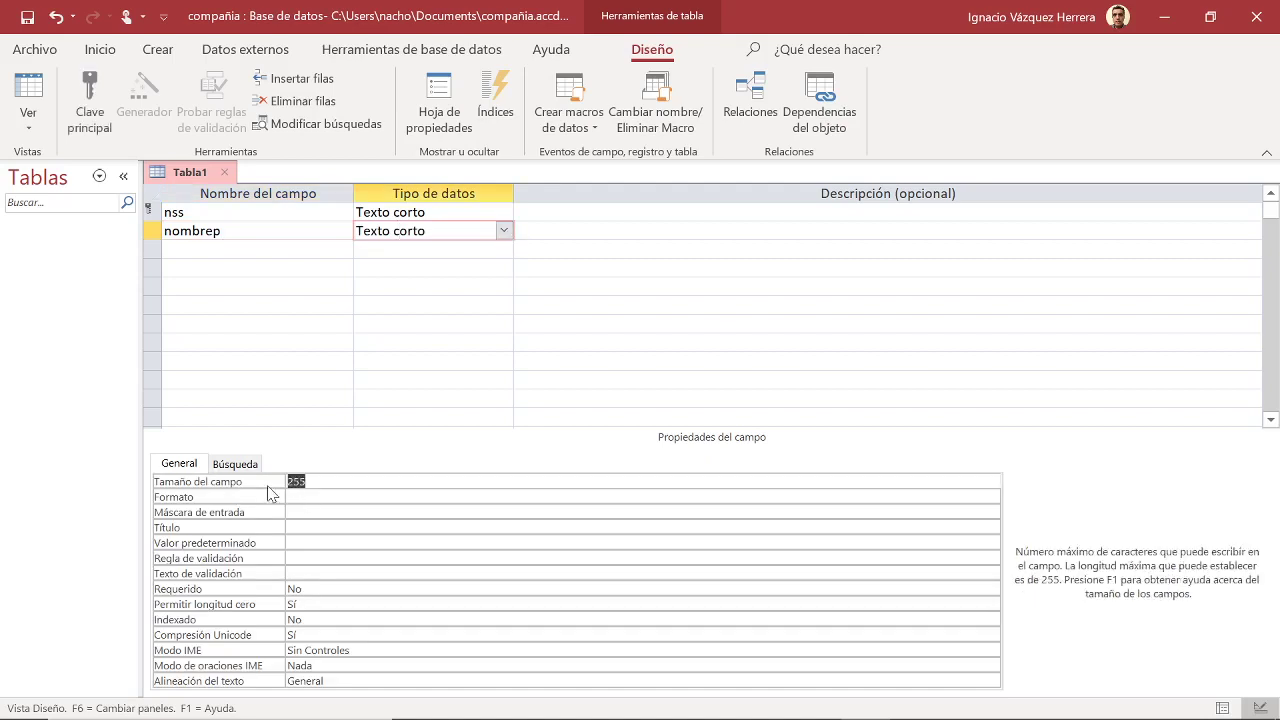
type("32")
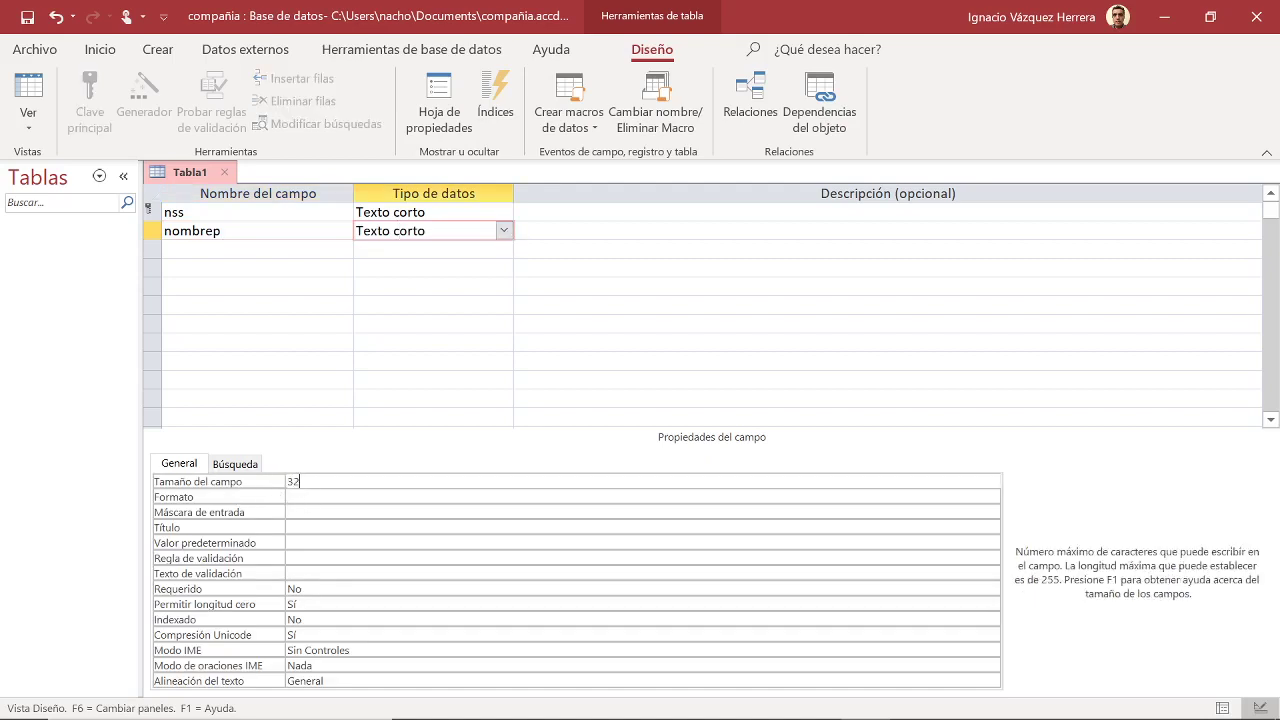
Make the nombrep field required (Requerido: Sí) and disallow zero-length values (Permitir longitud cero: No)
left_click(300, 589)
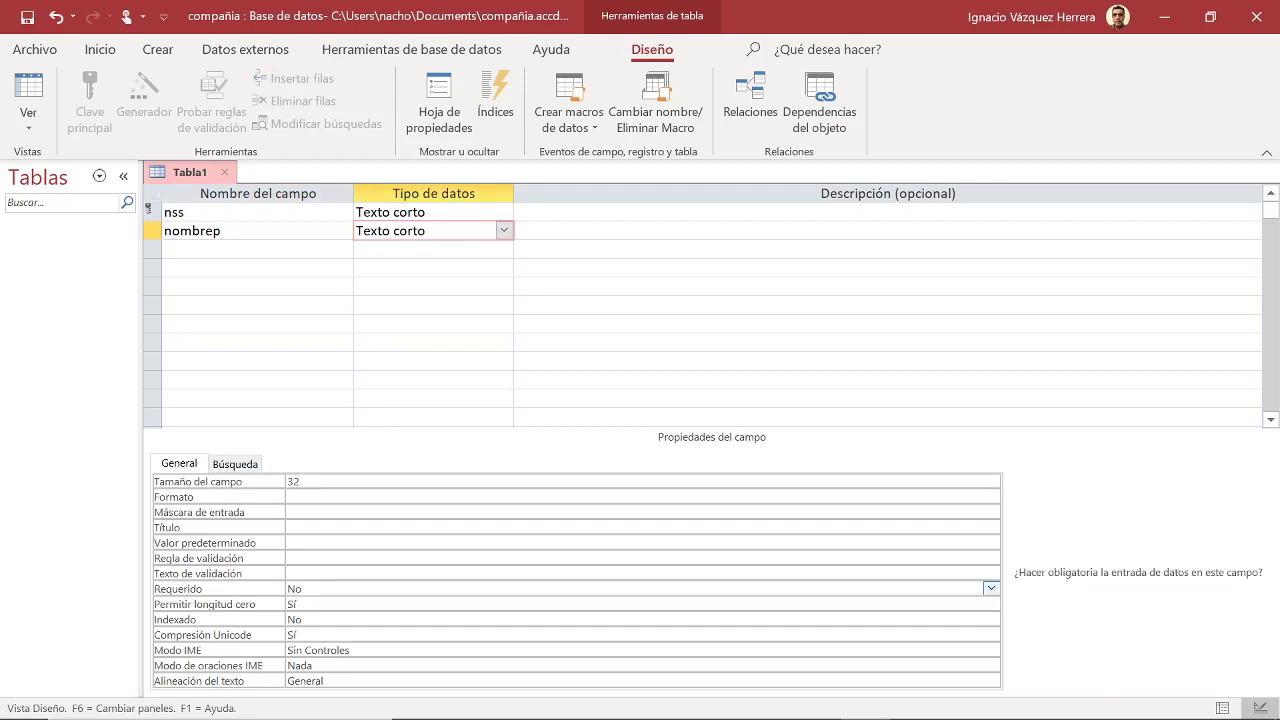
double_click(292, 589)
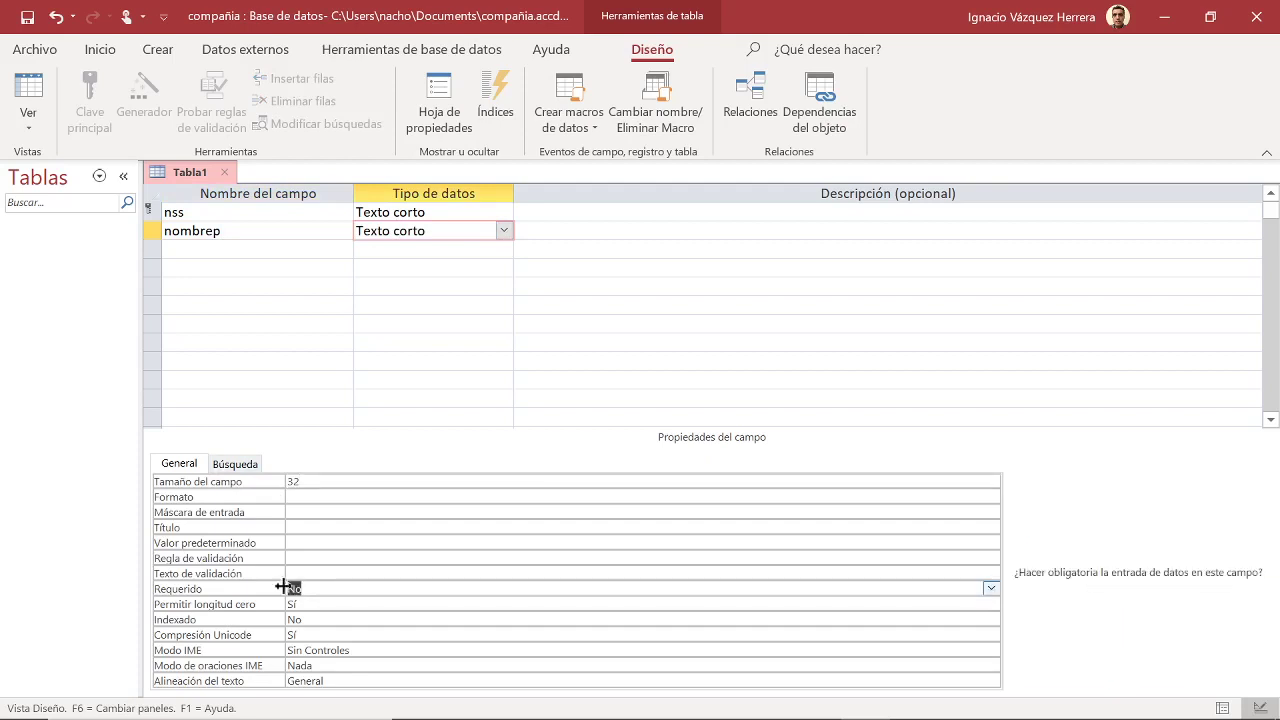
left_click(991, 589)
left_click(297, 605)
left_click(990, 619)
left_click(990, 605)
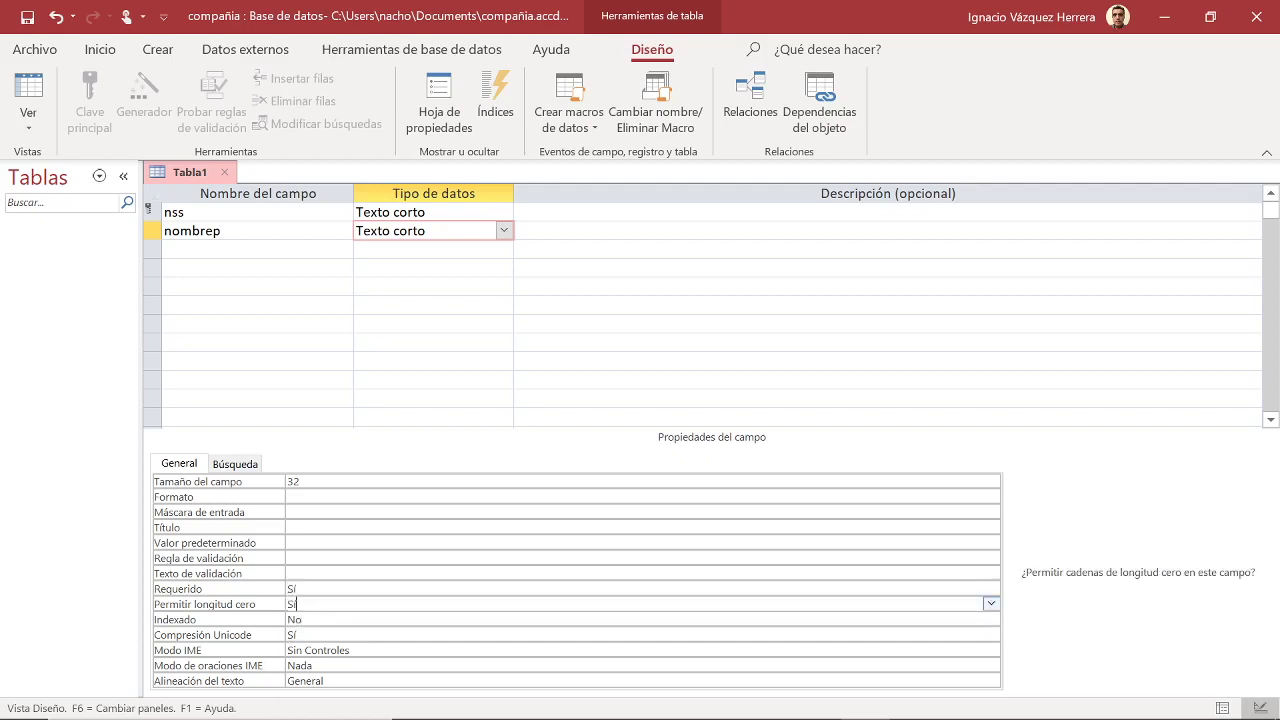
left_click(990, 604)
left_click(347, 636)
Add a third field named apellido with data type Texto corto and a field size of 32
left_click(196, 249)
type("apellido")
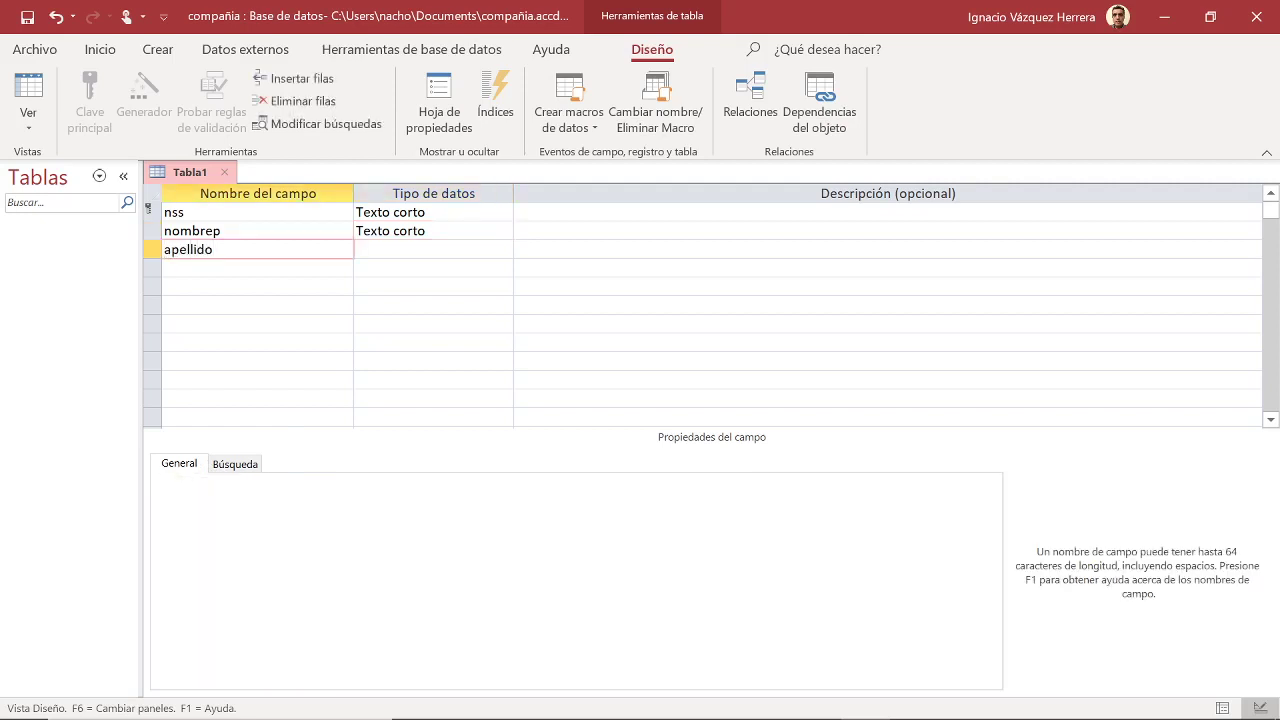
key("Tab")
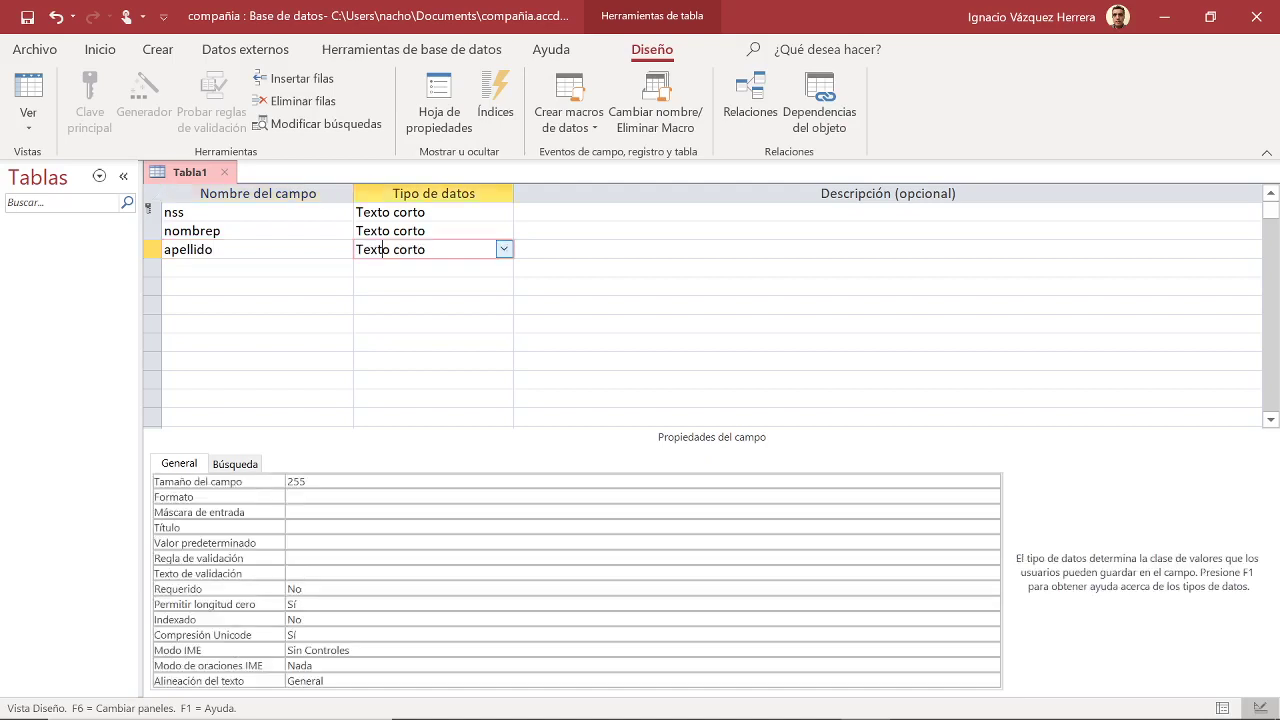
left_click_drag(305, 482, 282, 490)
type("32")
left_click(318, 590)
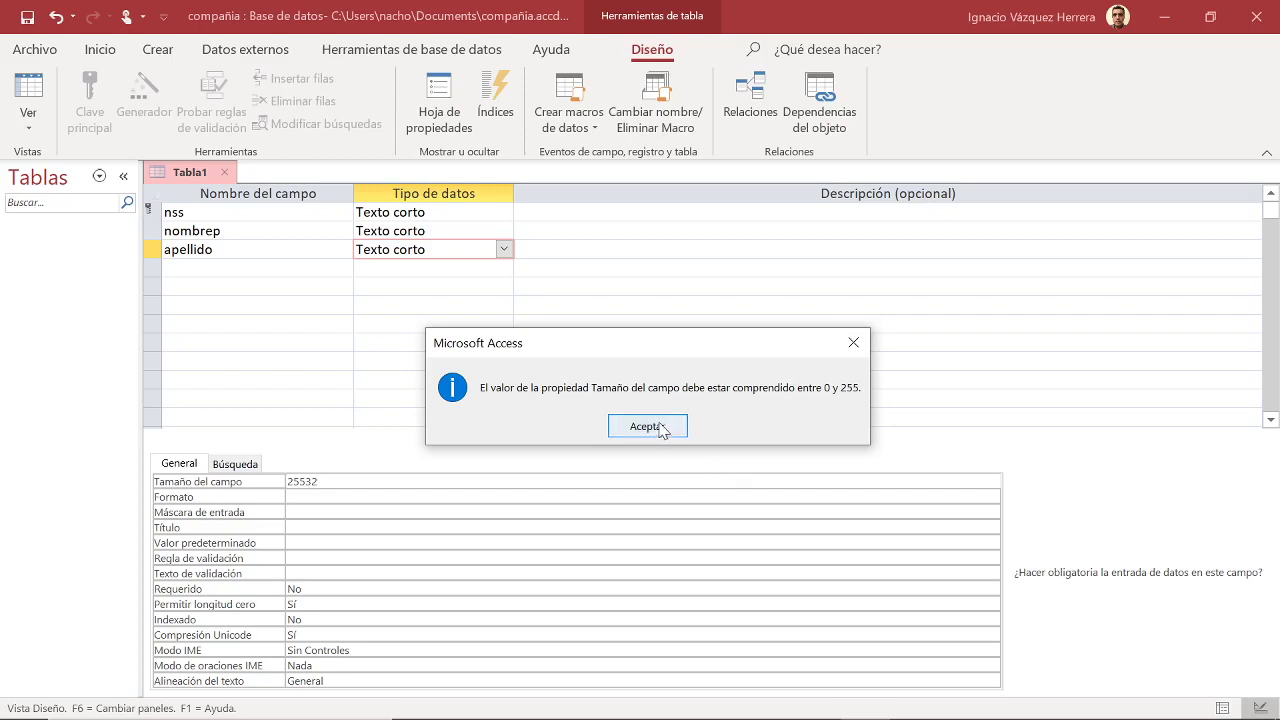
left_click(647, 426)
left_click(282, 483)
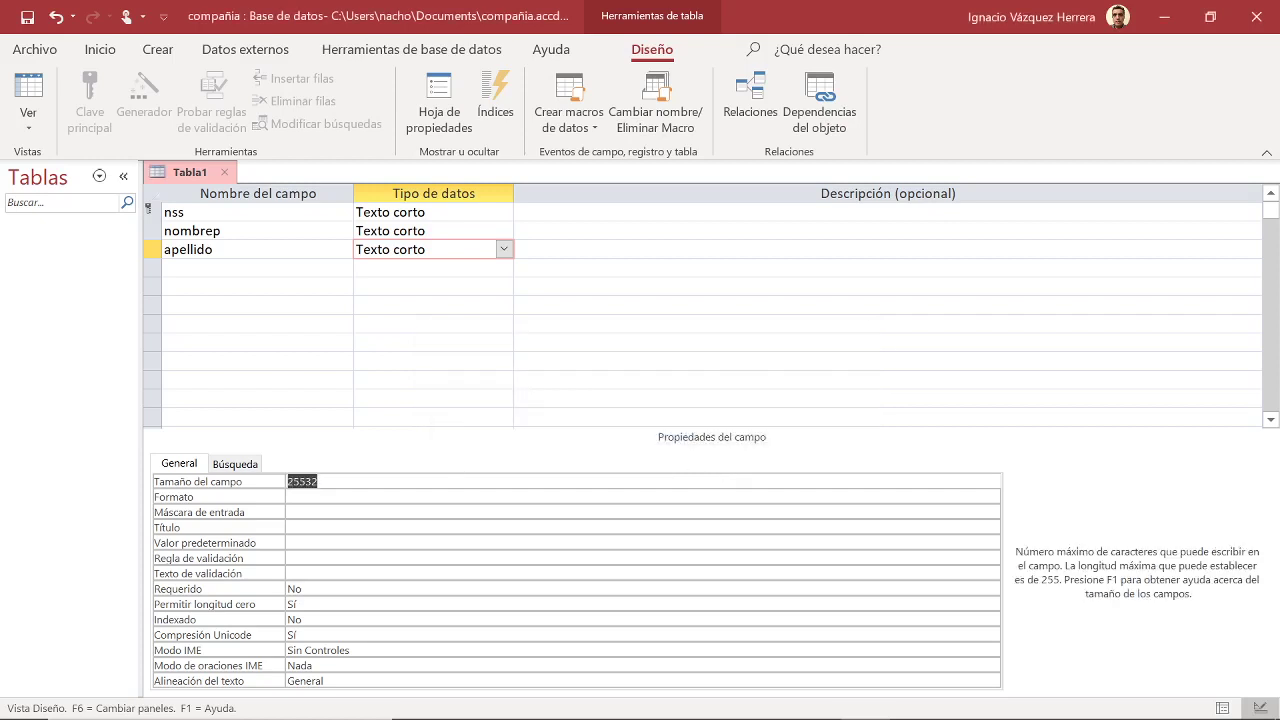
type("32")
Make the apellido field required (Requerido: Sí) and disallow zero-length values (Permitir longitud cero: No)
left_click(985, 589)
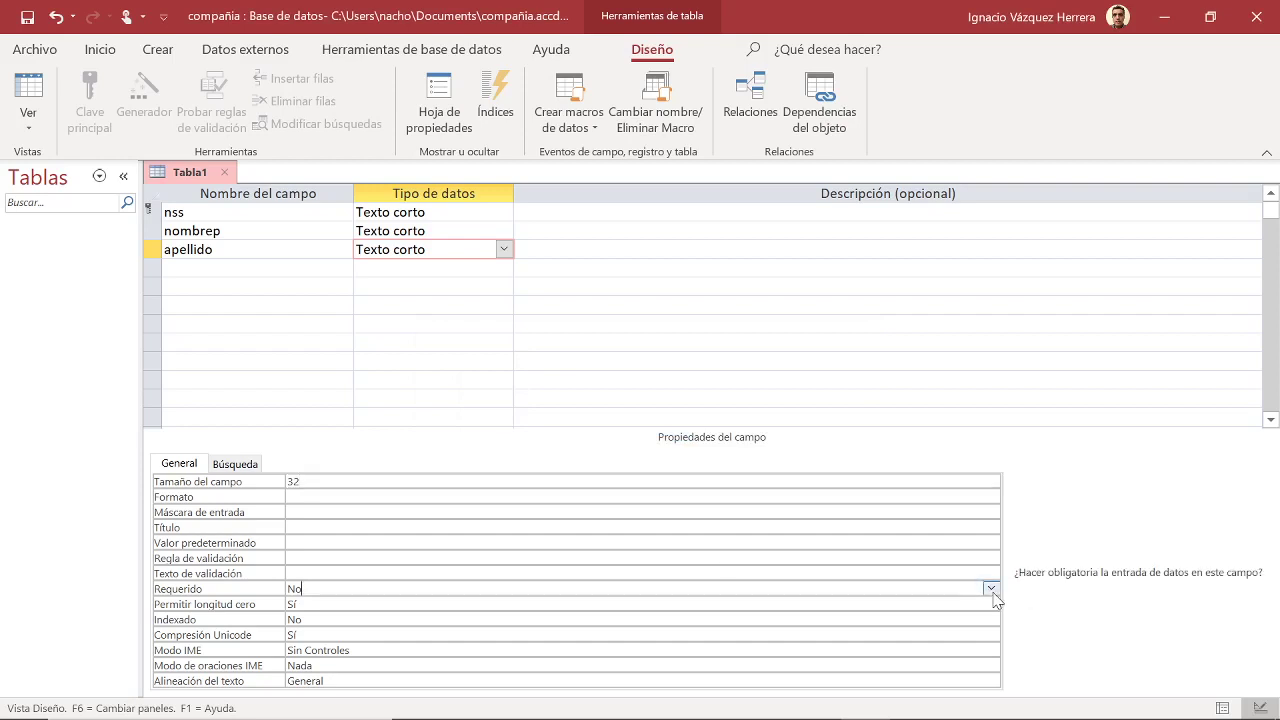
left_click(991, 590)
left_click(395, 603)
key("Down")
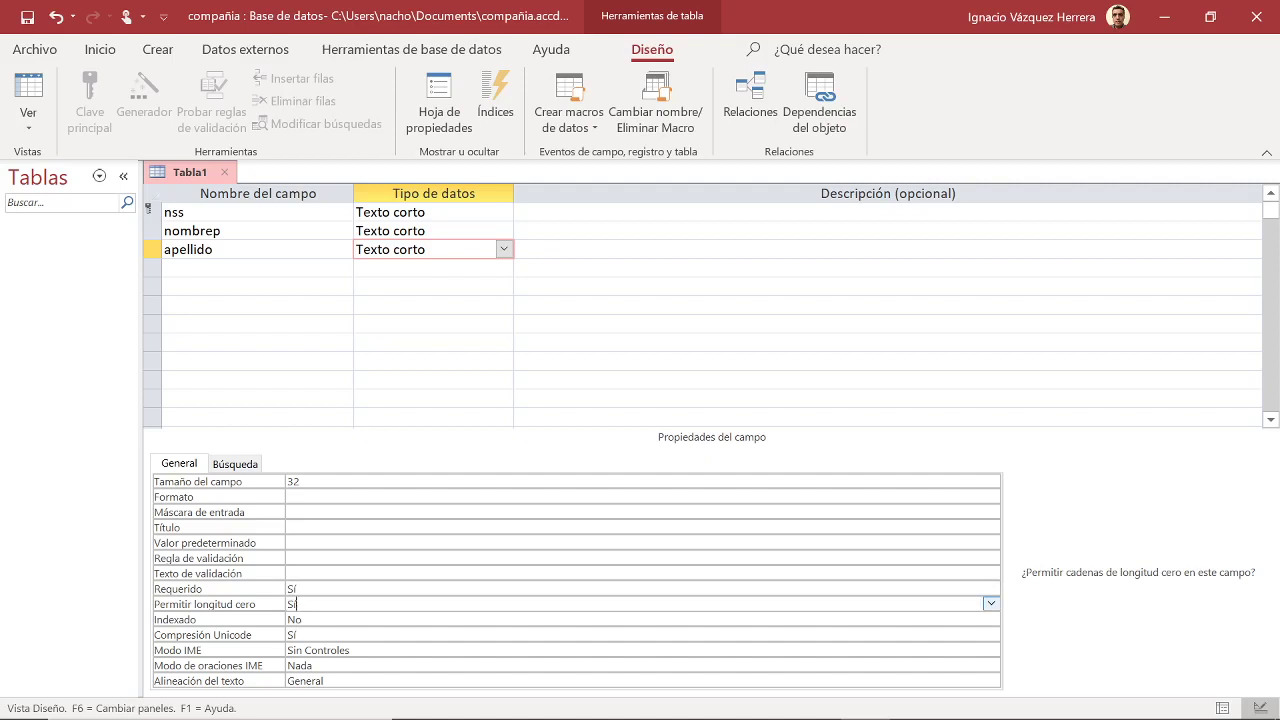
left_click(991, 604)
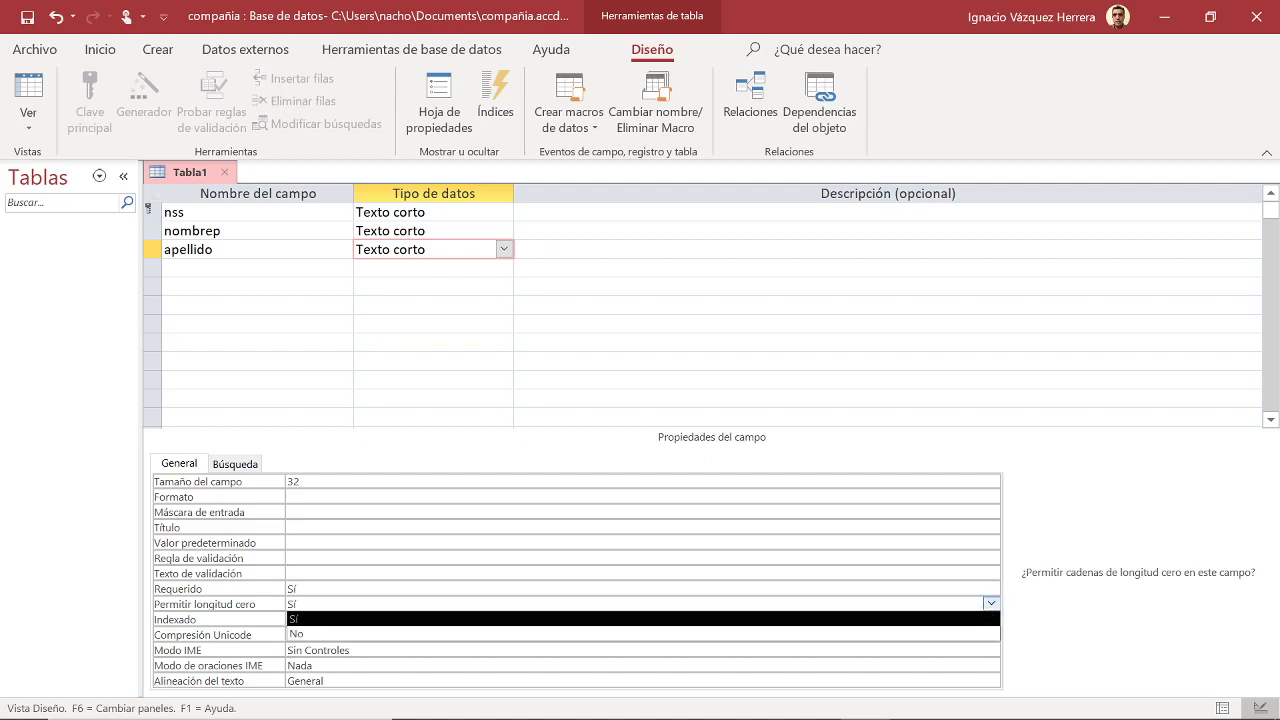
left_click(494, 636)
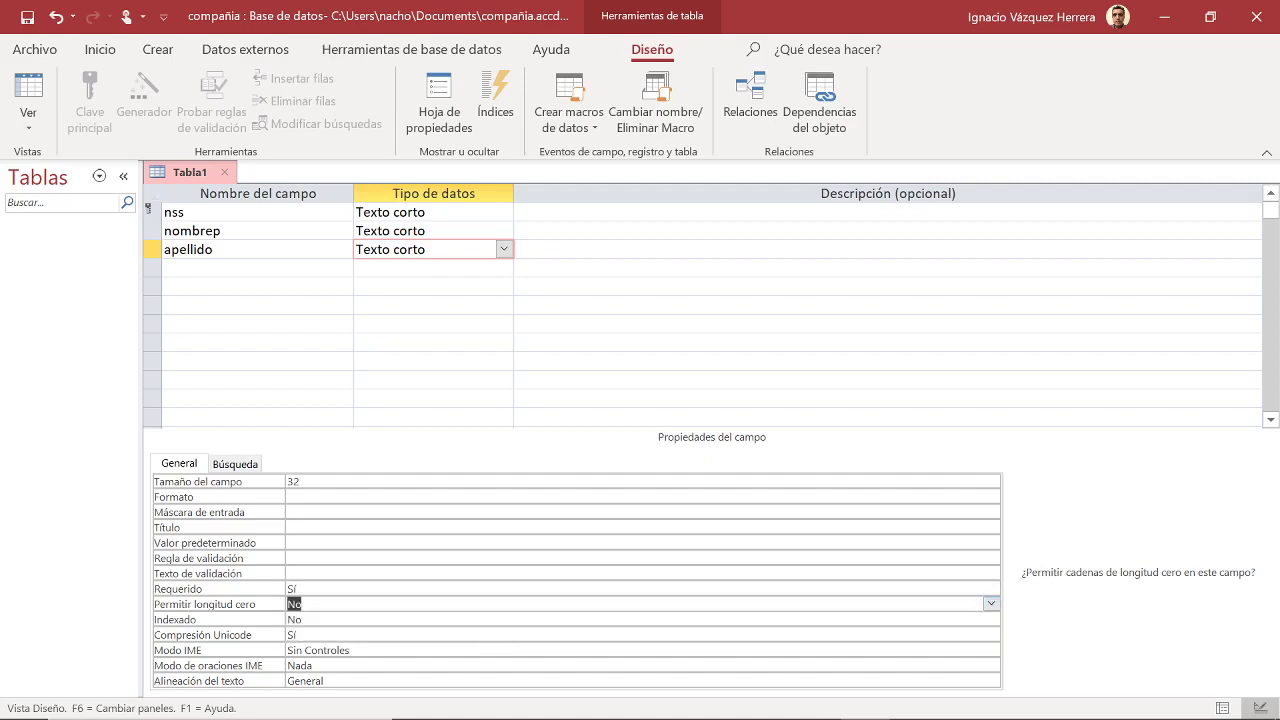
Add a fourth field named nd with data type Número and field size Entero
left_click(258, 267)
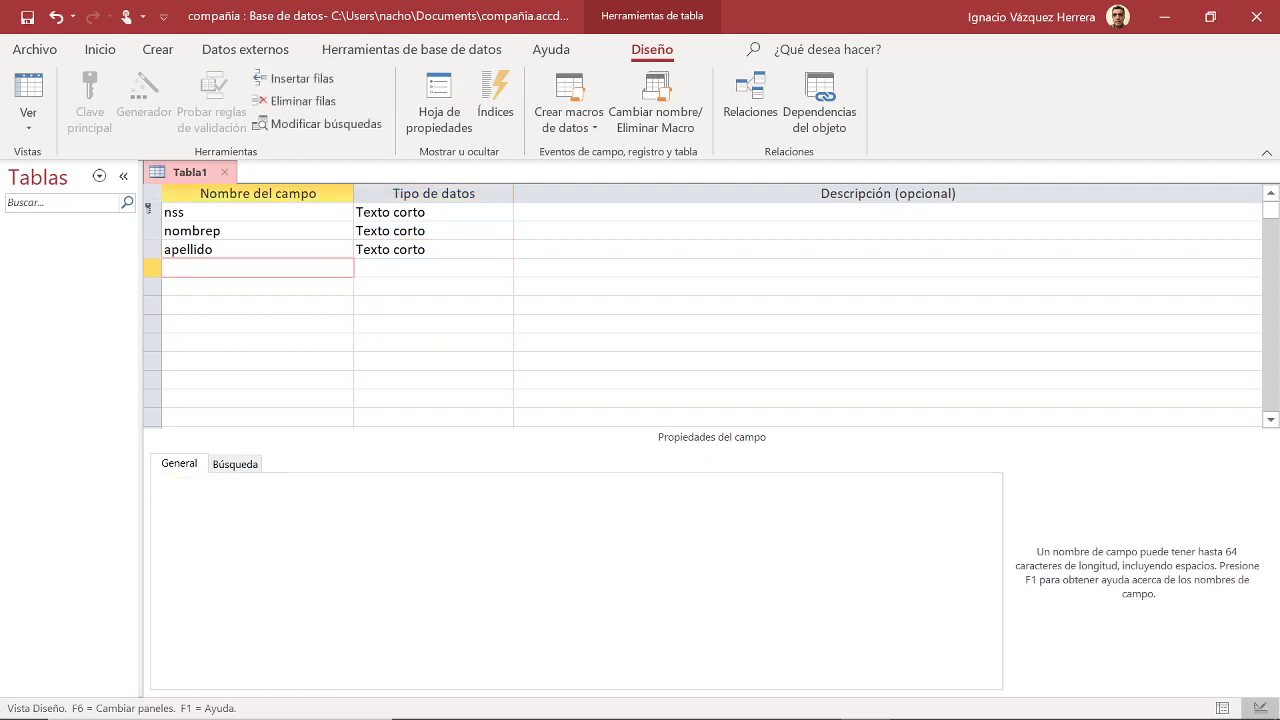
type("nd")
key("Tab")
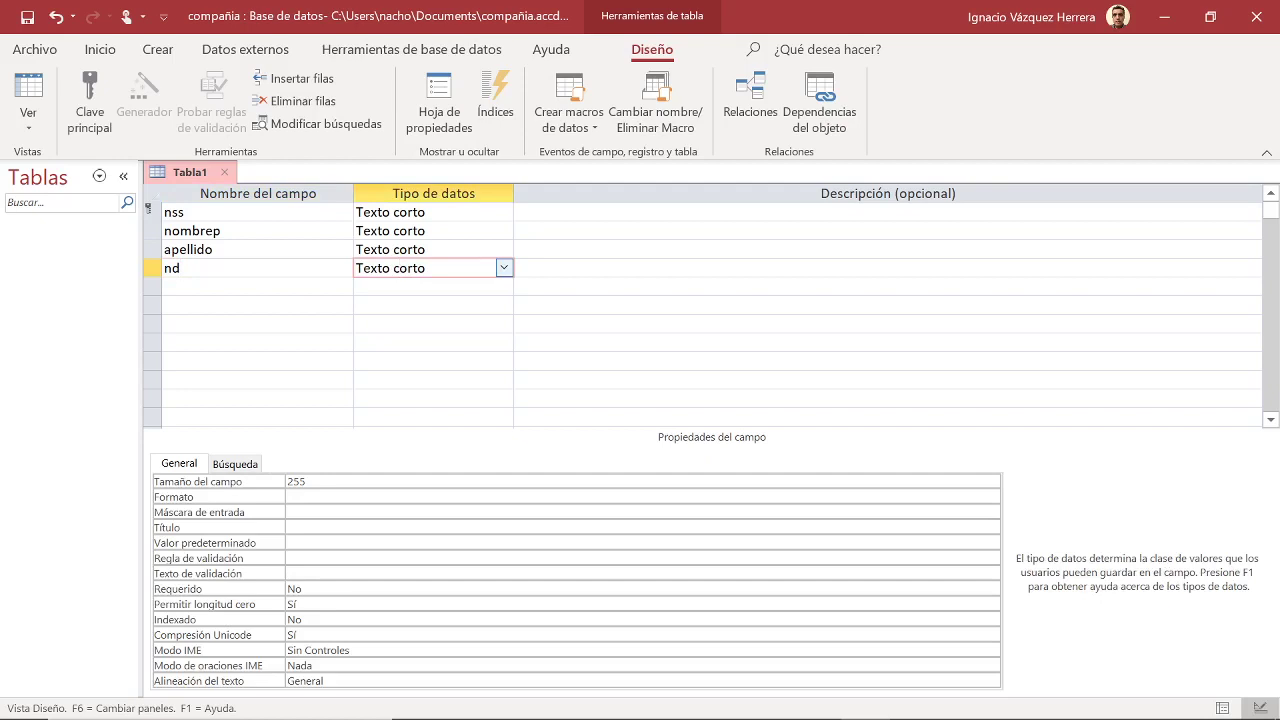
left_click(504, 268)
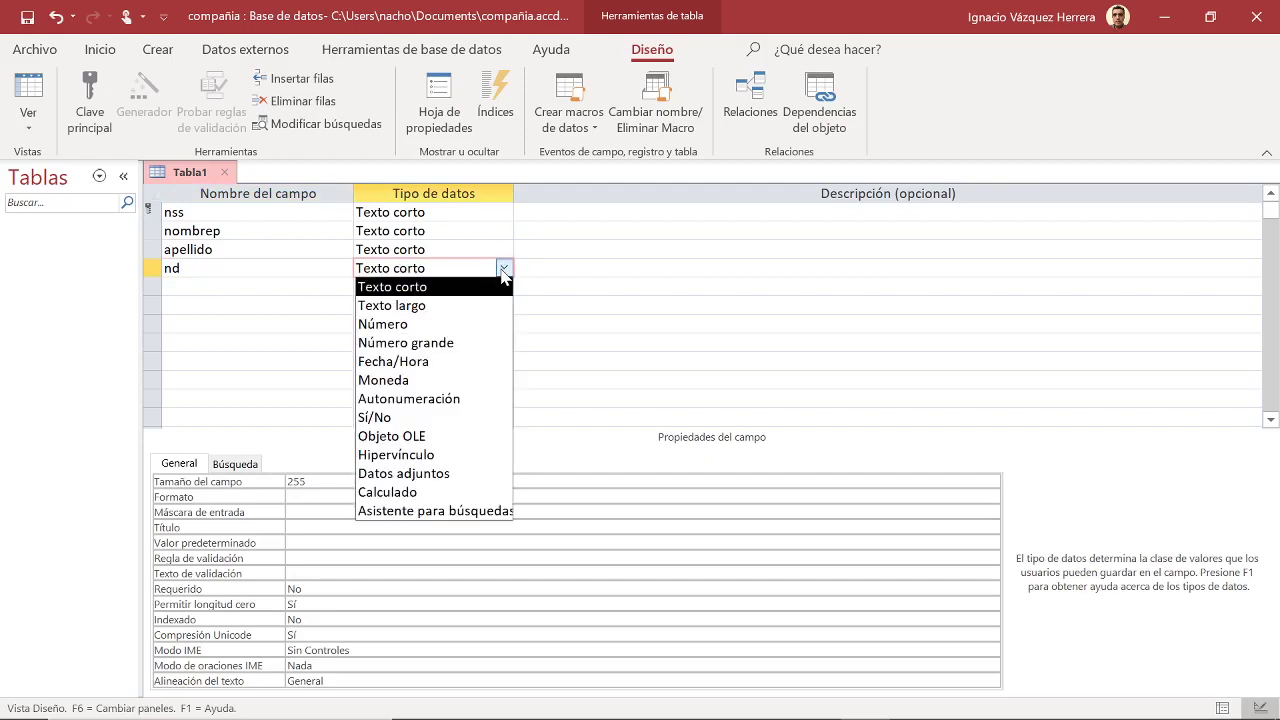
left_click(457, 326)
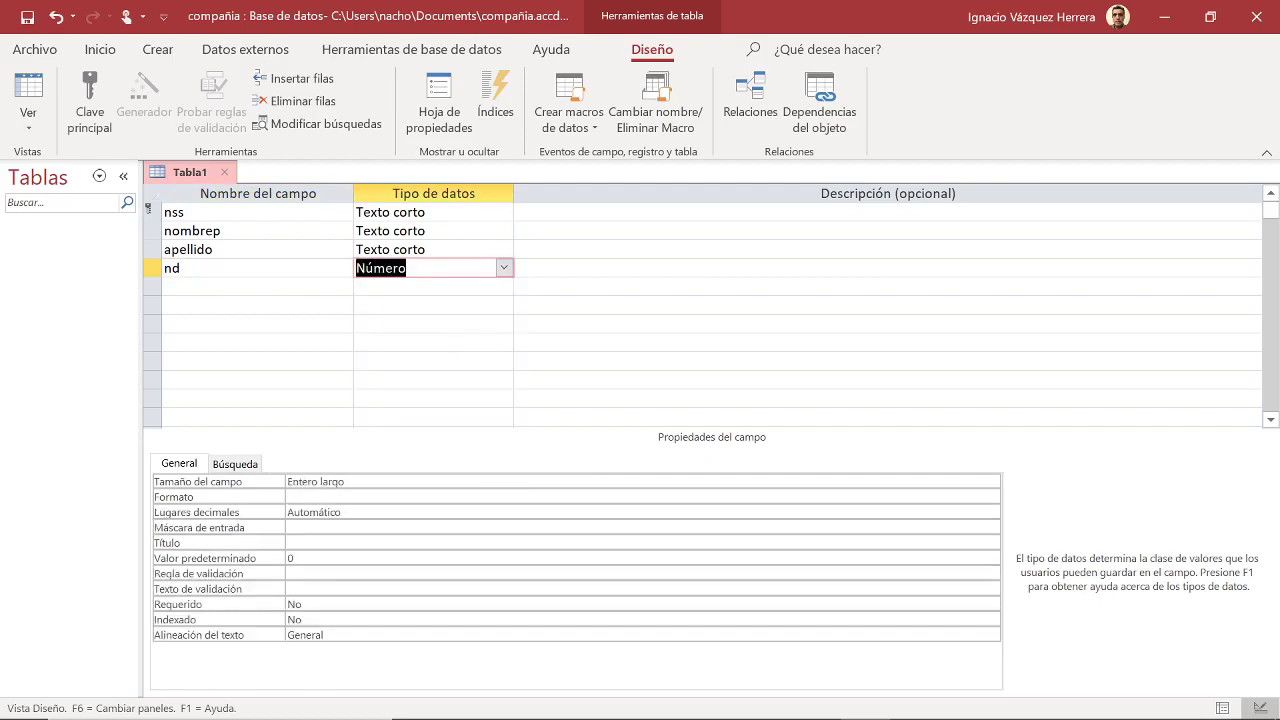
left_click(834, 481)
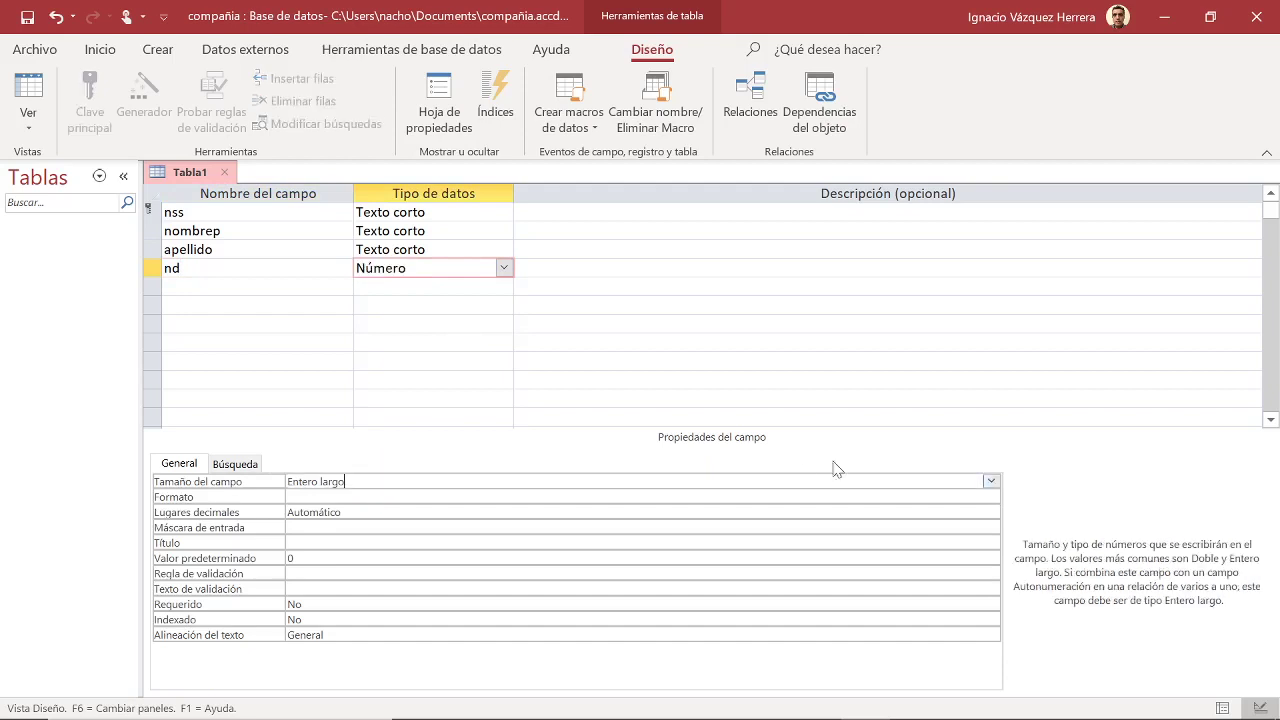
left_click(990, 482)
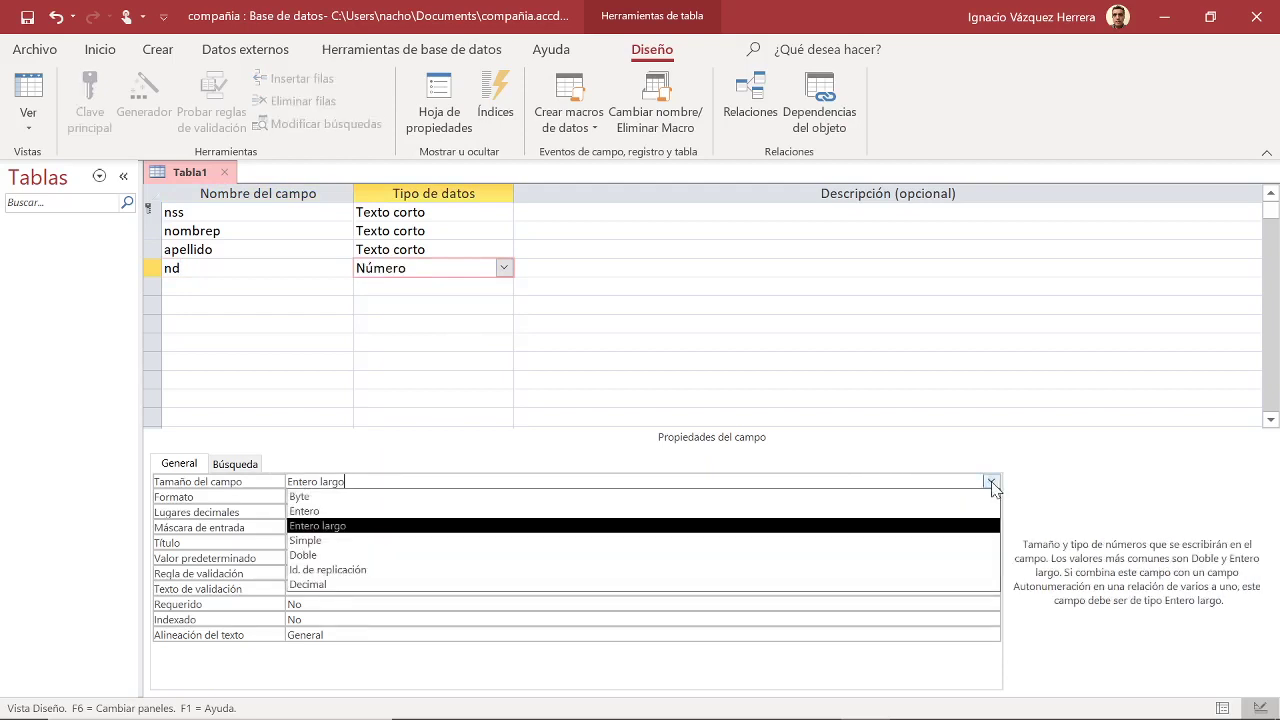
left_click(343, 512)
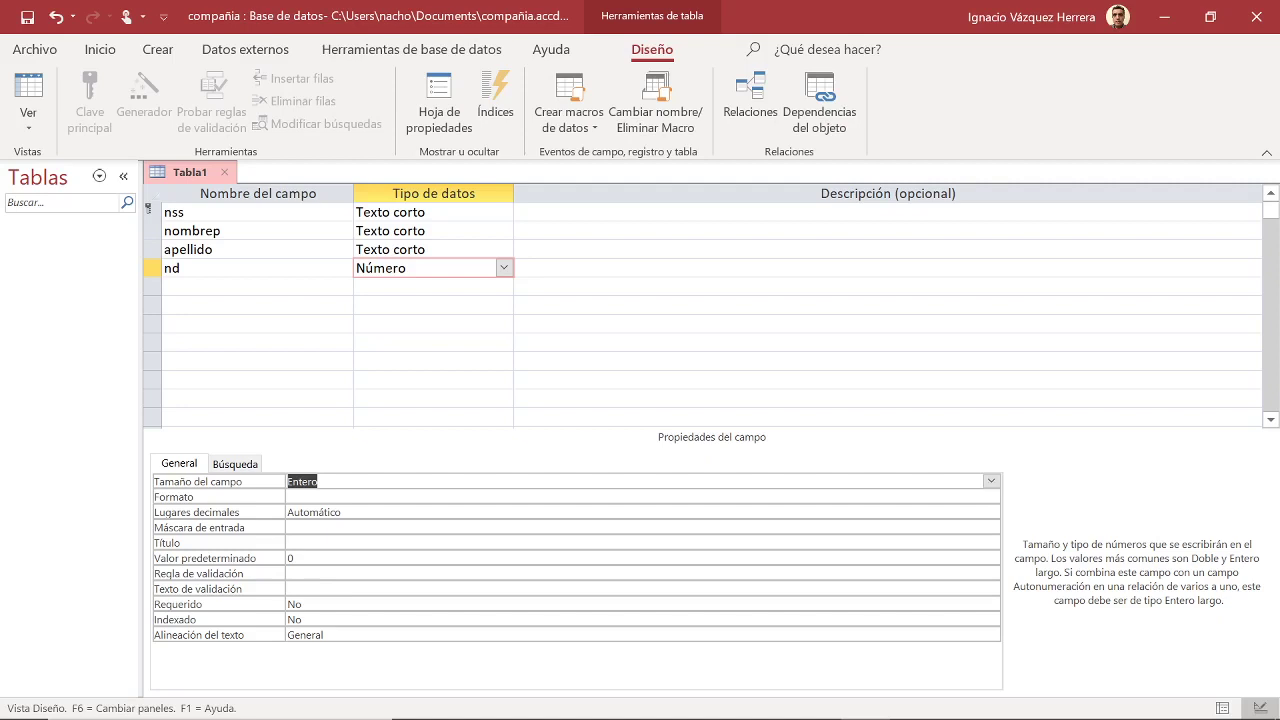
Make the nd field required (Requerido: Sí)
left_click(400, 604)
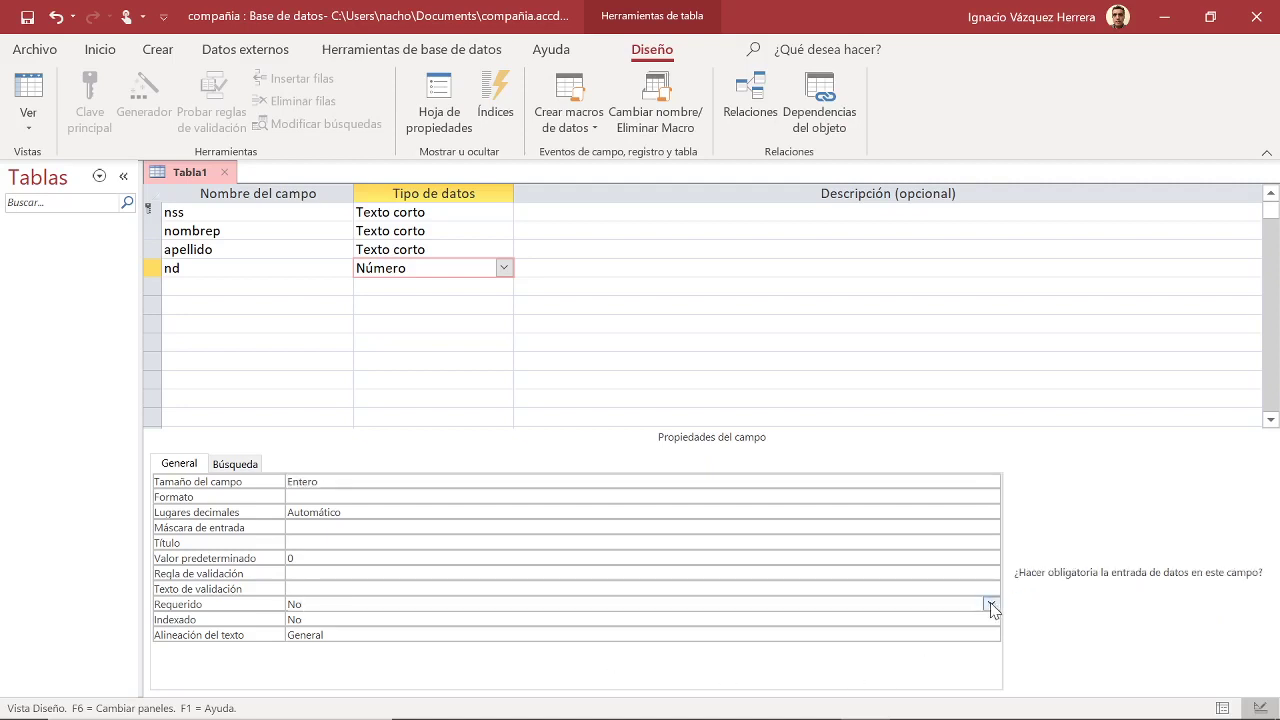
left_click(991, 604)
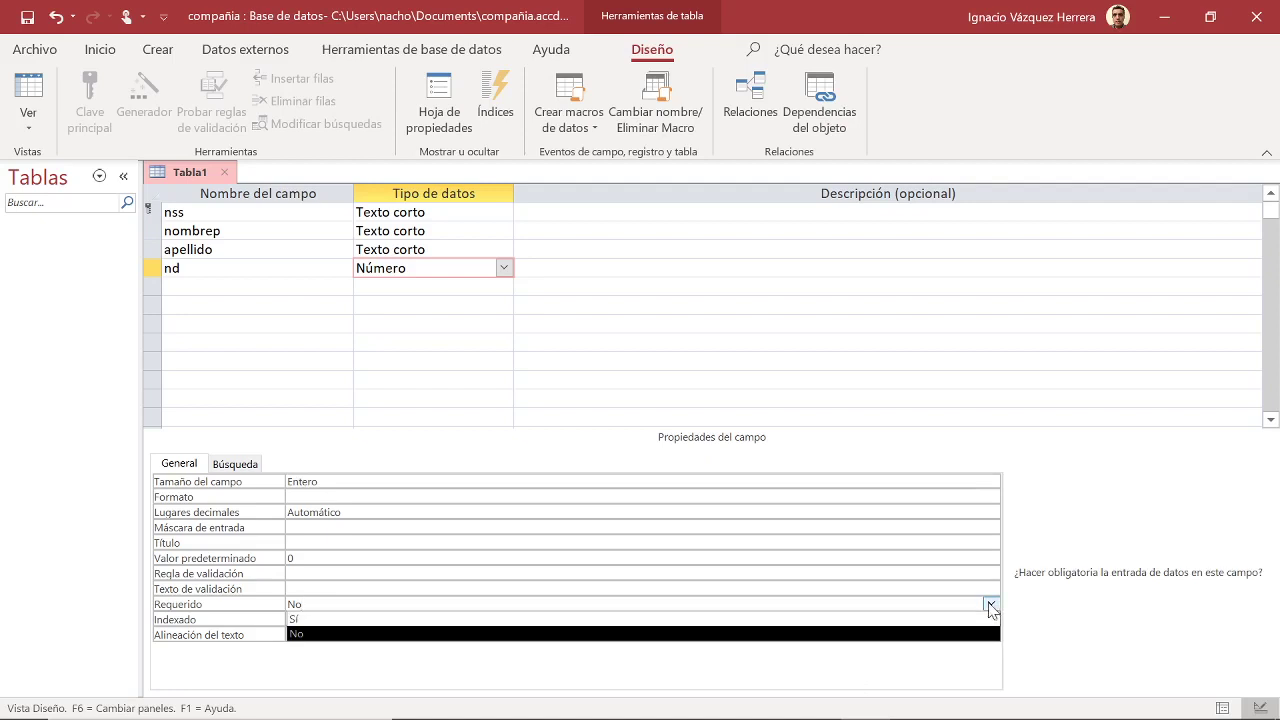
left_click(903, 619)
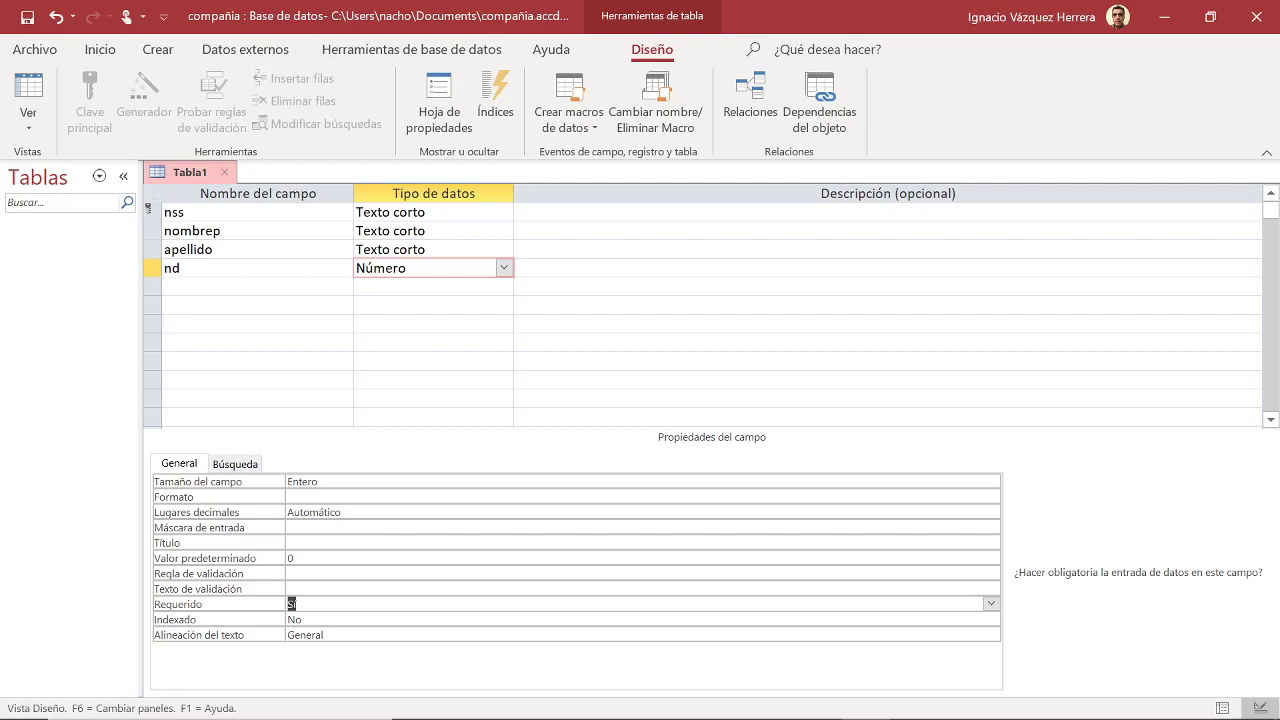
key("F6")
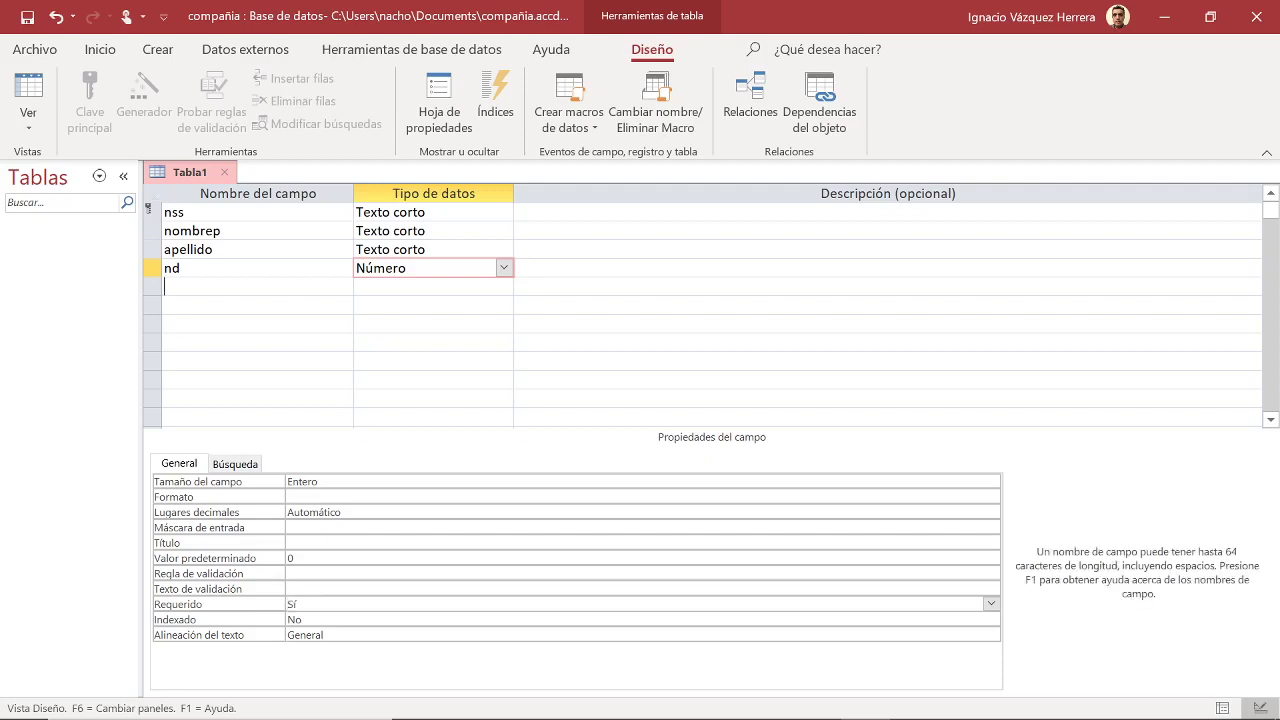
key("Down")
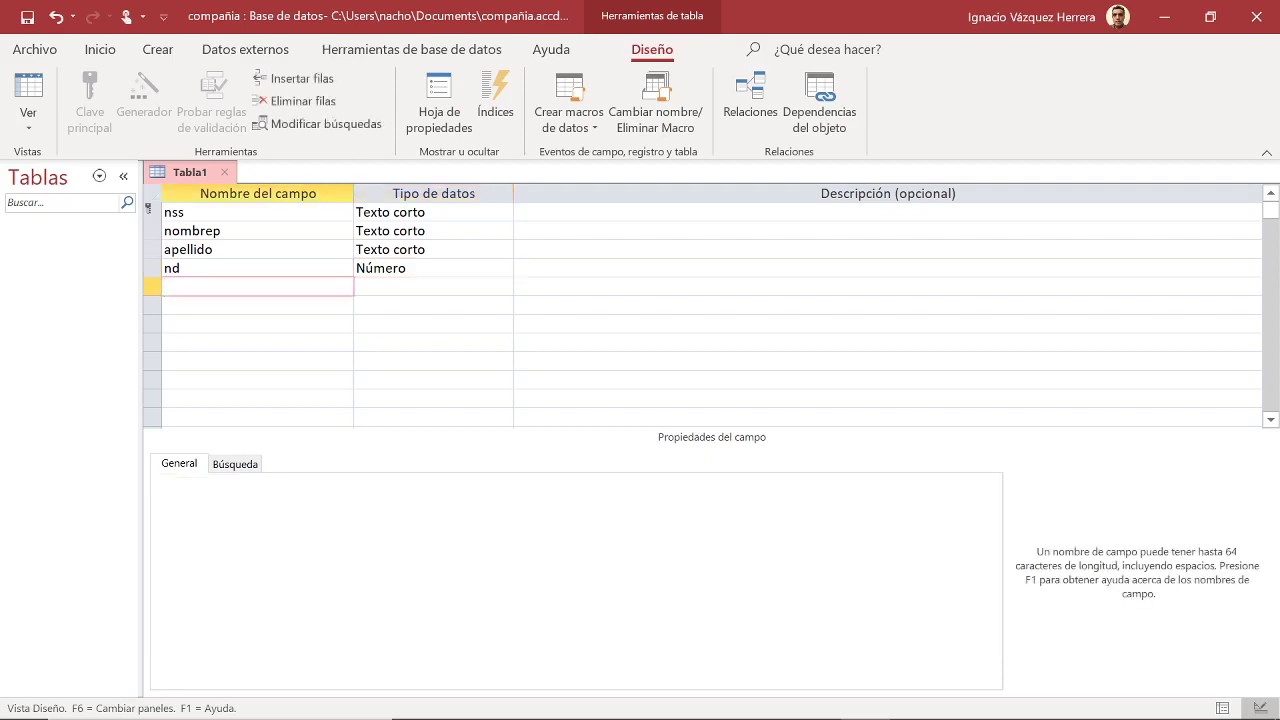
Save the table under the name trabajador
right_click(200, 175)
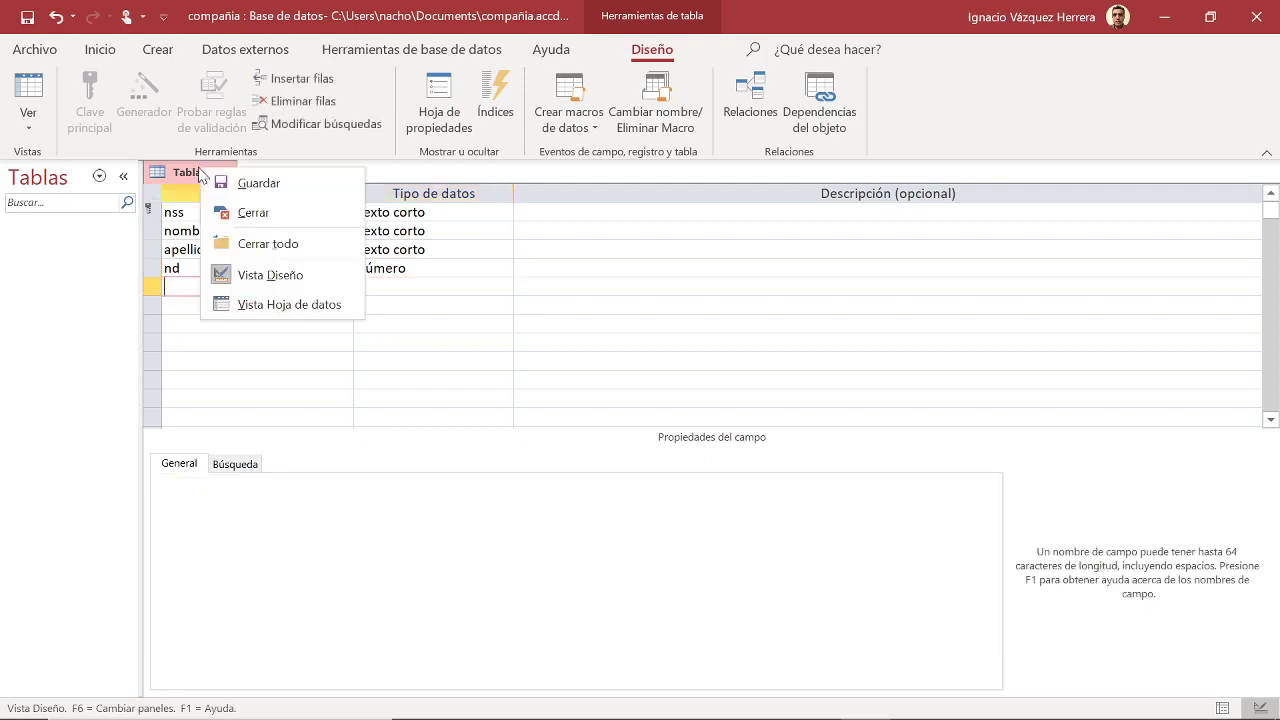
left_click(224, 184)
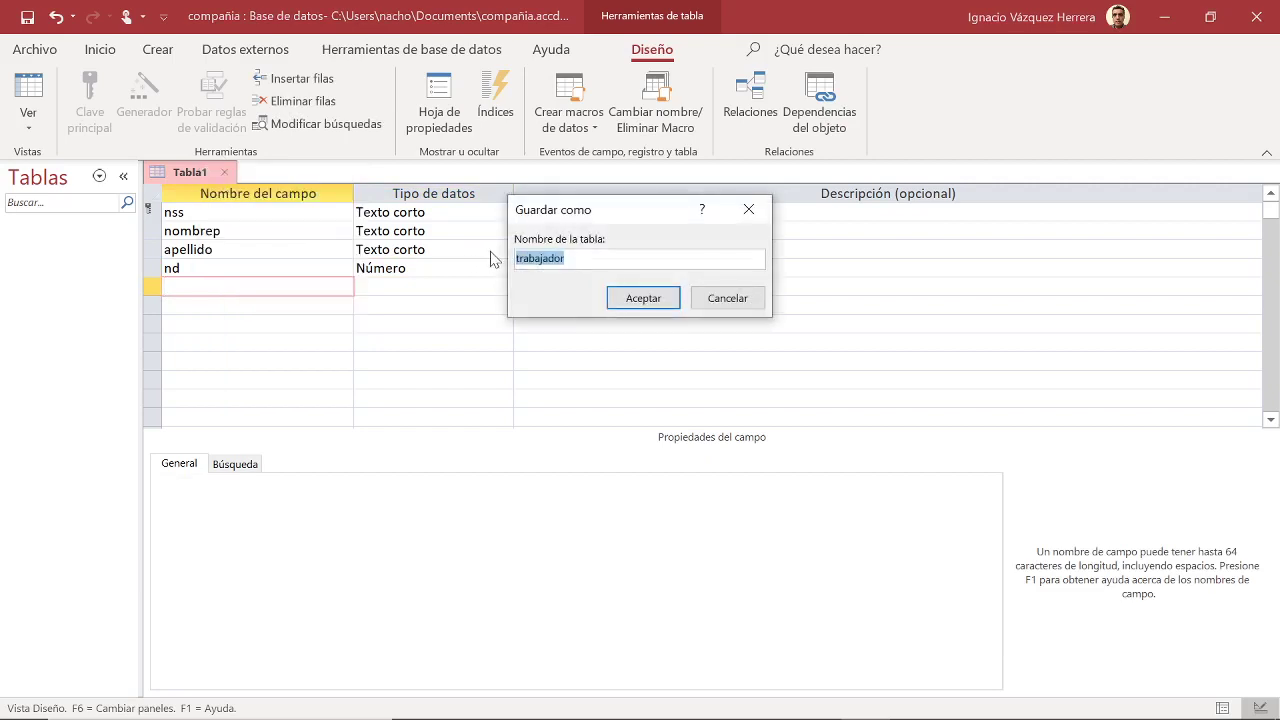
left_click(652, 301)
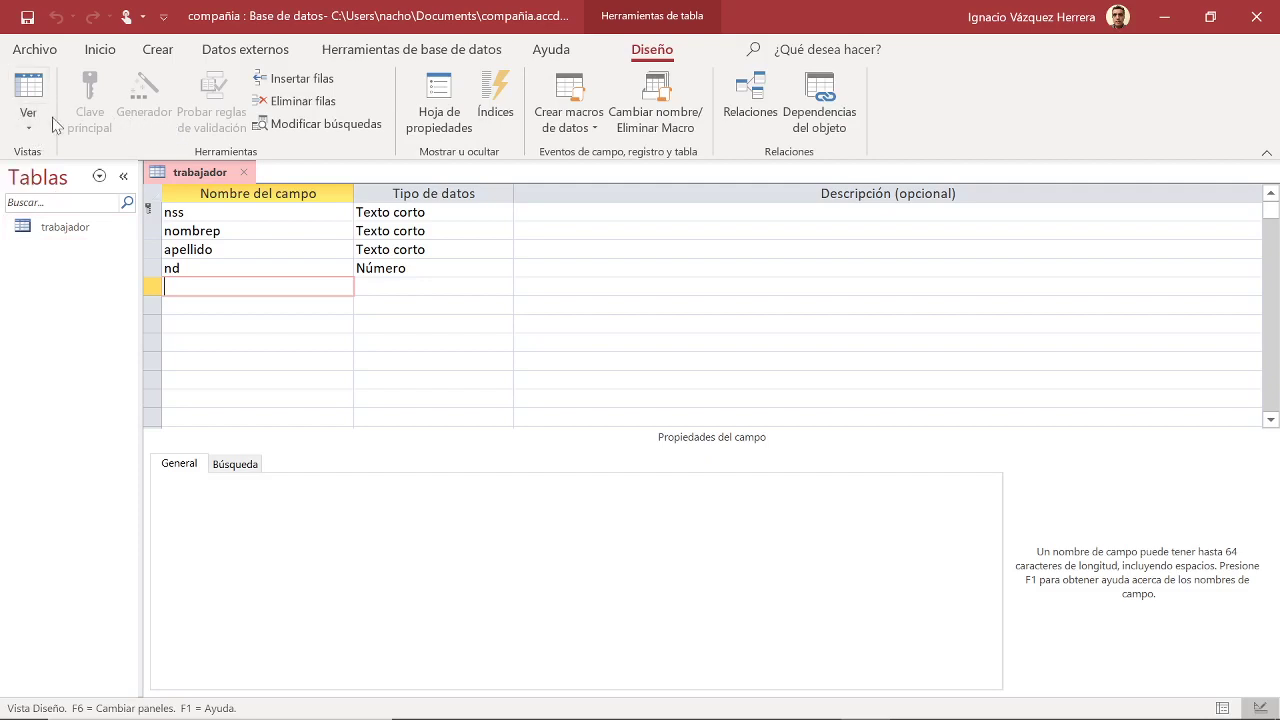
Switch the trabajador table to datasheet view and enter the first worker's social security number in the nss field
left_click(29, 128)
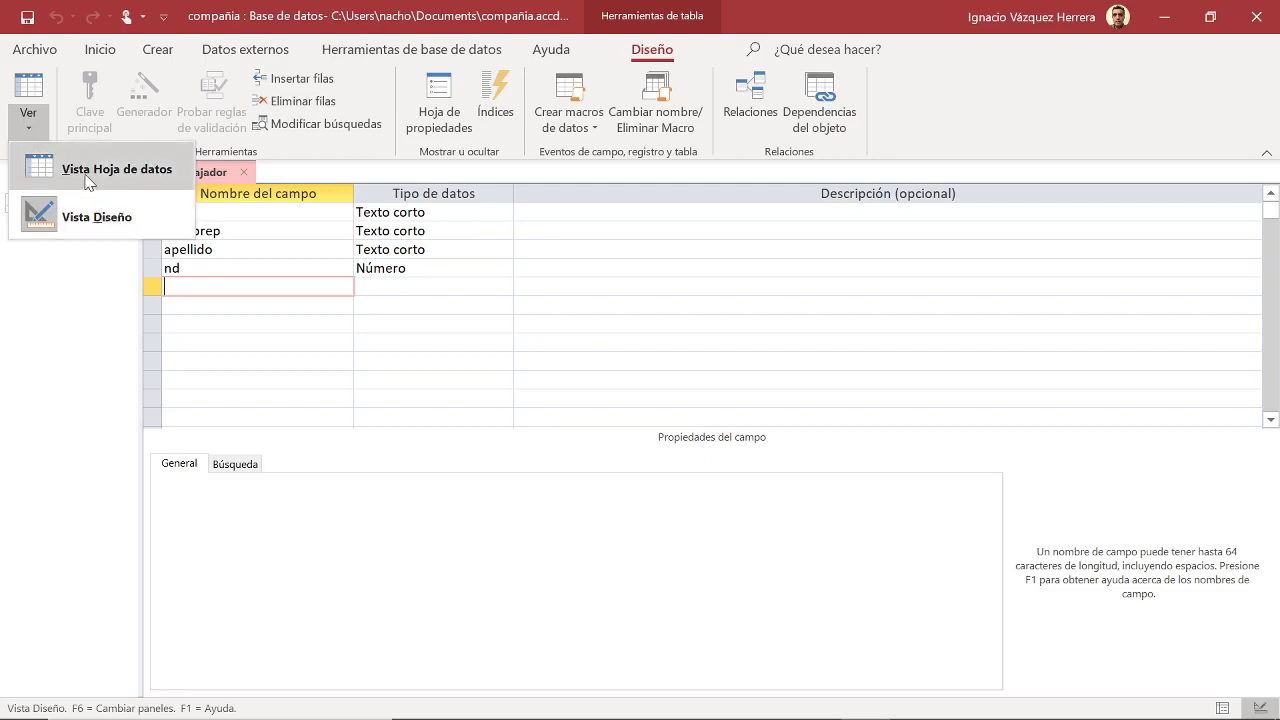
left_click(116, 169)
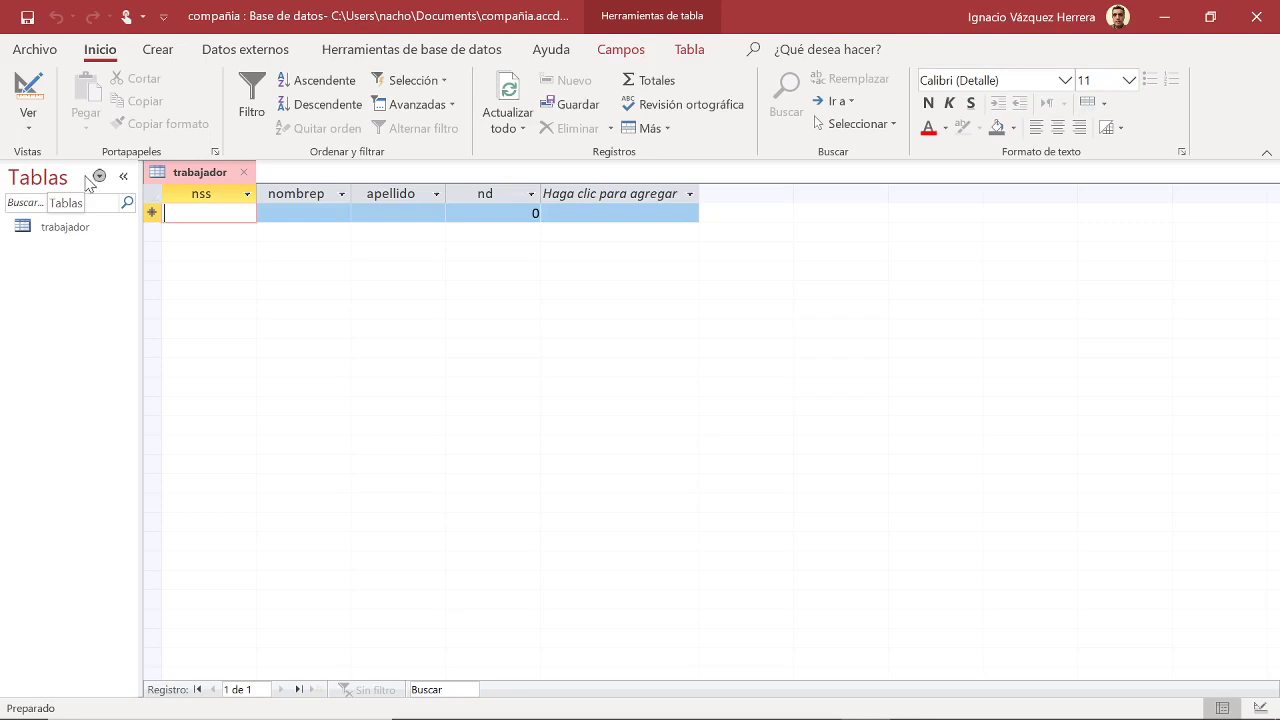
type("123456")
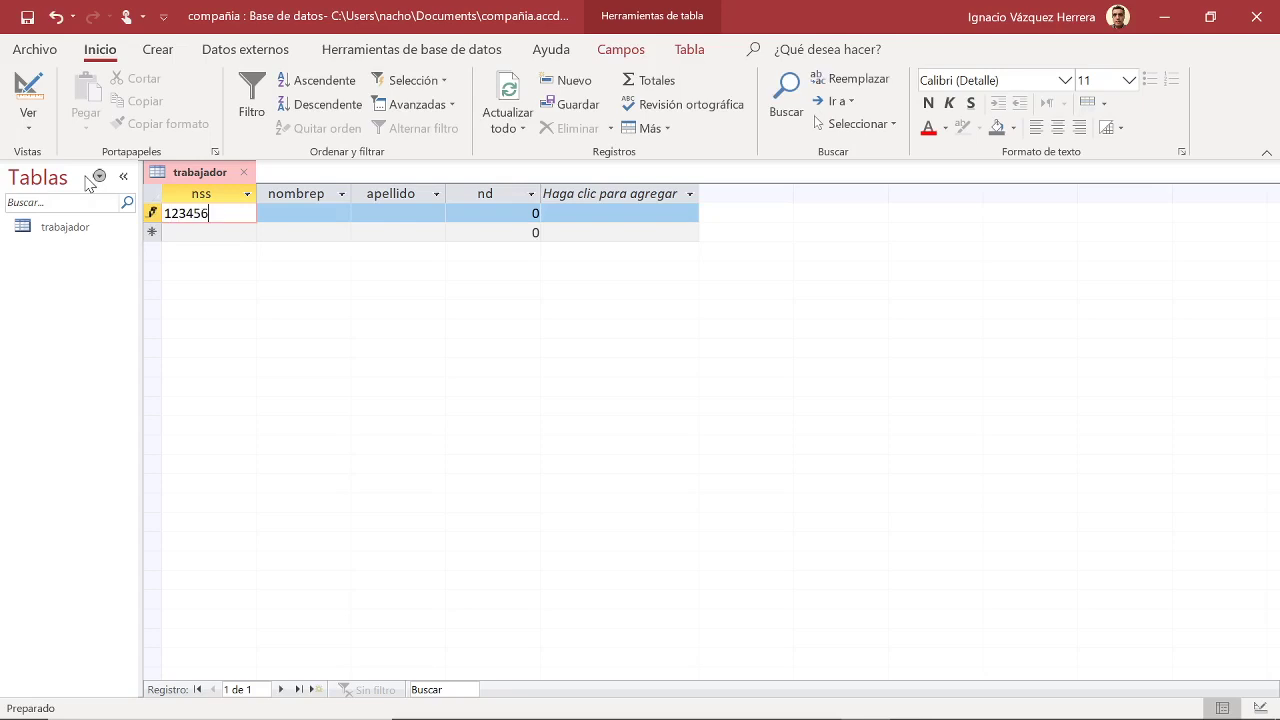
type("789")
key("Tab")
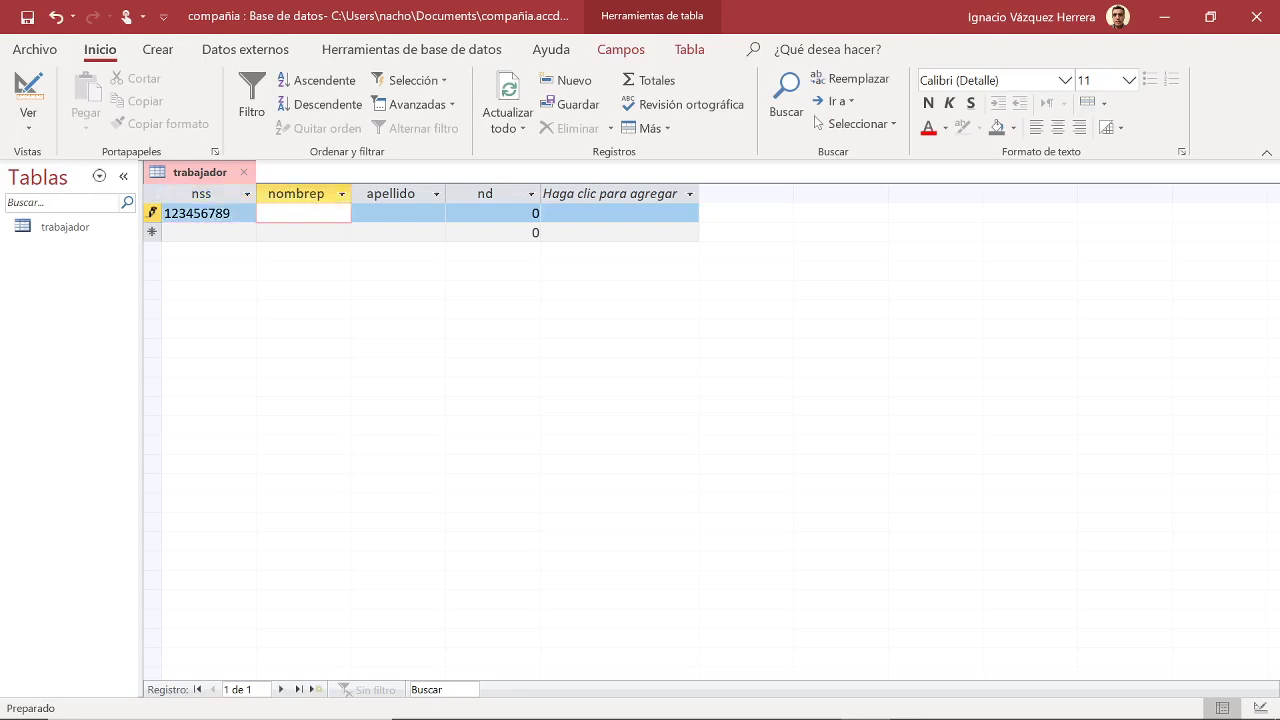
Complete the first worker's record with the first name in nombrep, the surname in apellido and 1 in nd
key("Caps_Lock")
type("JUAN")
key("Tab")
type("PEREZ")
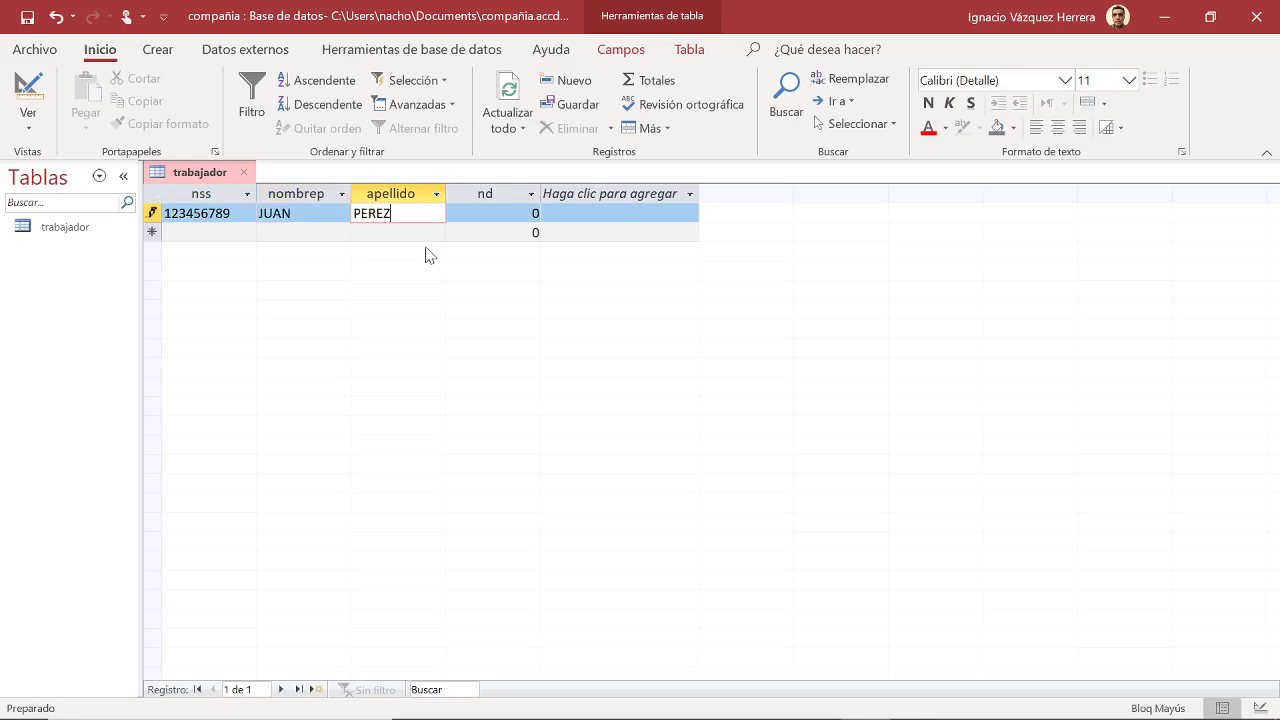
key("Tab")
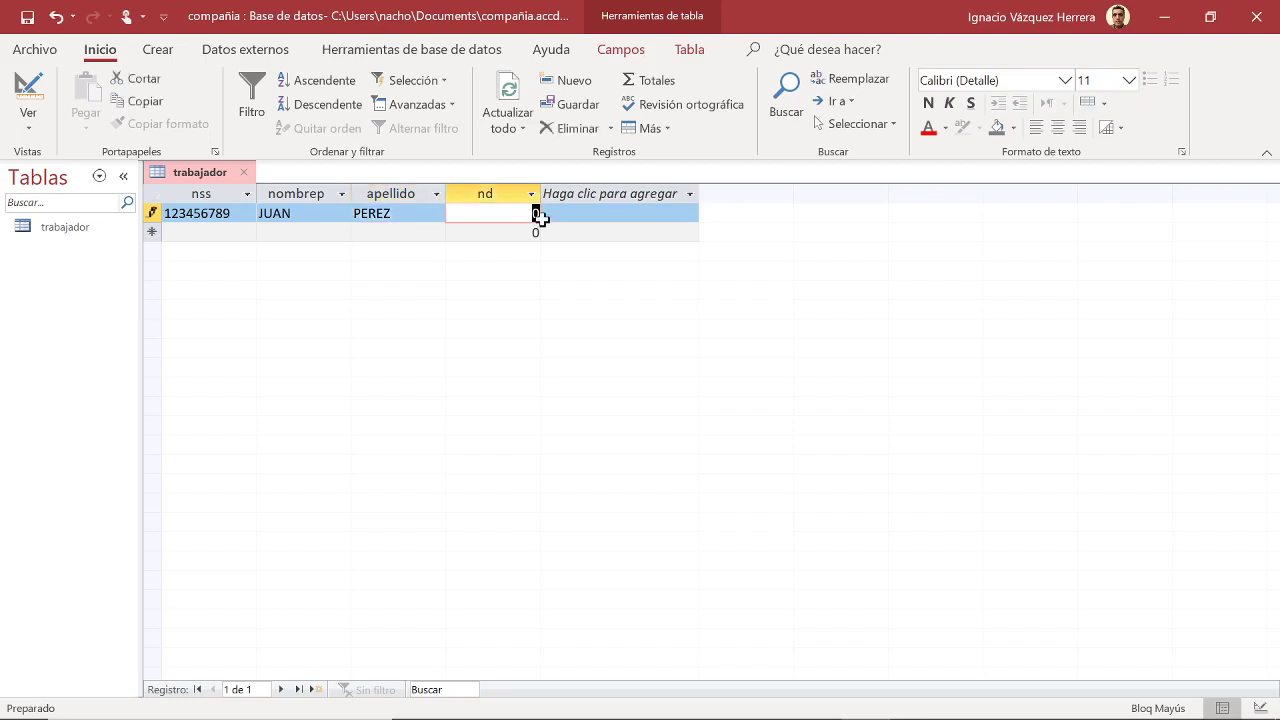
type("1")
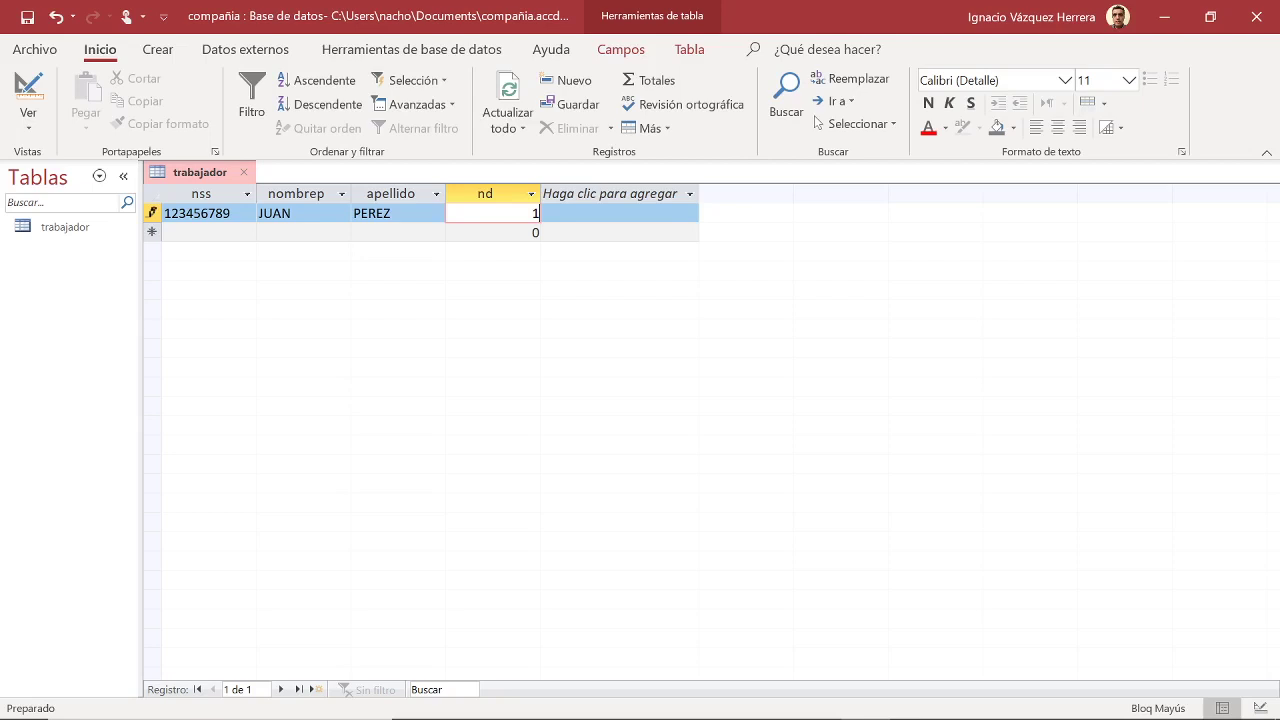
Start a second record in the trabajador table and enter the second worker's social security number in nss
left_click(210, 232)
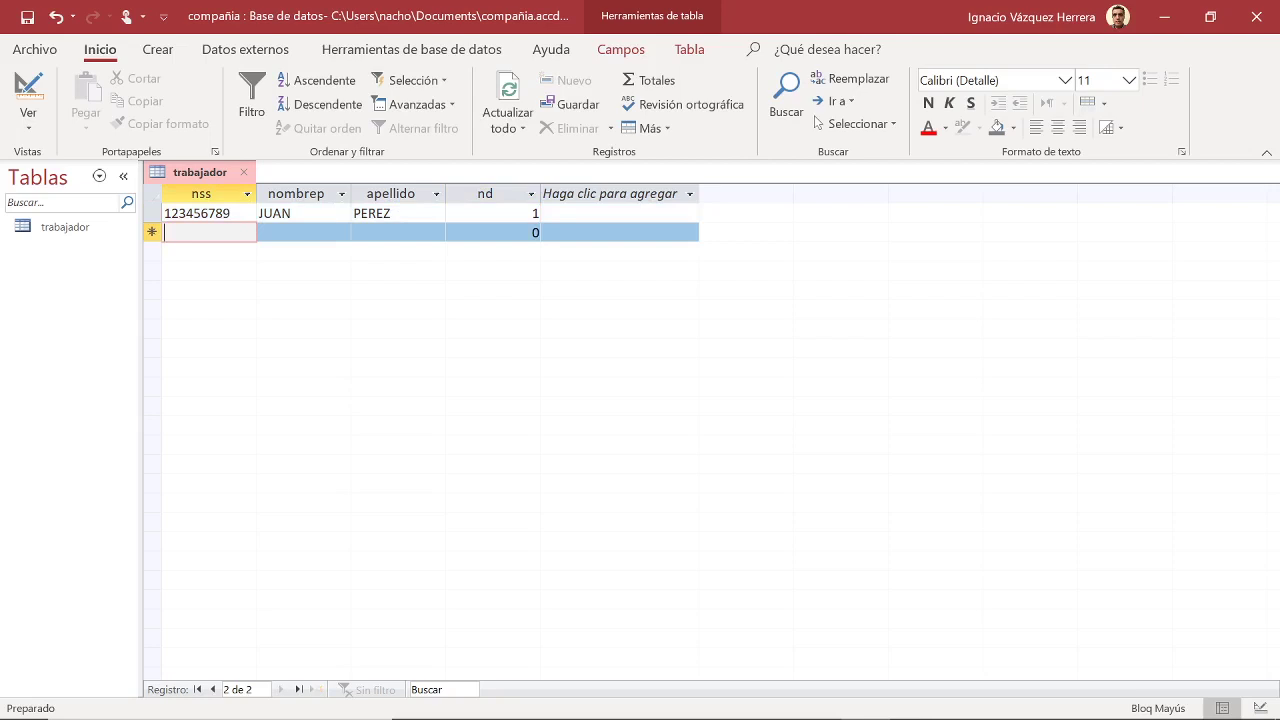
type("24")
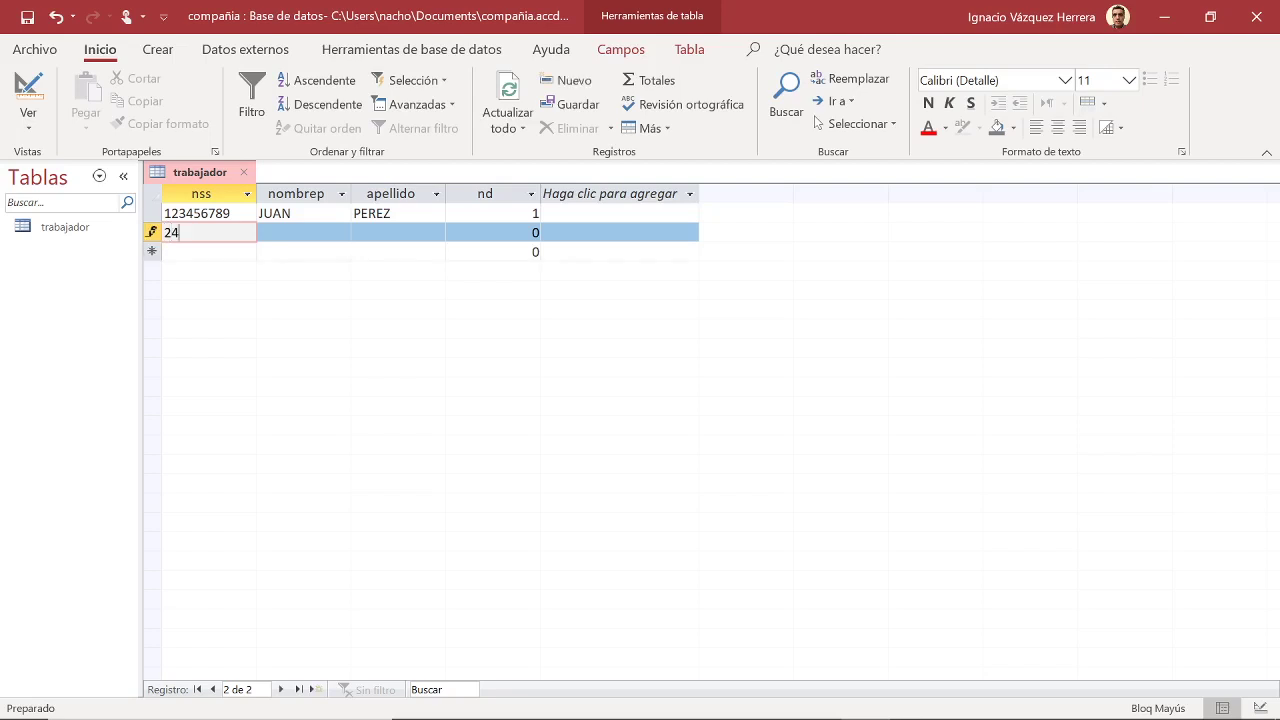
type("5387943")
left_click(280, 250)
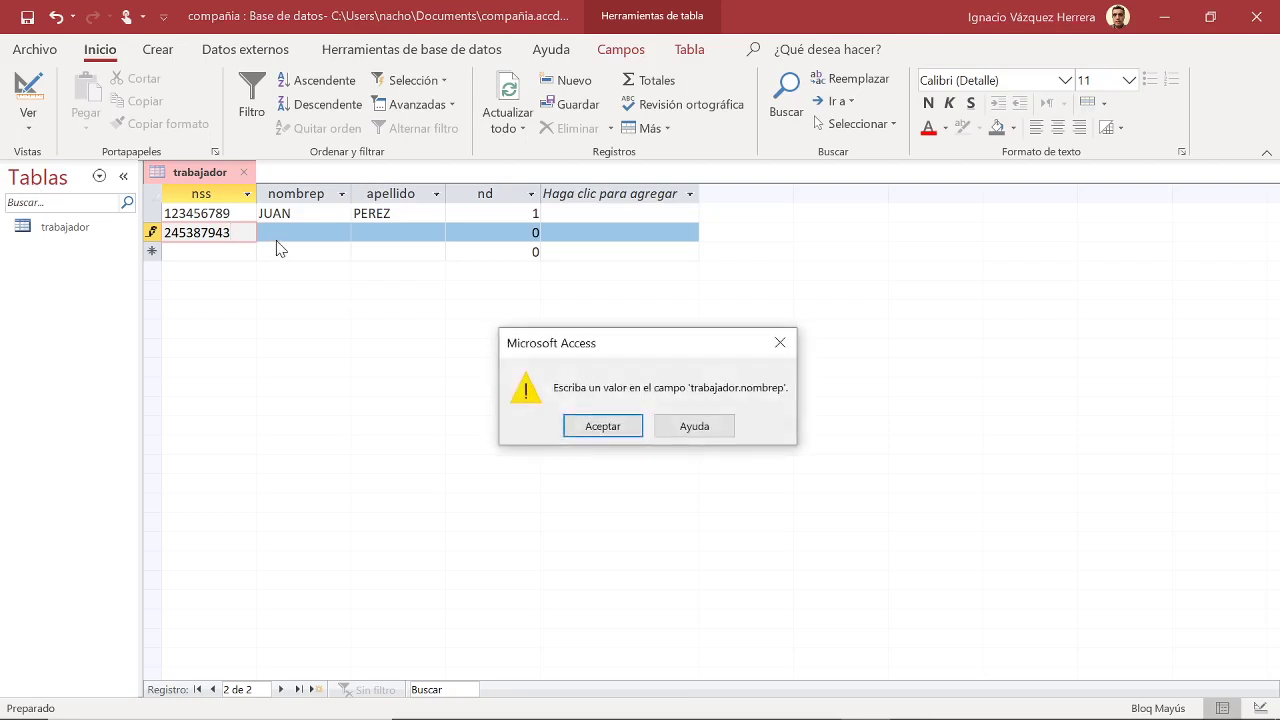
left_click(588, 426)
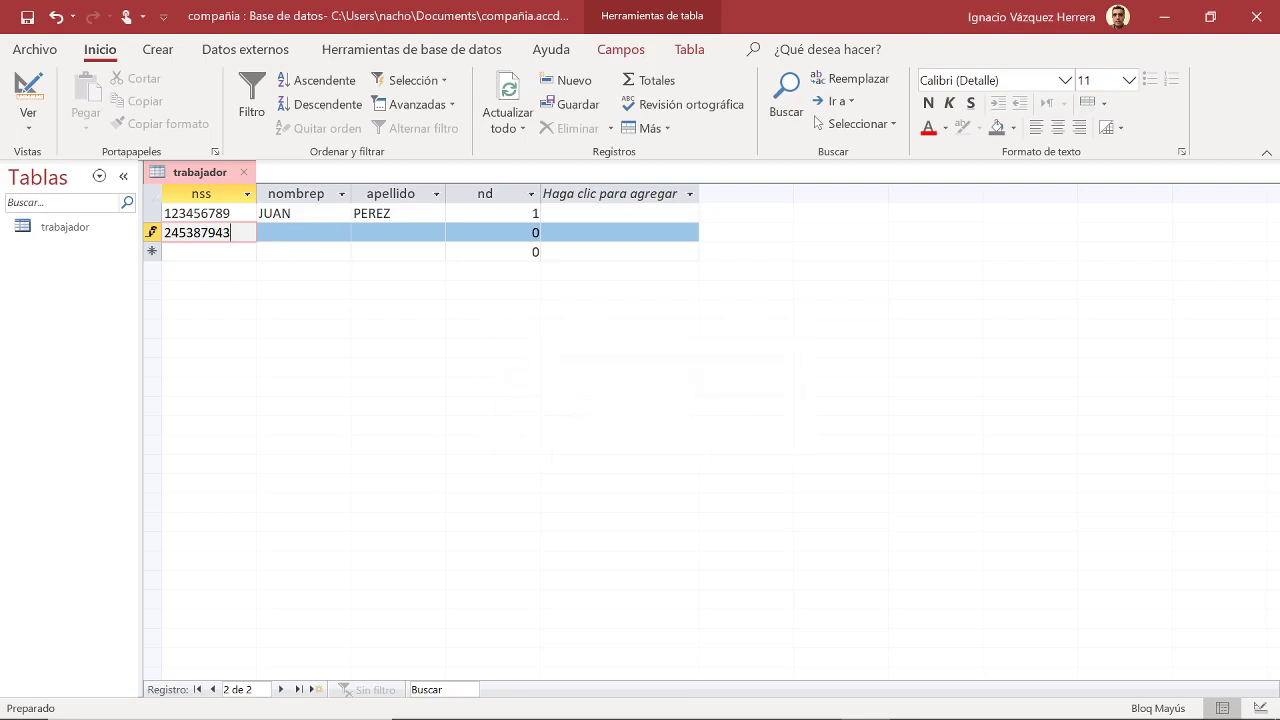
Complete the second worker's record with the first name, the surname and 2 in nd, and commit the record
left_click(303, 233)
type("MARIA")
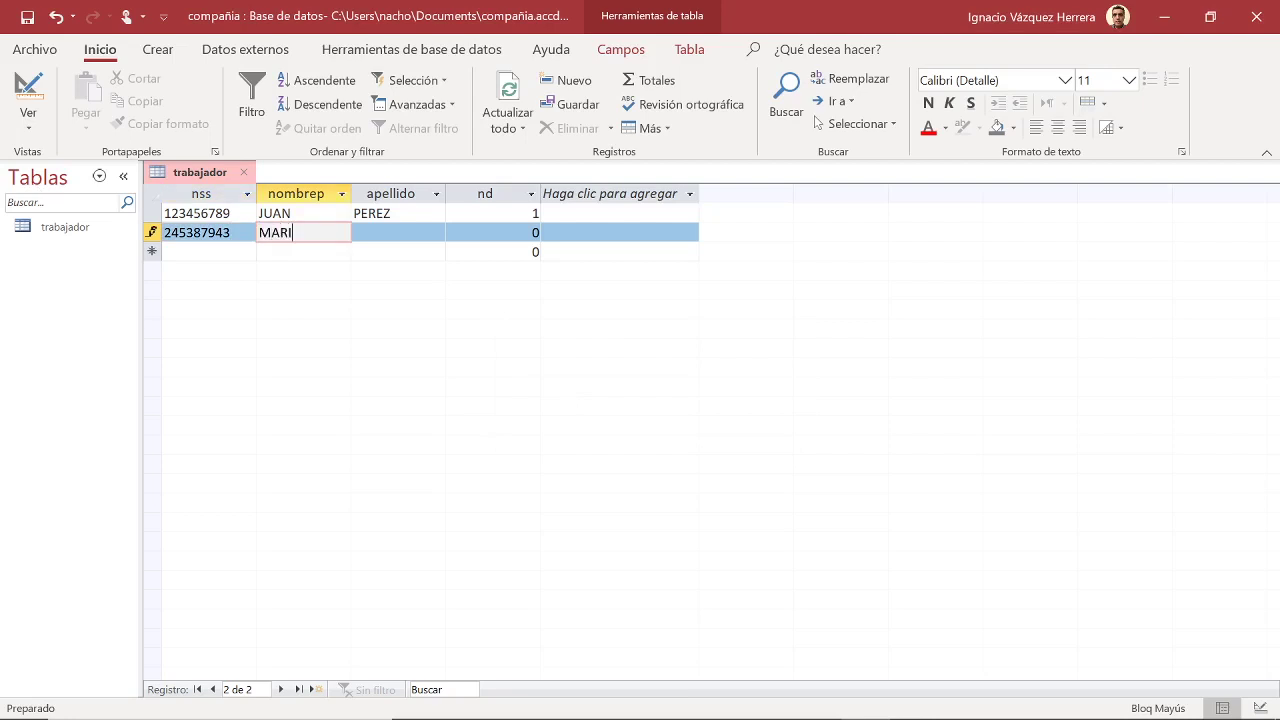
left_click(358, 236)
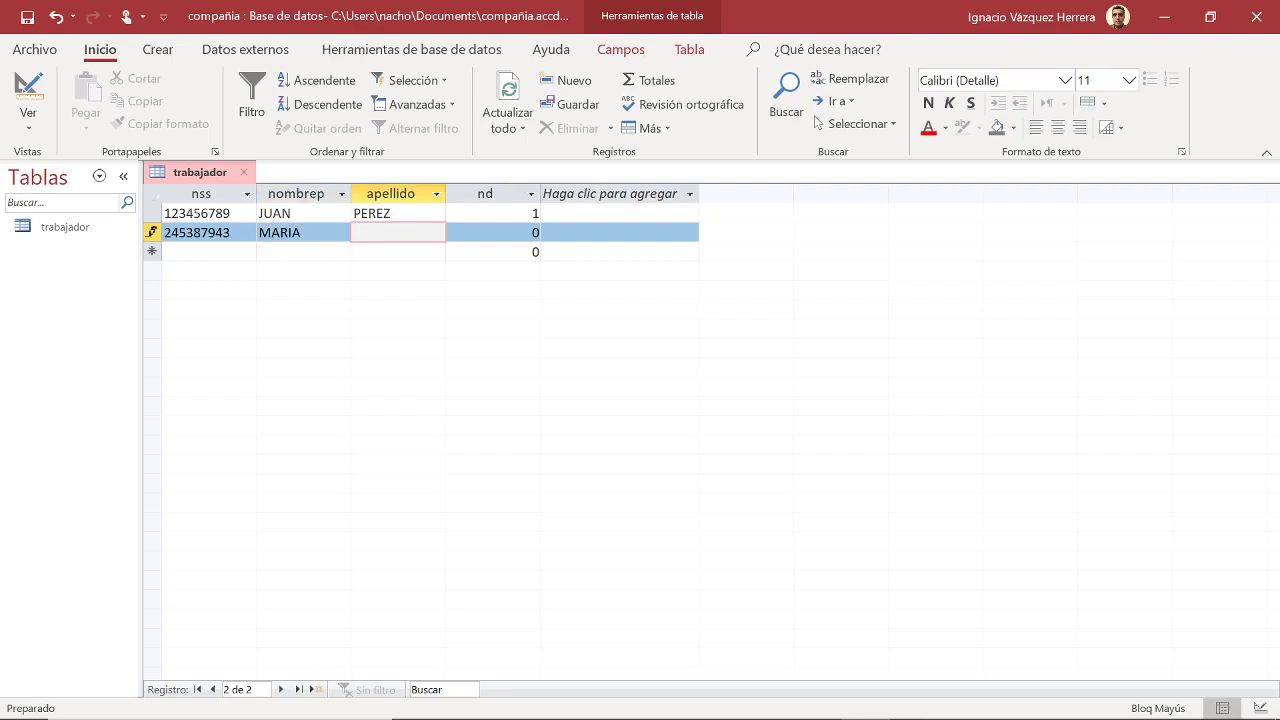
type("LOPEZ")
key("Tab")
type("2")
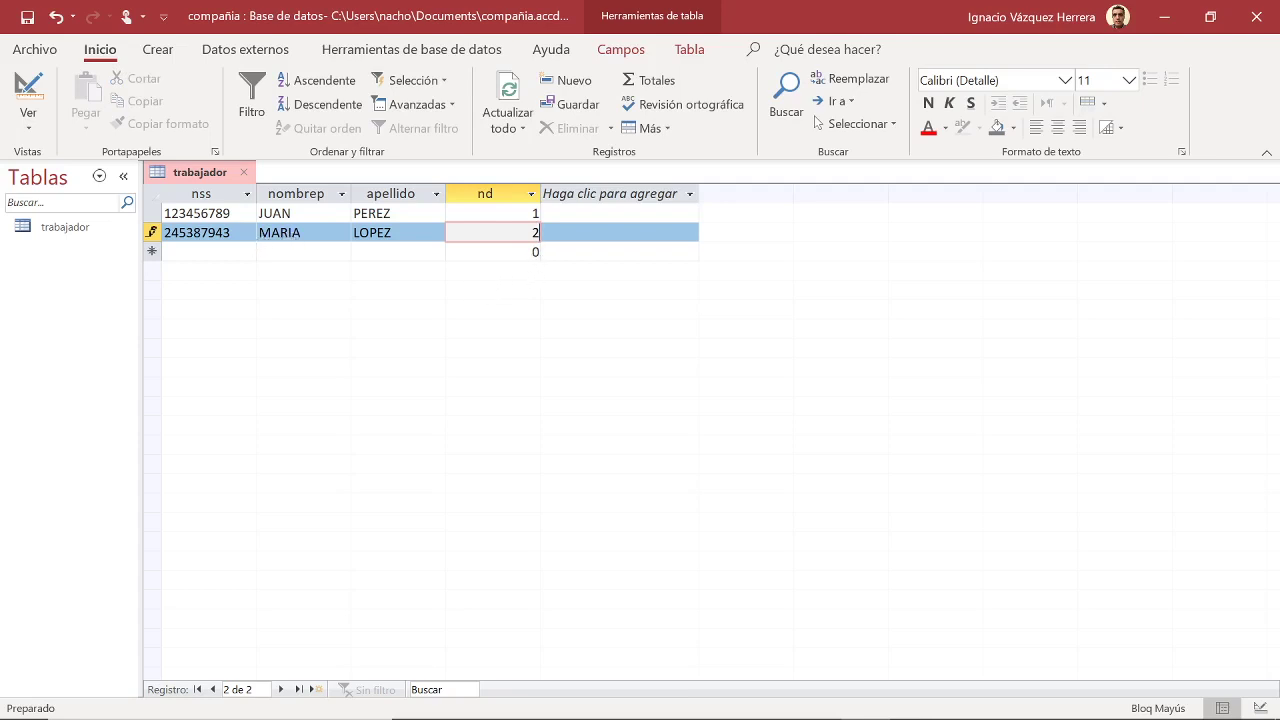
left_click(208, 251)
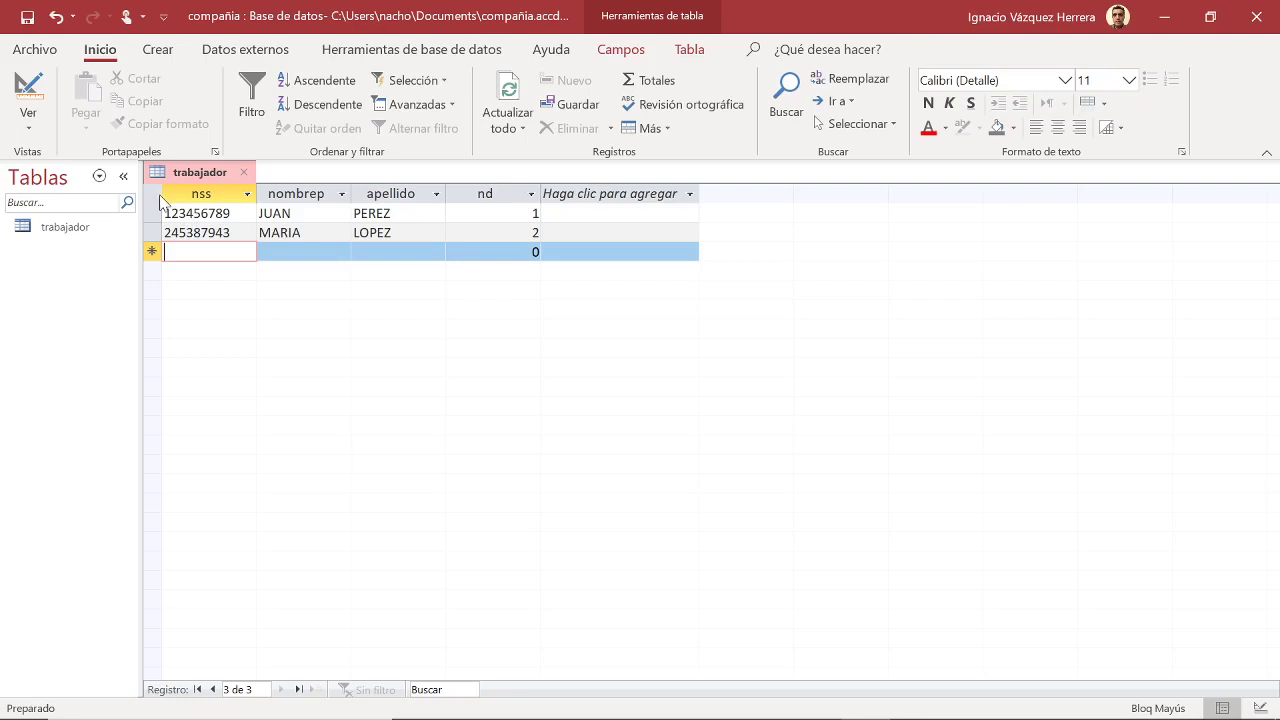
Alternate the trabajador table between design view and datasheet view to compare them, ending in design view
left_click(152, 60)
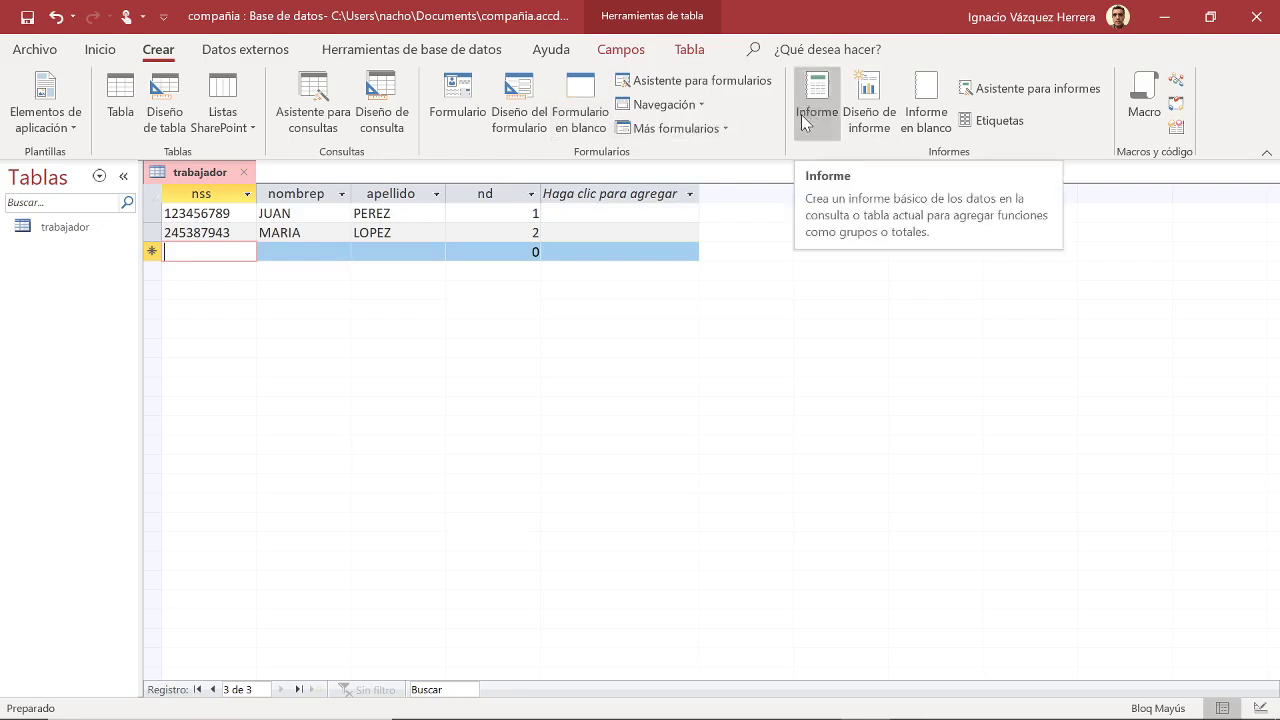
left_click(85, 228)
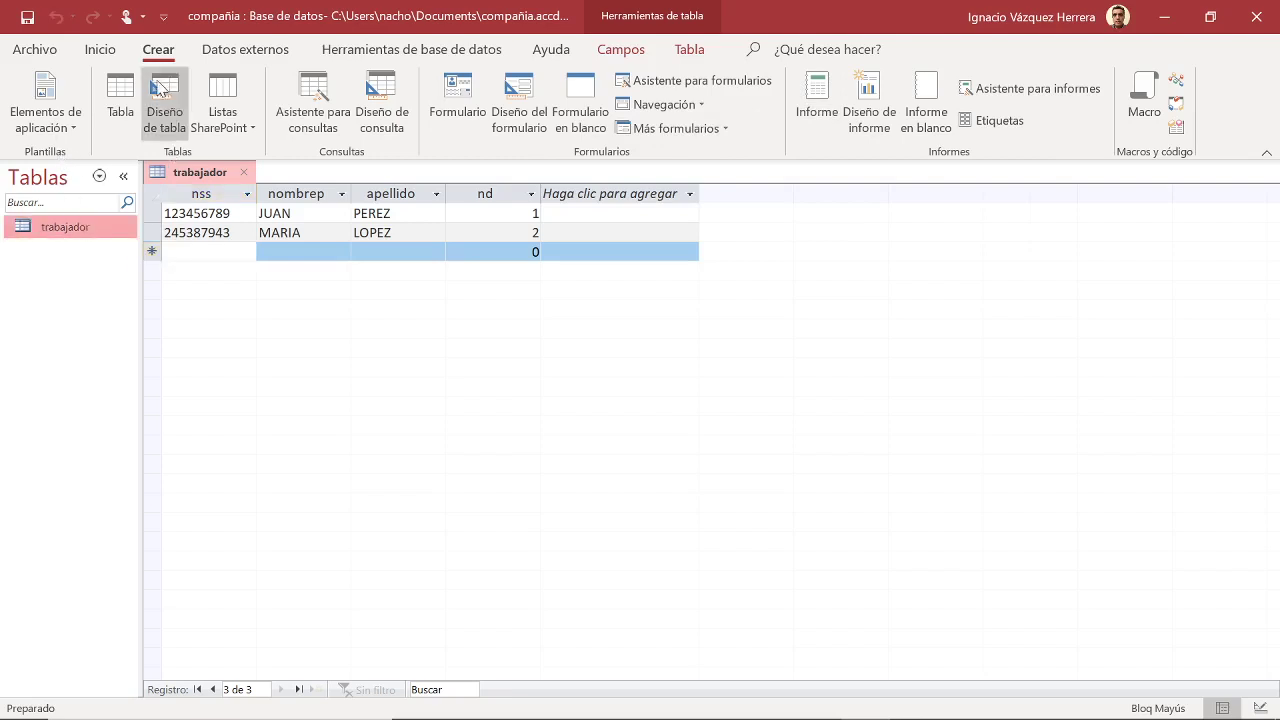
left_click(100, 50)
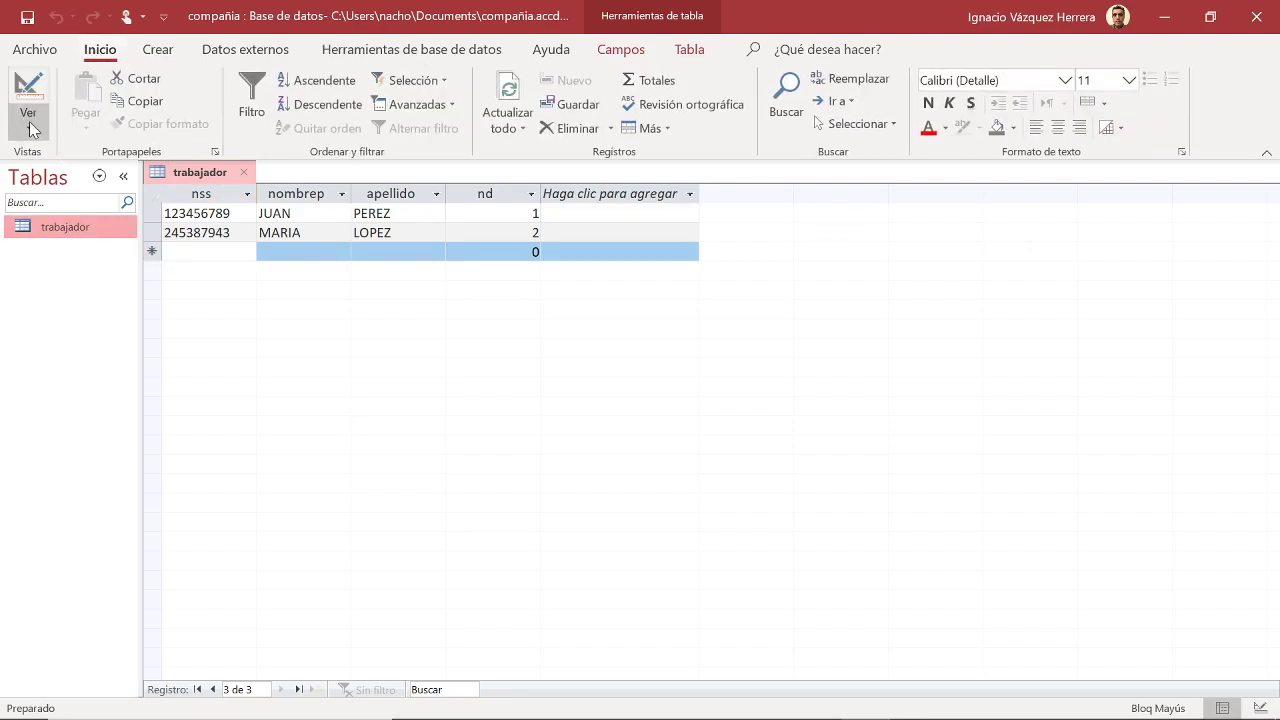
left_click(29, 125)
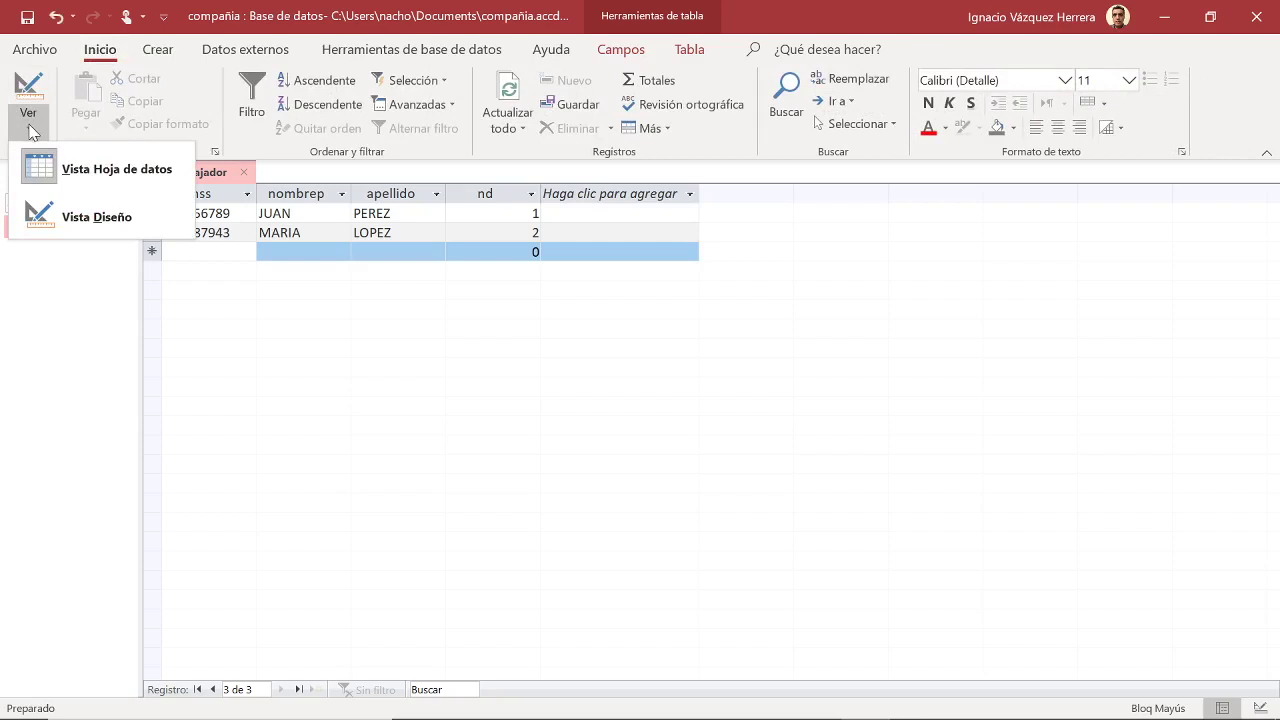
left_click(82, 215)
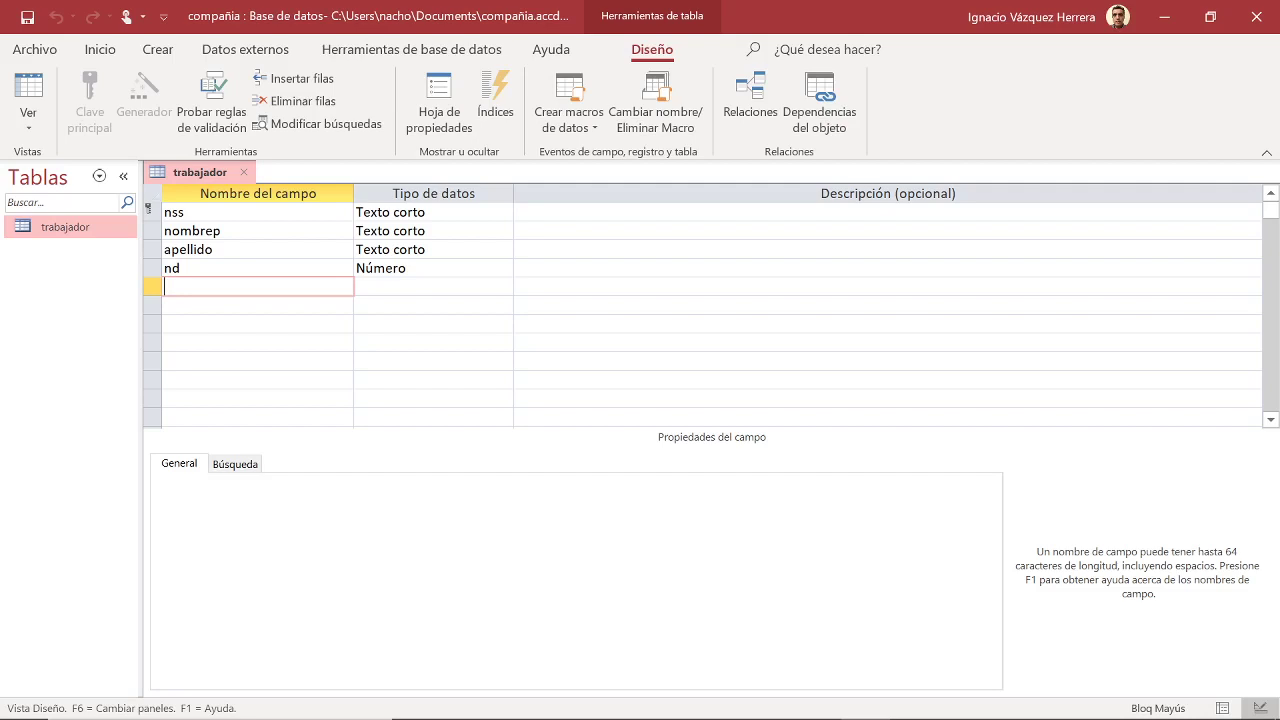
left_click(34, 137)
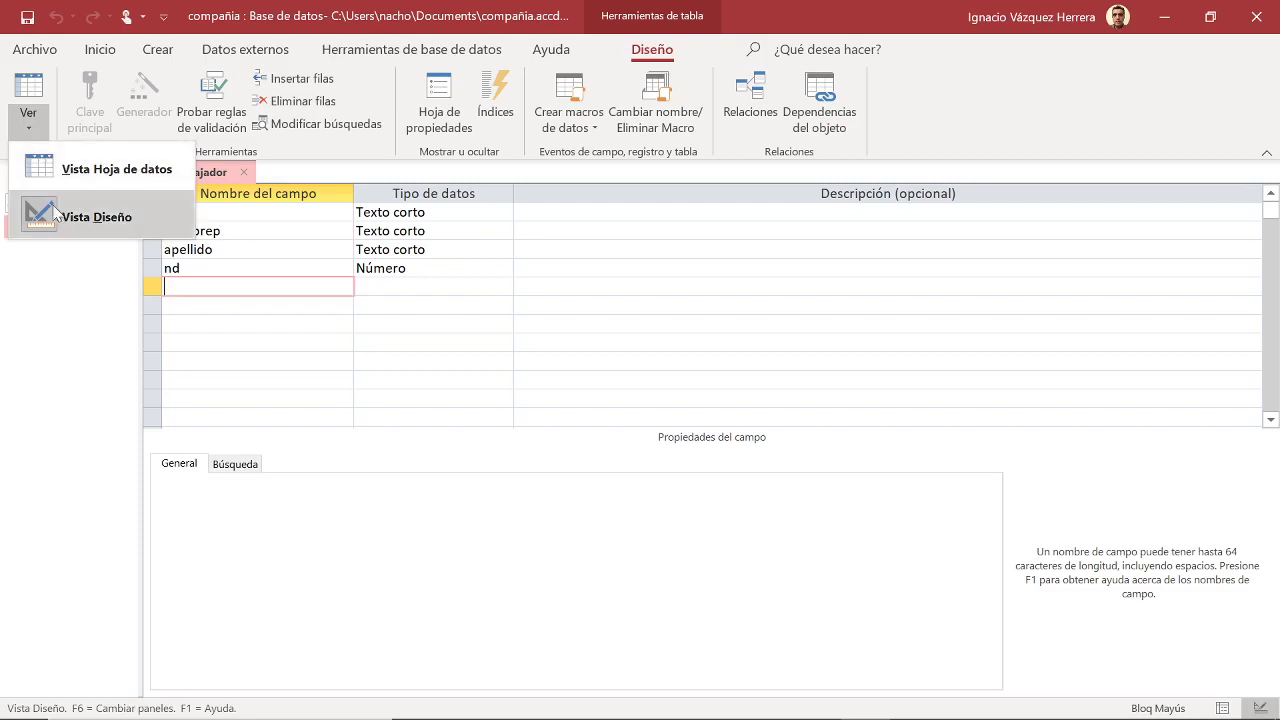
left_click(95, 170)
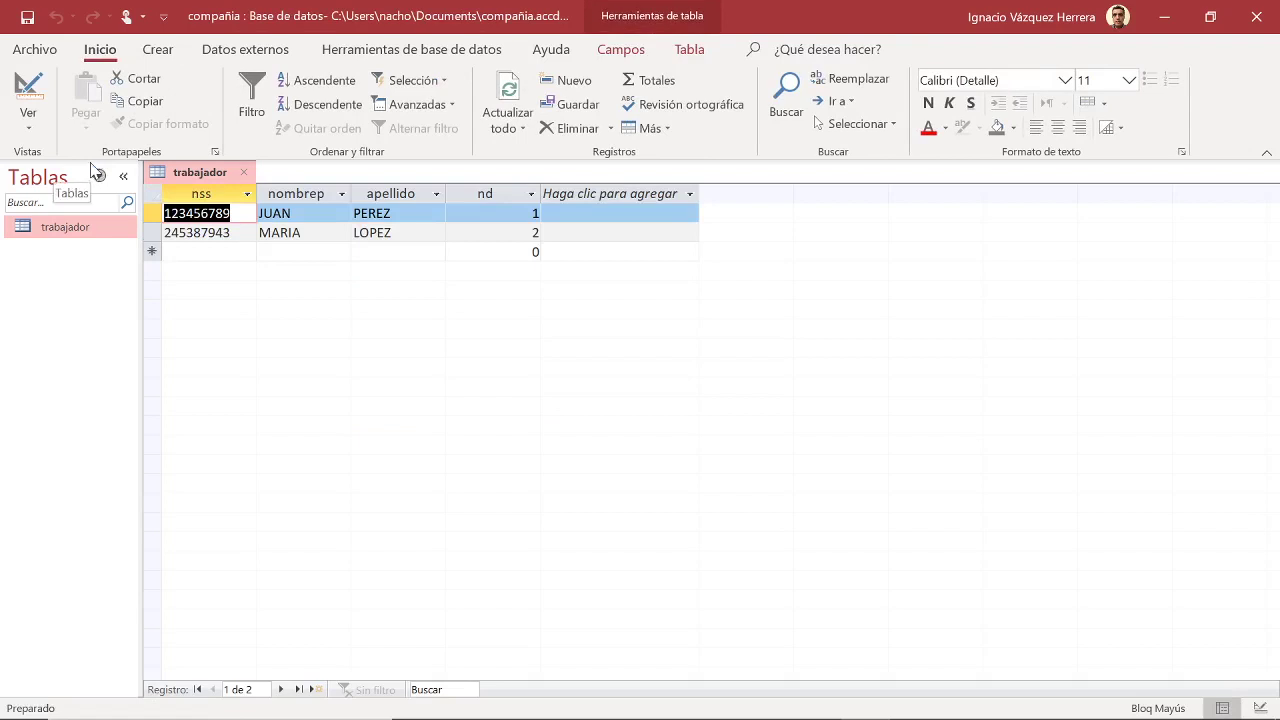
left_click(28, 118)
left_click(78, 214)
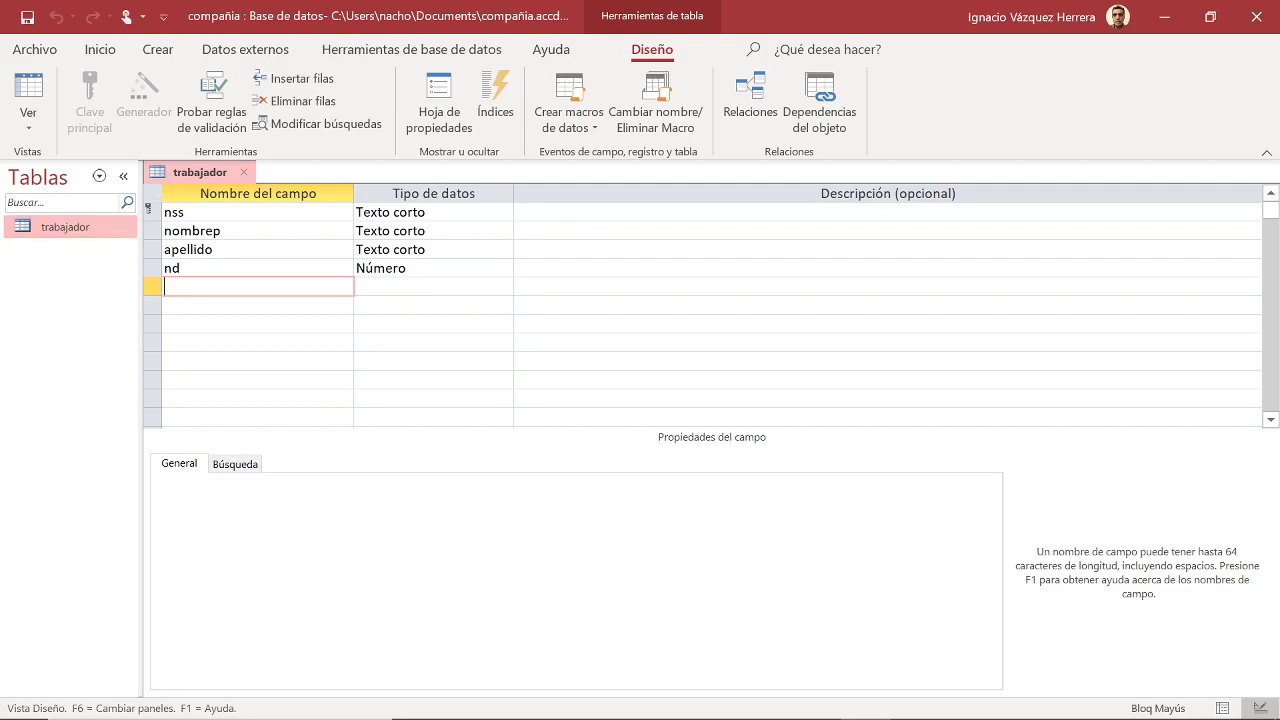
Switch to the Moodle course in Chrome, open the file defining the EMPLEADO table for Access, widen its window, and return to Access
mouse_move(715, 718)
left_click(767, 703)
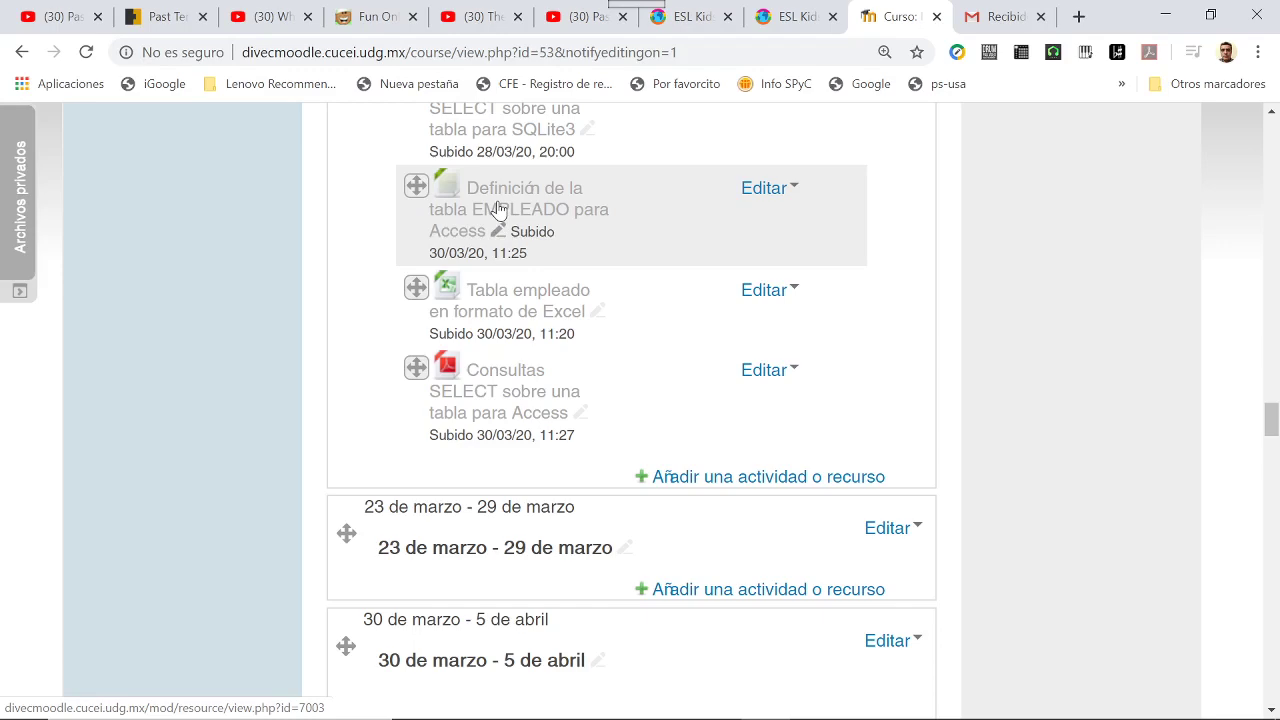
left_click(500, 208)
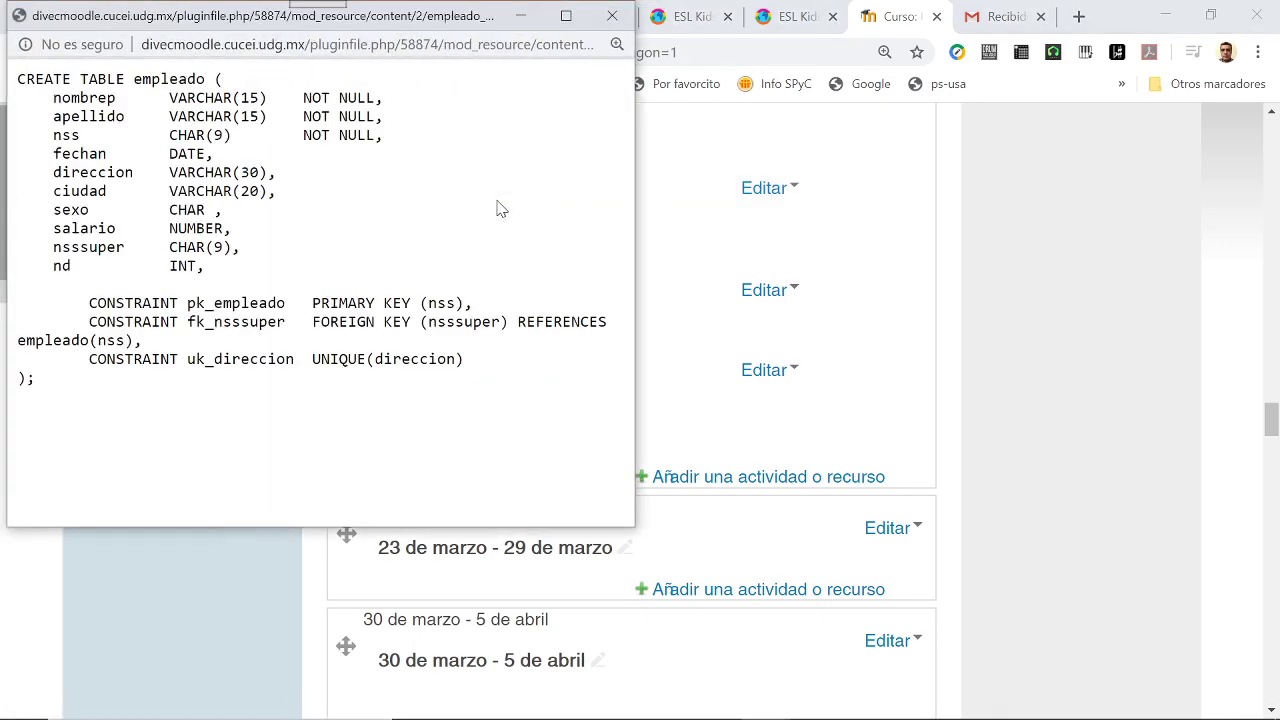
left_click_drag(639, 284, 955, 313)
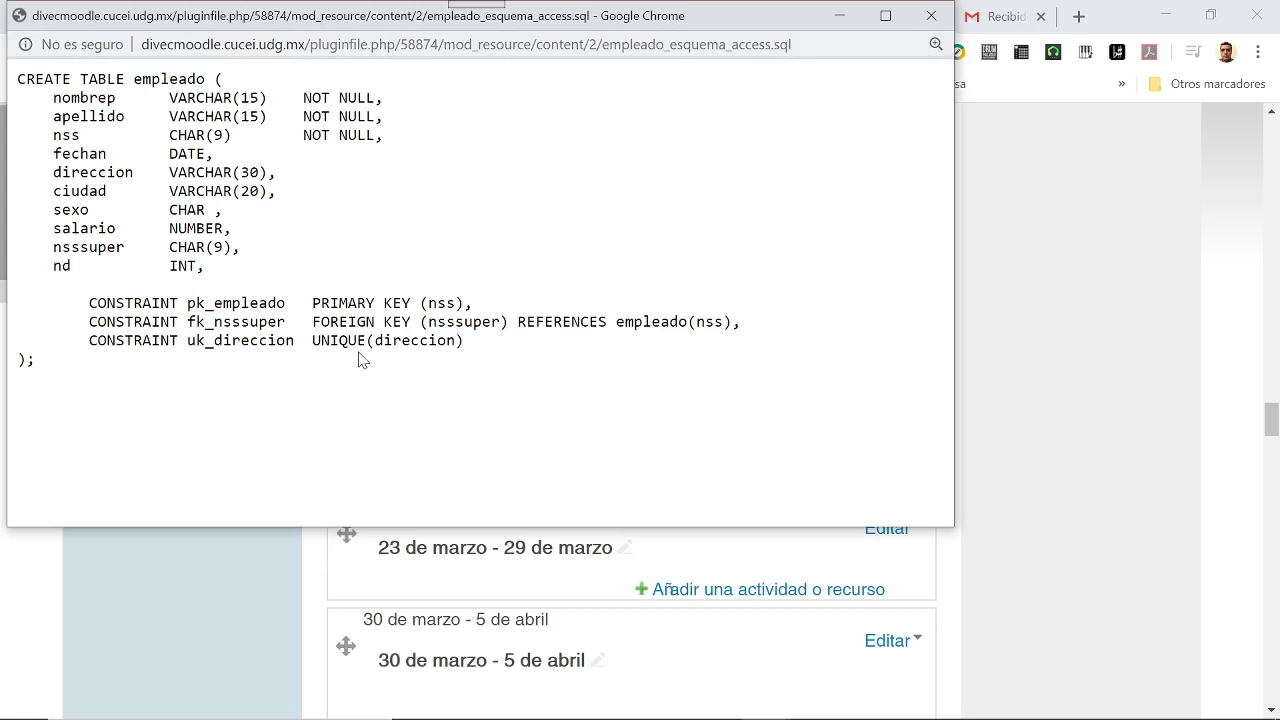
left_click(865, 712)
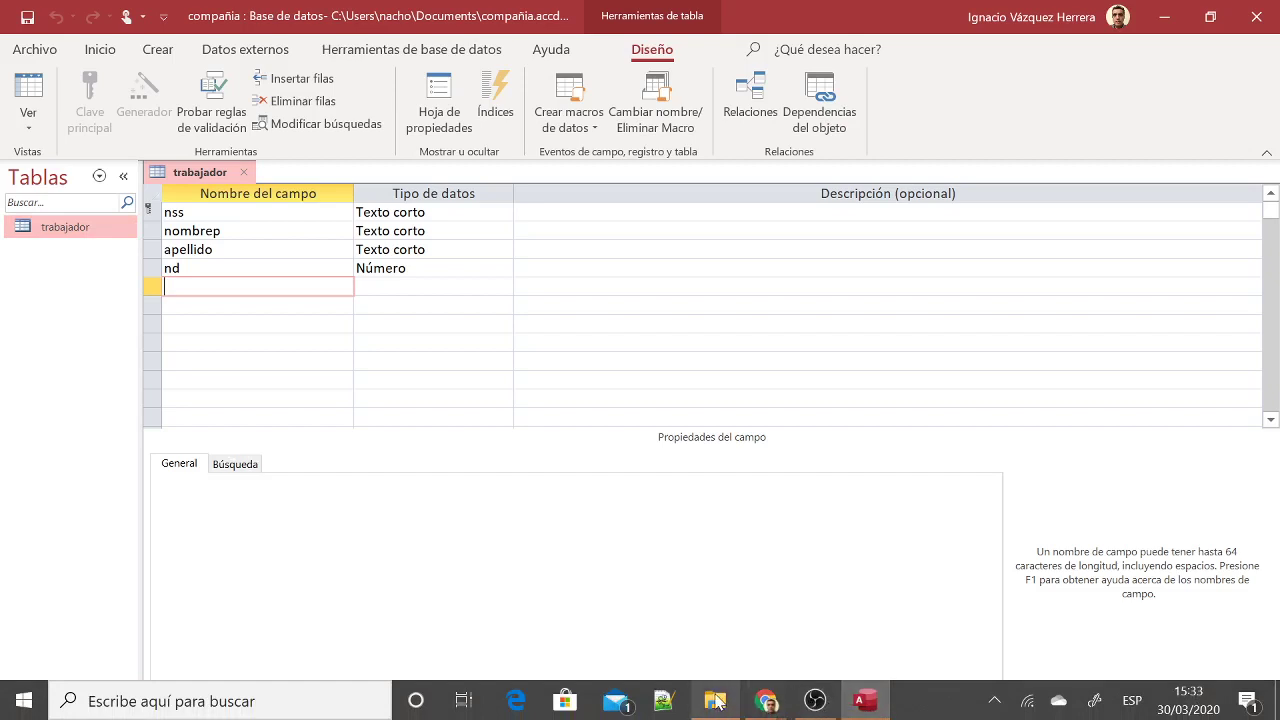
Return to the empleado_esquema_access.sql window in Chrome and copy the entire CREATE TABLE empleado statement
mouse_move(768, 704)
left_click(820, 660)
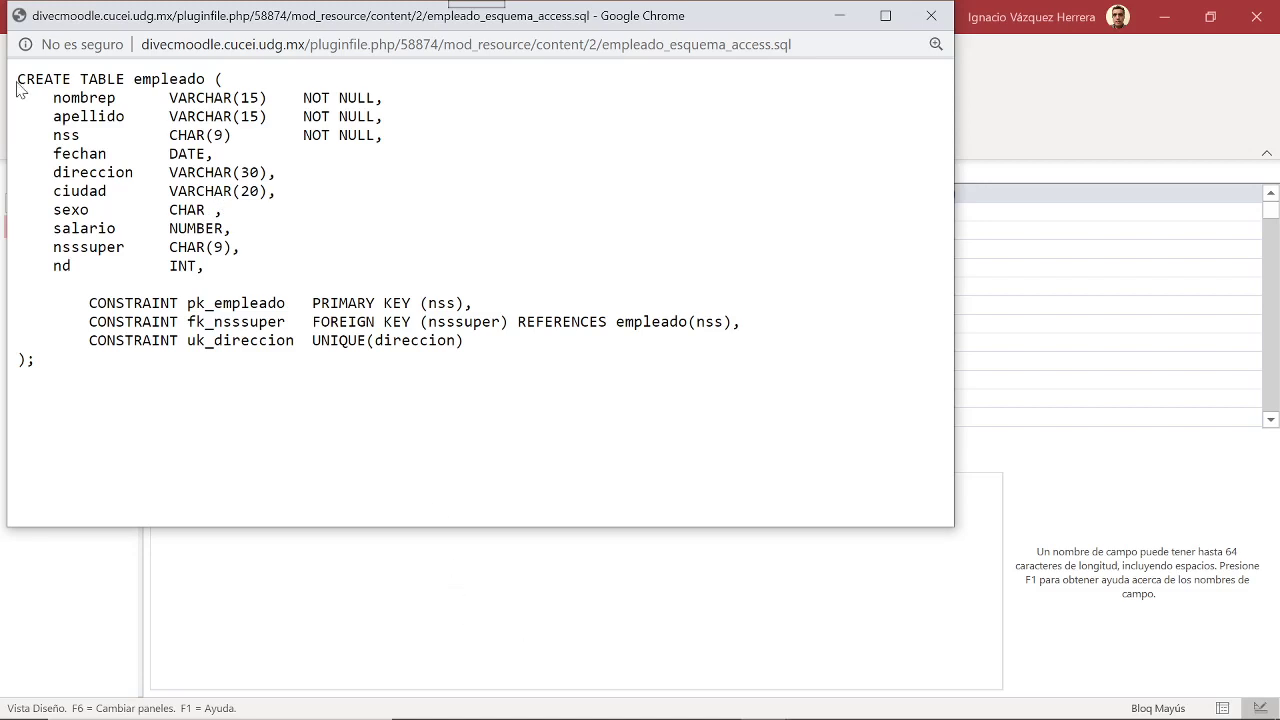
left_click_drag(17, 80, 138, 372)
key("ctrl+c")
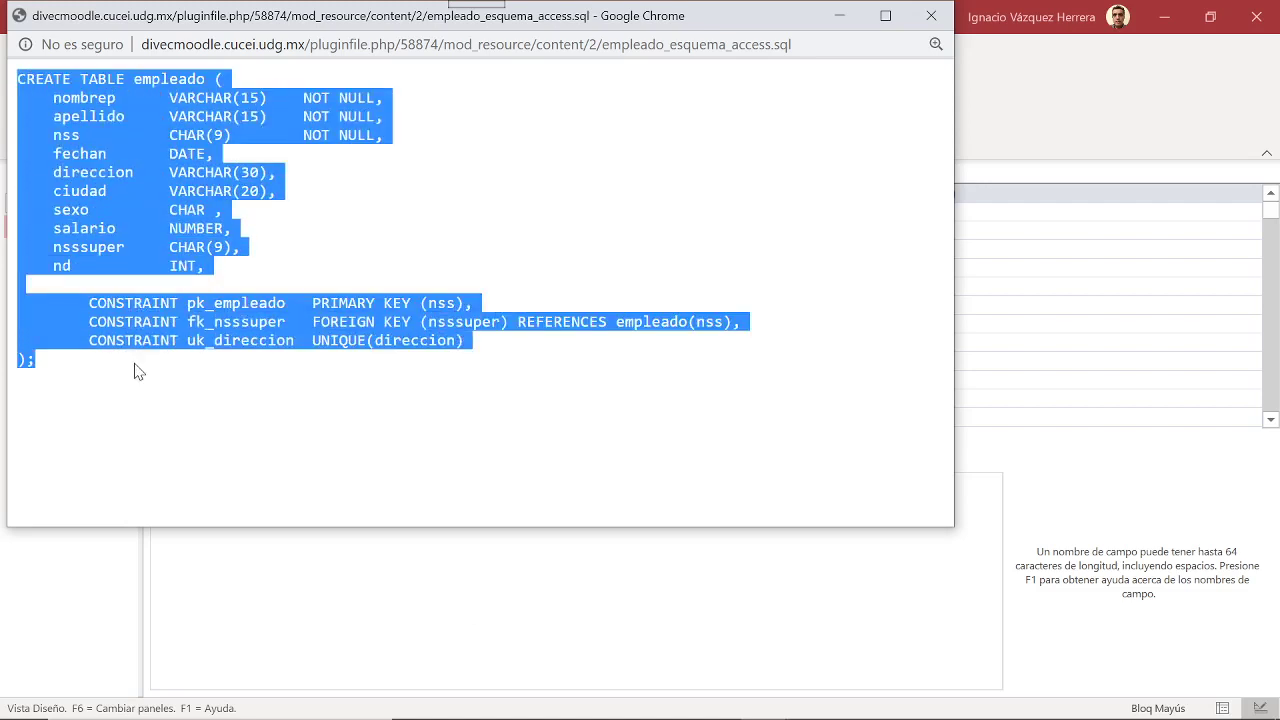
Switch back to Access and save the trabajador table
left_click(94, 608)
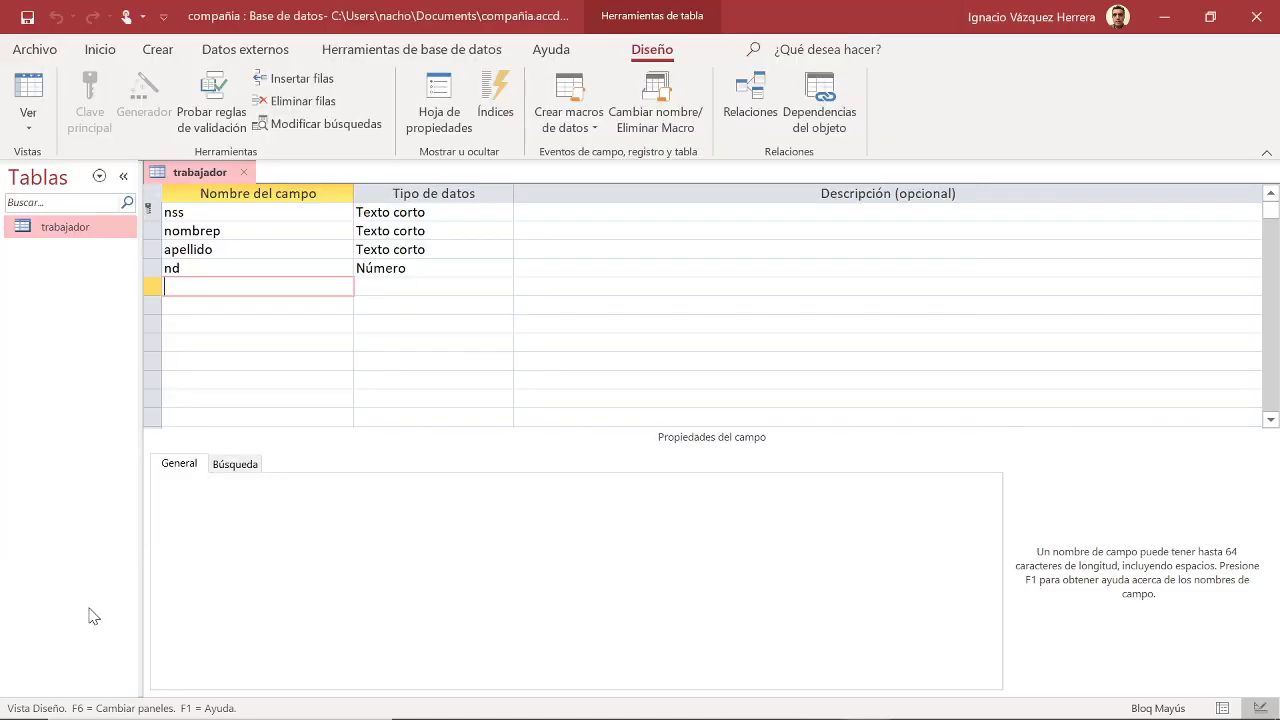
right_click(176, 179)
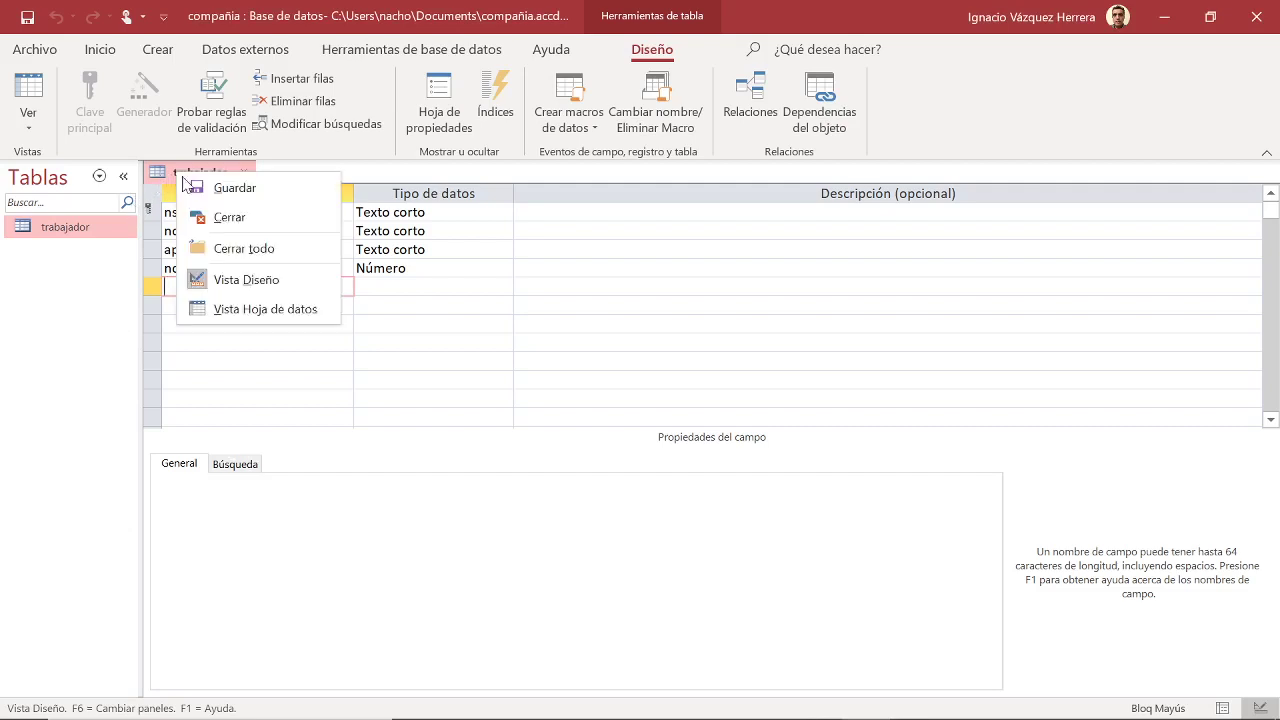
left_click(209, 190)
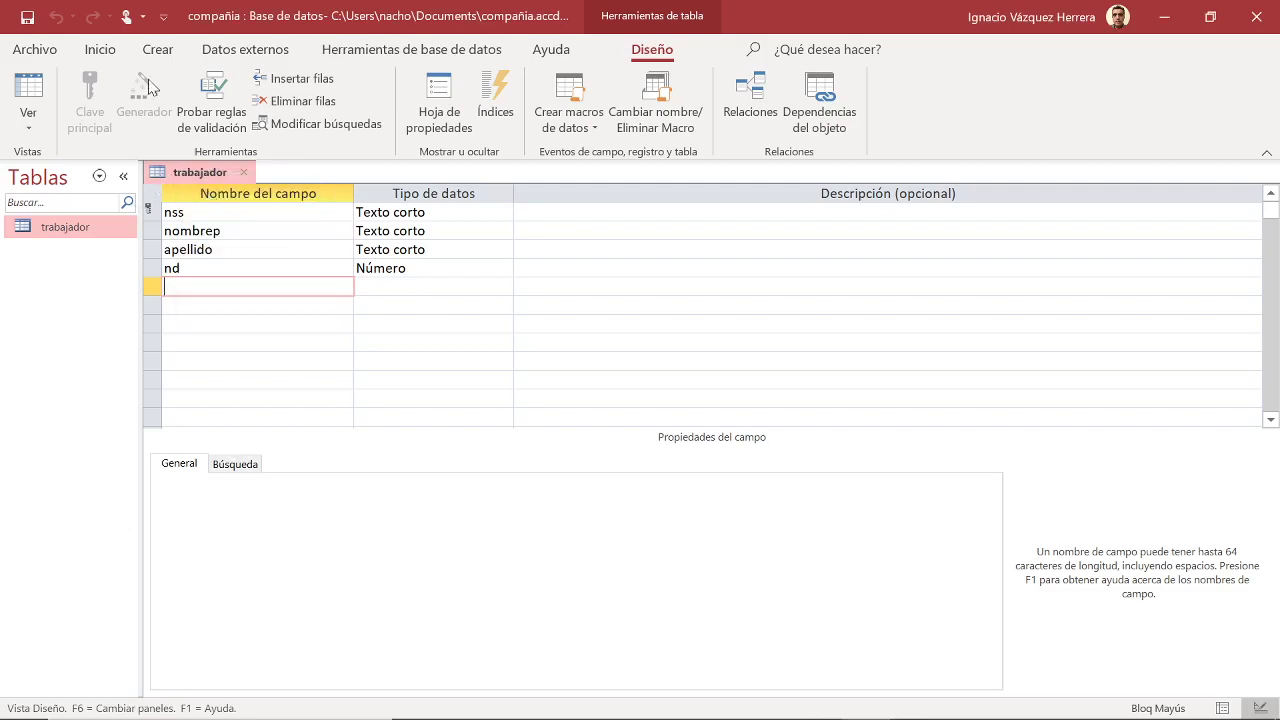
Create a new query in design view and move the Mostrar tabla dialog higher
left_click(157, 50)
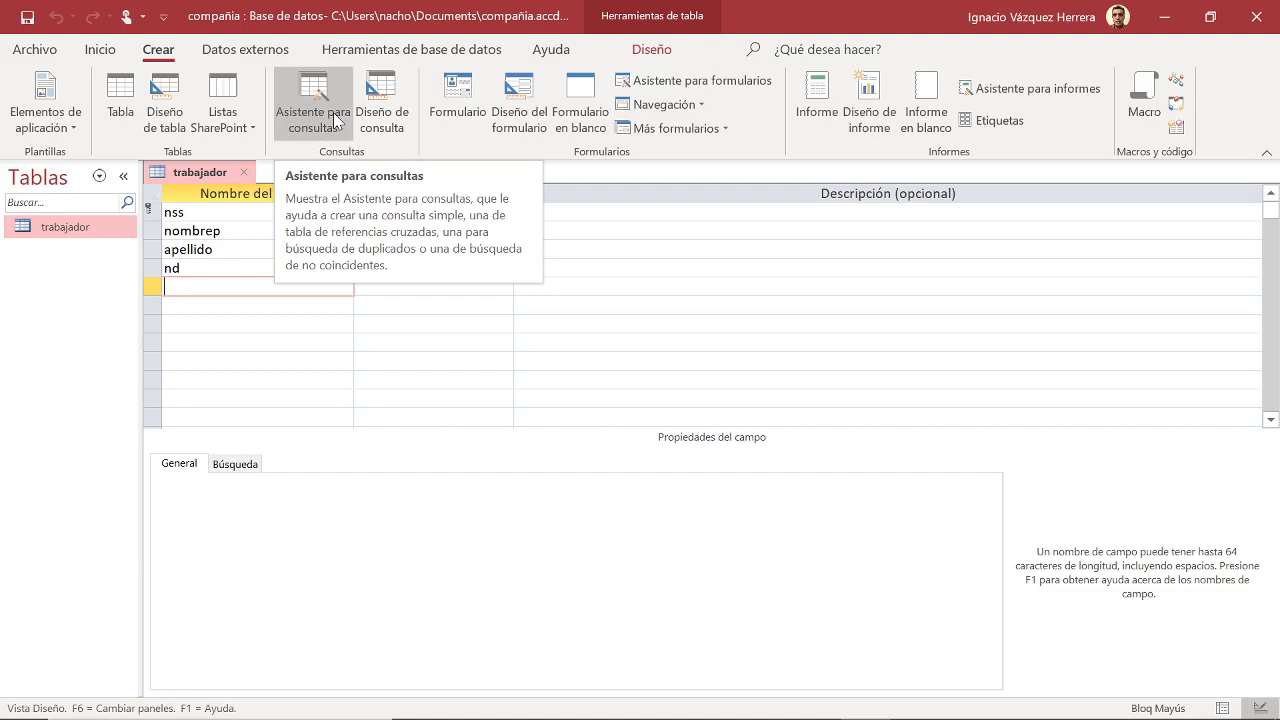
left_click(380, 112)
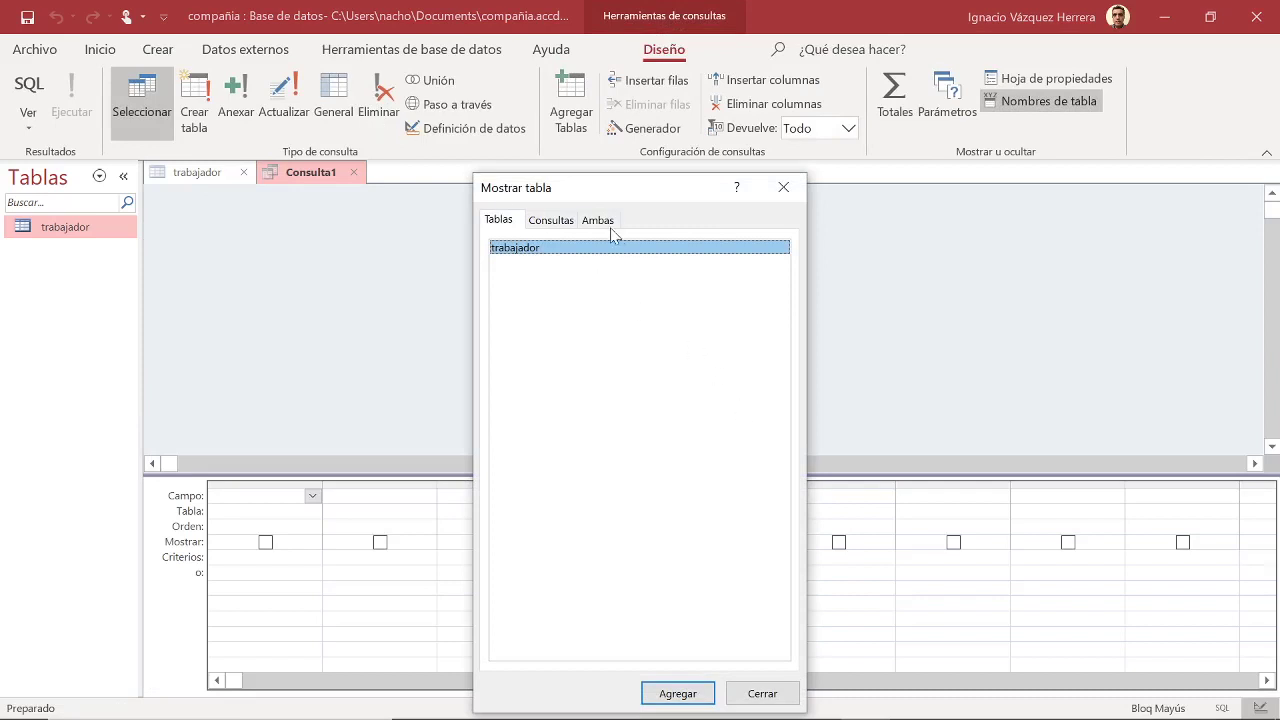
left_click_drag(592, 190, 559, 102)
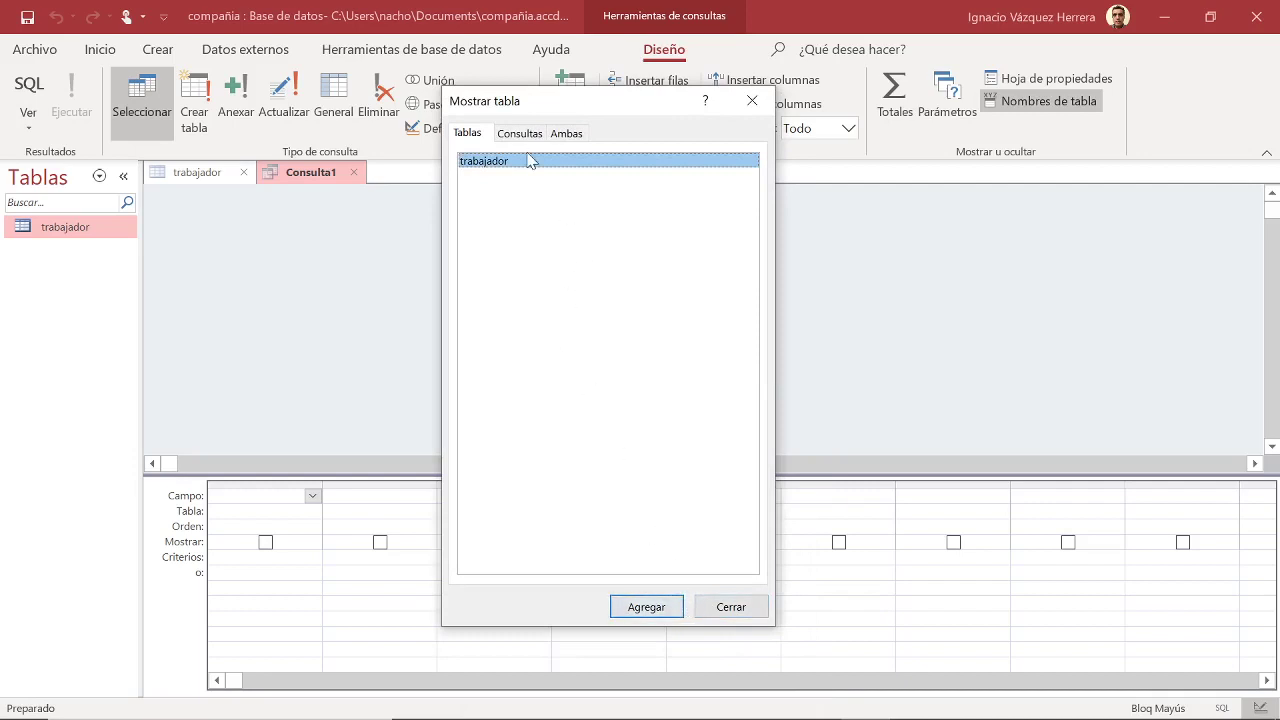
Add the trabajador table to the query, close the table selection, and try to run the query without any fields
left_click(651, 608)
left_click(714, 609)
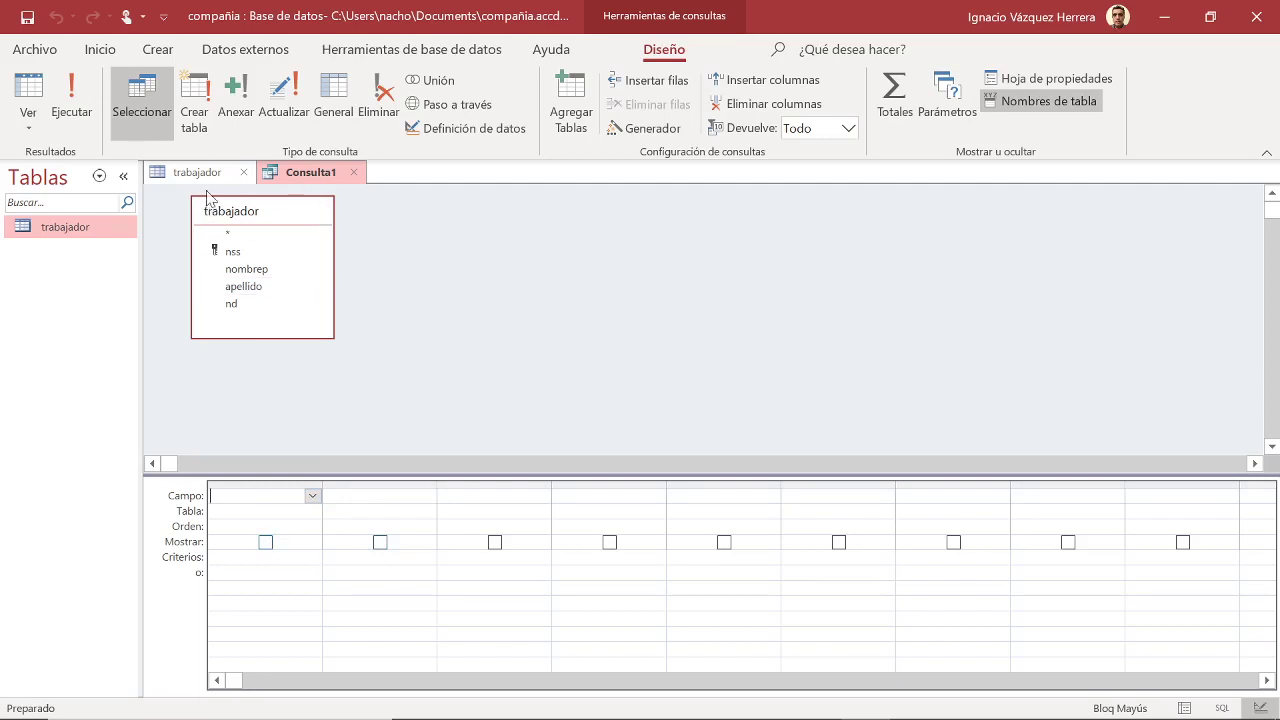
left_click(80, 123)
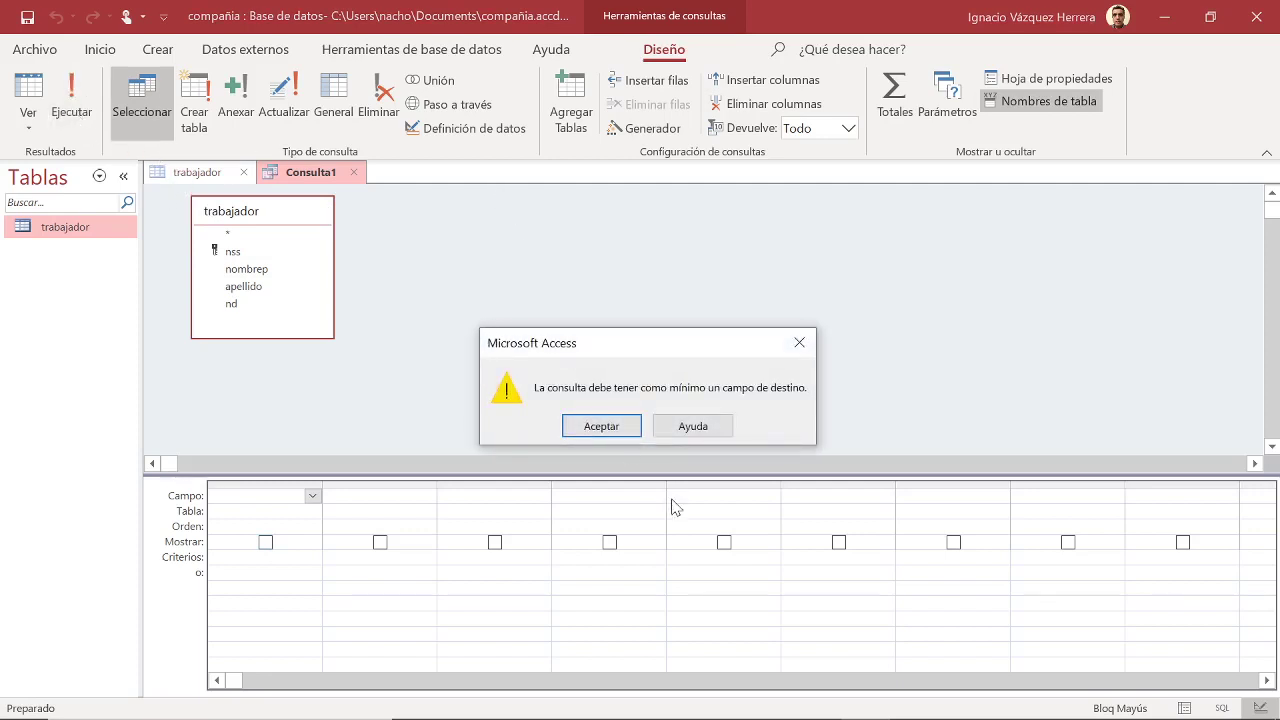
left_click(797, 344)
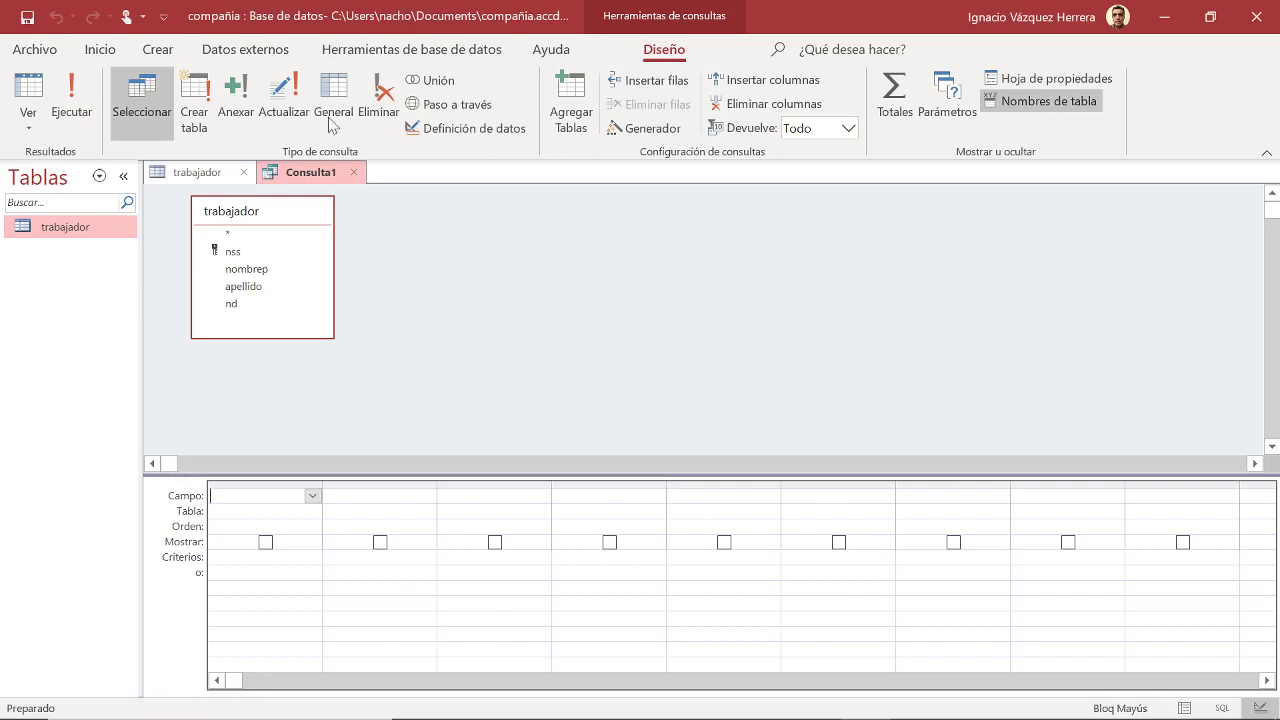
Show the query in SQL view, replace its text with the copied CREATE TABLE empleado statement, and run it
left_click(29, 127)
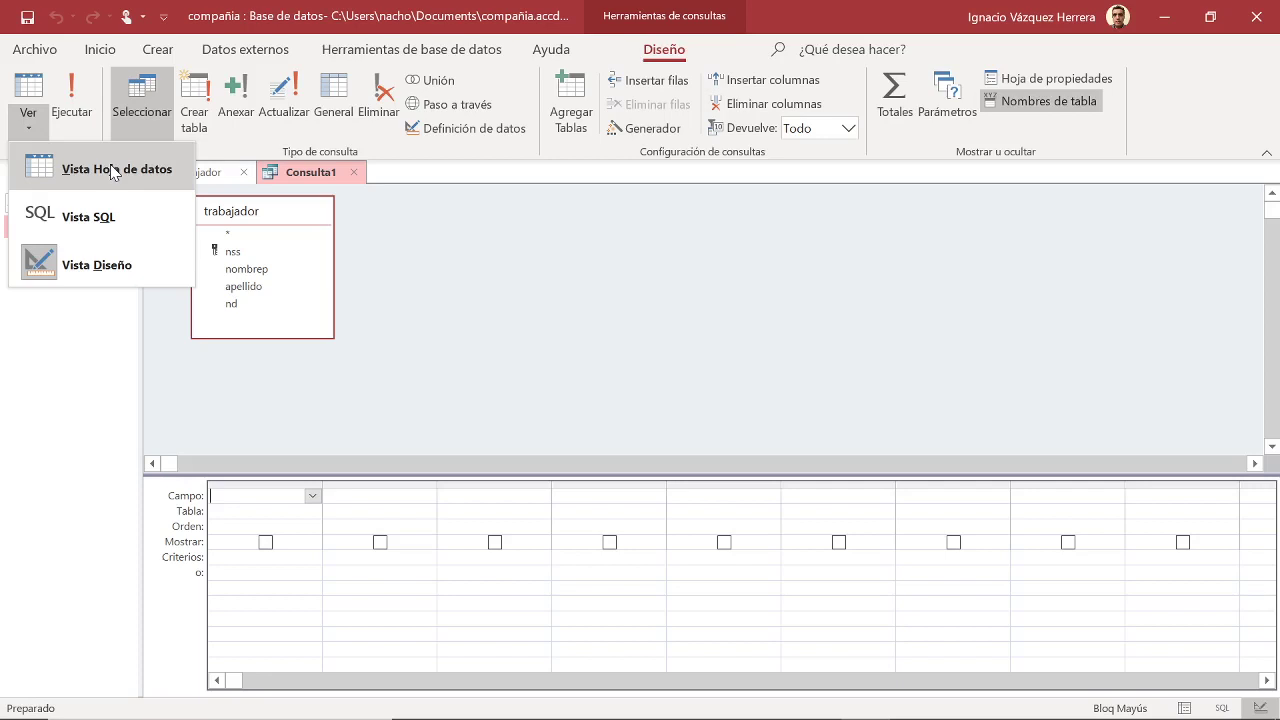
left_click(107, 222)
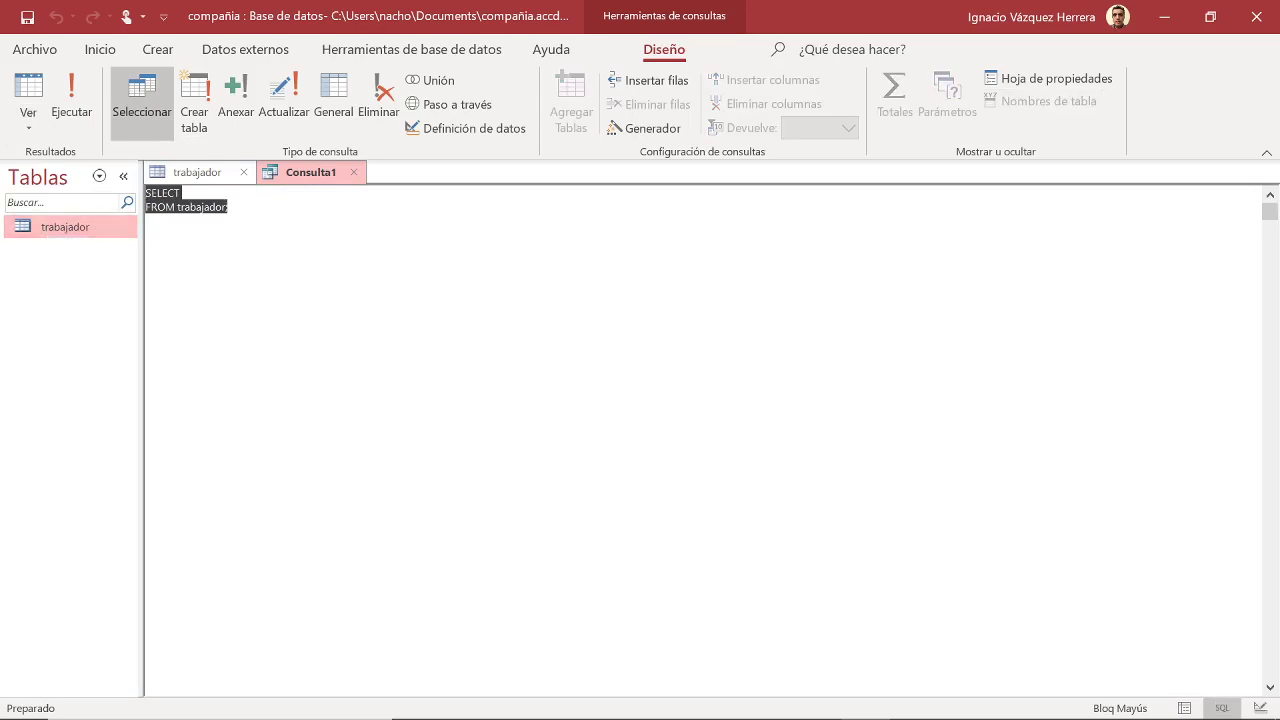
key("ctrl+v")
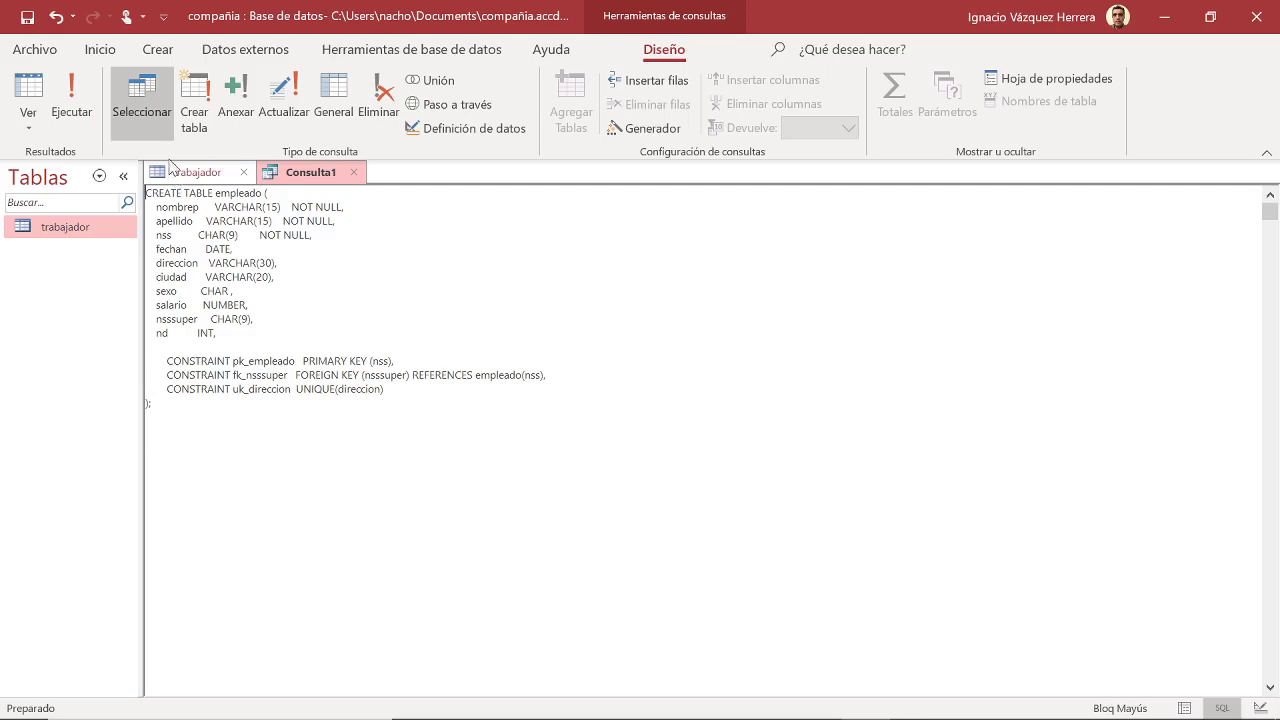
left_click(85, 112)
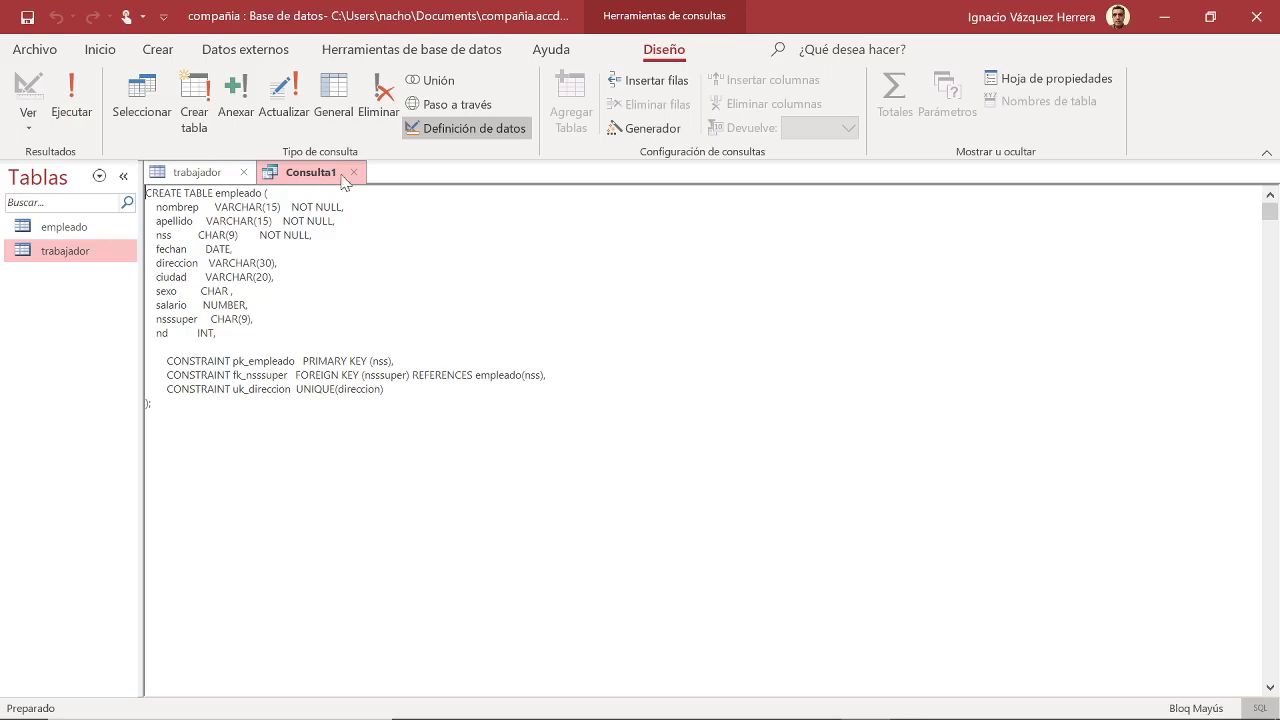
Close the query without saving it and open the empleado table in design view
left_click(351, 177)
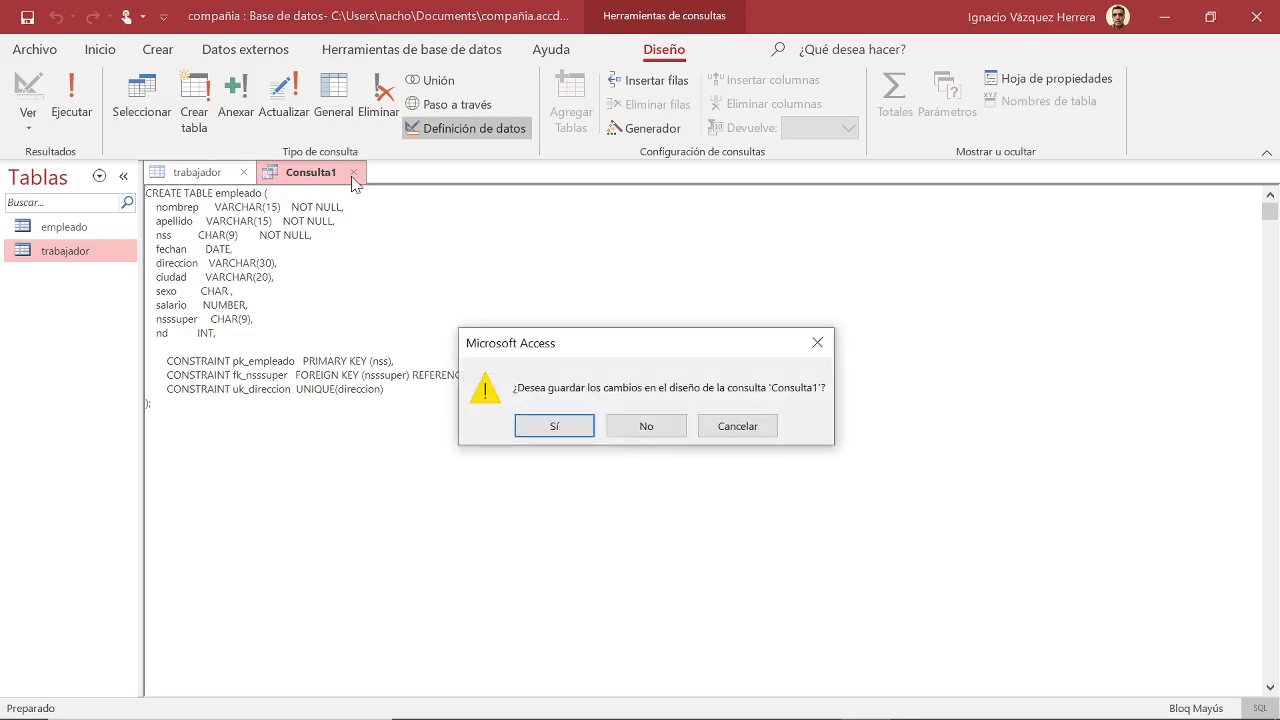
left_click(621, 428)
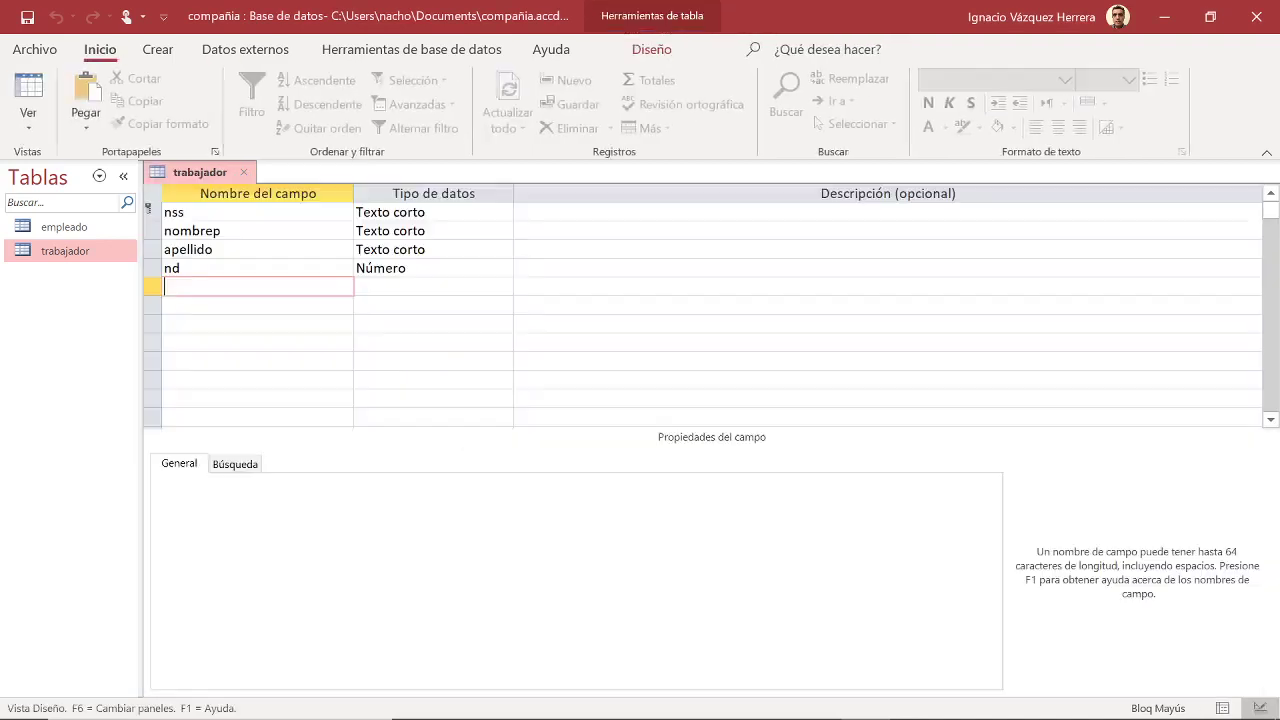
left_click(67, 230)
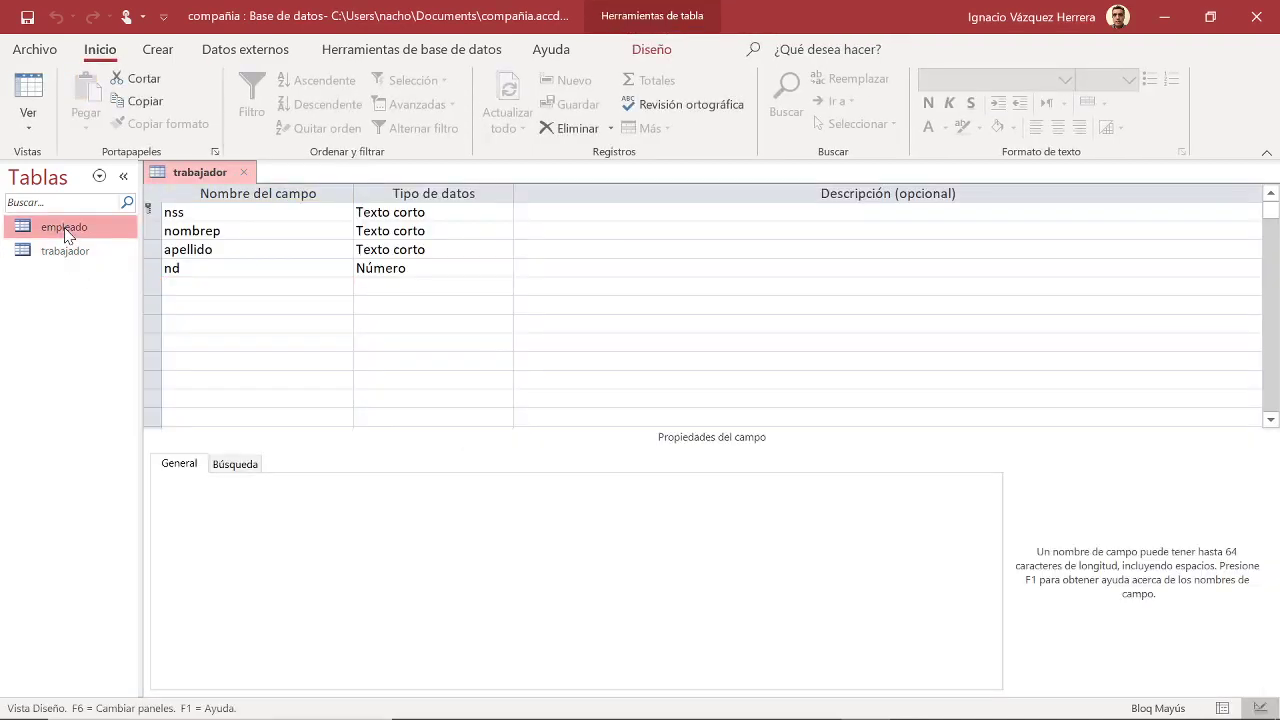
double_click(67, 230)
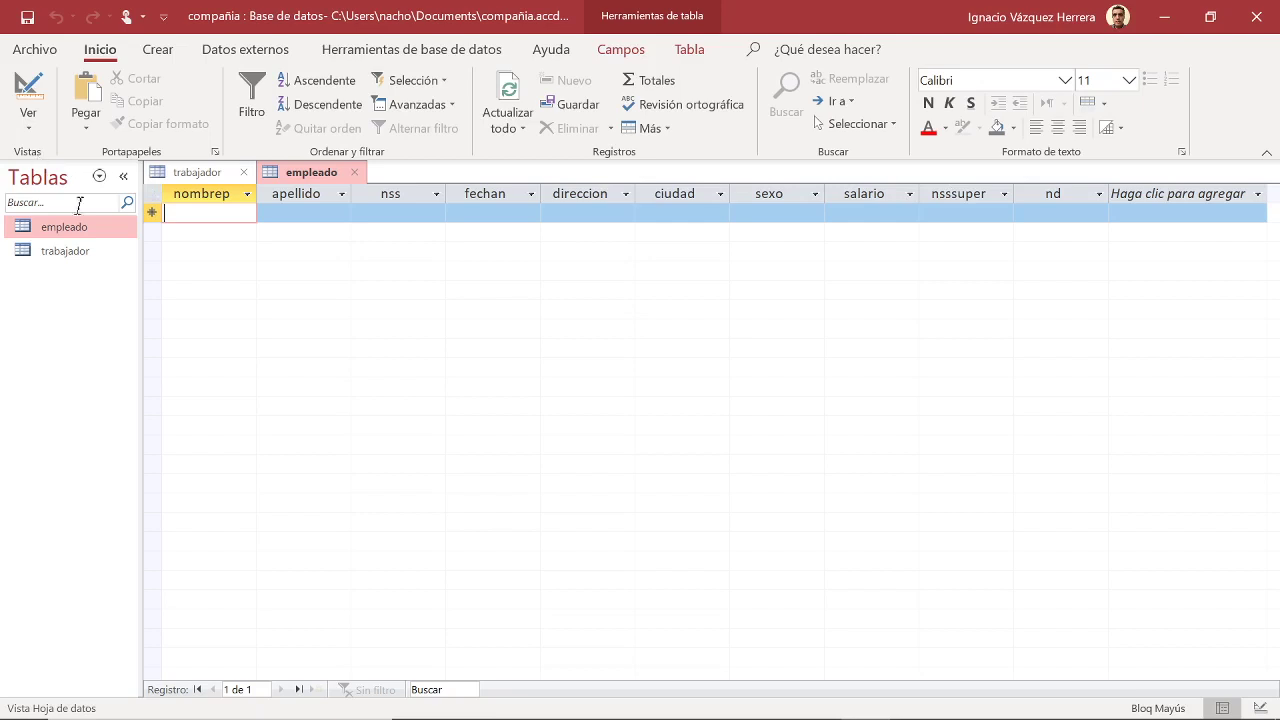
left_click(25, 133)
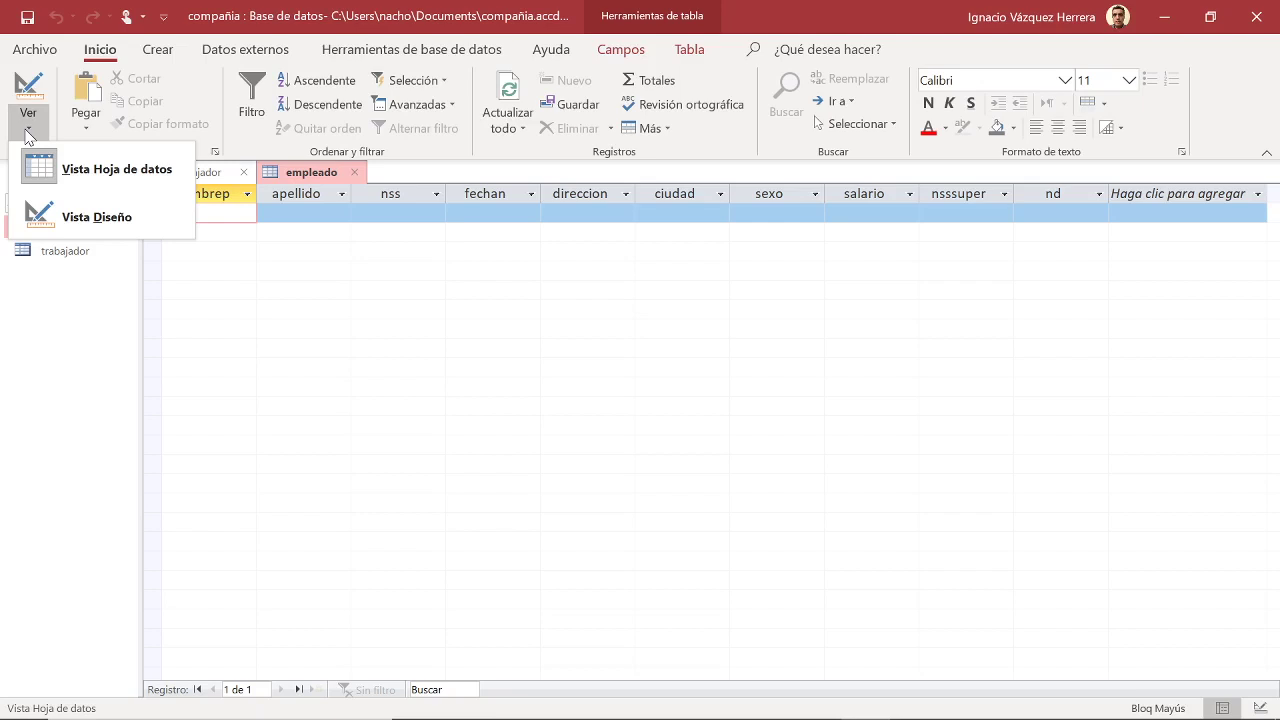
left_click(105, 219)
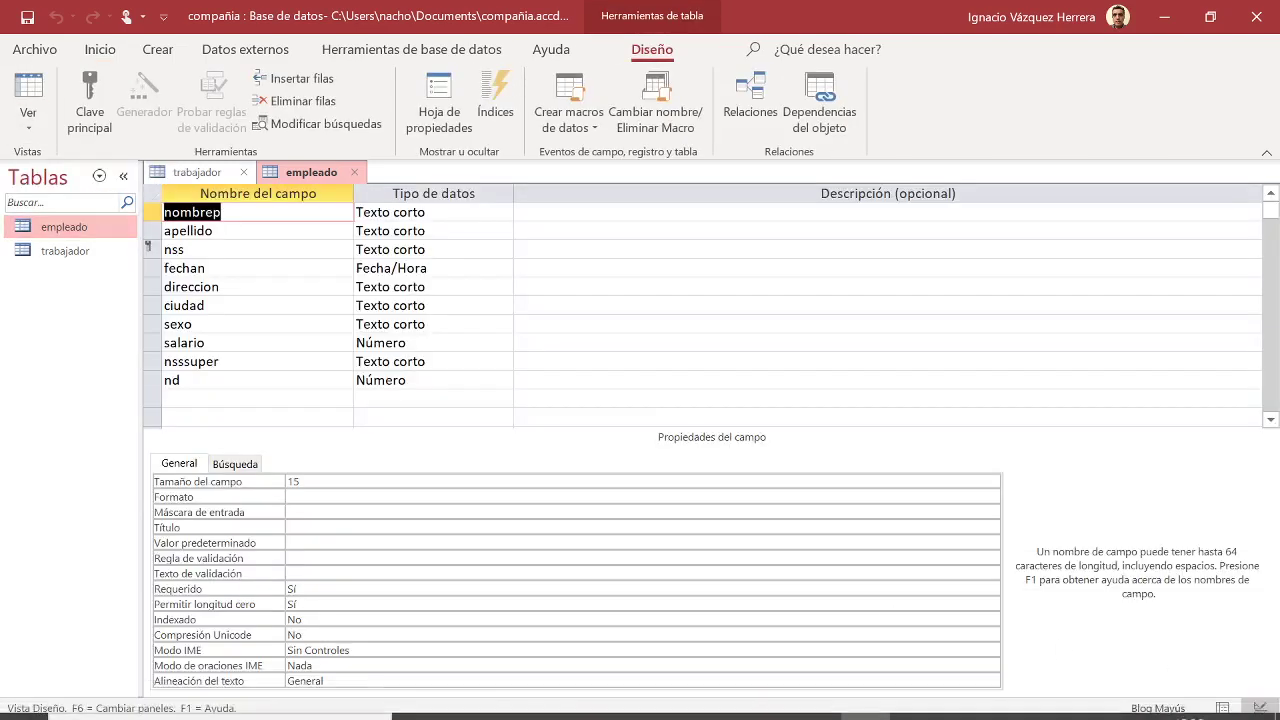
Compare the CREATE TABLE statement in Chrome's empleado_esquema_access.sql window with the empleado table design in Access
mouse_move(765, 702)
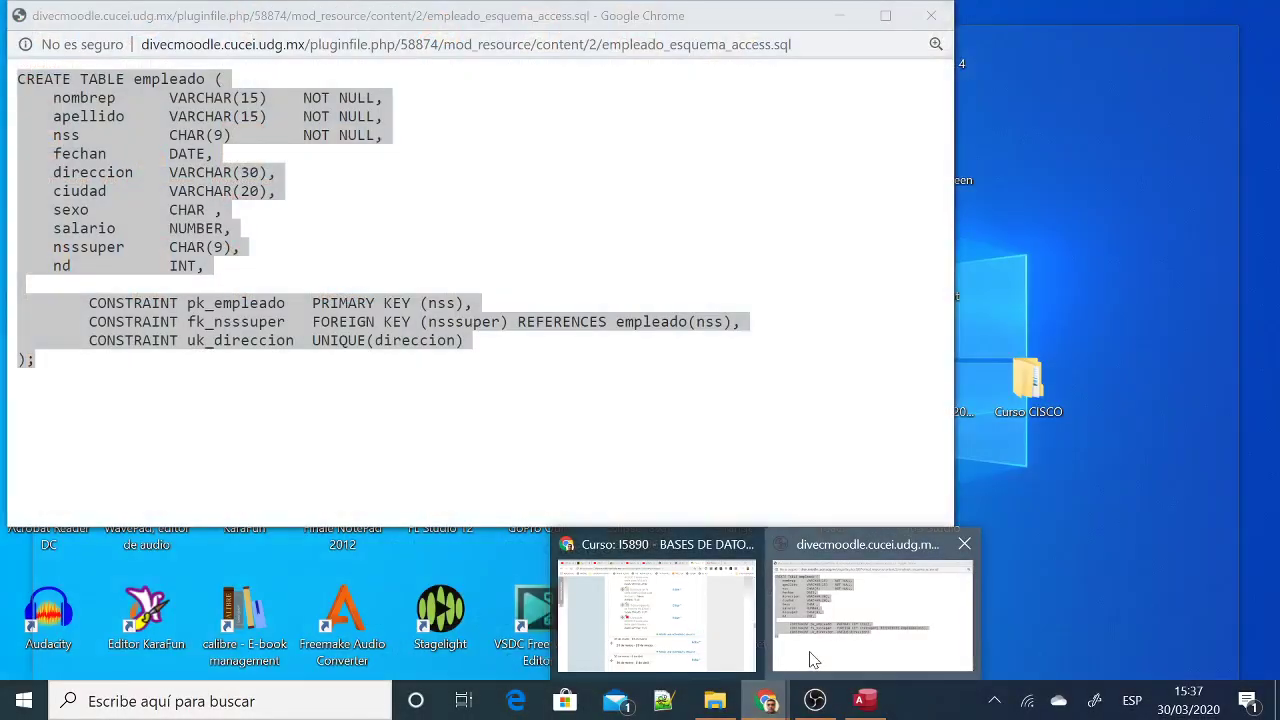
left_click(810, 650)
left_click(484, 380)
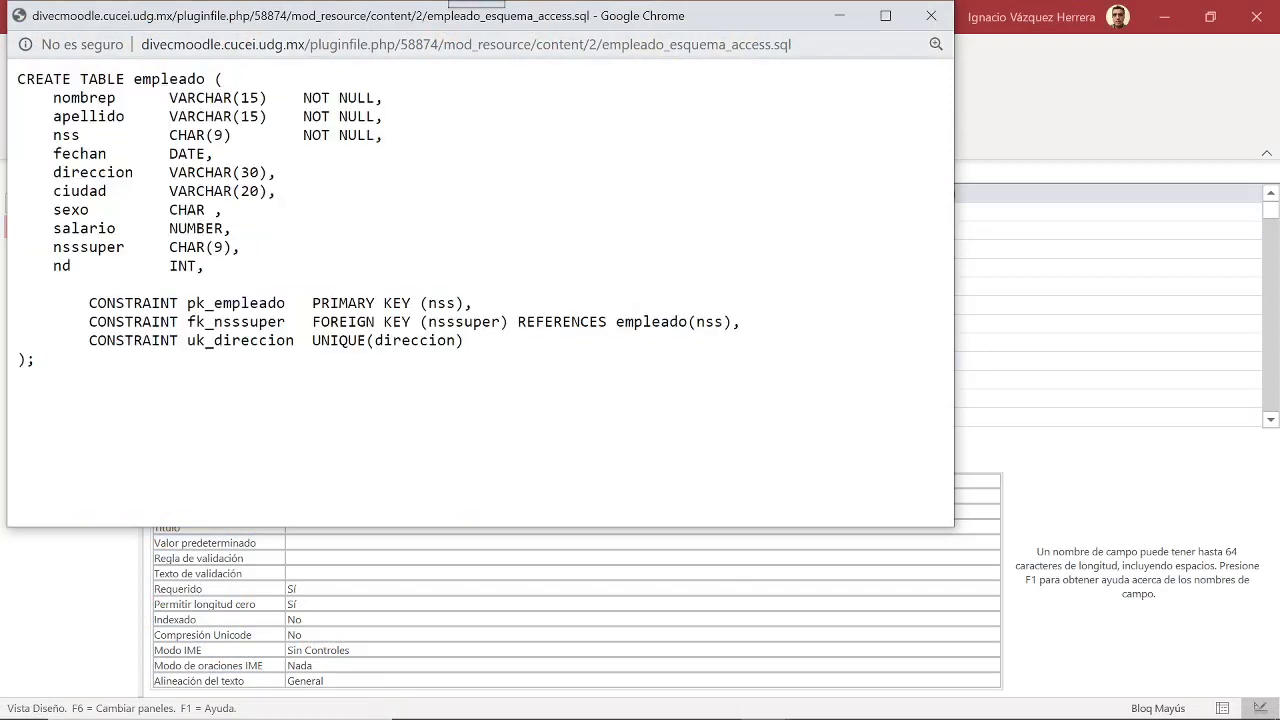
left_click(839, 15)
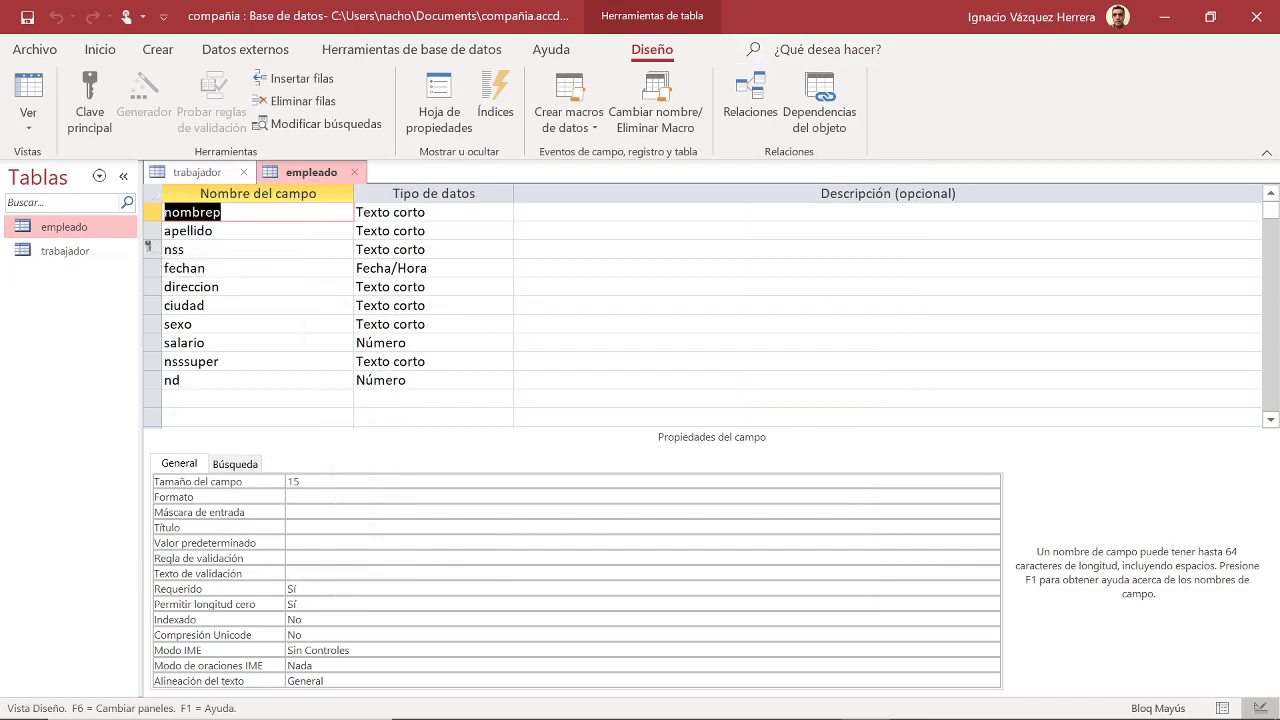
mouse_move(740, 712)
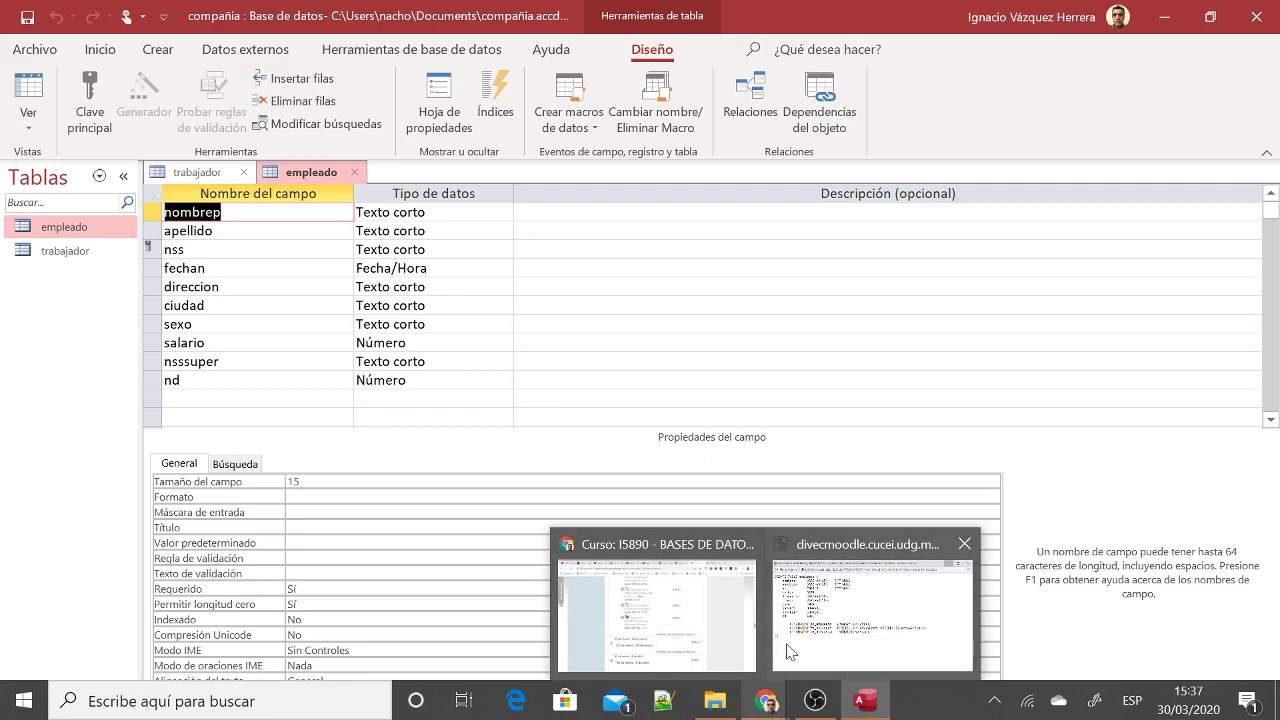
left_click(785, 640)
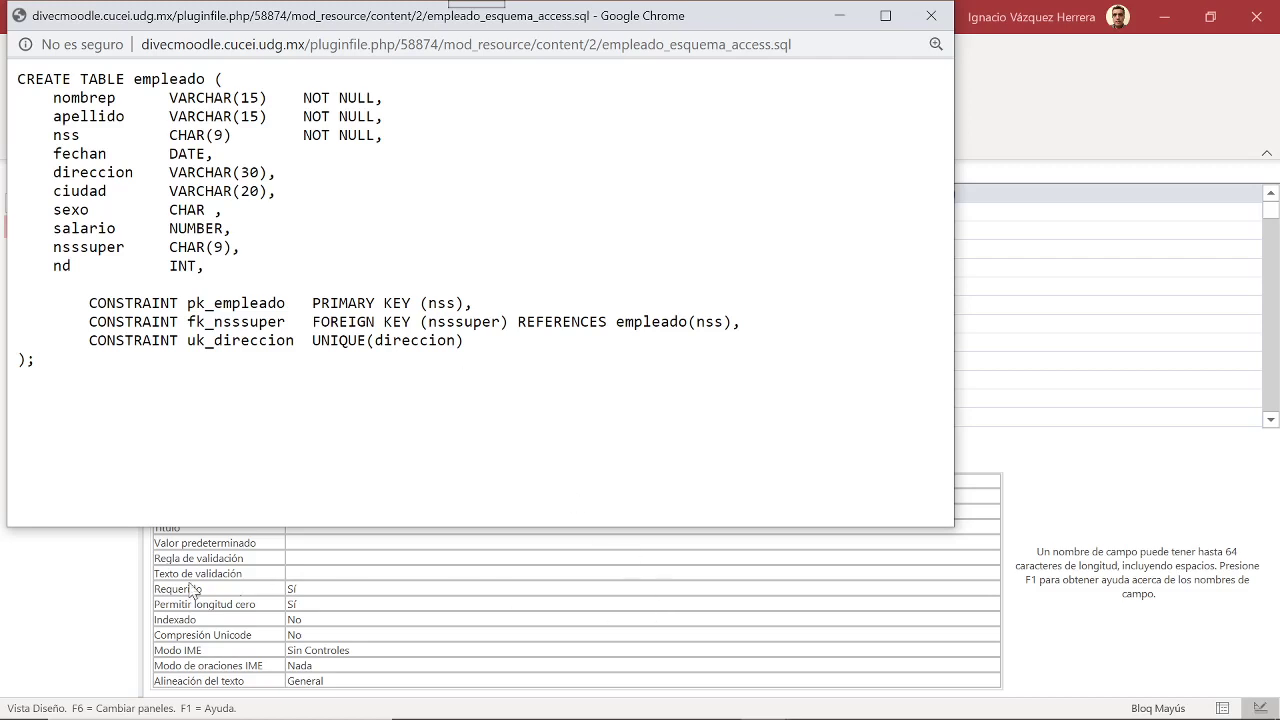
left_click(99, 604)
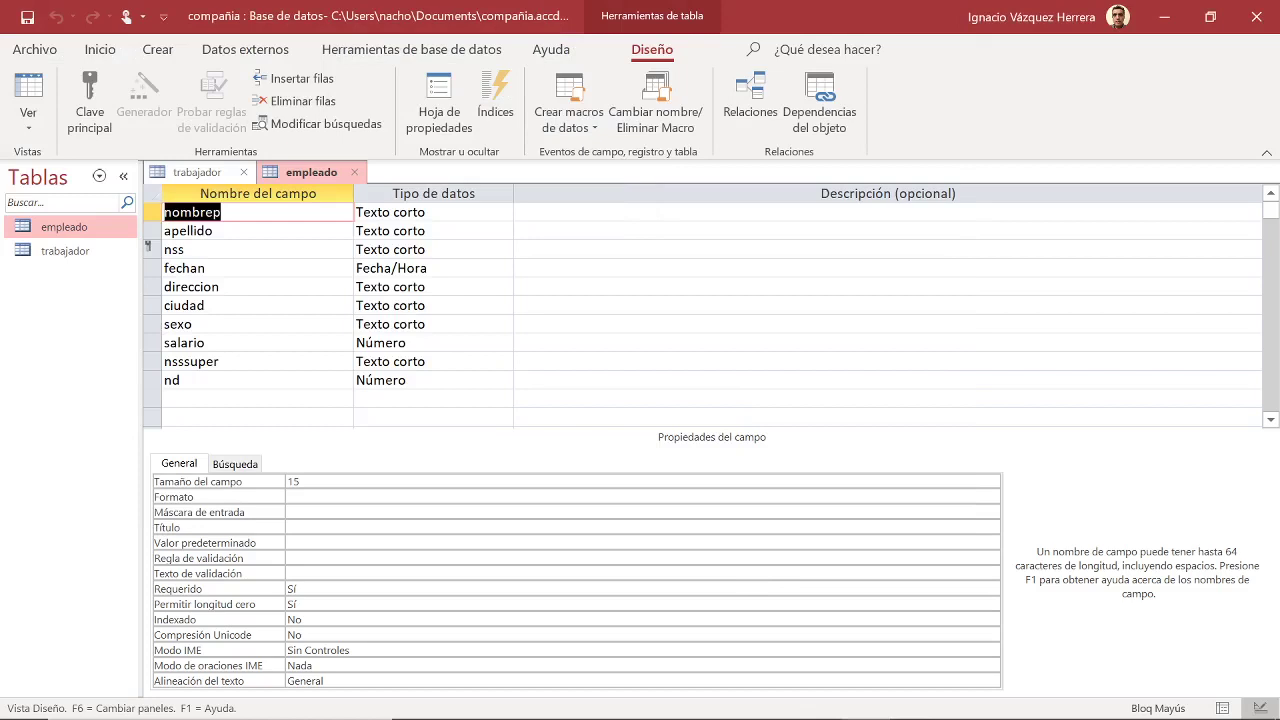
mouse_move(980, 715)
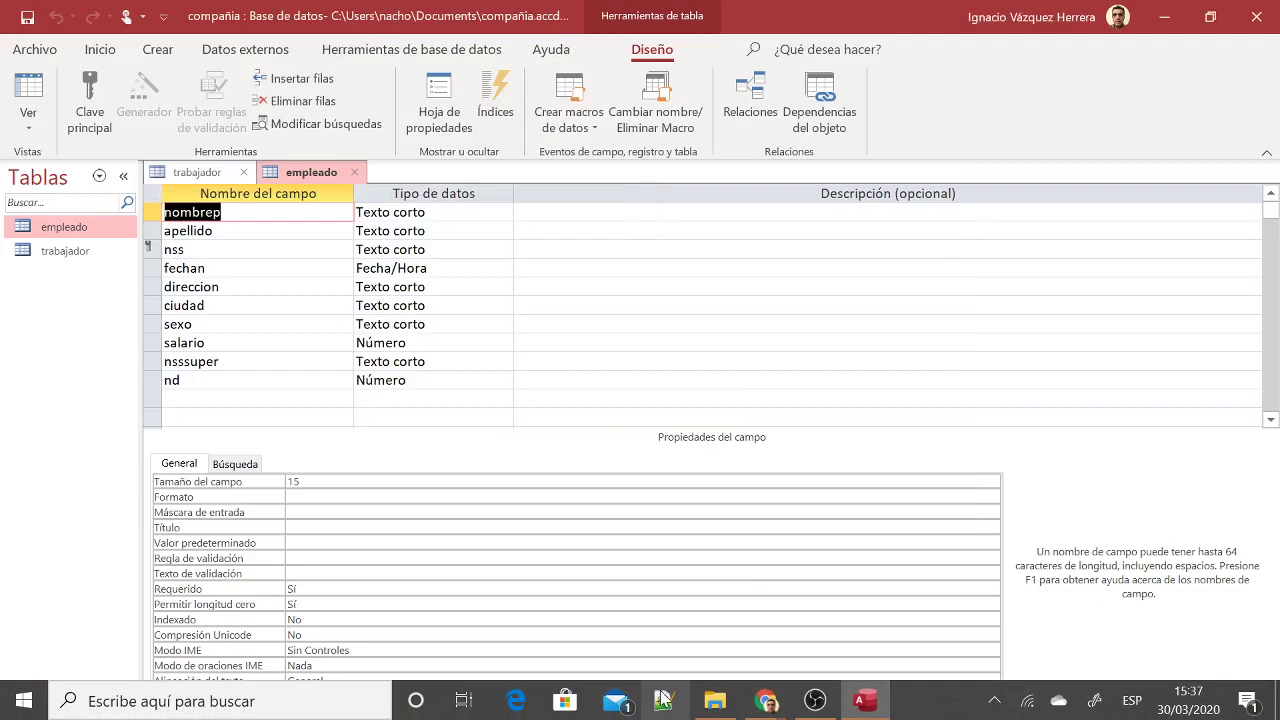
mouse_move(766, 697)
left_click(862, 602)
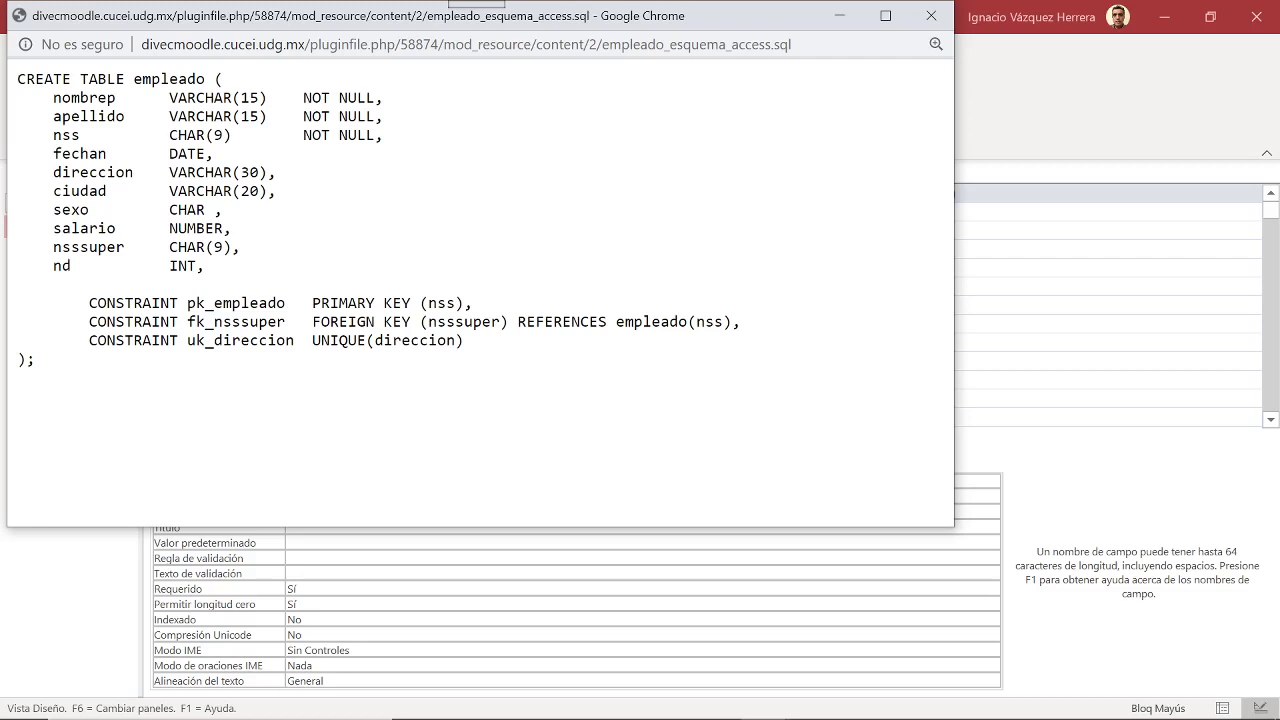
left_click(368, 558)
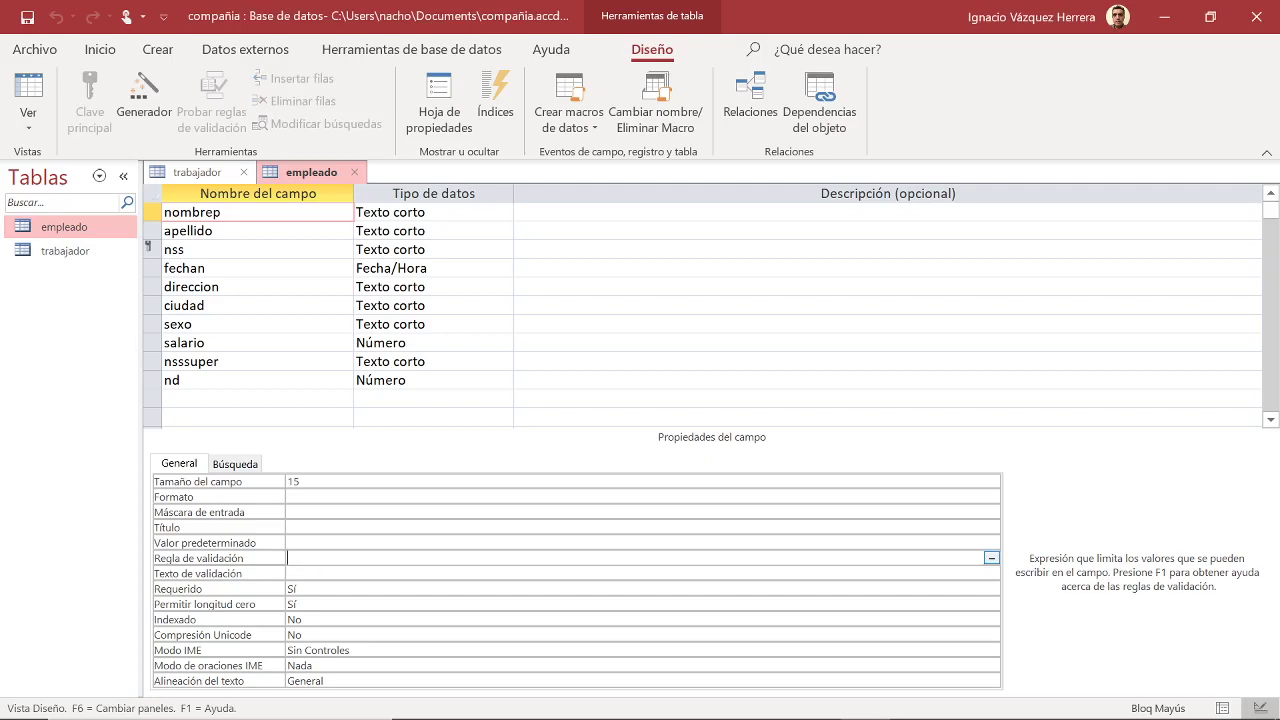
Examine the field properties of direccion, ciudad, sexo and fechan in the empleado table design
left_click(176, 287)
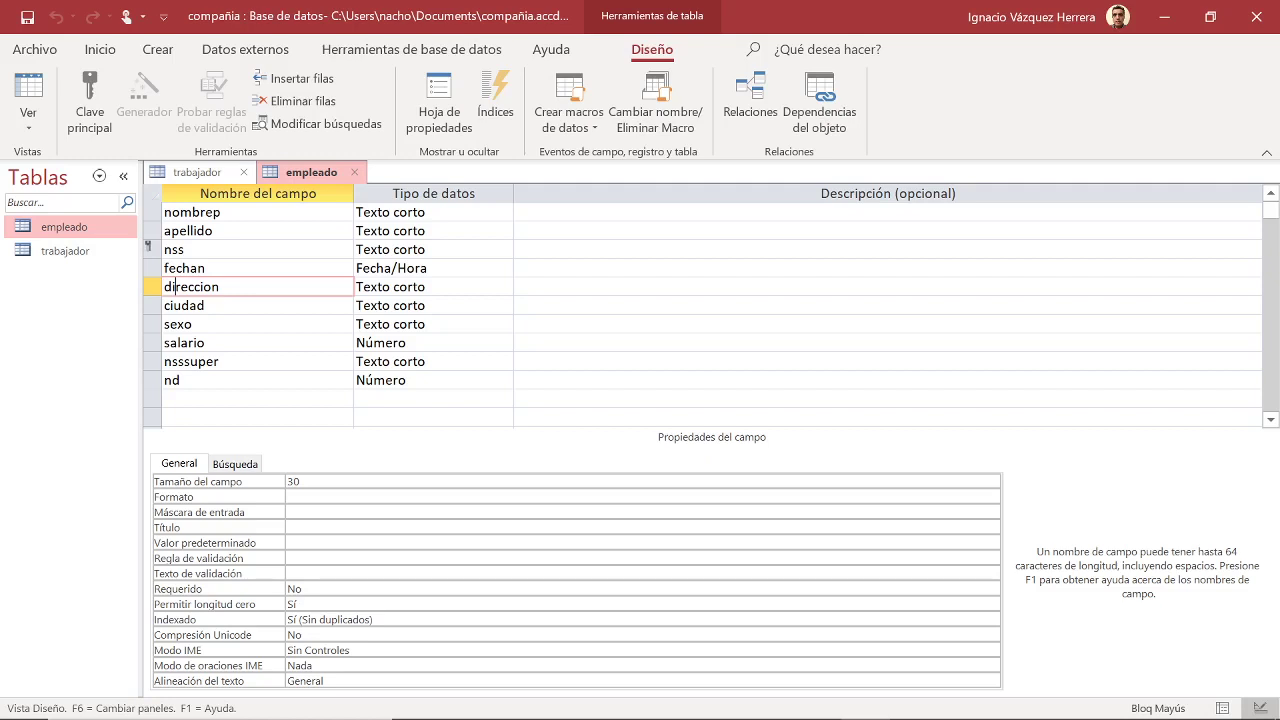
left_click(205, 305)
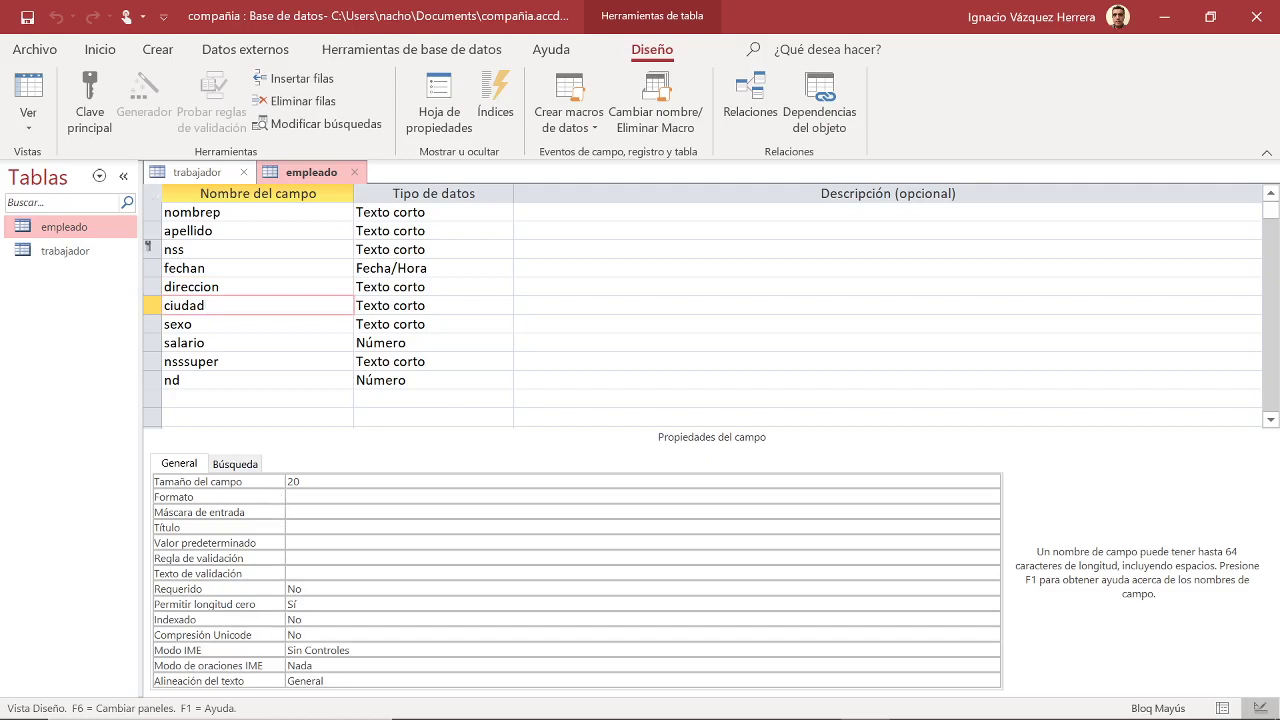
left_click(195, 324)
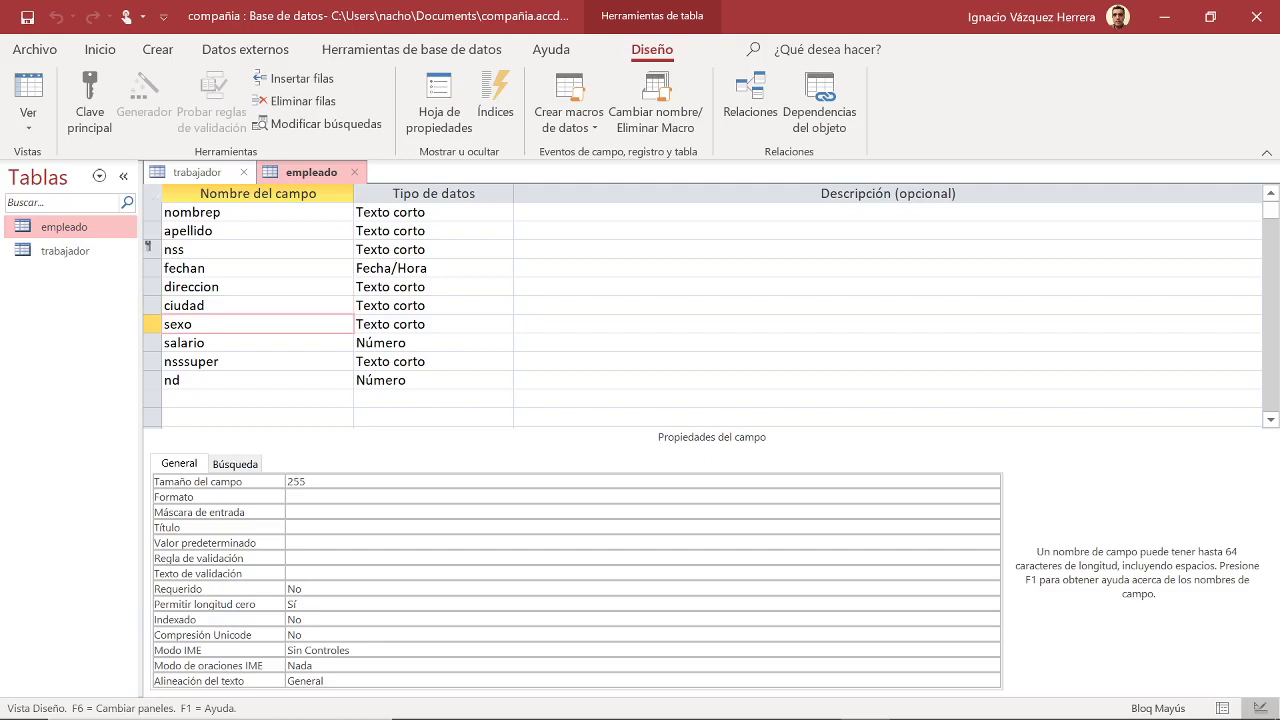
left_click(200, 268)
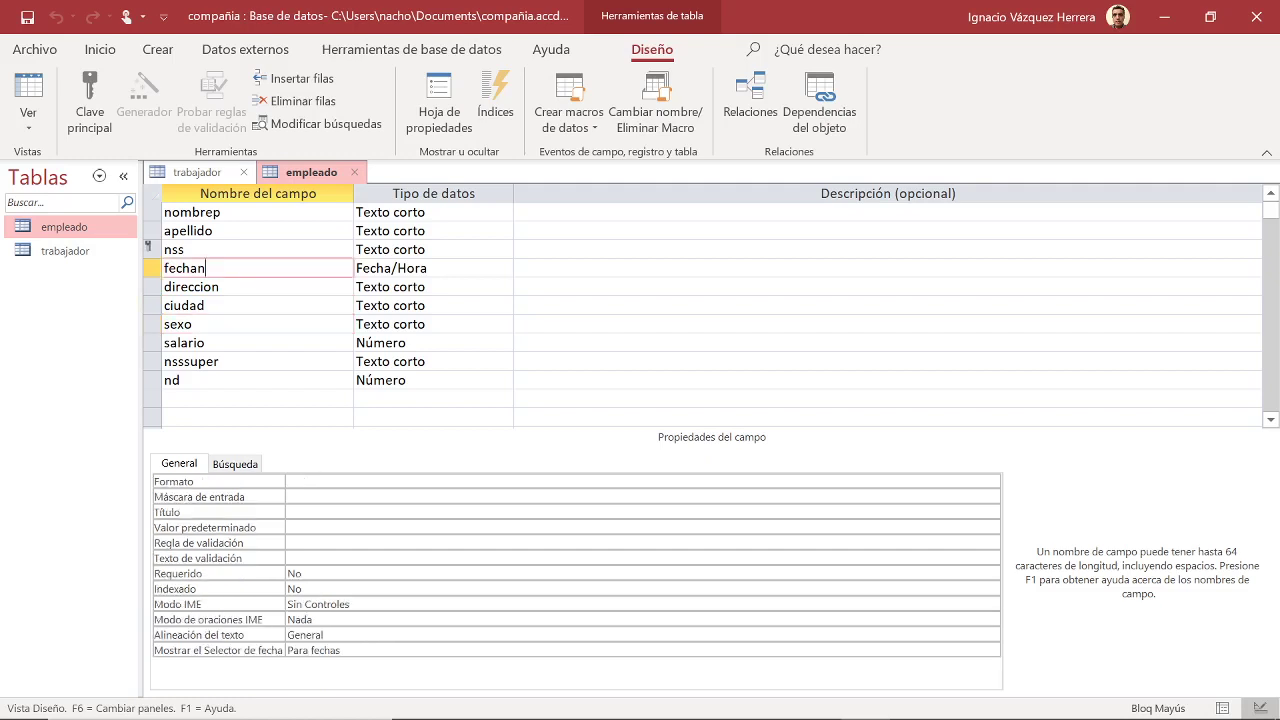
left_click(205, 305)
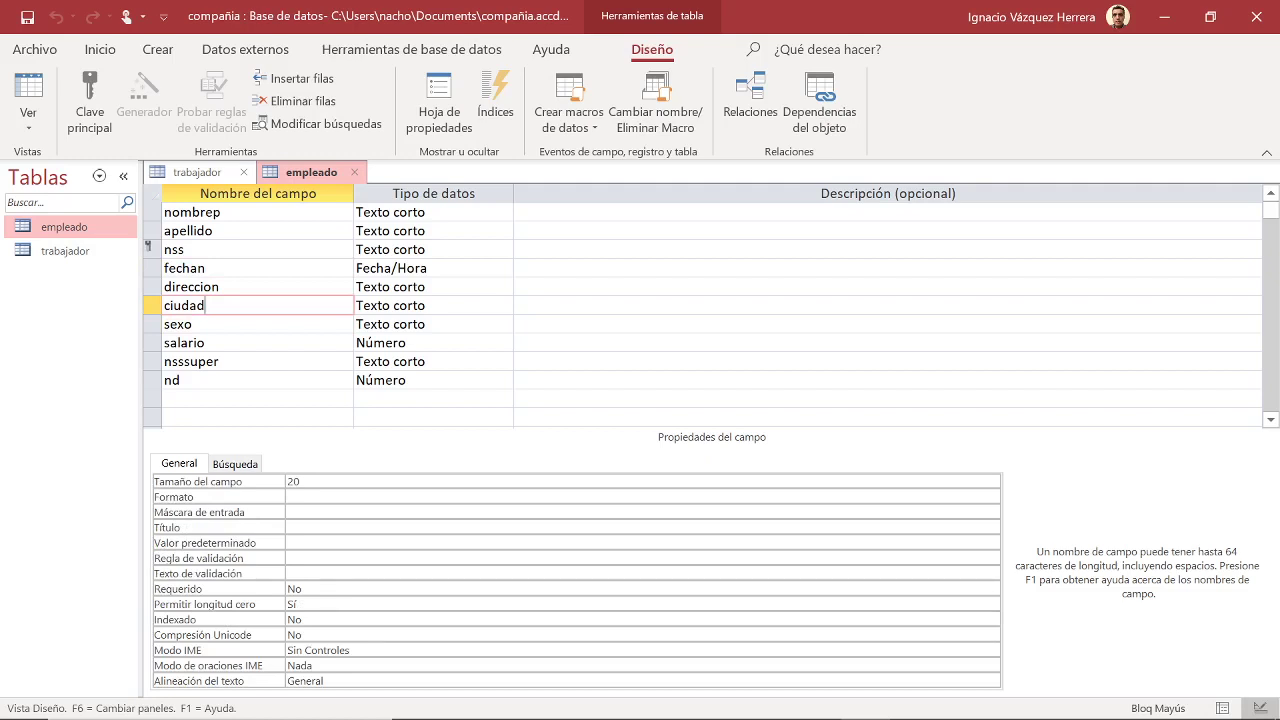
left_click(208, 287)
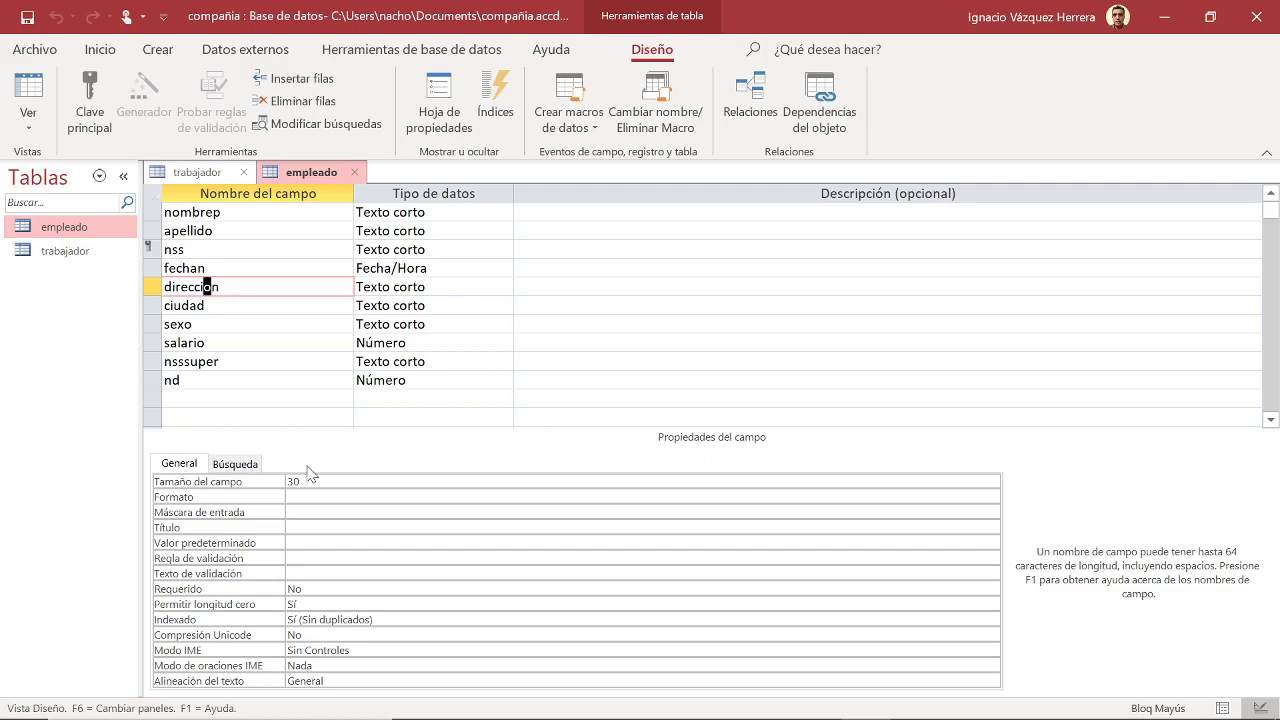
left_click(219, 287)
Examine the relationship between nsssuper and nss of the empleado table in the relationships diagram, and close it without saving
left_click(446, 50)
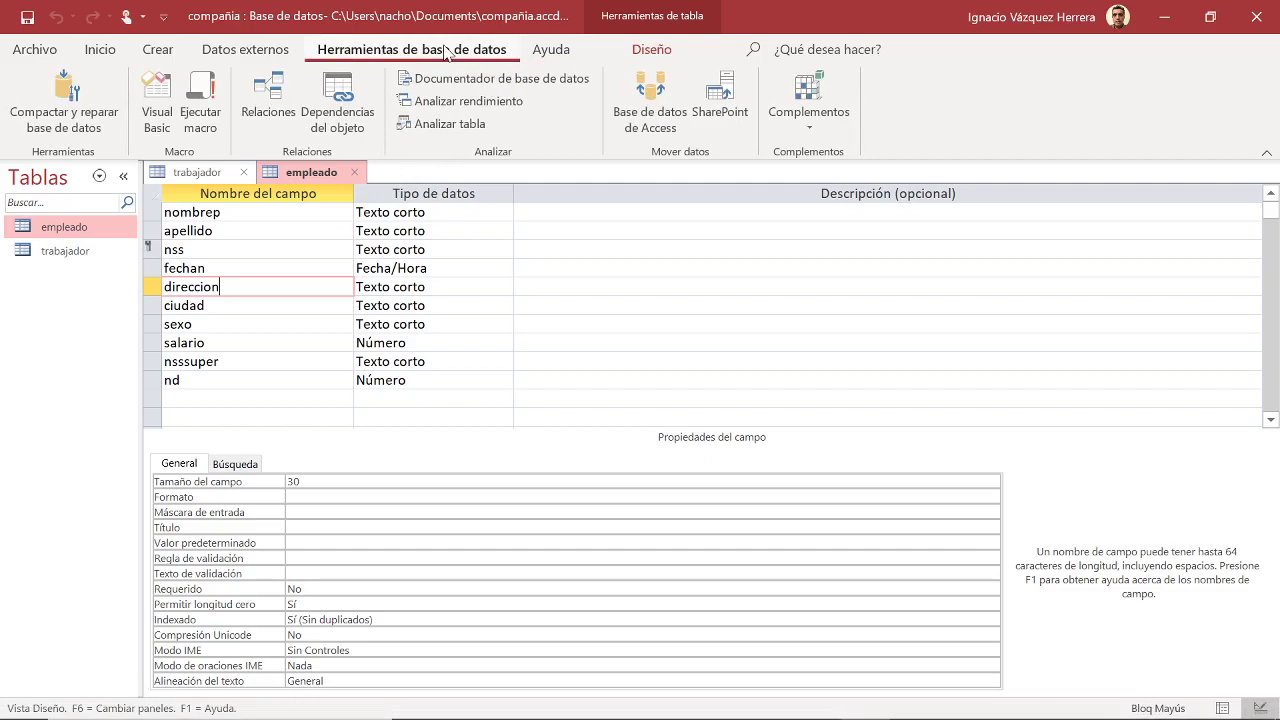
left_click(283, 90)
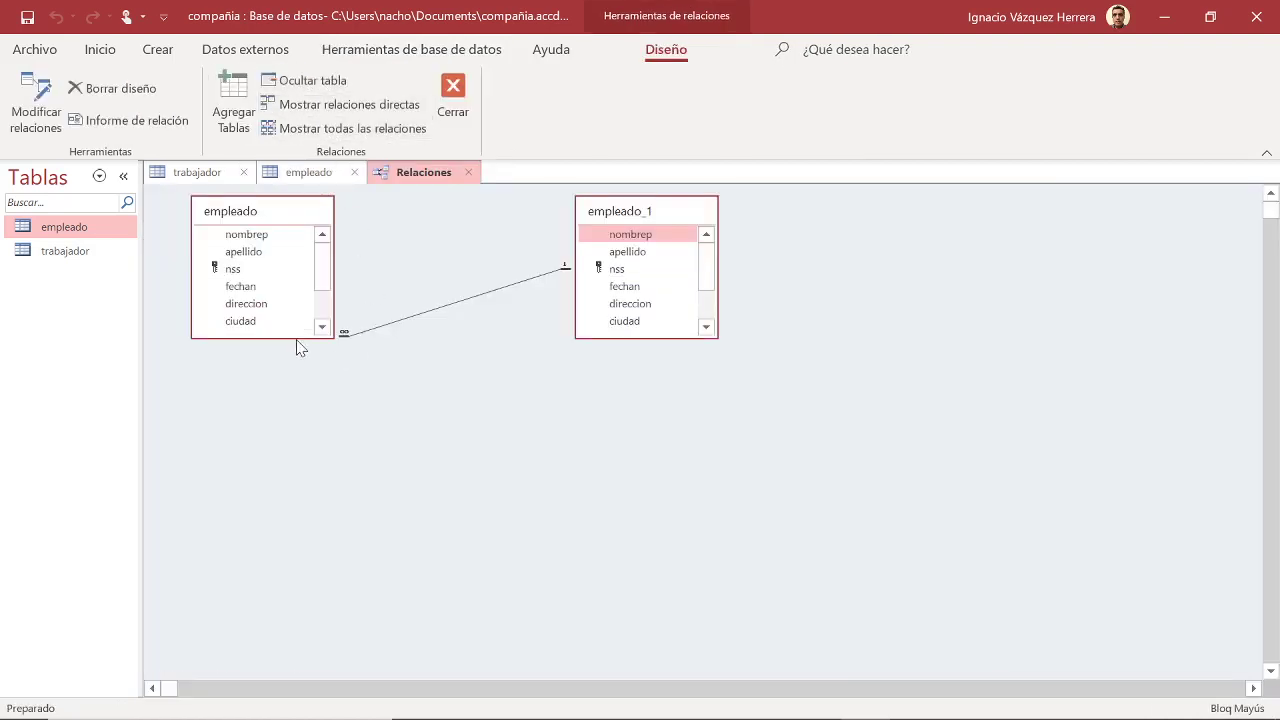
left_click_drag(294, 337, 330, 426)
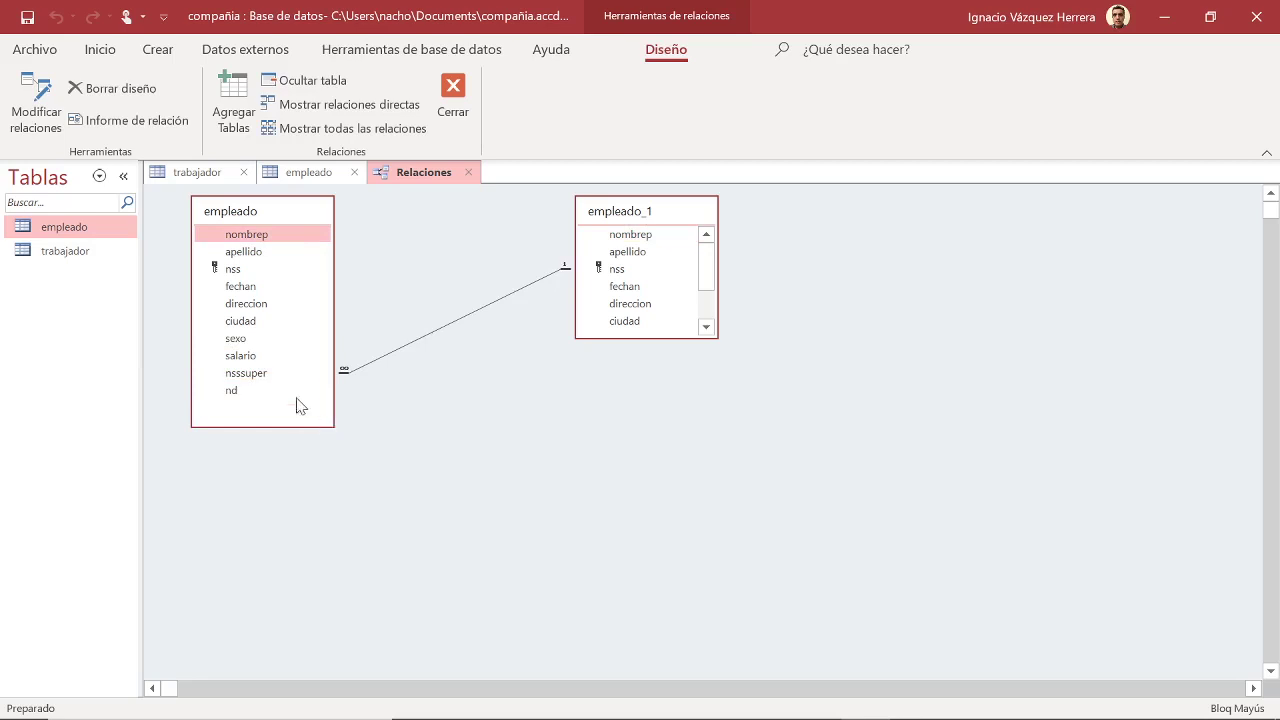
left_click(268, 377)
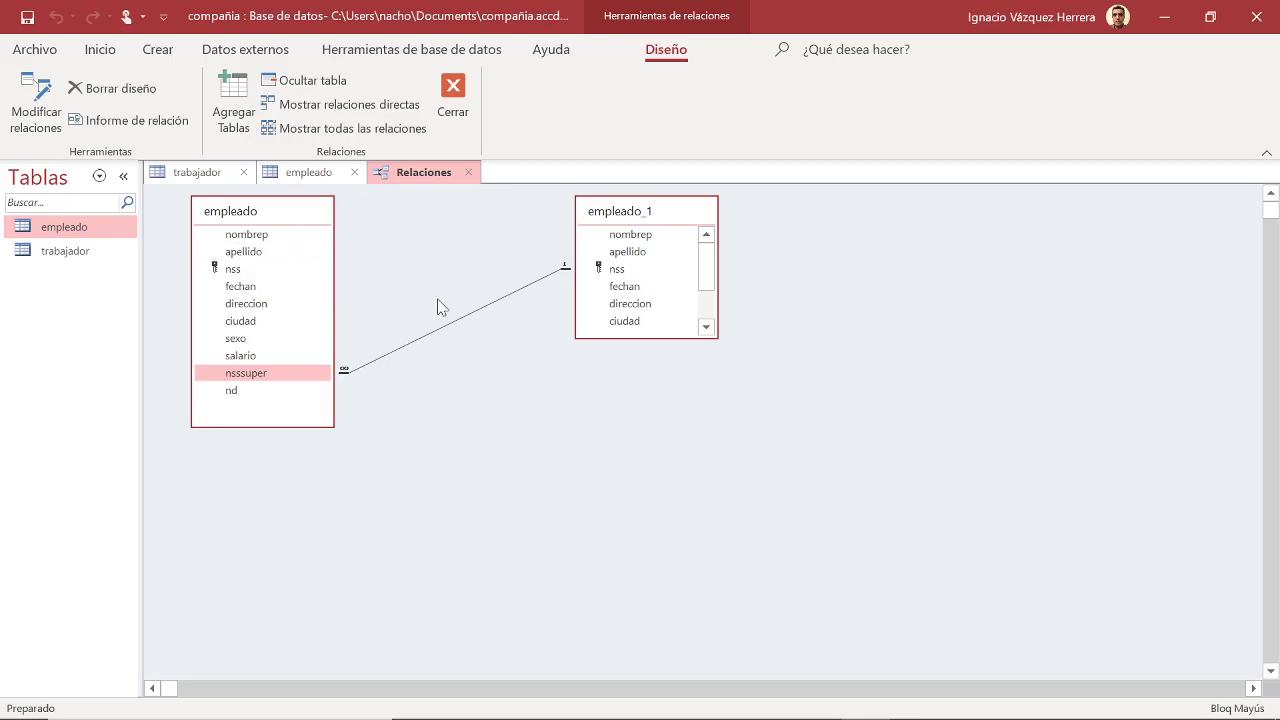
left_click(617, 268)
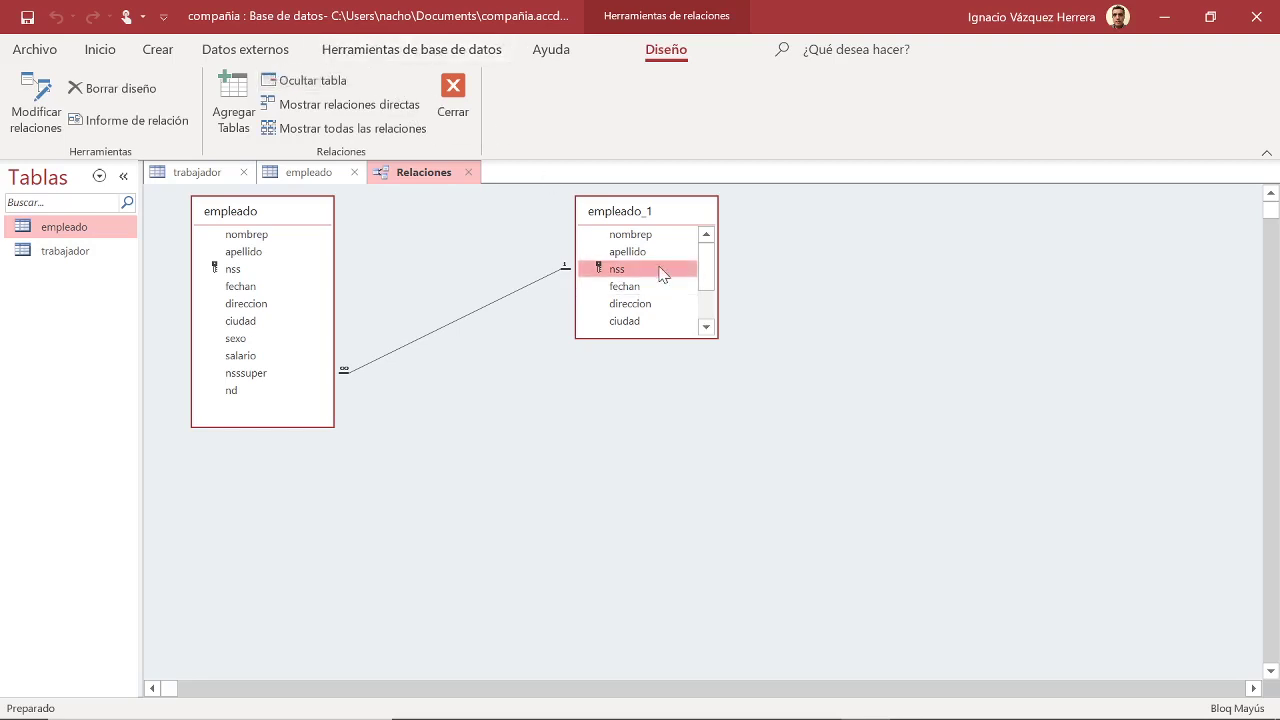
left_click(469, 172)
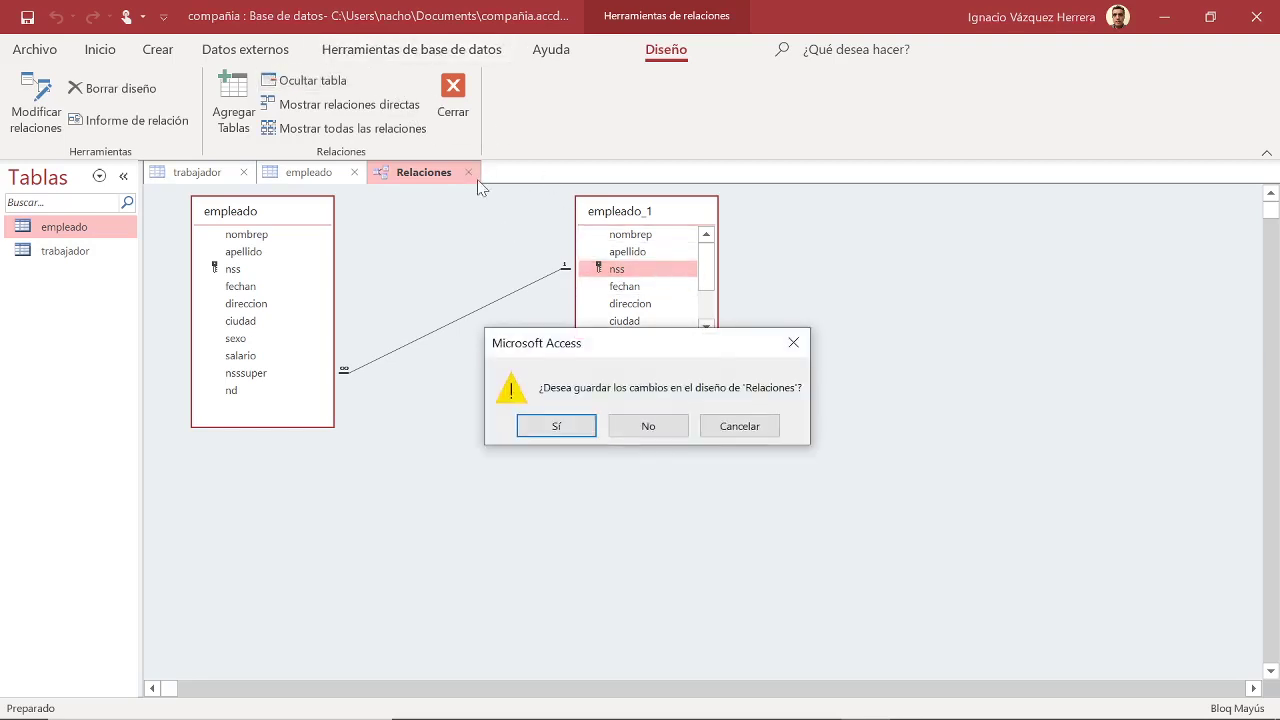
left_click(670, 424)
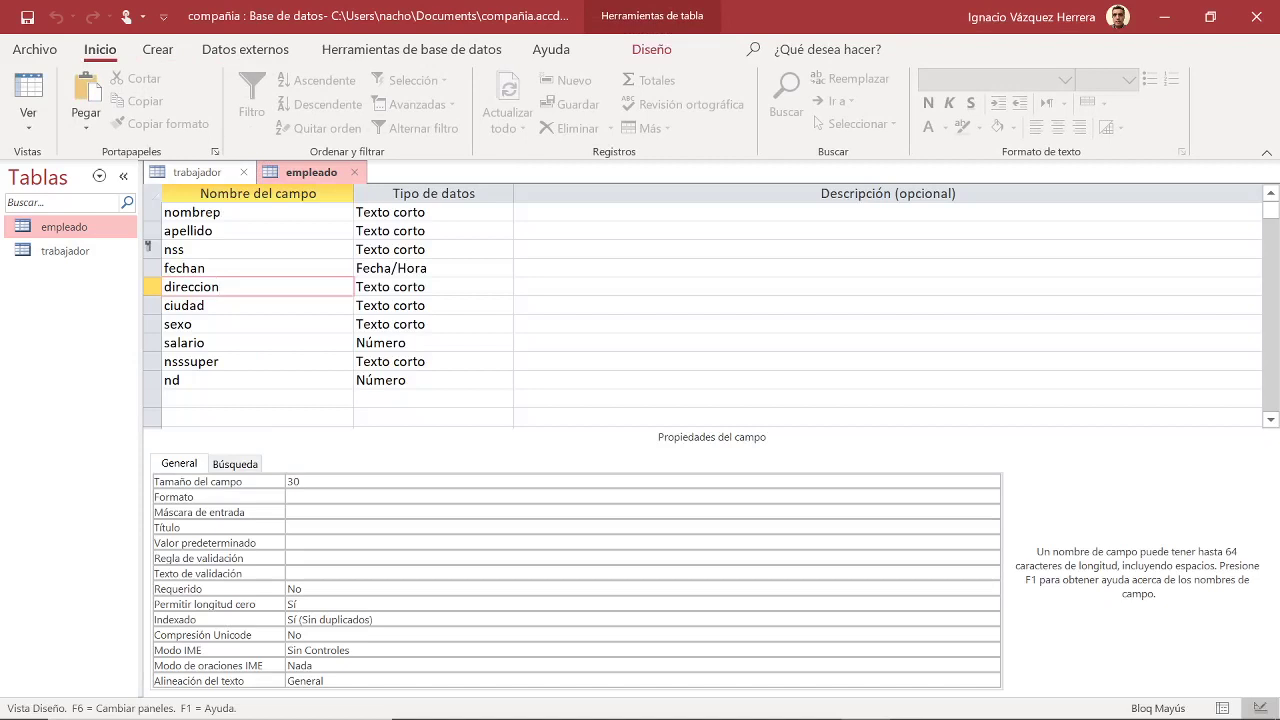
Review the SQL statements for empleado in Notepad++, declining the update, and in Chrome's schema window, and return to Access
mouse_move(655, 712)
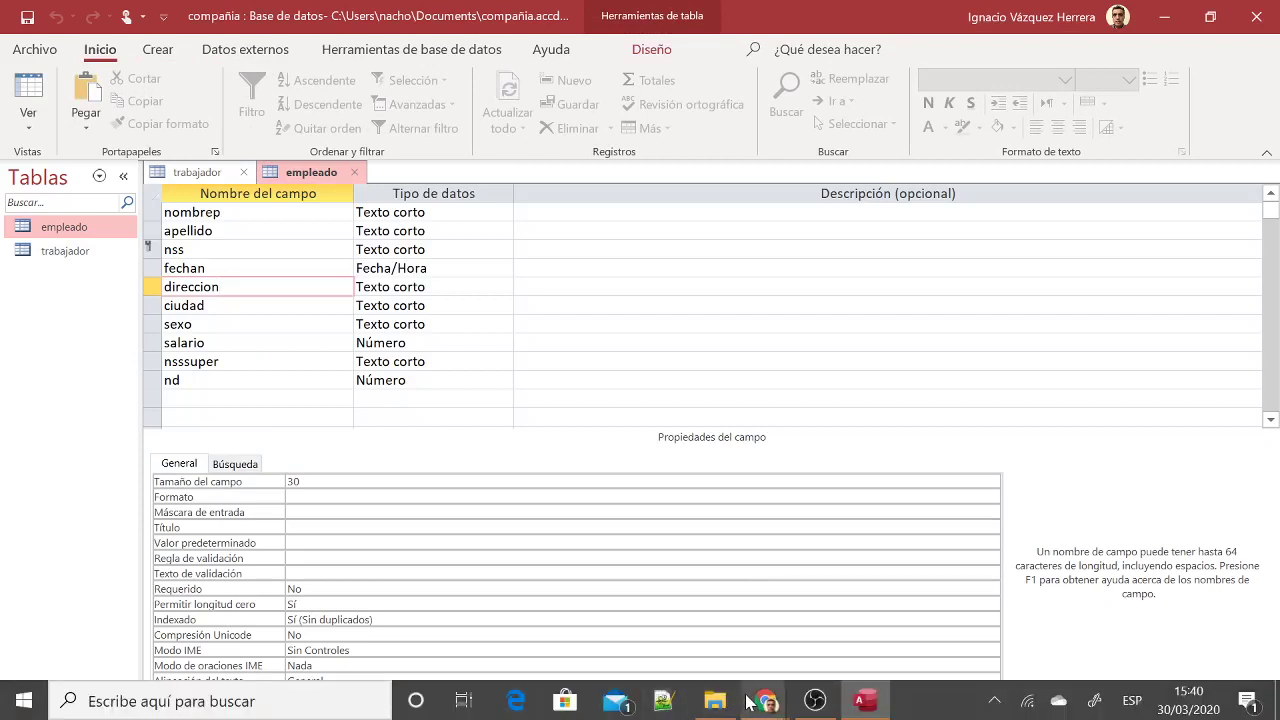
left_click(655, 712)
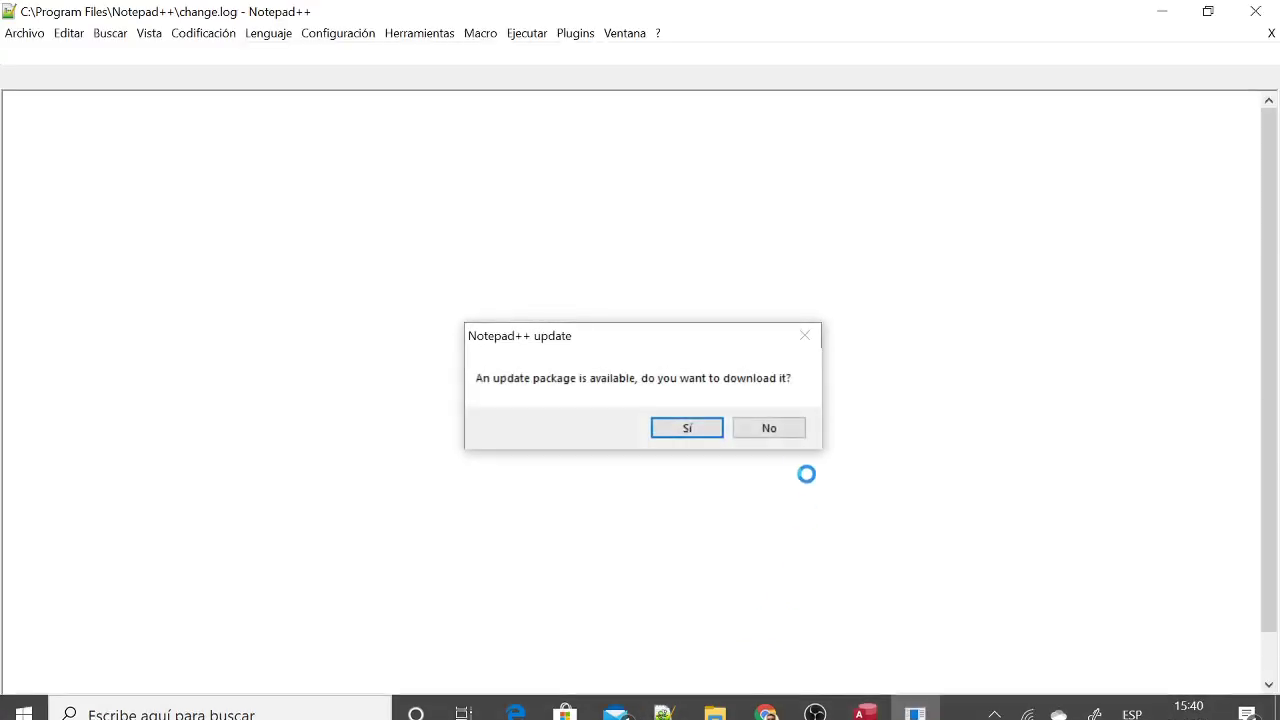
left_click(772, 429)
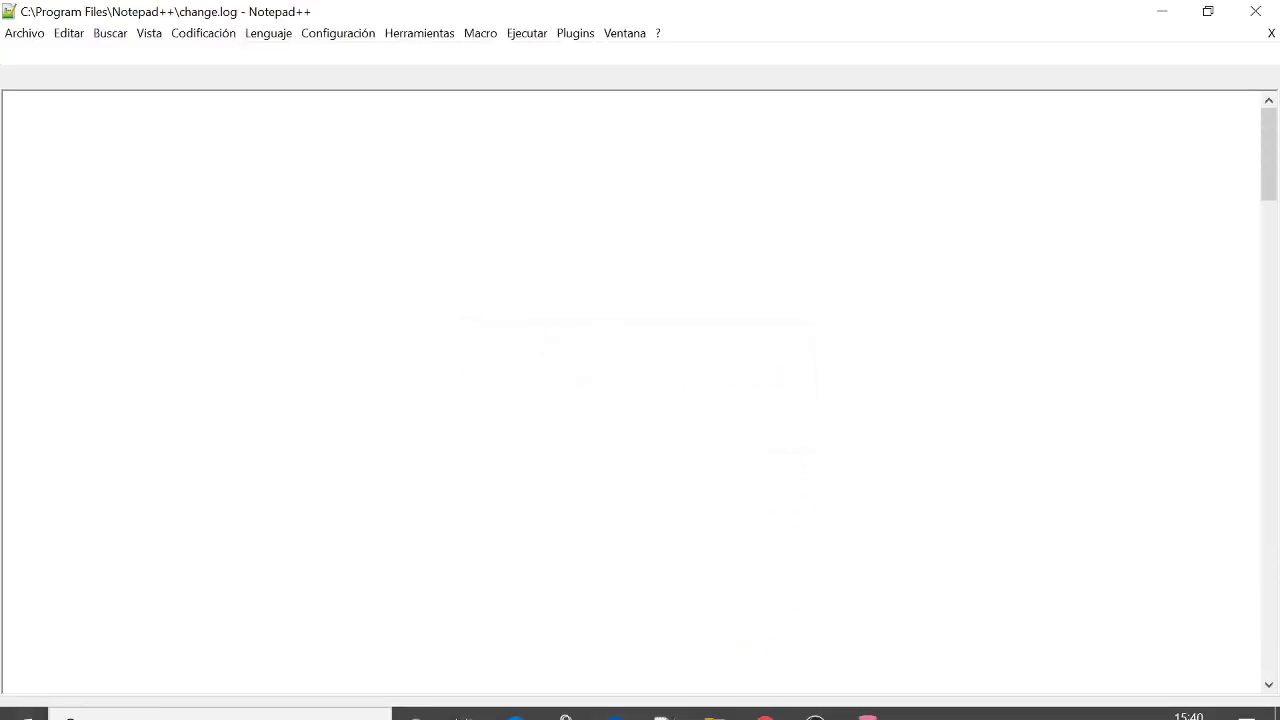
mouse_move(766, 703)
left_click(845, 616)
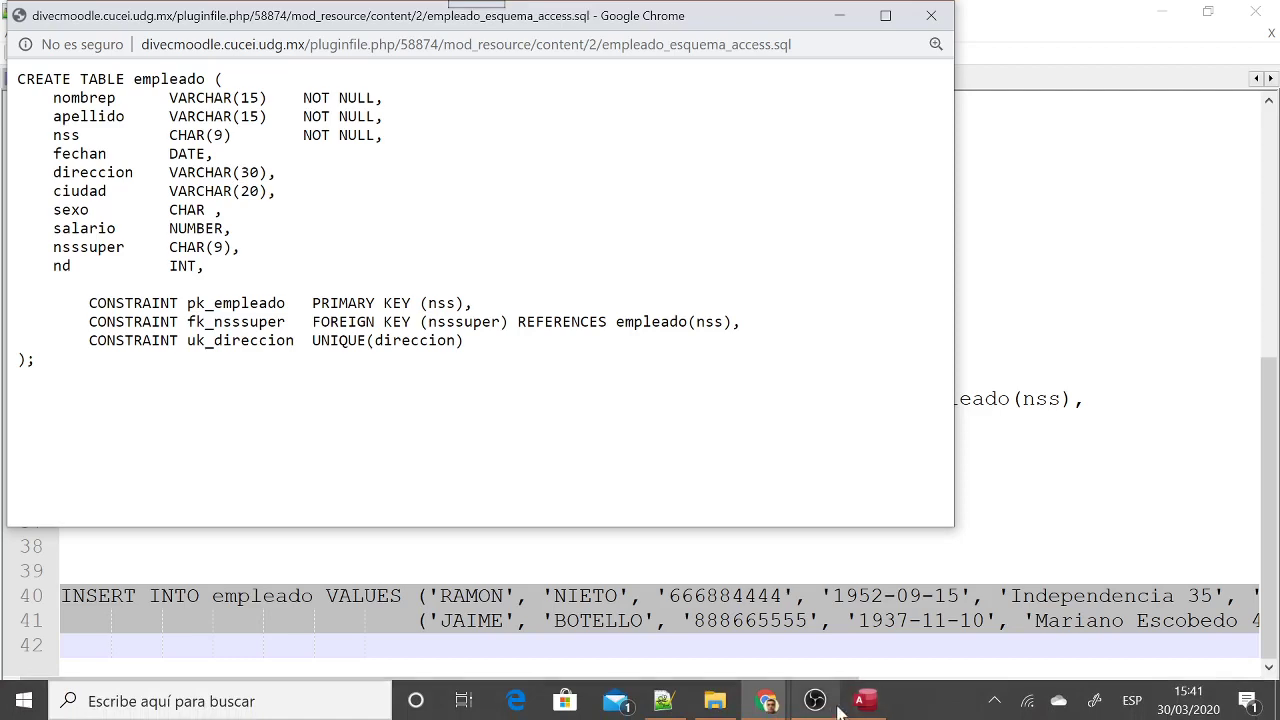
left_click(865, 701)
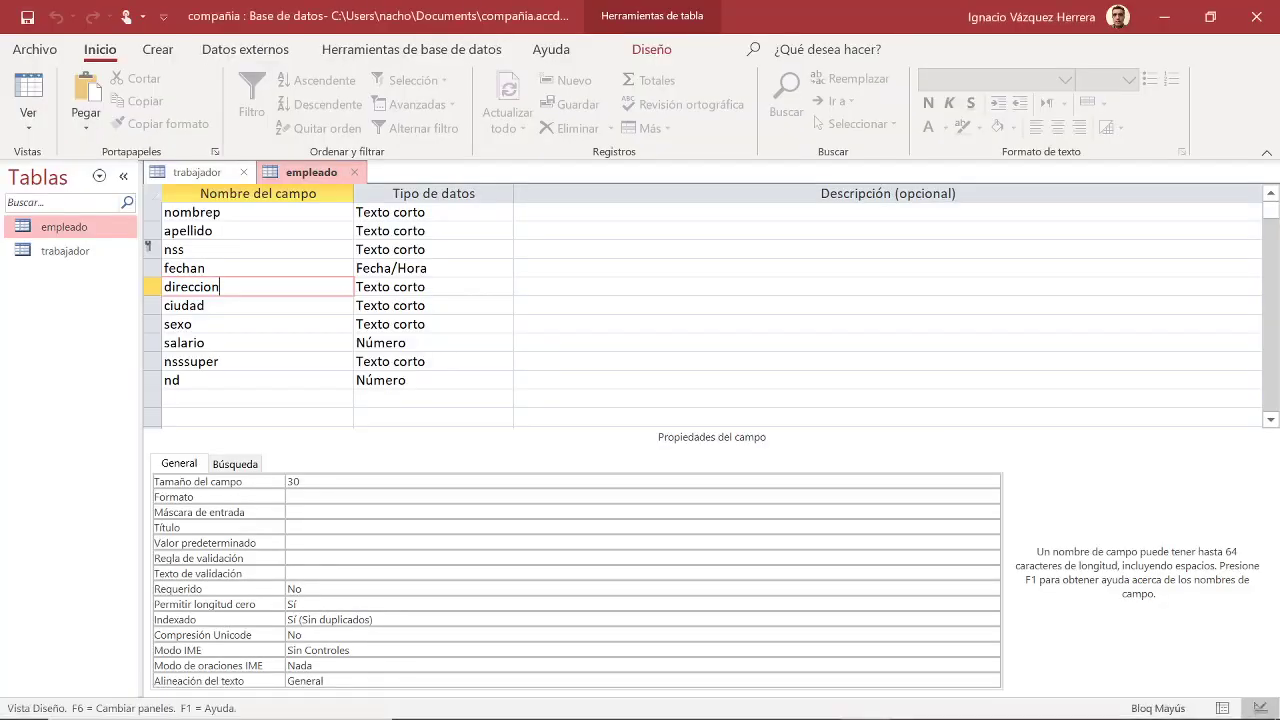
Set the default value of the sexo field in the empleado table design to ='F'
left_click(192, 324)
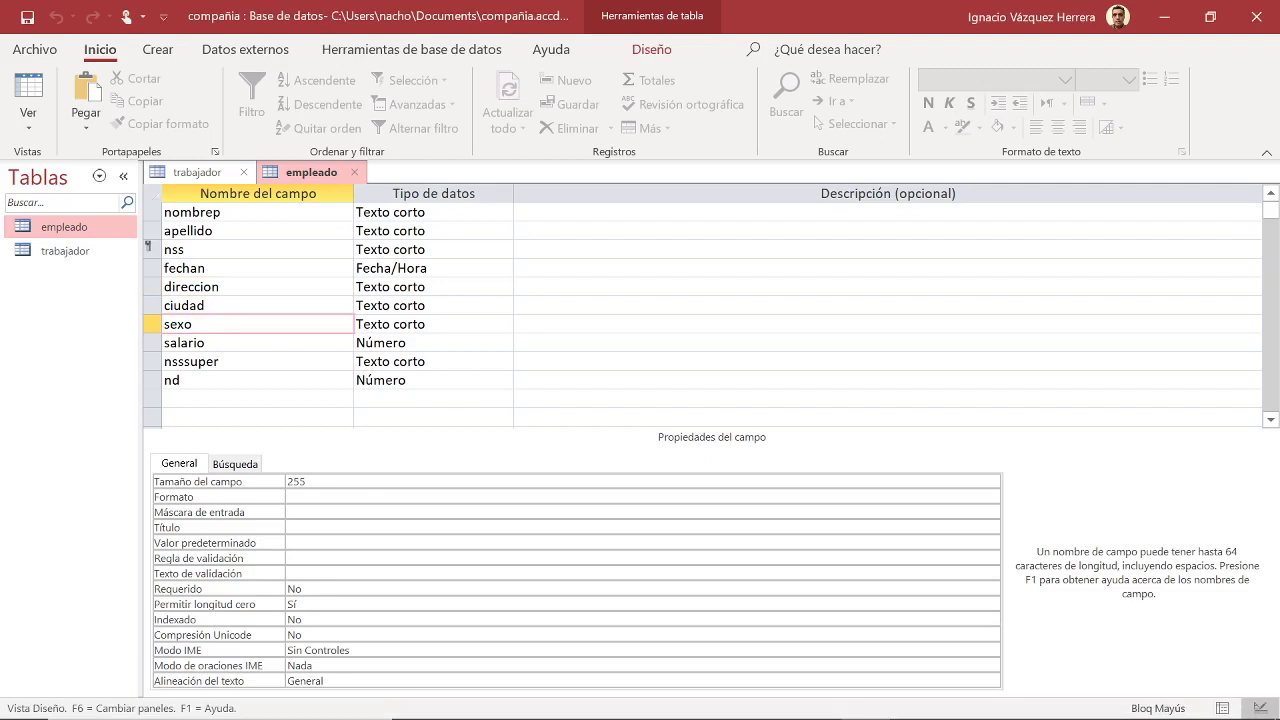
left_click(288, 542)
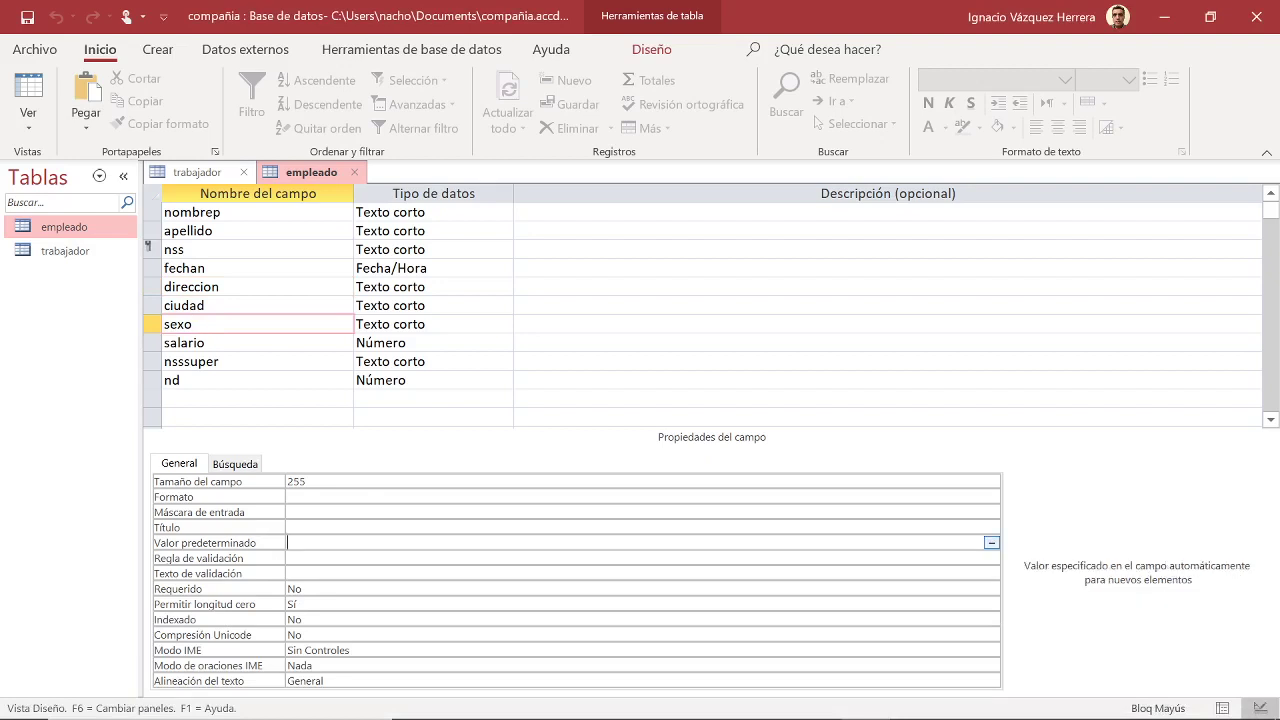
left_click(991, 543)
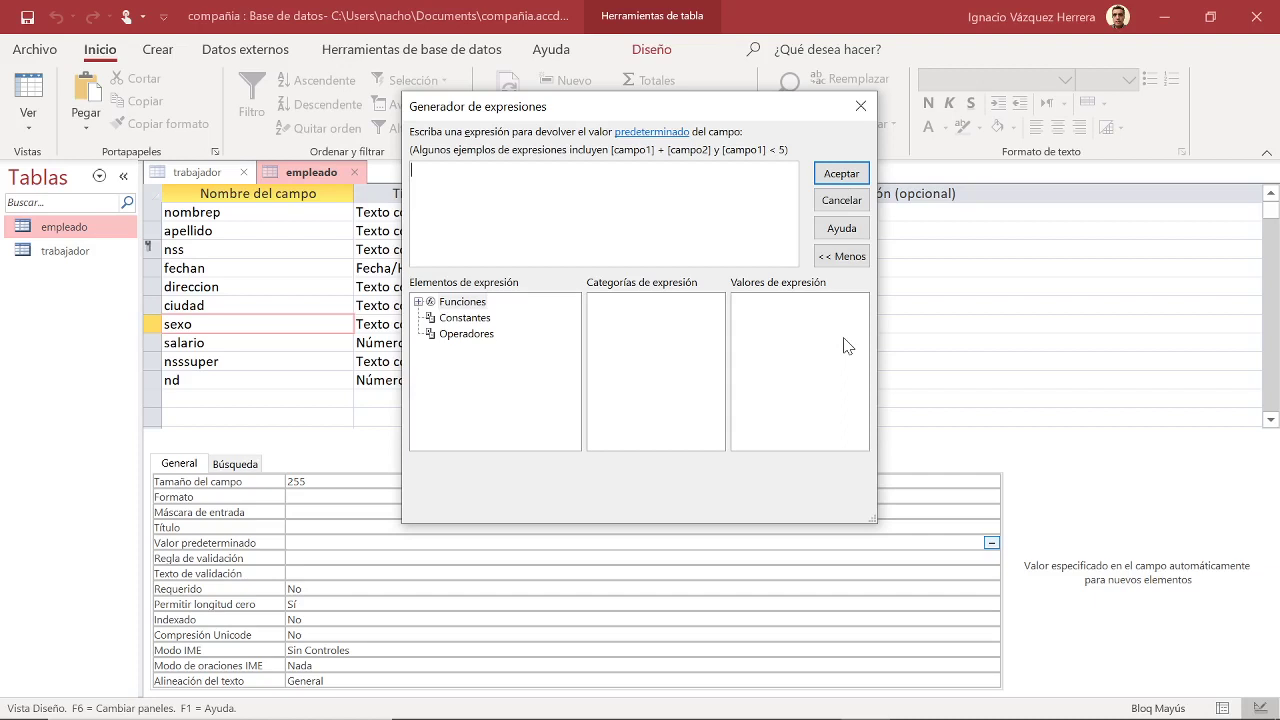
type("F")
key("BackSpace")
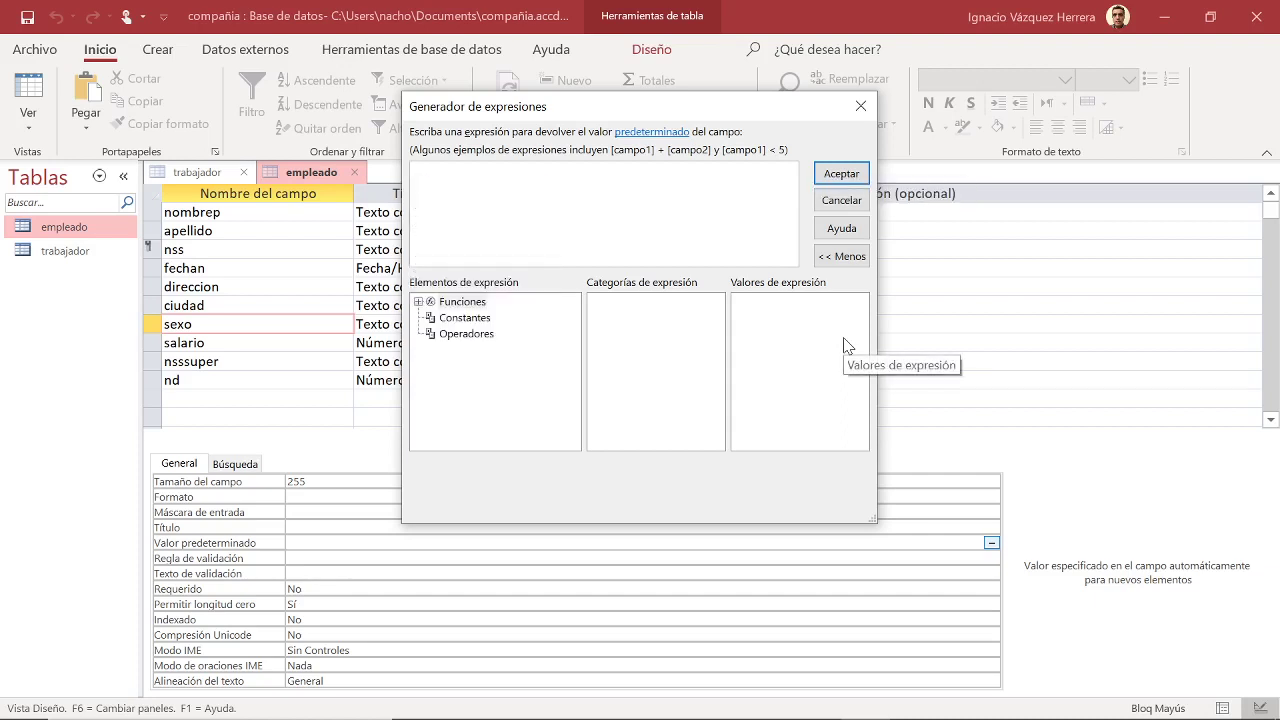
key("Caps_Lock")
type("F")
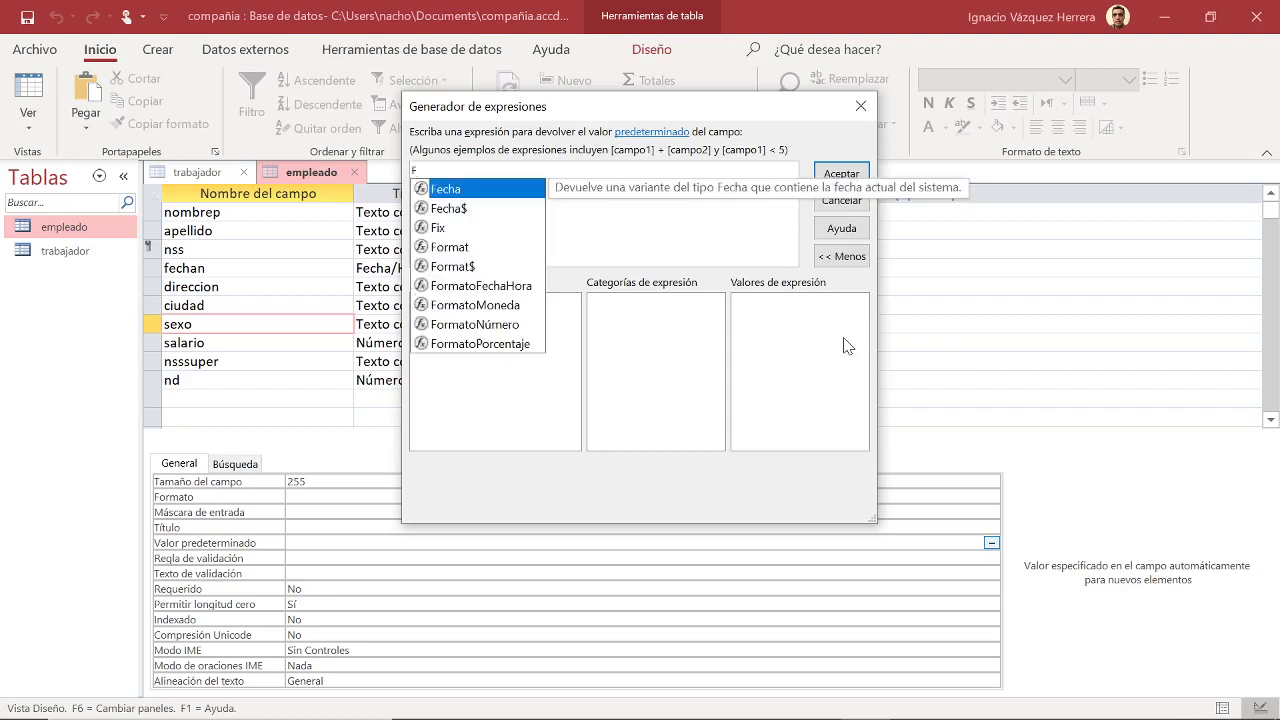
key("BackSpace")
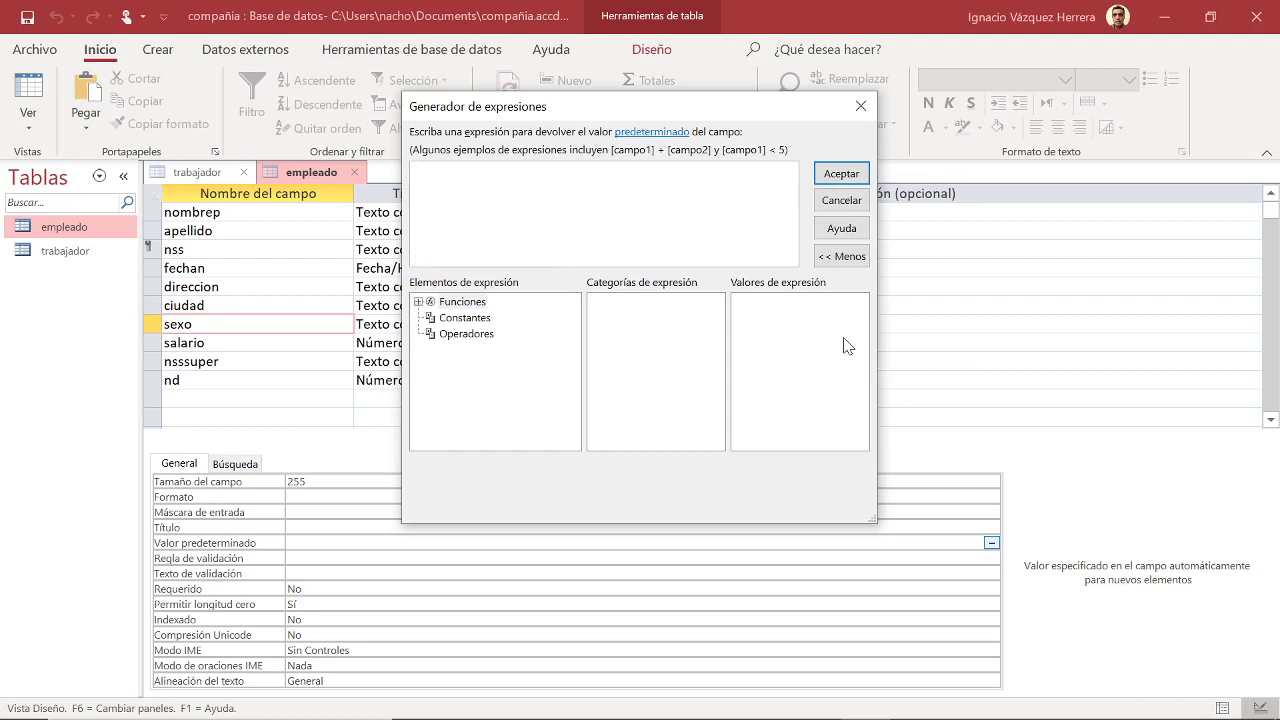
type("='F'")
left_click(840, 172)
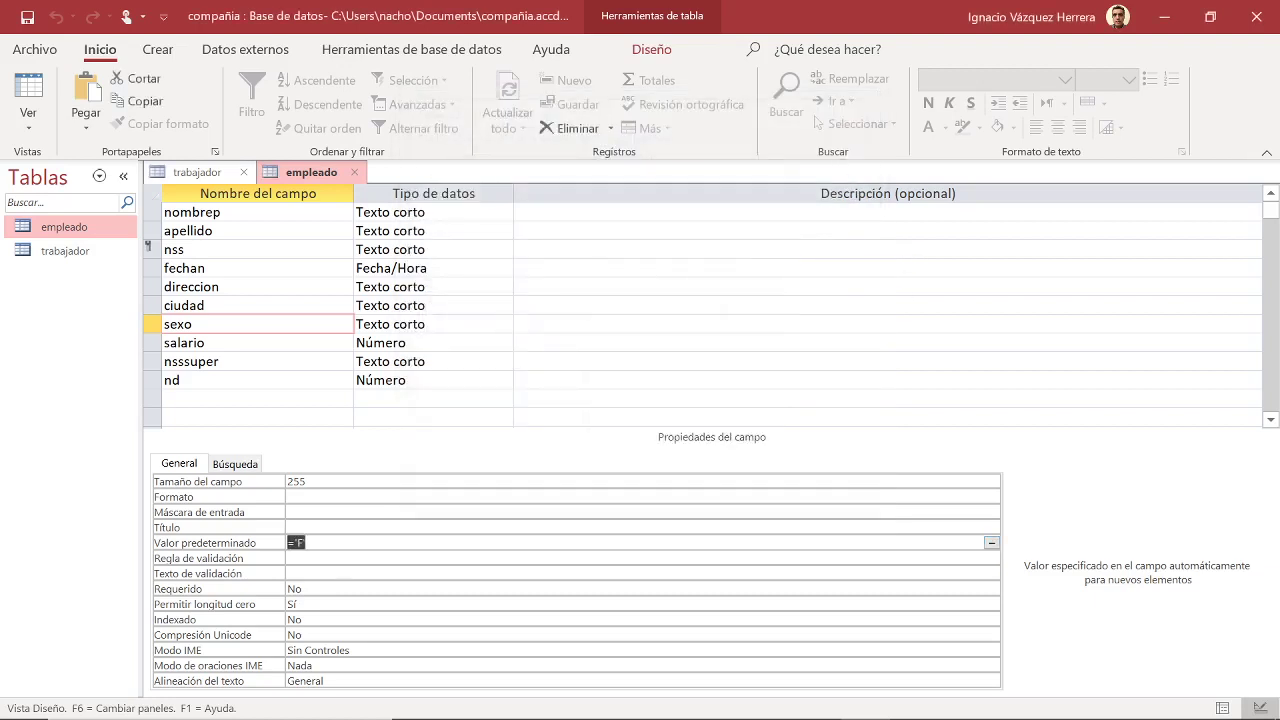
left_click(991, 558)
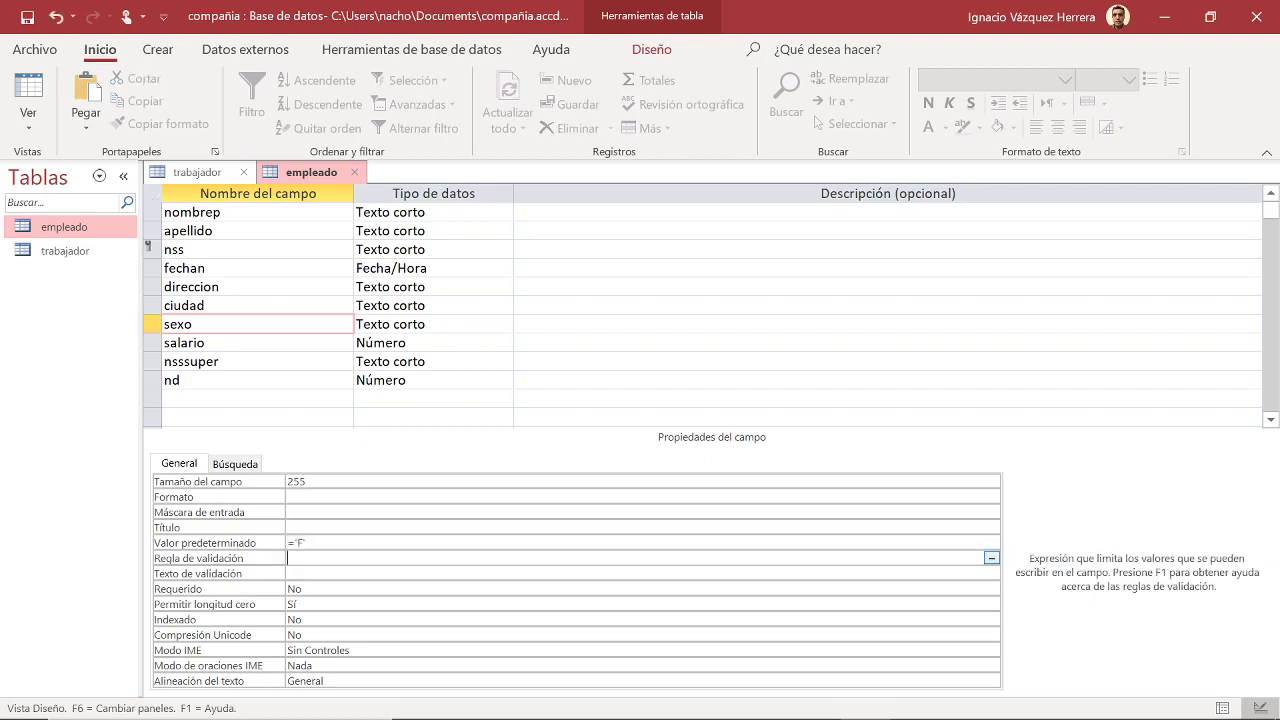
left_click(305, 543)
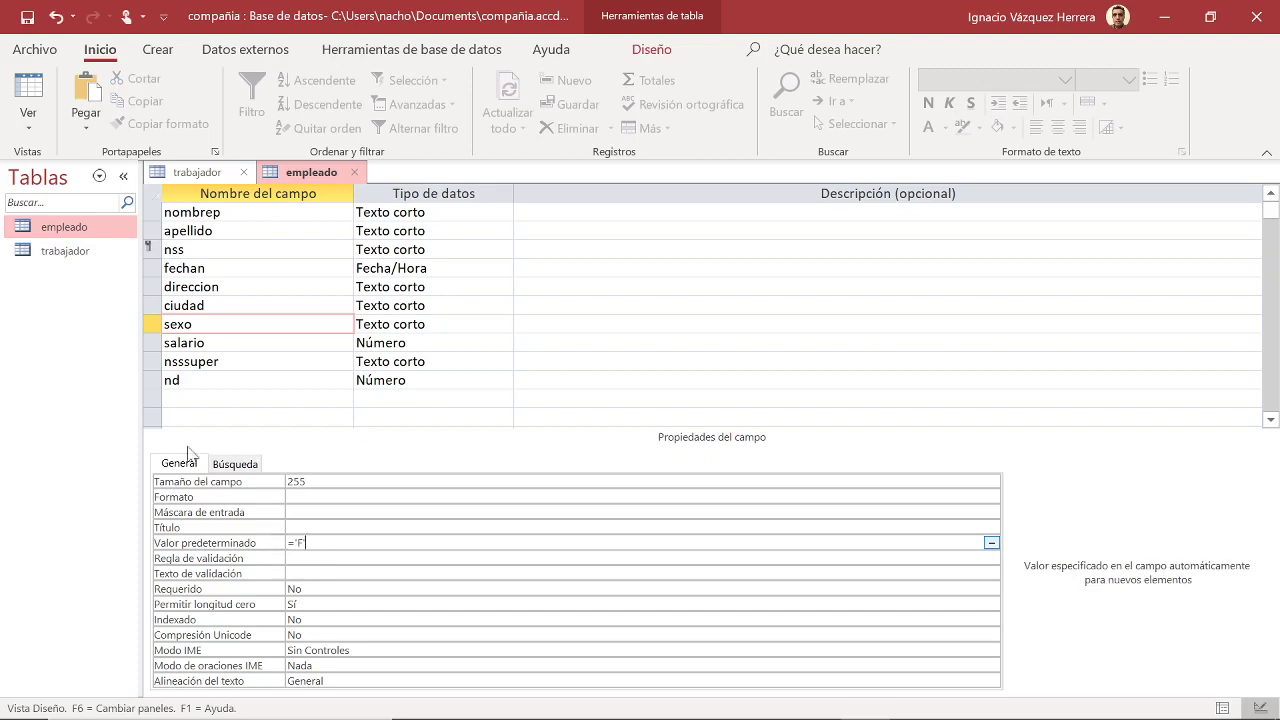
Open the empleado table in datasheet view, saving its design changes
left_click(80, 232)
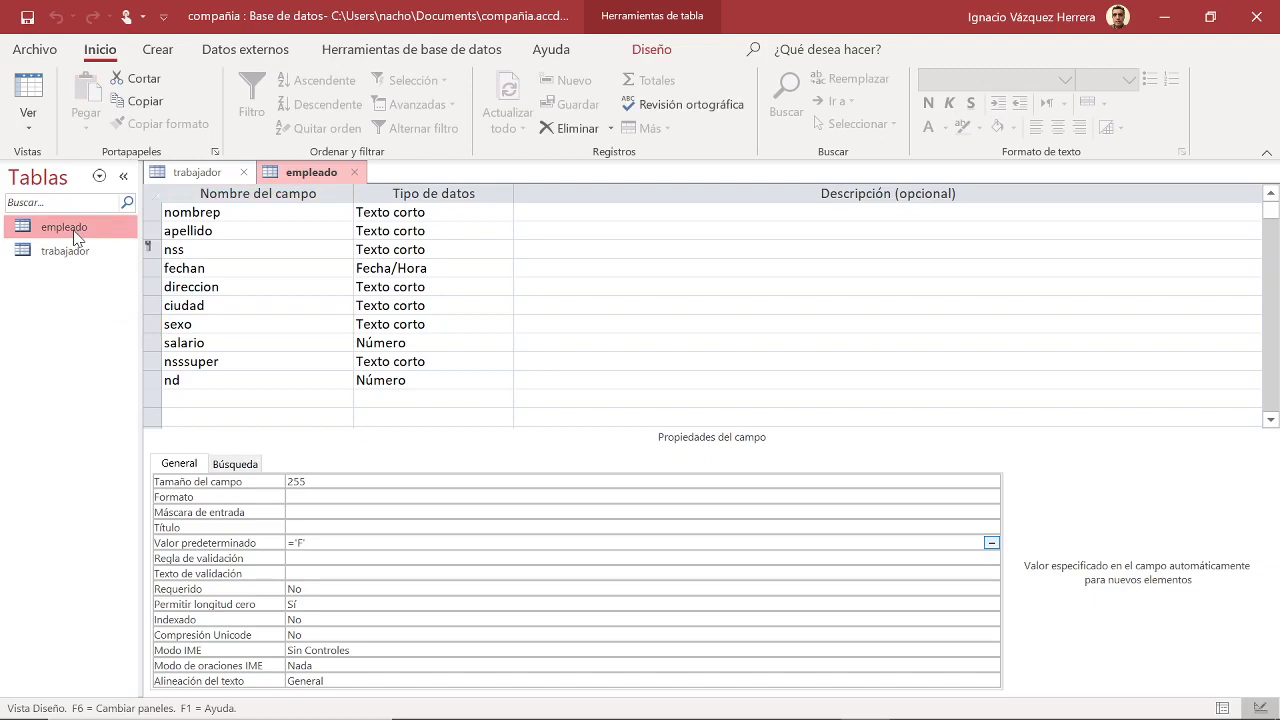
left_click(86, 252)
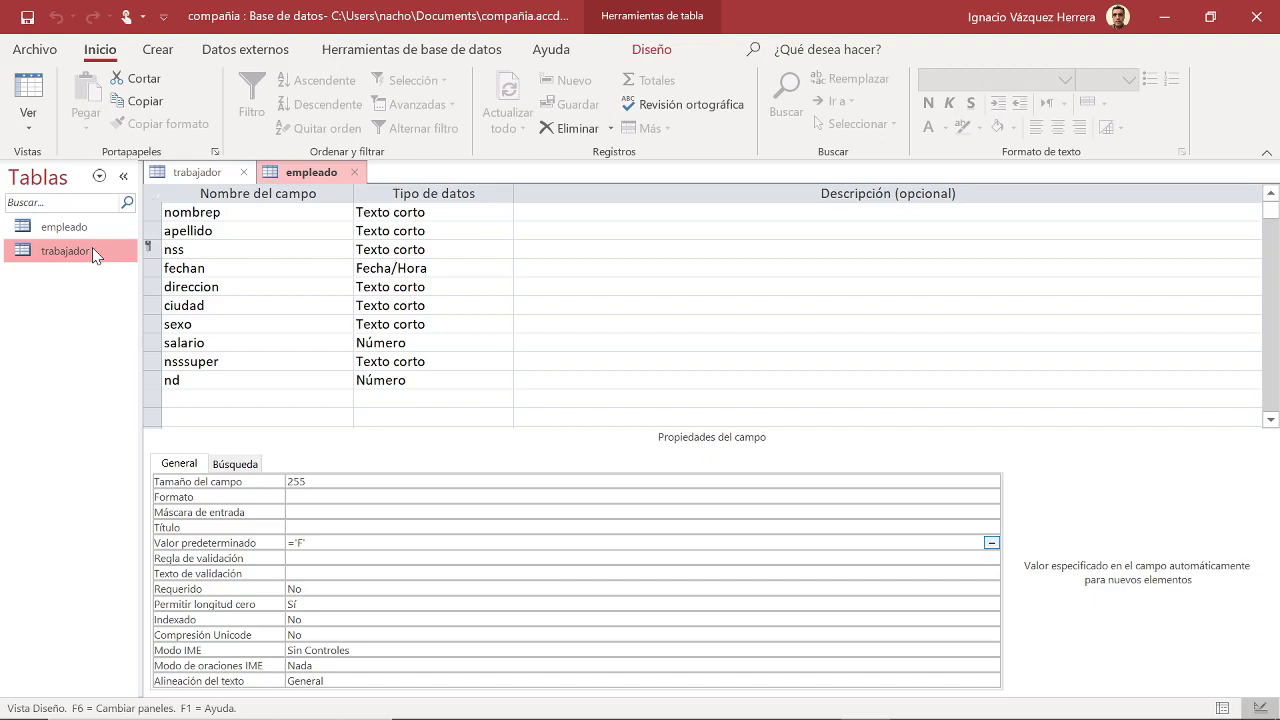
left_click(74, 230)
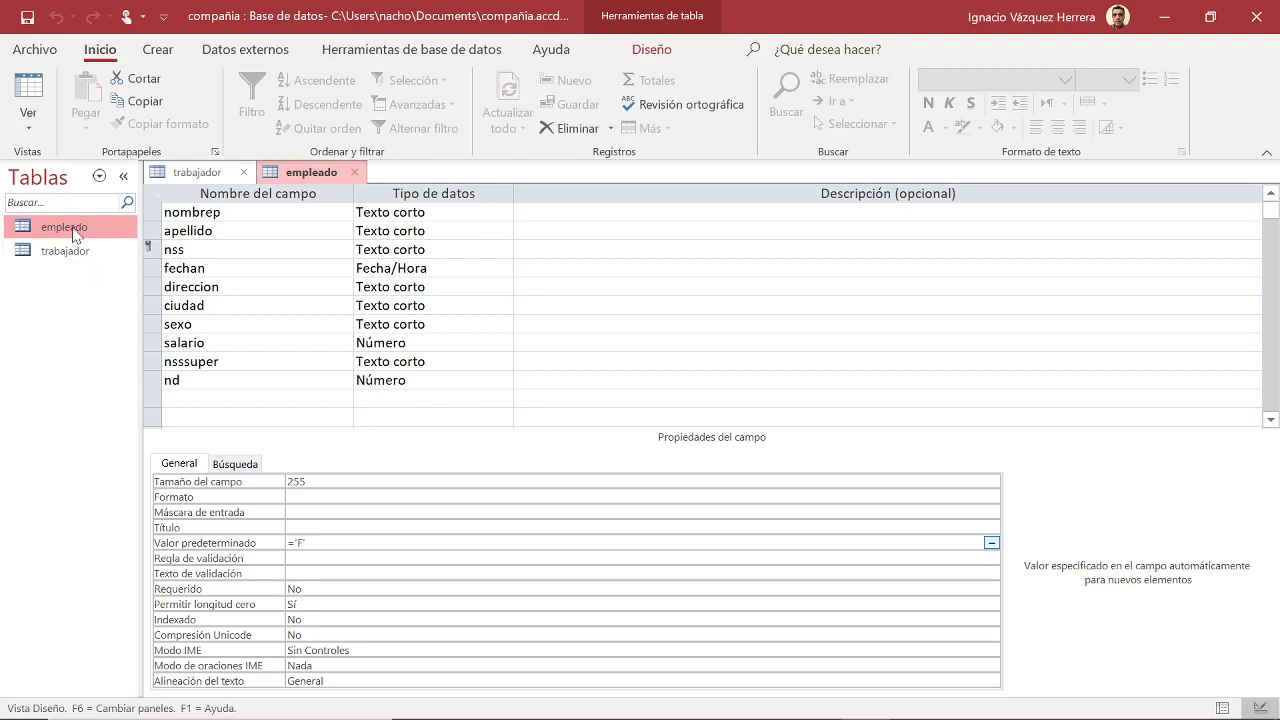
double_click(73, 233)
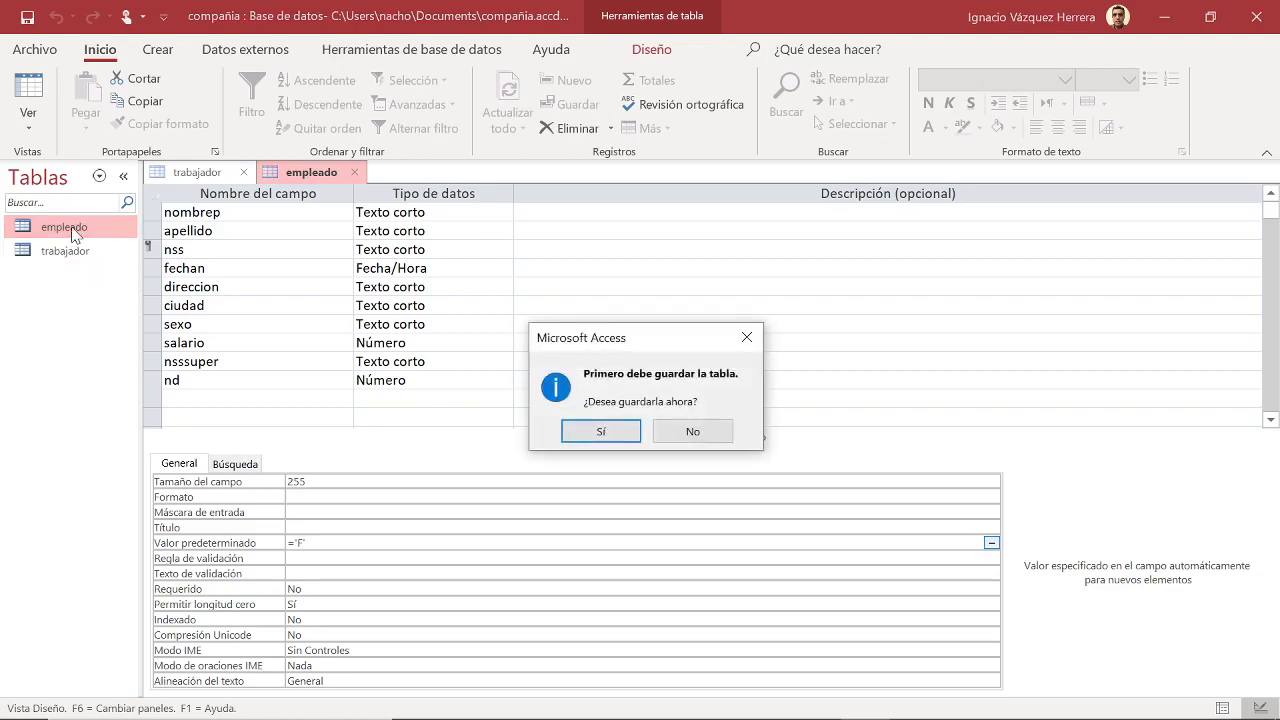
left_click(600, 431)
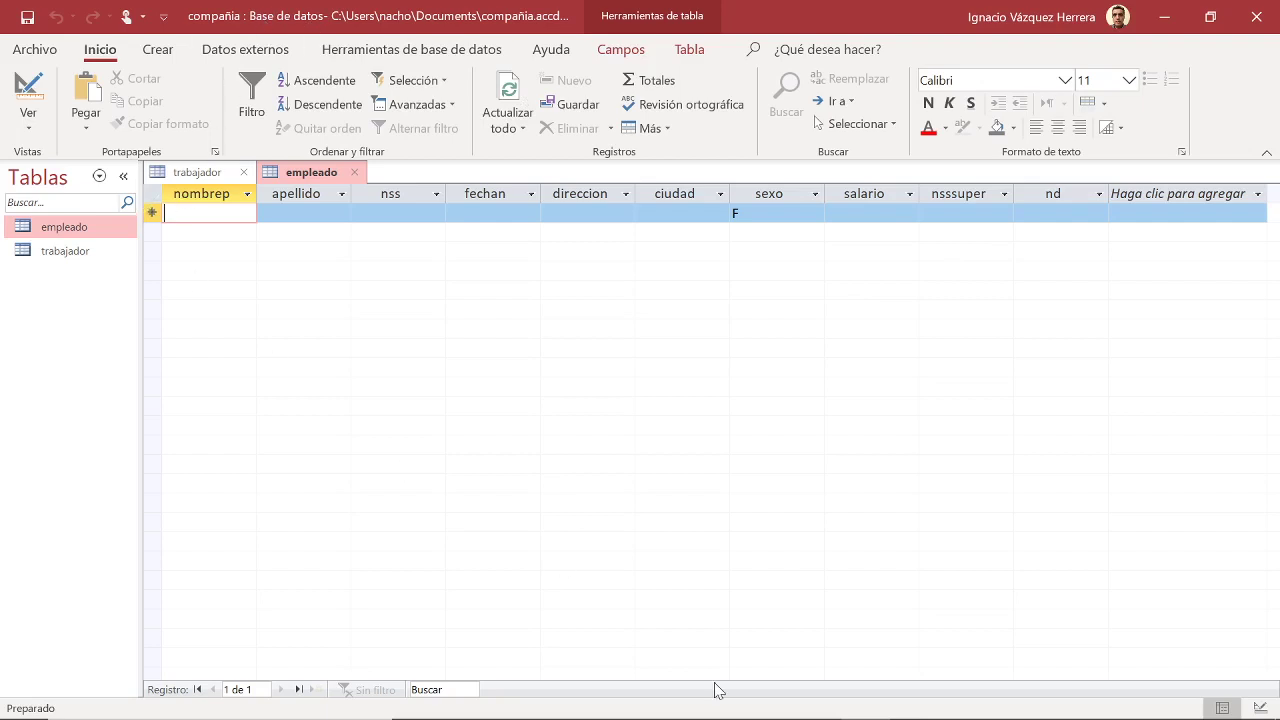
Download the resource "Tabla empleado en formato de Excel" from the Moodle course page in Chrome, and return to Access
mouse_move(716, 717)
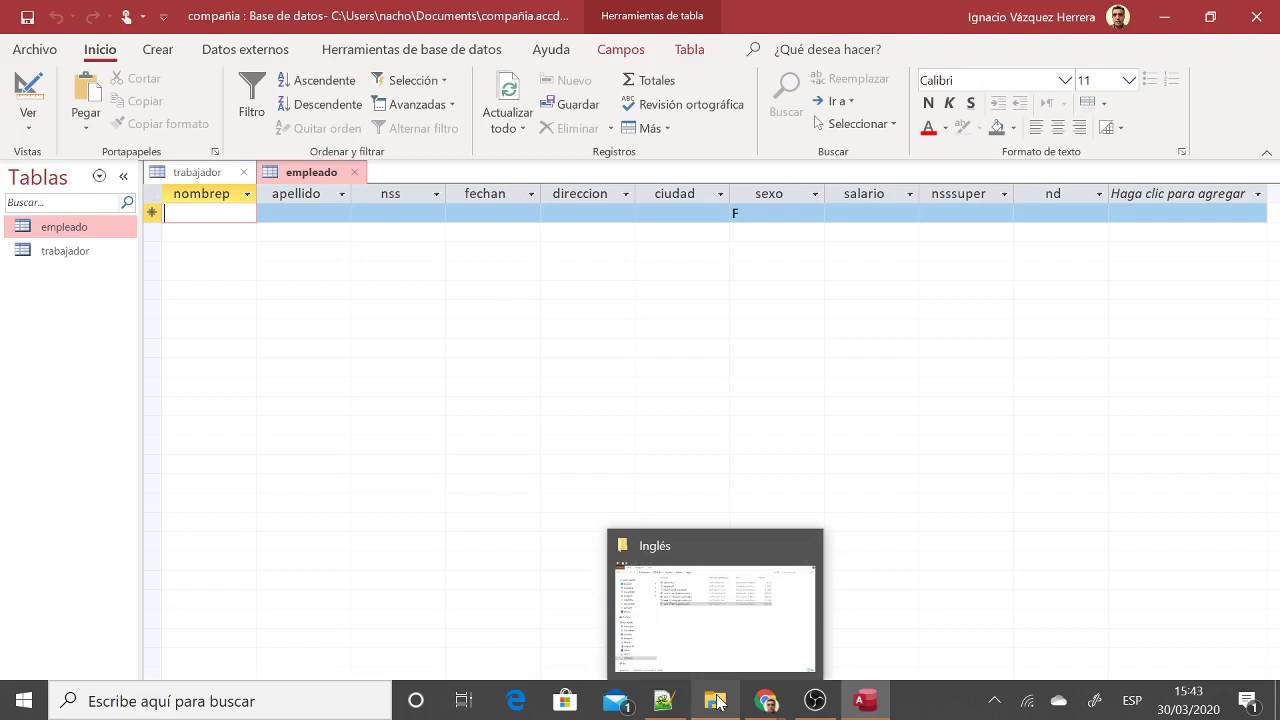
mouse_move(767, 701)
left_click(655, 610)
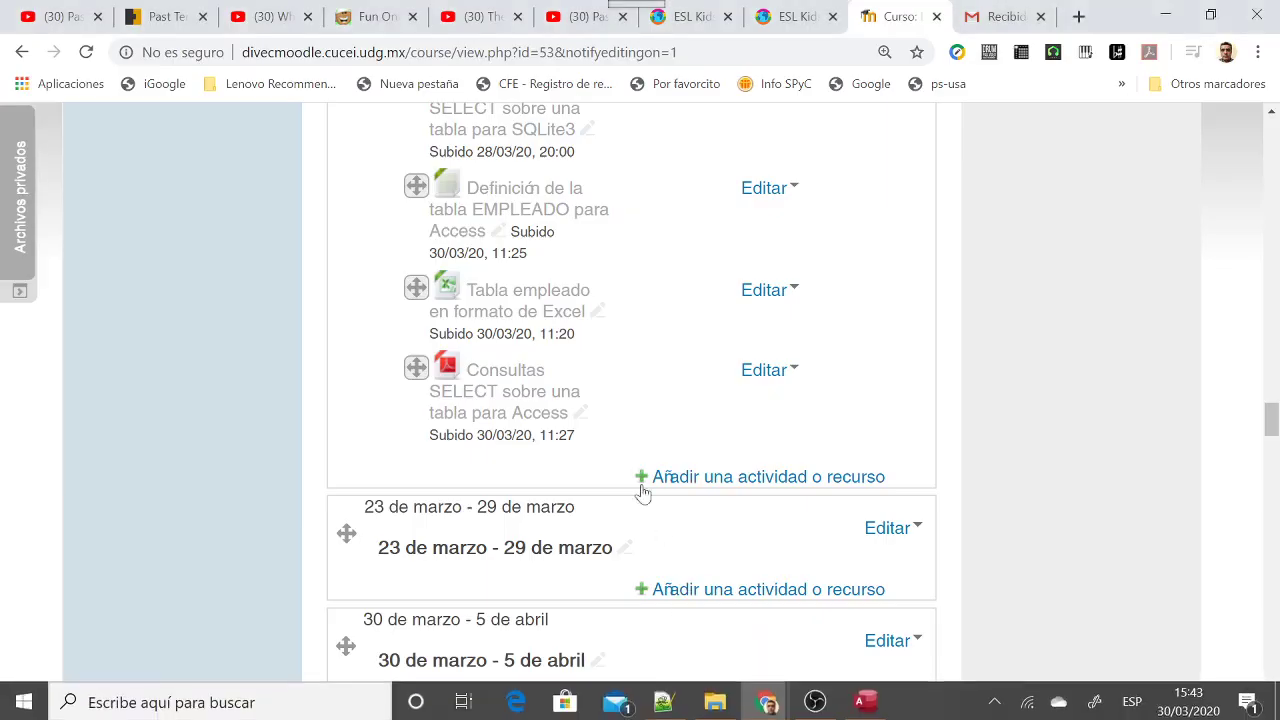
left_click(558, 302)
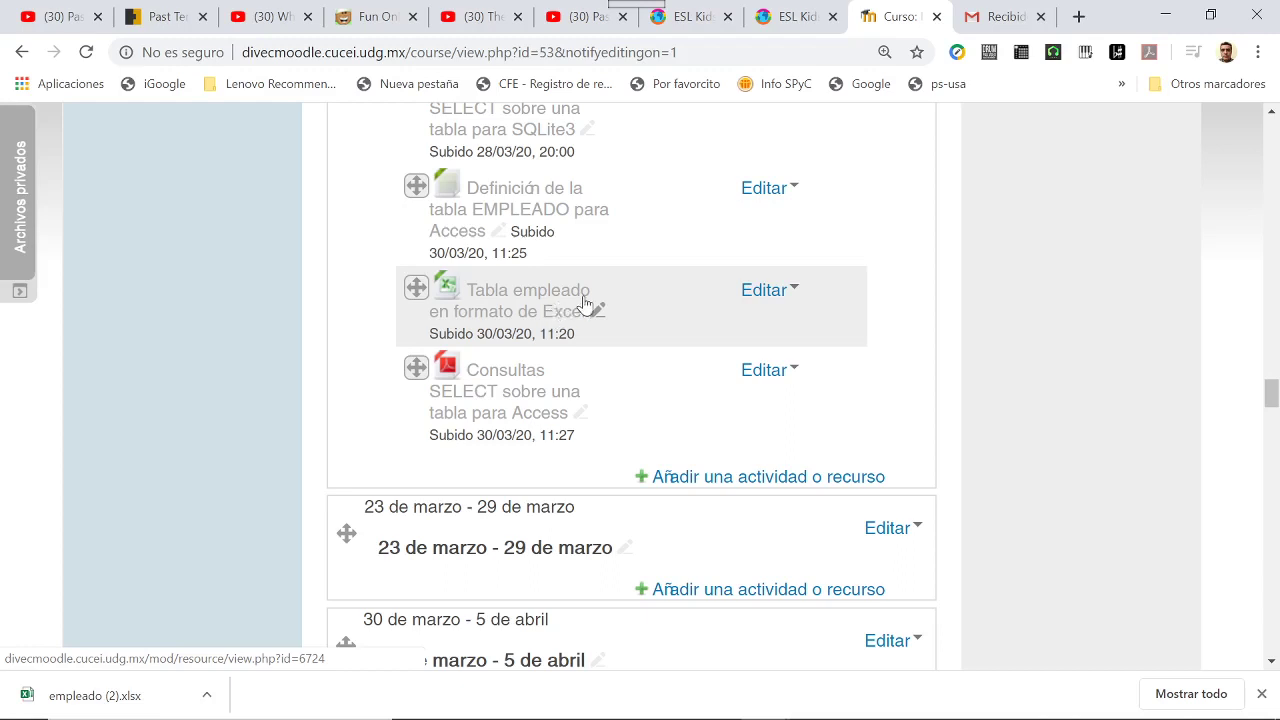
left_click(212, 695)
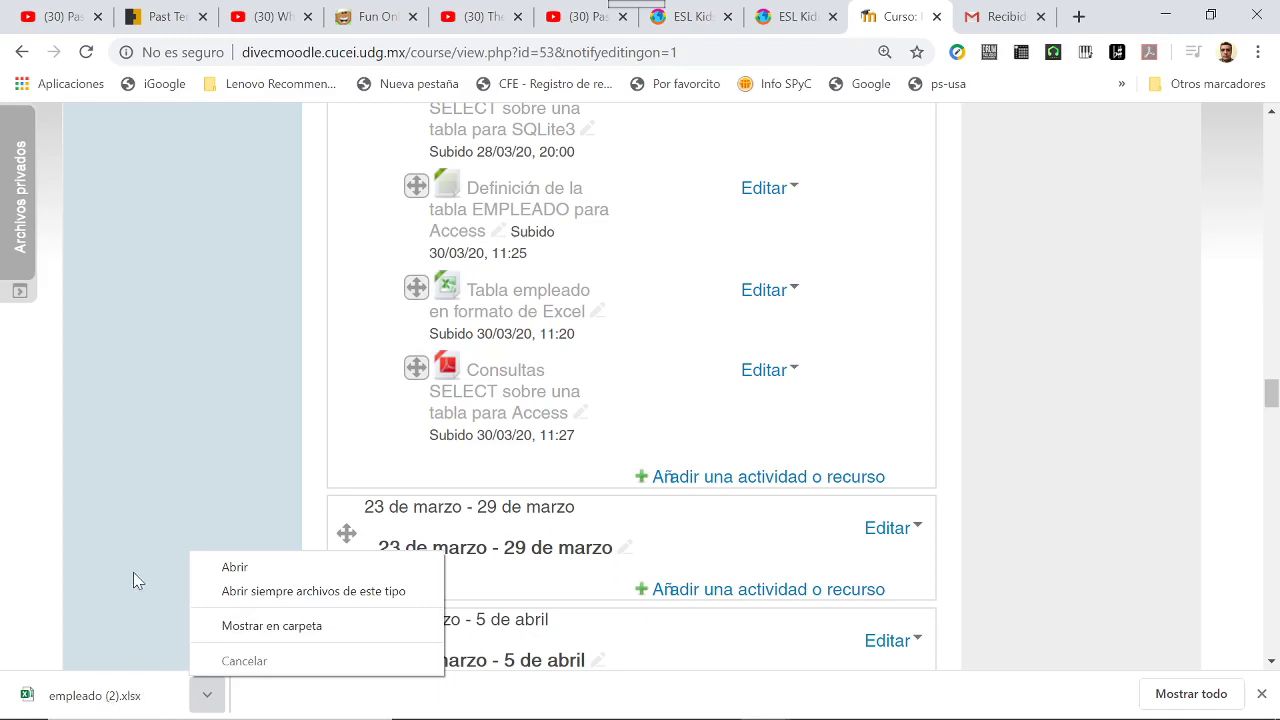
left_click(192, 510)
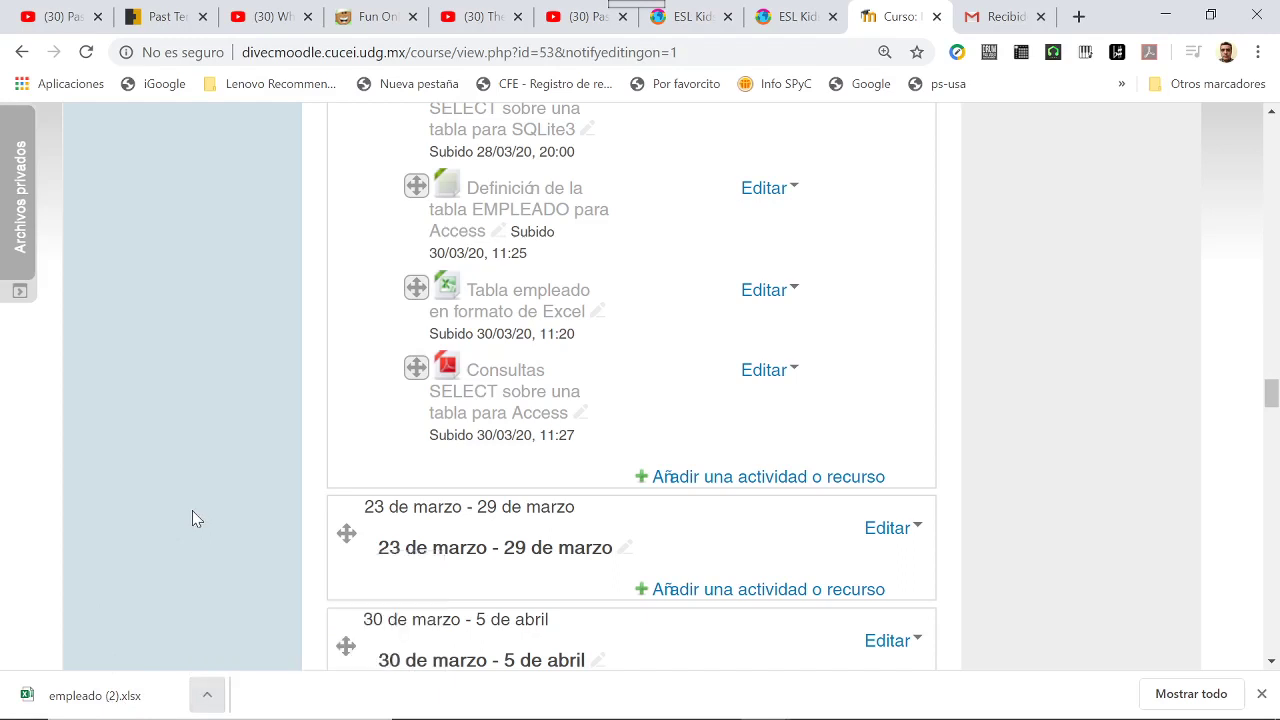
mouse_move(835, 683)
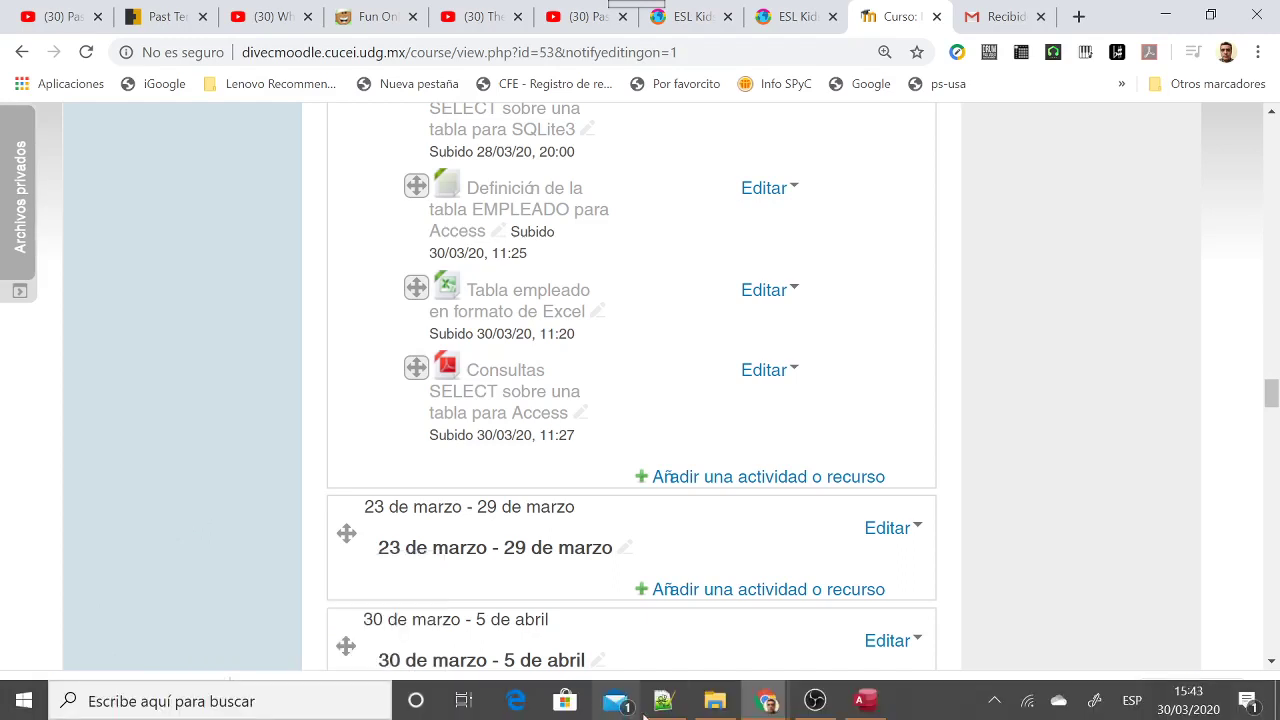
left_click(865, 700)
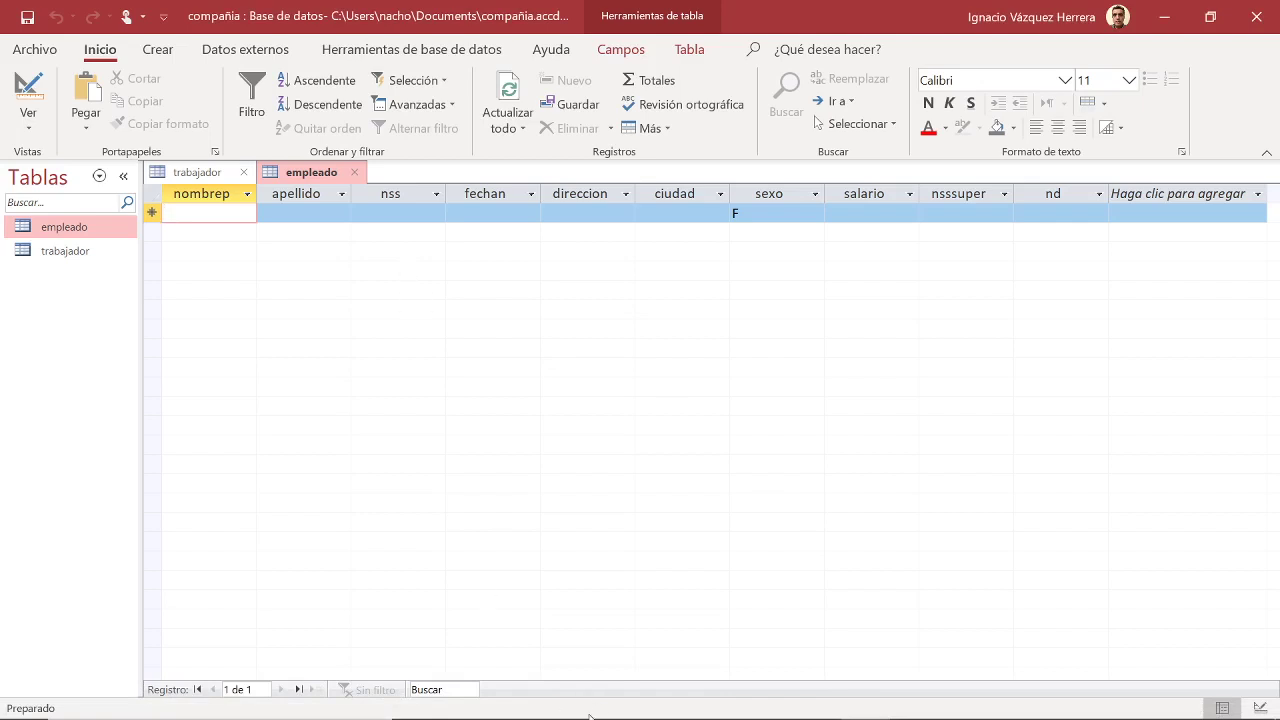
Open empleado.xlsx from the Descargas folder in File Explorer and examine its employee records in Excel
mouse_move(590, 717)
left_click(714, 702)
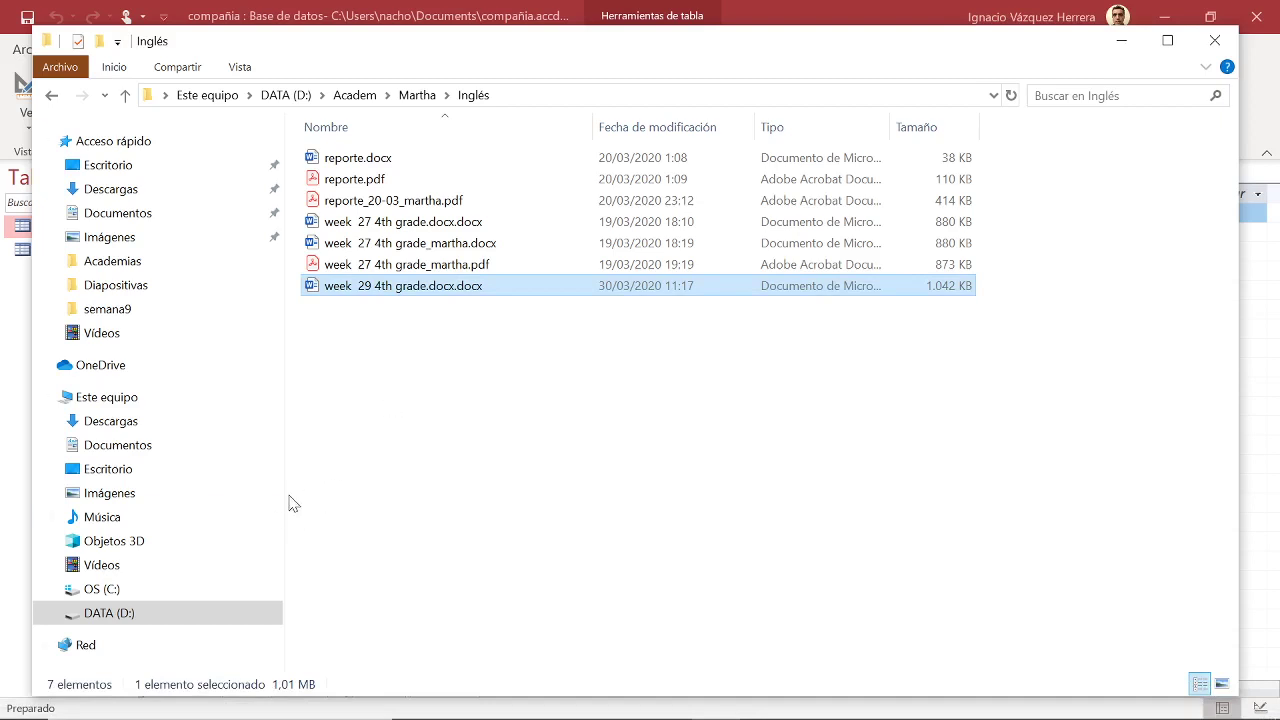
left_click(104, 193)
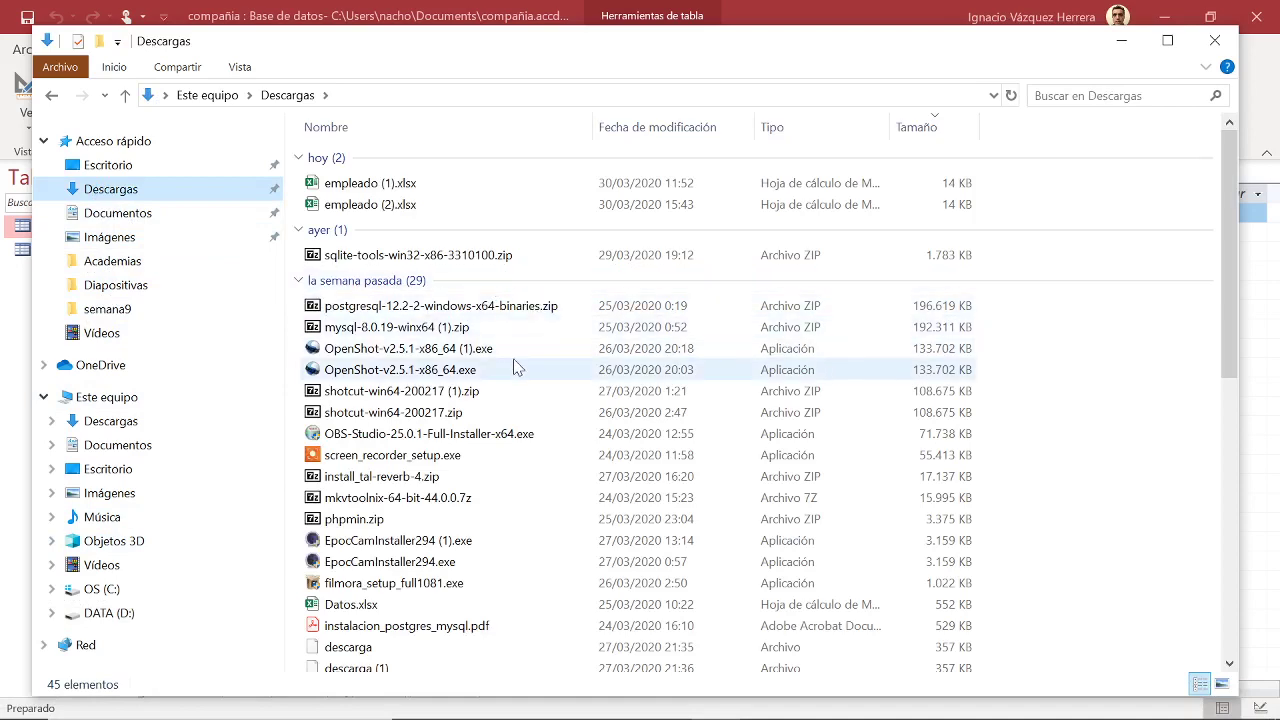
scroll(514, 367, "down", 3)
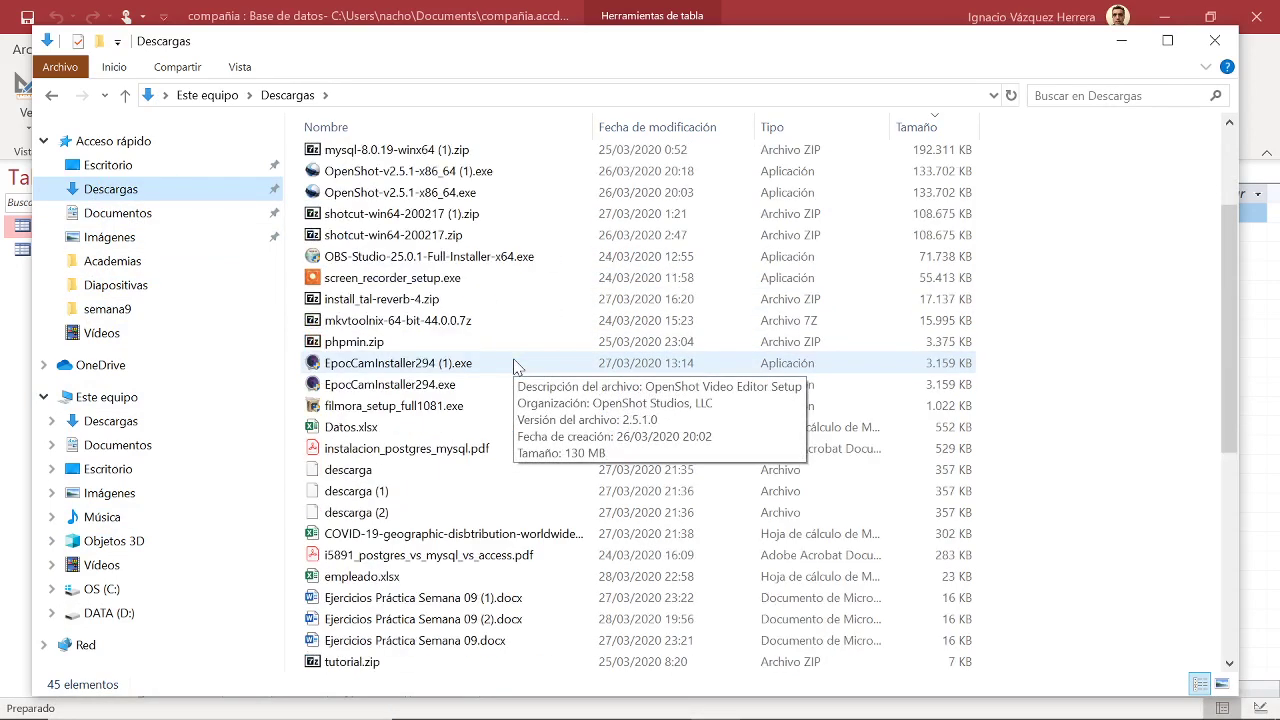
left_click(357, 584)
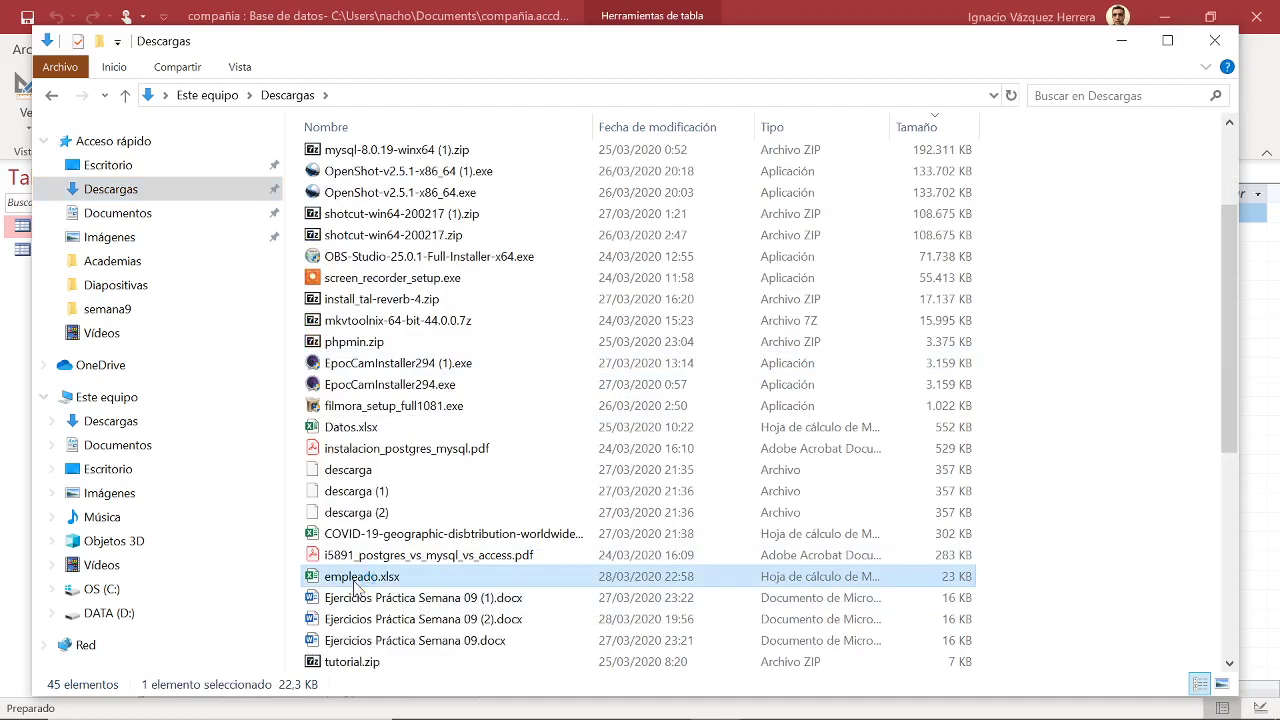
double_click(357, 584)
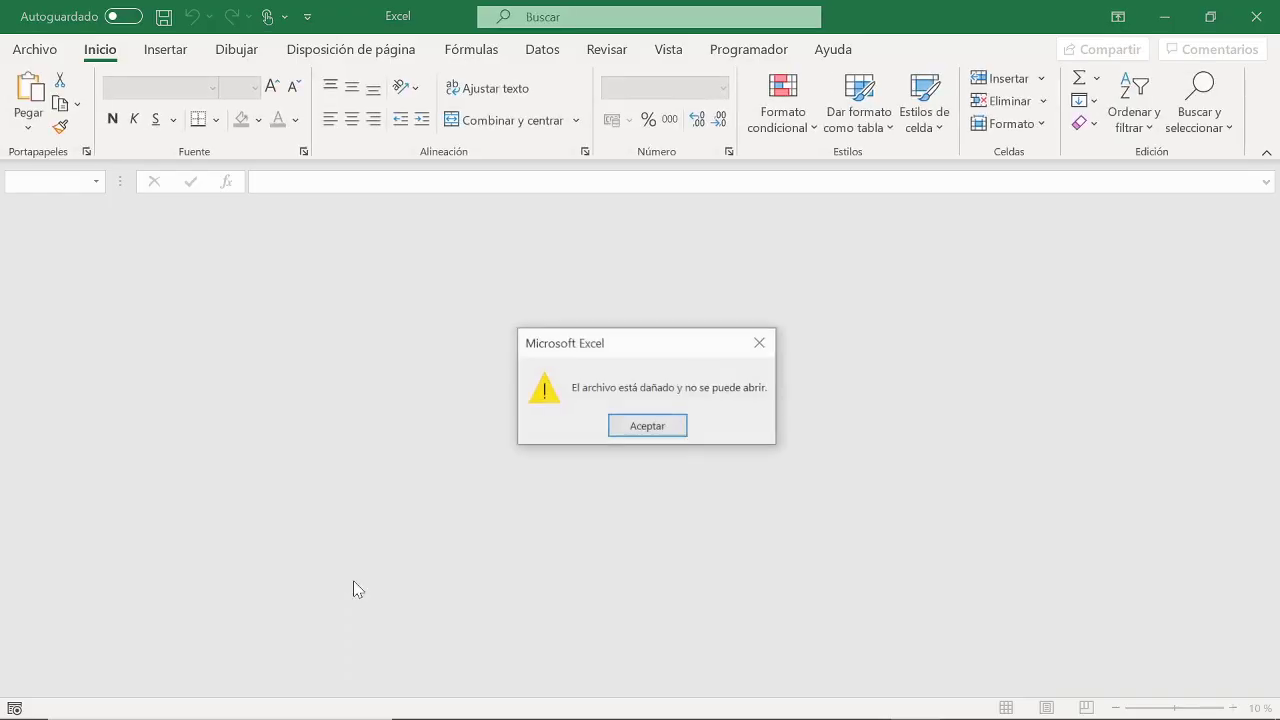
left_click(654, 428)
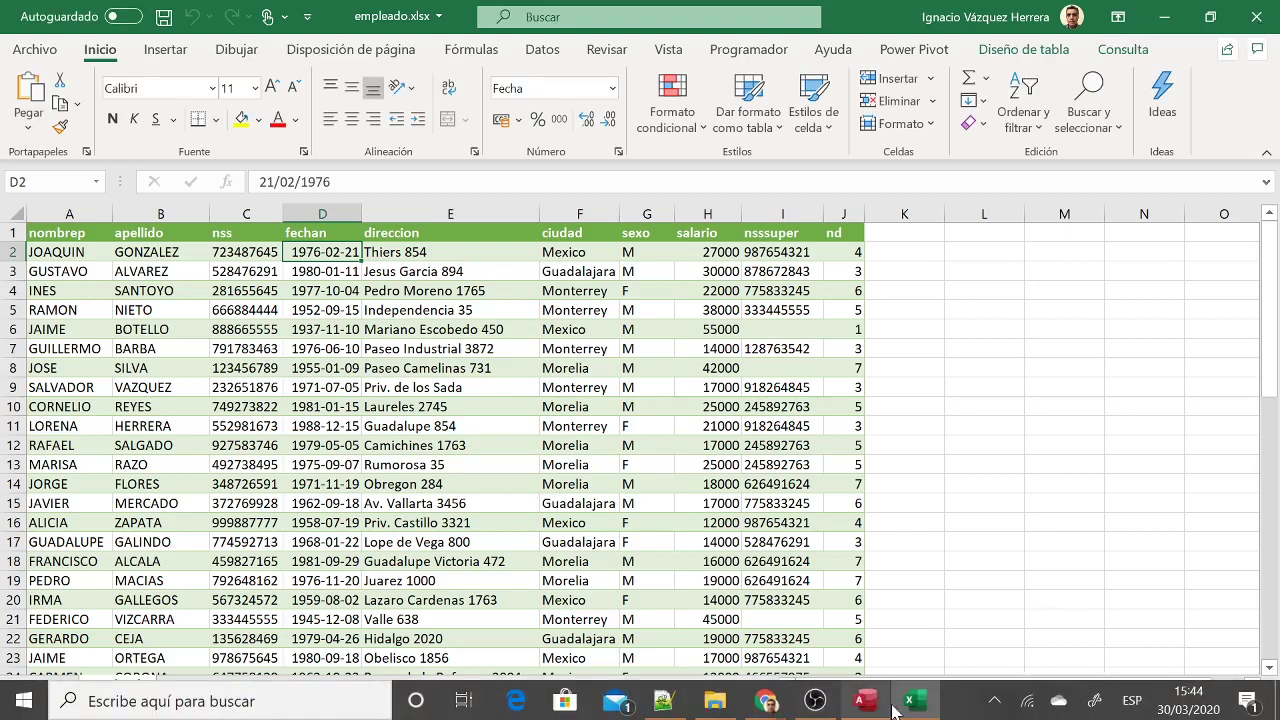
Close the empleado.xlsx workbook in Excel and return to the Descargas folder
left_click(912, 703)
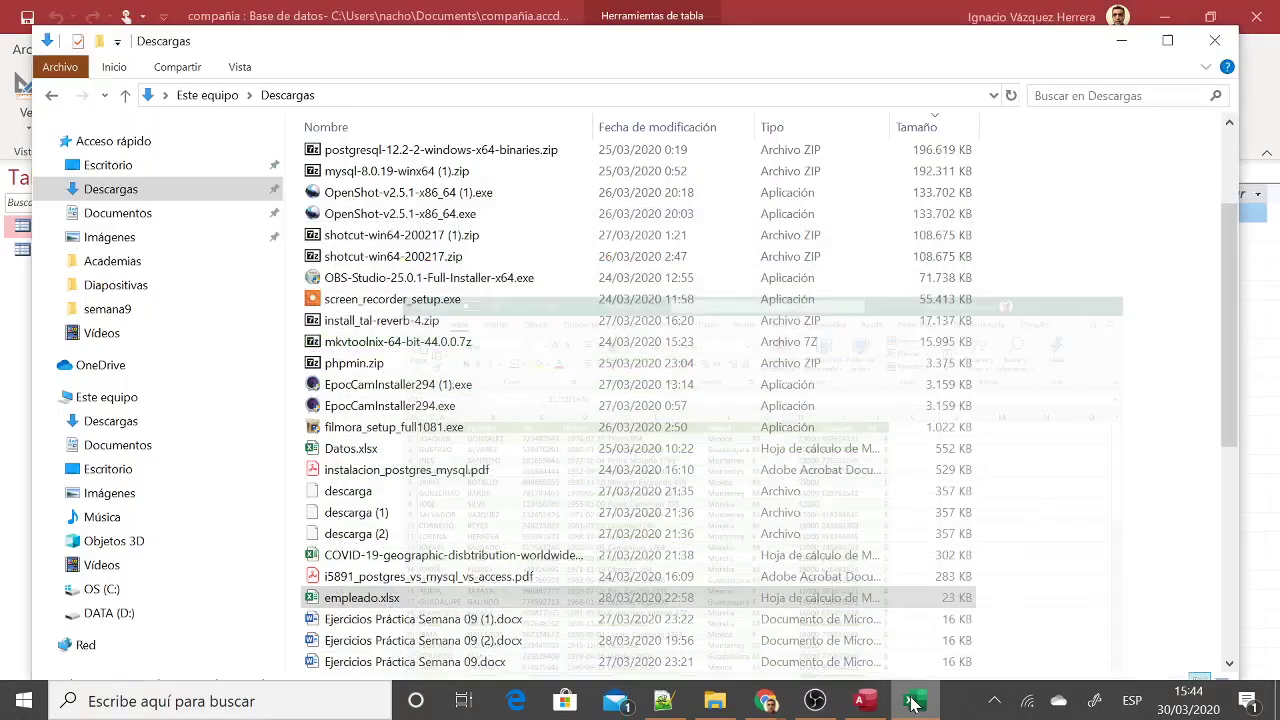
left_click(912, 703)
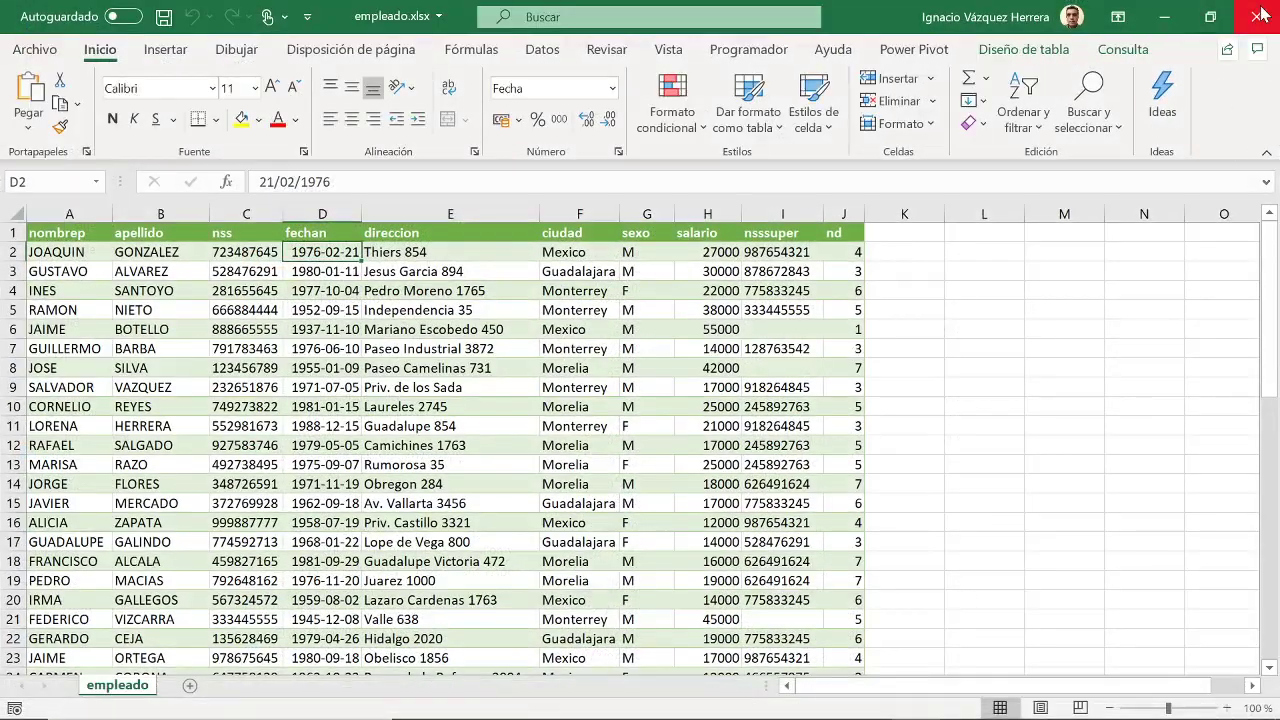
left_click(1258, 16)
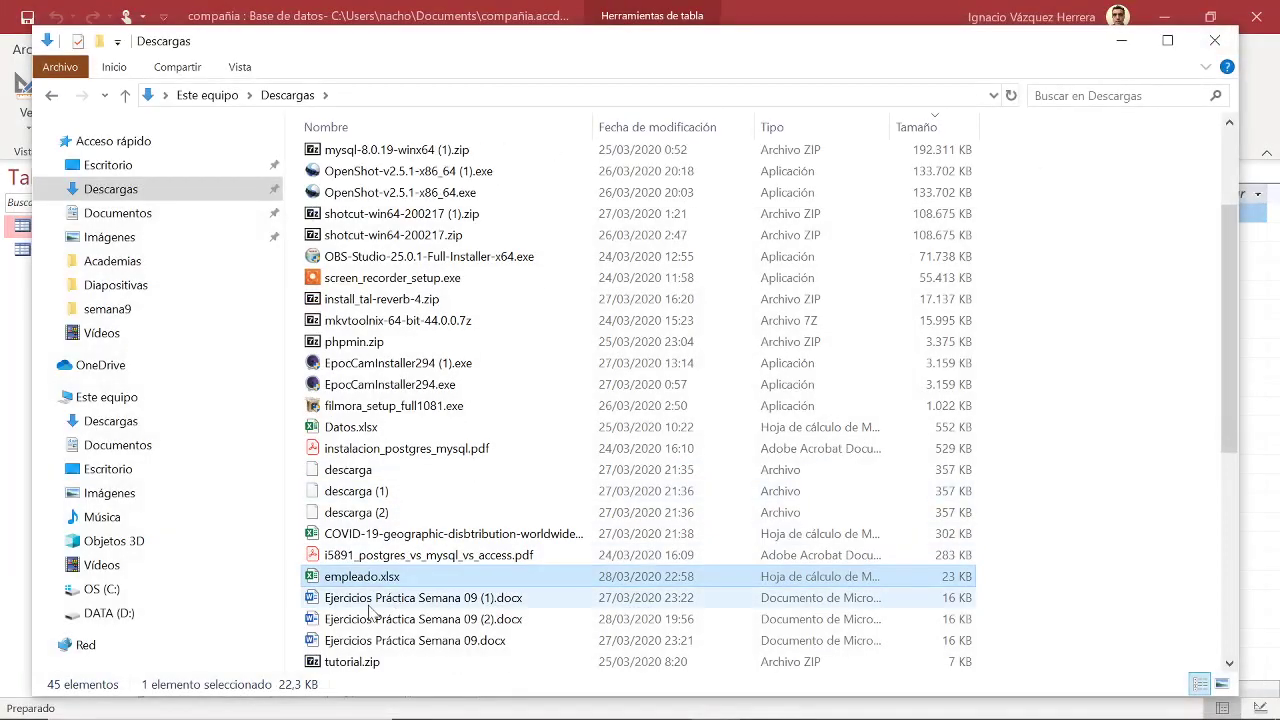
Open empleado (1).xlsx from the Descargas folder in Excel, examine its columns and employee records, and return to Access
scroll(520, 525, "up", 2)
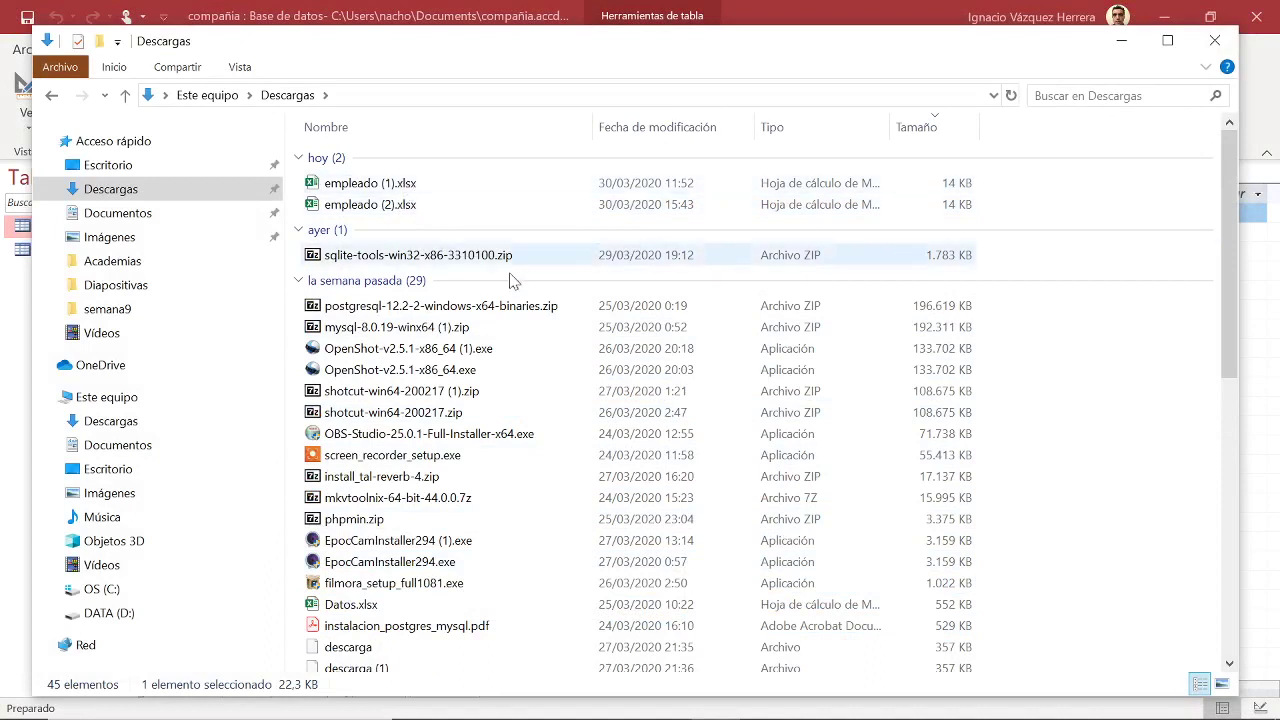
left_click(398, 188)
double_click(398, 188)
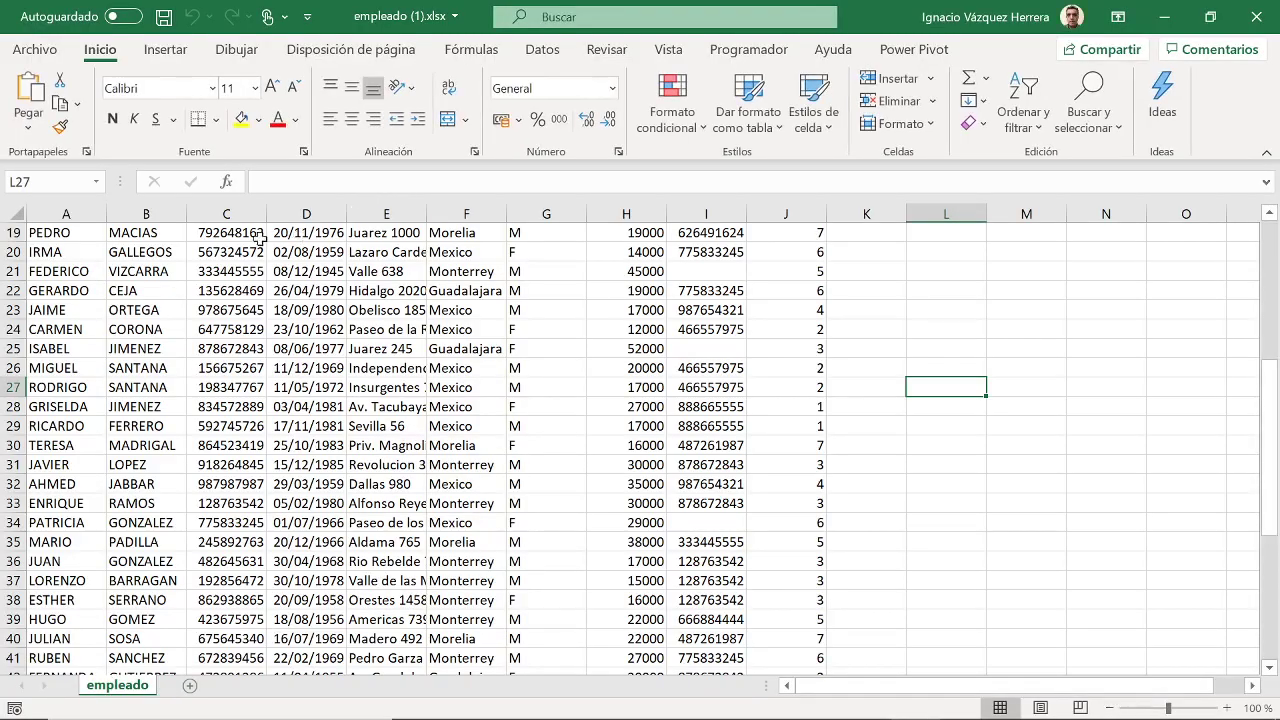
scroll(490, 587, "up", 2)
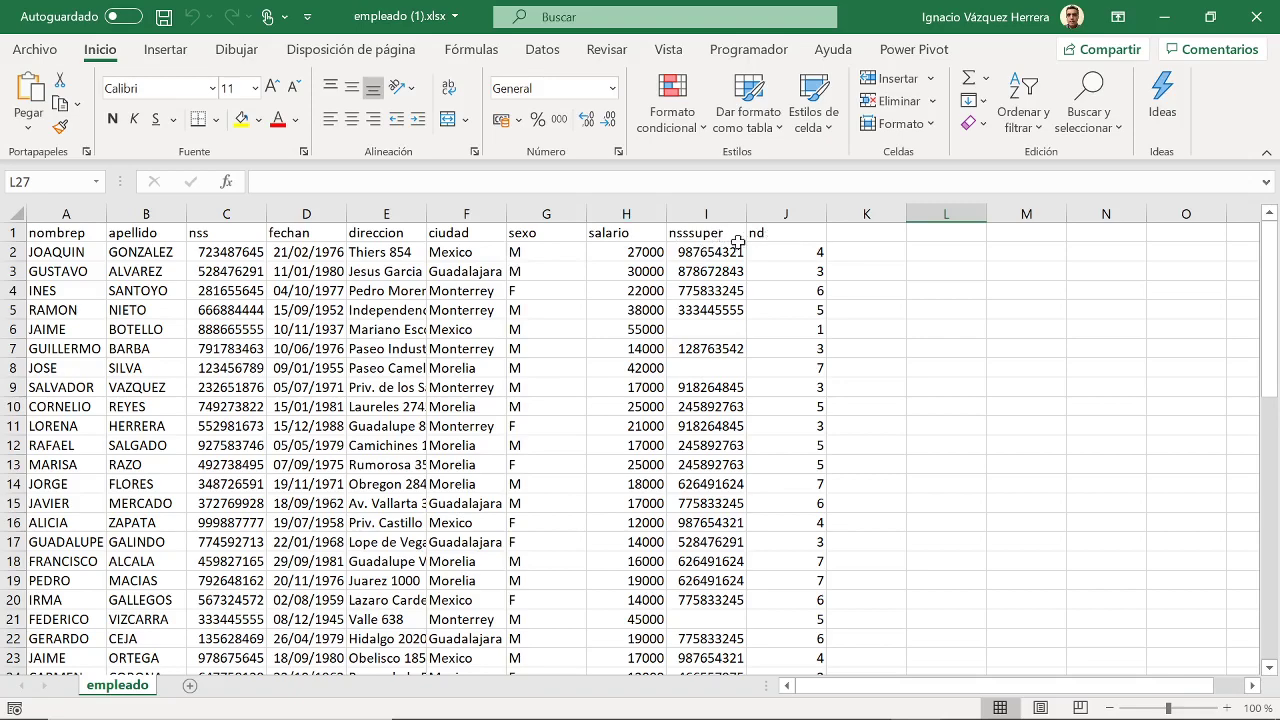
scroll(486, 328, "down", 9)
scroll(579, 358, "down", 6)
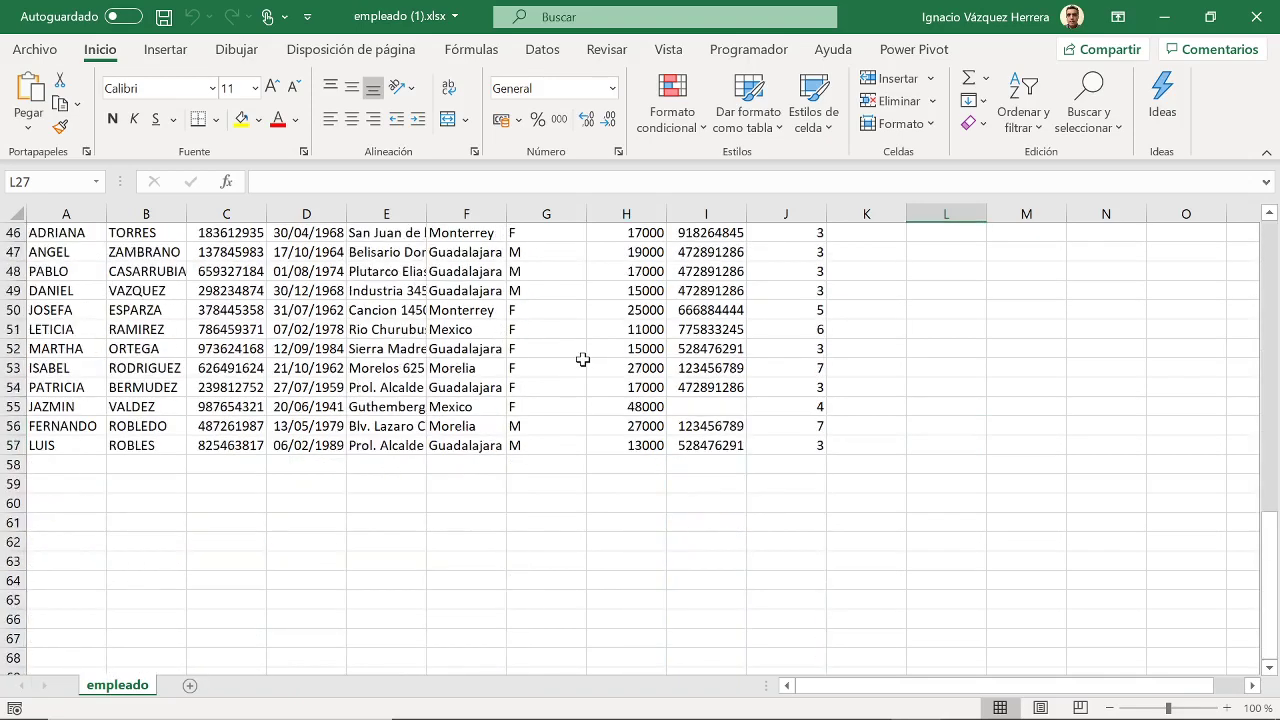
scroll(585, 357, "up", 7)
scroll(585, 357, "up", 8)
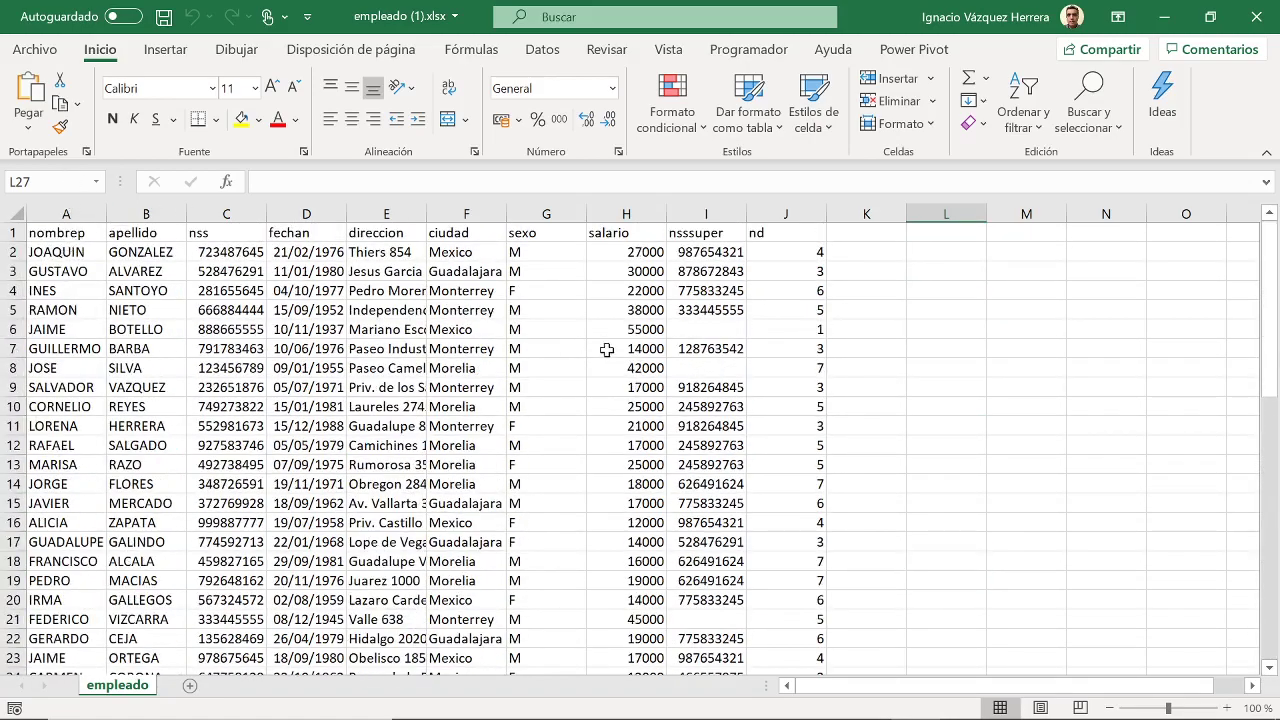
scroll(609, 340, "down", 4)
scroll(609, 340, "up", 4)
left_click(875, 705)
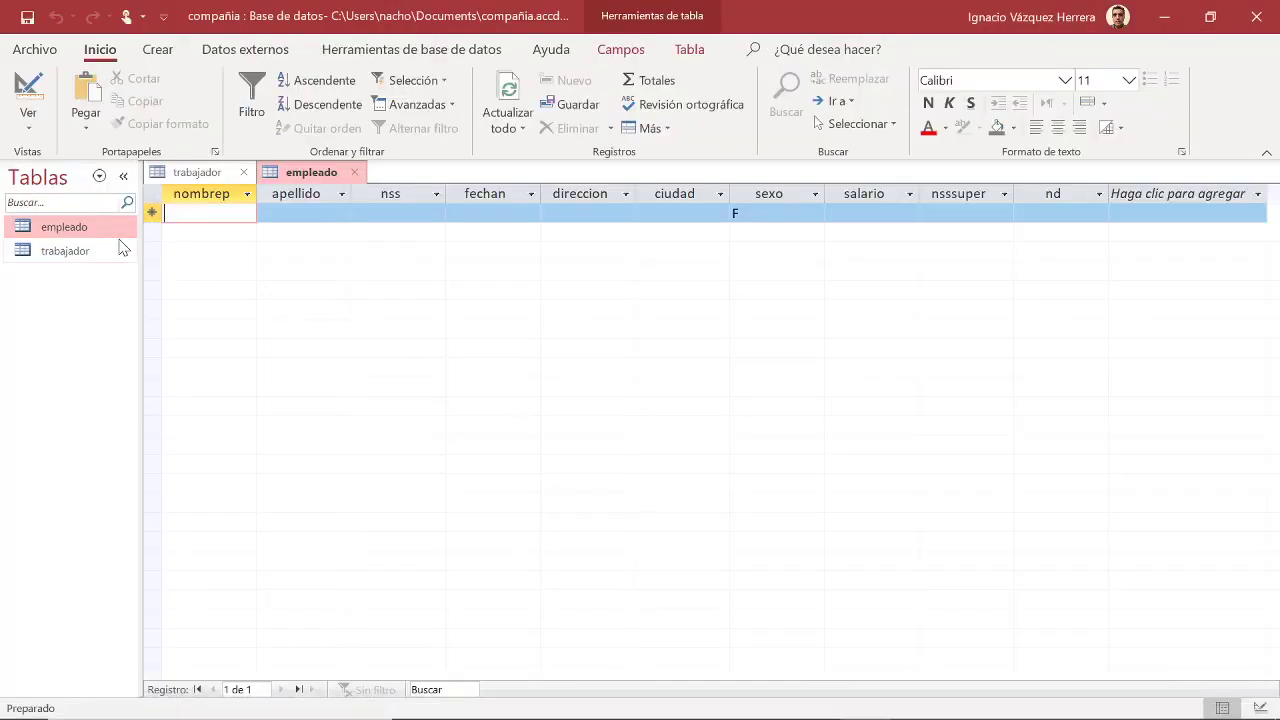
Start an Excel import from the empleado table and choose empleado (2).xlsx in Descargas as the data source
left_click(93, 232)
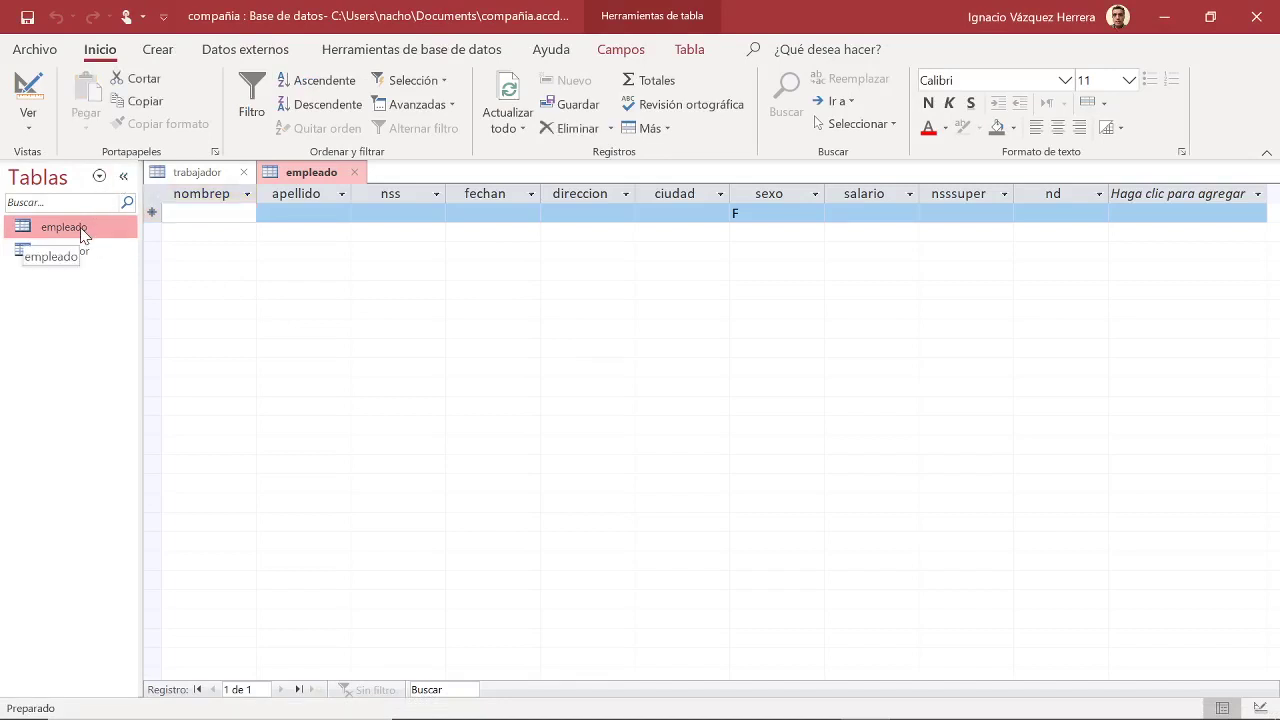
right_click(83, 234)
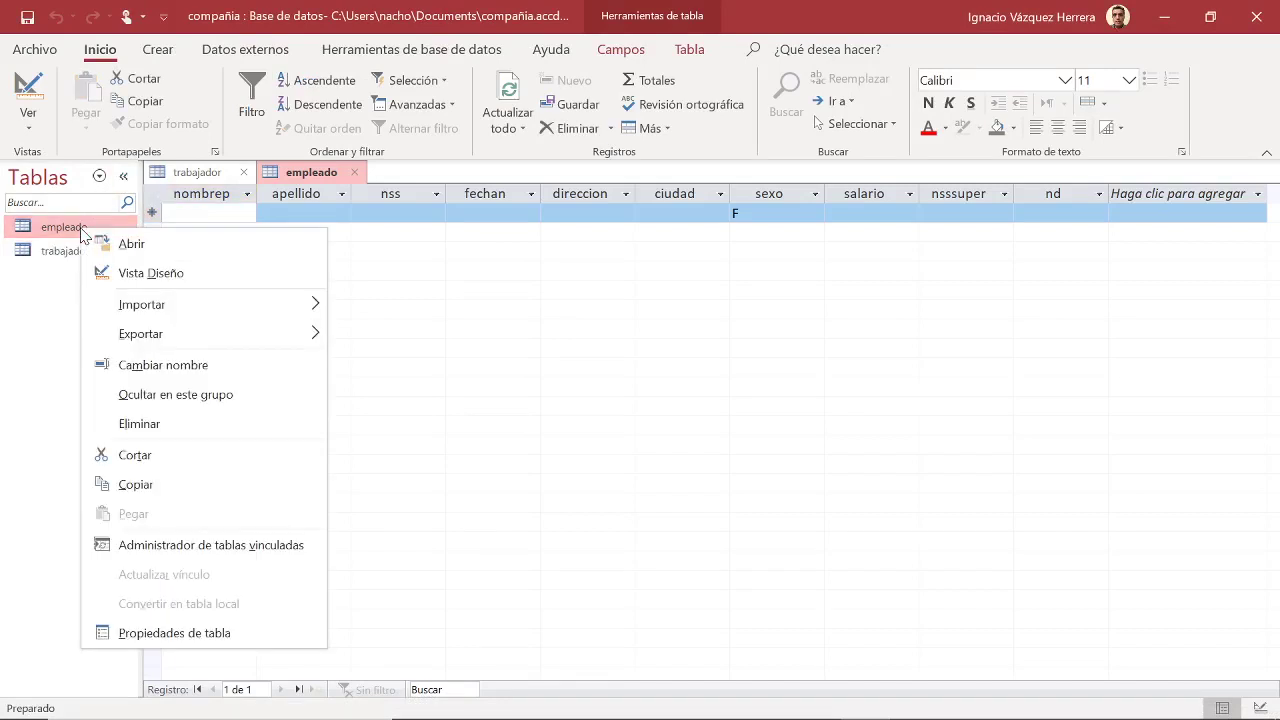
right_click(64, 231)
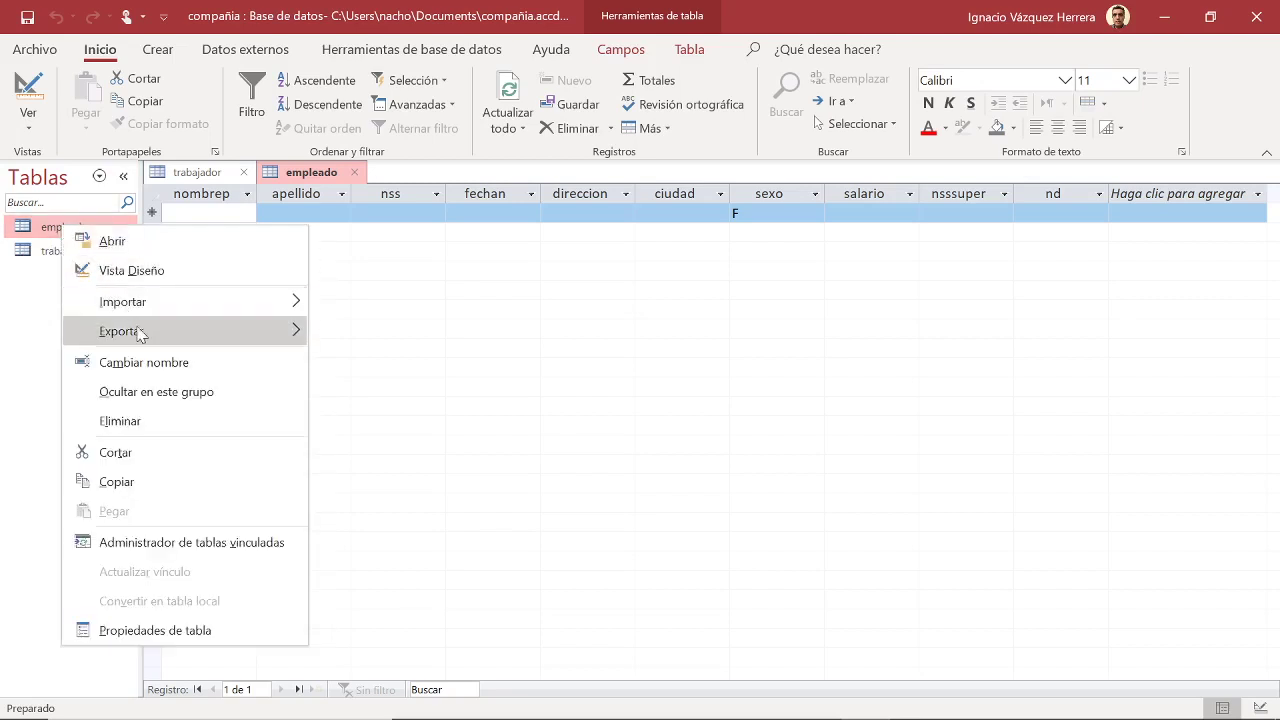
mouse_move(139, 315)
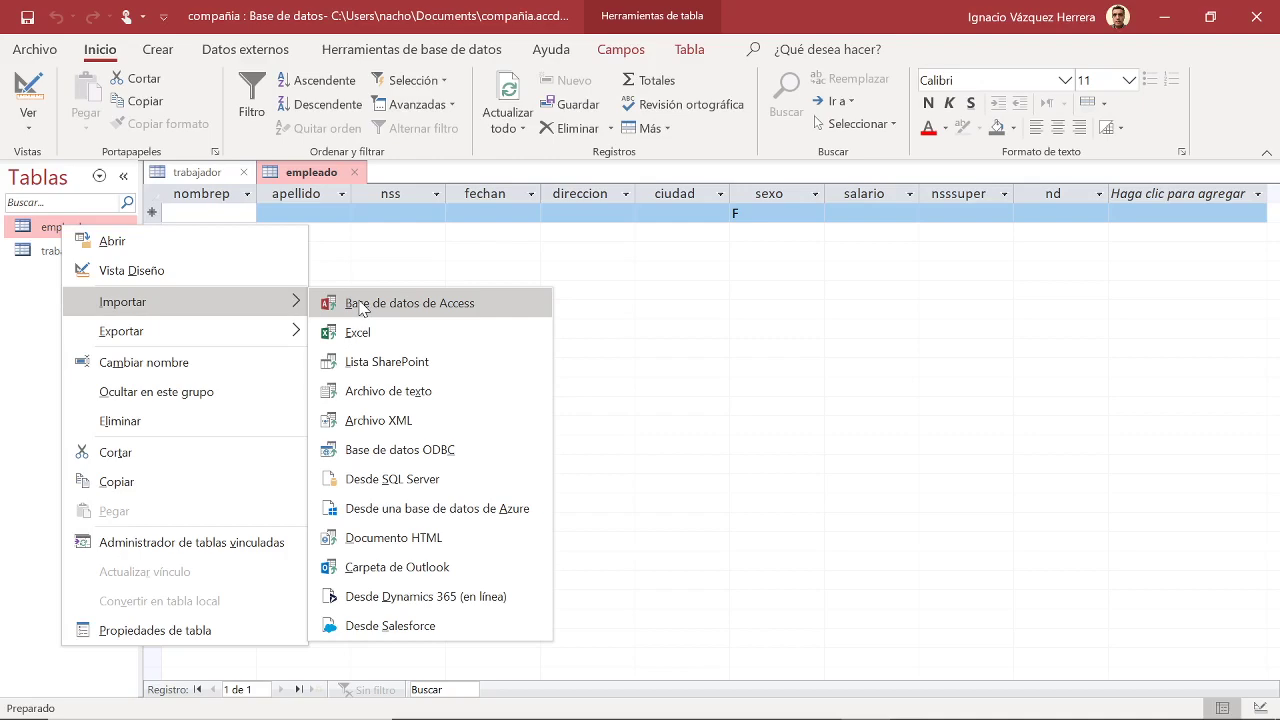
left_click(376, 342)
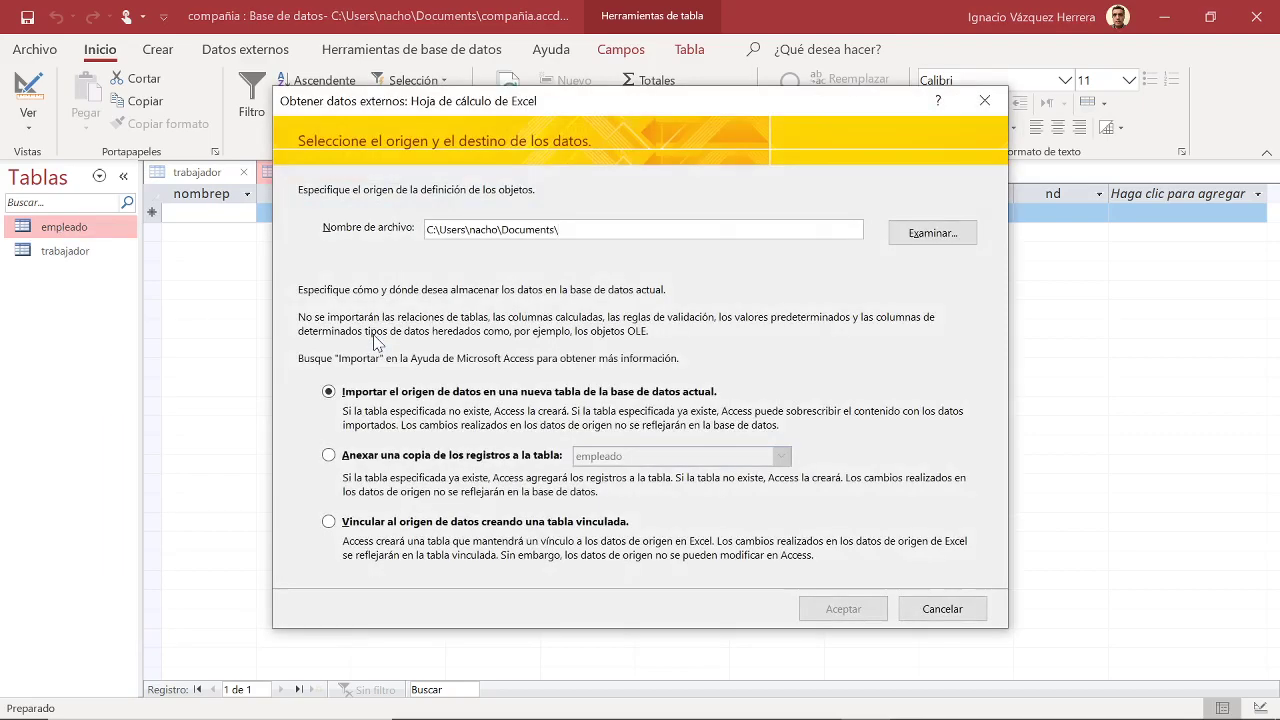
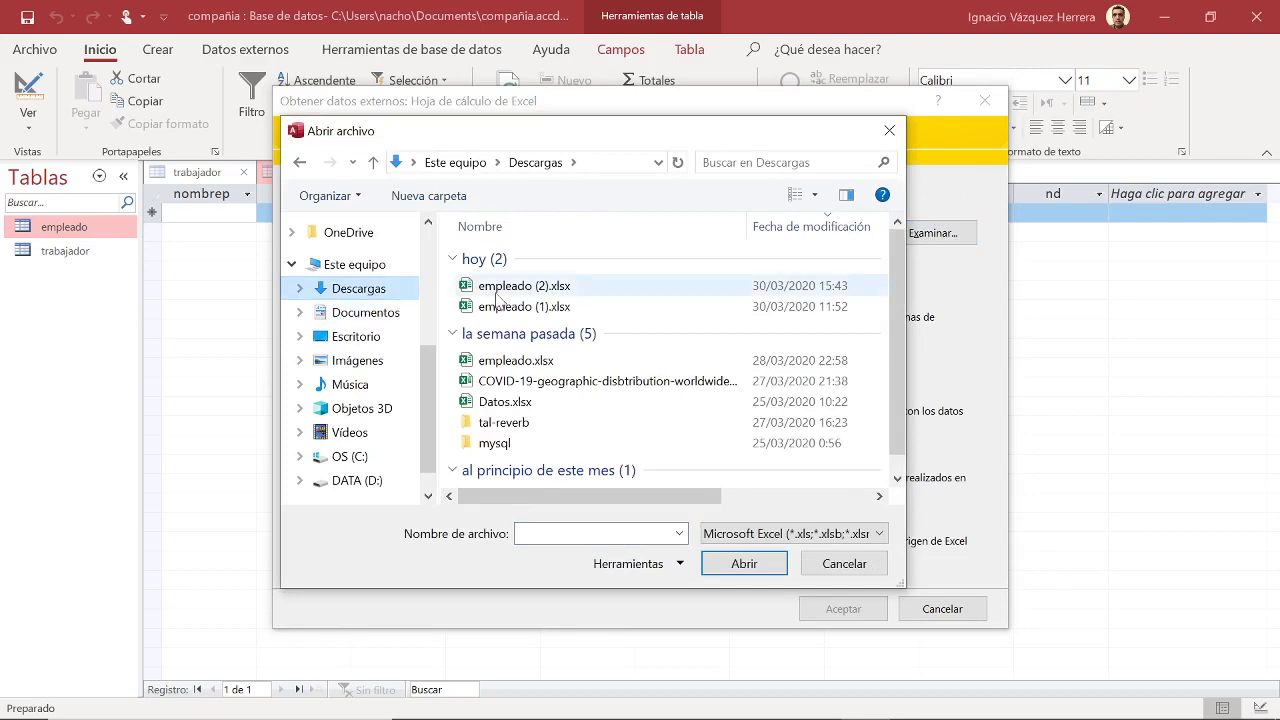
left_click(534, 292)
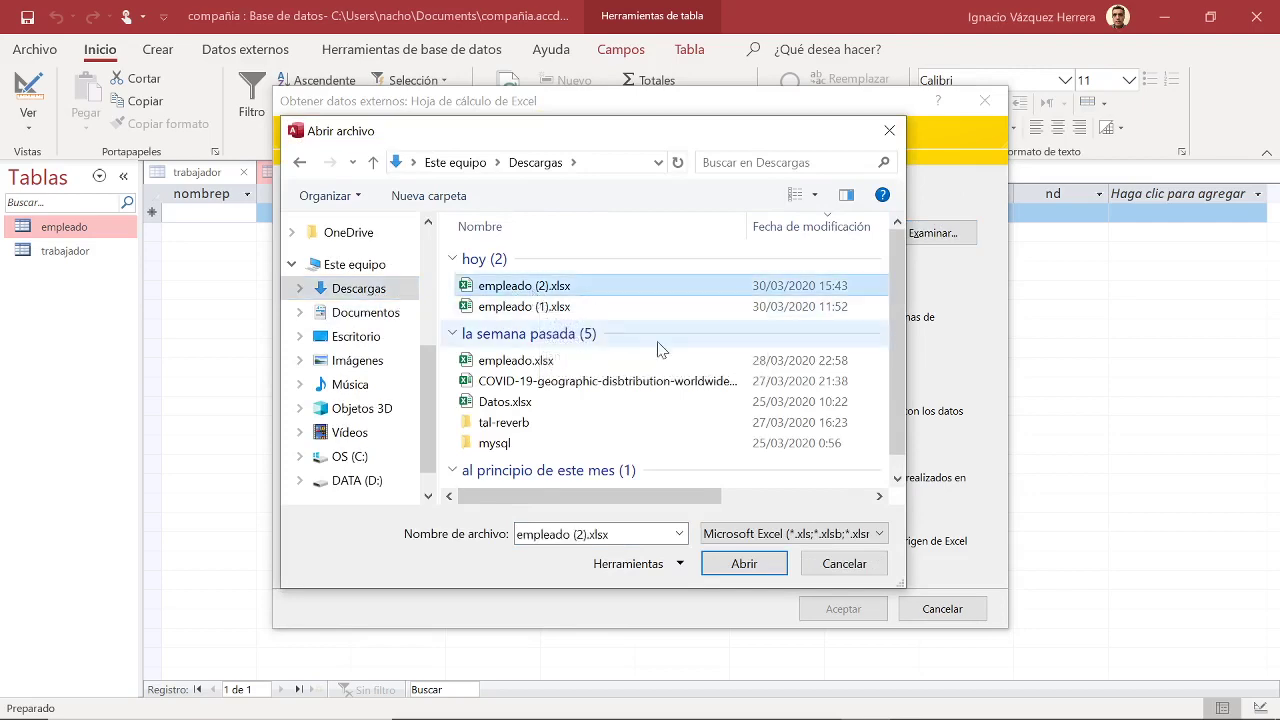
left_click(742, 566)
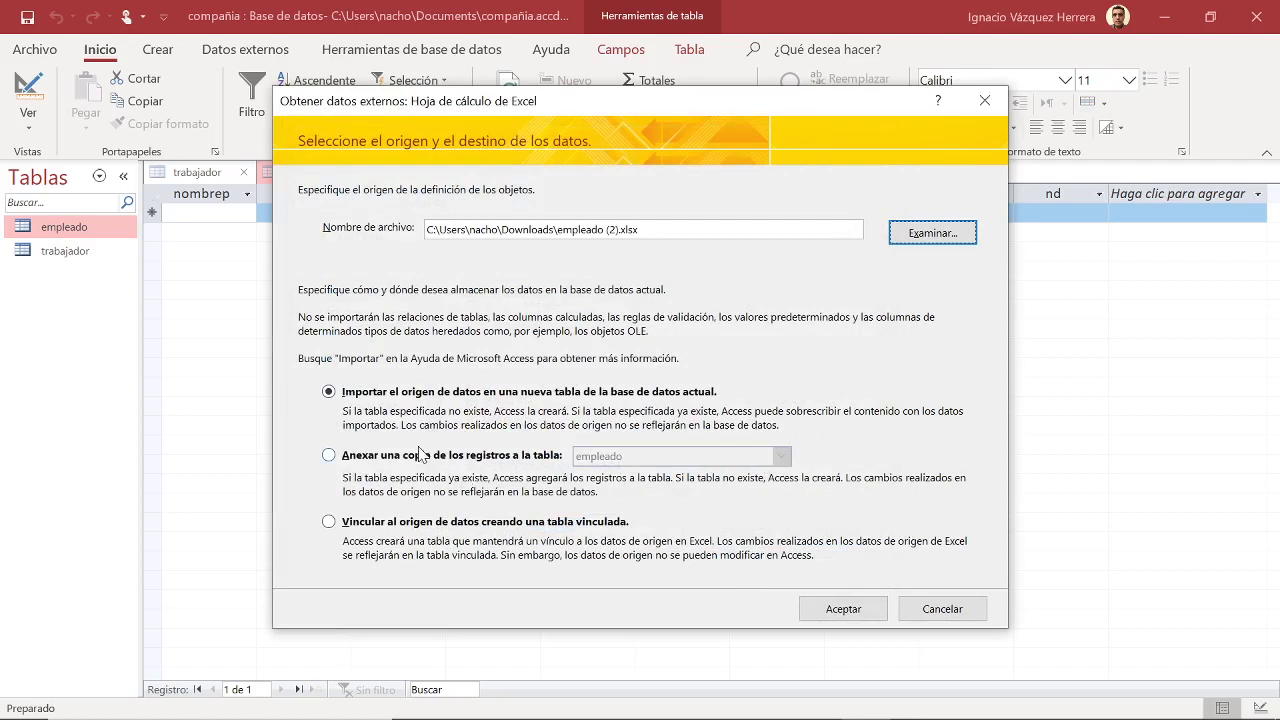
Set the import to append a copy of the records to empleado, saving and closing the open table and allowing the wizard to open
left_click(337, 460)
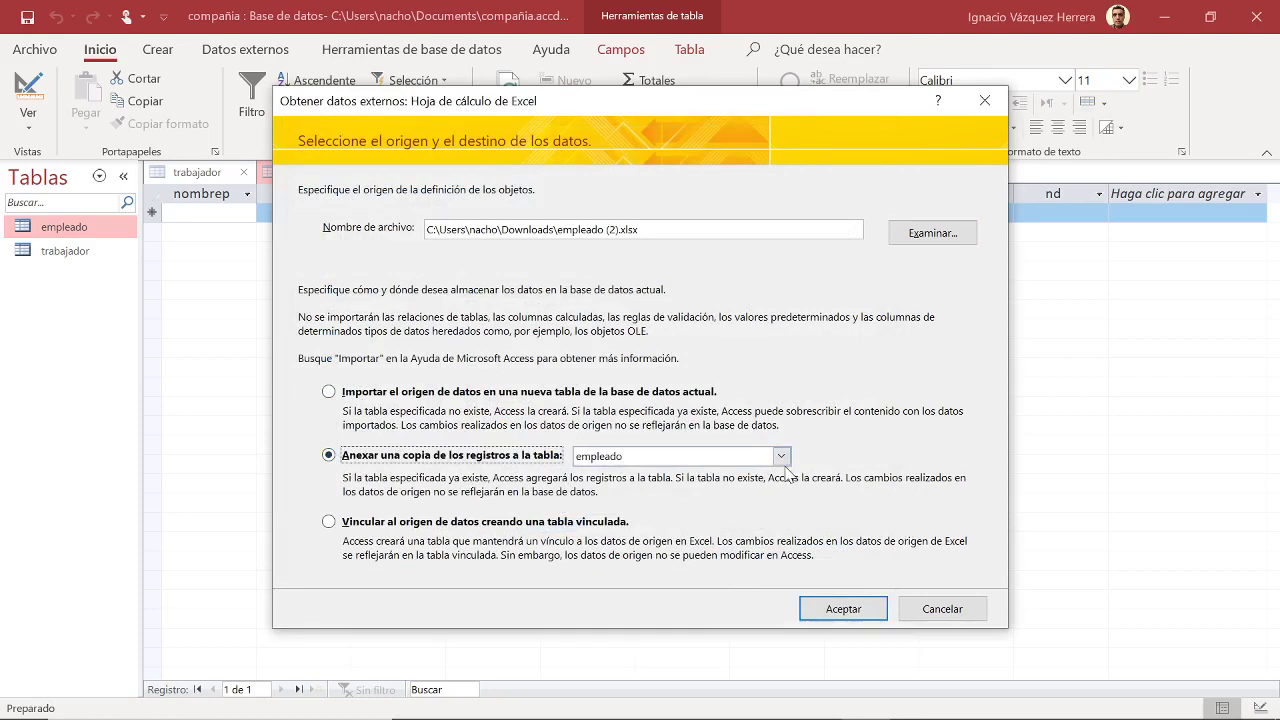
left_click(843, 609)
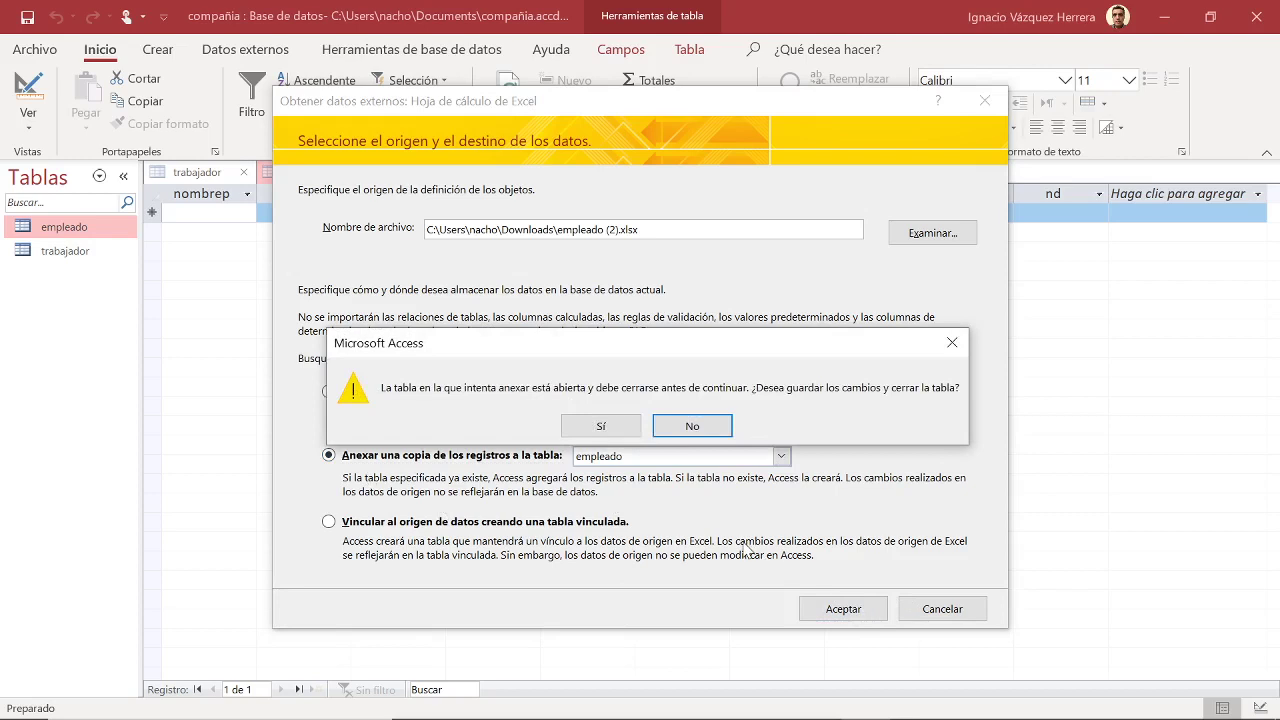
left_click(626, 427)
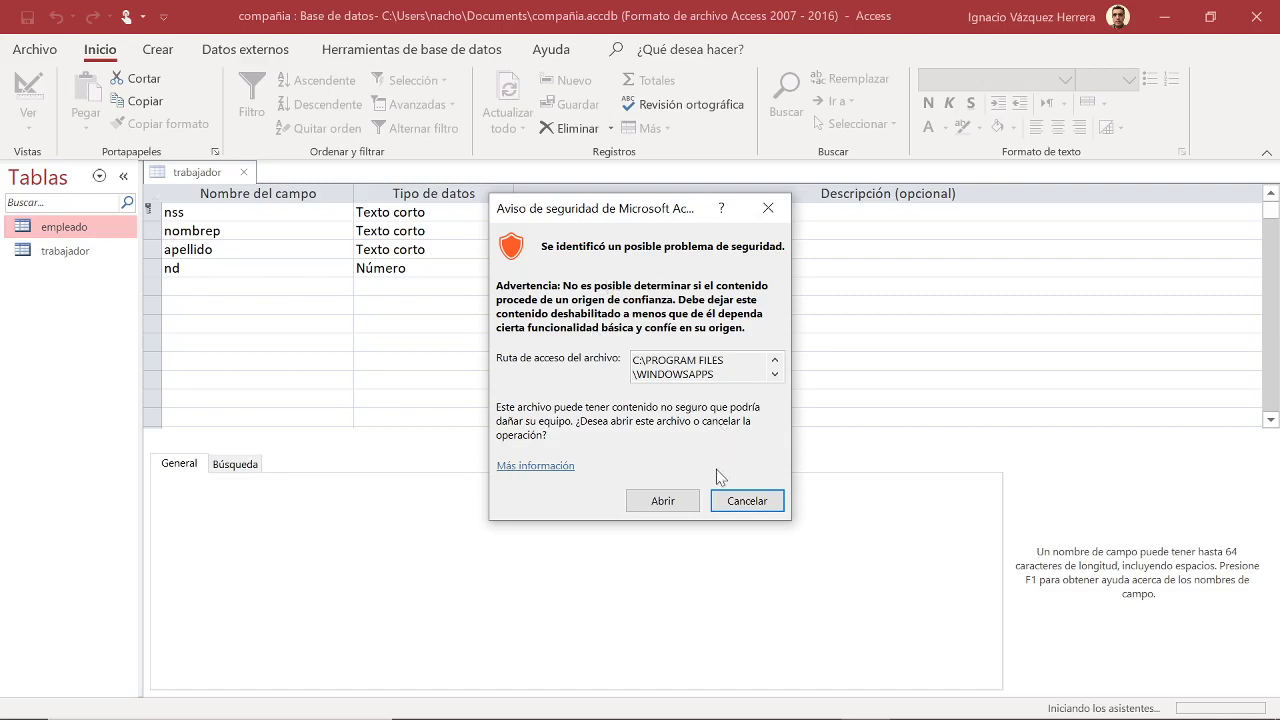
left_click(662, 501)
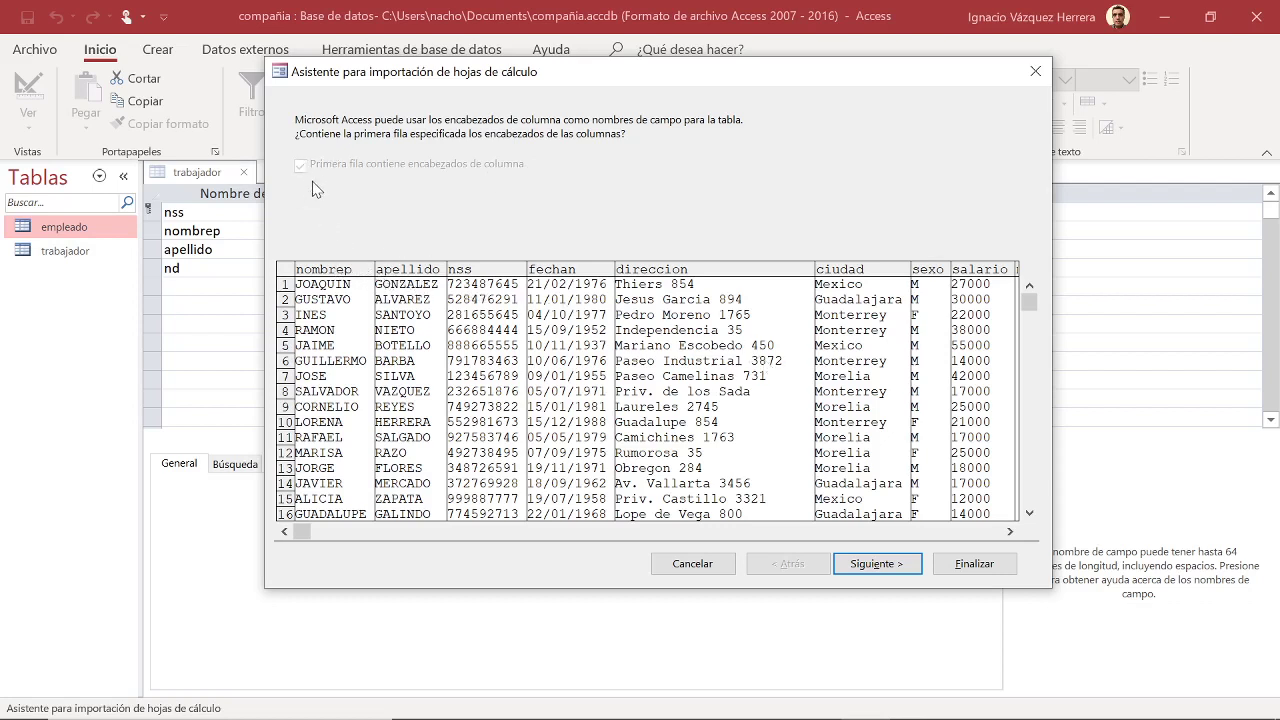
Finish the spreadsheet import into empleado, continuing despite the key violations and without saving the import steps
left_click(897, 566)
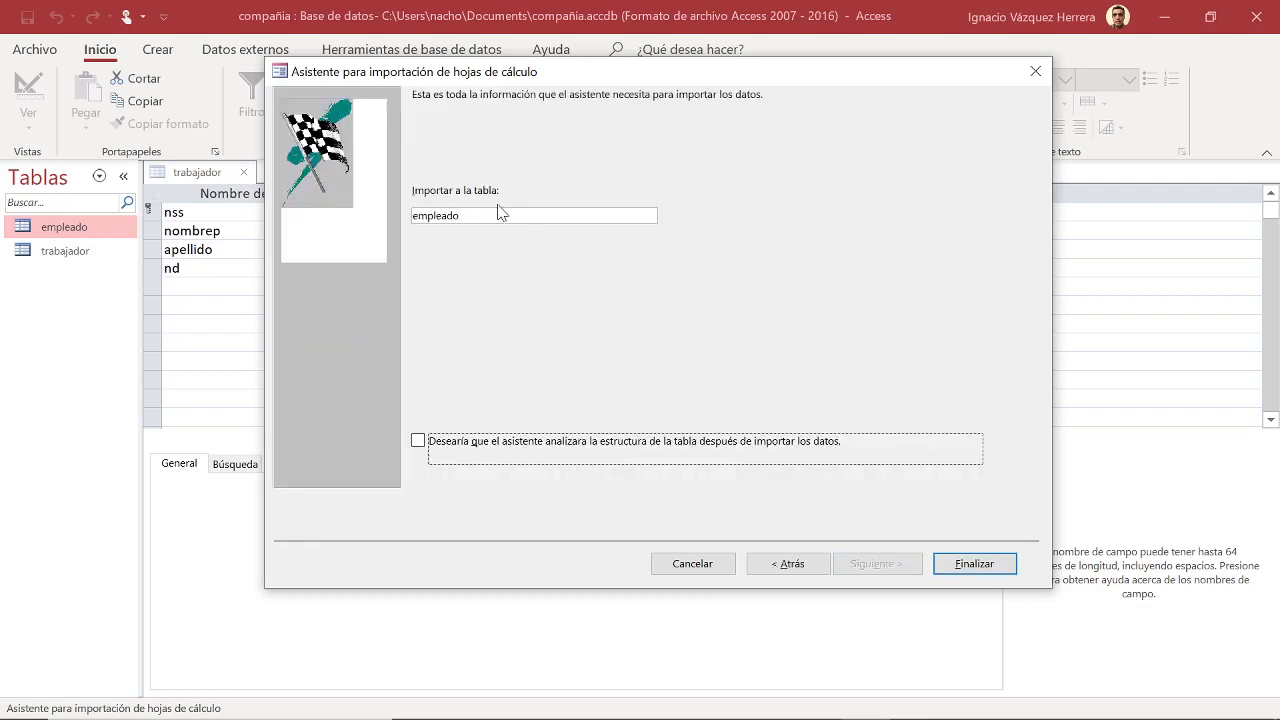
left_click(975, 565)
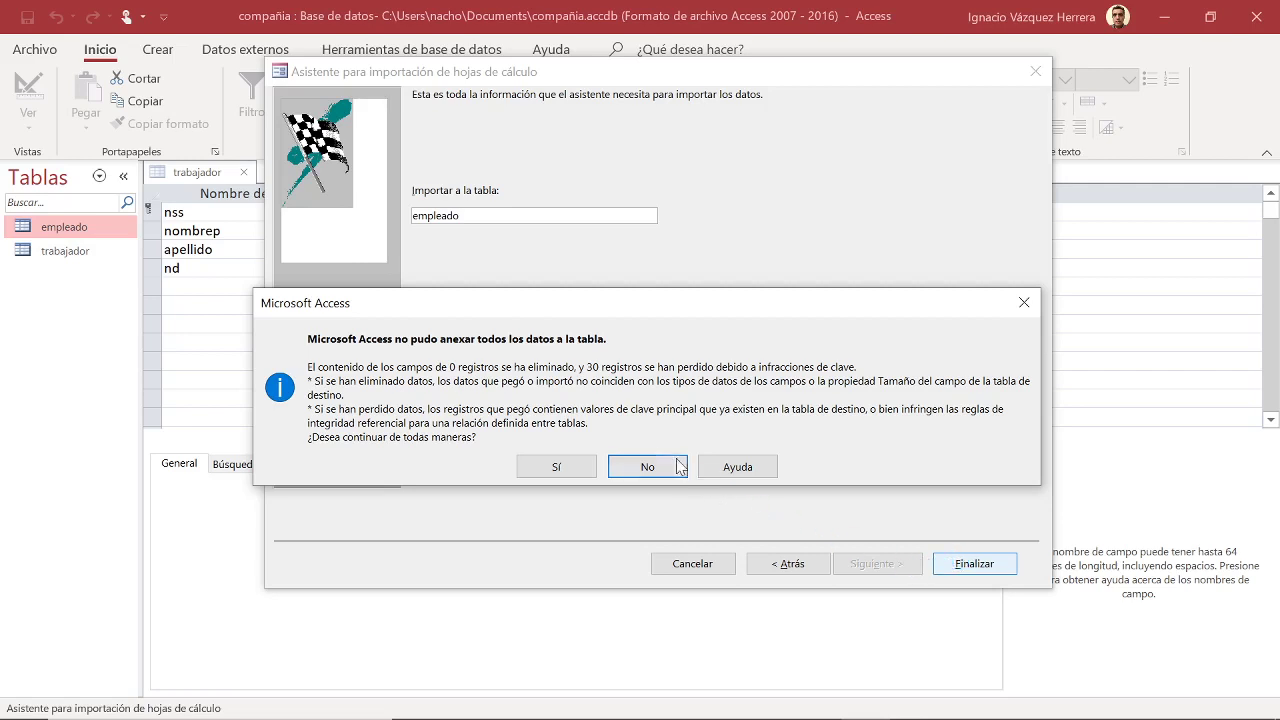
left_click(557, 466)
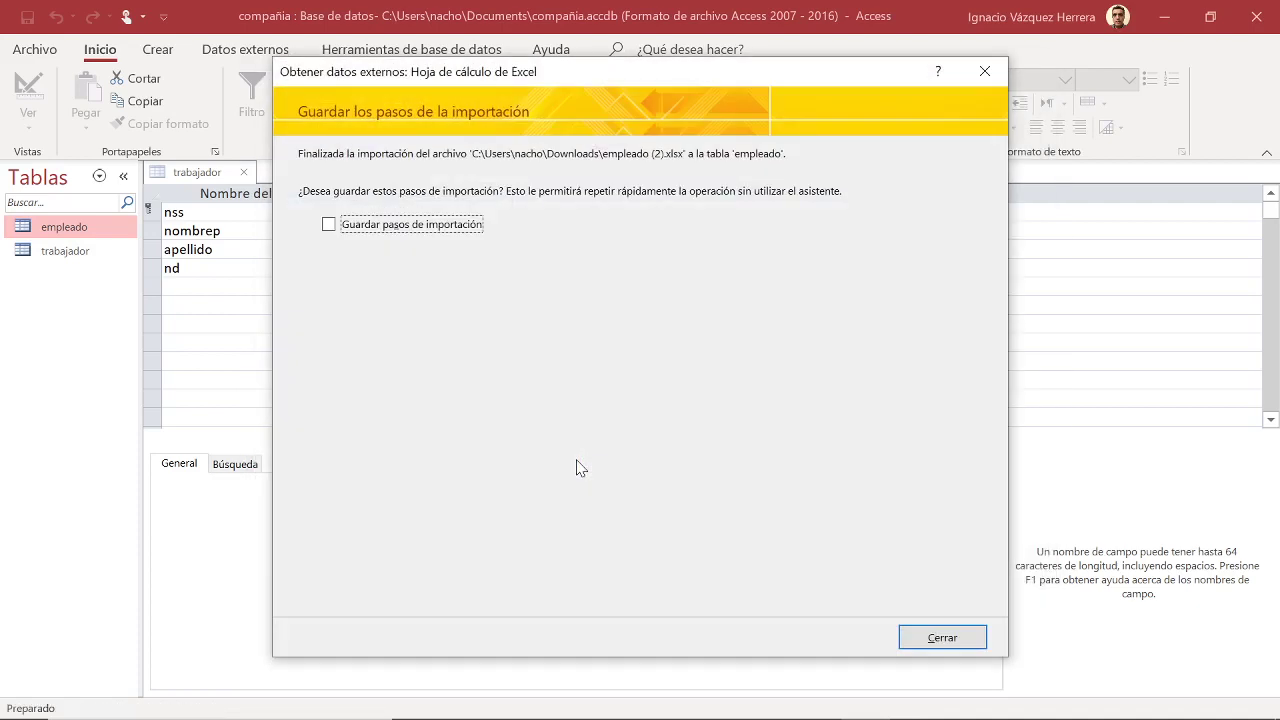
left_click(940, 637)
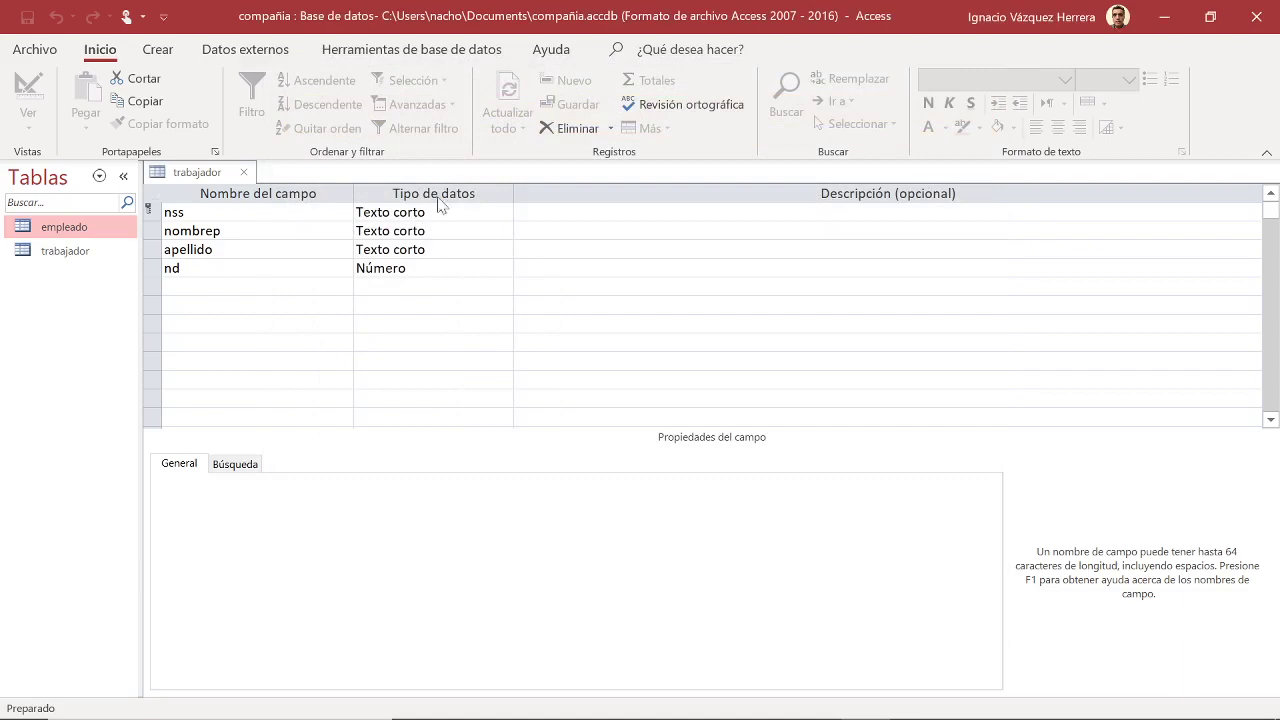
Open the empleado table, review the nsssuper and nss definitions in the SQL script in Chrome, and return to Access
double_click(82, 227)
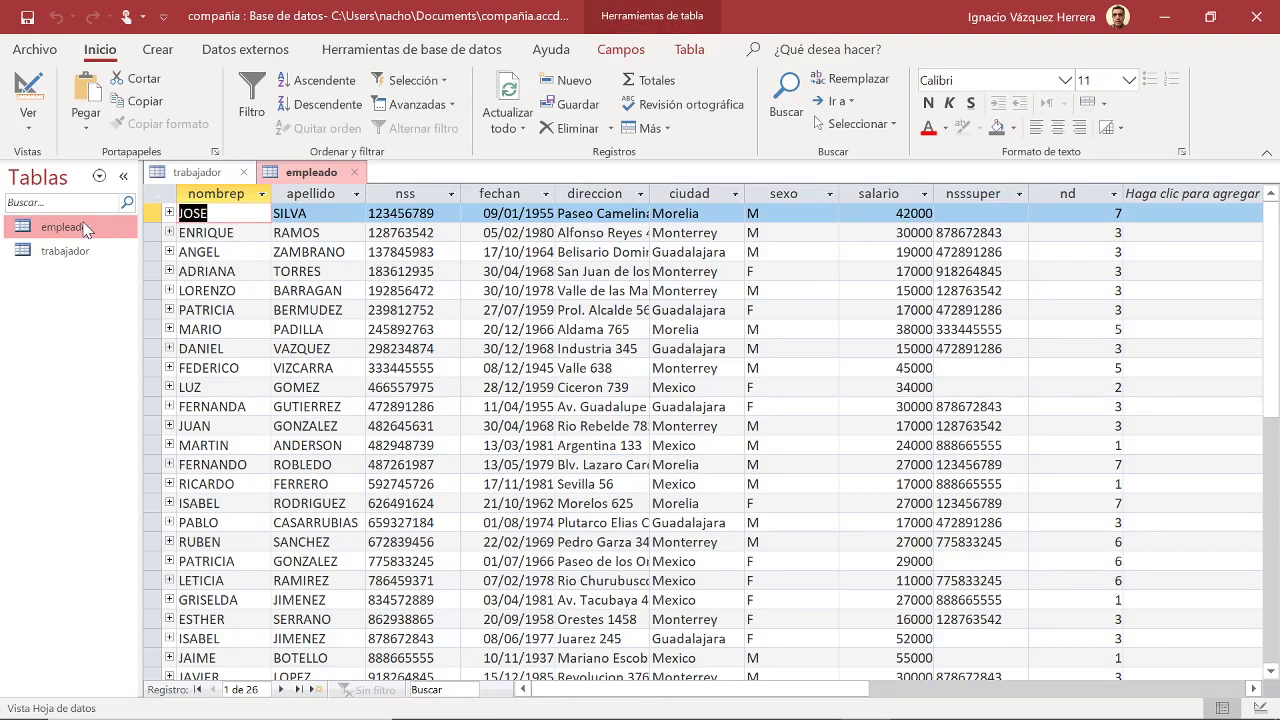
mouse_move(731, 716)
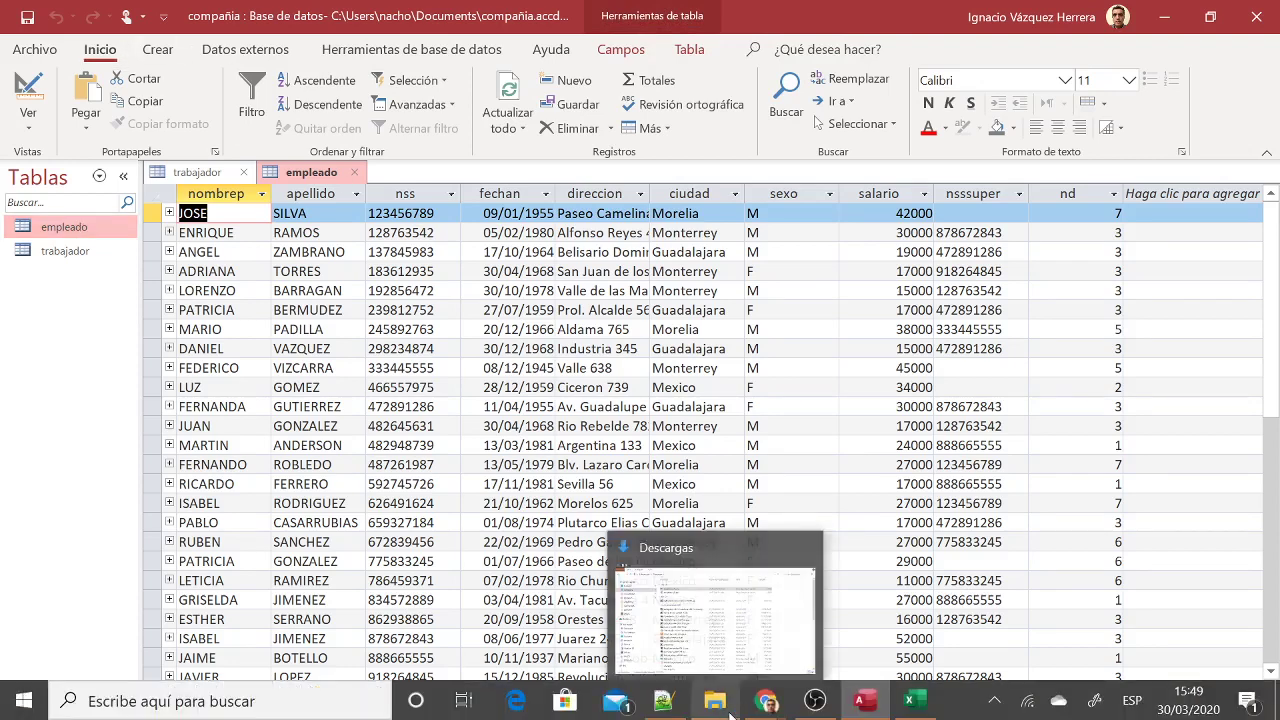
mouse_move(788, 716)
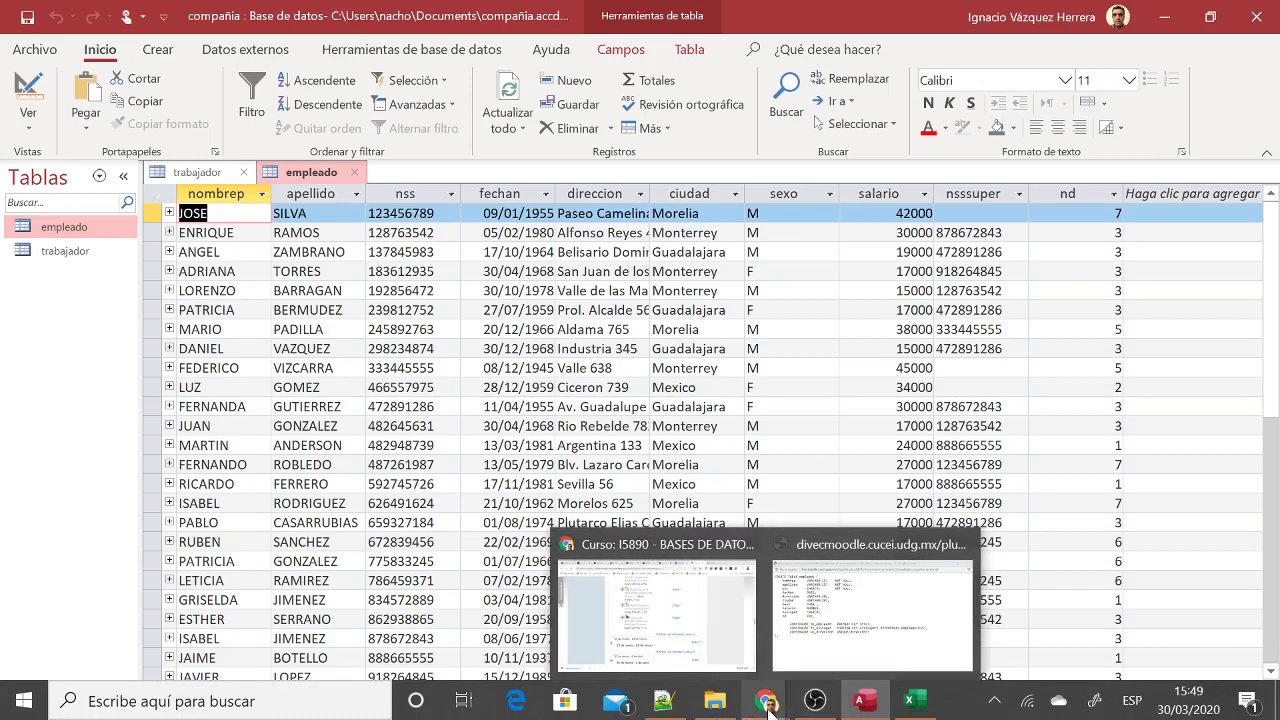
left_click(840, 655)
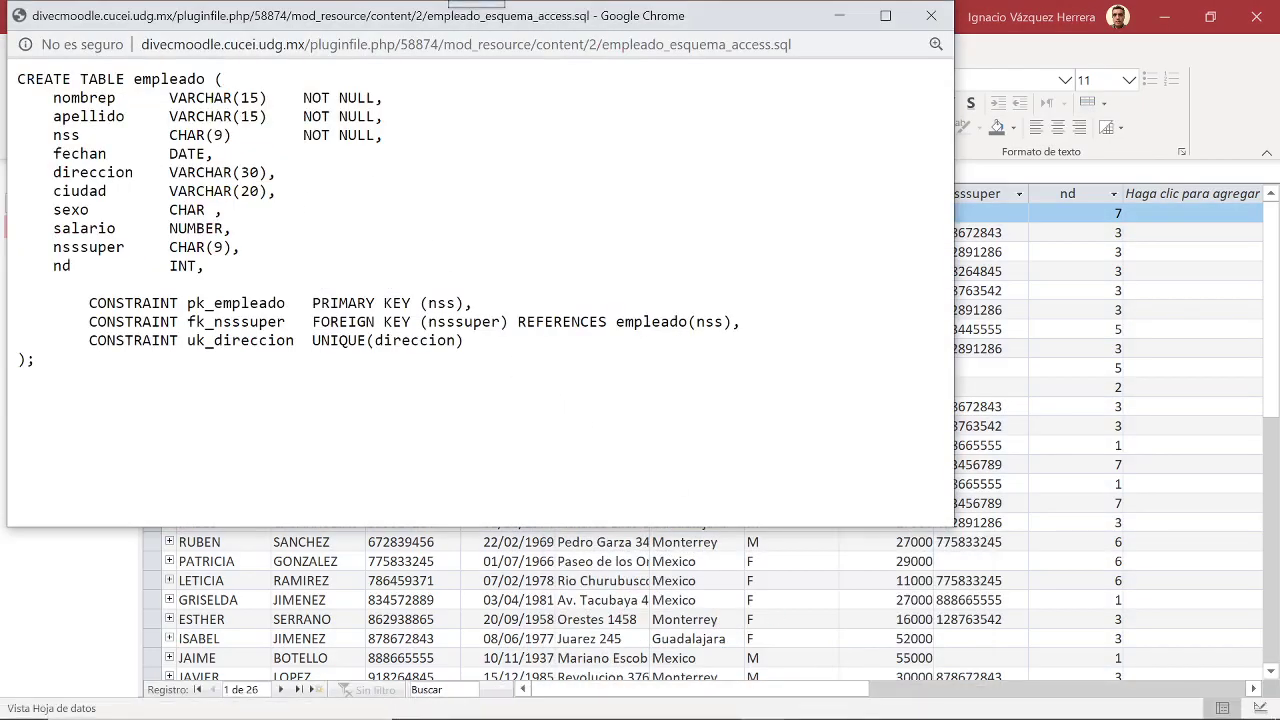
left_click_drag(53, 247, 205, 247)
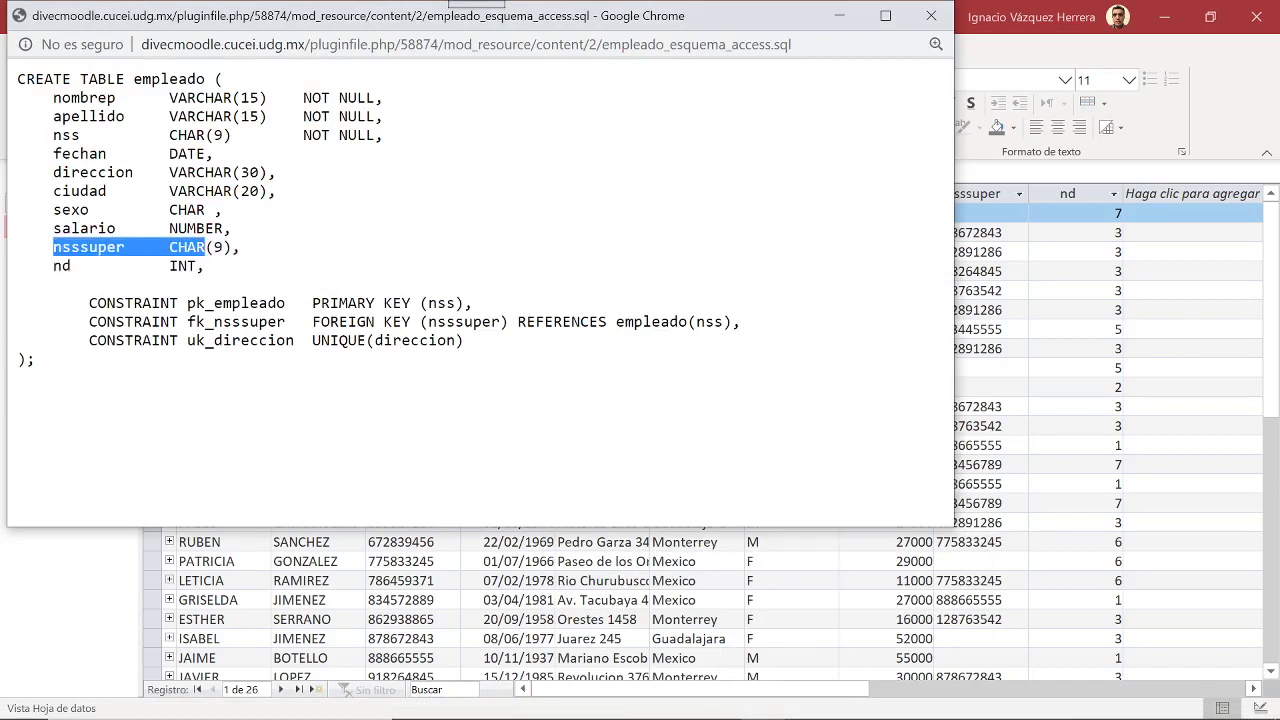
left_click_drag(53, 135, 90, 135)
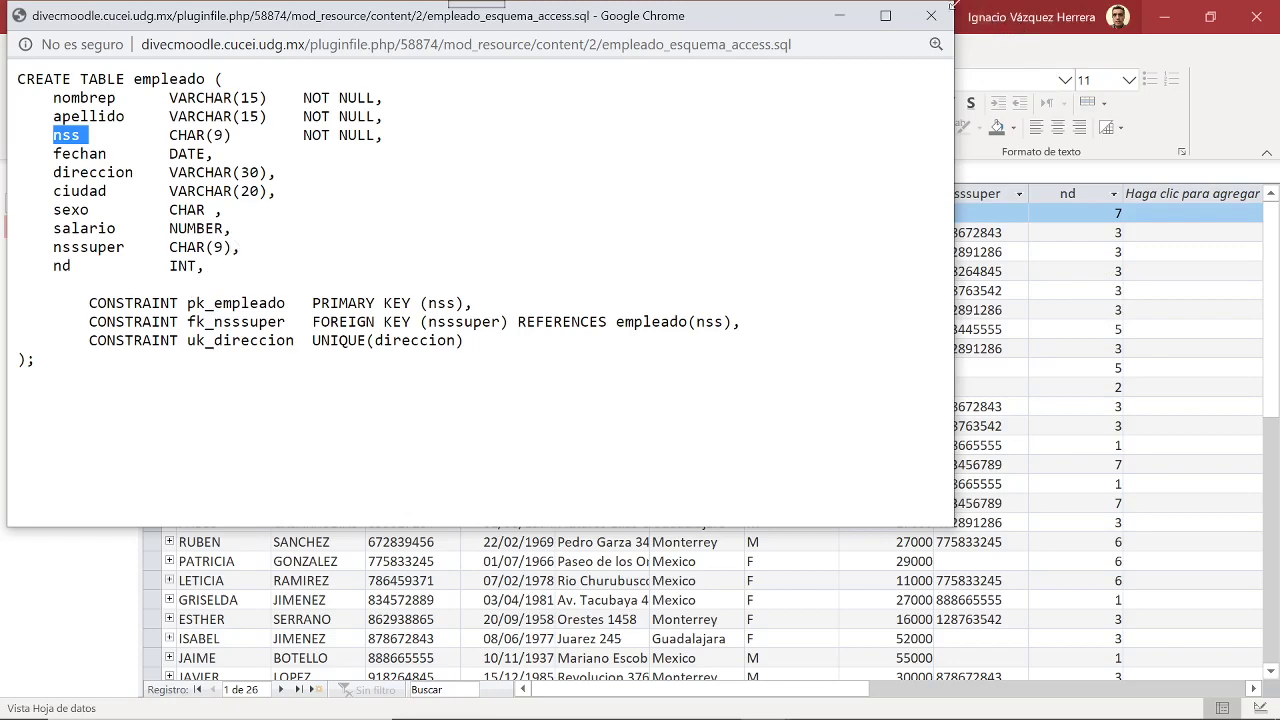
left_click(839, 19)
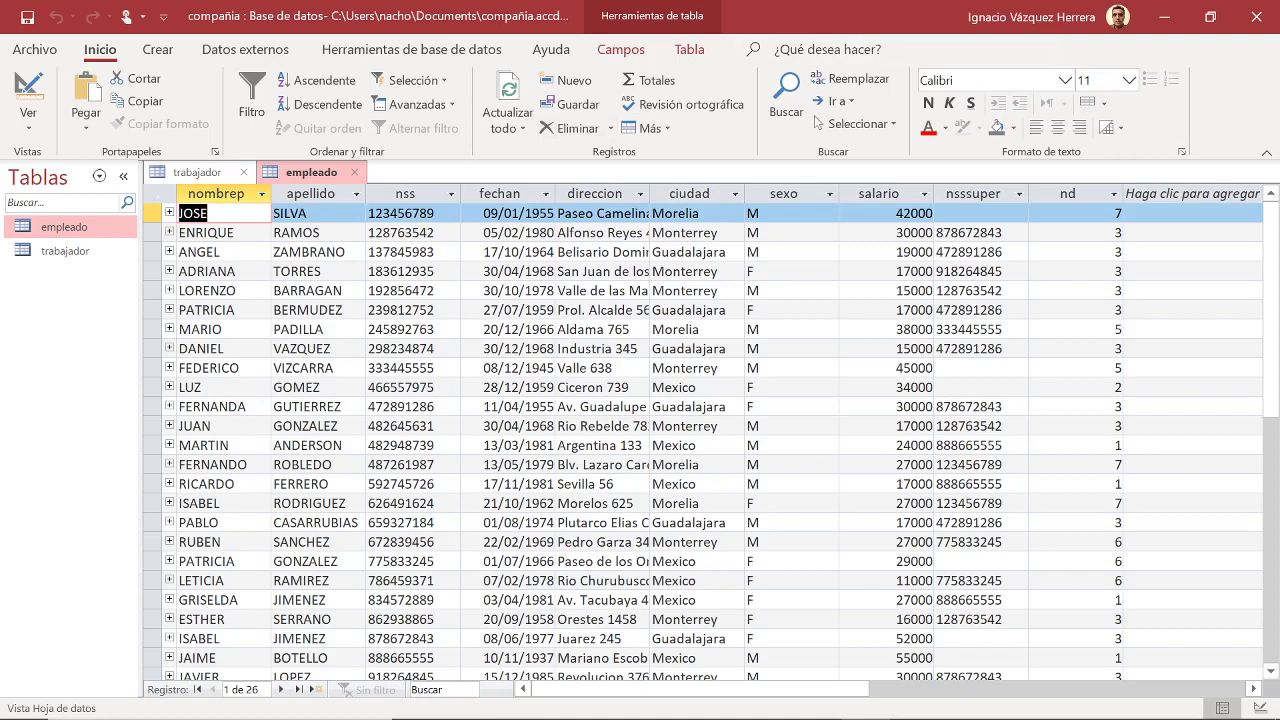
Expand and collapse the related-record subdatasheets of the first three empleado records to inspect their subordinates
left_click(170, 216)
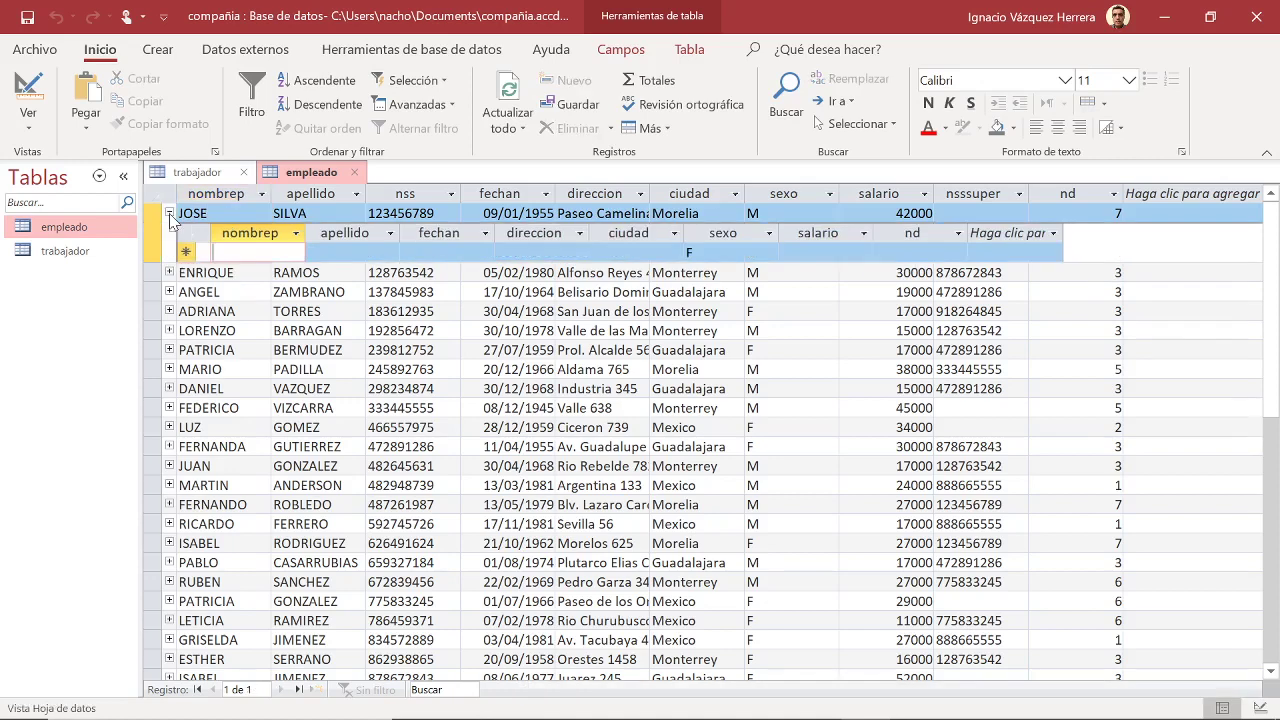
left_click(170, 213)
left_click(170, 232)
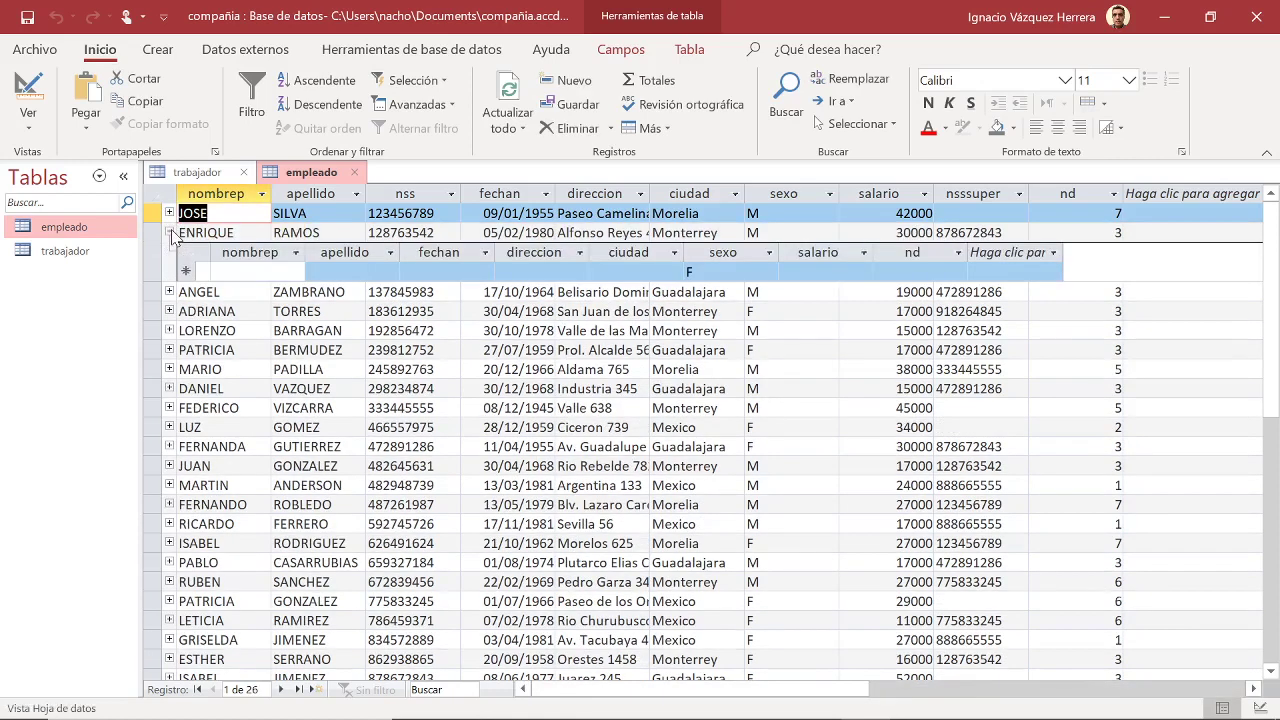
left_click(170, 232)
left_click(170, 252)
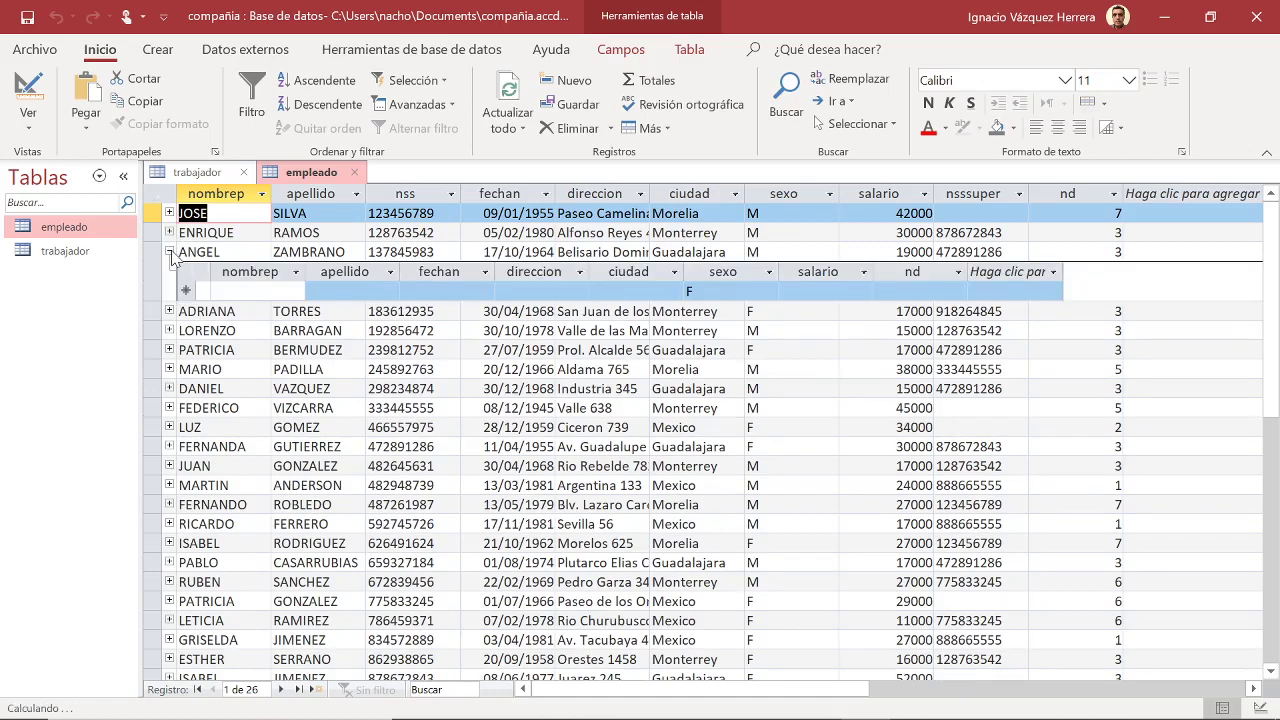
left_click(170, 252)
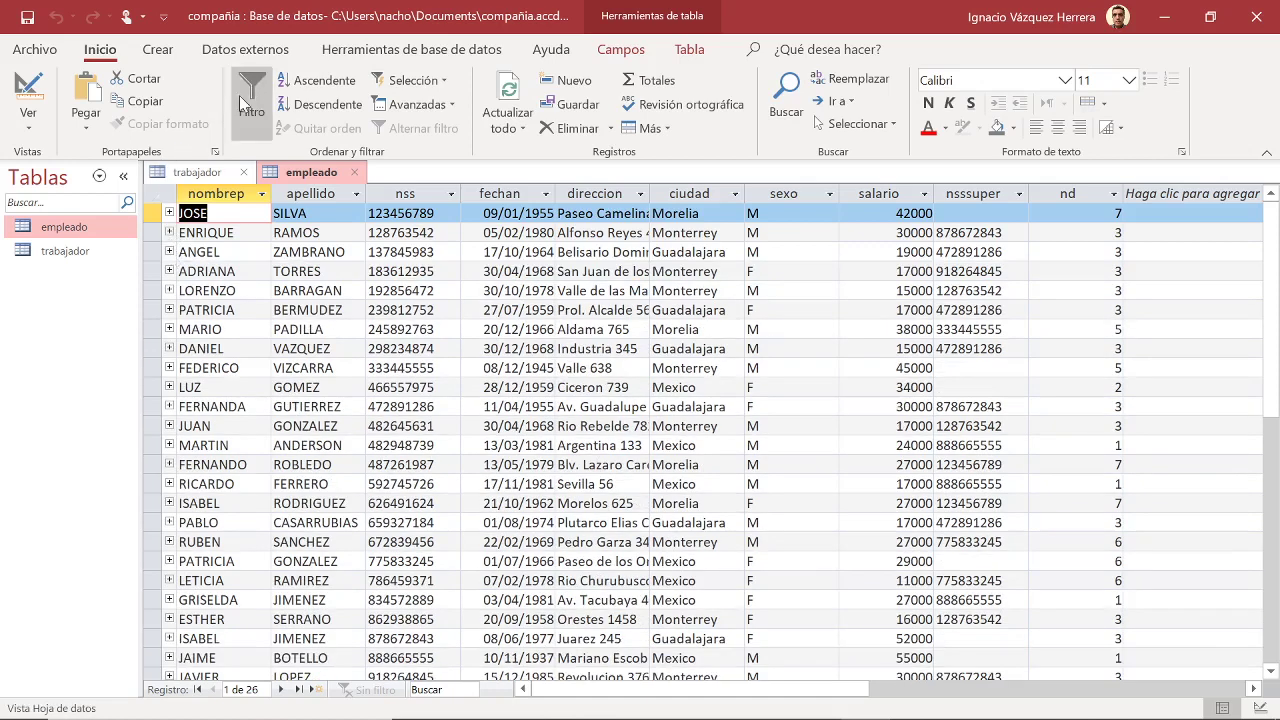
Open the database's relationships diagram to view how the empleado table references itself
left_click(350, 50)
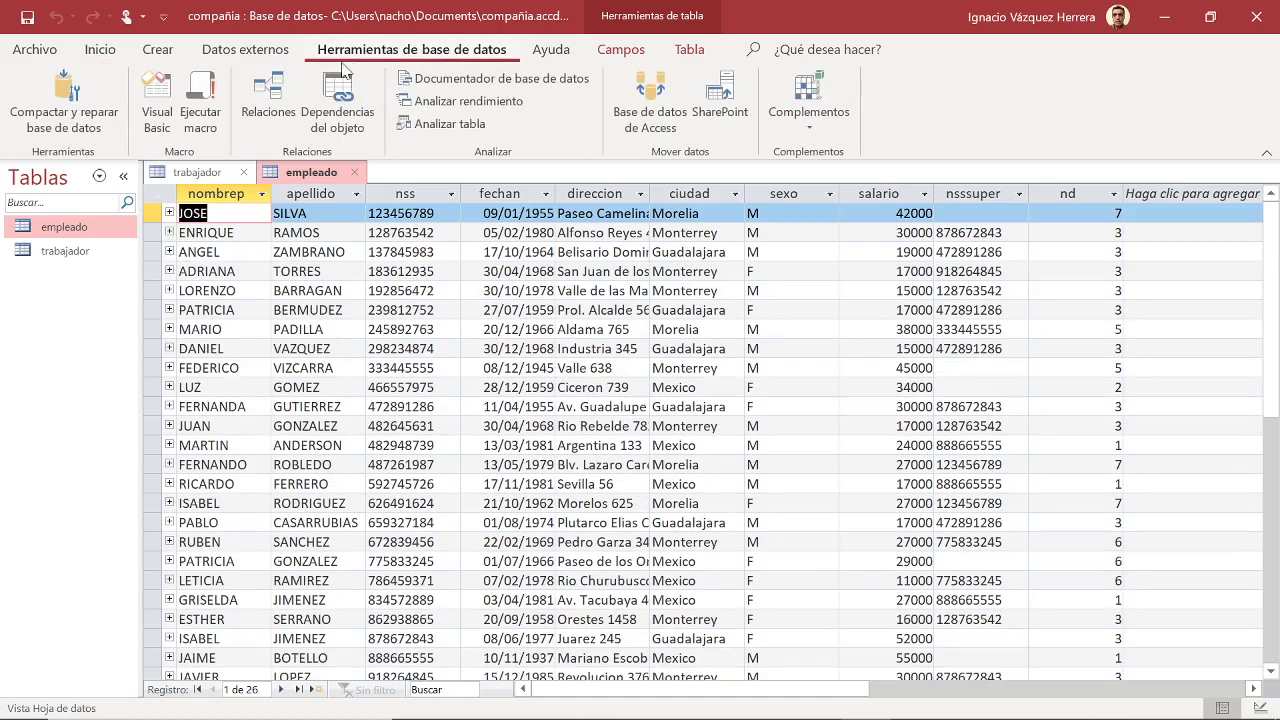
left_click(288, 100)
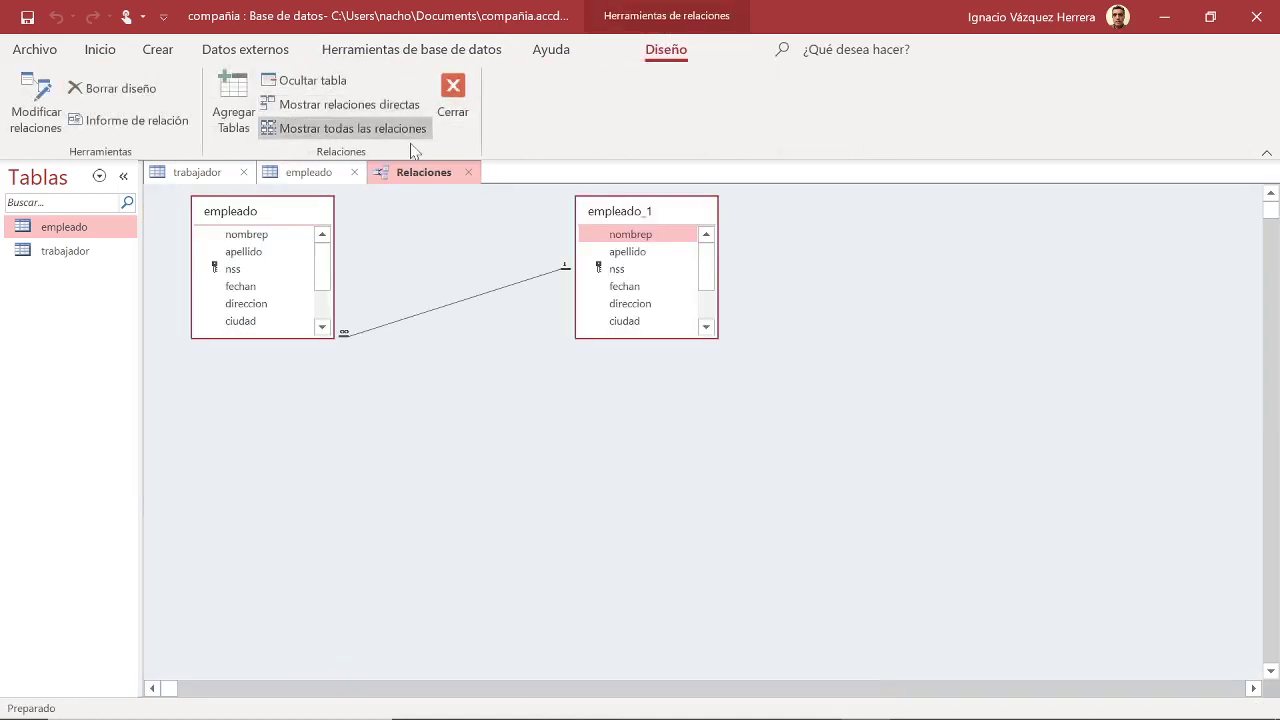
Close the relationships diagram, then expand and collapse the second empleado record's related-record subdatasheet
right_click(449, 174)
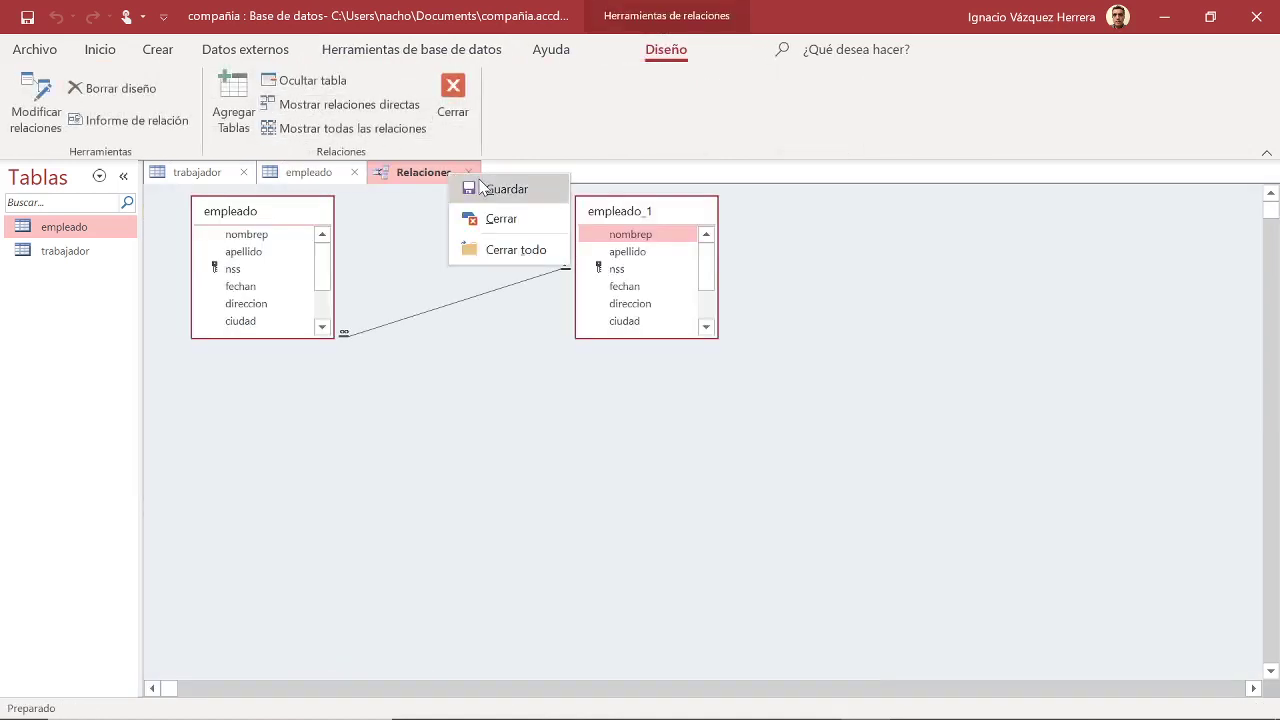
left_click(495, 220)
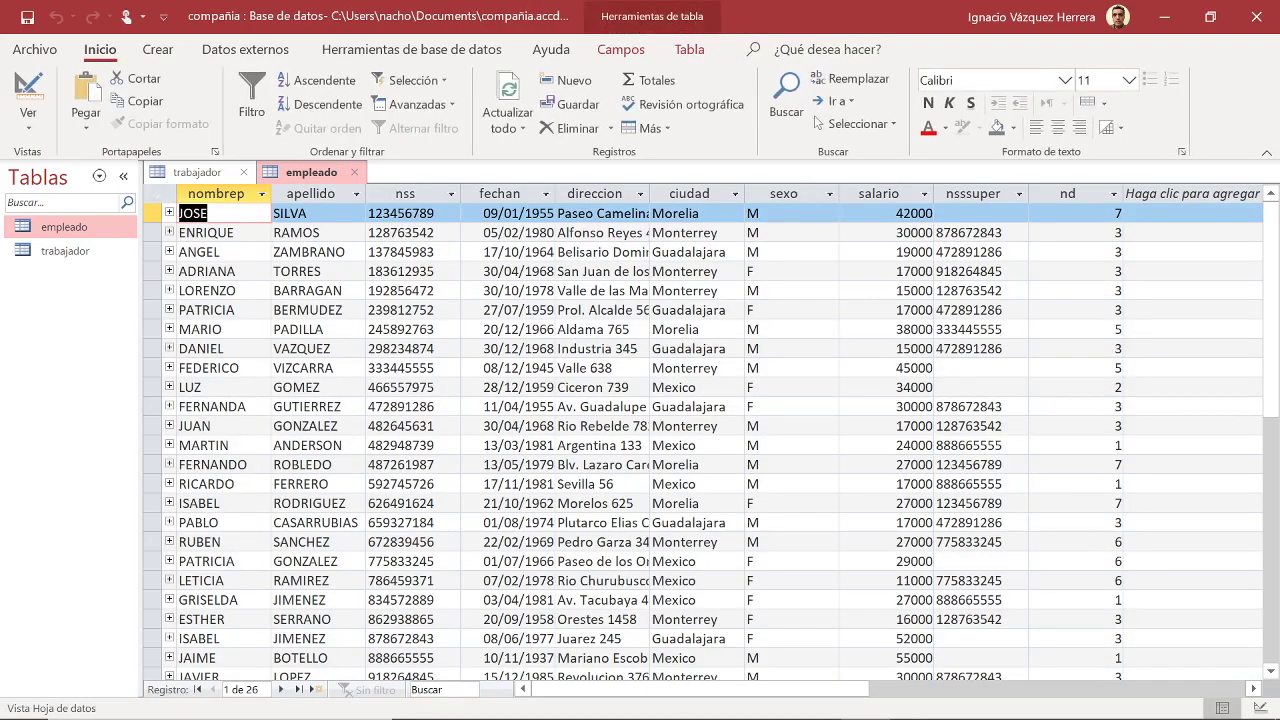
left_click(169, 233)
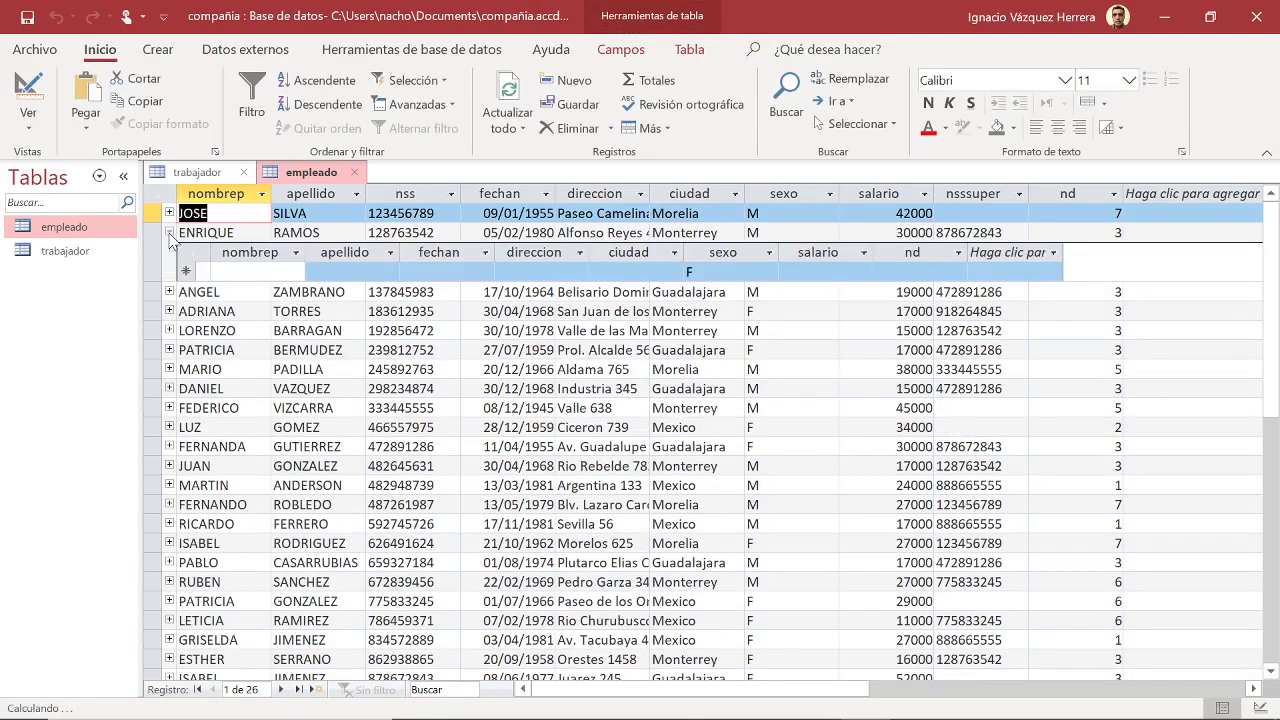
left_click(169, 233)
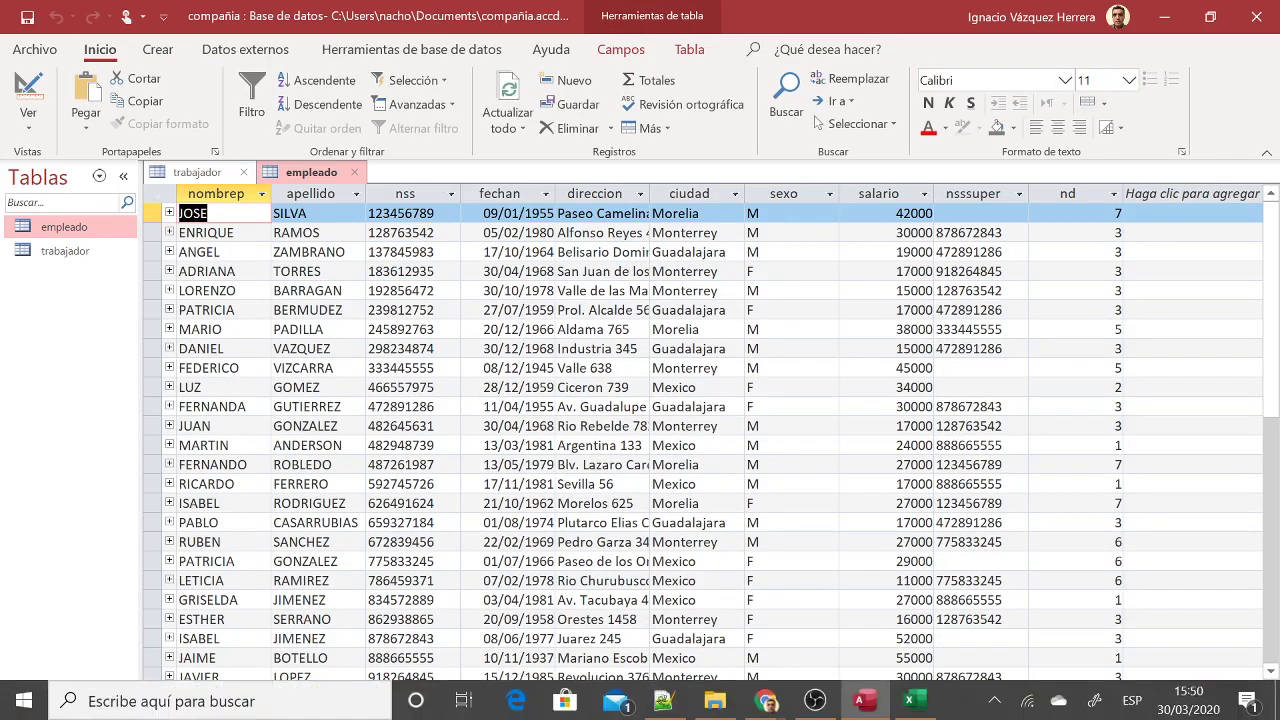
Switch to the SQL script in Chrome, review the fk_nsssuper foreign key constraint, and close the script window
left_click(767, 706)
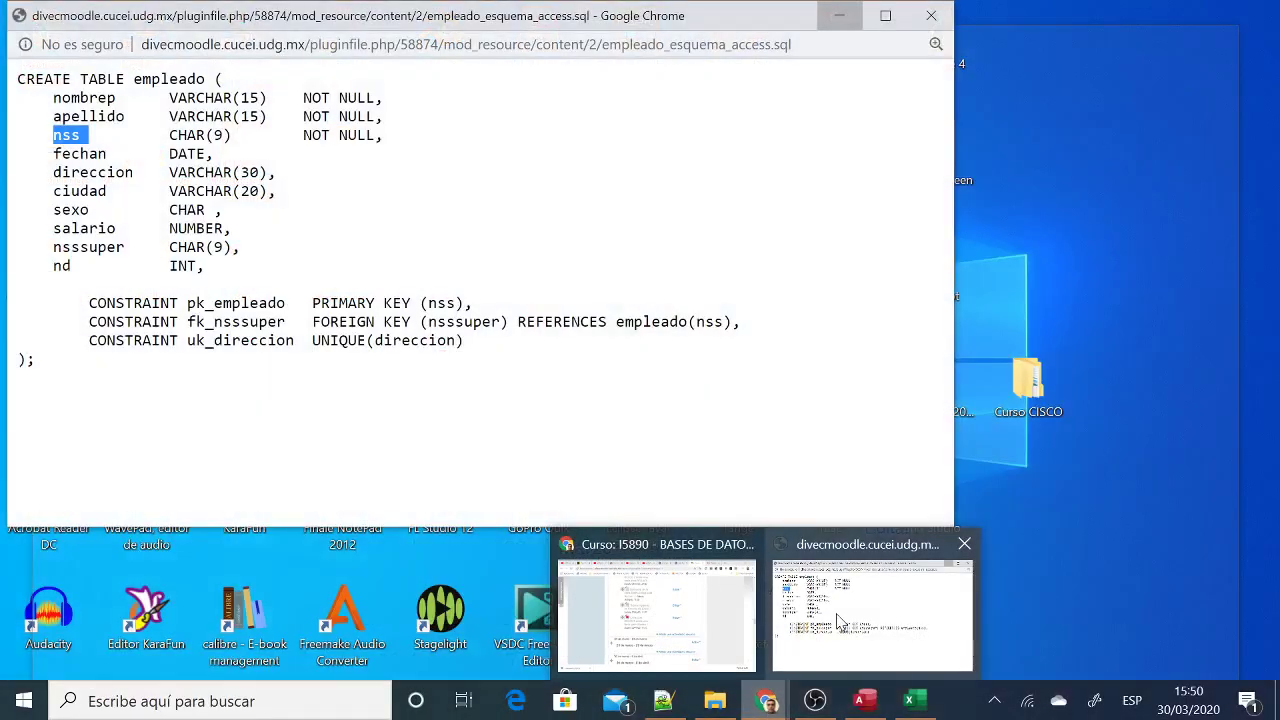
left_click(840, 622)
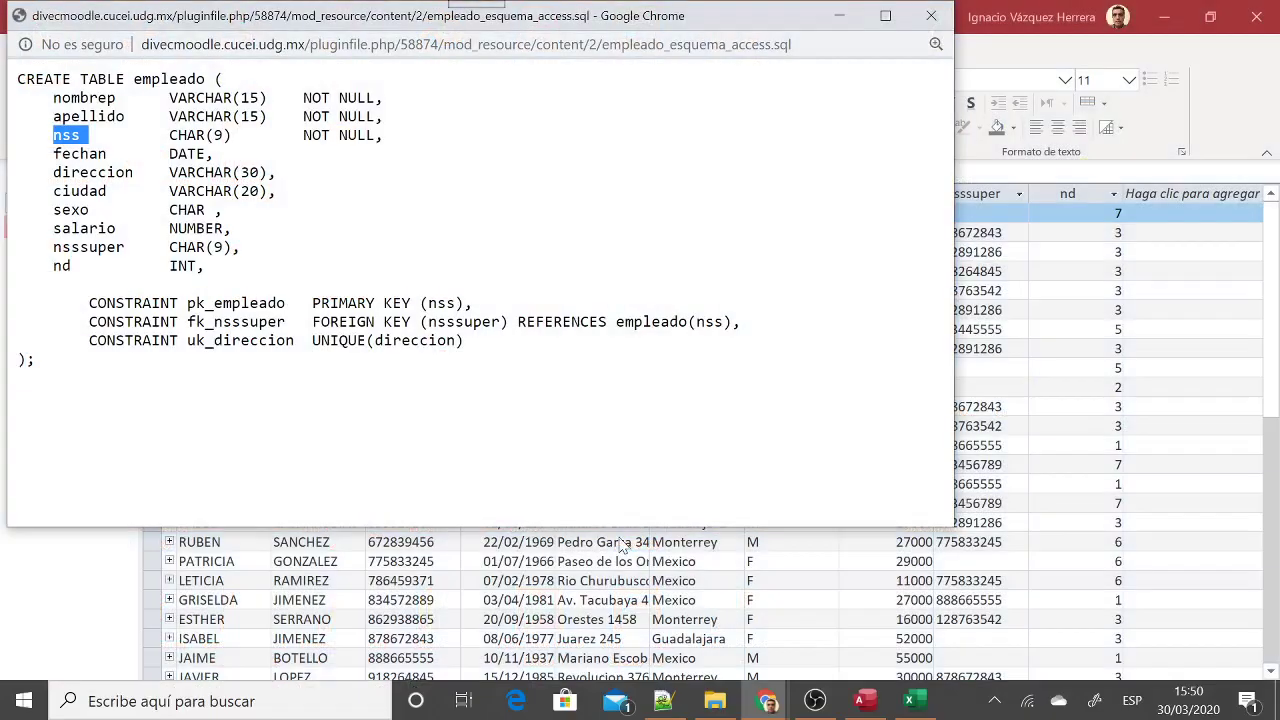
left_click(397, 405)
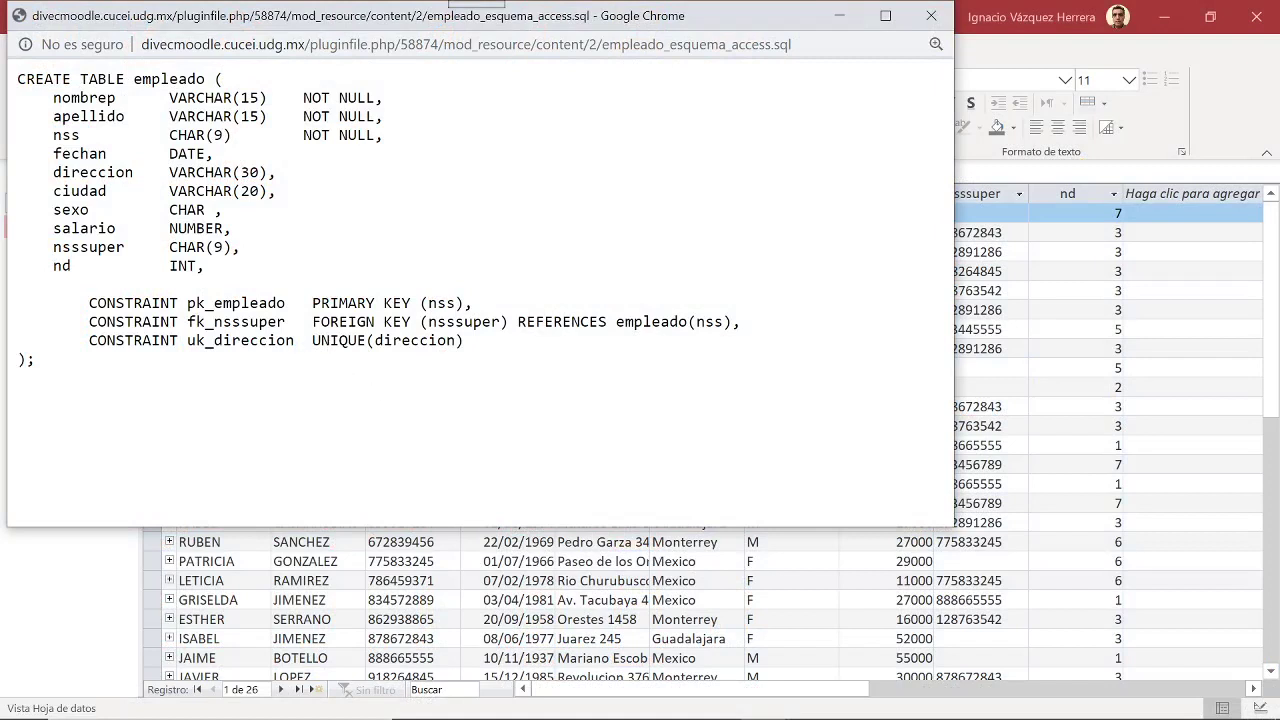
left_click_drag(88, 321, 742, 322)
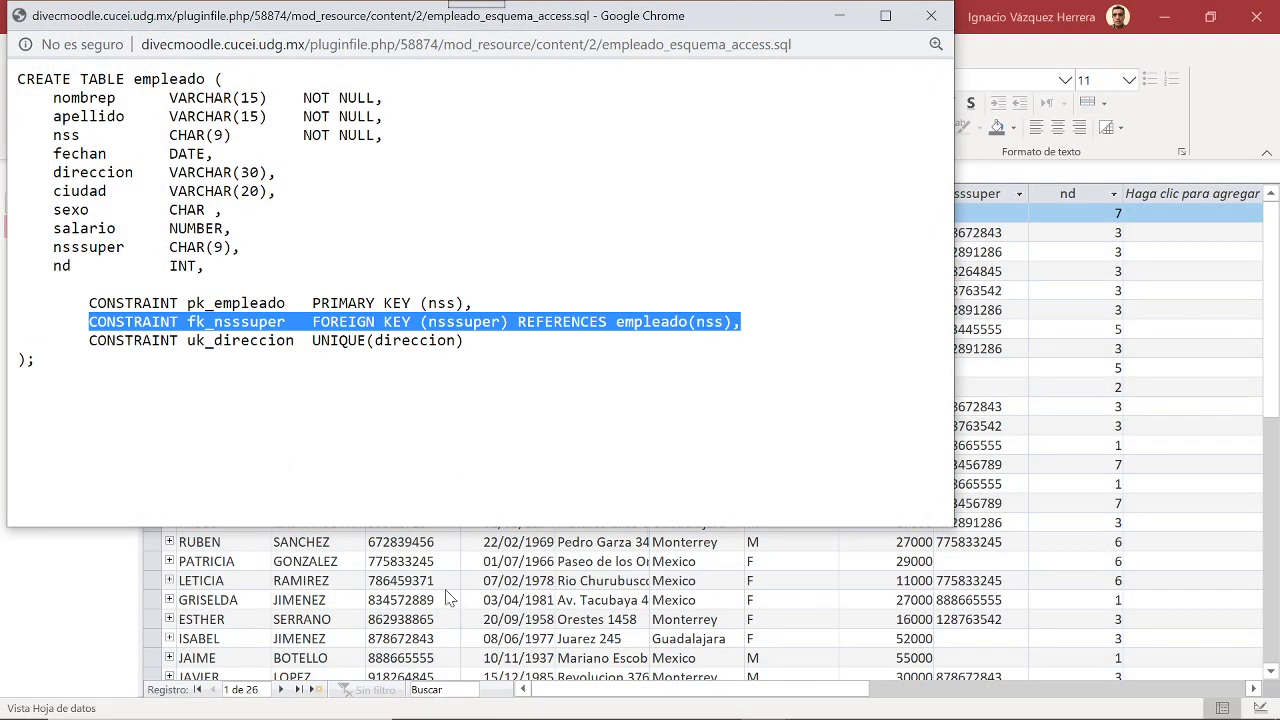
left_click(42, 402)
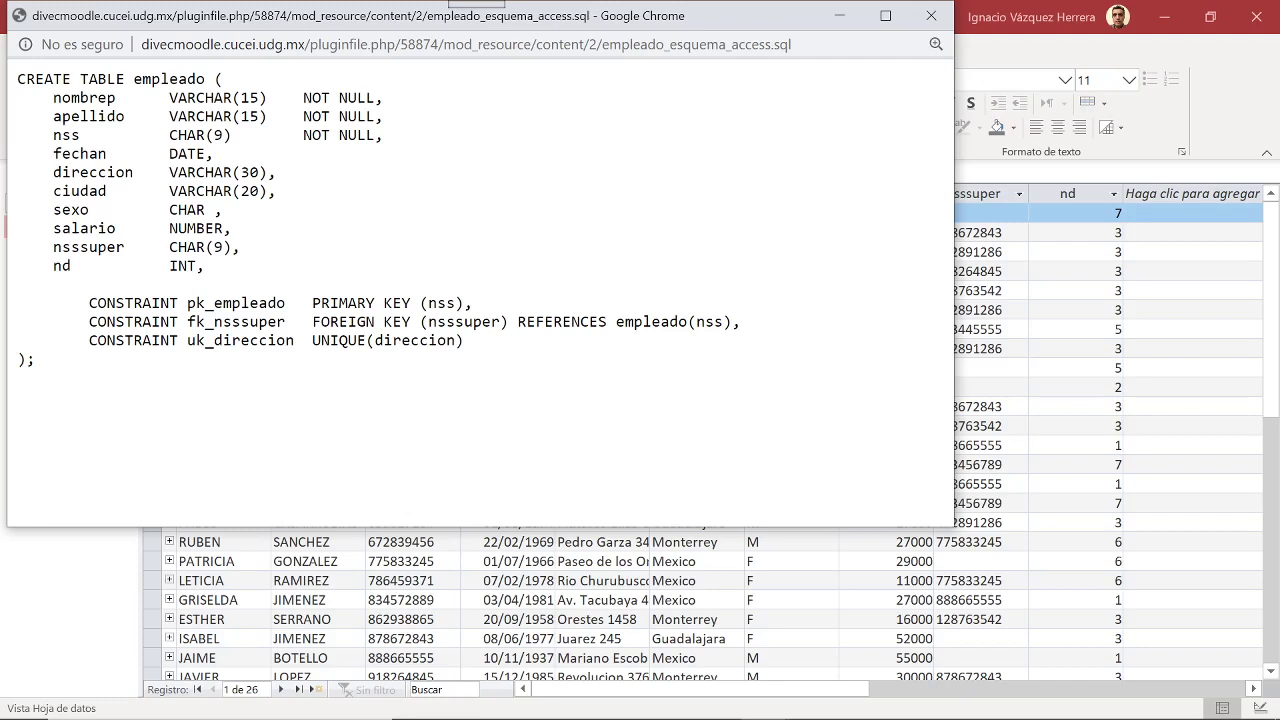
left_click(931, 17)
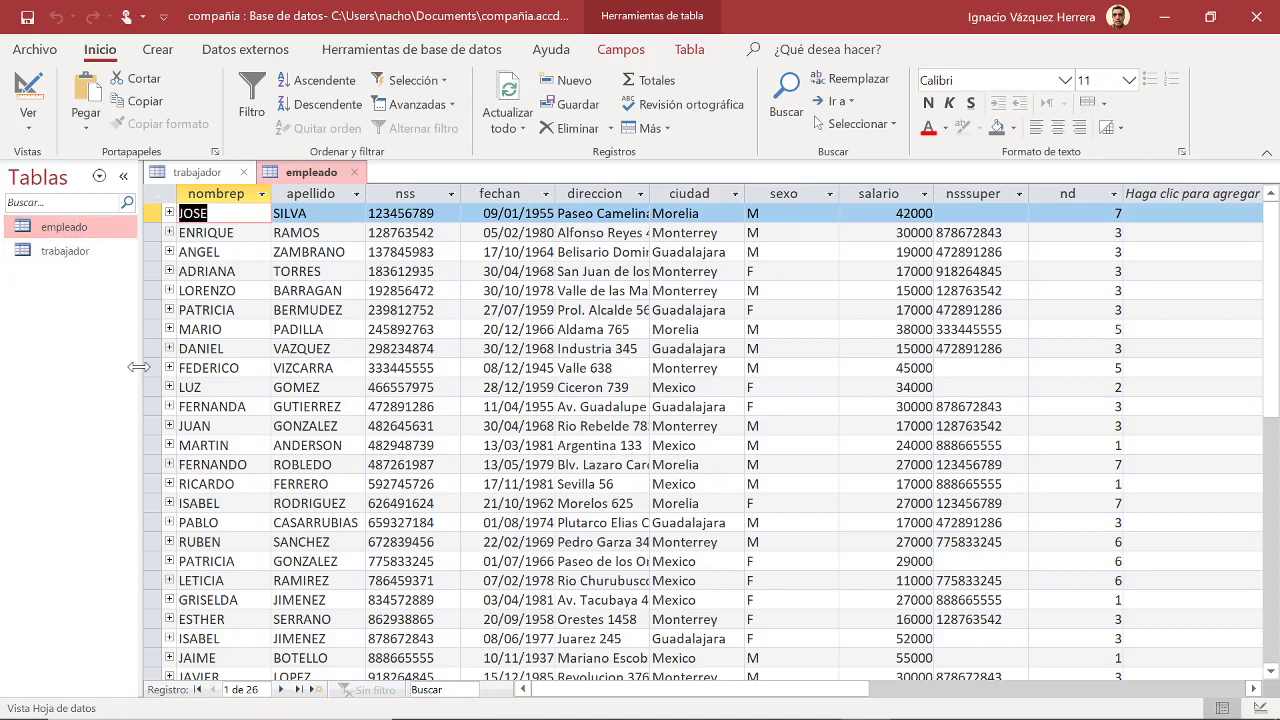
right_click(83, 317)
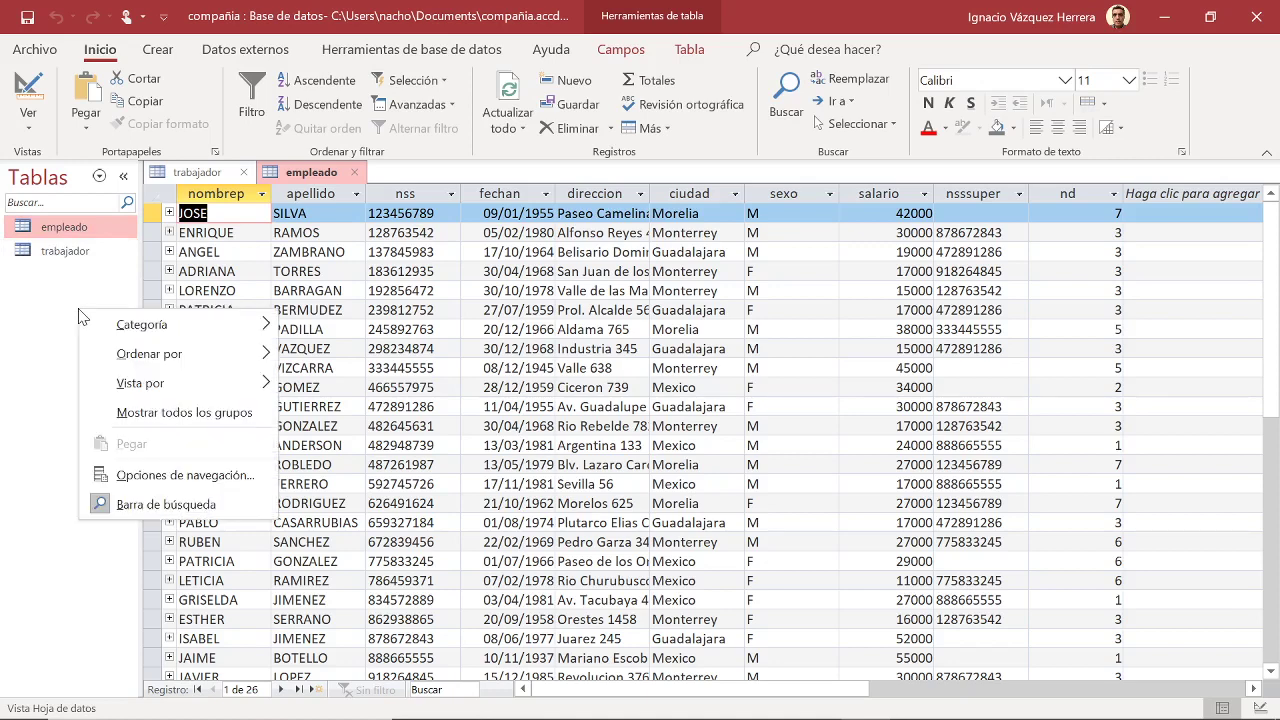
left_click(72, 310)
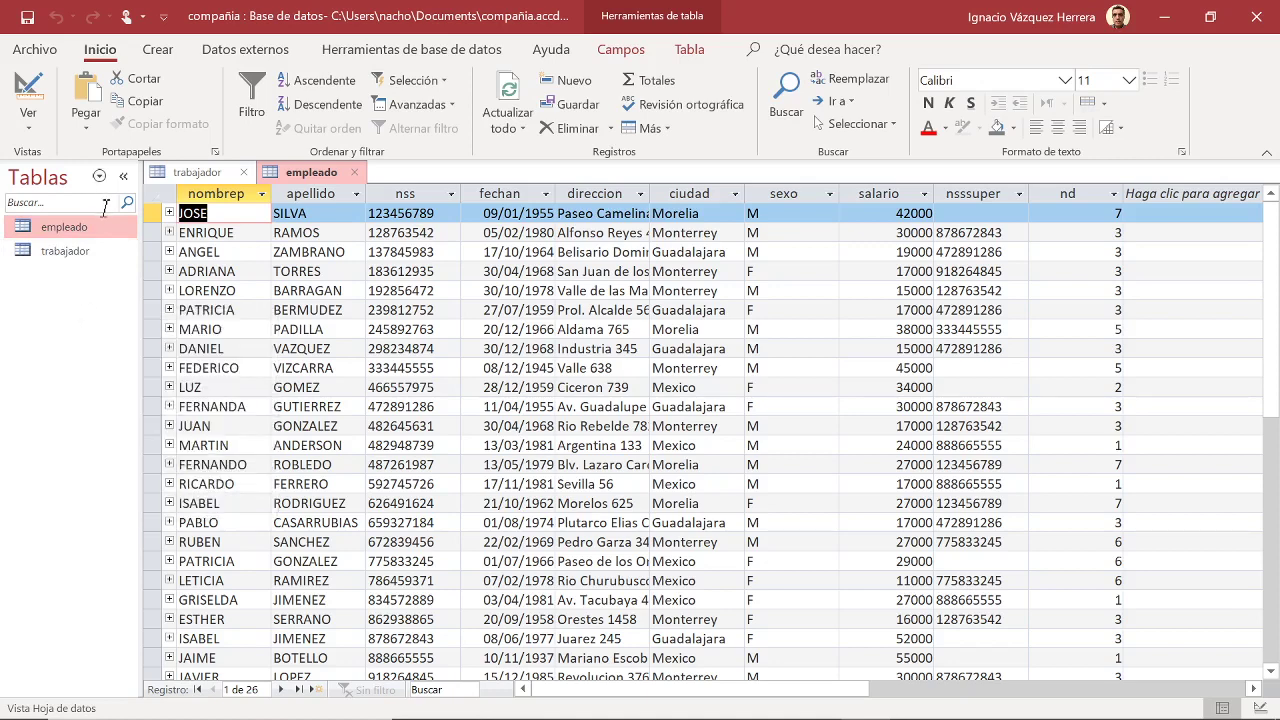
Start importing the Excel file empleado (2).xlsx from Downloads into a new table, using its first row as column headings
left_click(211, 54)
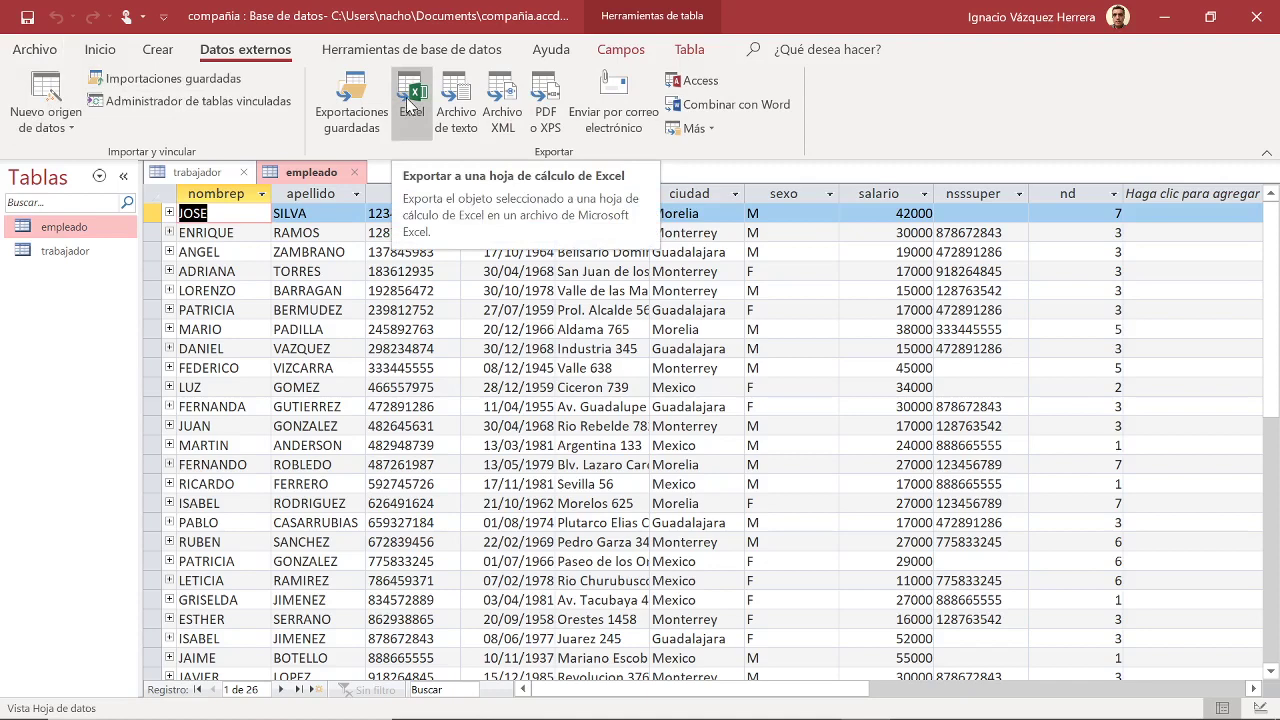
left_click(54, 92)
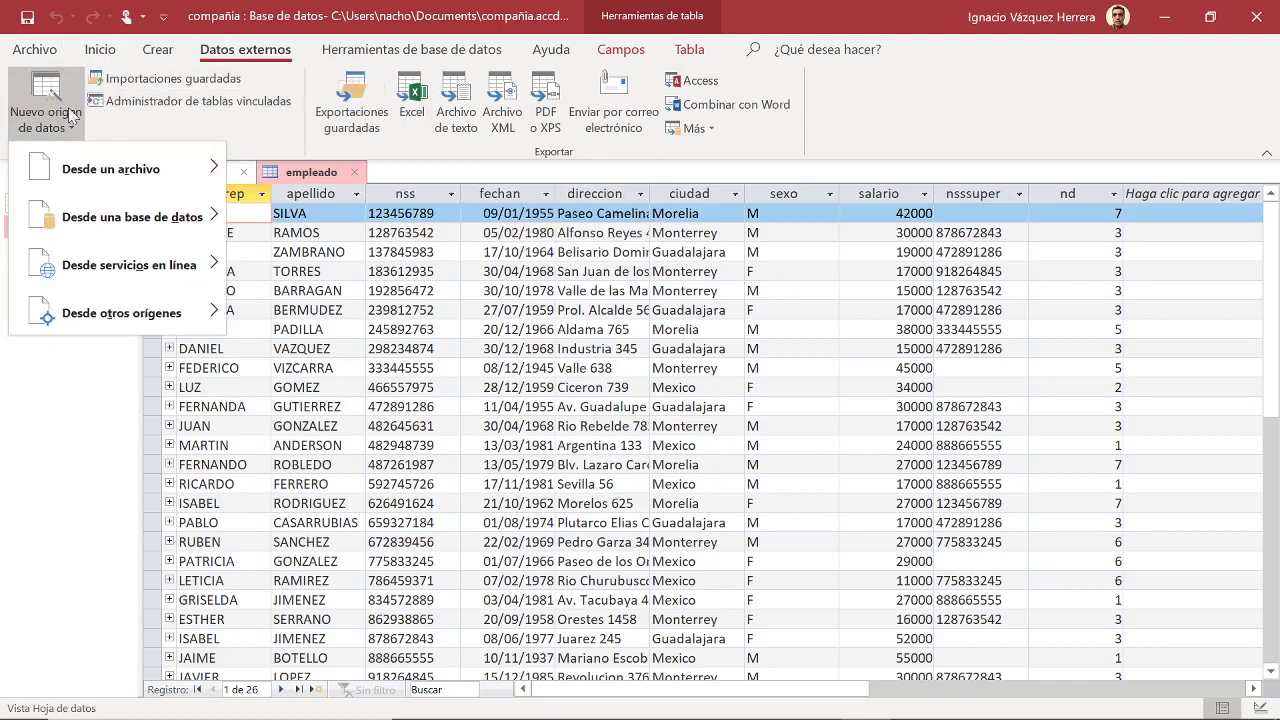
mouse_move(125, 192)
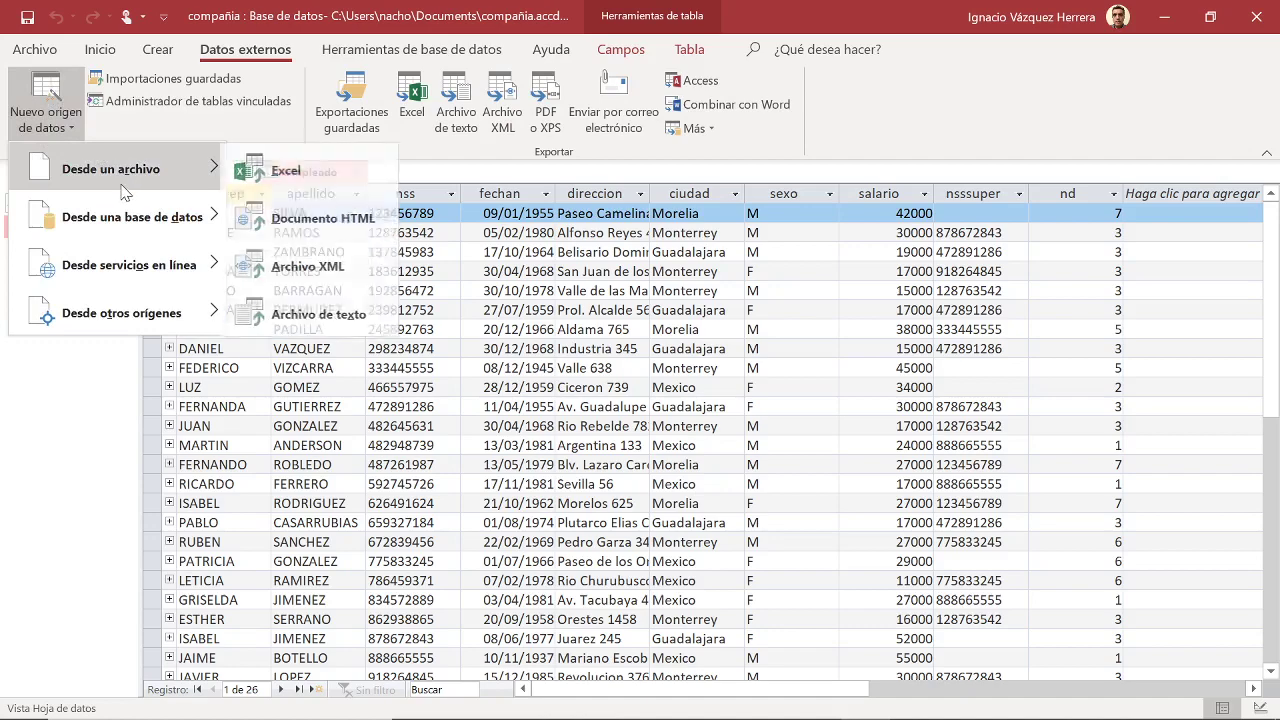
left_click(262, 174)
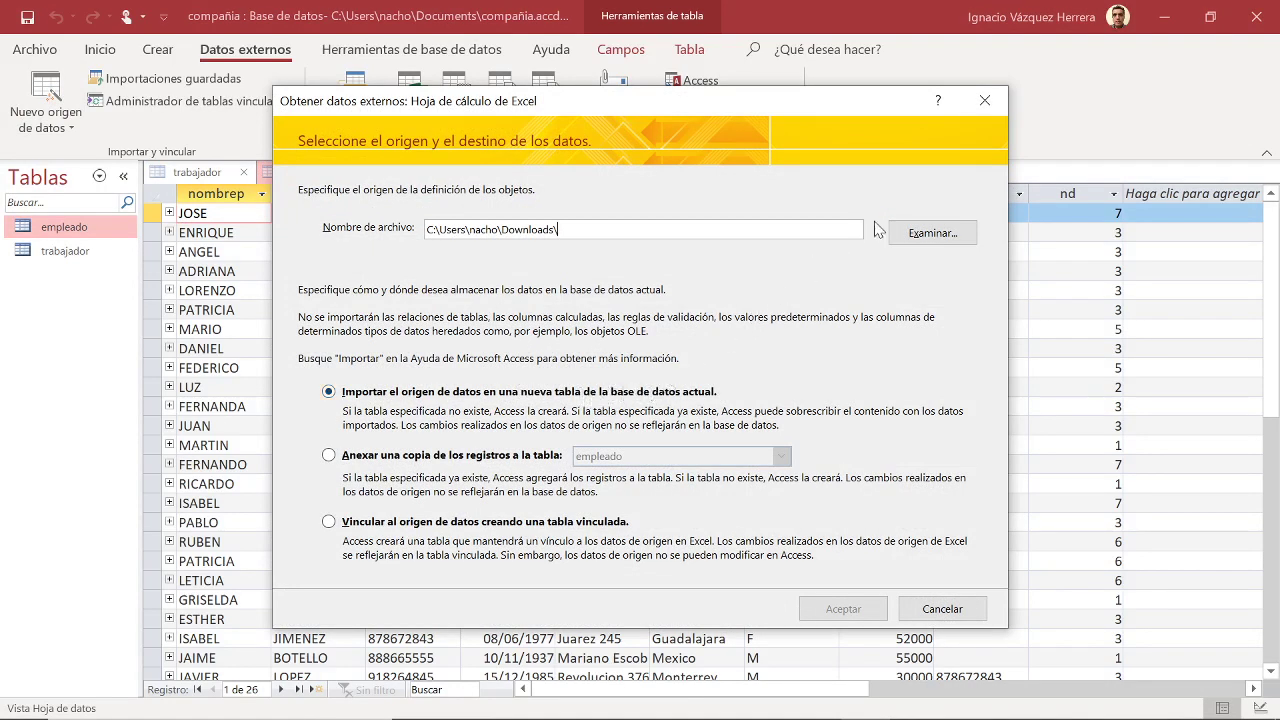
left_click(920, 238)
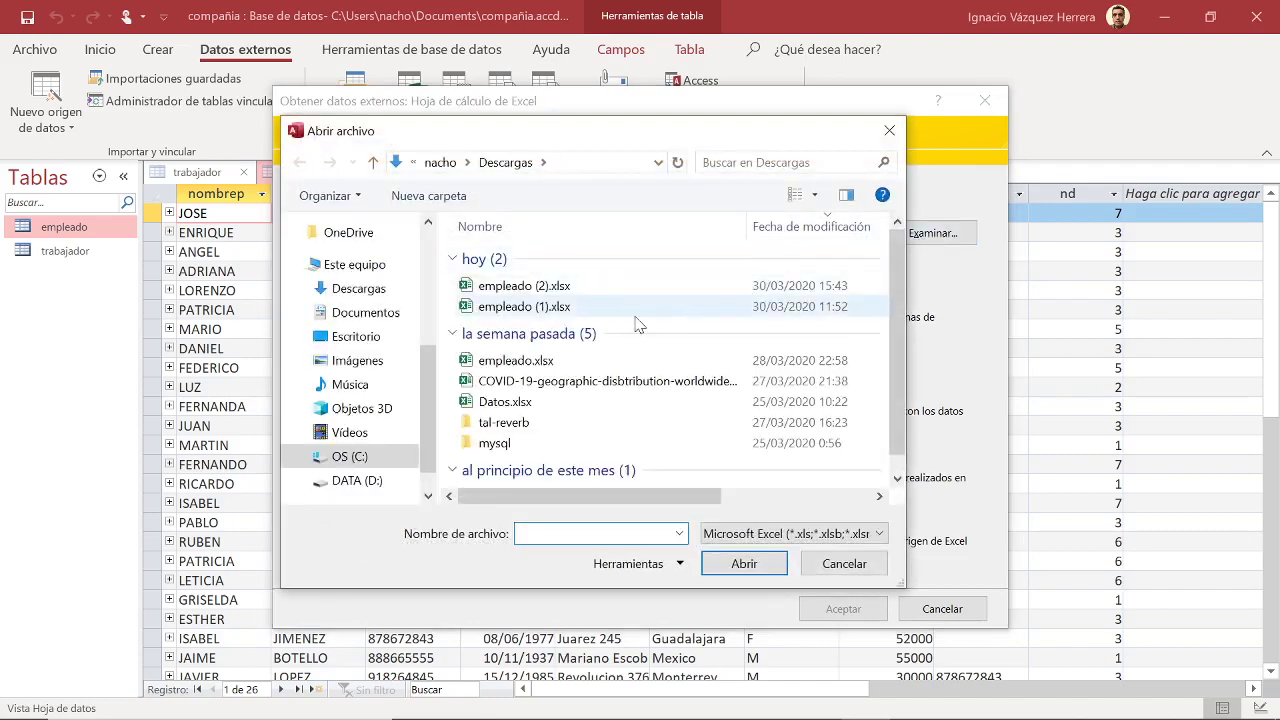
left_click(545, 287)
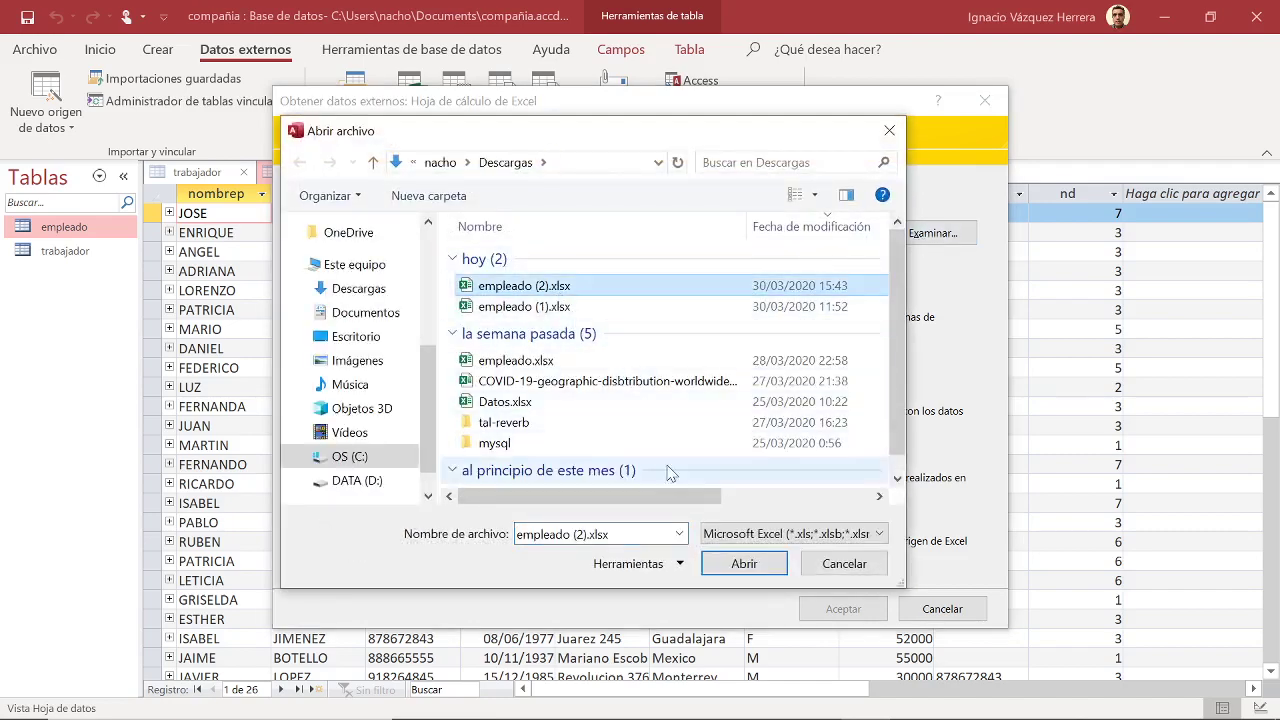
left_click(733, 560)
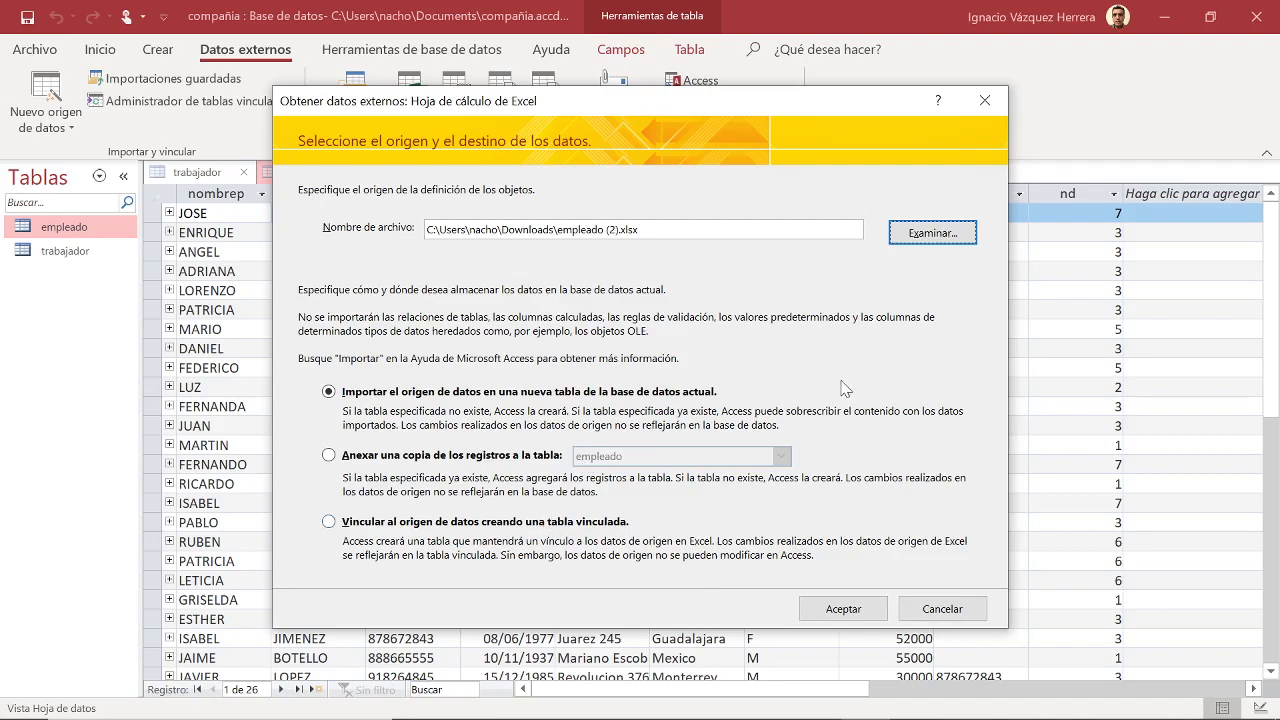
left_click(853, 617)
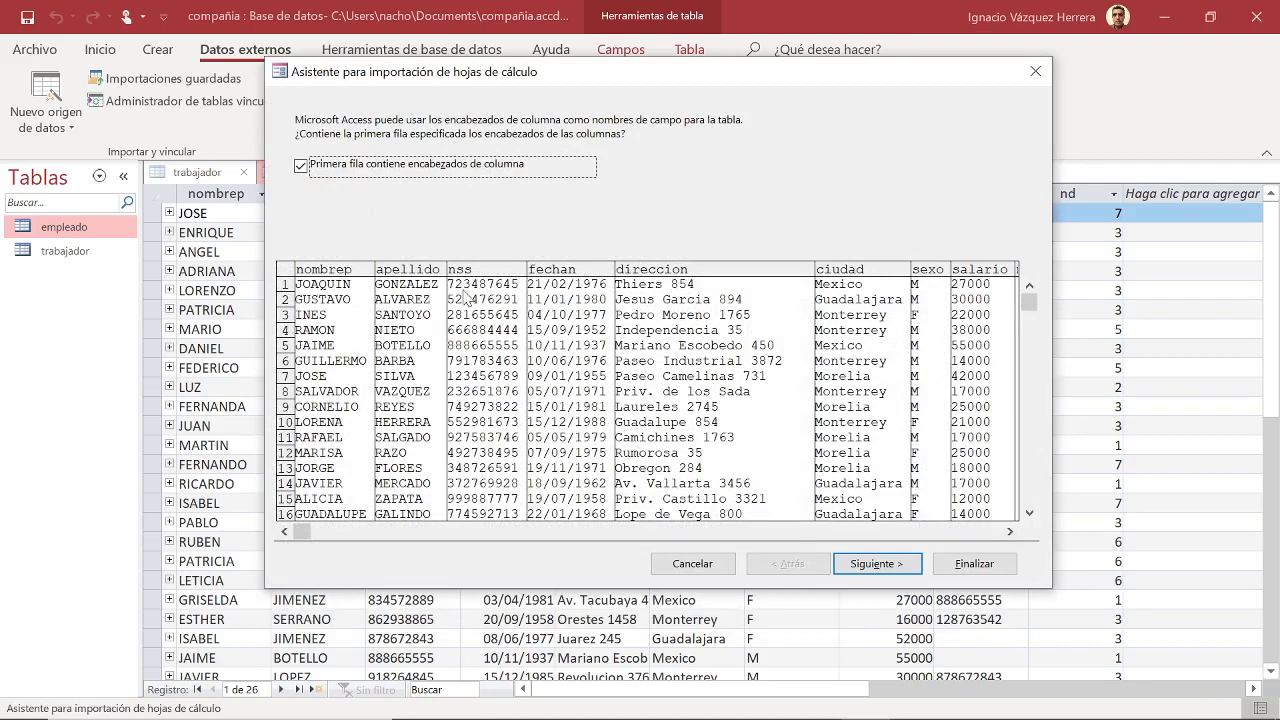
left_click(870, 562)
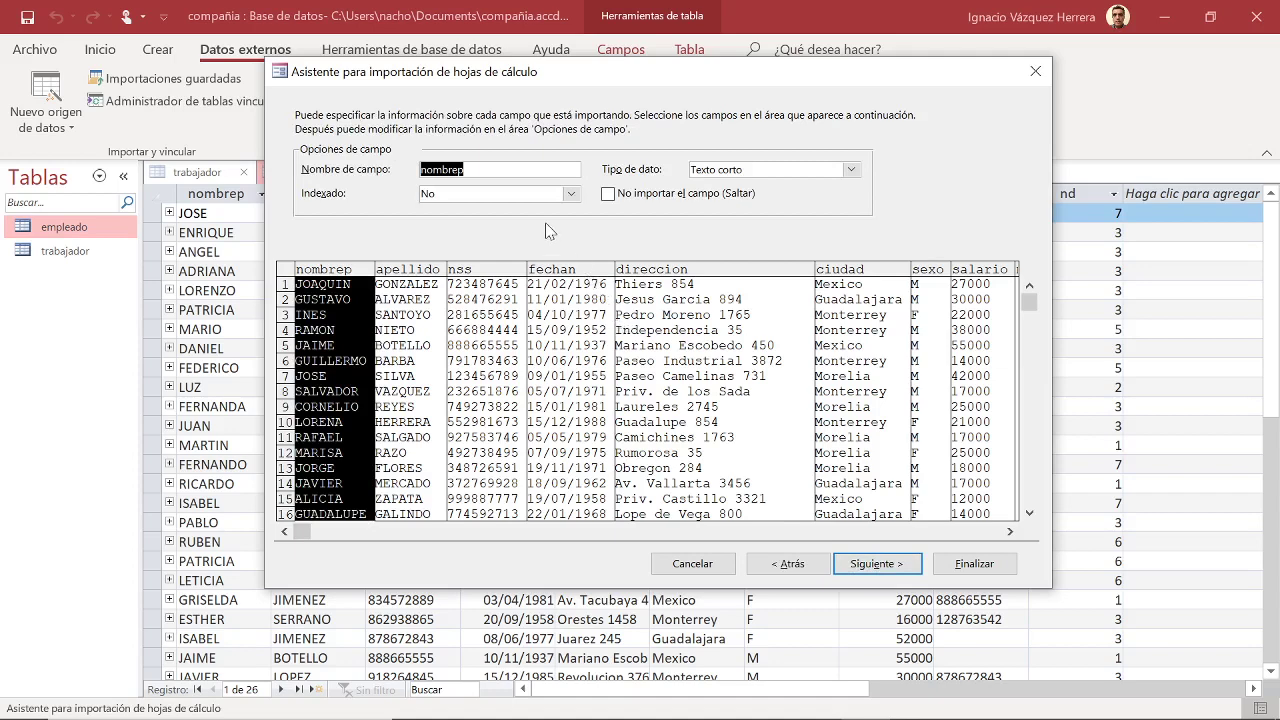
Set the nss field's data type to Texto corto and its index to Sí (Sin duplicados) for the import
left_click(480, 271)
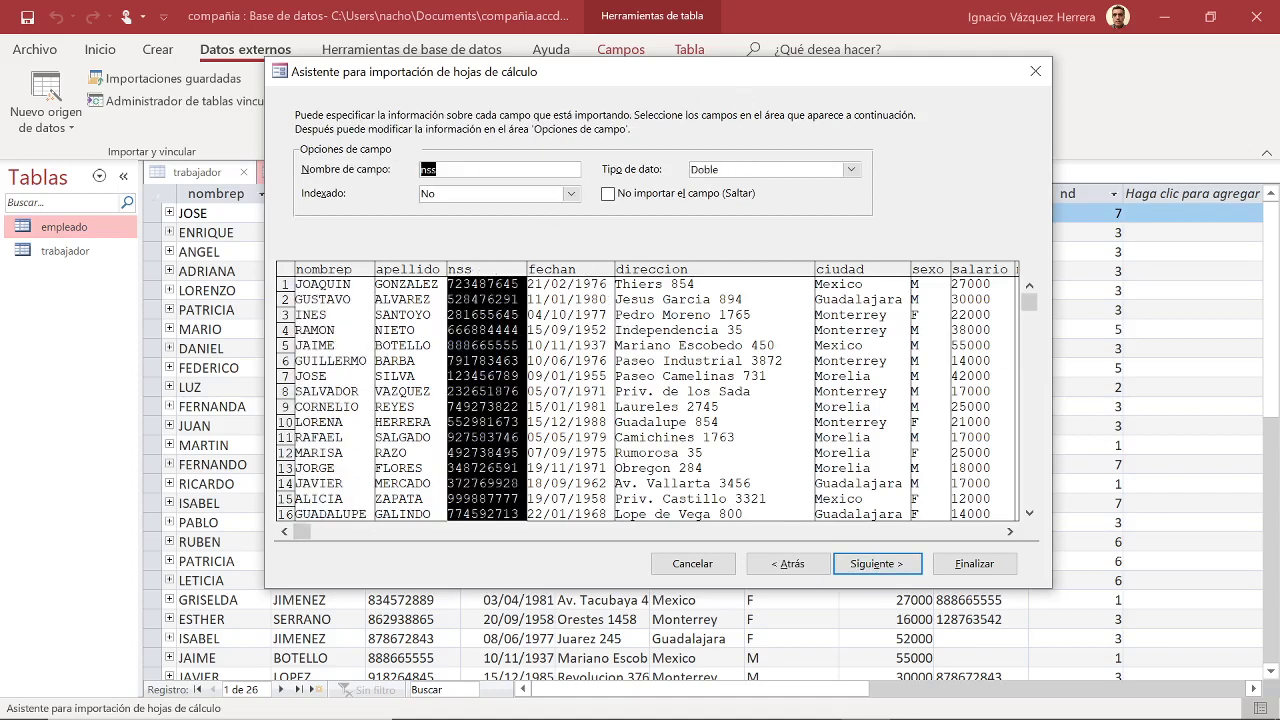
left_click(850, 170)
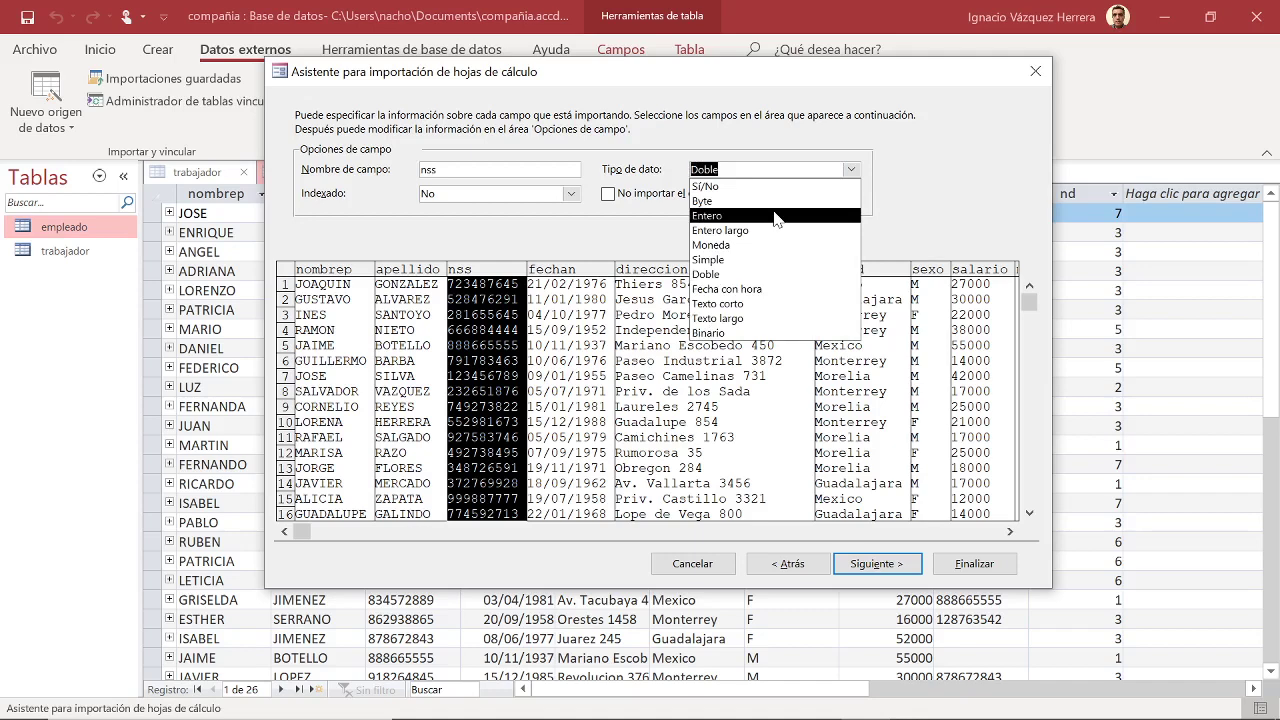
left_click(731, 303)
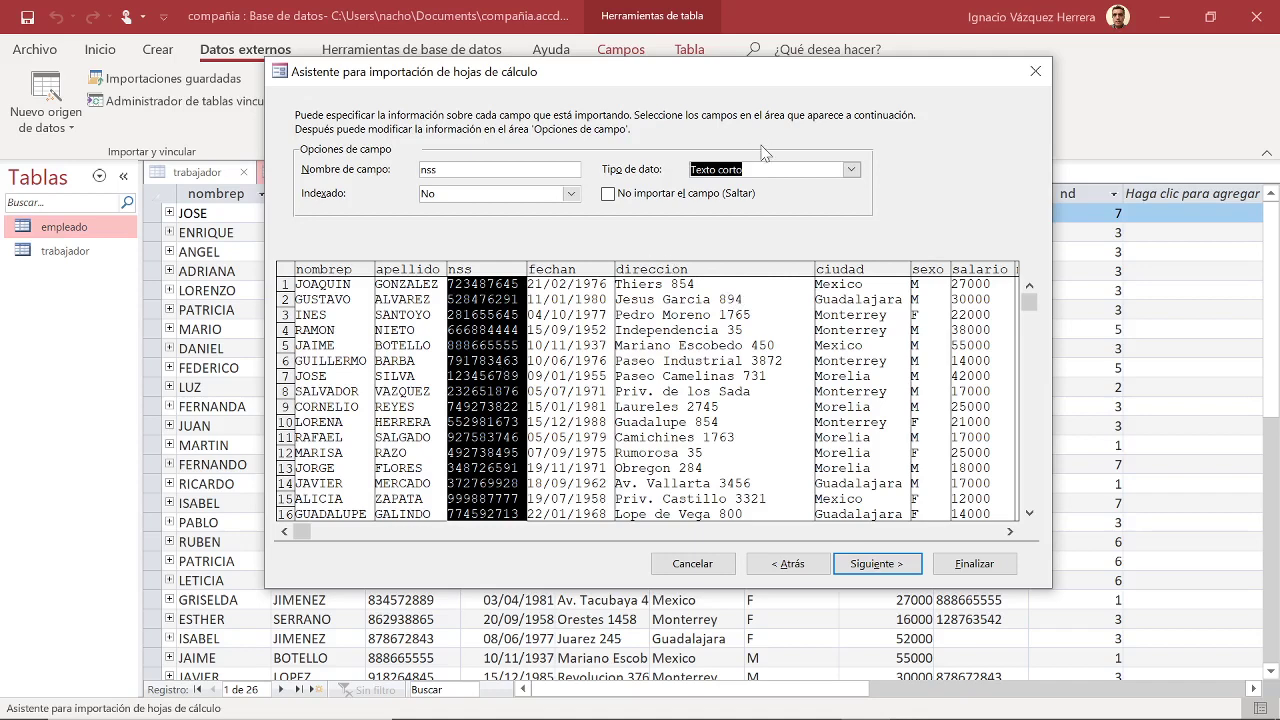
left_click(571, 195)
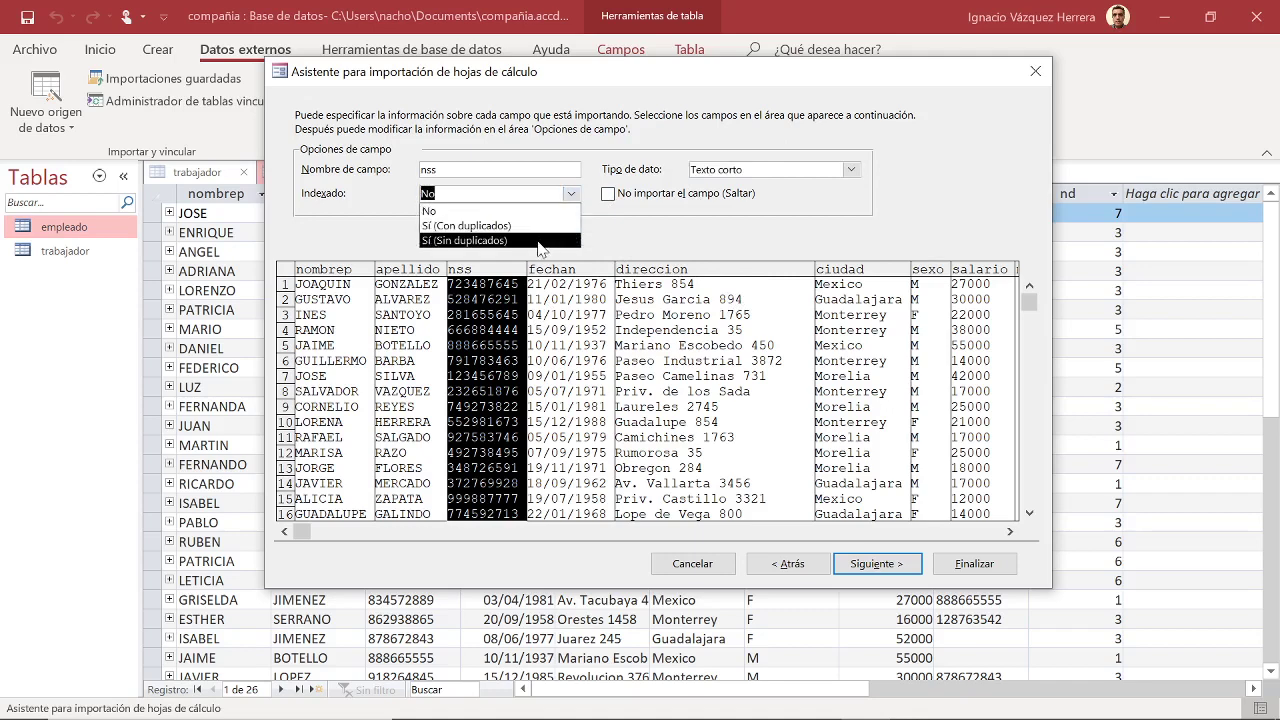
left_click(538, 241)
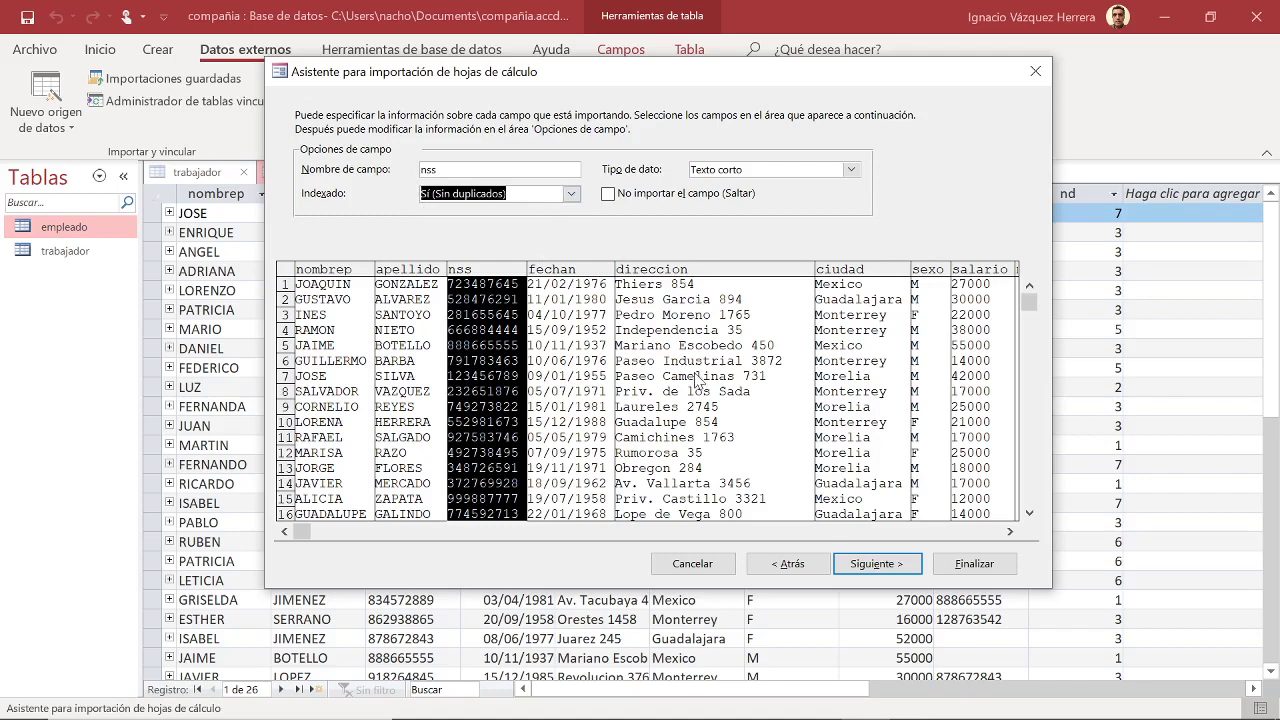
left_click(872, 564)
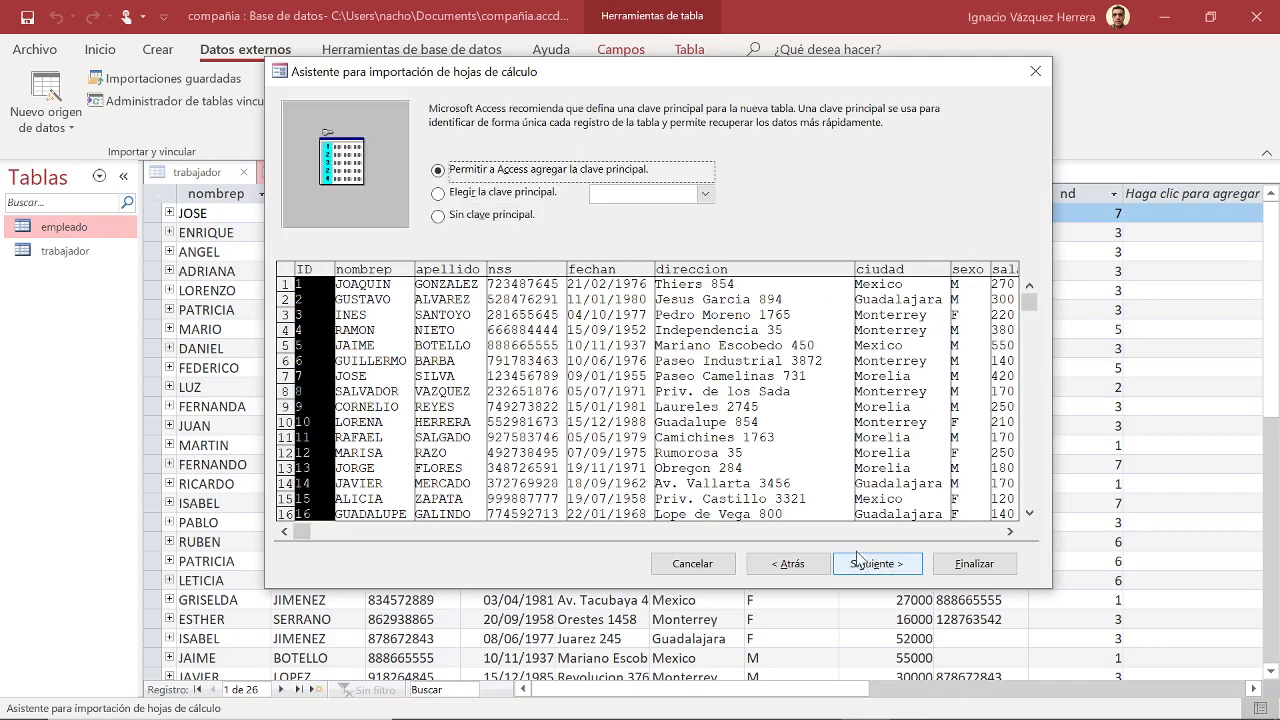
Choose nss as the primary key of the imported table
left_click(503, 193)
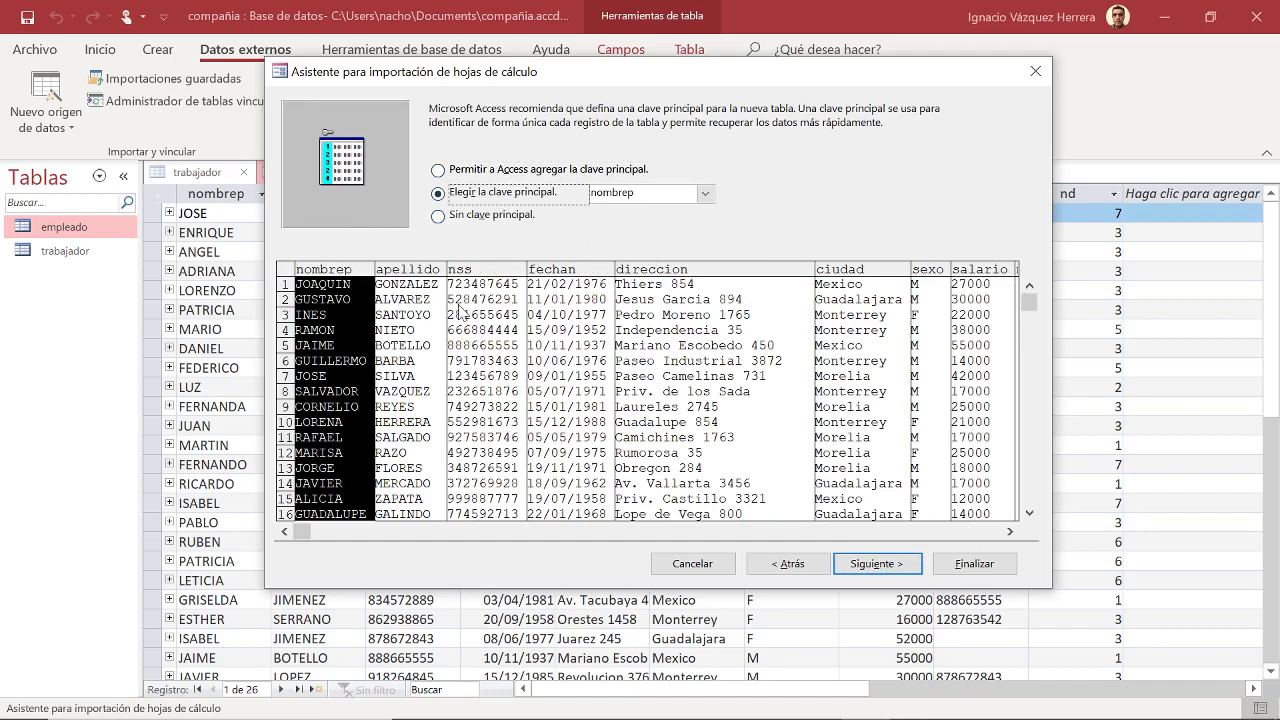
left_click(493, 276)
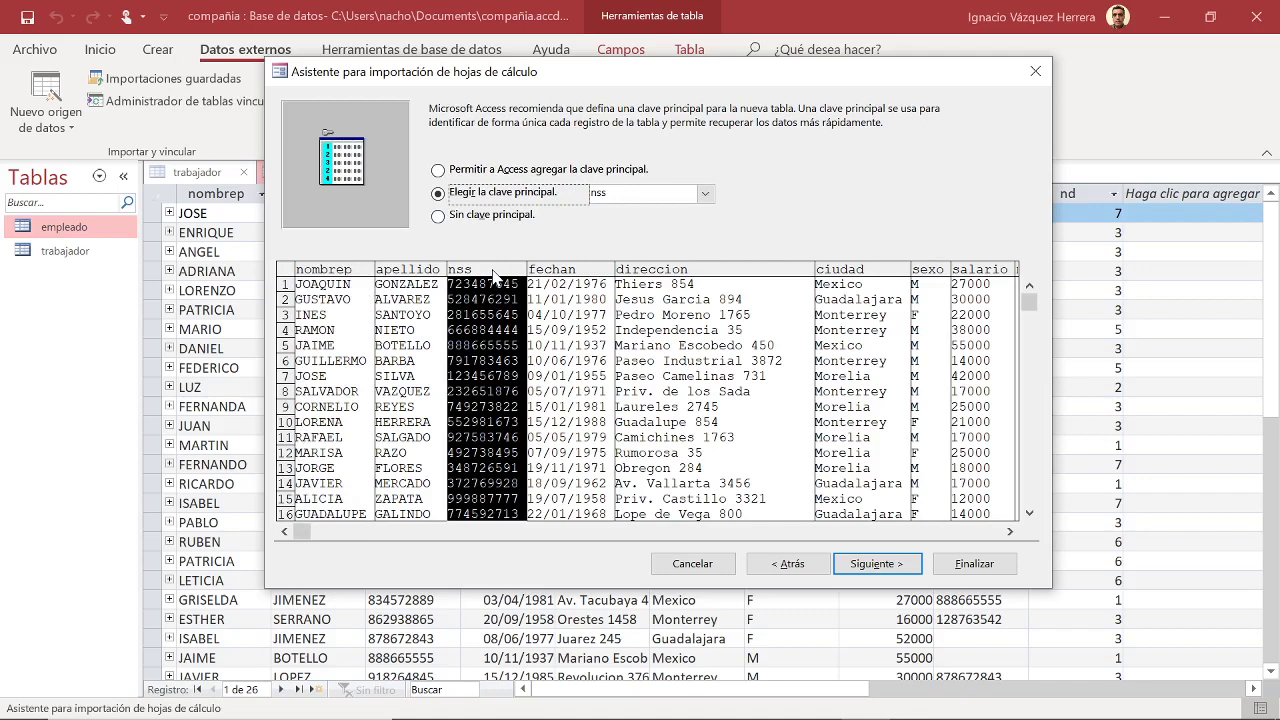
left_click(868, 563)
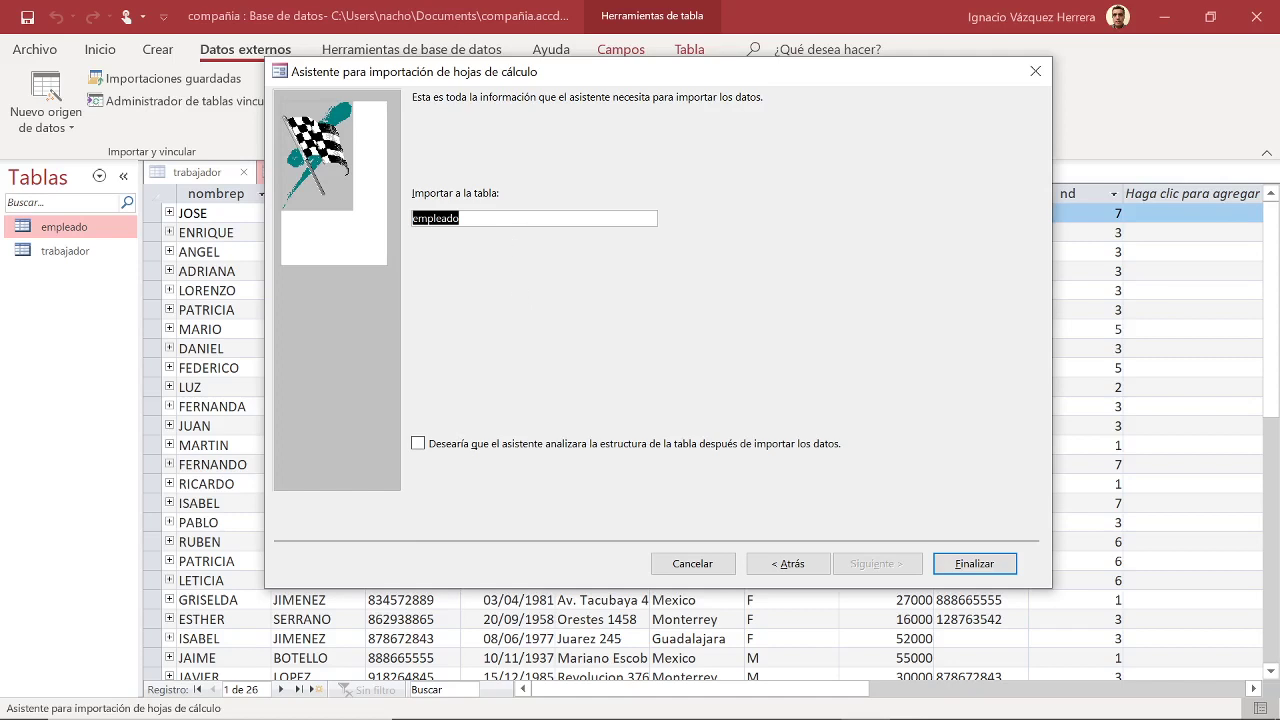
Name the destination table emp and finish the import without saving the import steps
left_click(459, 218)
left_click_drag(459, 218, 434, 218)
key("BackSpace")
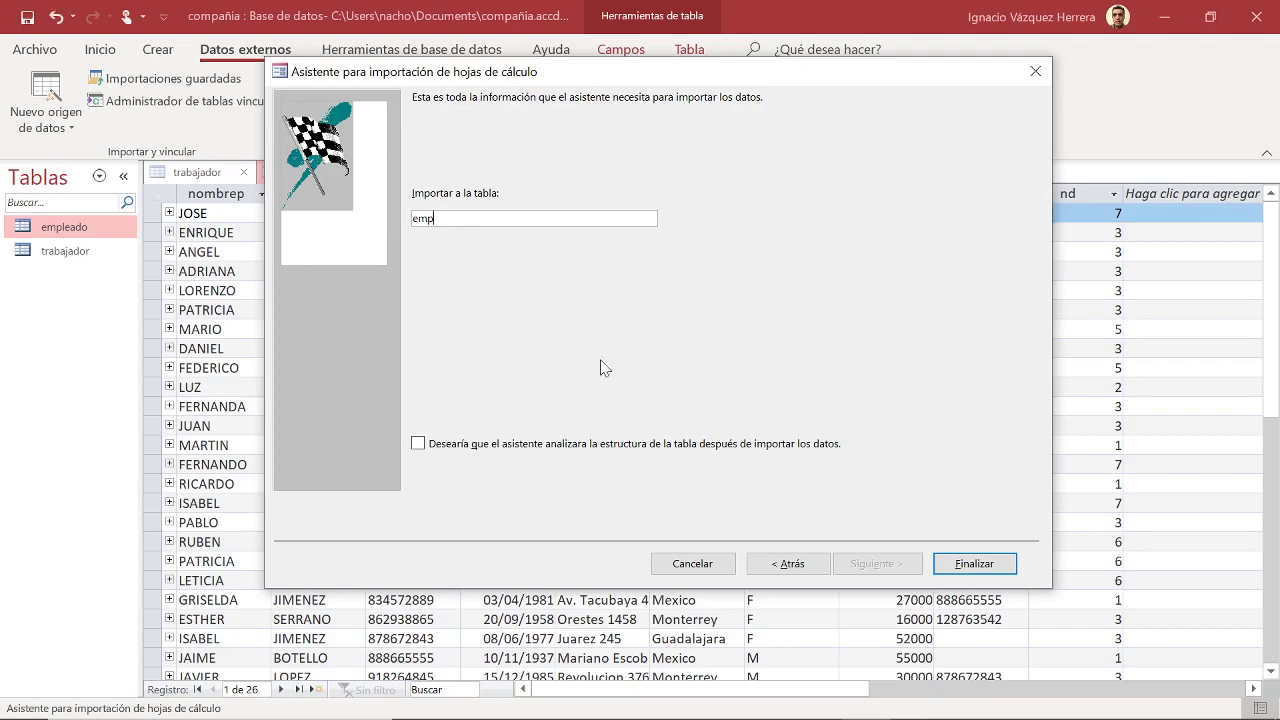
left_click(972, 562)
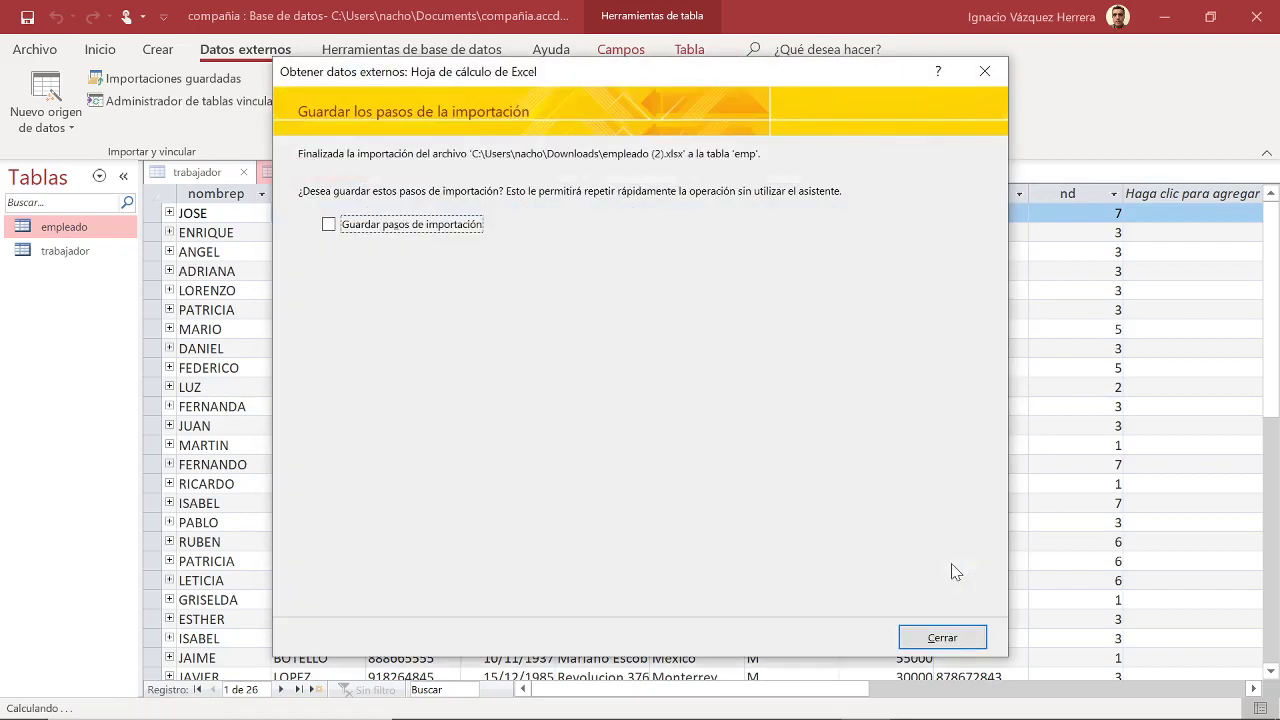
left_click(940, 637)
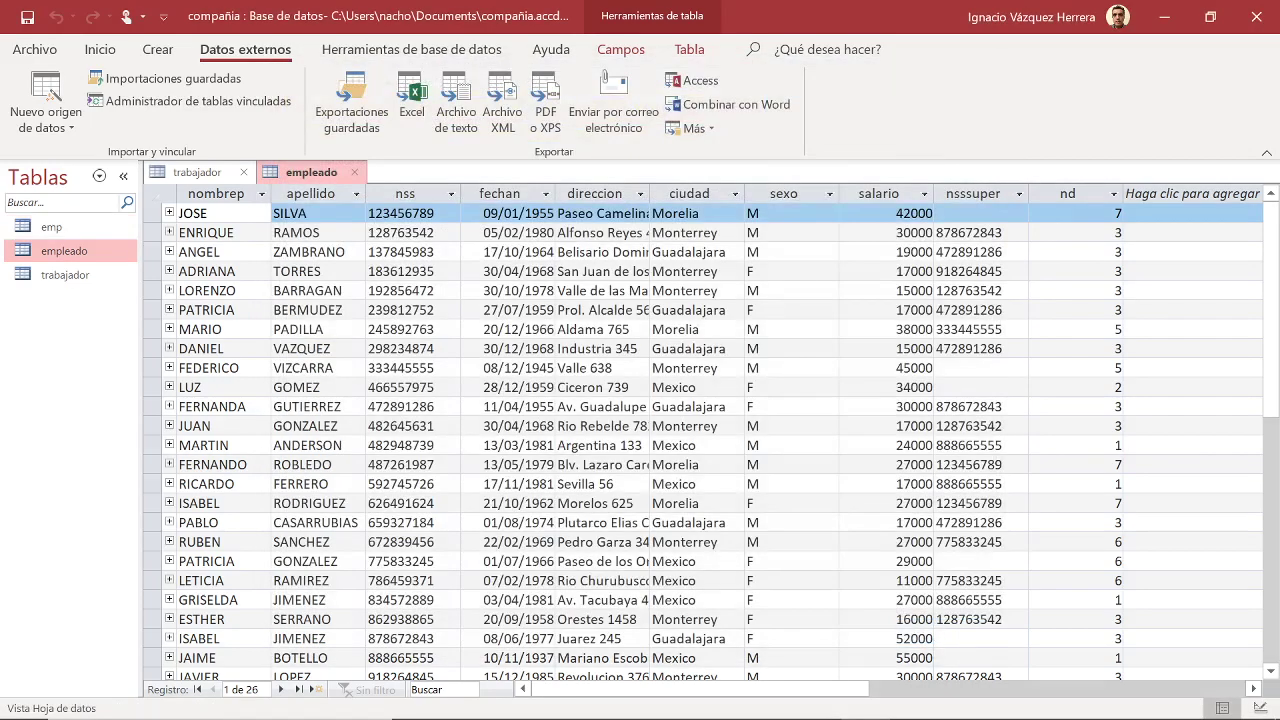
Open the emp table to view its imported records
left_click(50, 228)
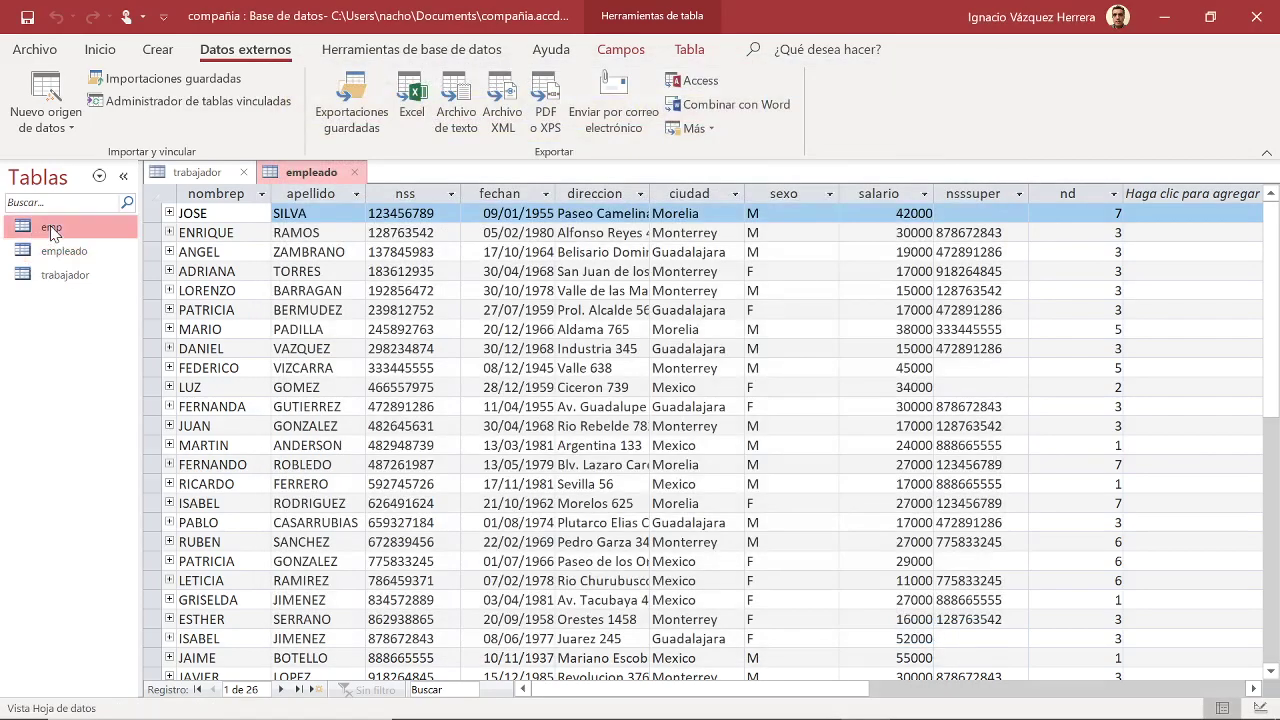
double_click(50, 228)
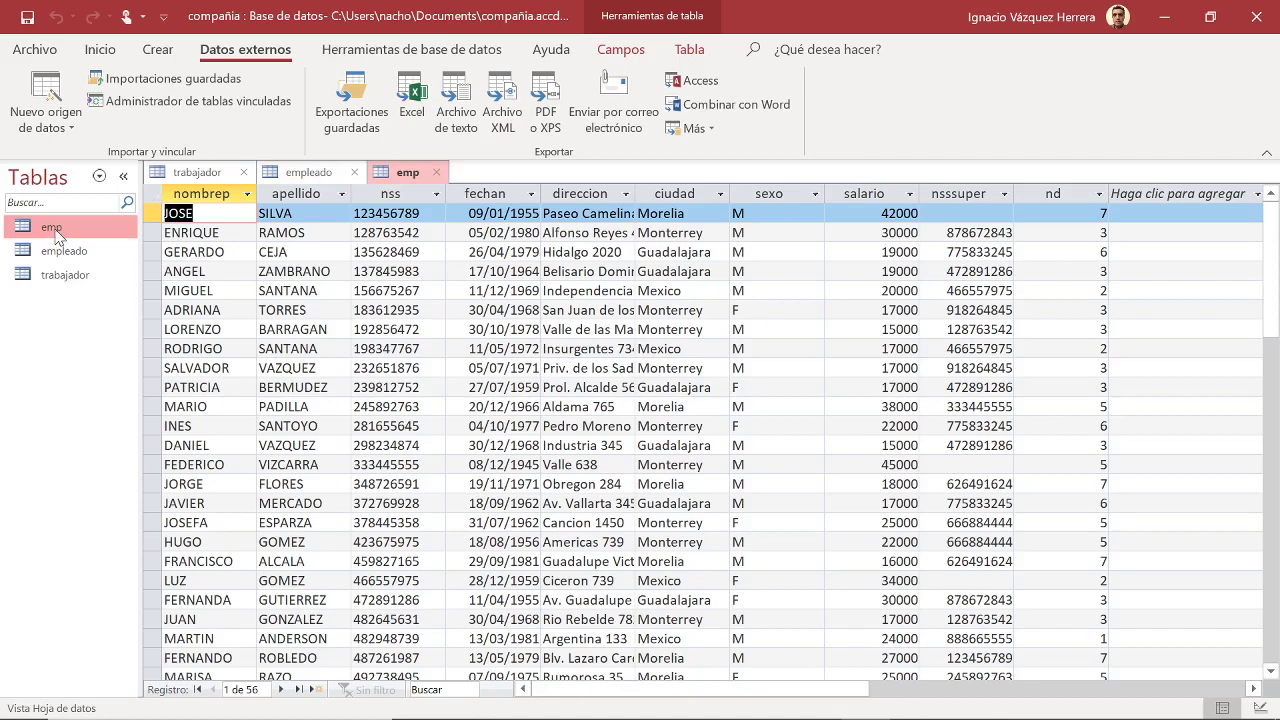
Show the emp table in Design view to check its fields and data types
left_click(86, 52)
left_click(28, 108)
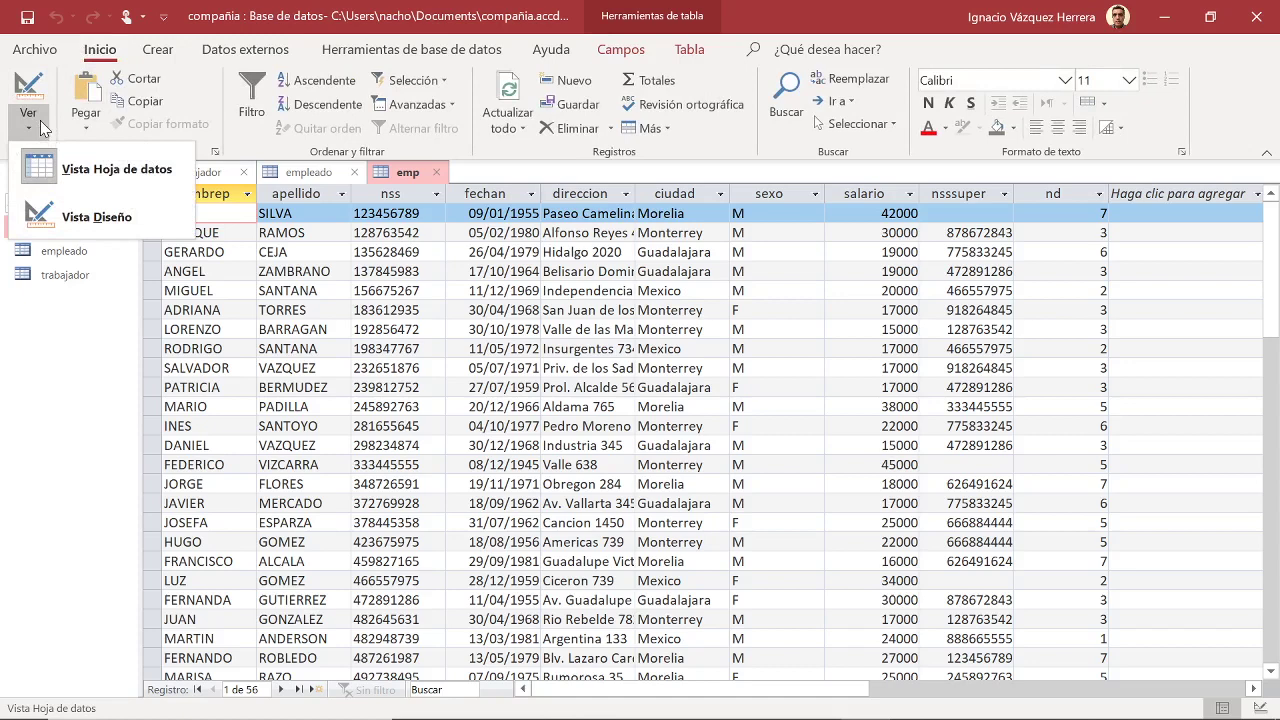
left_click(115, 222)
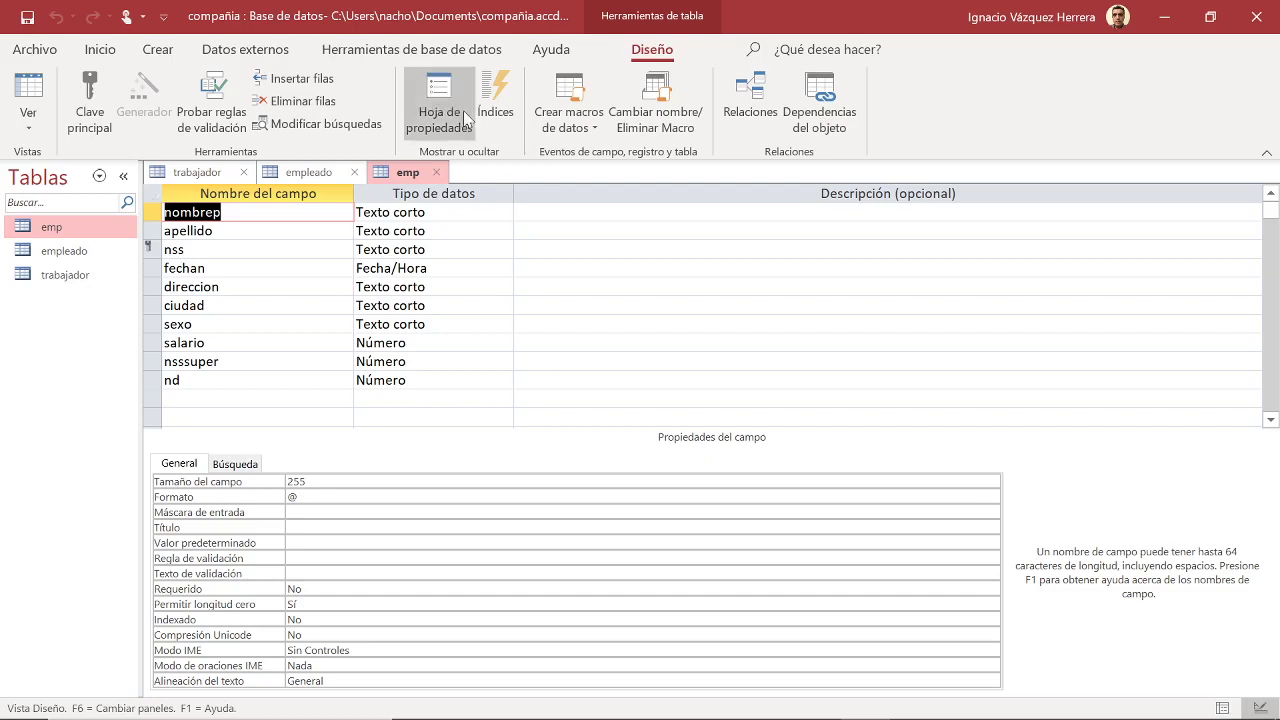
Open the database relationships diagram and enlarge the empleado table until all its fields show
left_click(415, 50)
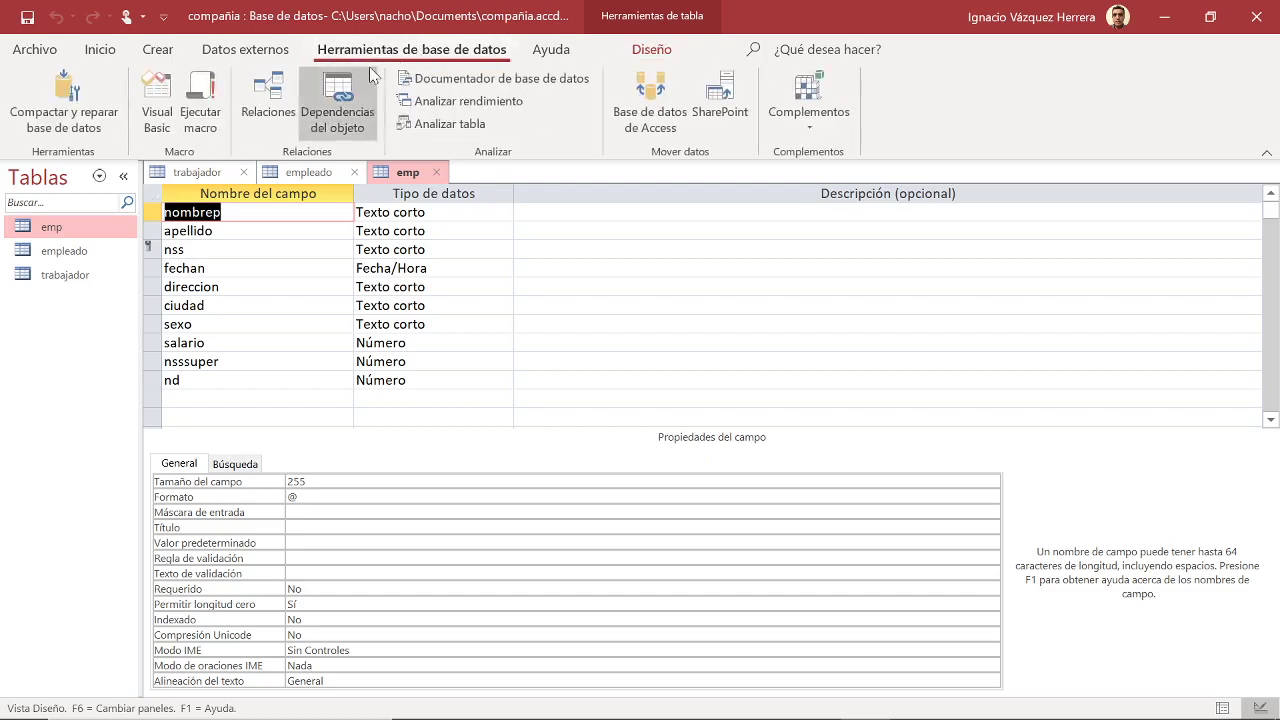
left_click(280, 93)
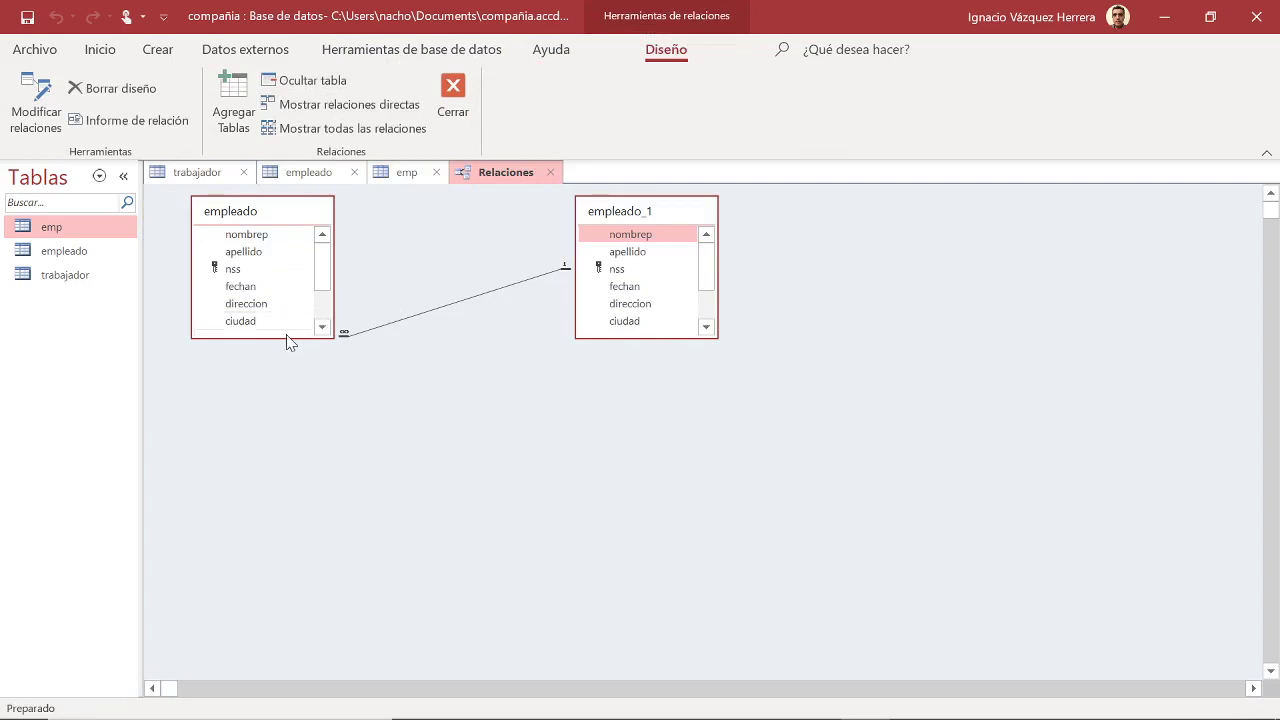
left_click_drag(286, 337, 329, 447)
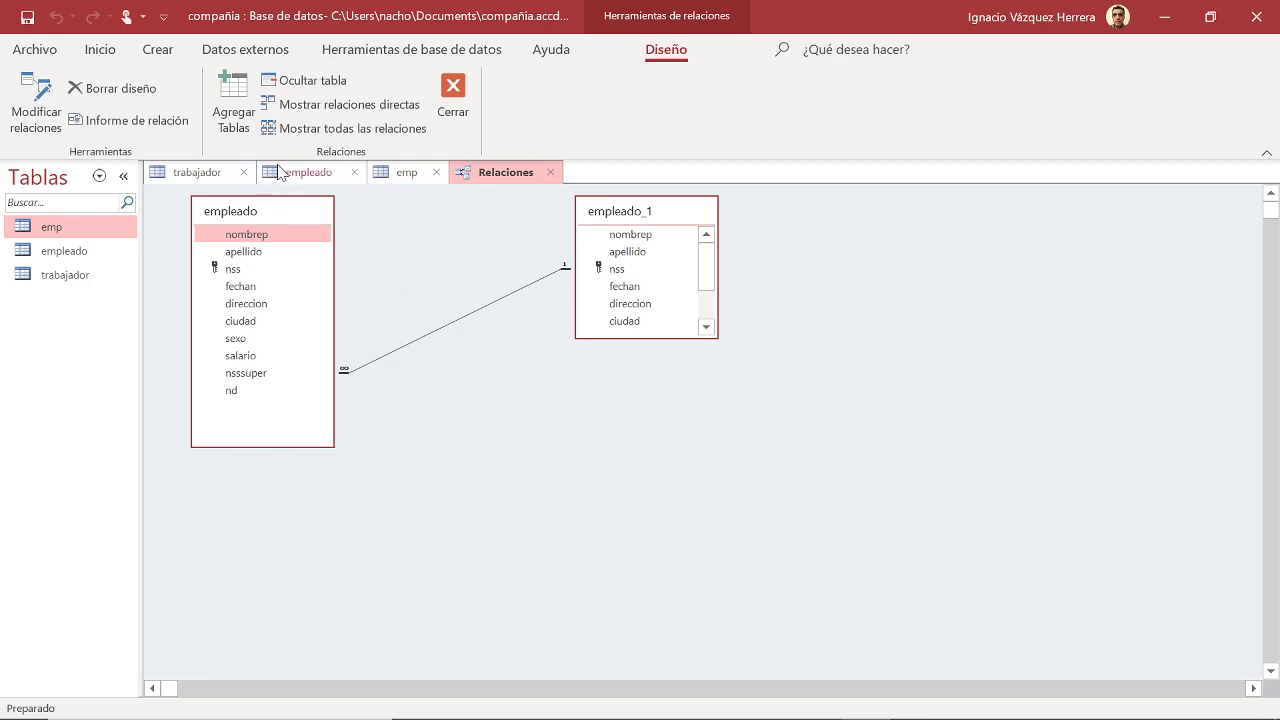
Add the emp table to the relationships diagram and place it in the free space below the empleado tables
left_click(240, 106)
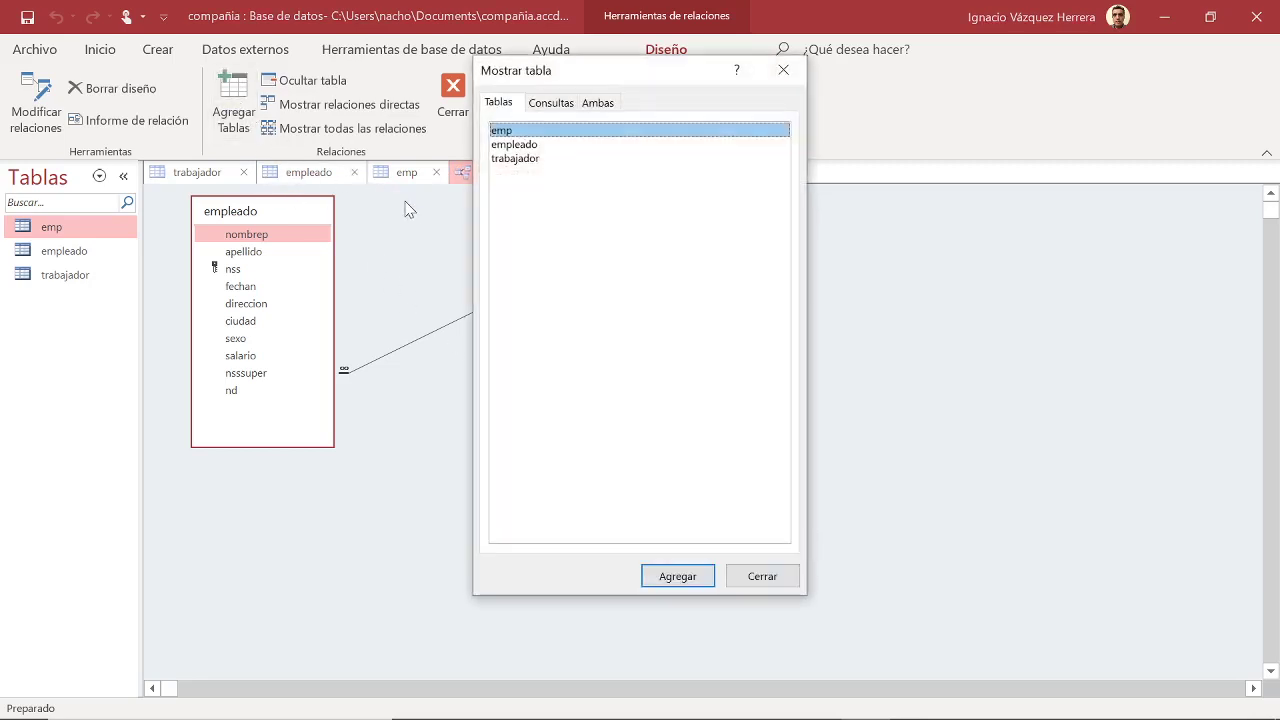
left_click(660, 577)
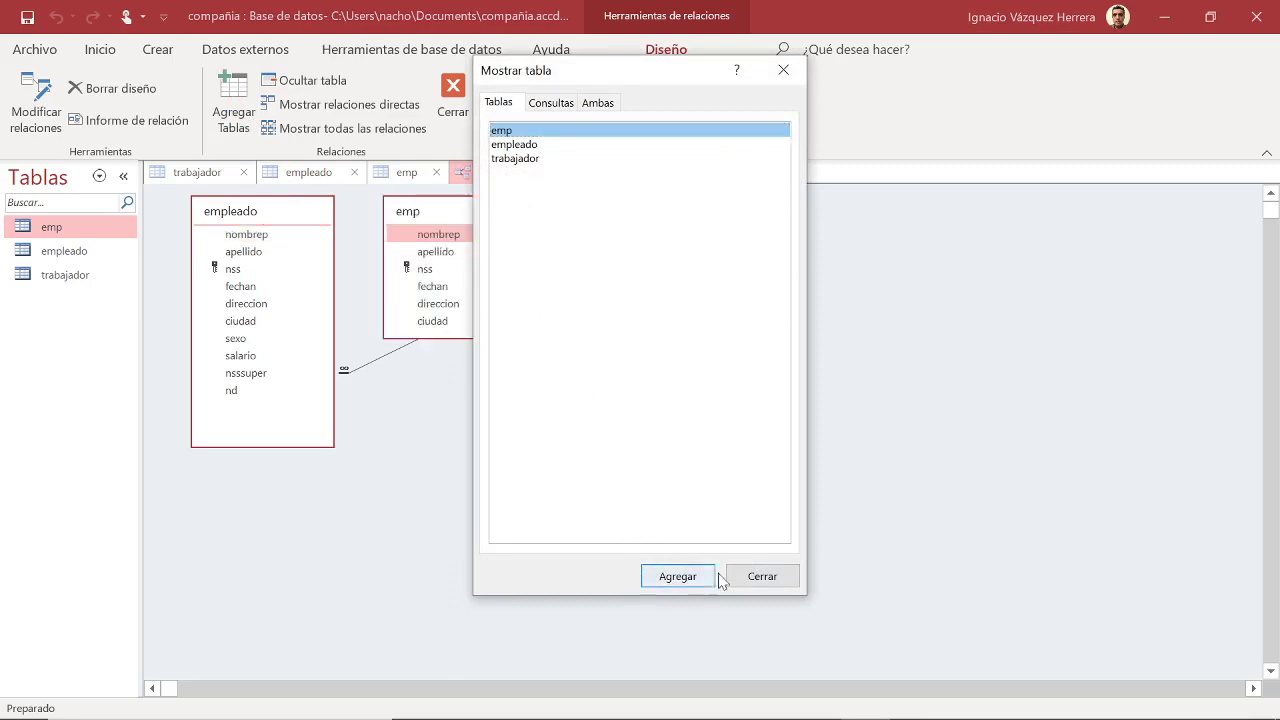
left_click(760, 577)
left_click_drag(483, 216, 544, 459)
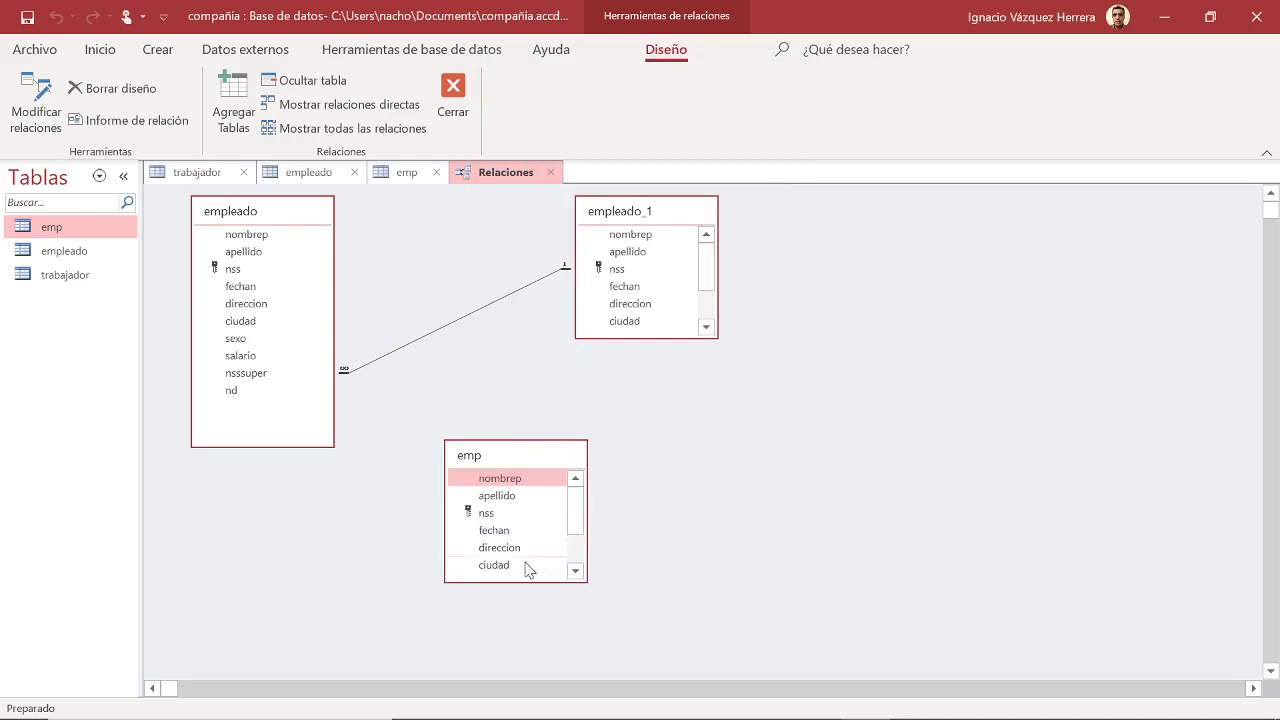
Add a second copy of the emp table to the diagram and place it to the right of the first
left_click(244, 92)
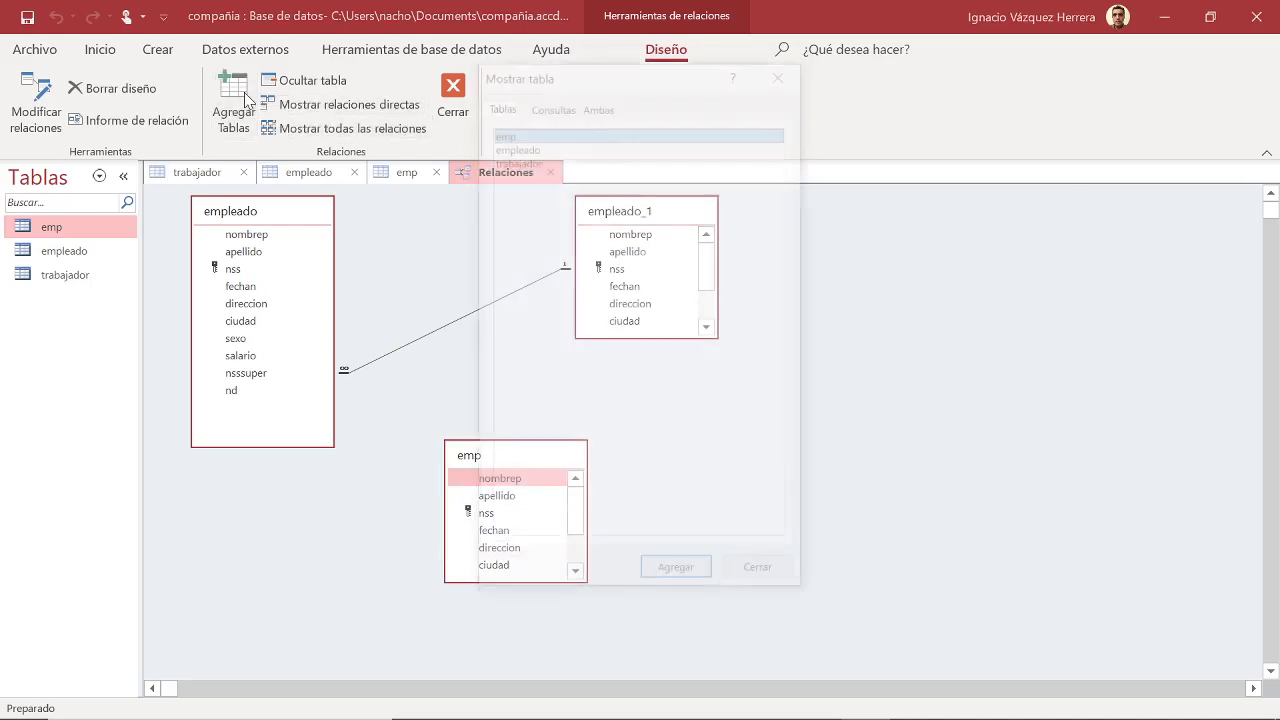
left_click(674, 577)
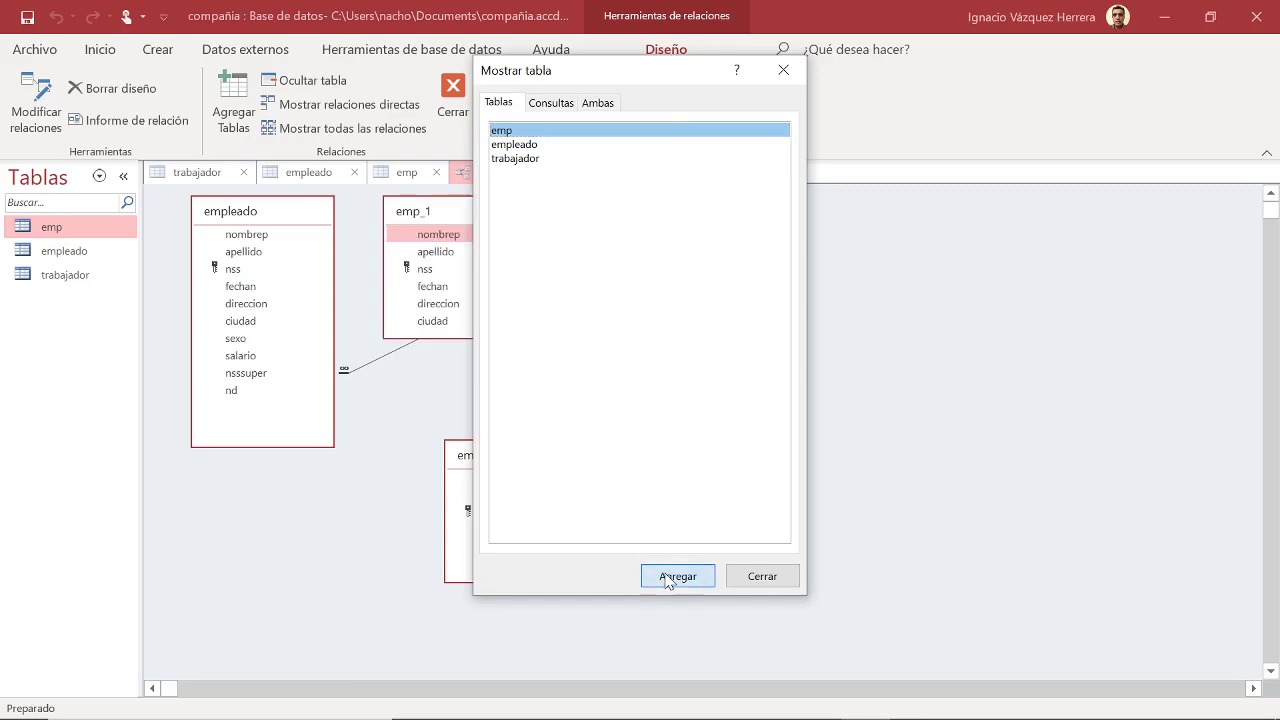
left_click(758, 576)
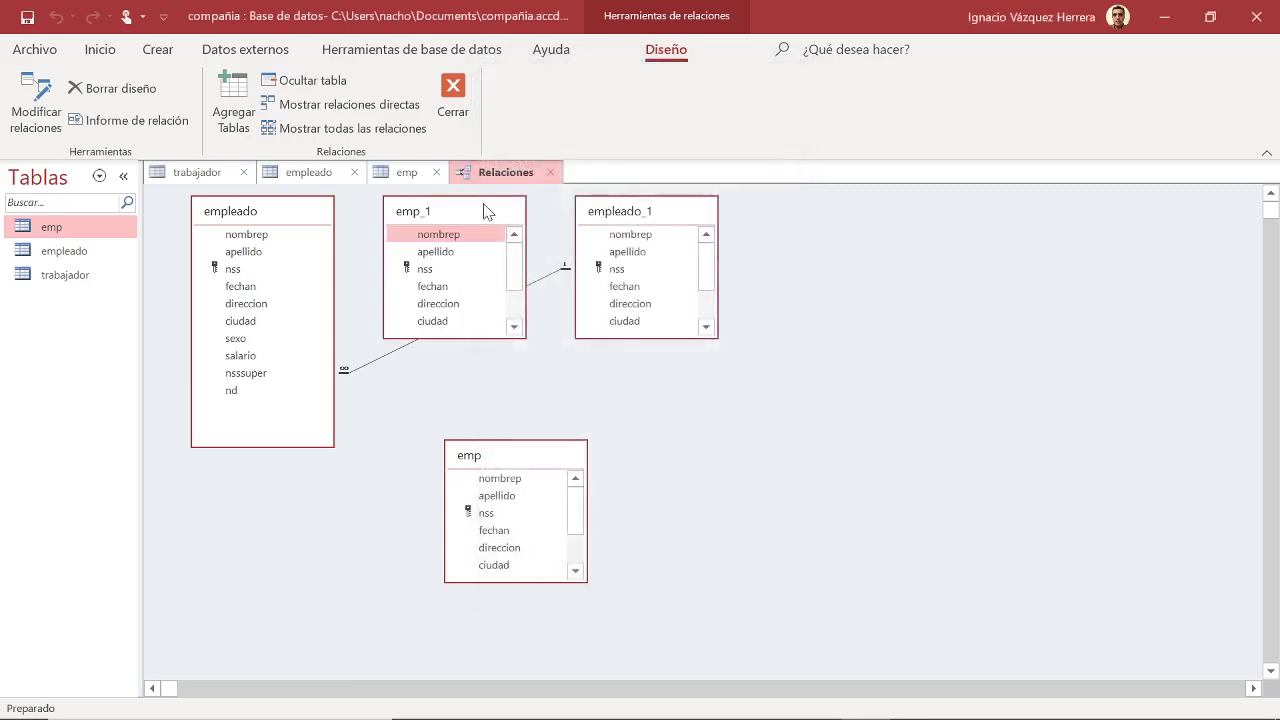
left_click_drag(487, 210, 902, 406)
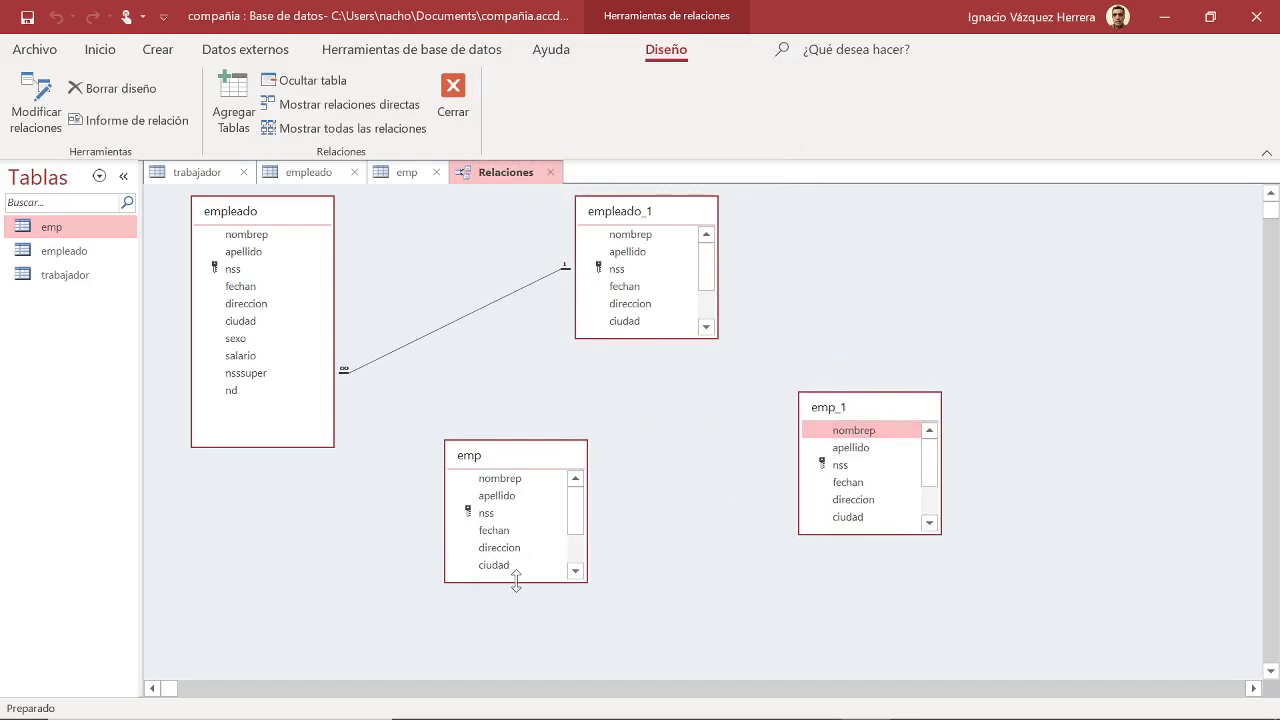
Enlarge the emp table to show all its fields and try to relate its nsssuper field to nss in emp_1
left_click_drag(515, 583, 512, 674)
left_click_drag(515, 618, 634, 591)
left_click(552, 620)
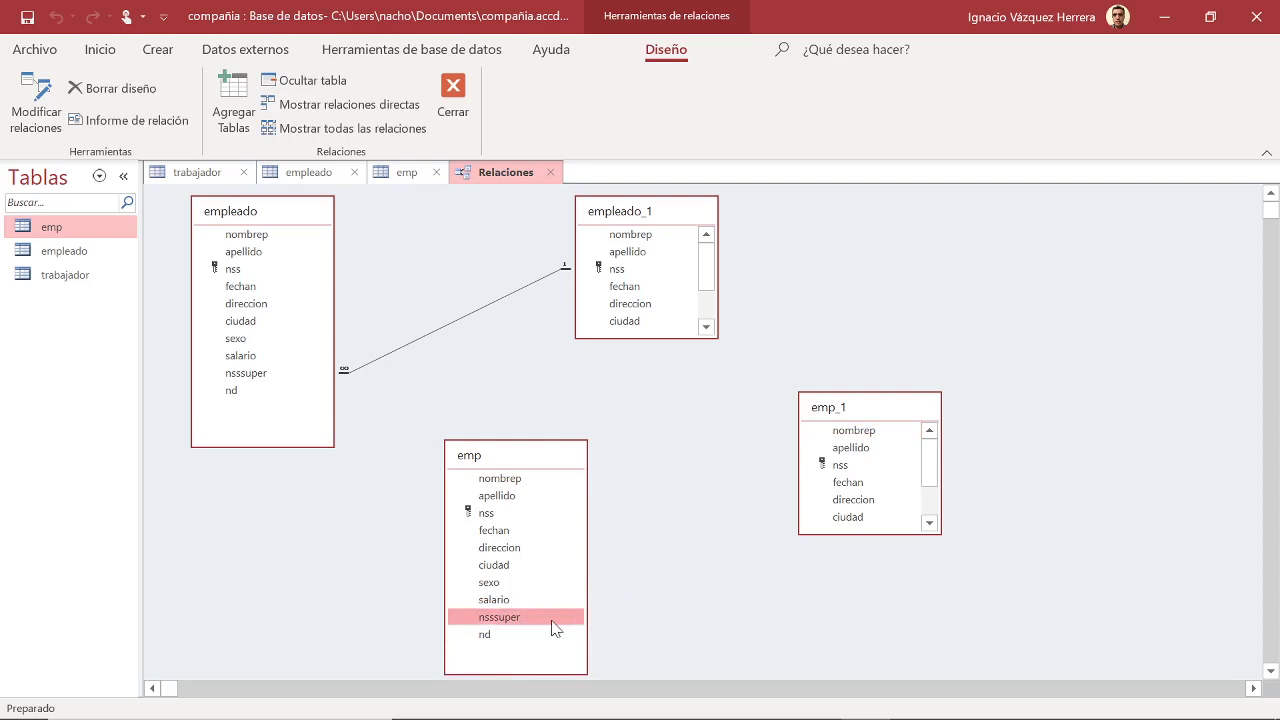
left_click_drag(562, 622, 853, 468)
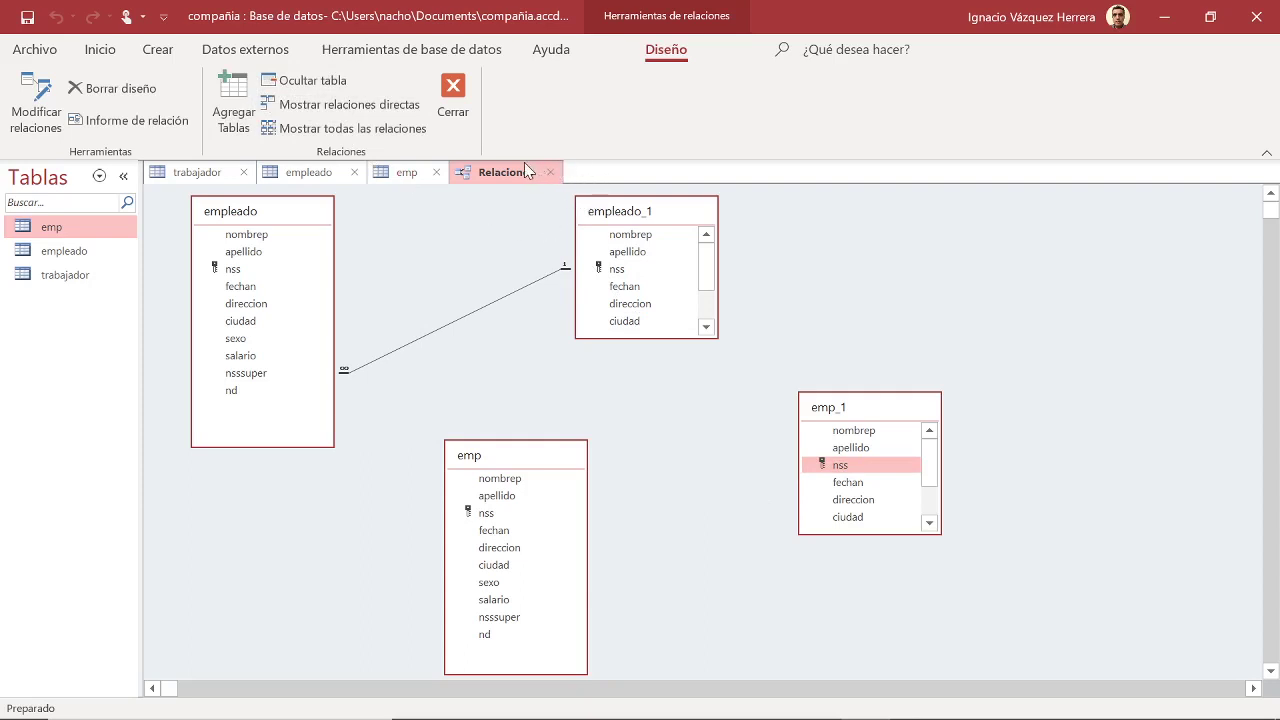
Move the emp table slightly higher in the diagram and try again to create a relationship from its nsssuper field
left_click_drag(503, 456, 499, 416)
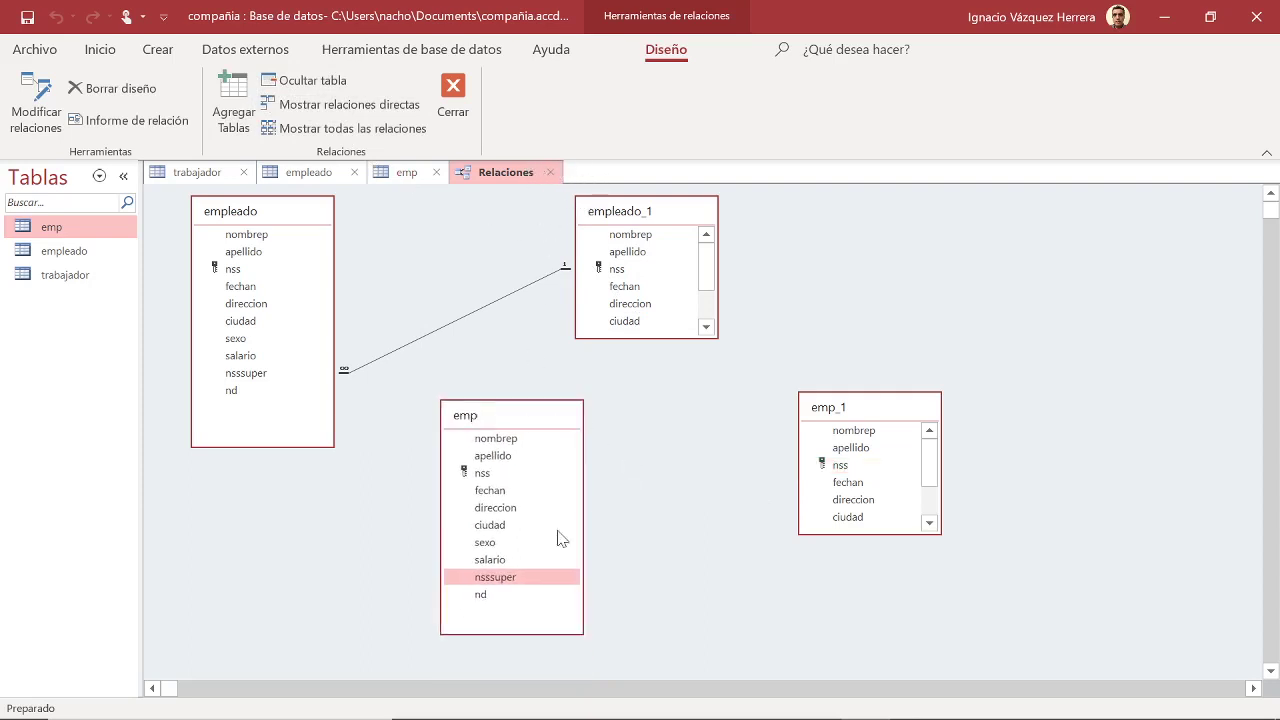
right_click(513, 586)
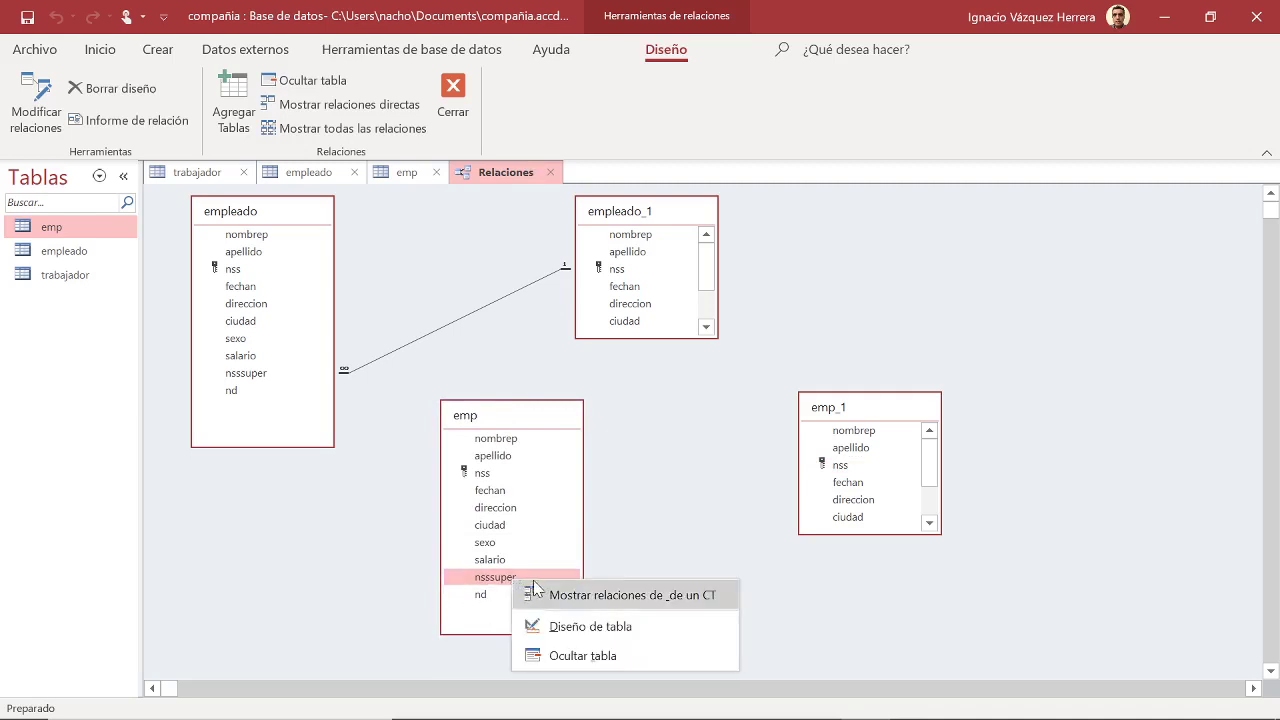
left_click(765, 490)
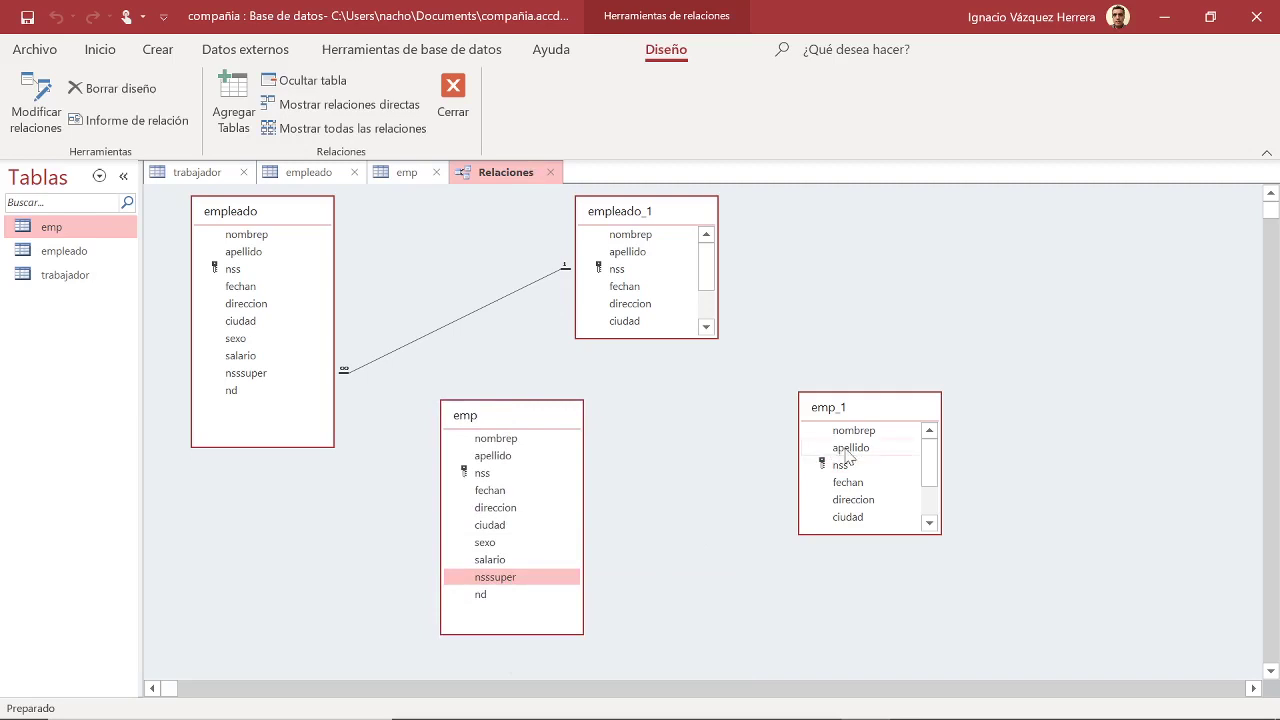
left_click(570, 582)
left_click_drag(570, 582, 606, 560)
left_click(486, 582)
left_click_drag(502, 581, 470, 315)
right_click(701, 494)
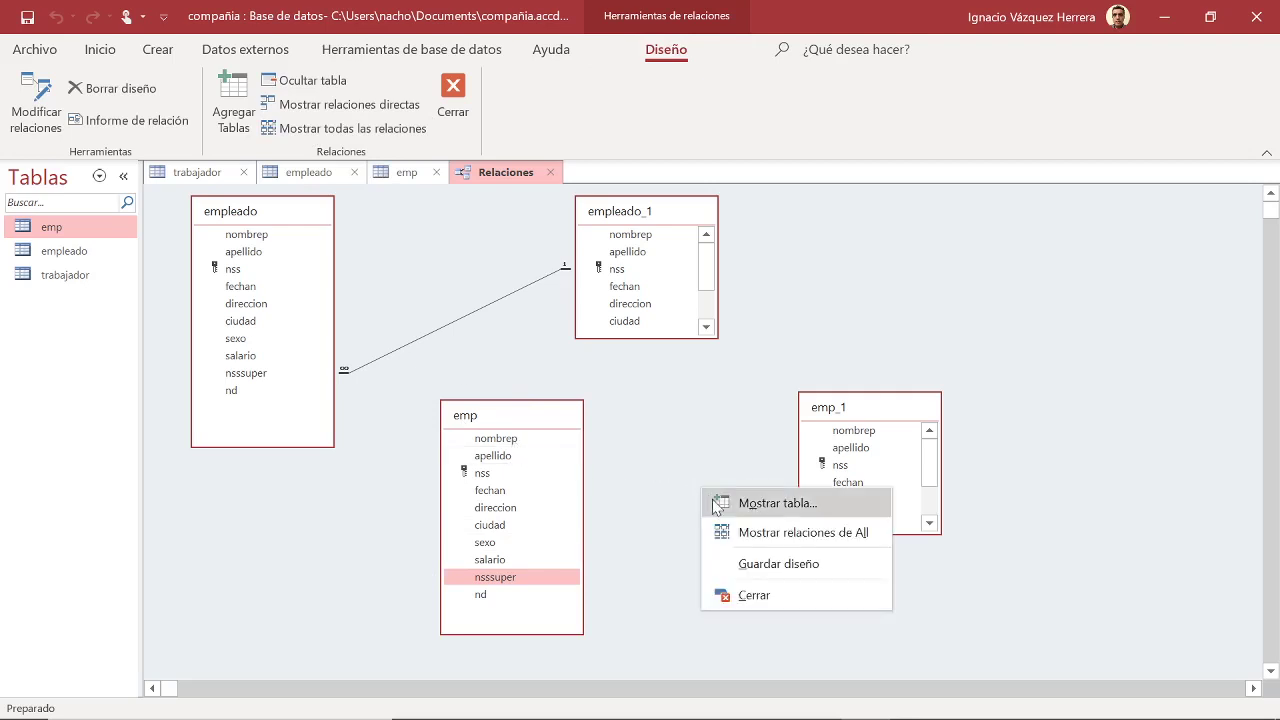
left_click(735, 483)
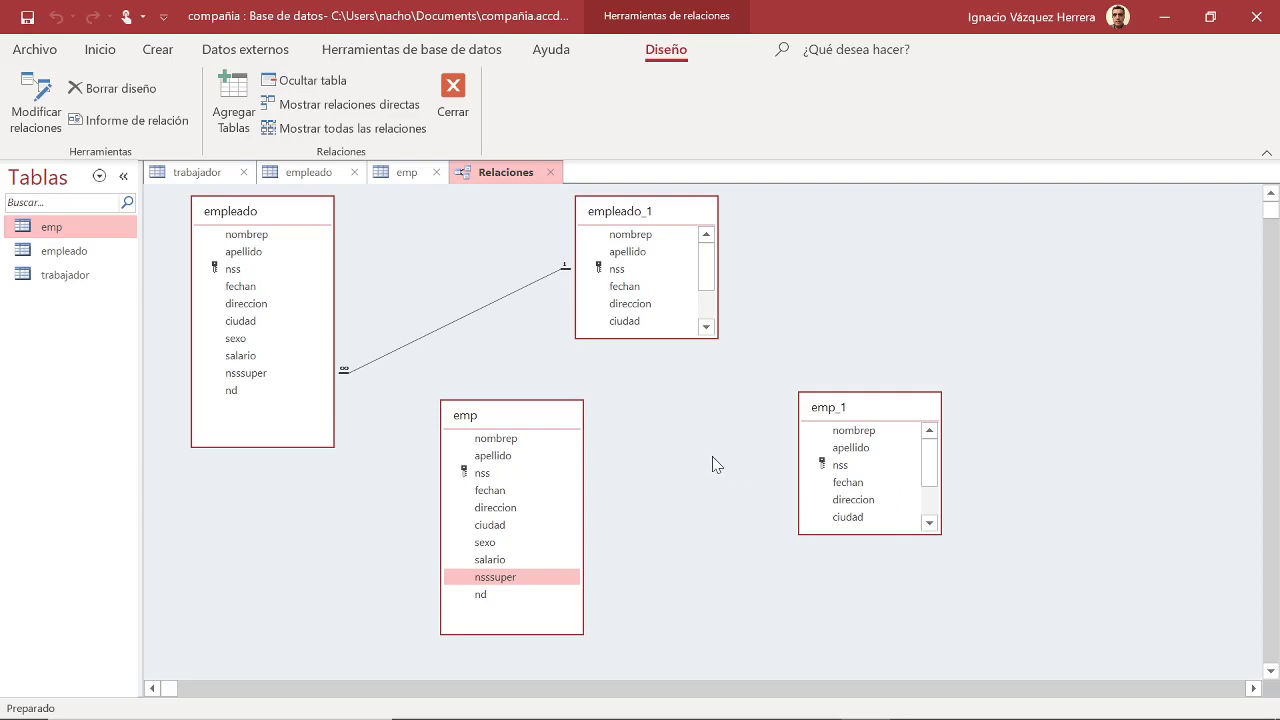
Reposition the emp_1 table in the diagram, and close the relationships without saving the layout changes
left_click(846, 409)
left_click_drag(846, 409, 731, 460)
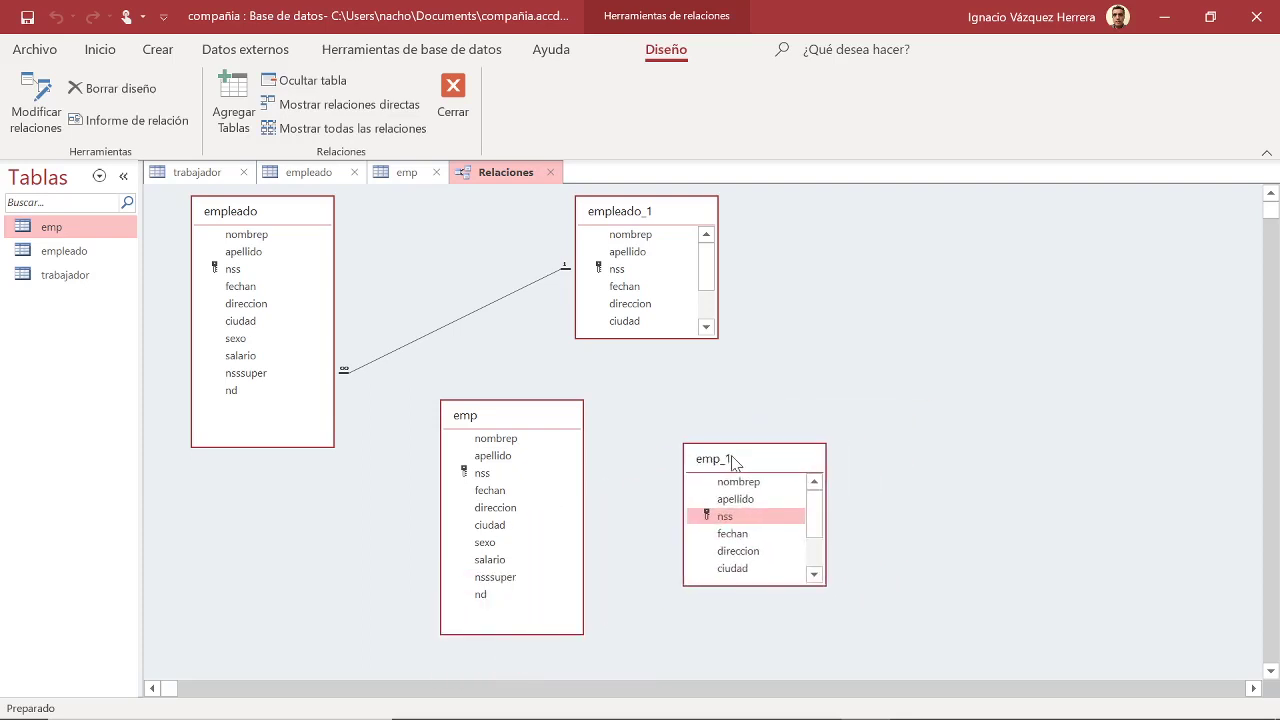
right_click(734, 462)
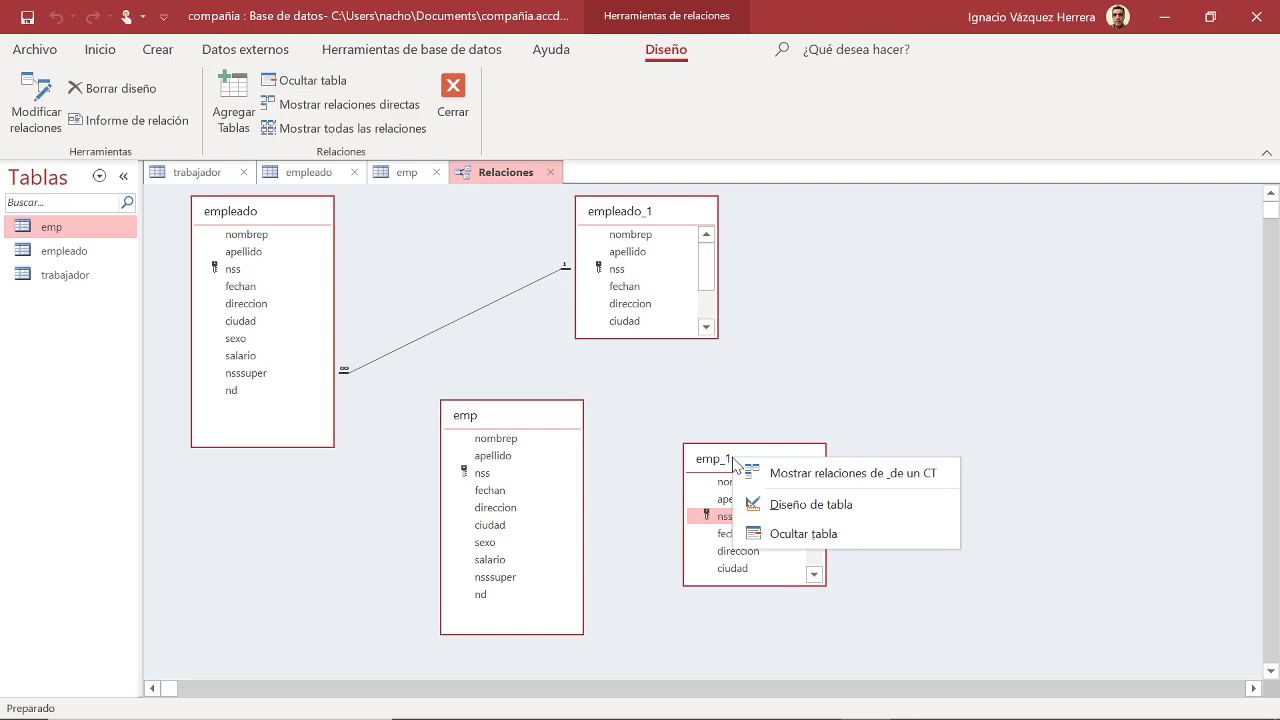
left_click(723, 463)
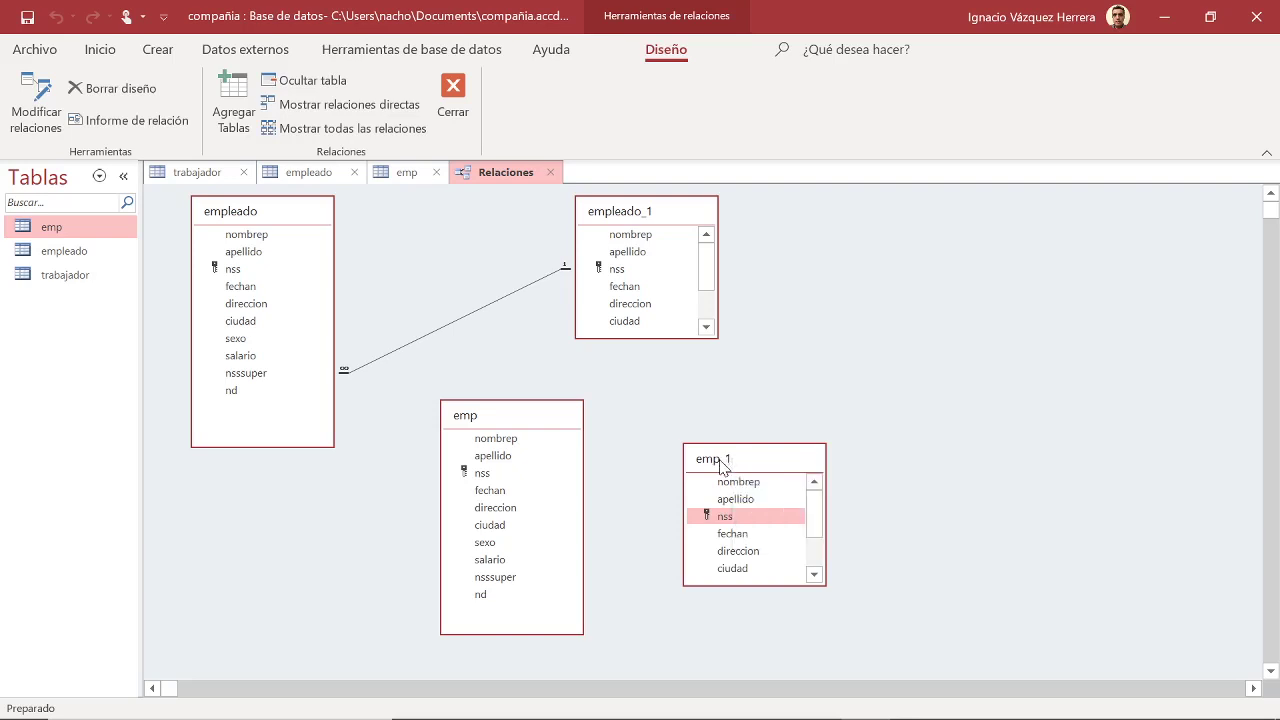
left_click_drag(721, 463, 791, 323)
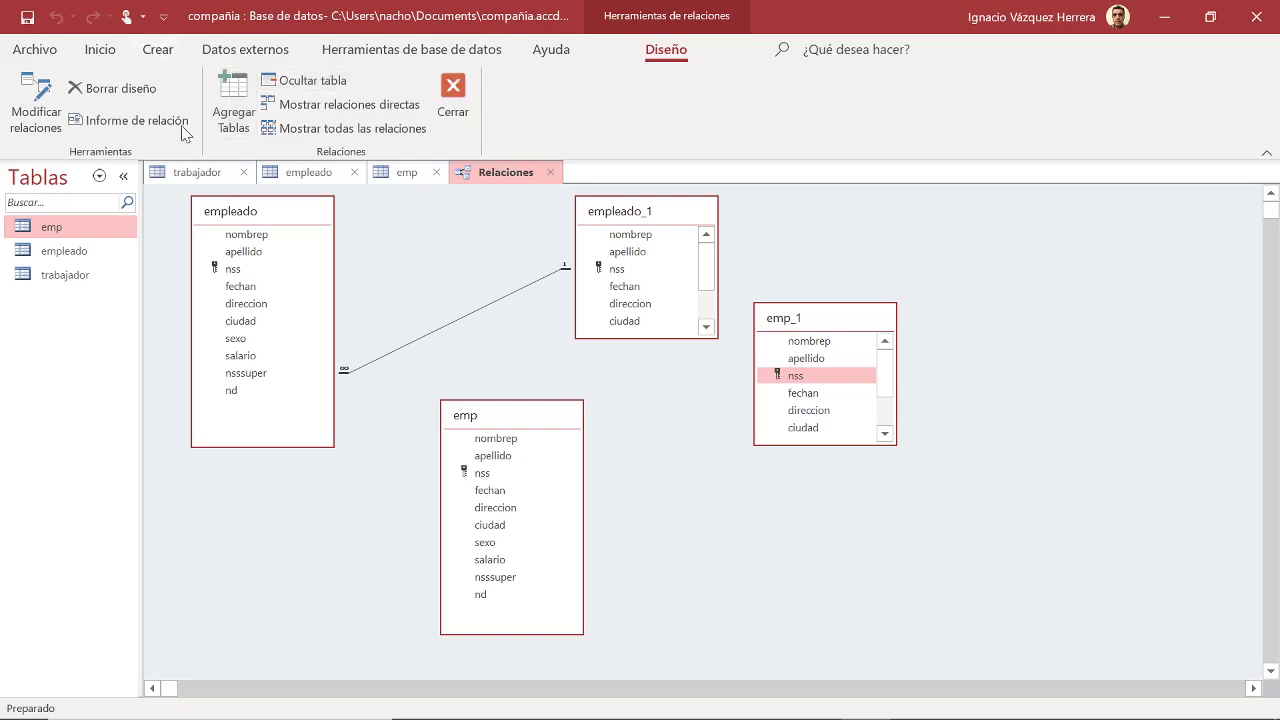
left_click(550, 172)
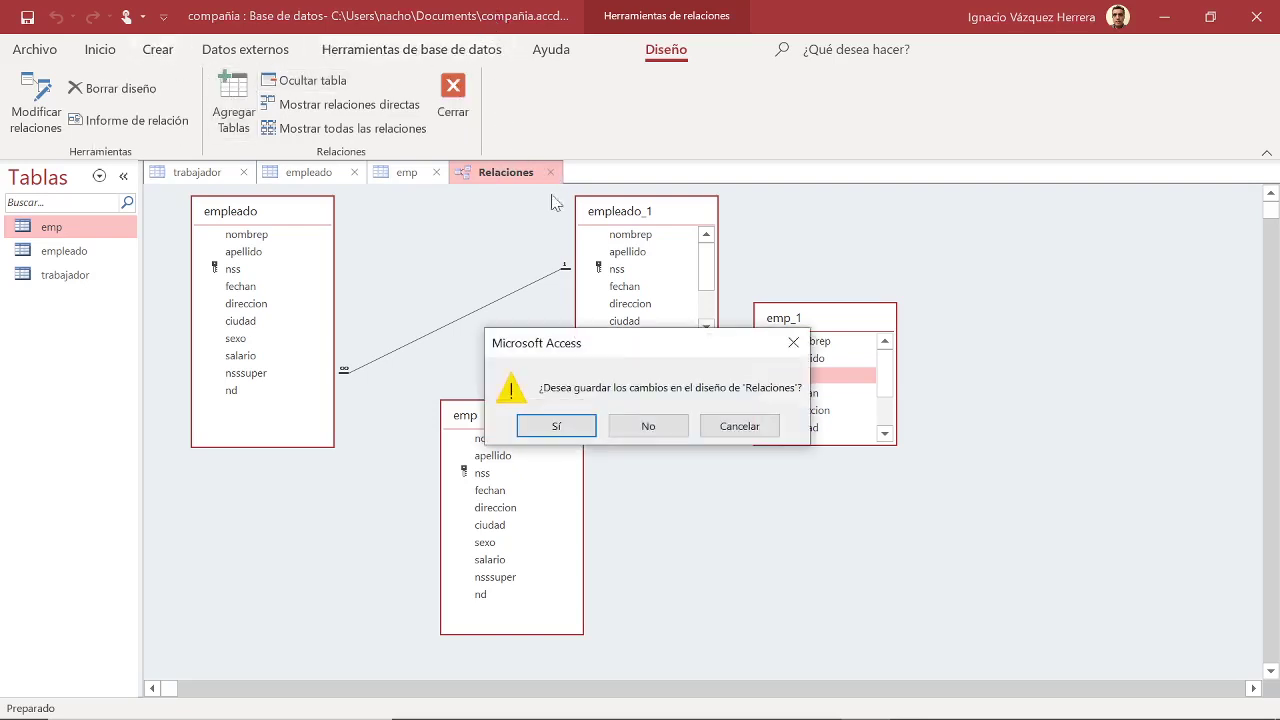
left_click(680, 428)
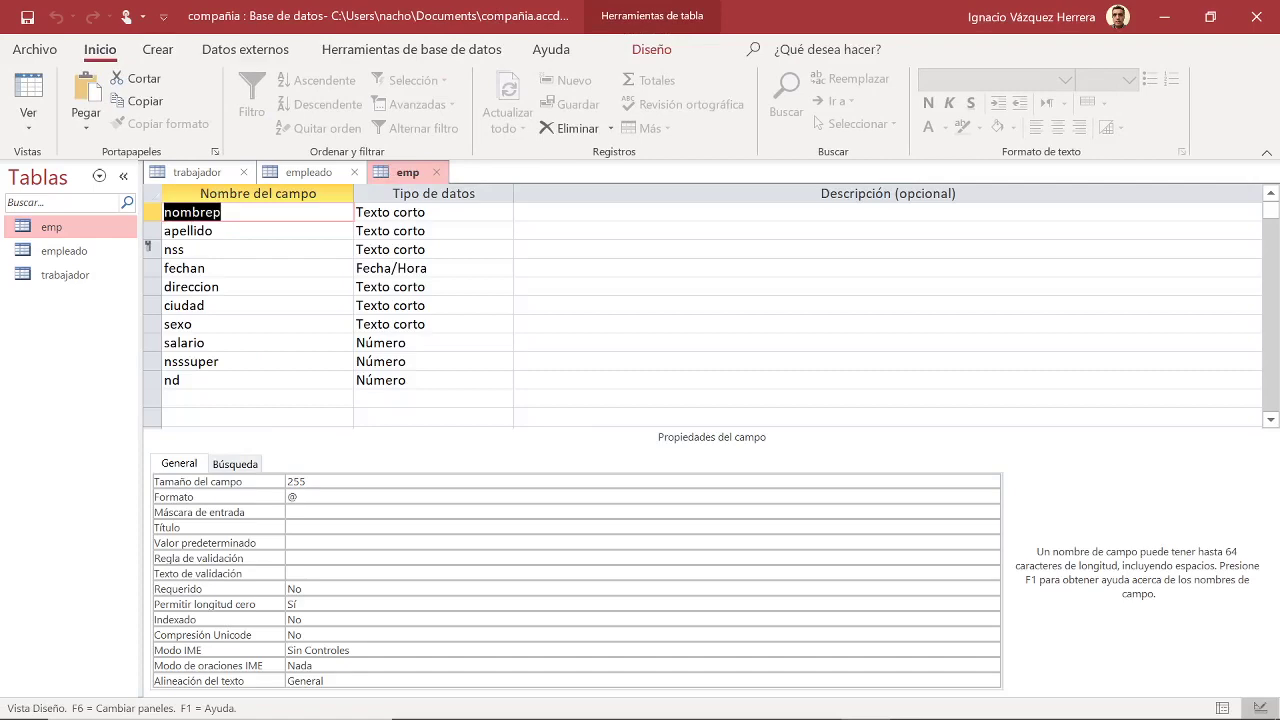
Reopen the emp table in Datasheet view to show its records
left_click(80, 230)
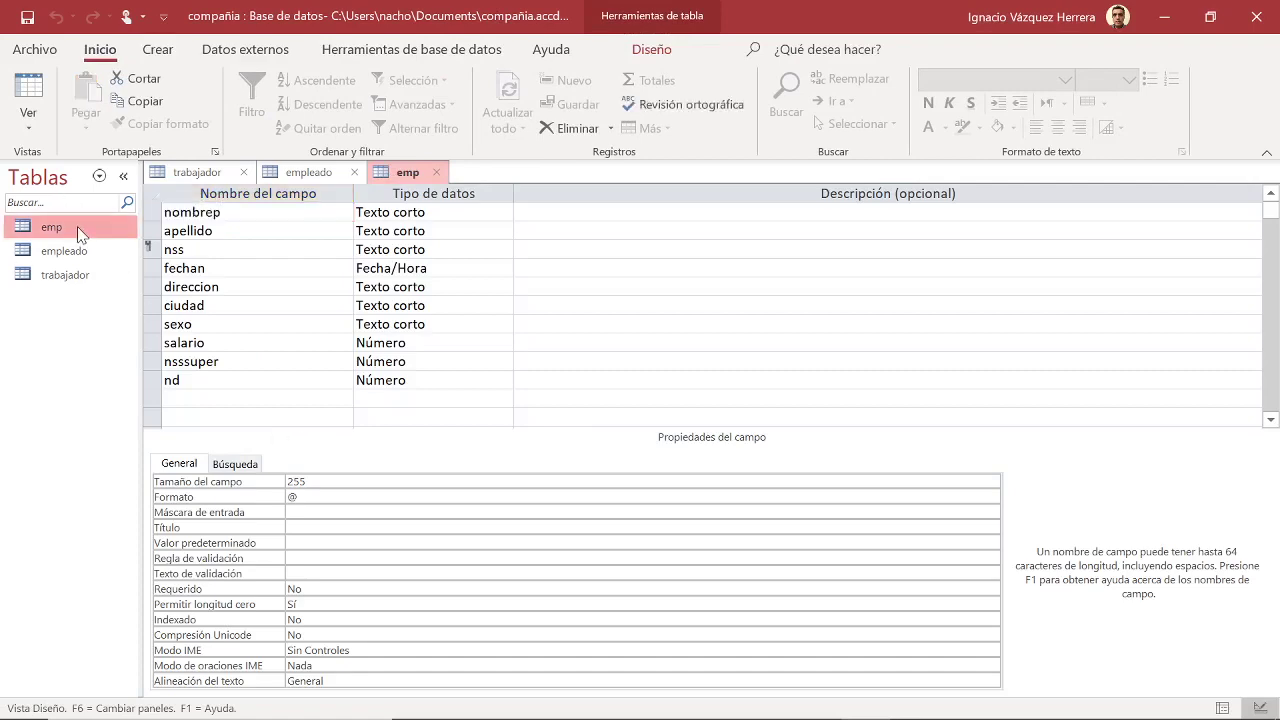
double_click(80, 230)
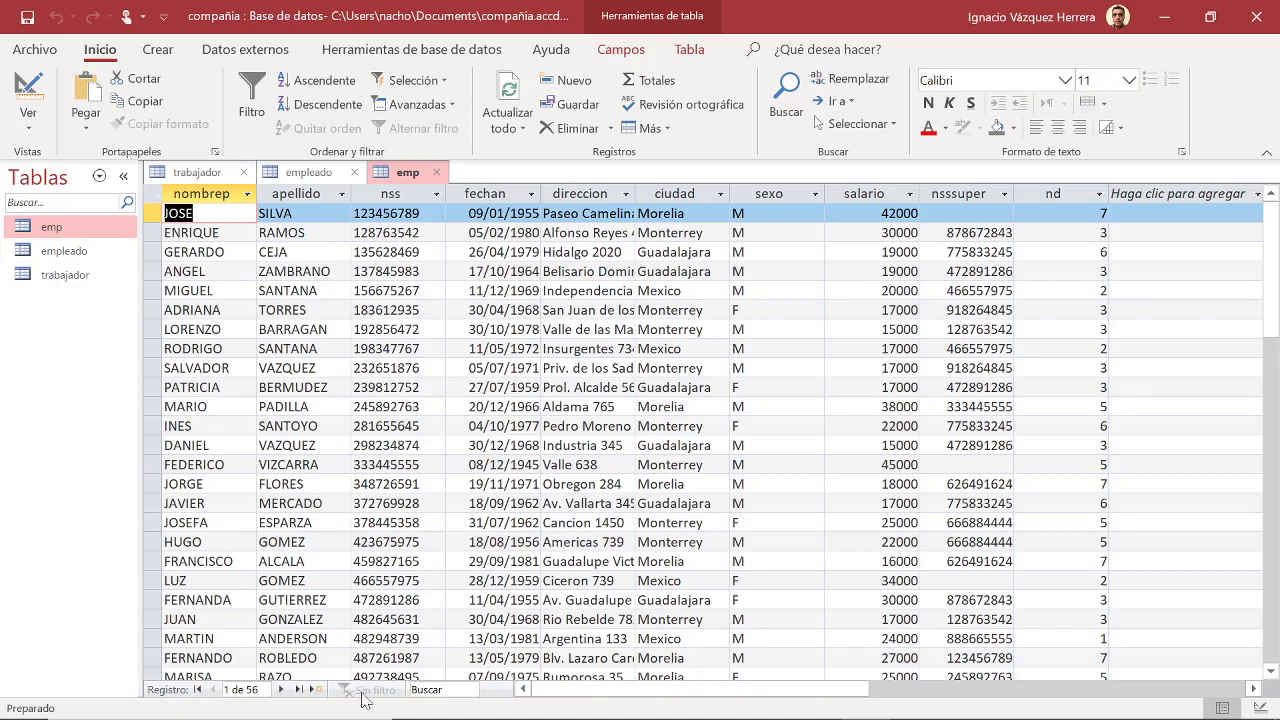
Switch to Chrome and open the course PDF with the single-table SELECT queries for Access
mouse_move(600, 715)
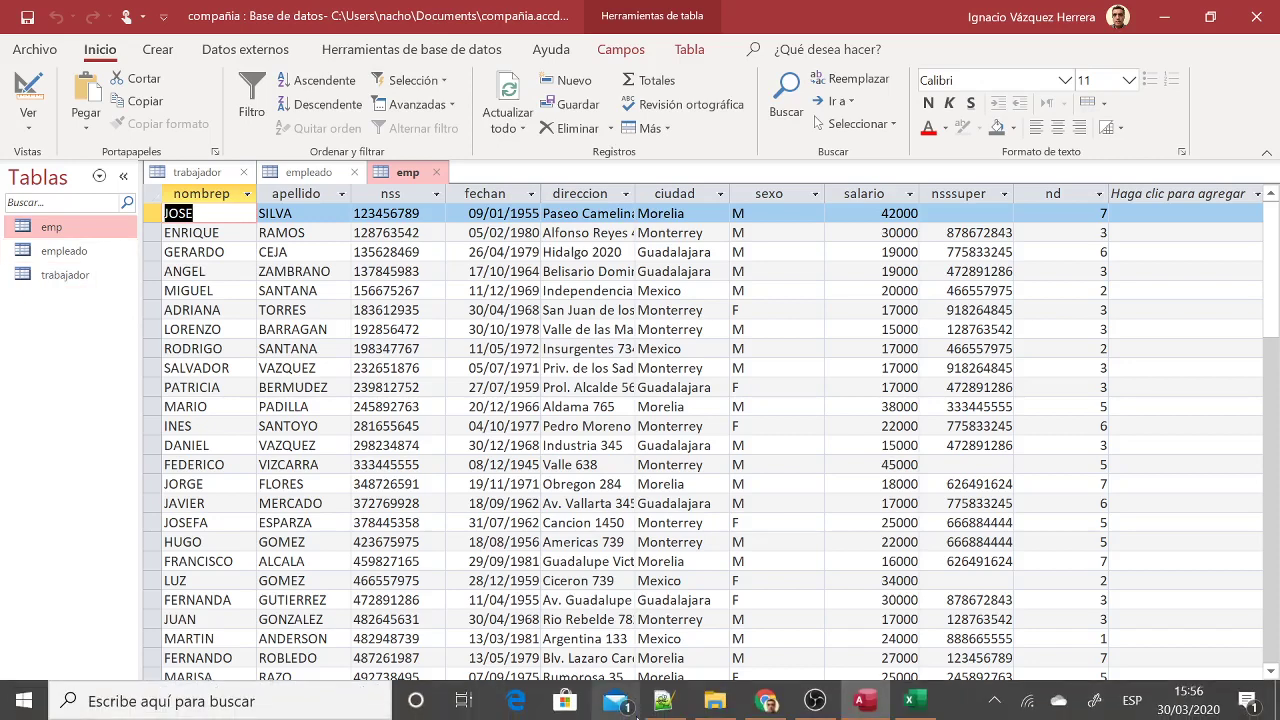
left_click(768, 703)
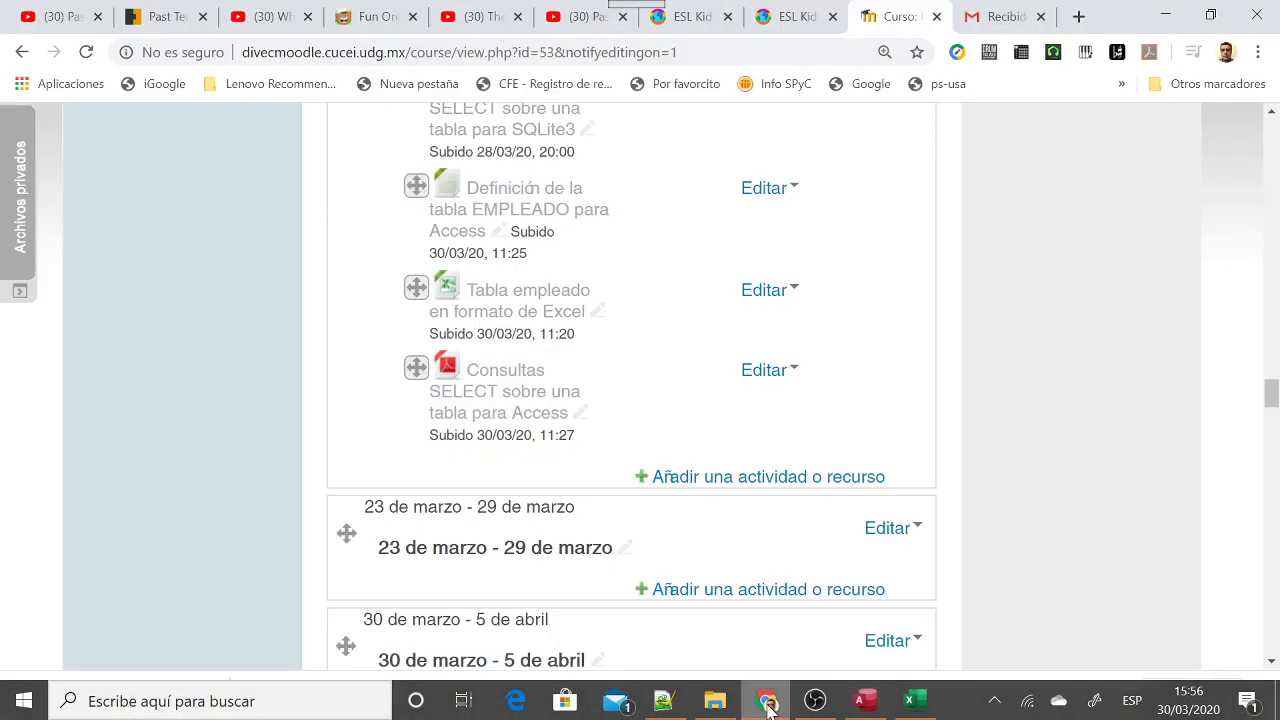
left_click(509, 392)
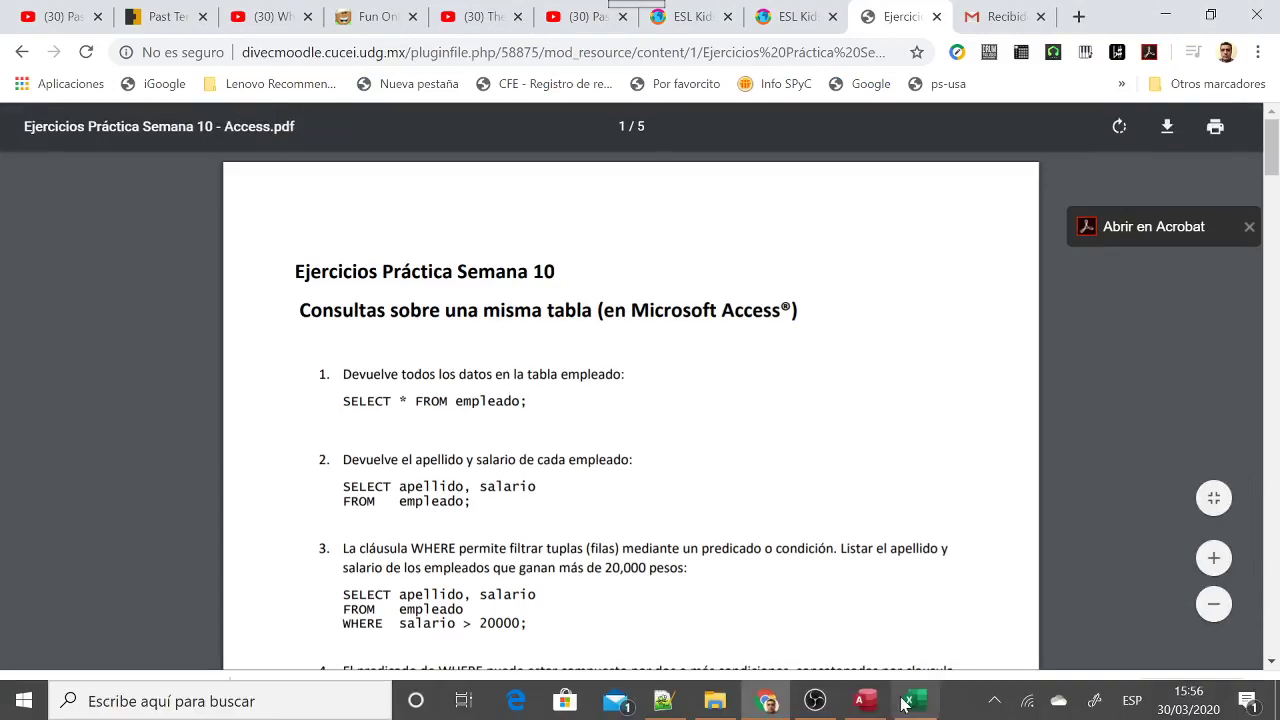
Switch to Access and try to delete the empleado table from the compañia database
mouse_move(912, 705)
left_click(865, 701)
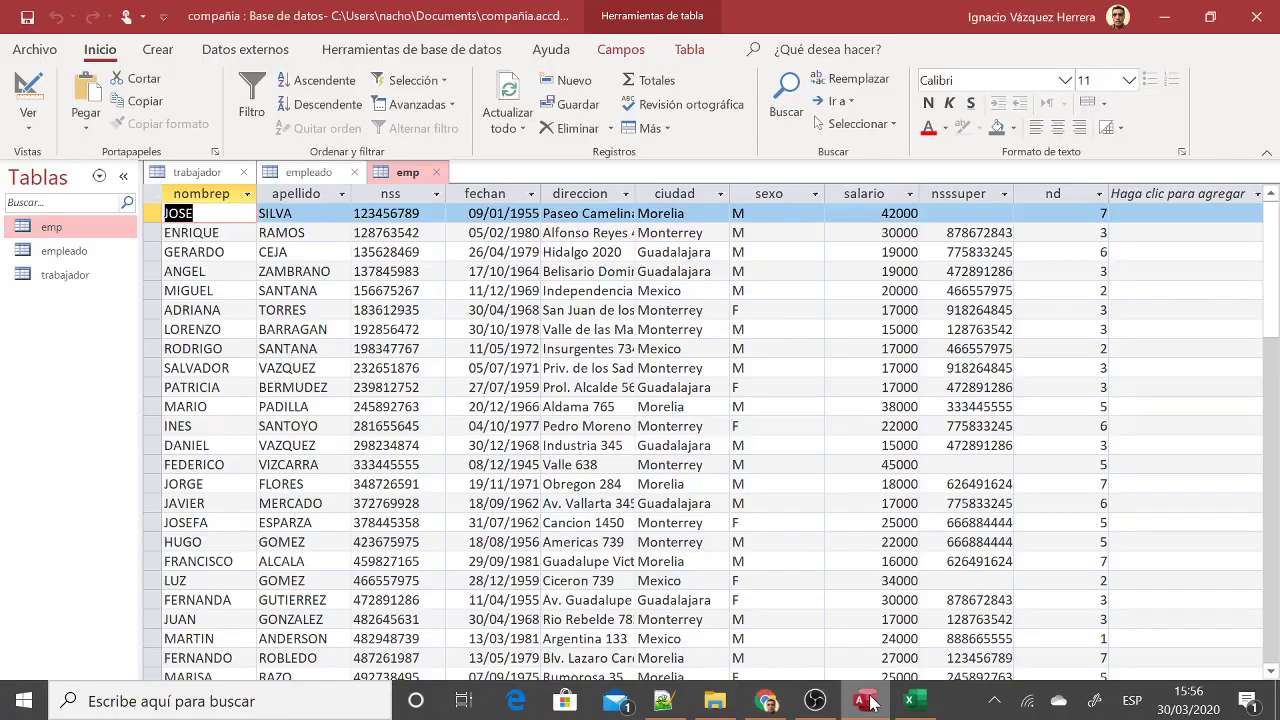
right_click(76, 232)
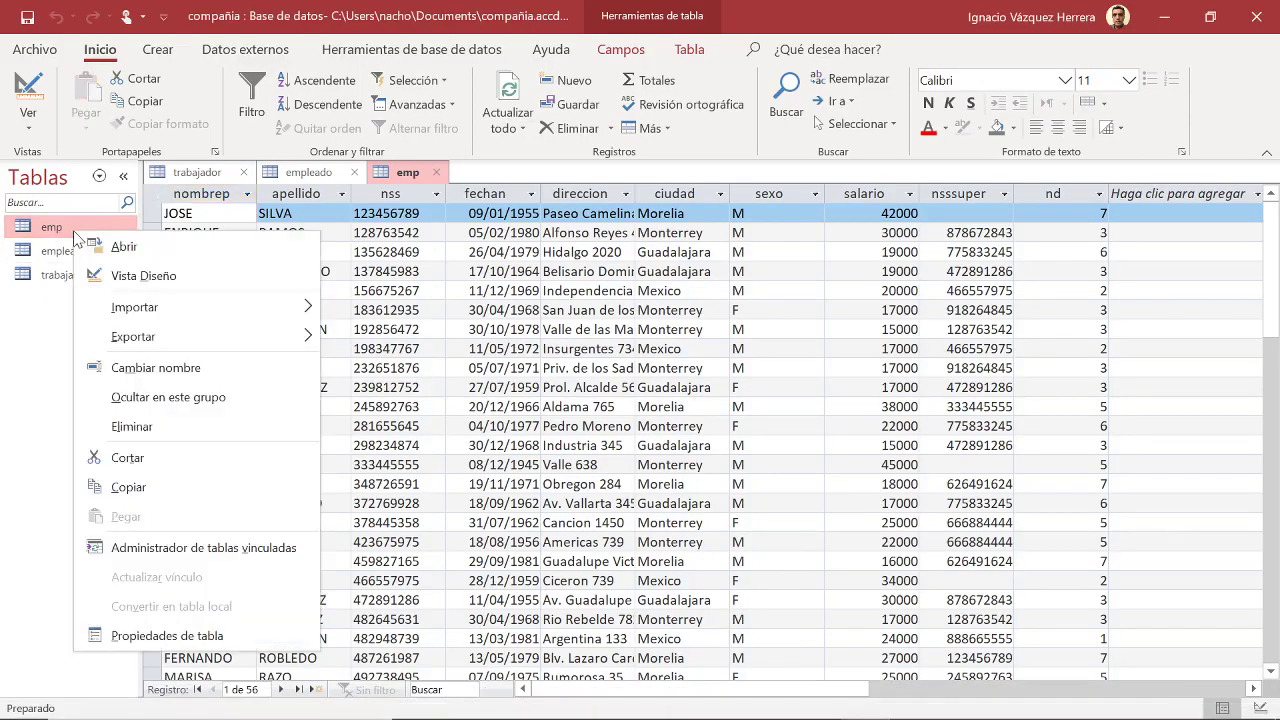
left_click(63, 253)
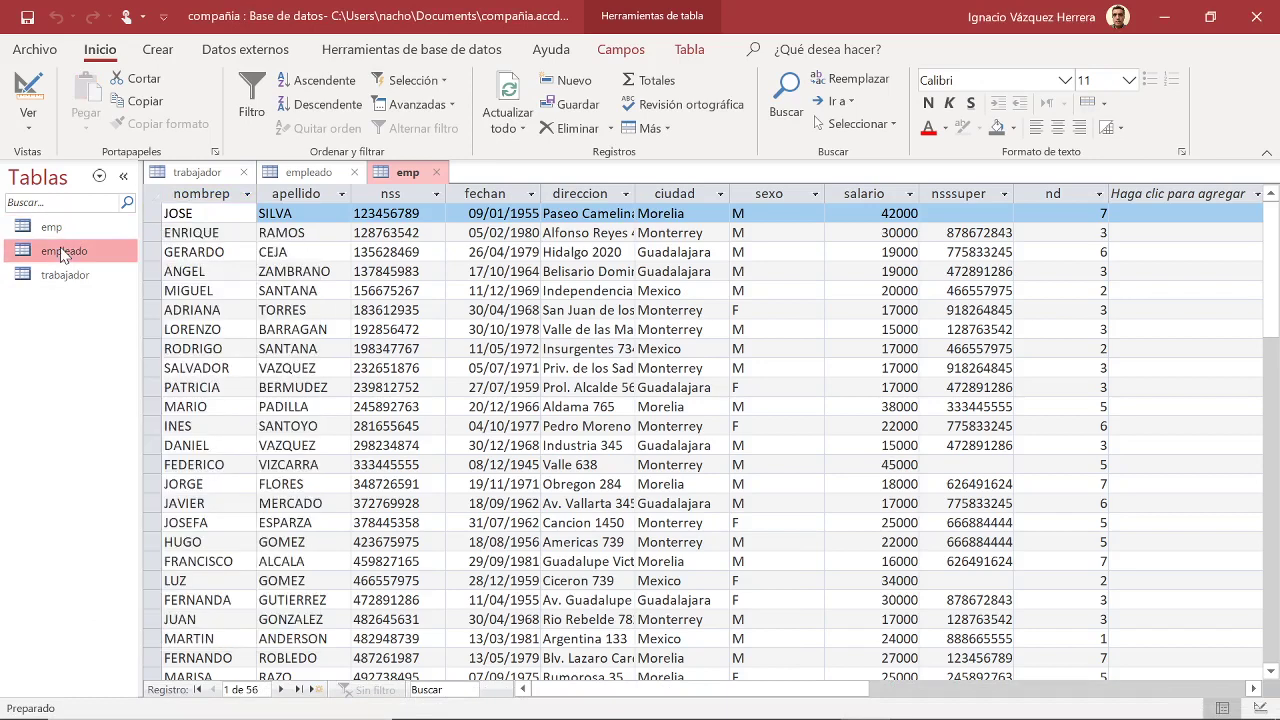
right_click(63, 254)
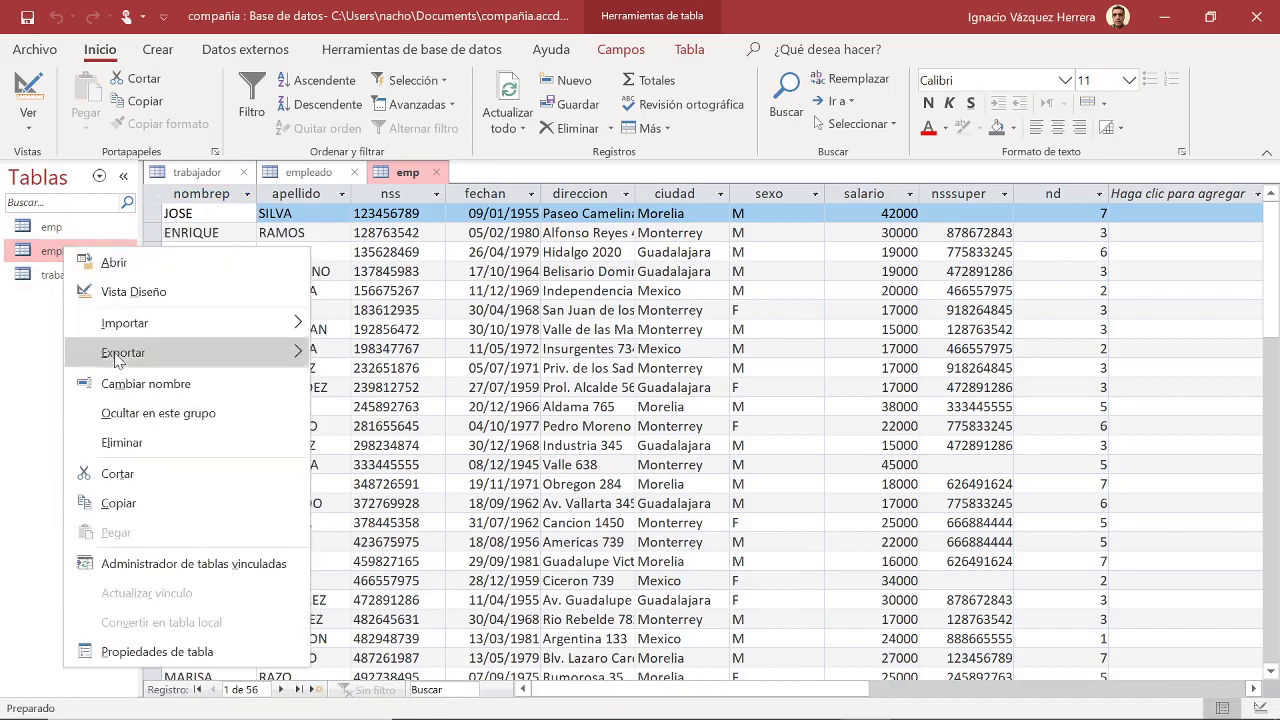
left_click(118, 442)
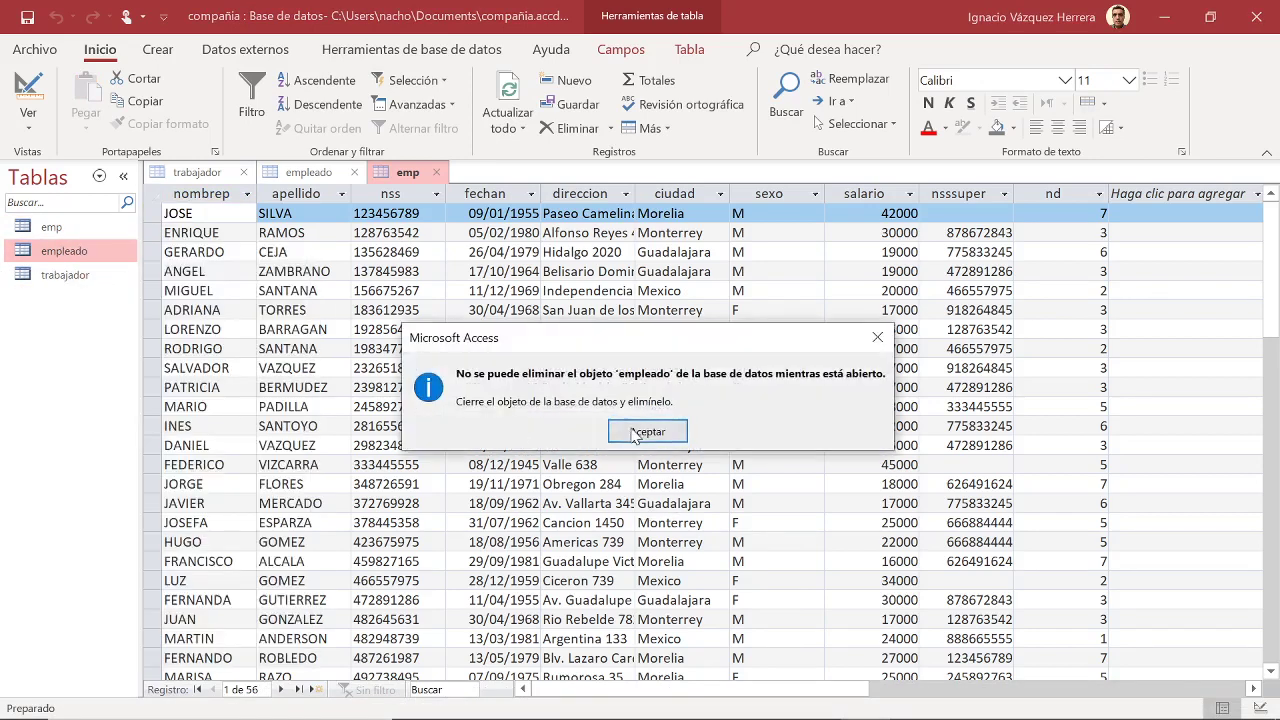
left_click(640, 433)
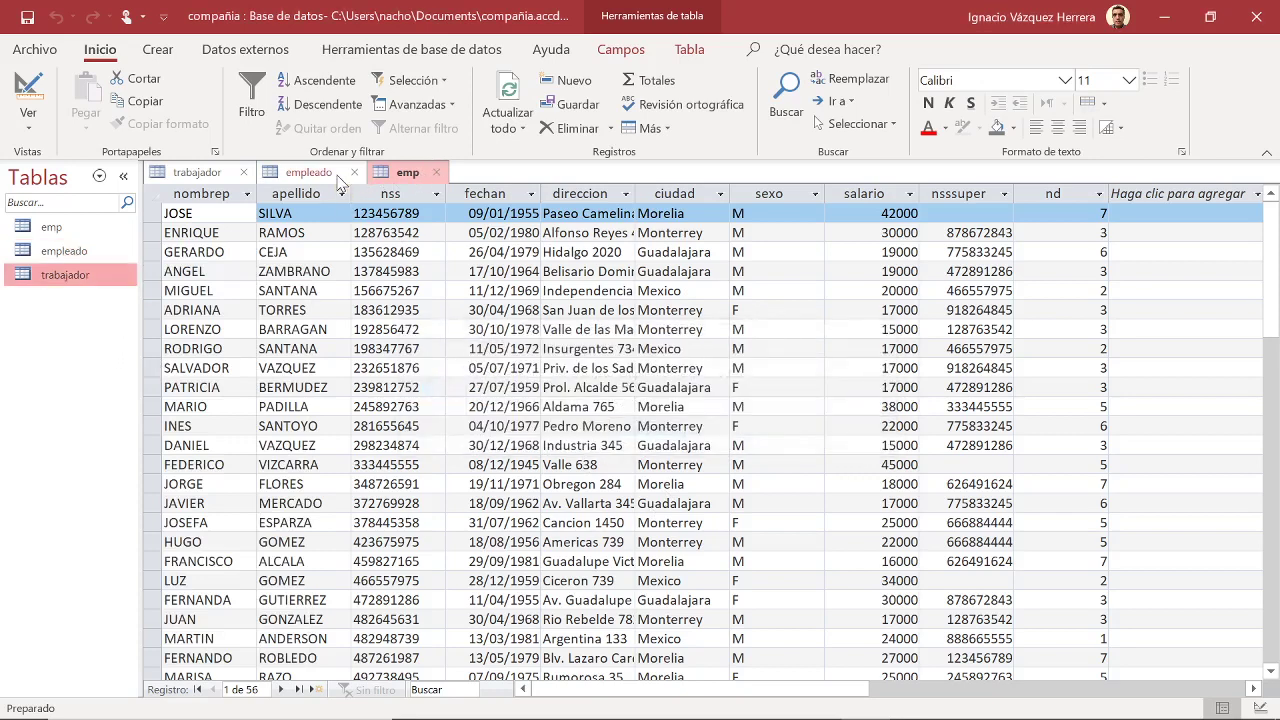
Close the open empleado table and delete it from the database together with its relationships
left_click(340, 177)
left_click(351, 173)
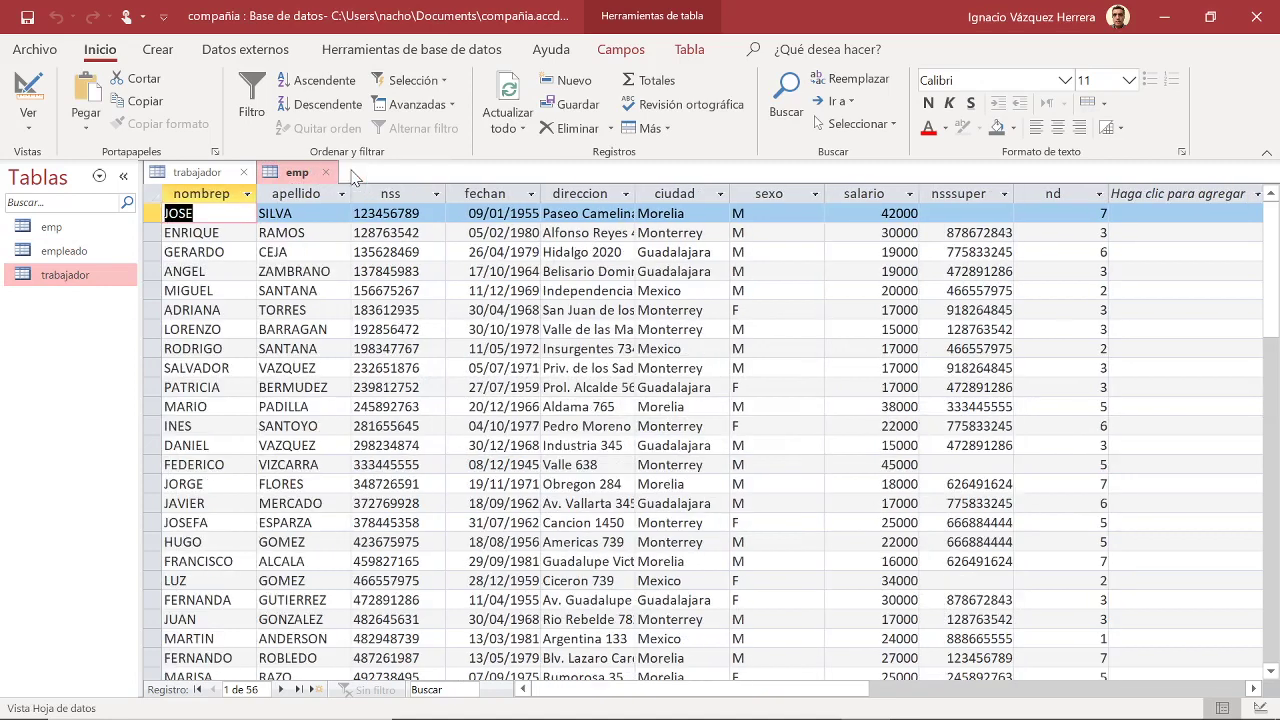
left_click(92, 247)
right_click(92, 247)
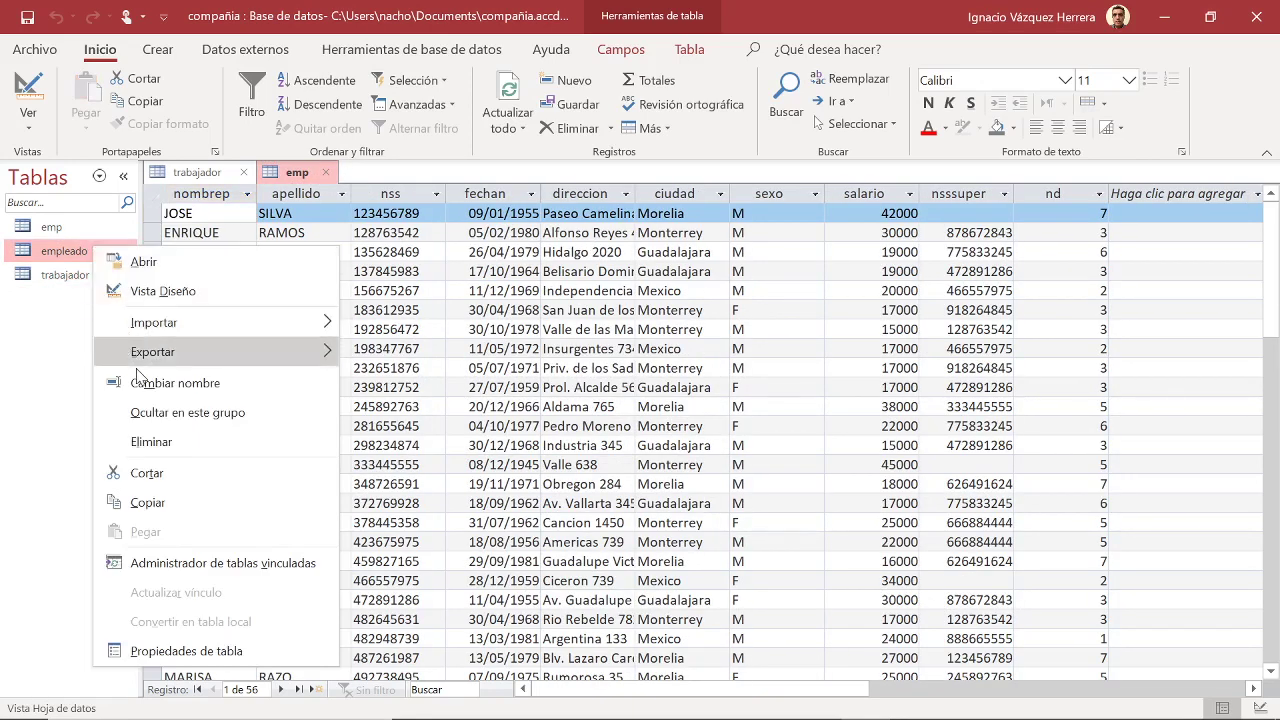
left_click(148, 442)
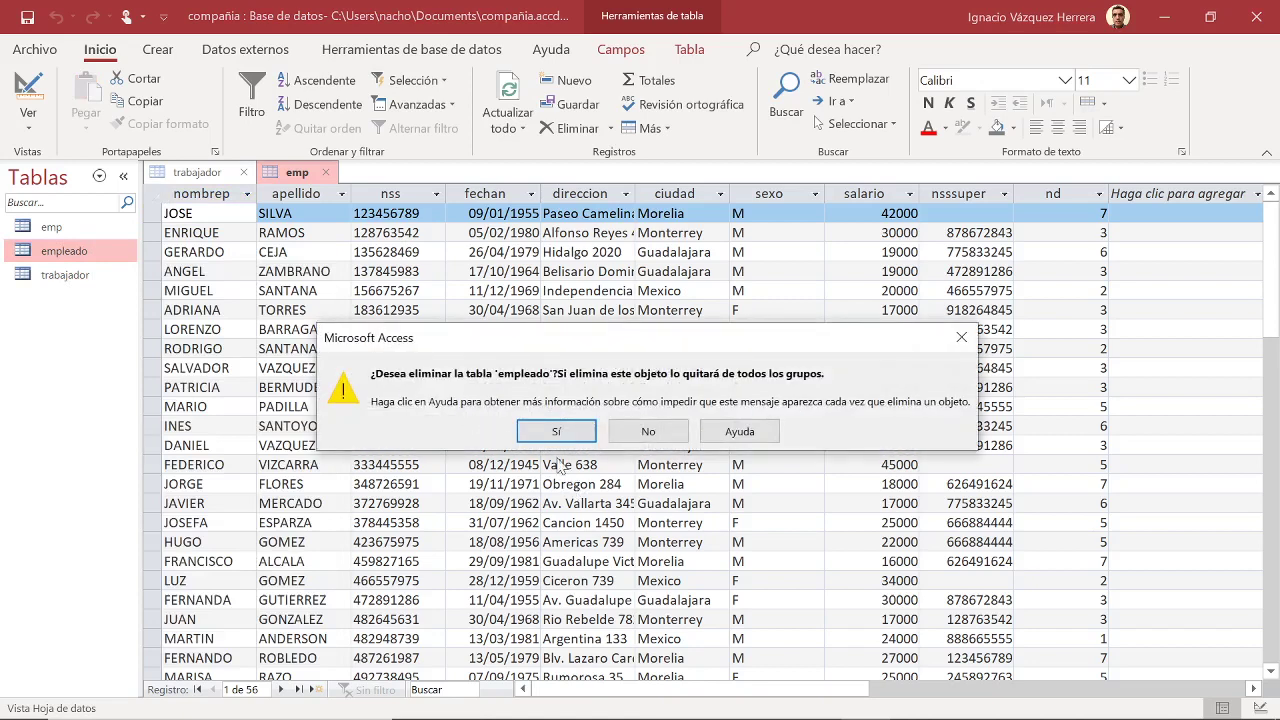
left_click(557, 435)
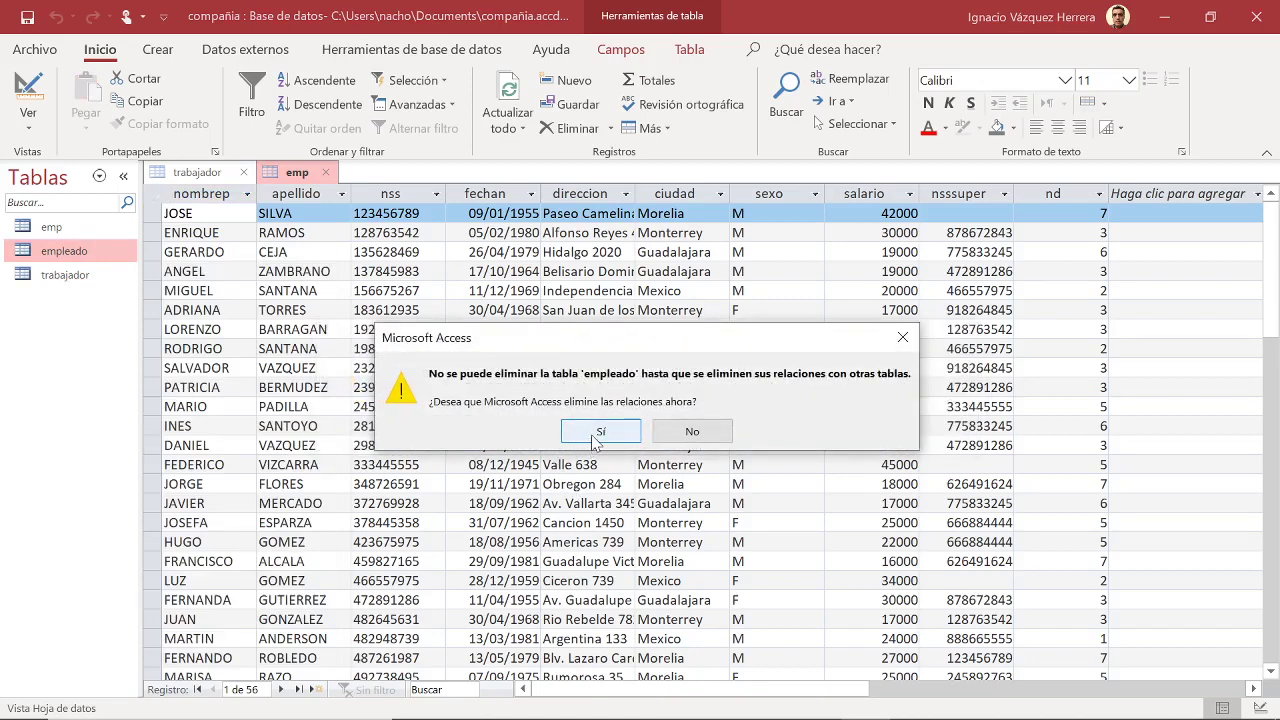
left_click(598, 436)
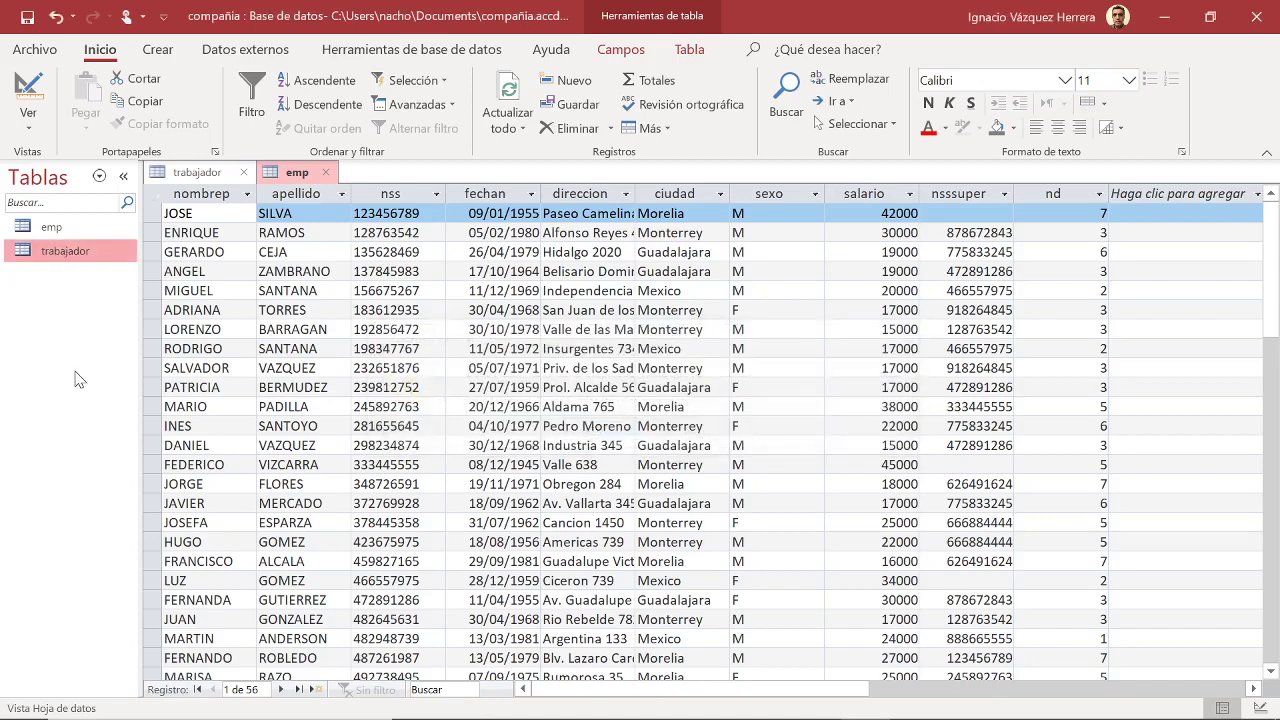
Try to rename the emp table while it is still open
left_click(73, 231)
right_click(73, 231)
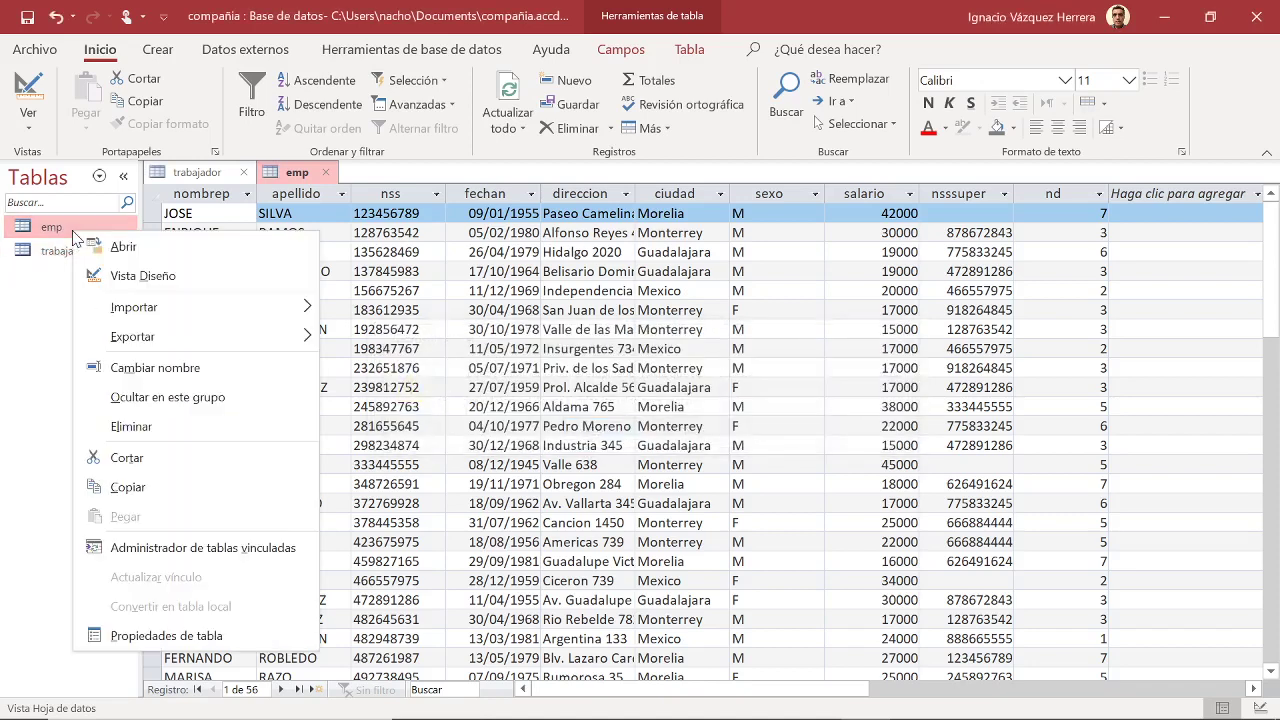
mouse_move(118, 336)
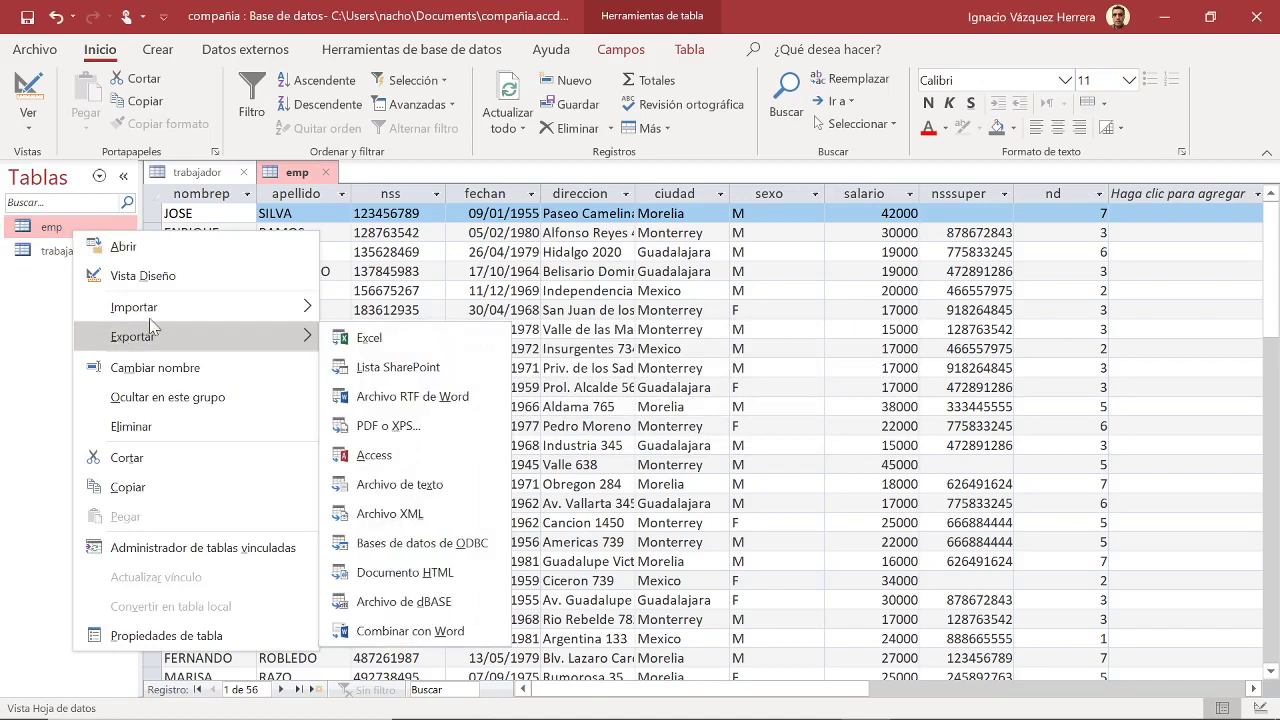
left_click(155, 367)
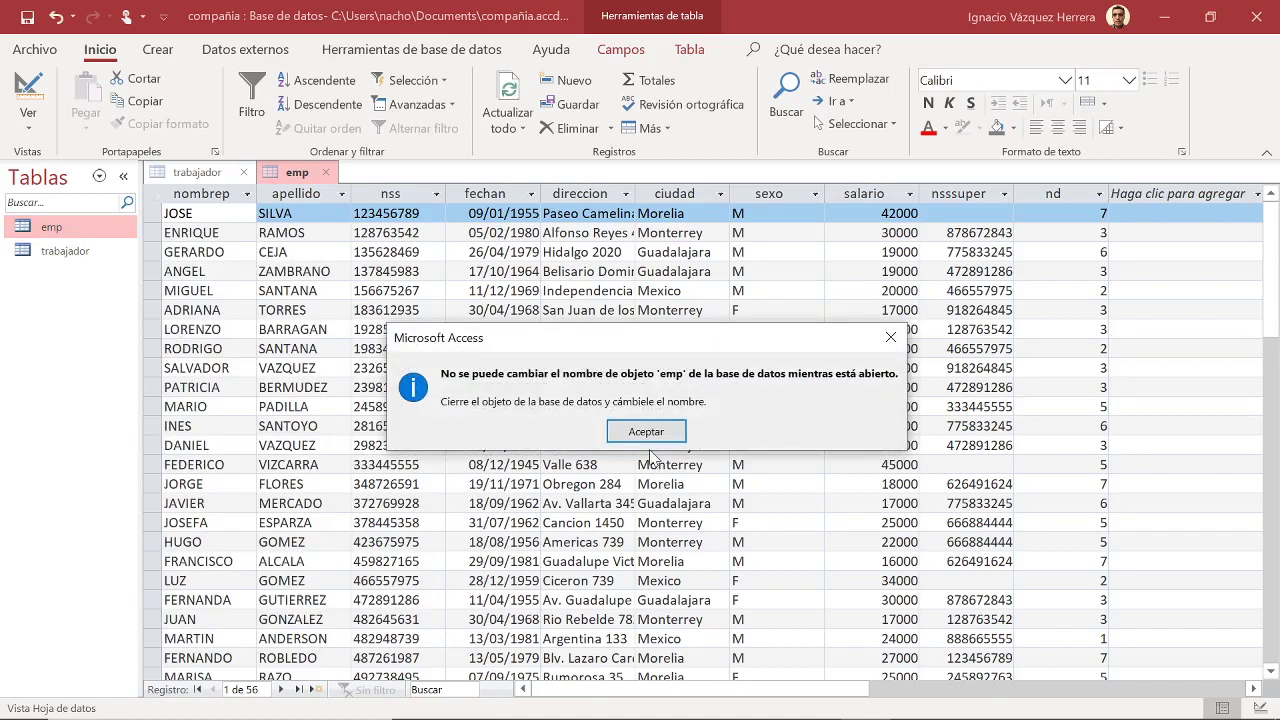
left_click(644, 433)
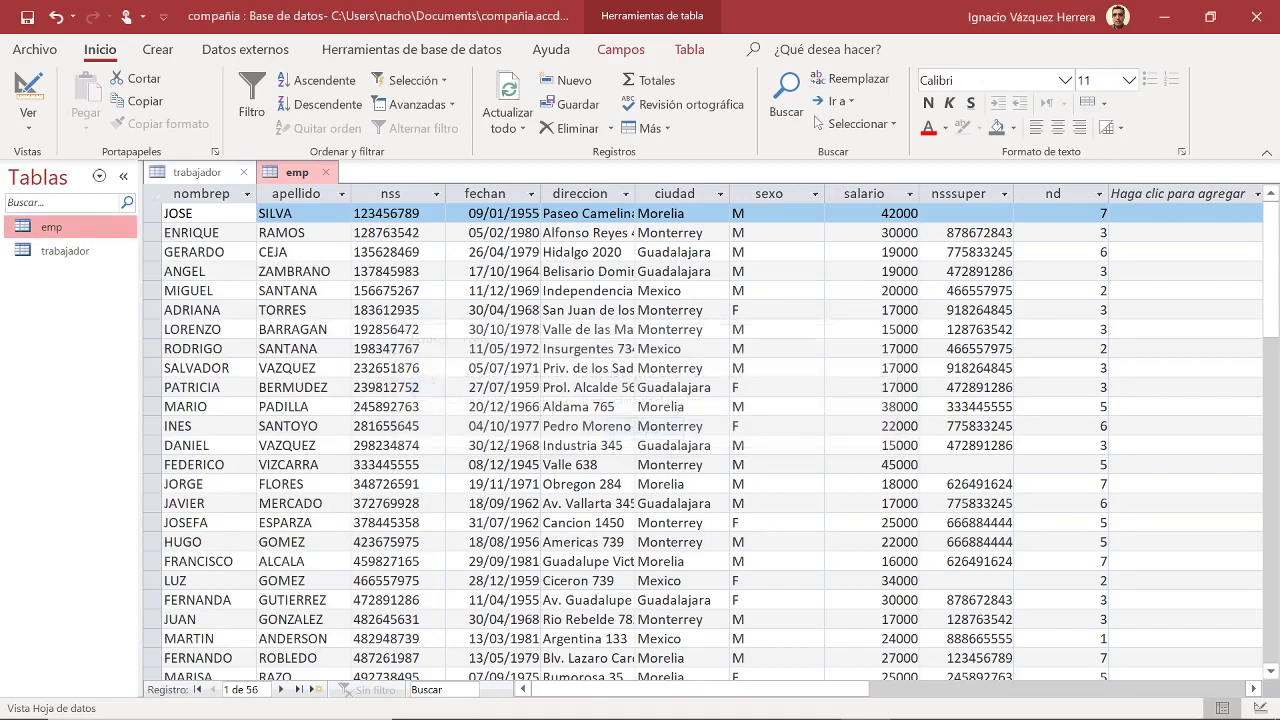
Rename the emp table as empleado after closing it, and open the renamed table in Datasheet view
left_click(323, 172)
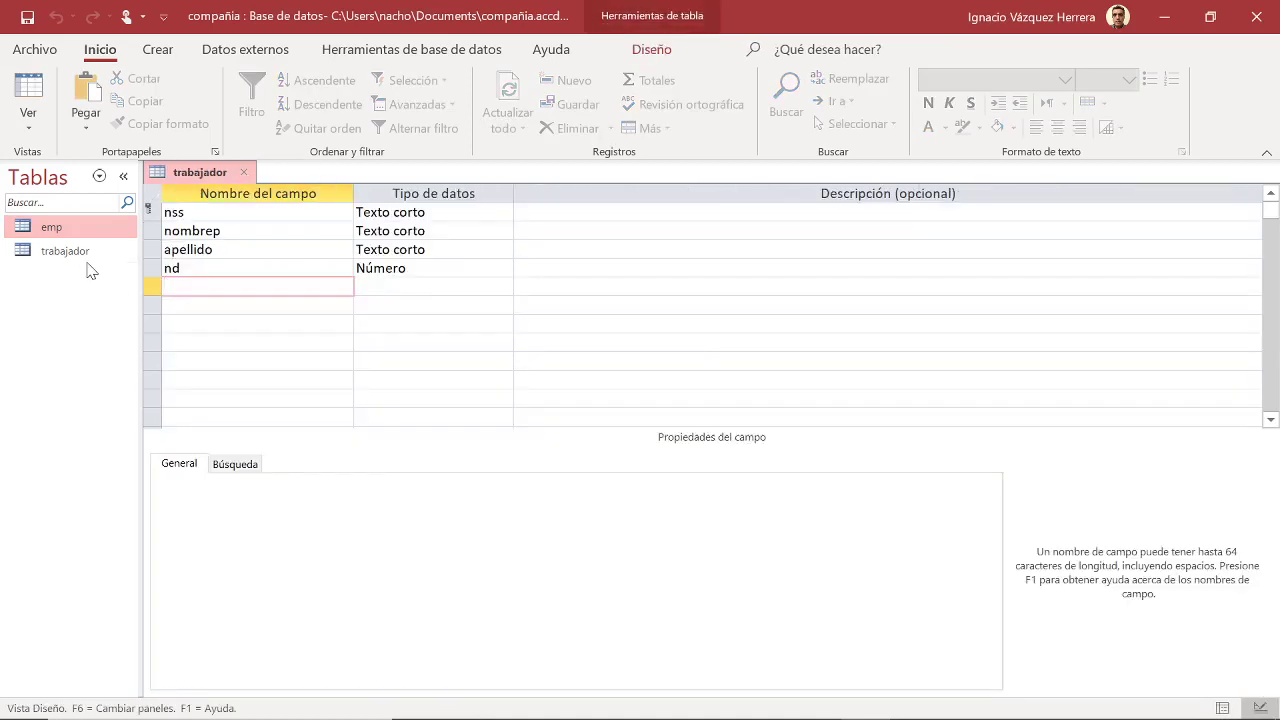
right_click(64, 232)
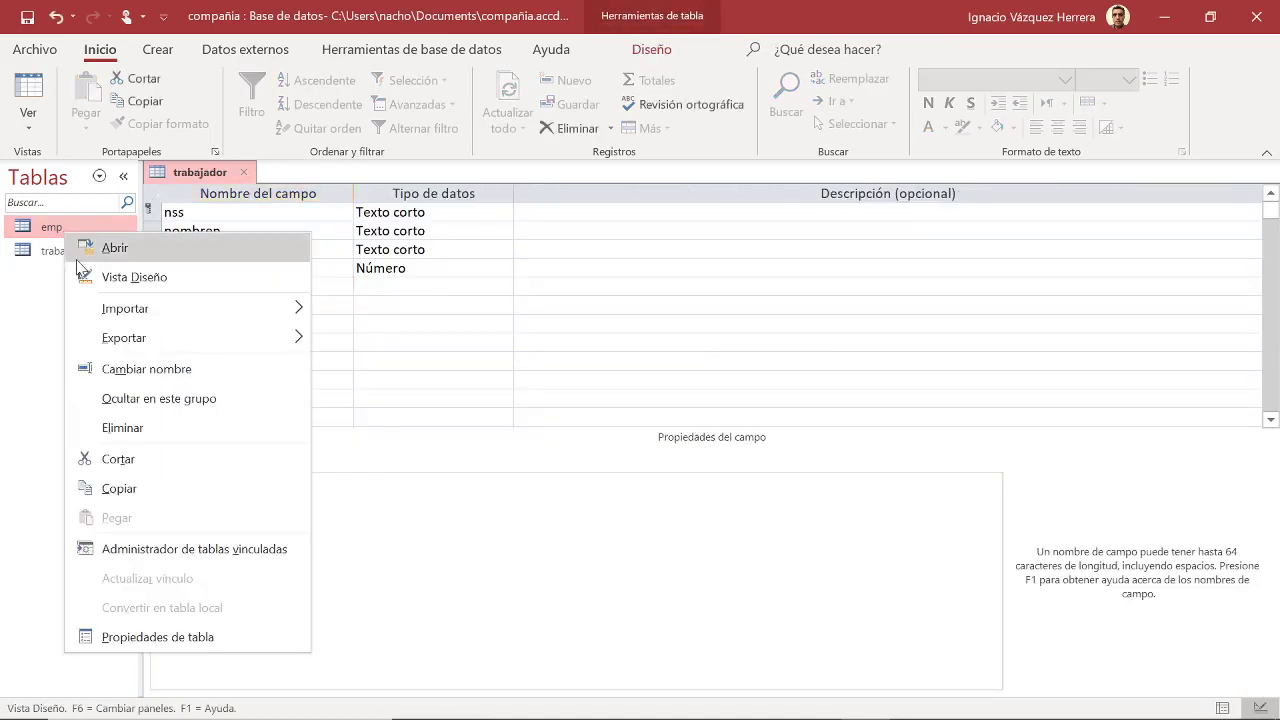
mouse_move(130, 340)
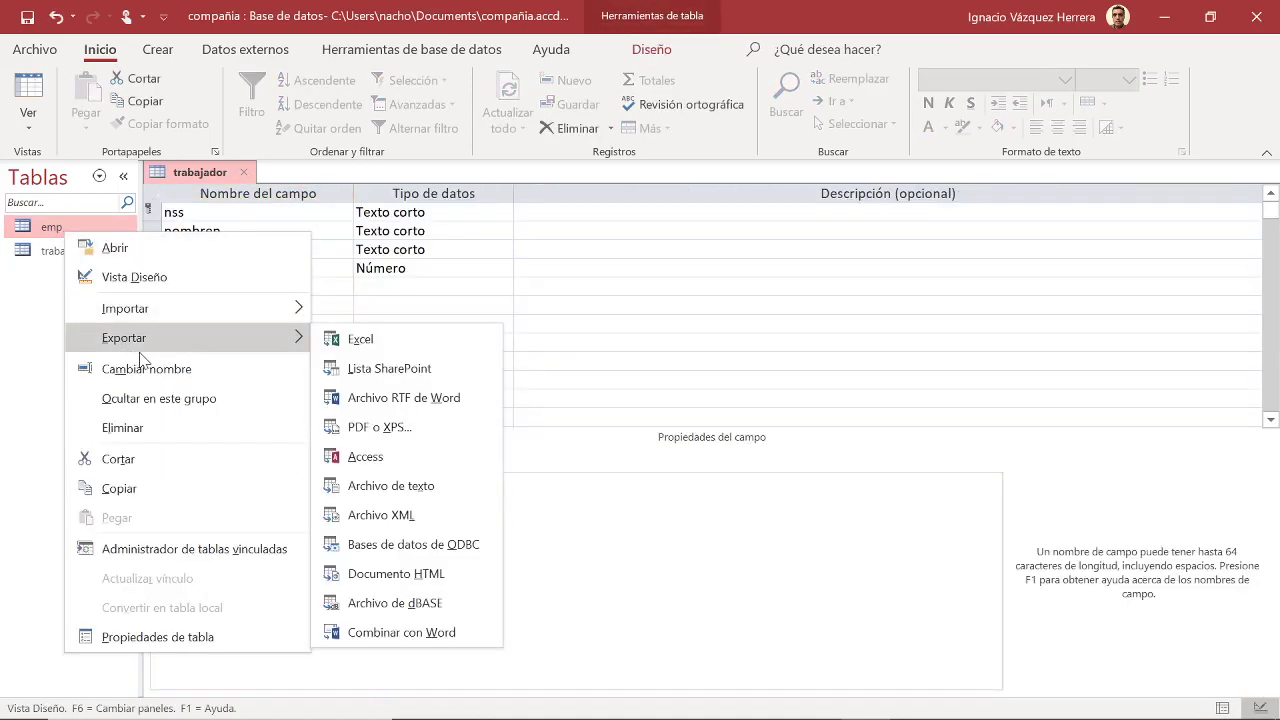
left_click(145, 368)
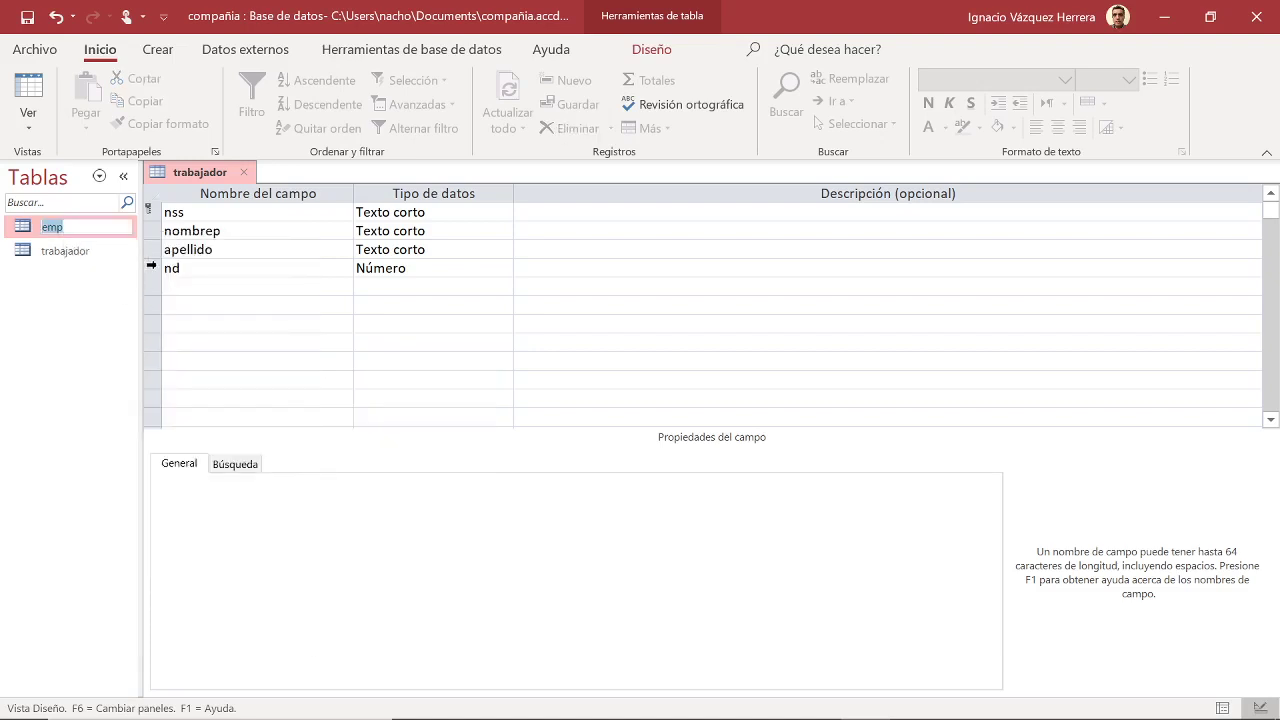
type("eado")
key("Return")
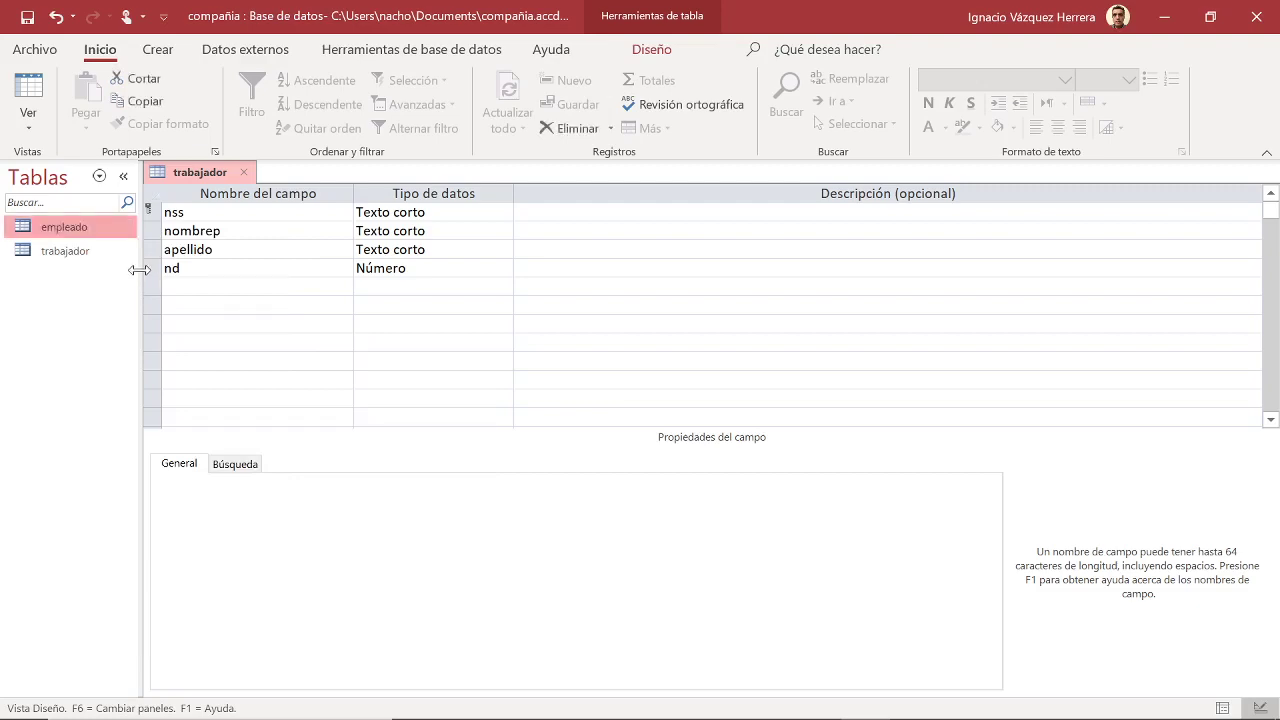
double_click(93, 231)
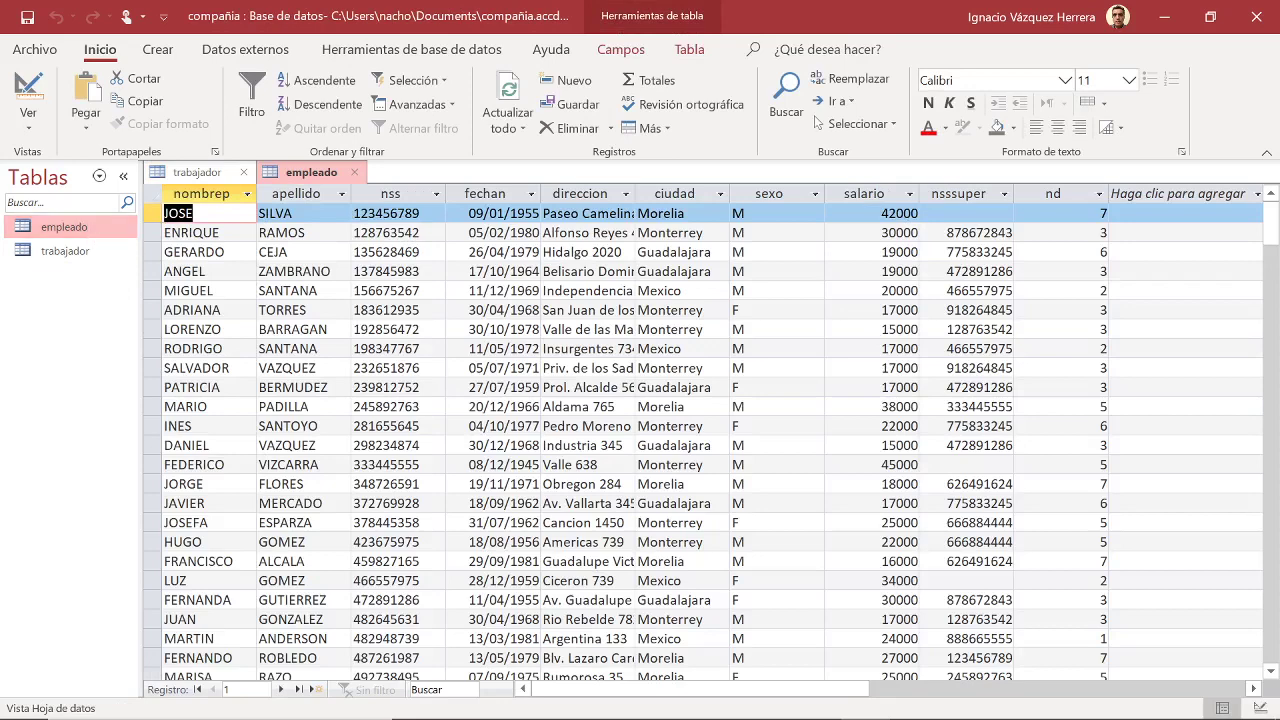
Switch to Chrome and close the tab with the Ejercicios Práctica Semana 10 - Access PDF
mouse_move(640, 715)
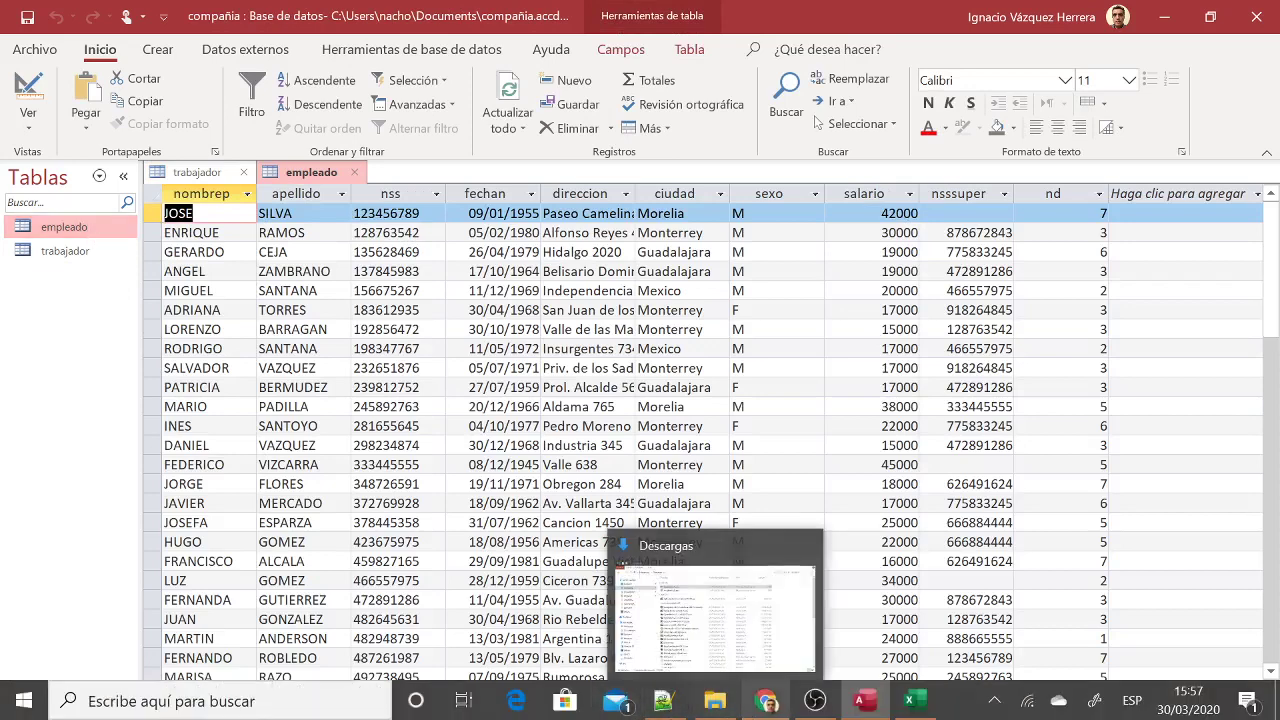
left_click(767, 700)
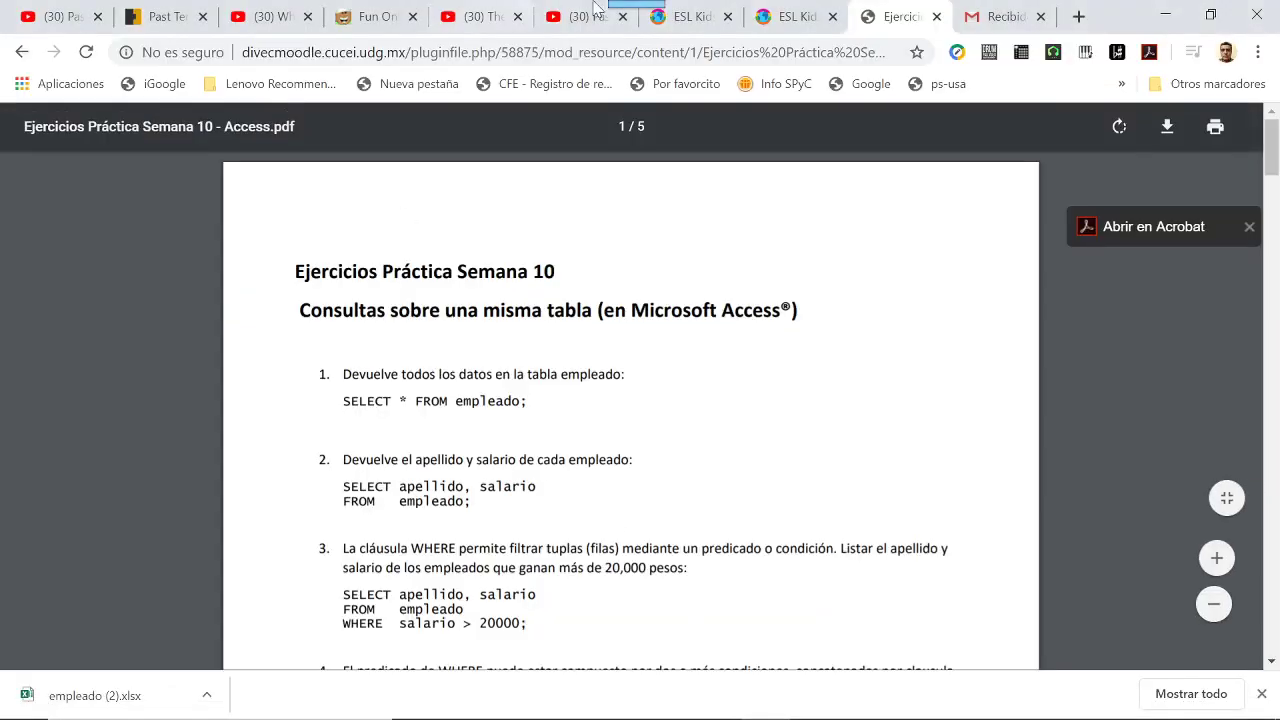
left_click(937, 17)
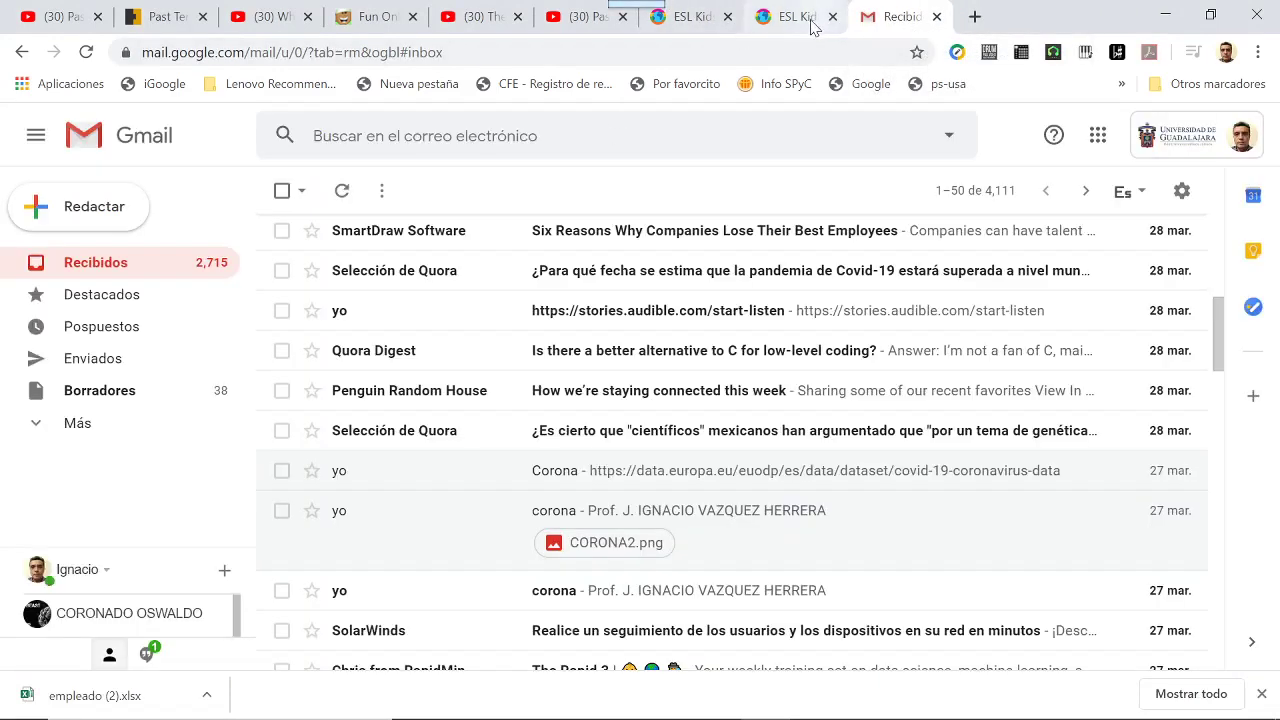
Load divecmoodle.cucei.udg.mx in a new tab and open the I5890 Bases de Datos D11 course at its Access query resources
left_click(975, 17)
type("divecmoodle.cucei.udg.mx")
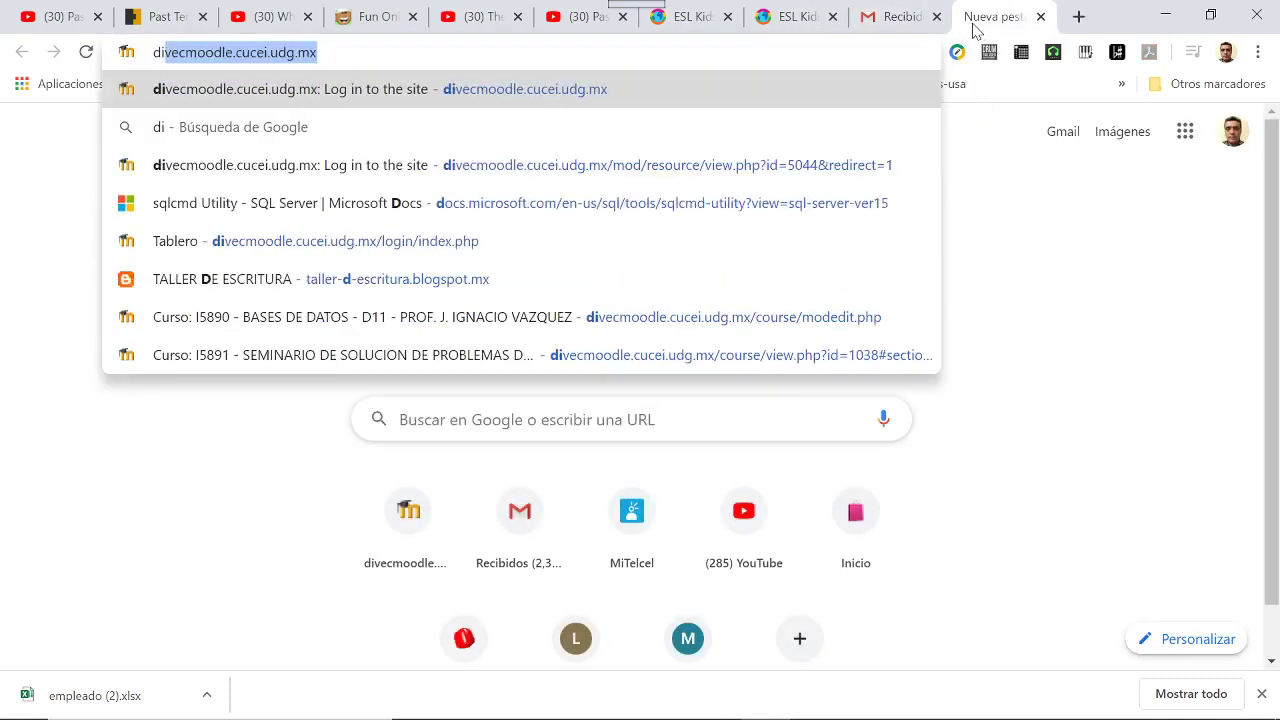
key("Return")
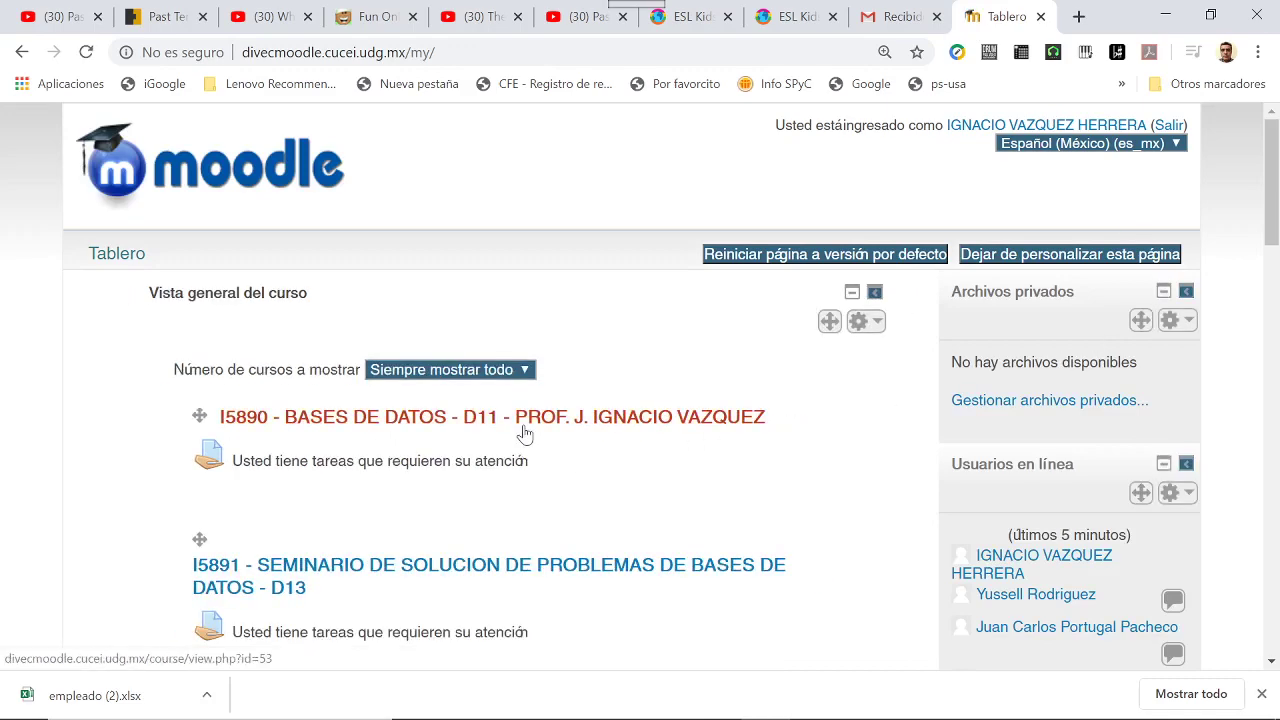
left_click(520, 425)
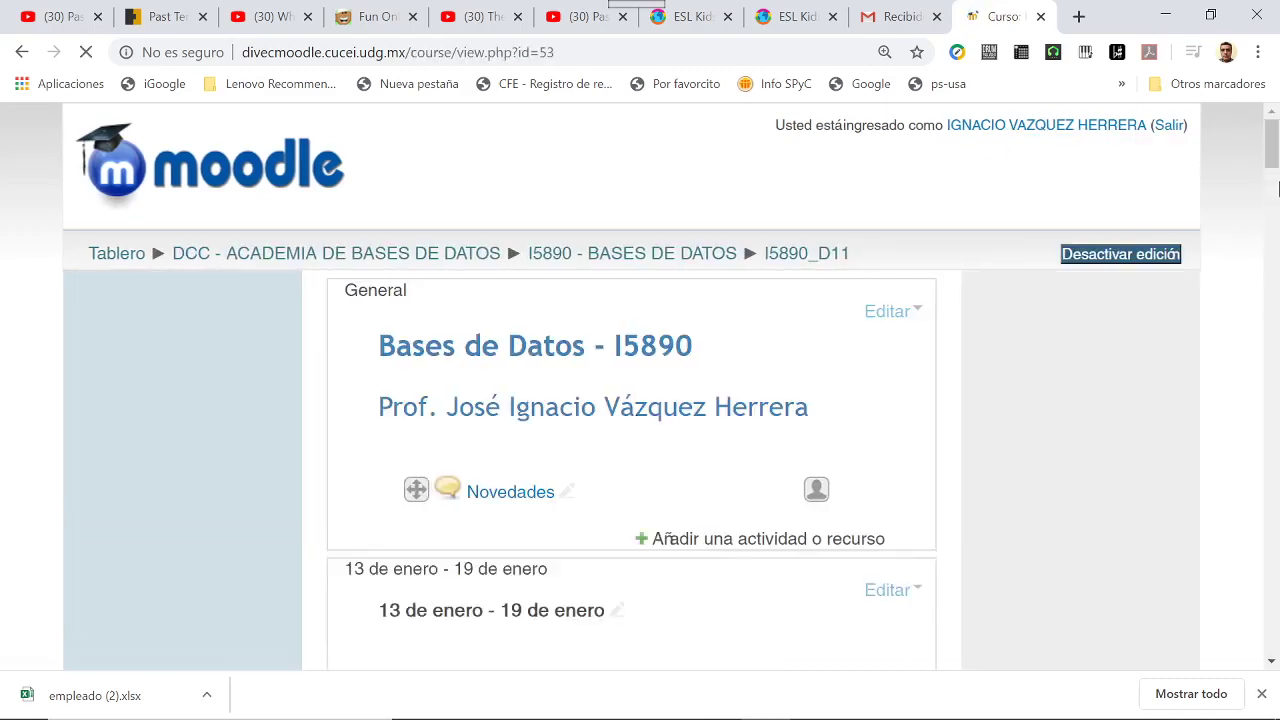
left_click_drag(1270, 155, 1240, 389)
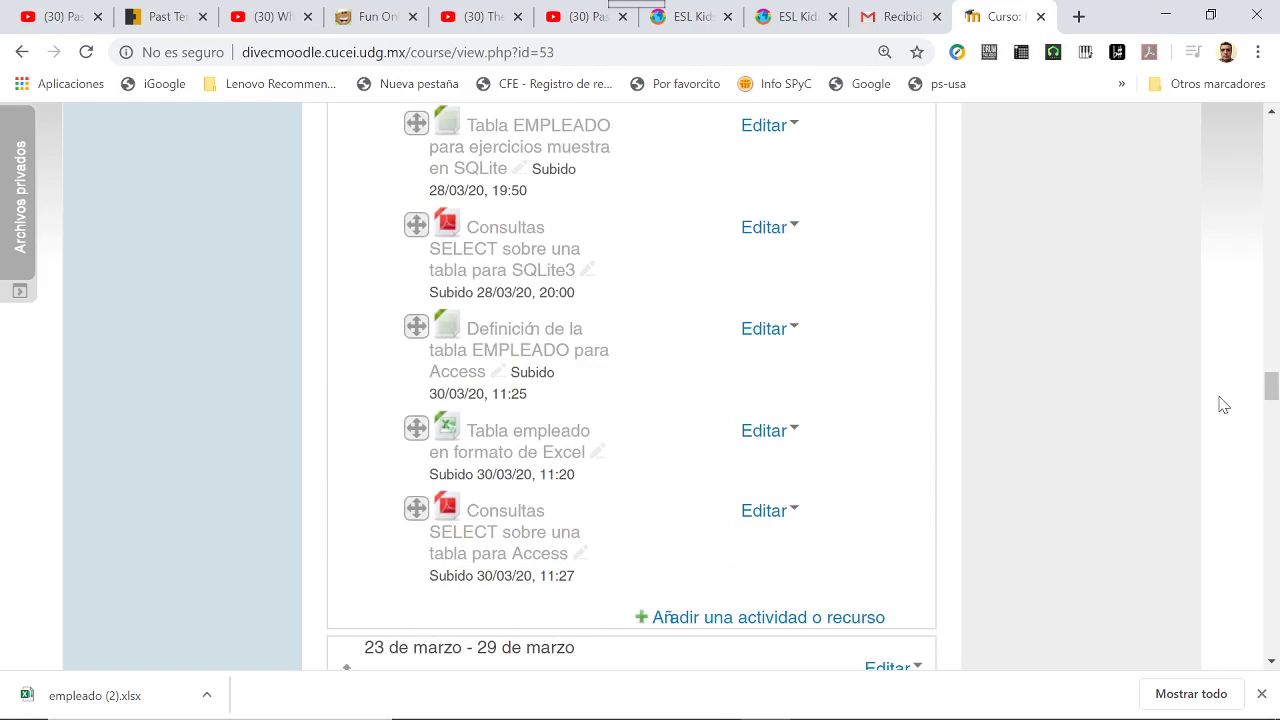
Open the PDF on SELECT queries over one table for Access and copy exercise 1's query, SELECT * FROM empleado;
left_click(490, 512)
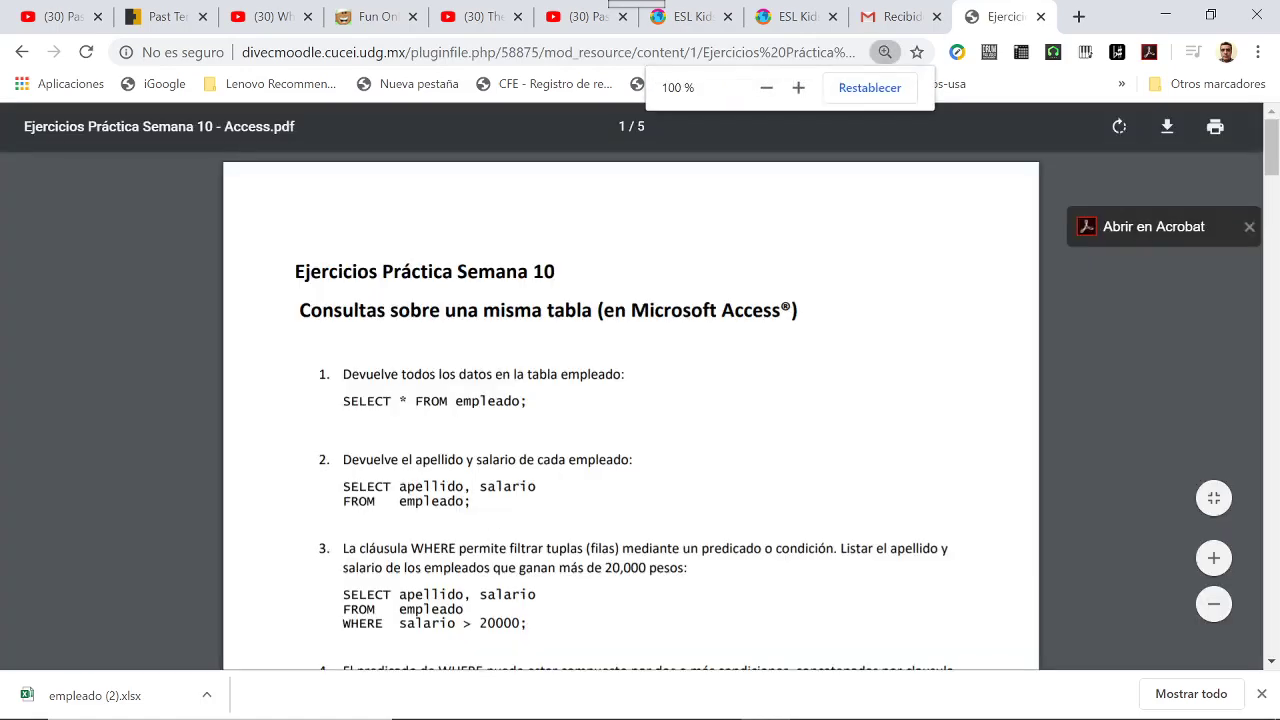
key("ctrl+plus")
key("ctrl+plus")
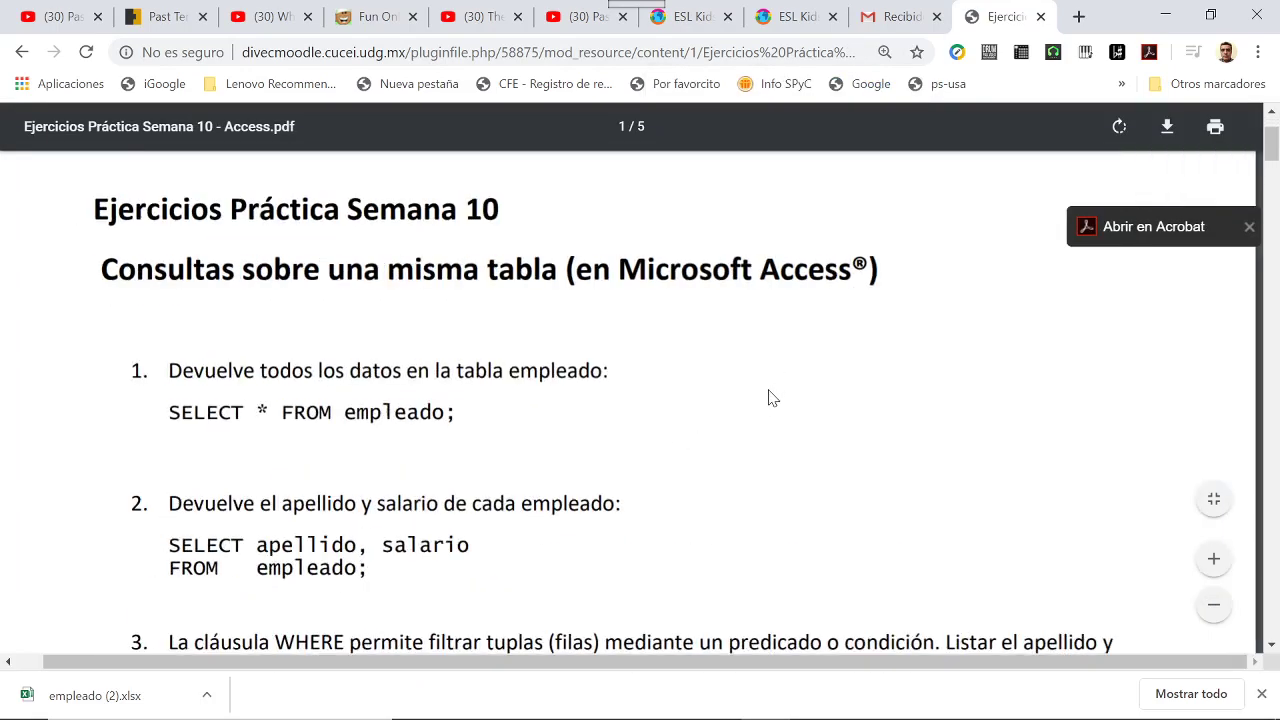
key("ctrl+plus")
key("ctrl+plus")
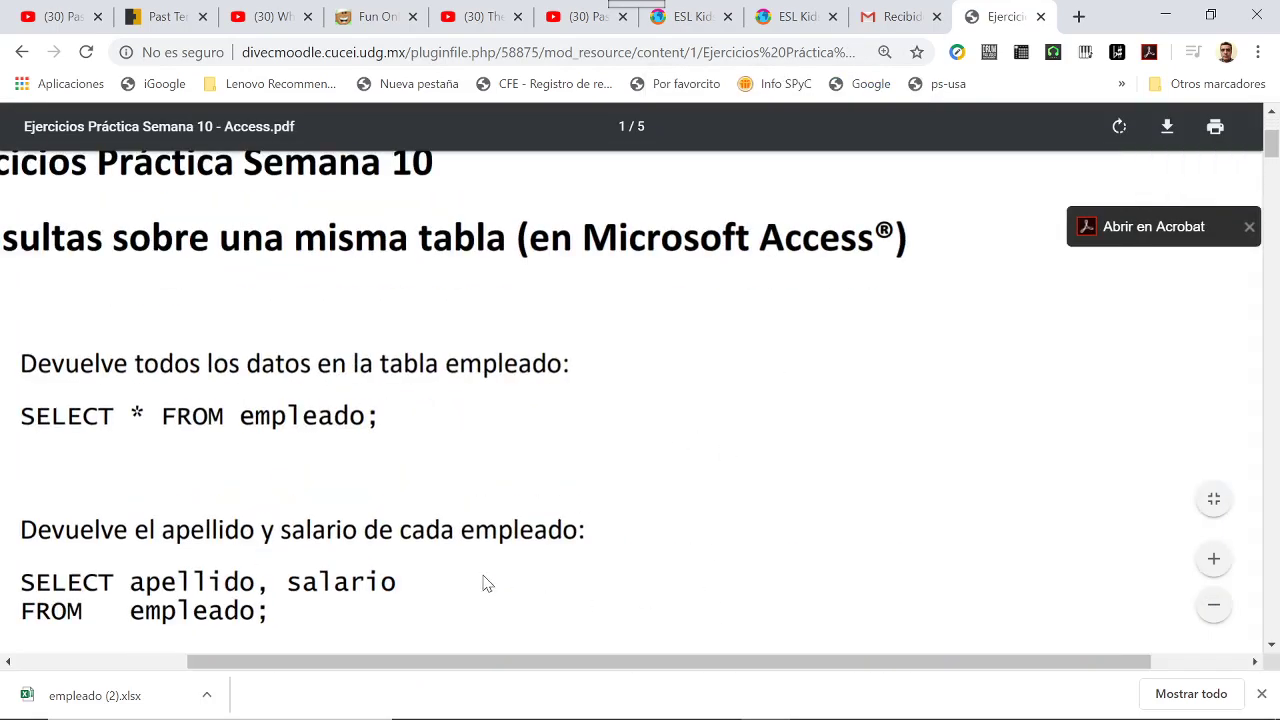
left_click_drag(507, 668, 374, 634)
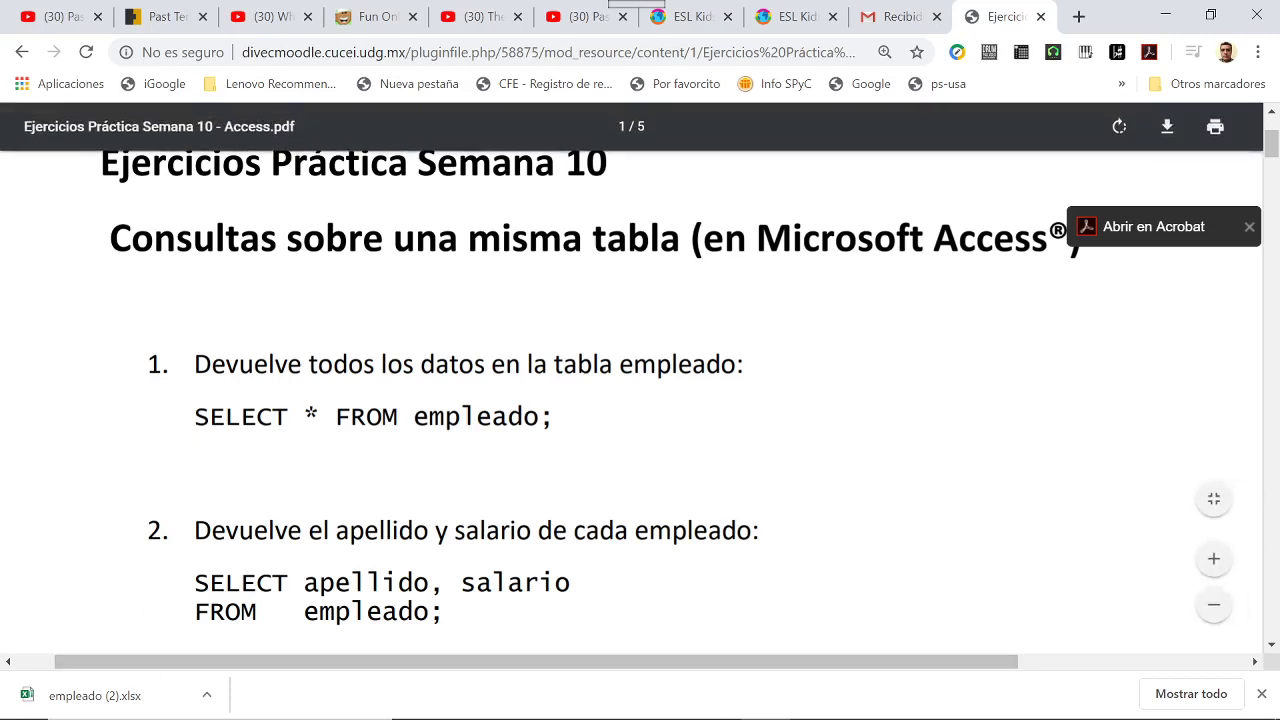
left_click_drag(196, 416, 553, 416)
key("ctrl+c")
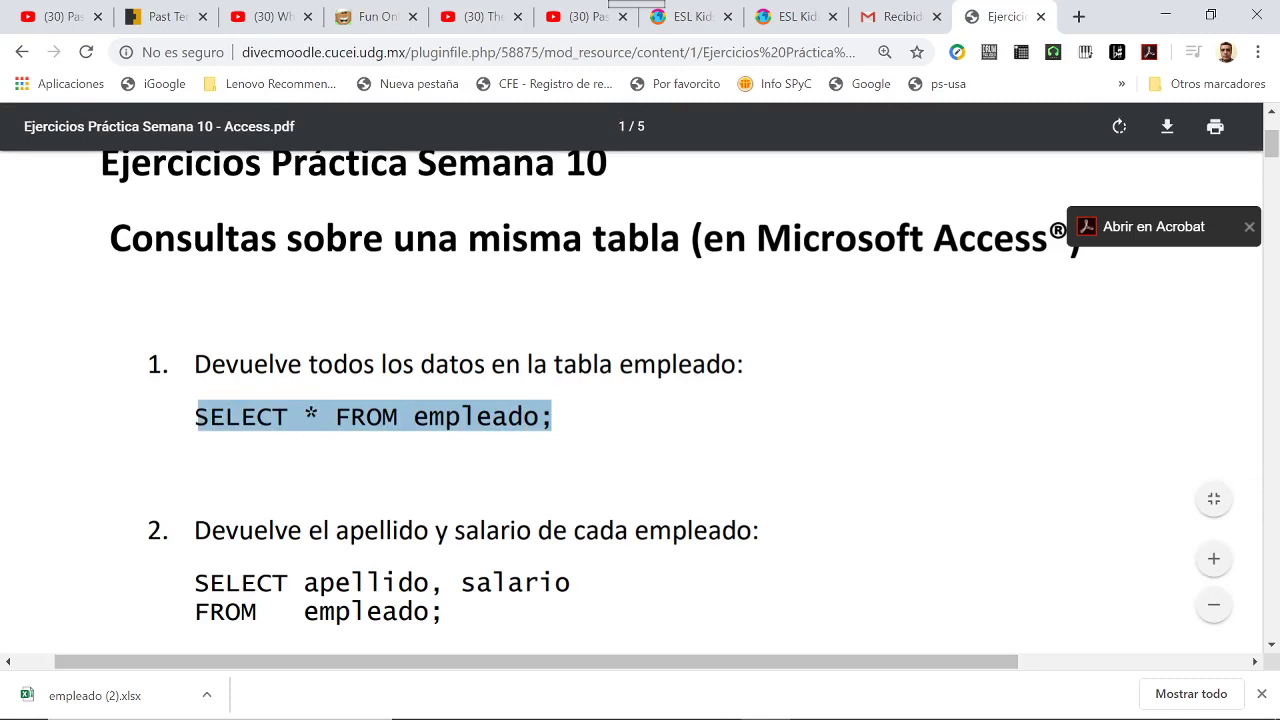
Switch to Access and create a new query in design view with the empleado table added
left_click(866, 700)
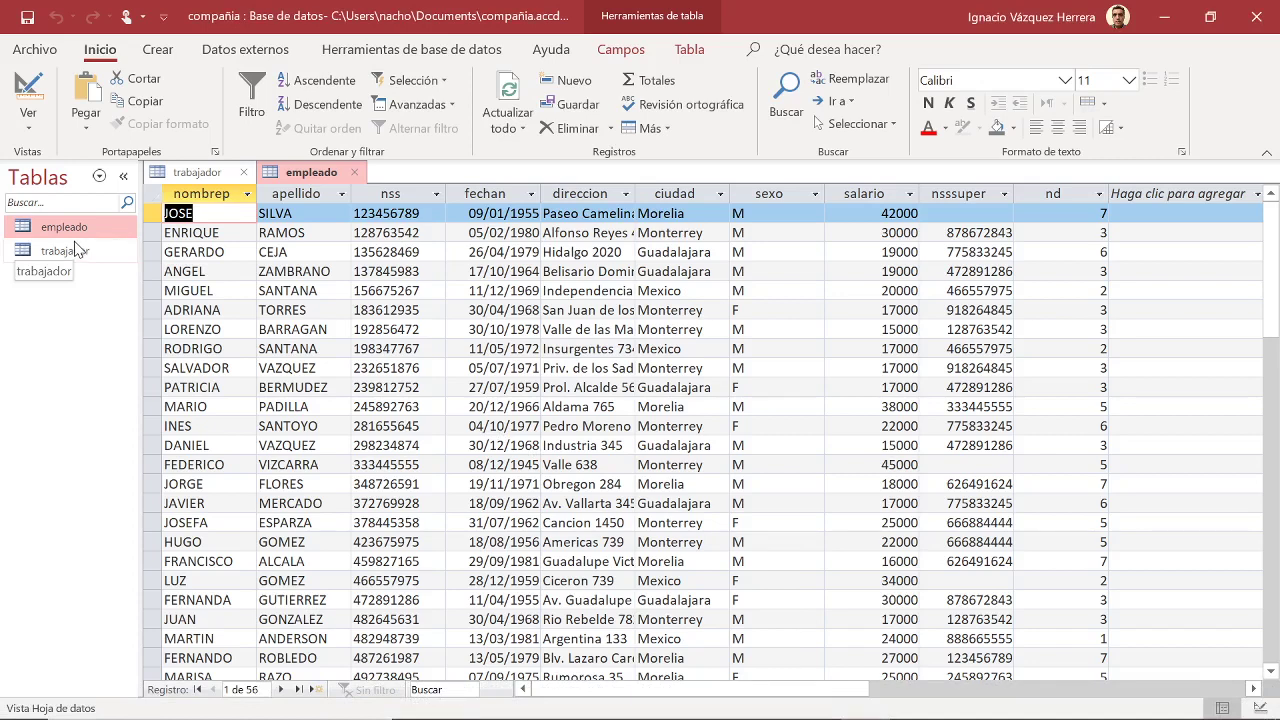
left_click(160, 52)
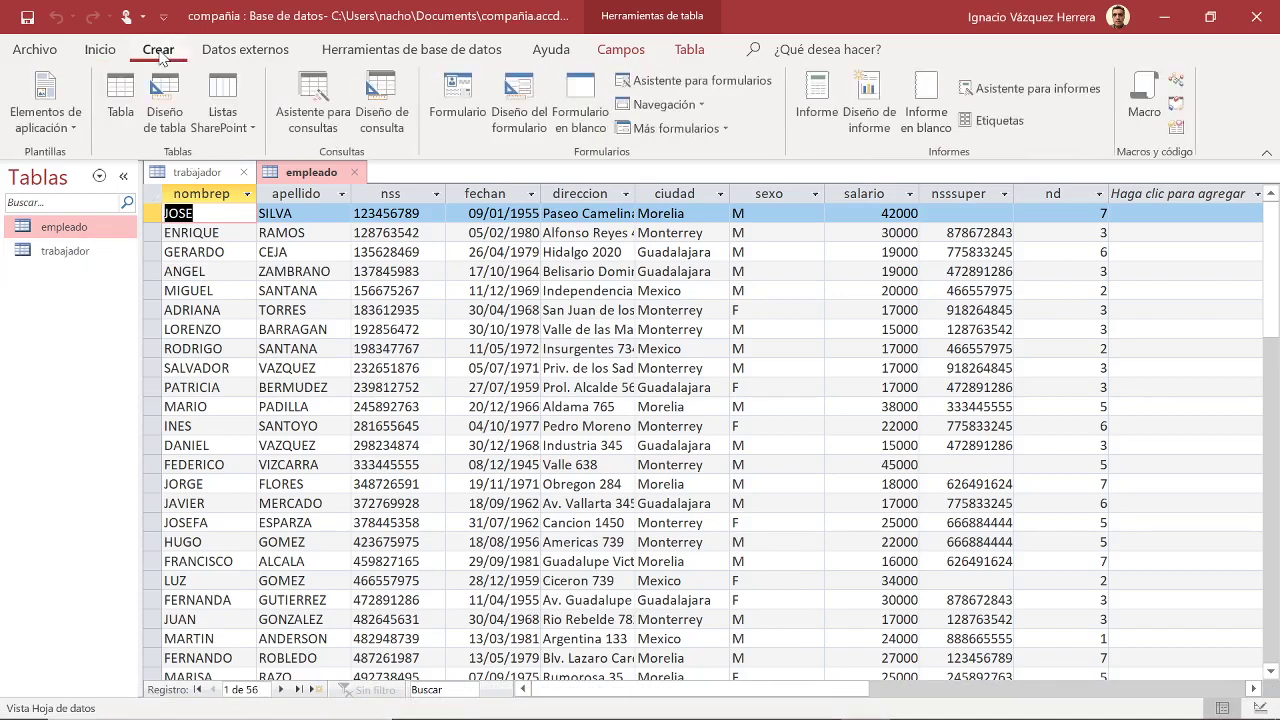
left_click(404, 113)
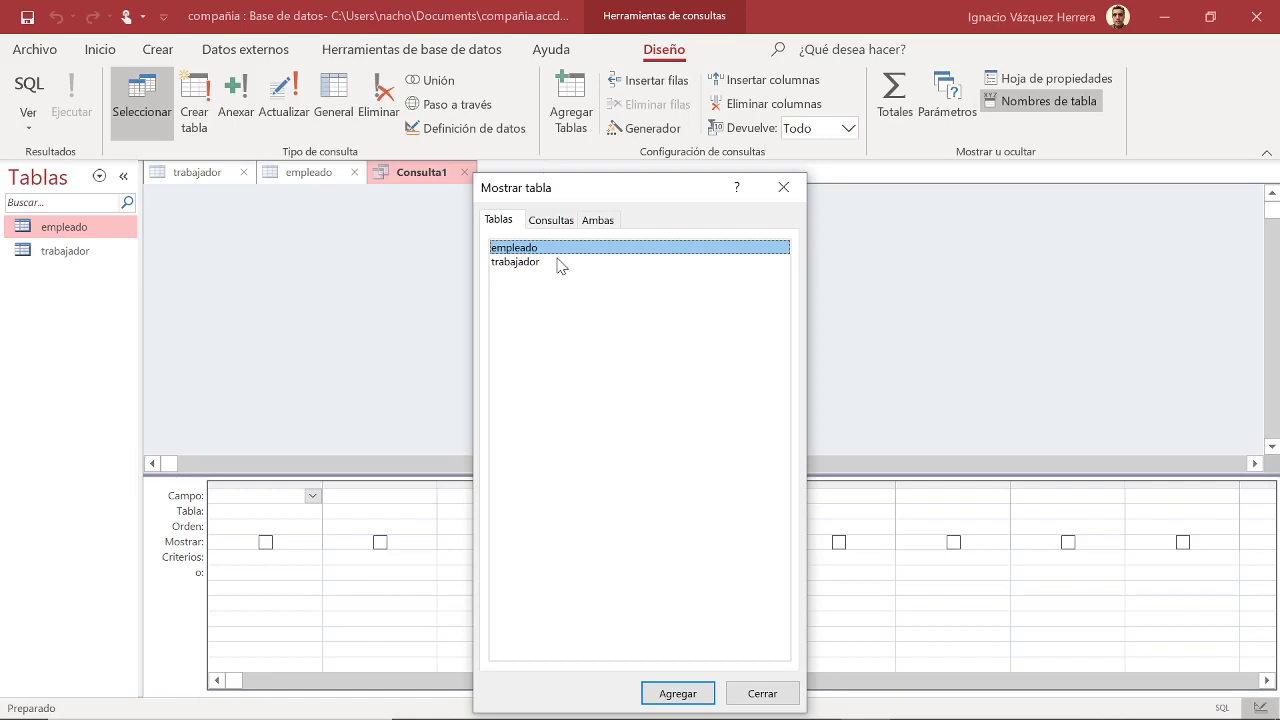
left_click(677, 693)
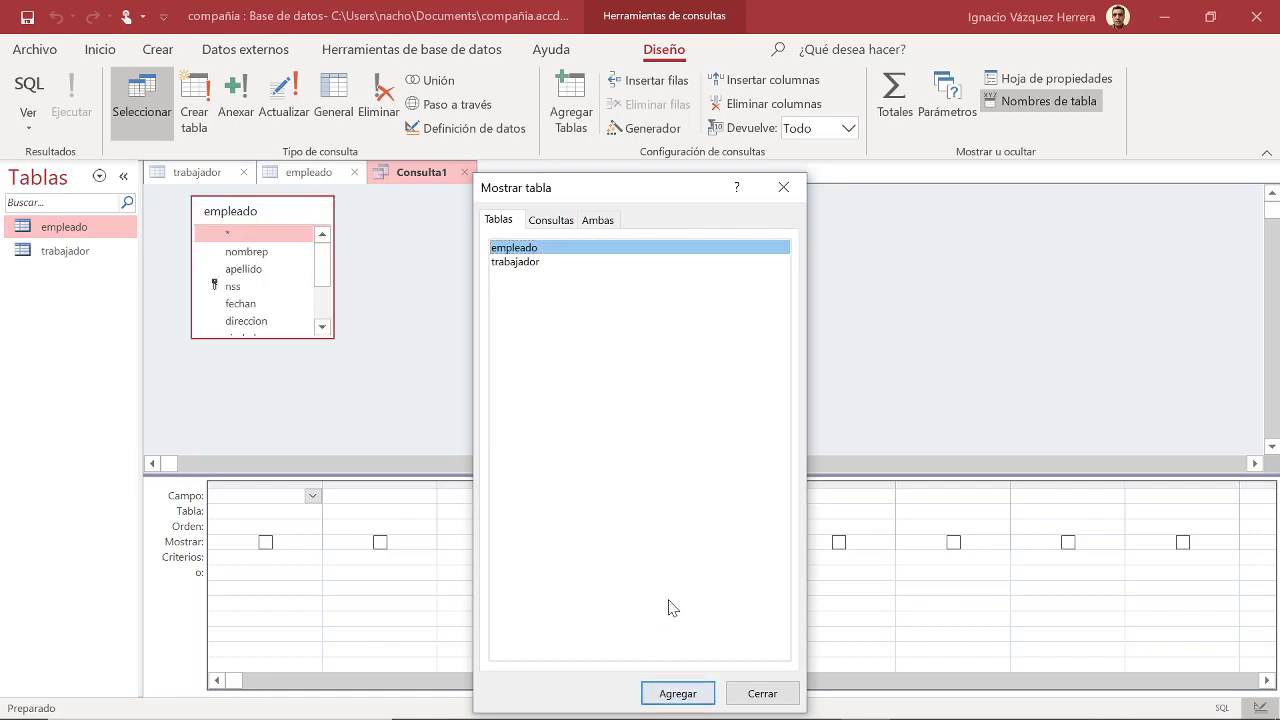
left_click(764, 692)
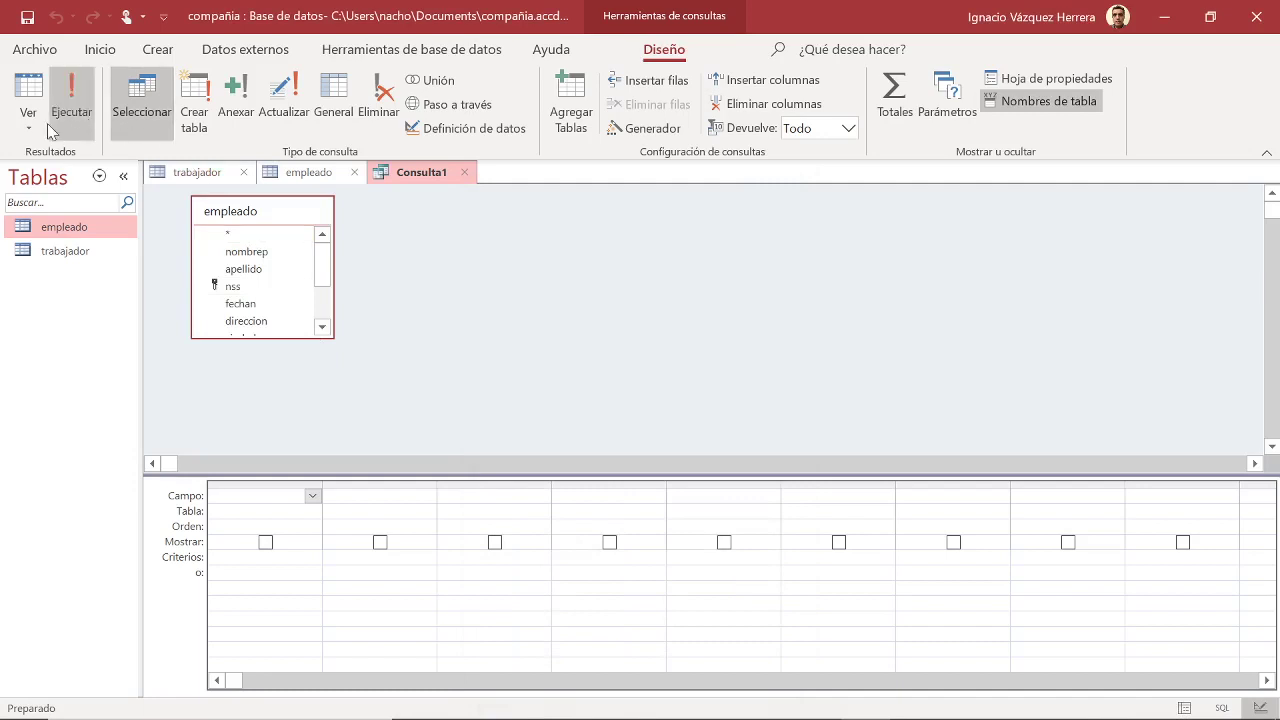
Replace the new query's SQL with the copied SELECT * FROM empleado; and run it
left_click(28, 122)
left_click(66, 214)
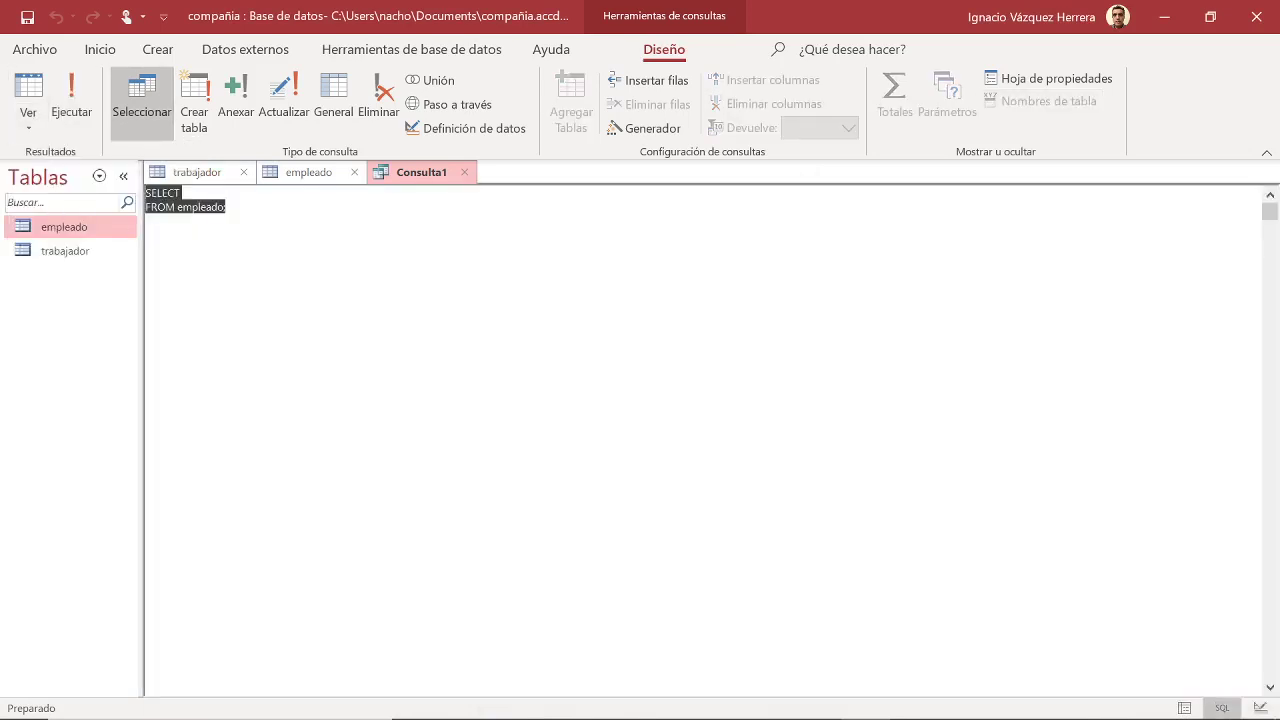
key("ctrl+v")
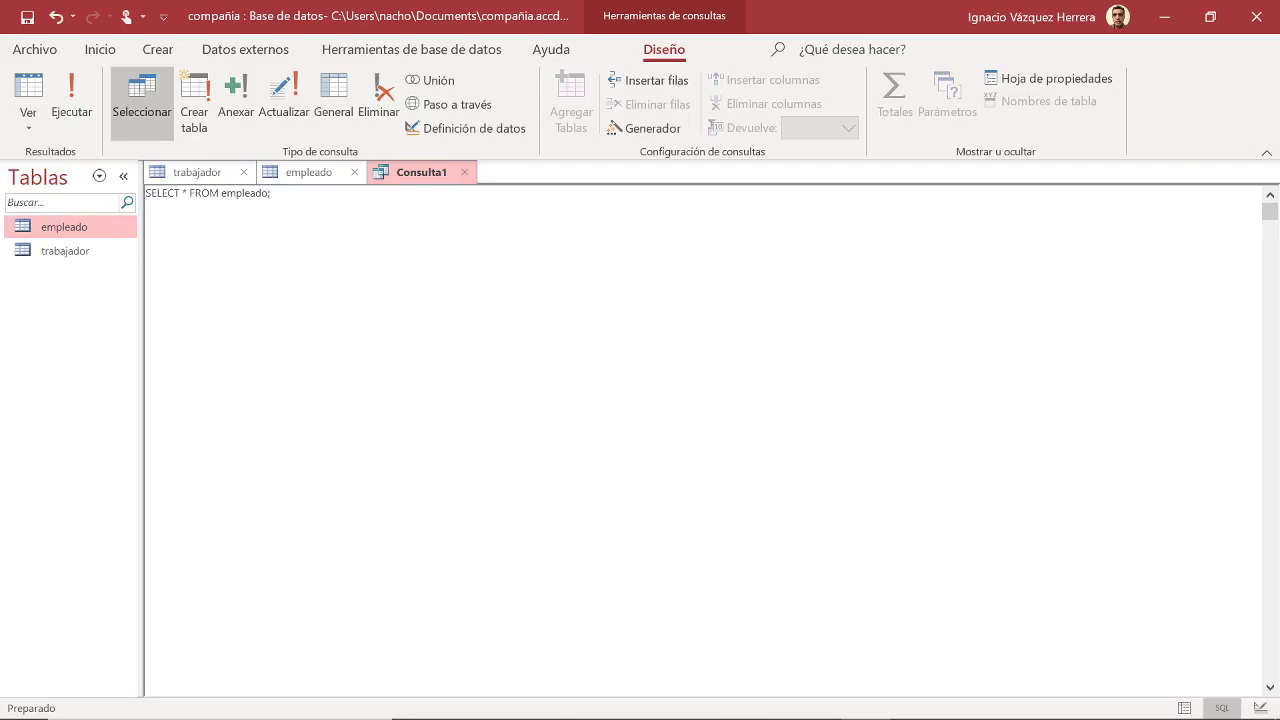
left_click(72, 104)
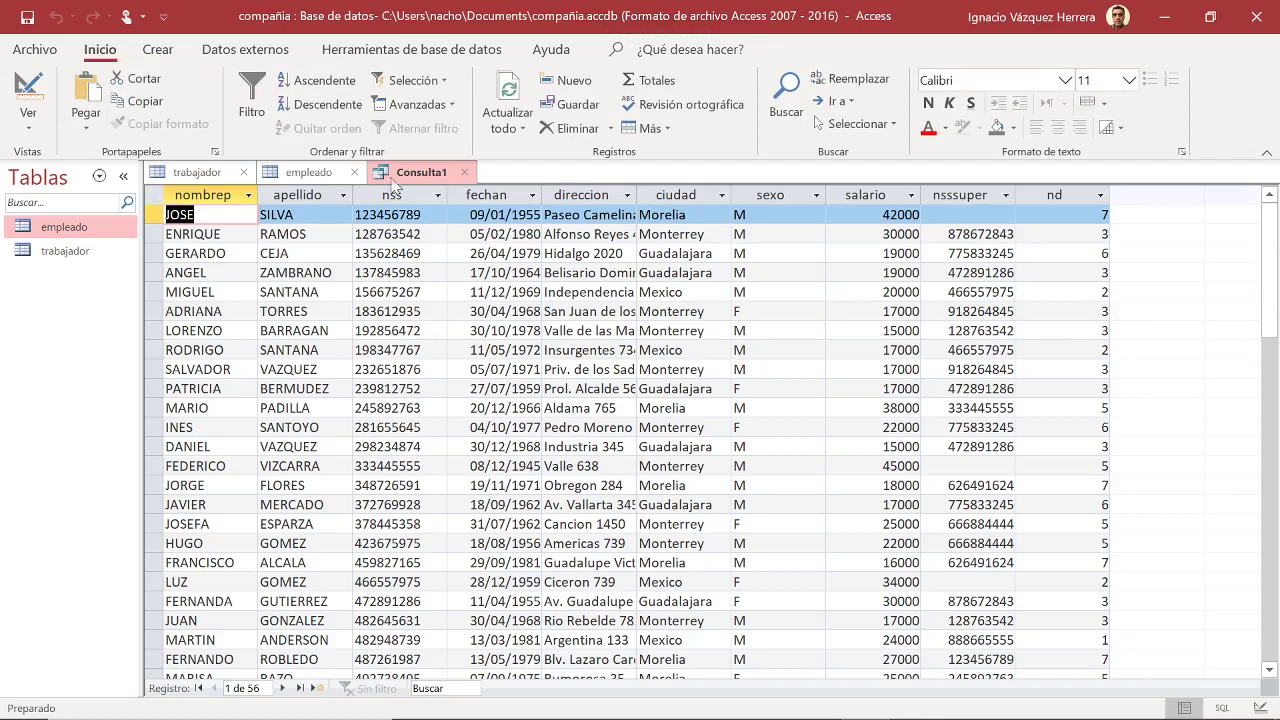
Save the query under the name Consulta1
right_click(434, 173)
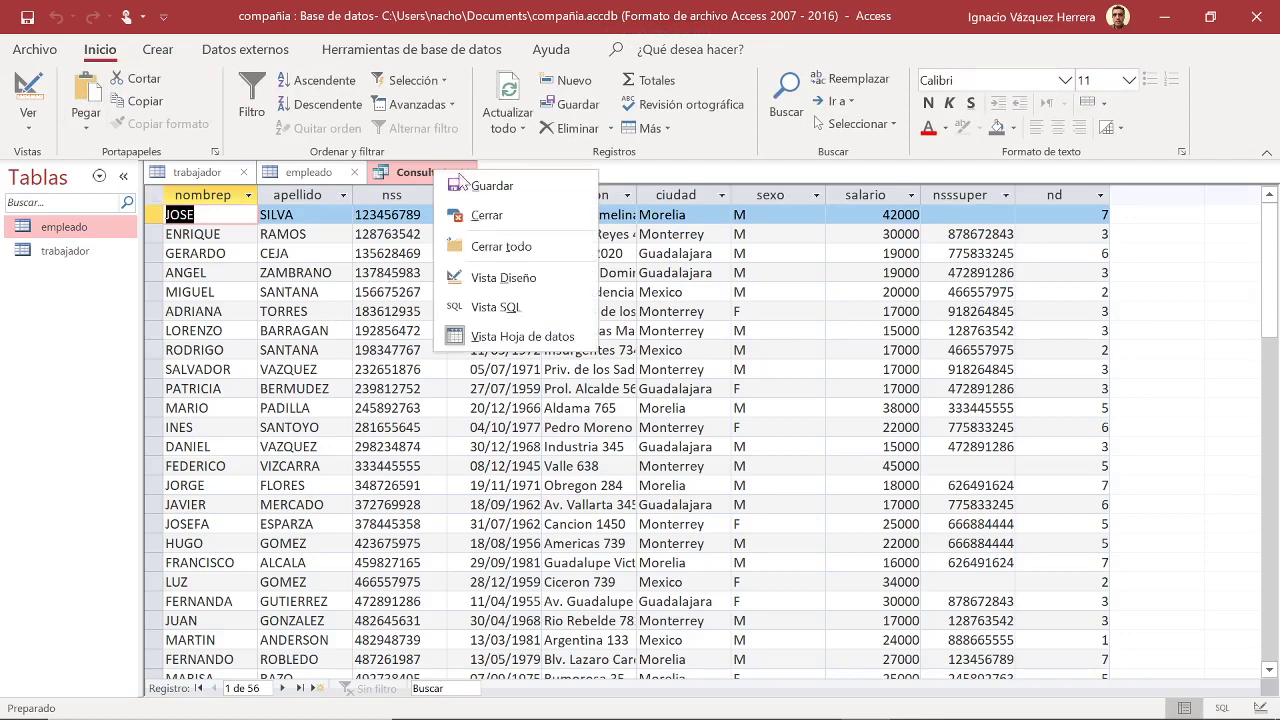
left_click(468, 186)
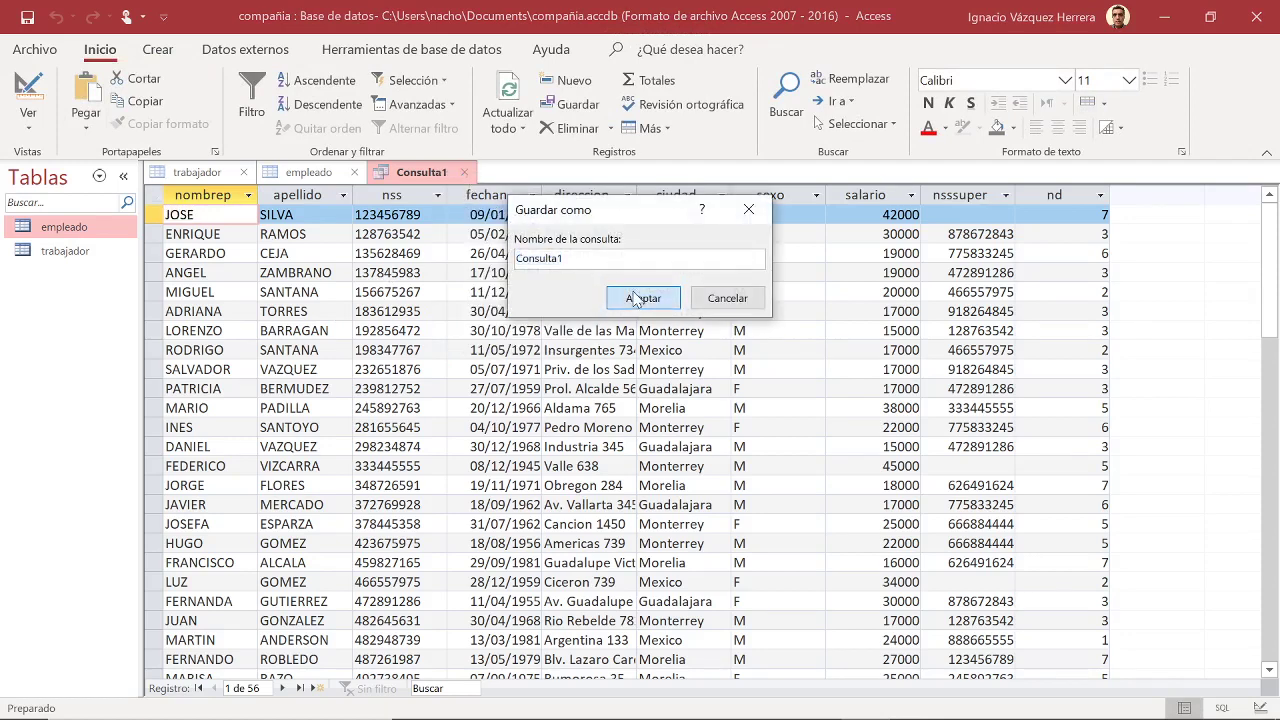
left_click(640, 298)
Switch to the exercises PDF in Chrome and copy exercise 2's query, SELECT apellido, salario FROM empleado;
mouse_move(800, 710)
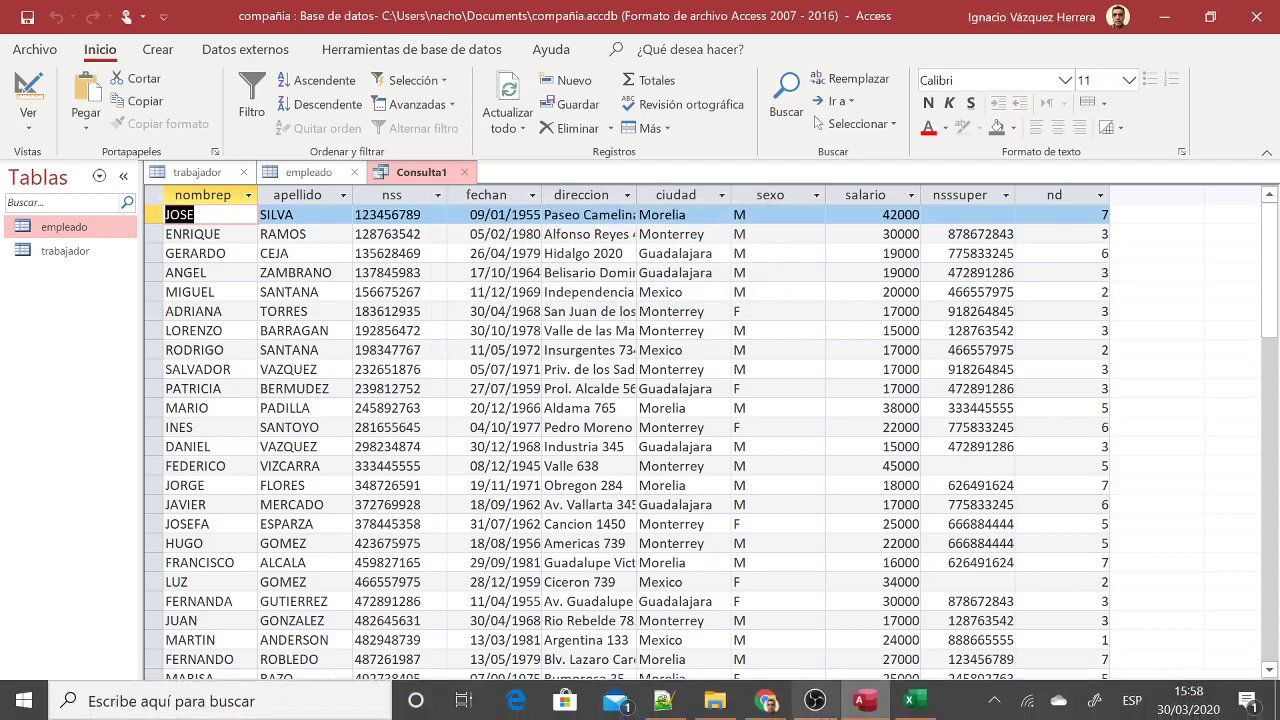
left_click(774, 704)
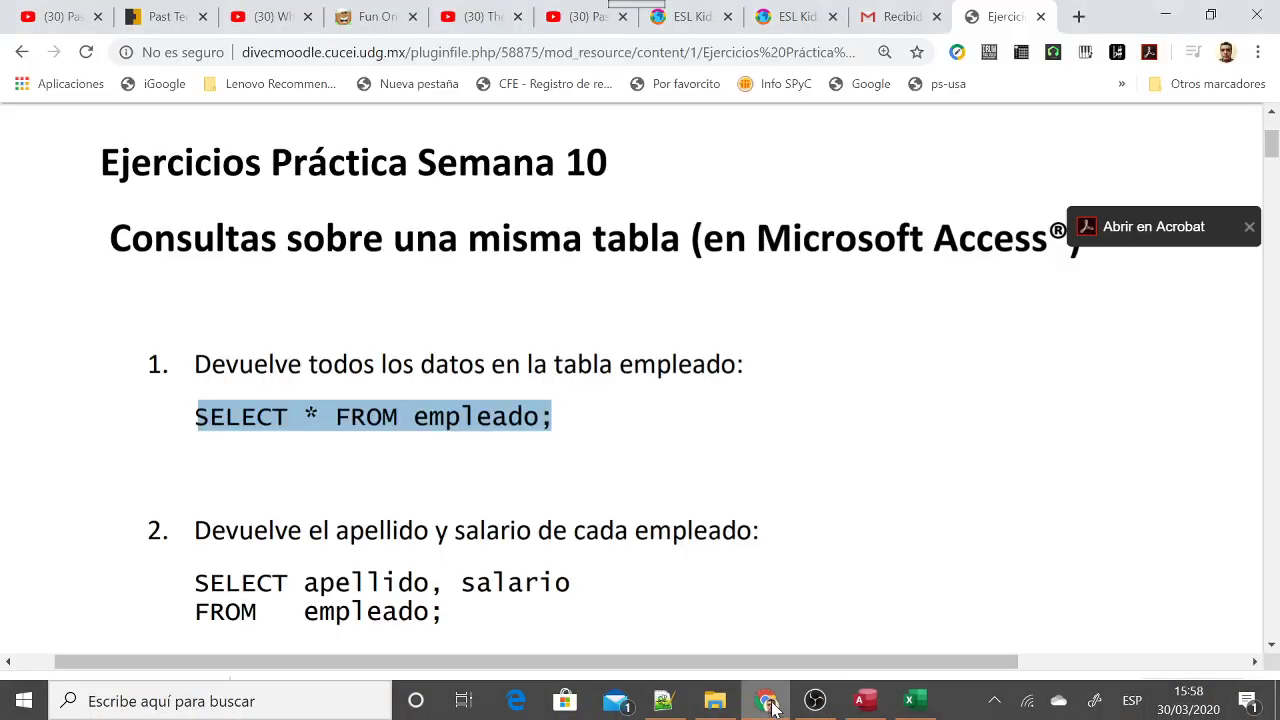
scroll(560, 490, "down", 1)
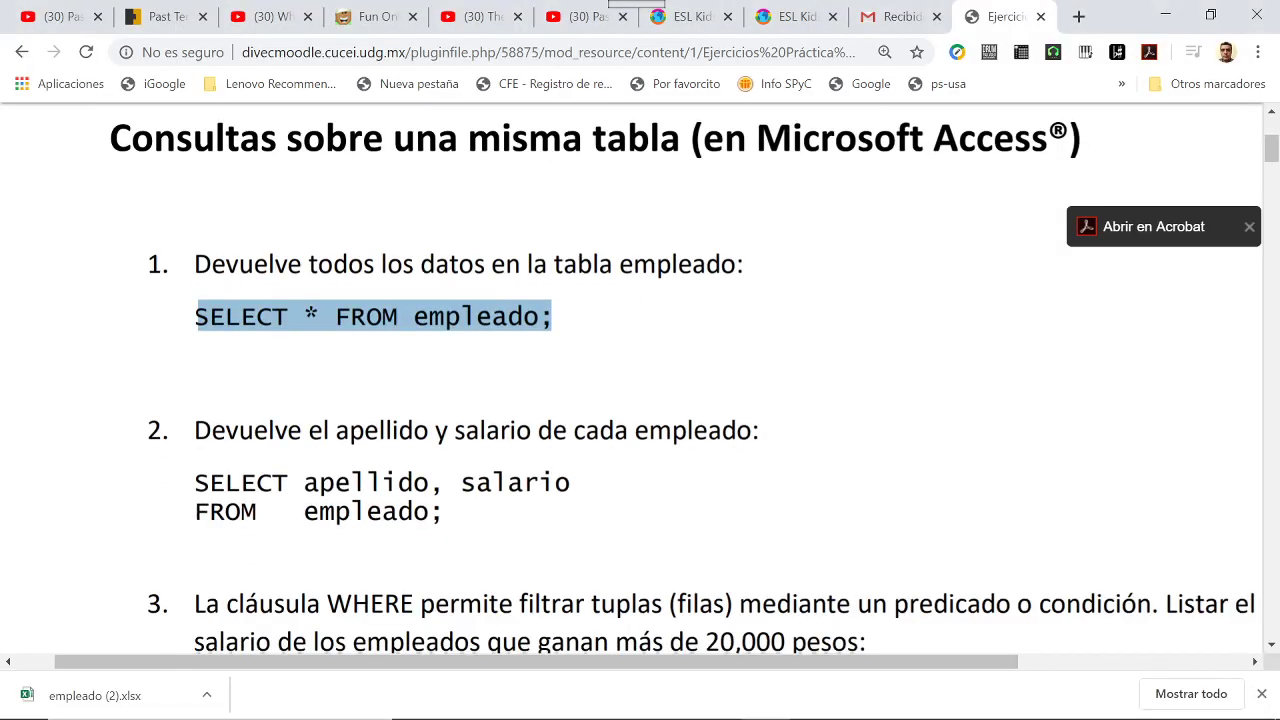
scroll(510, 526, "down", 1)
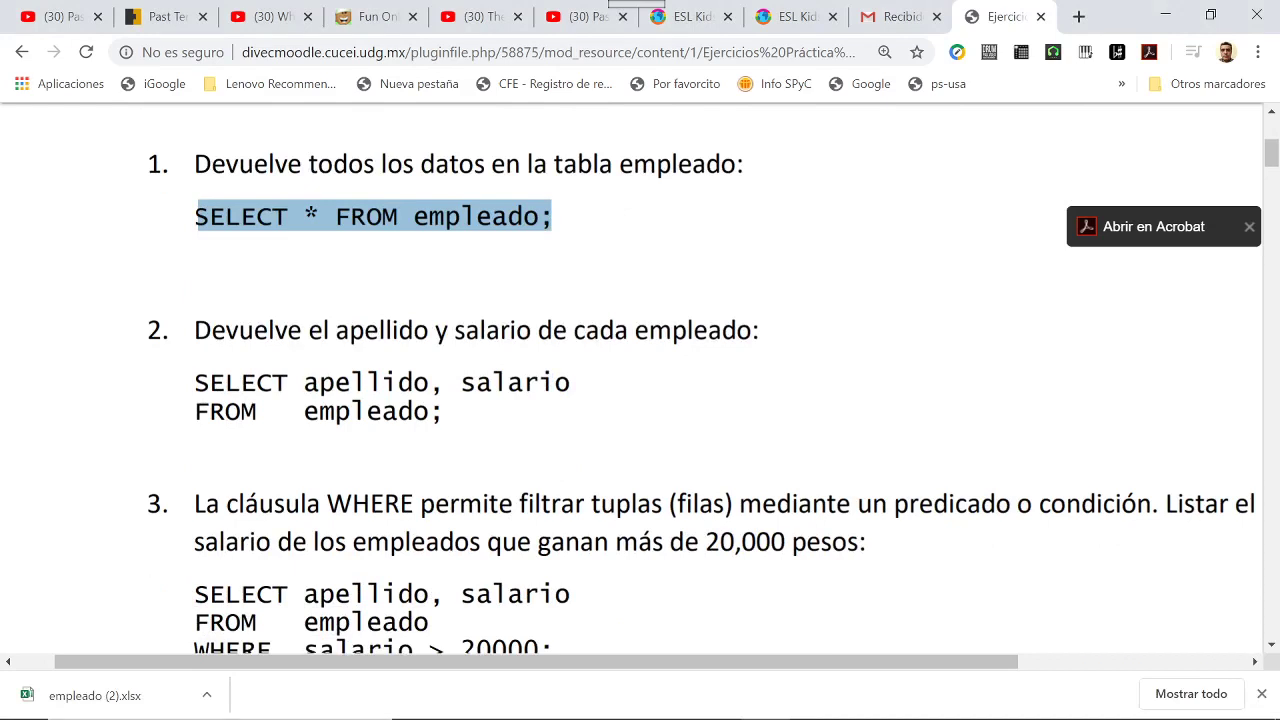
left_click_drag(196, 383, 442, 412)
key("ctrl+c")
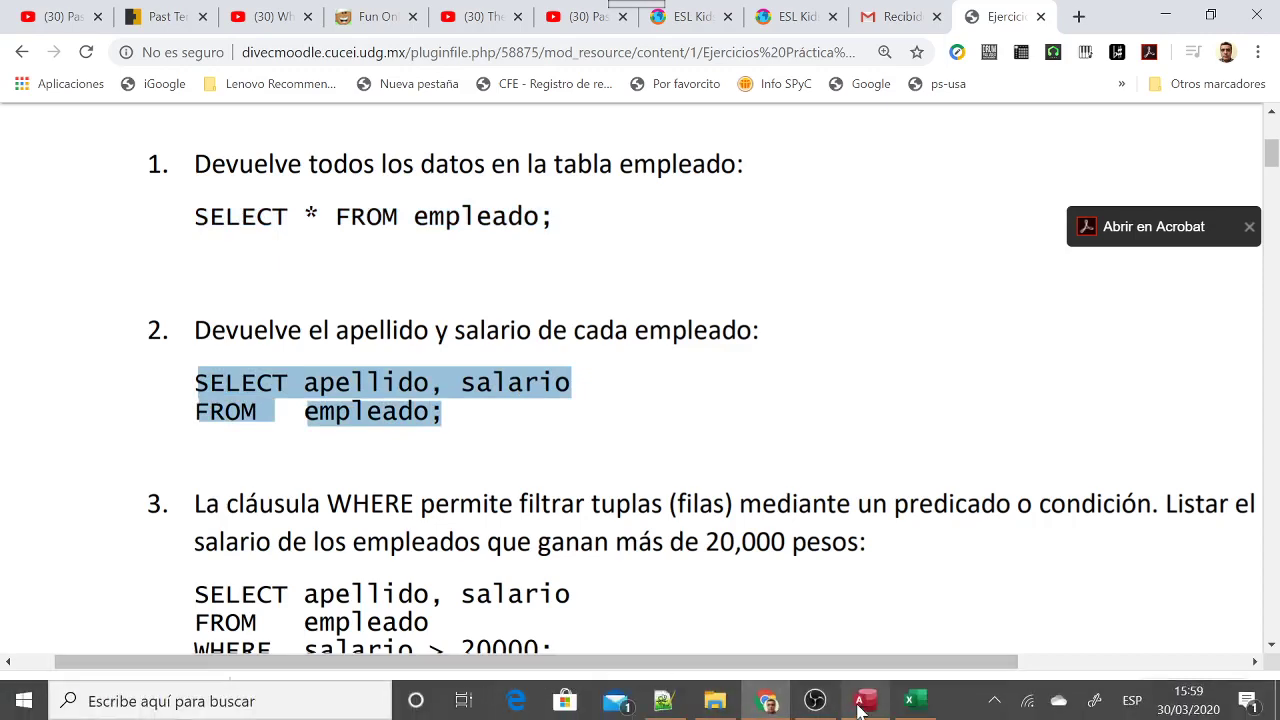
Switch back to Access and create a second query in design view based on the empleado table
left_click(862, 703)
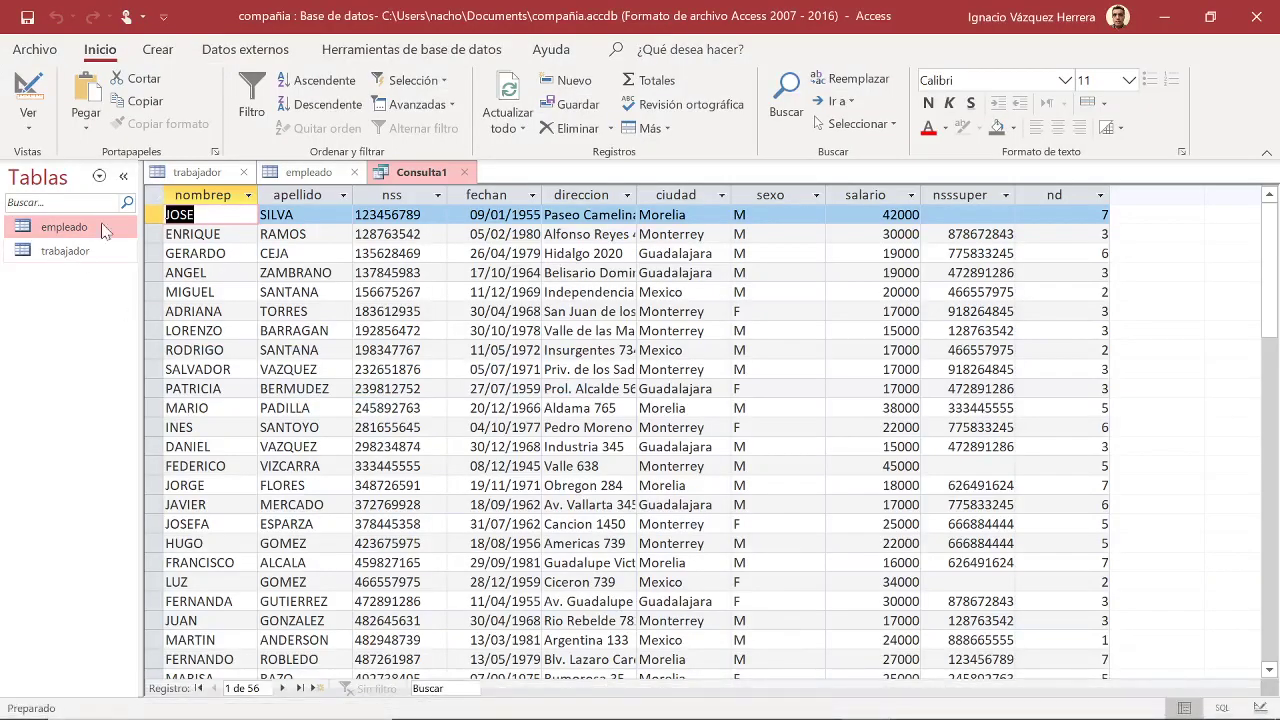
left_click(160, 52)
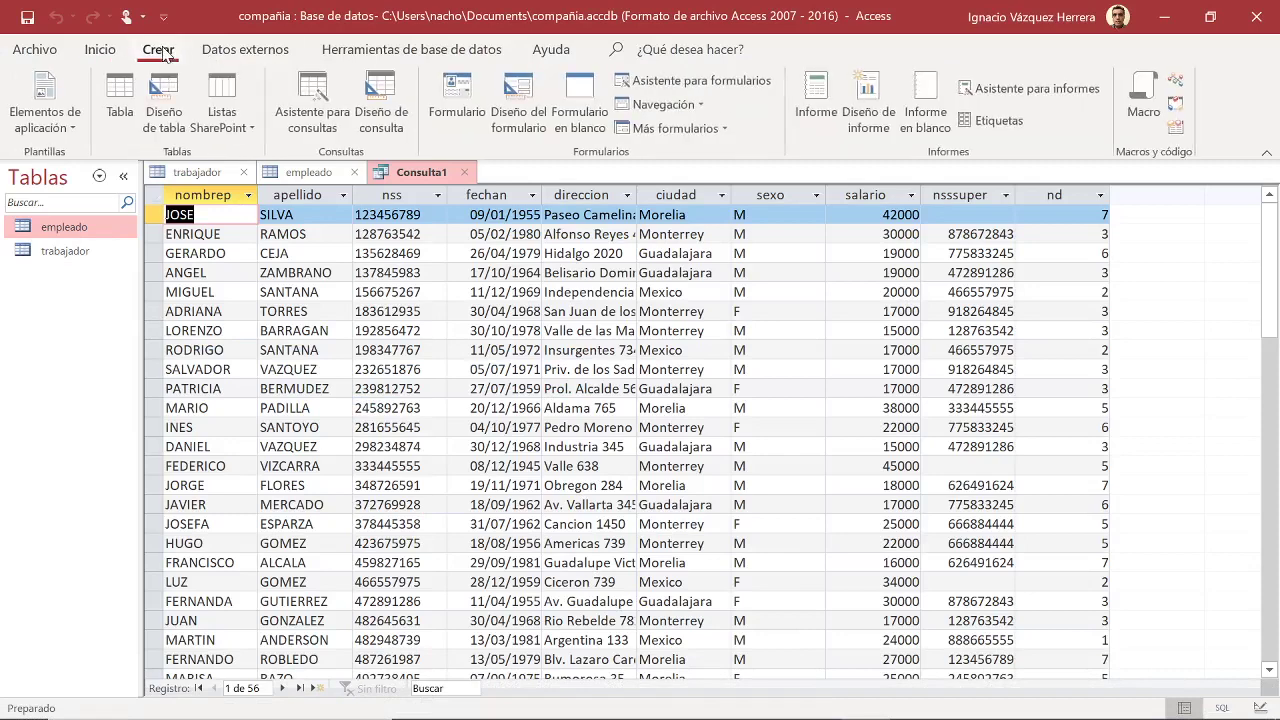
left_click(395, 108)
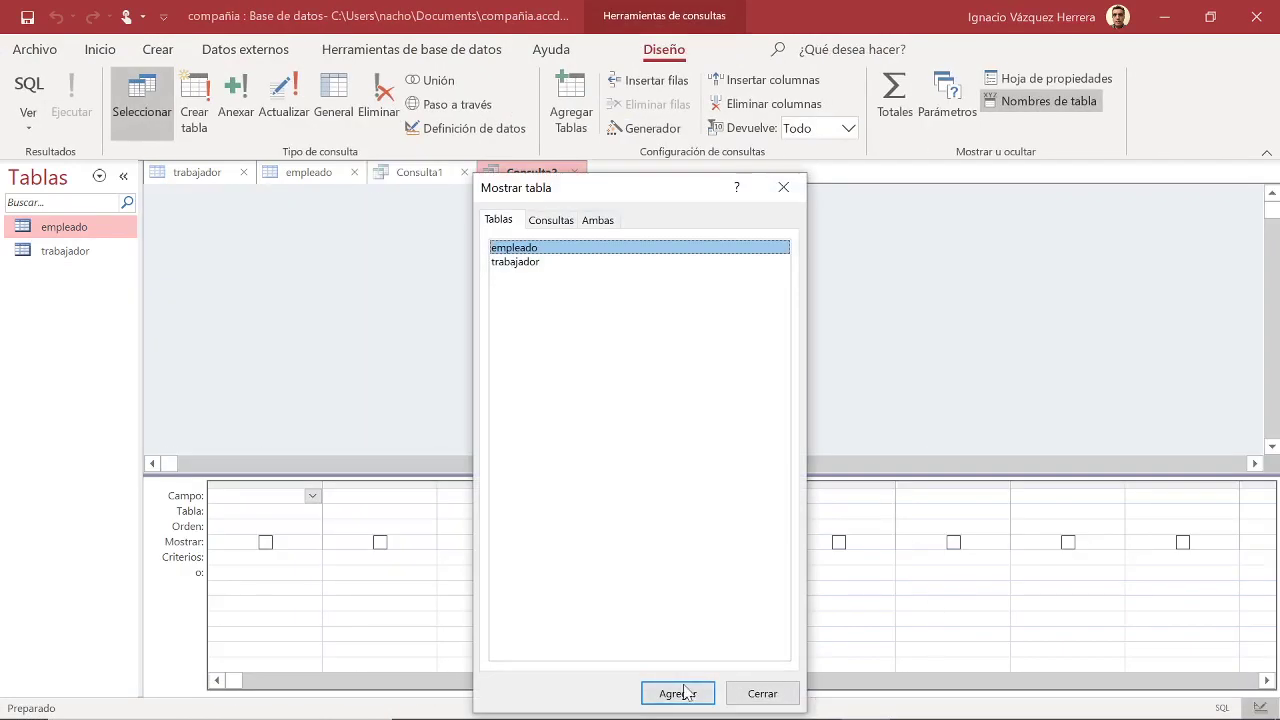
left_click(680, 693)
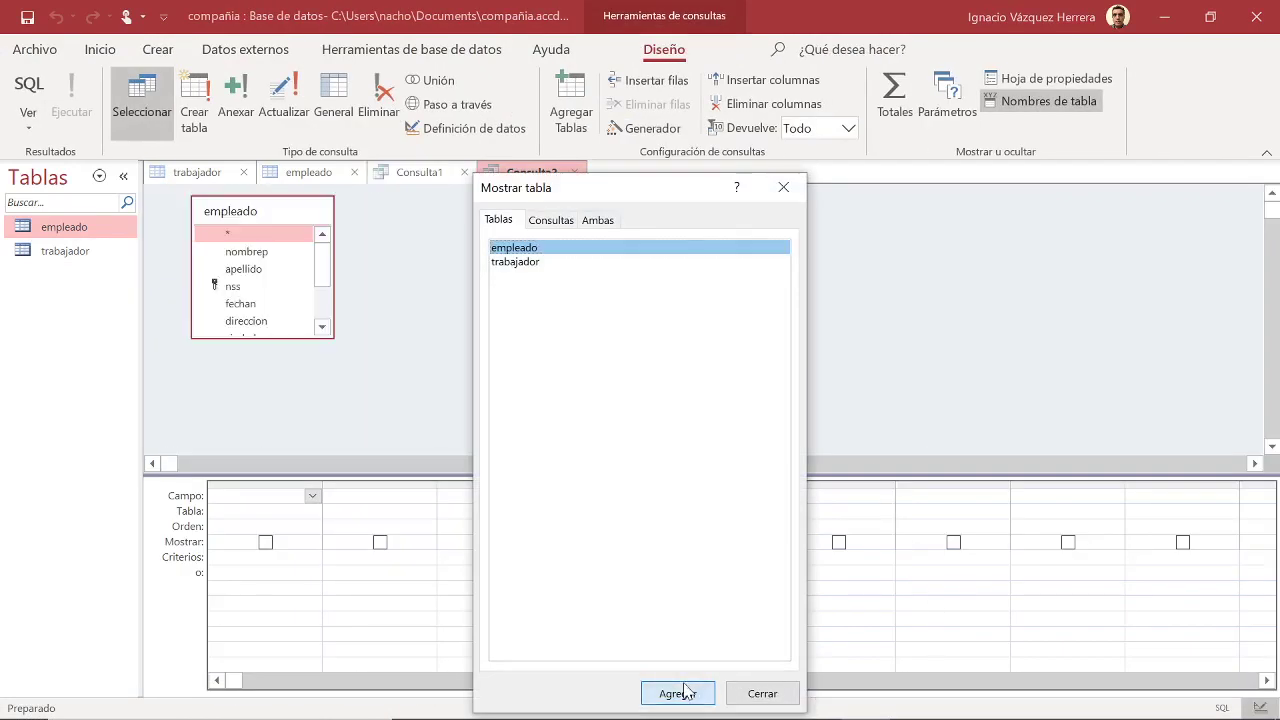
left_click(760, 693)
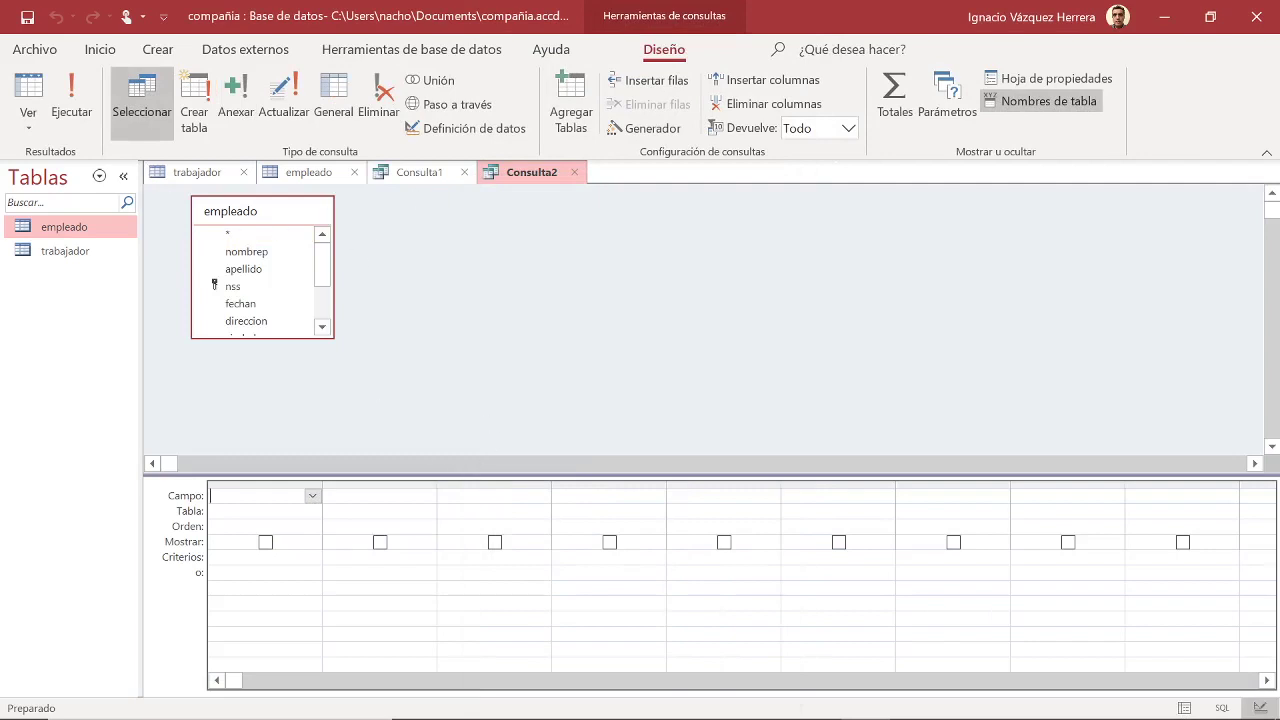
Replace the second query's SQL with the copied SELECT apellido, salario FROM empleado; and run it
left_click(27, 127)
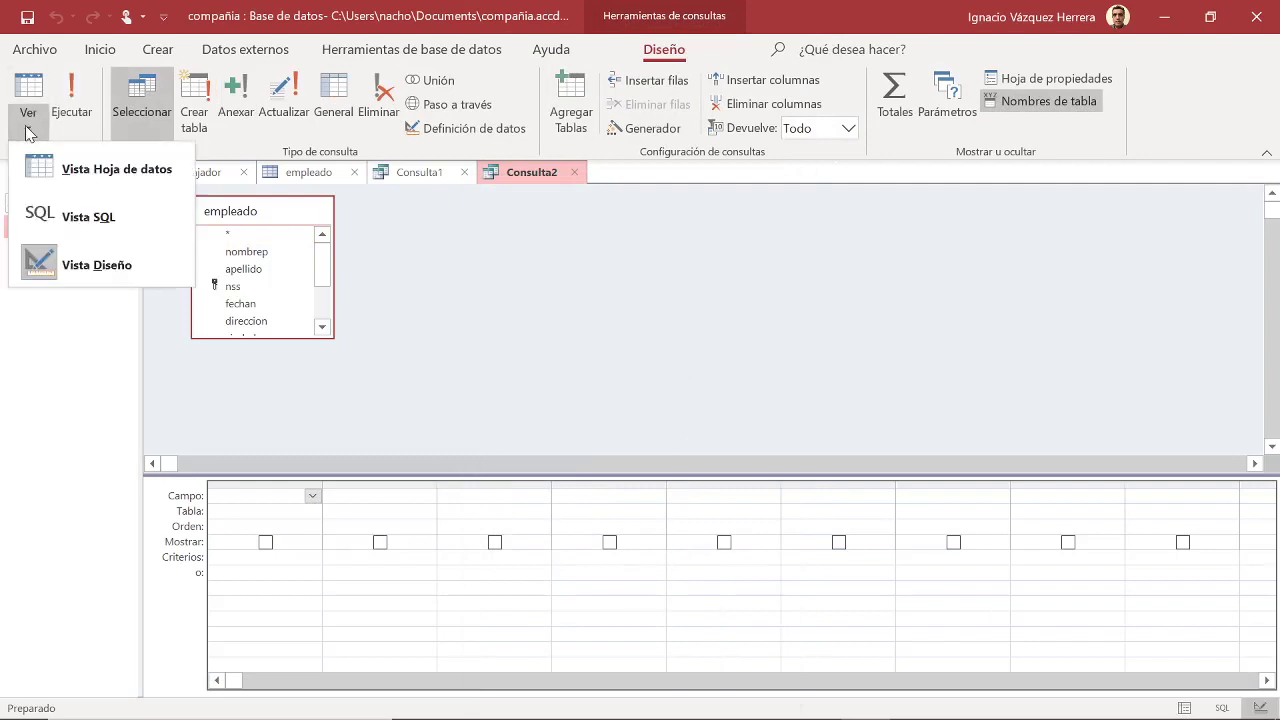
left_click(50, 215)
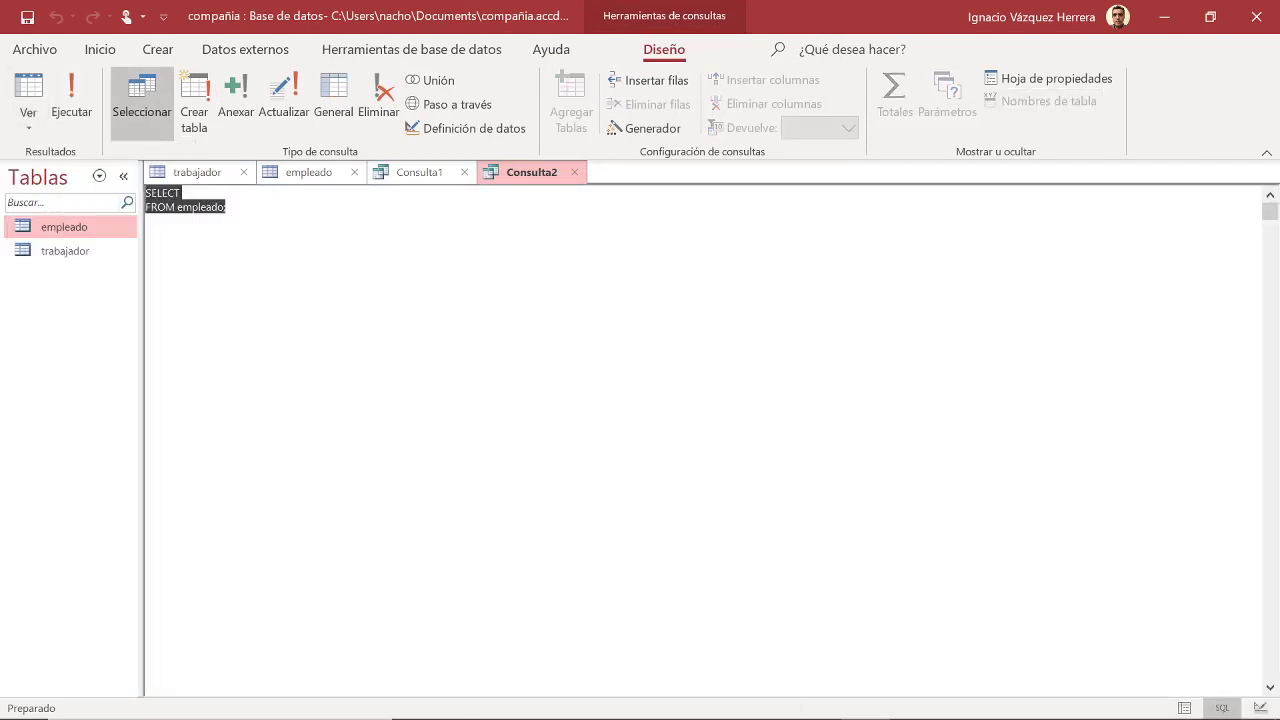
key("ctrl+v")
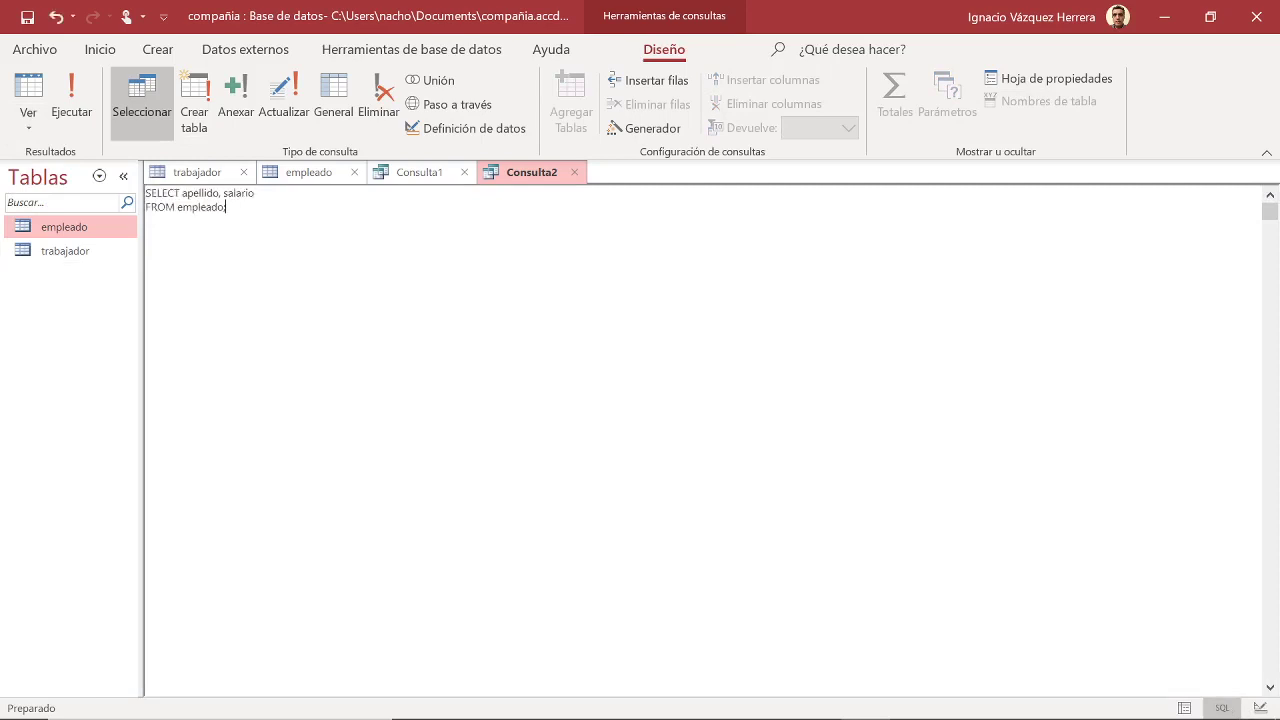
left_click(72, 95)
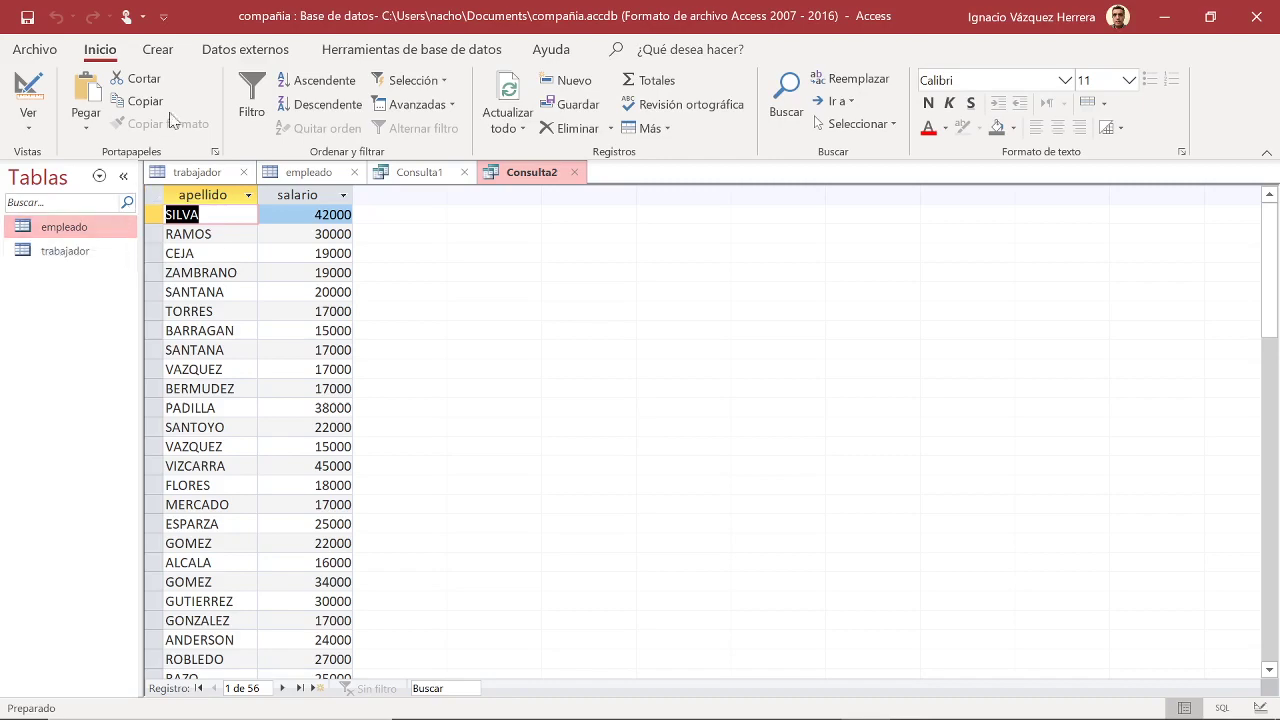
Return to the exercises PDF in Chrome and examine exercise 3's query, especially its FROM table and WHERE condition
mouse_move(873, 708)
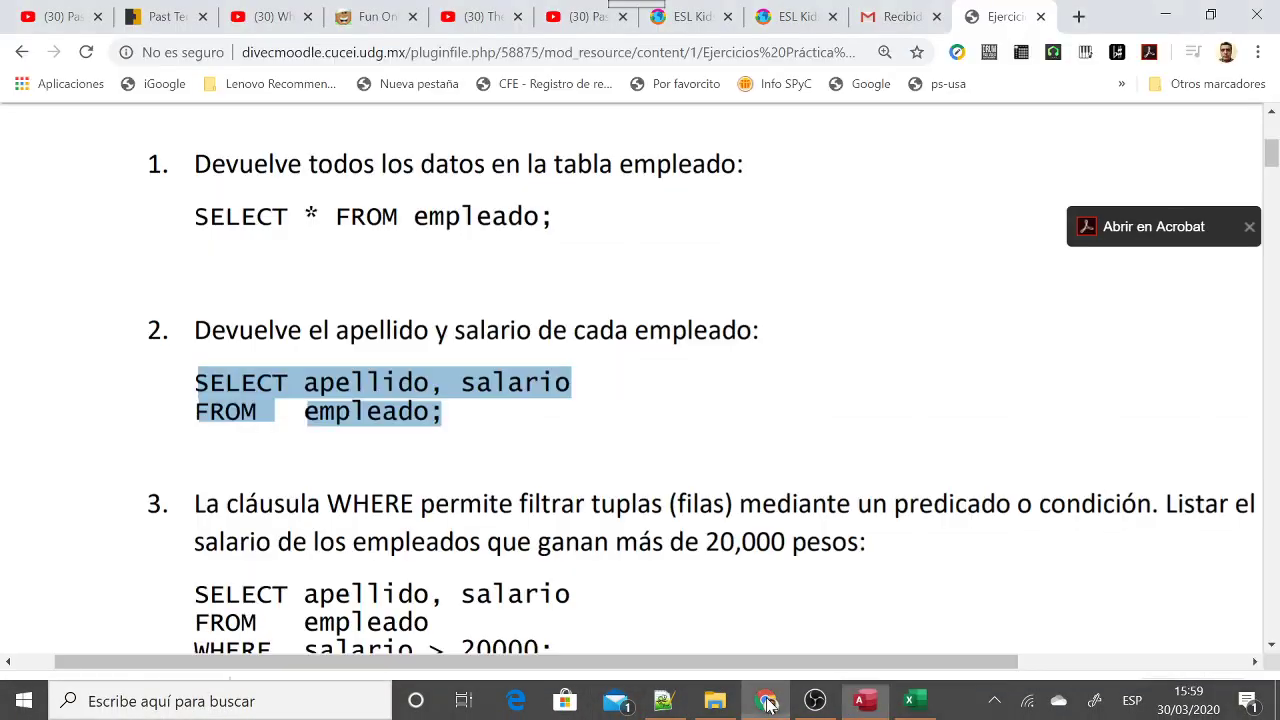
left_click(766, 700)
scroll(640, 380, "down", 2)
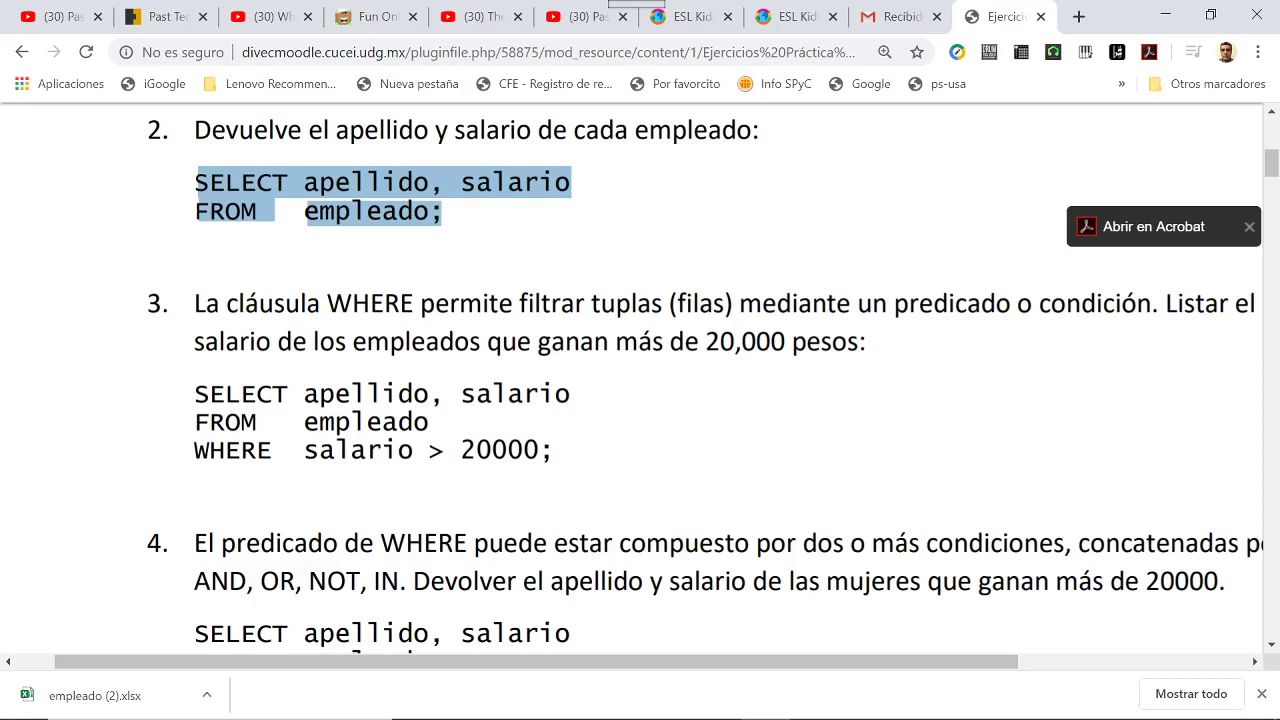
left_click(478, 246)
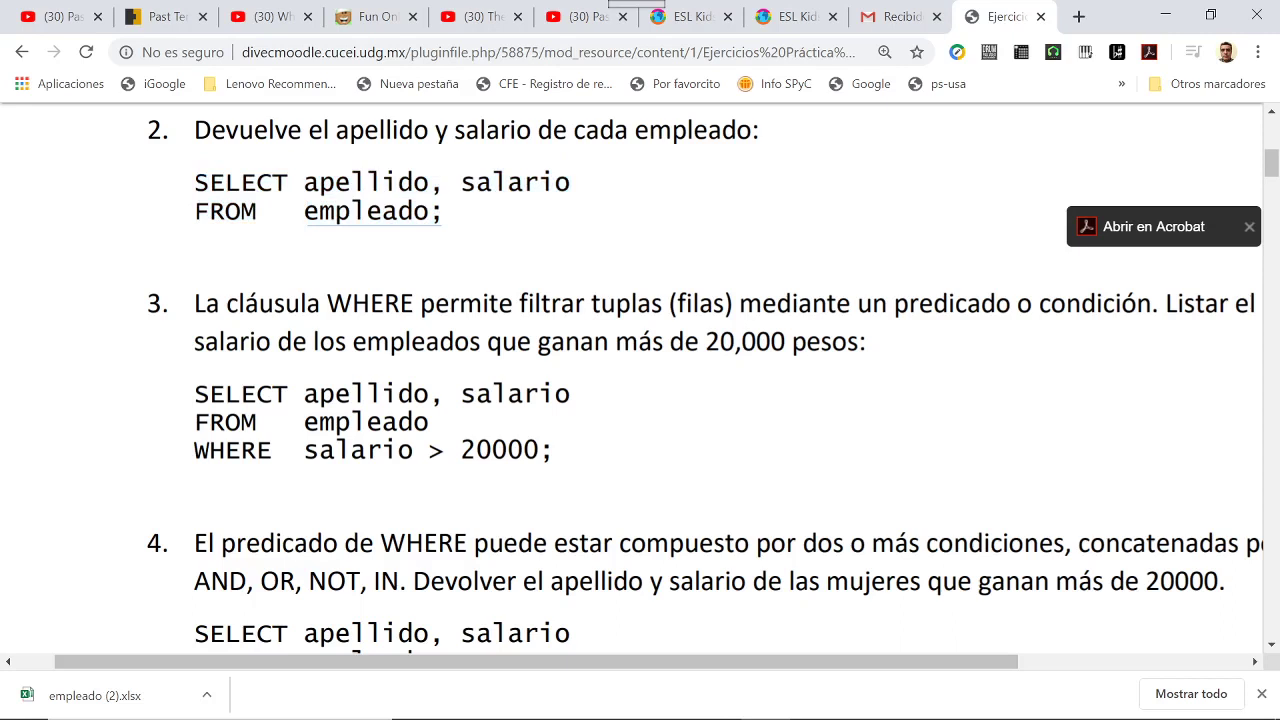
left_click_drag(306, 422, 430, 422)
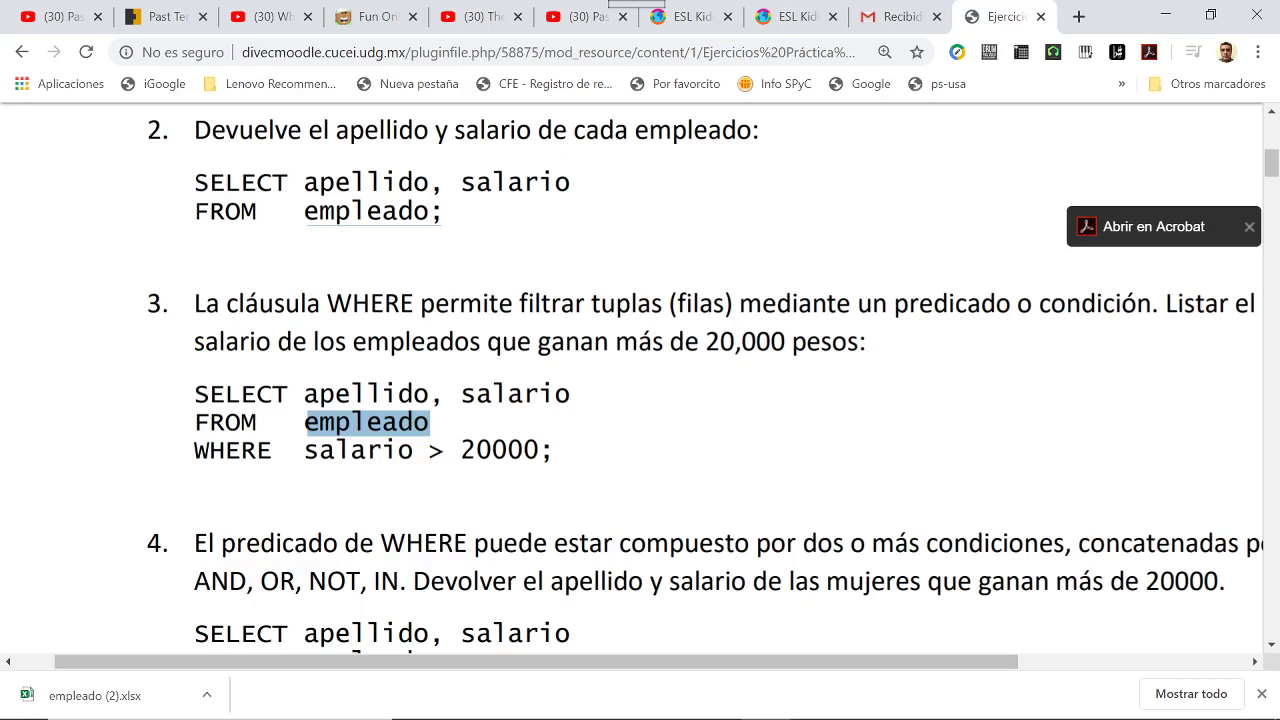
left_click(430, 424)
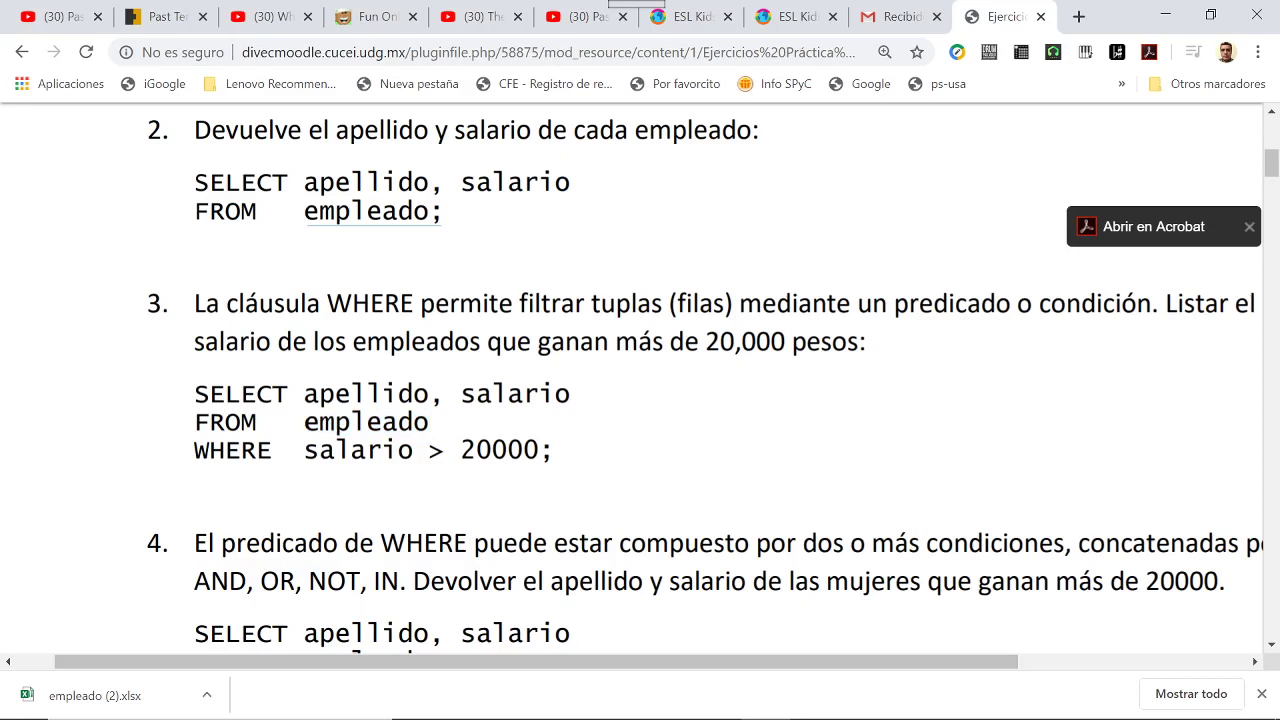
left_click_drag(305, 450, 540, 450)
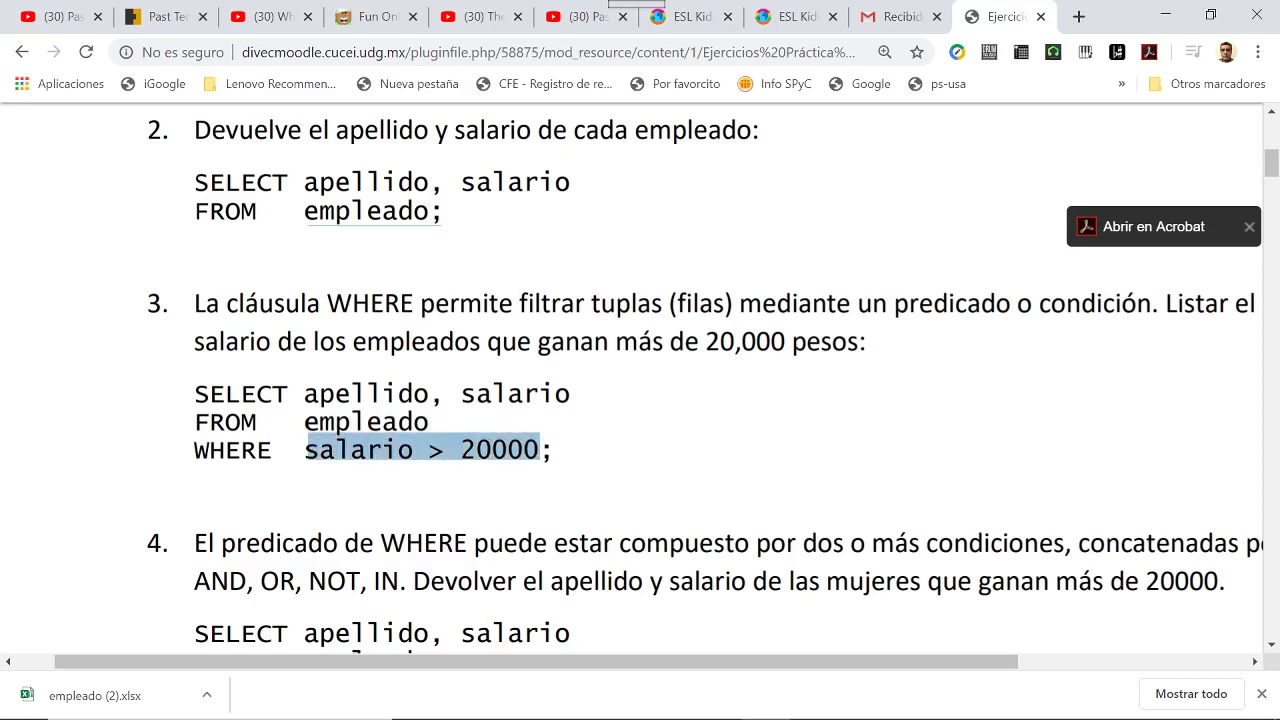
Copy exercise 3's query from the PDF: SELECT apellido, salario FROM empleado WHERE salario > 20000;
left_click(531, 450)
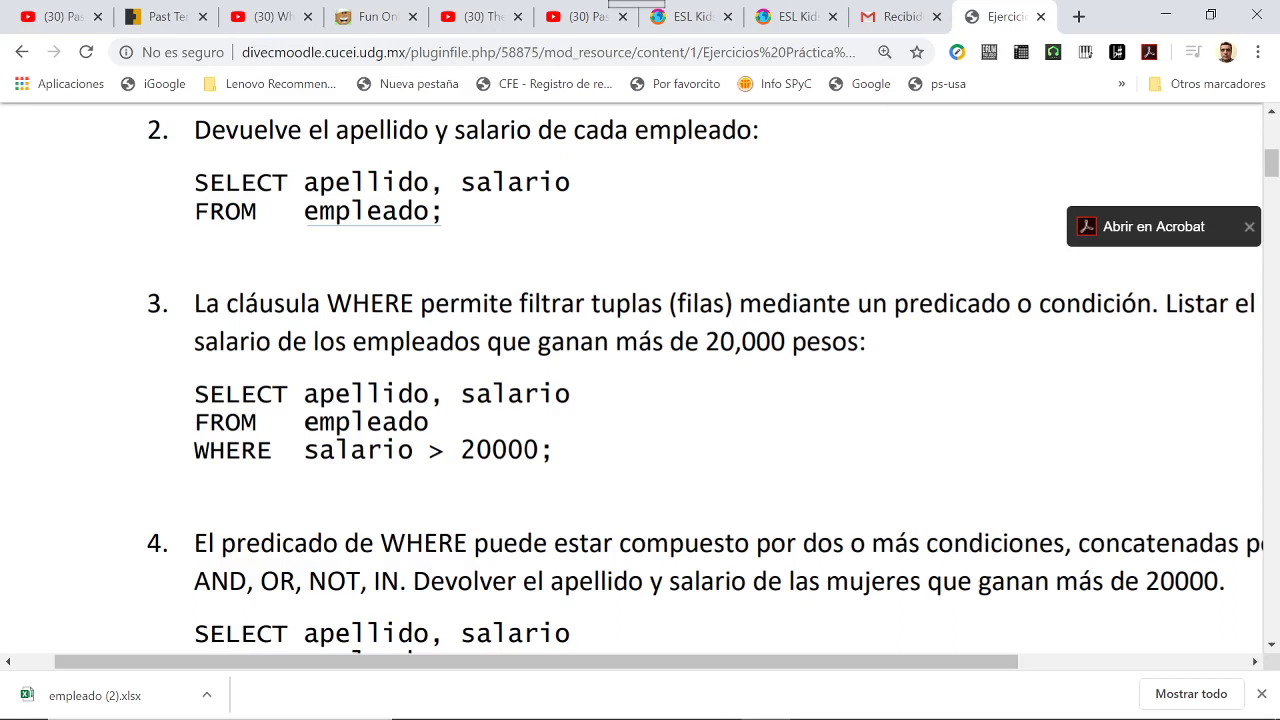
double_click(228, 422)
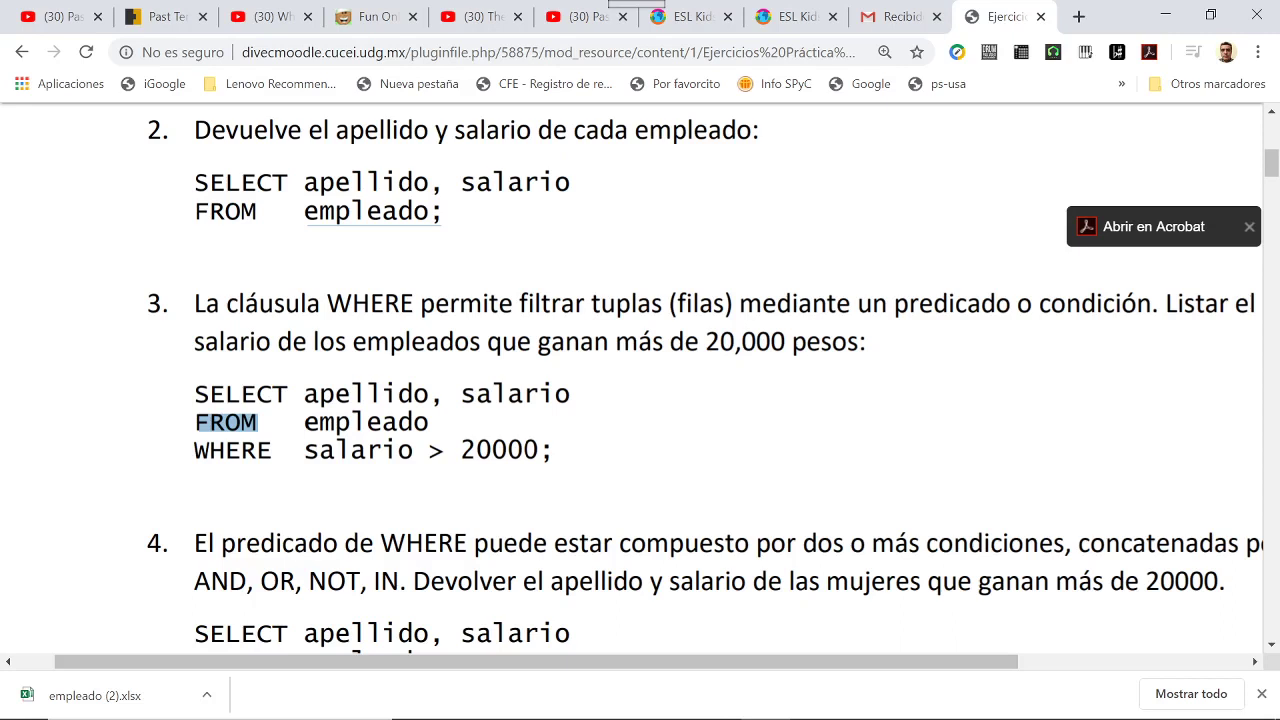
left_click(236, 423)
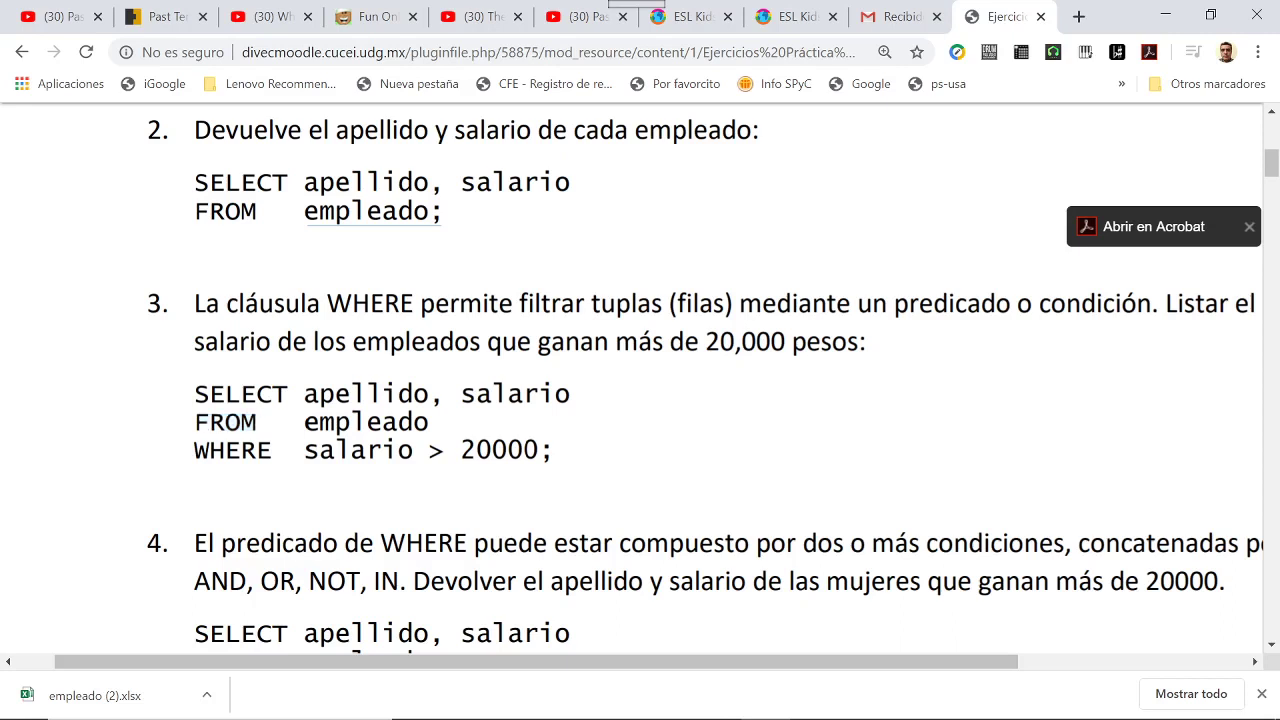
left_click_drag(196, 393, 572, 452)
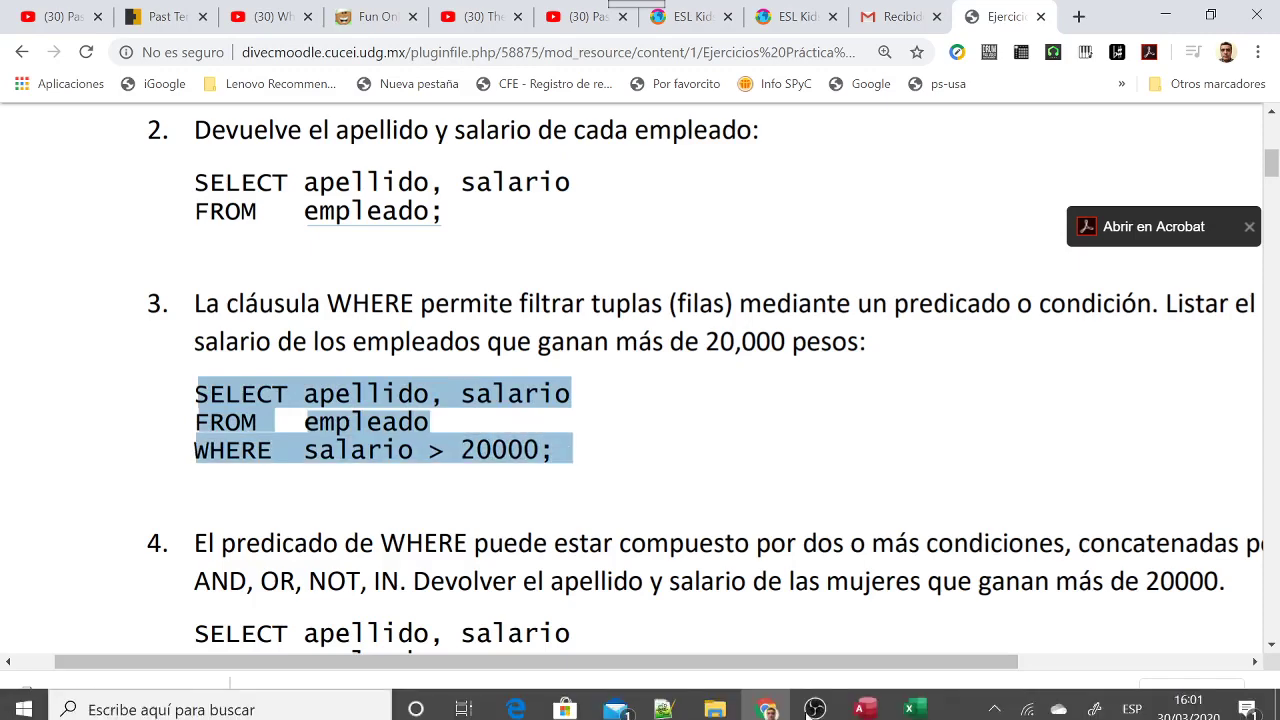
Switch to Access and create a third query in design view based on the empleado table
left_click(865, 700)
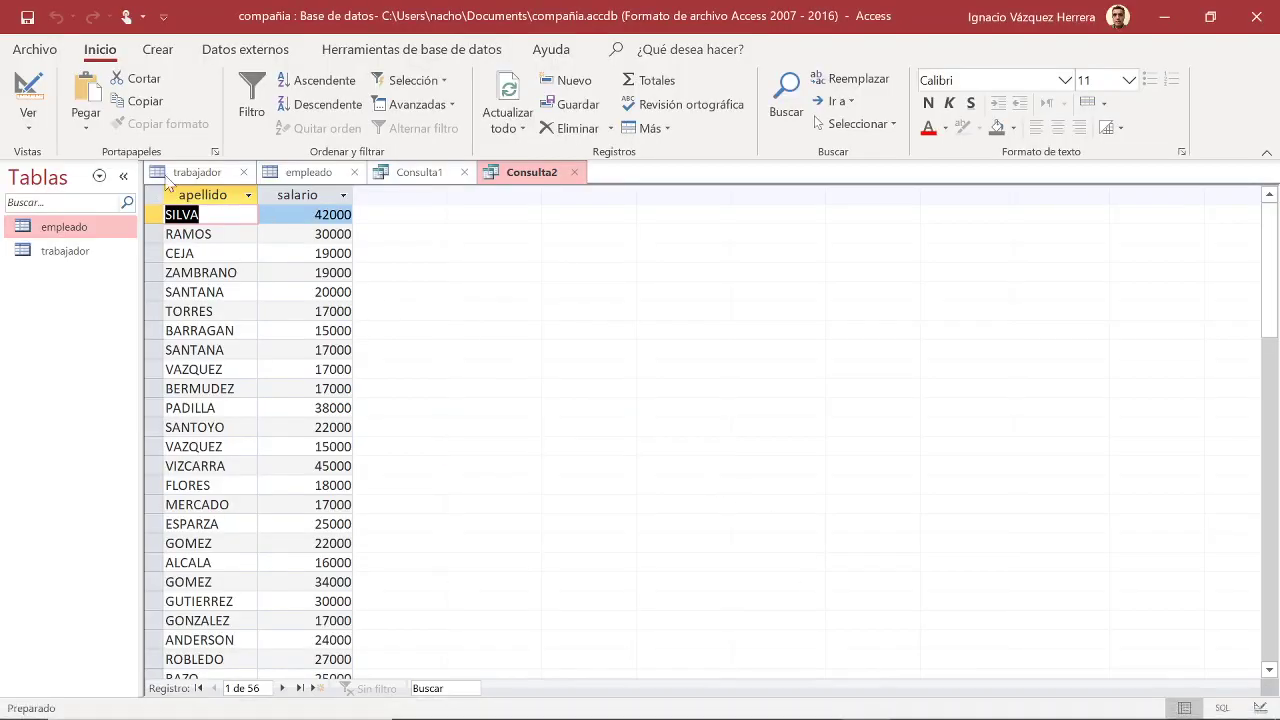
left_click(155, 52)
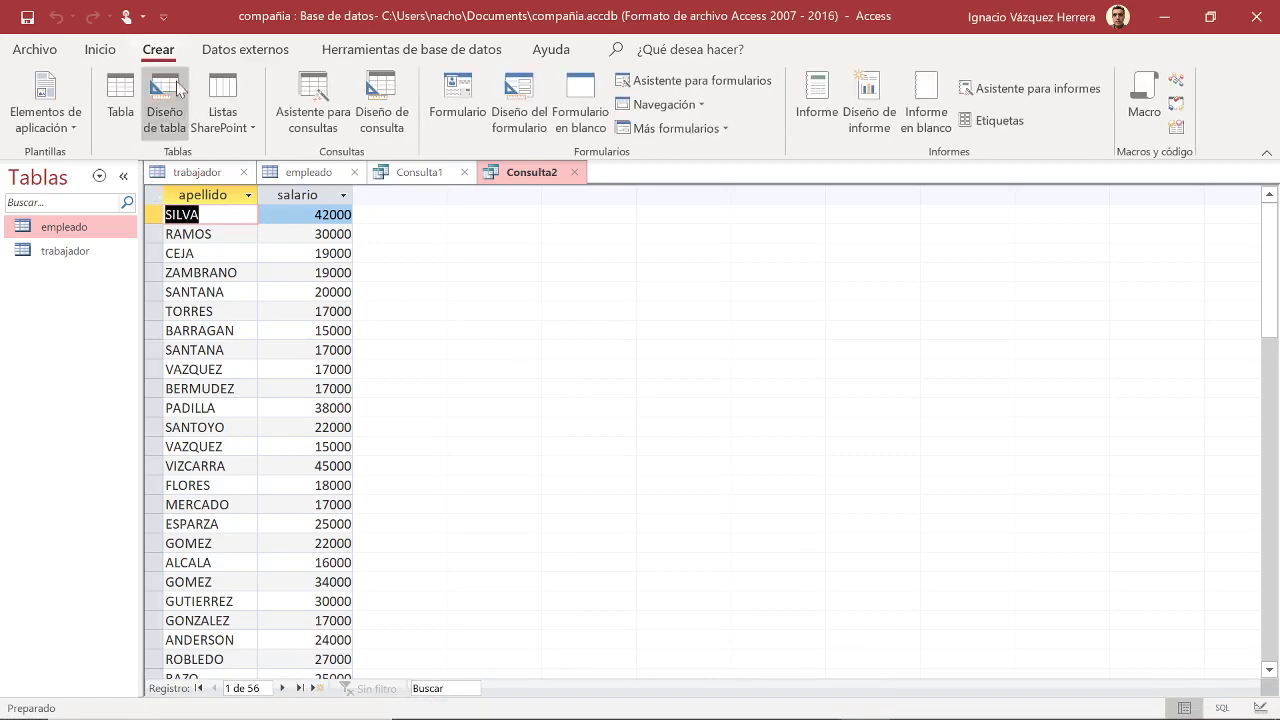
left_click(381, 100)
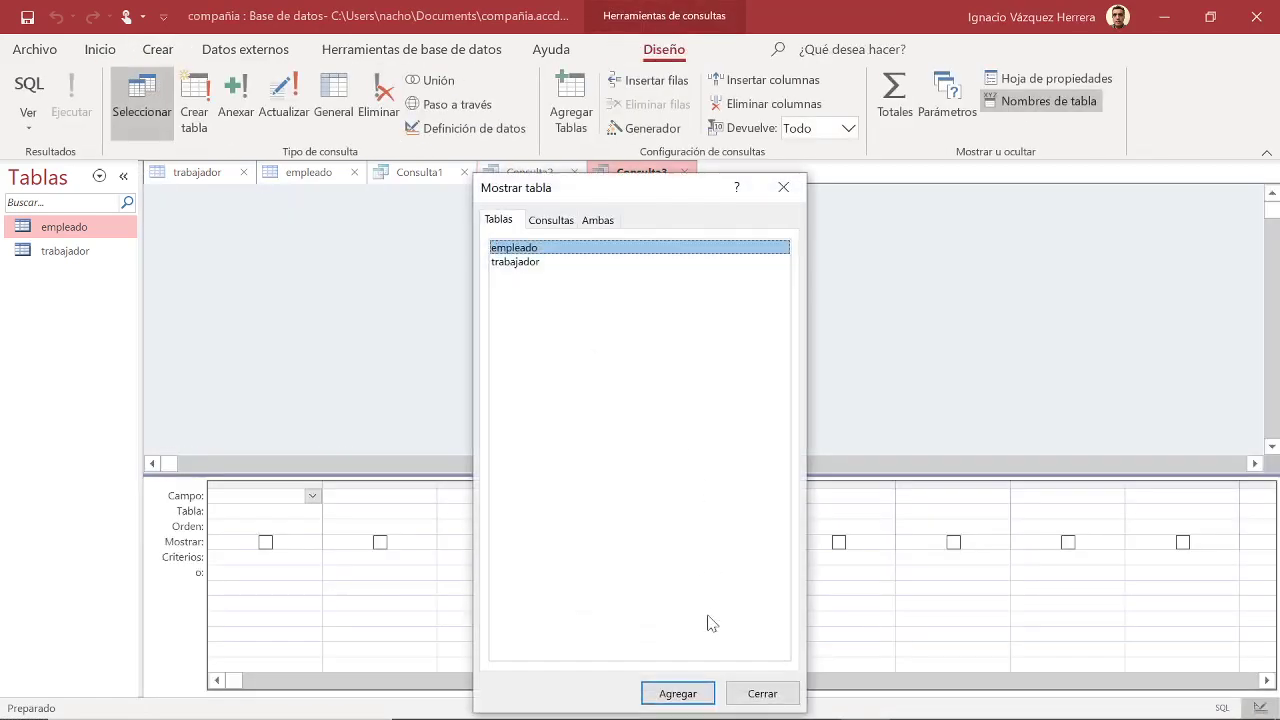
left_click(692, 693)
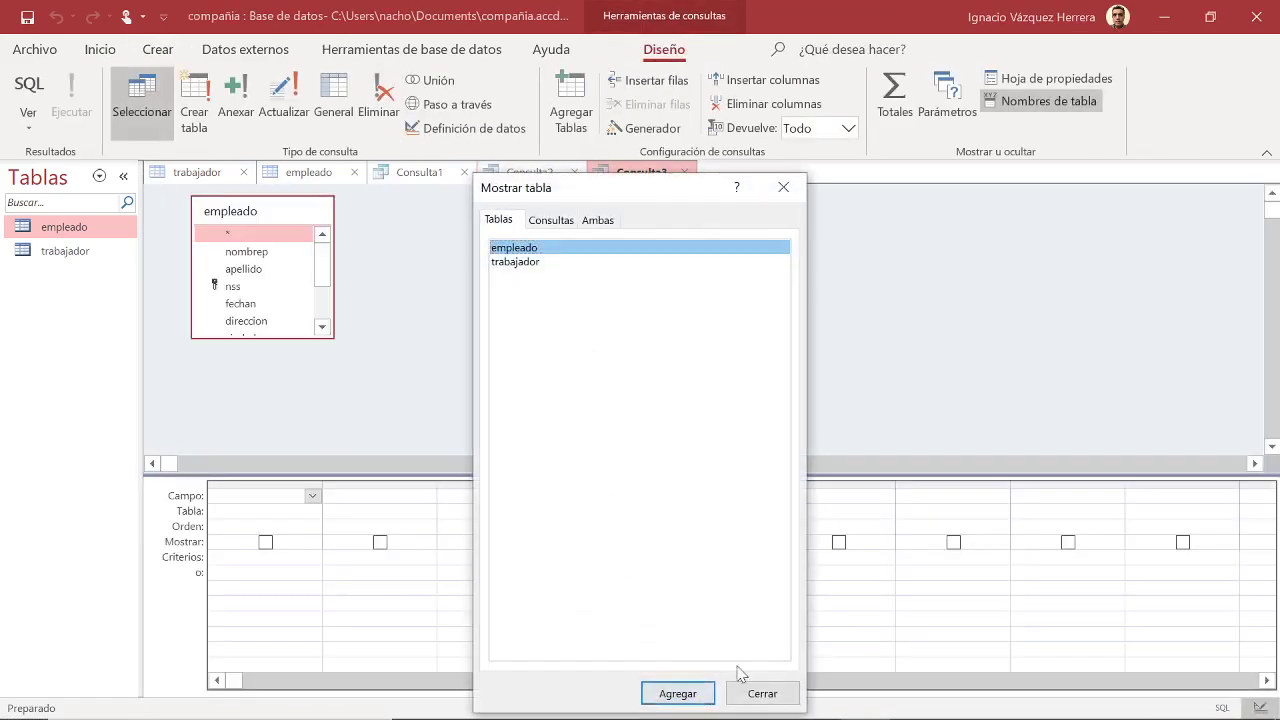
left_click(762, 693)
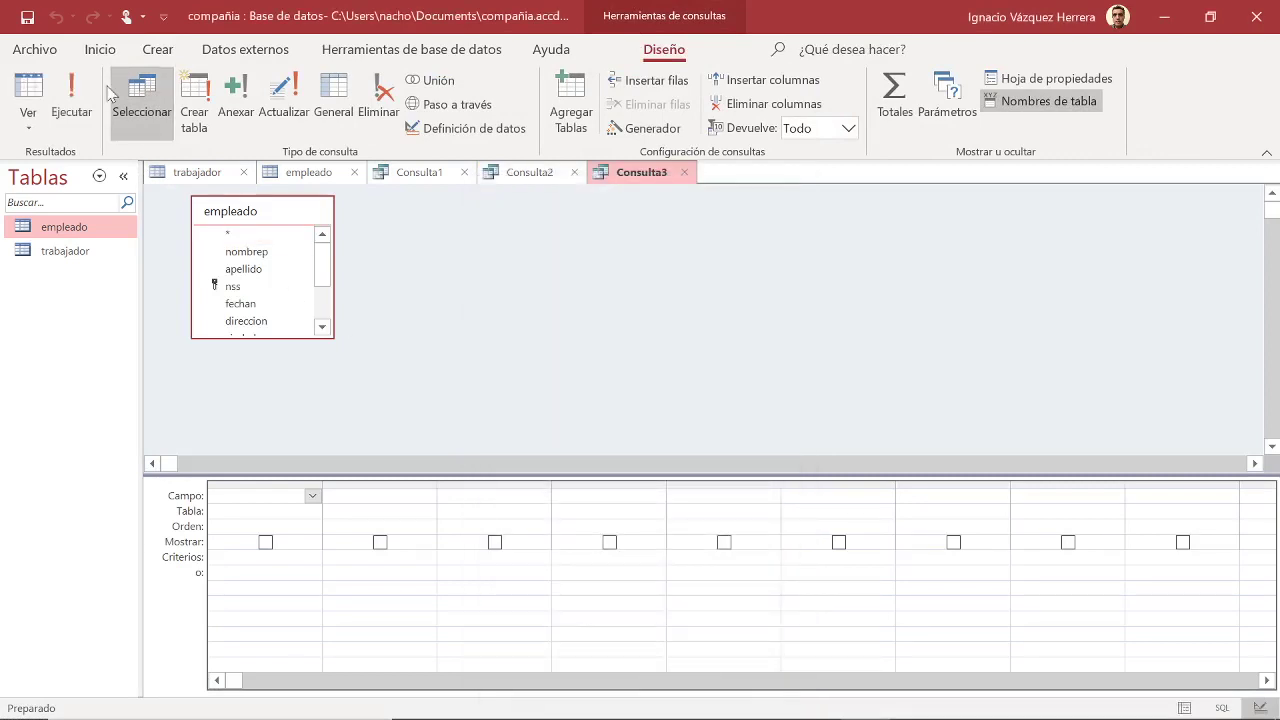
Replace the third query's SQL with the copied SELECT apellido, salario FROM empleado WHERE salario > 20000;, run it and look through the returned rows
left_click(41, 123)
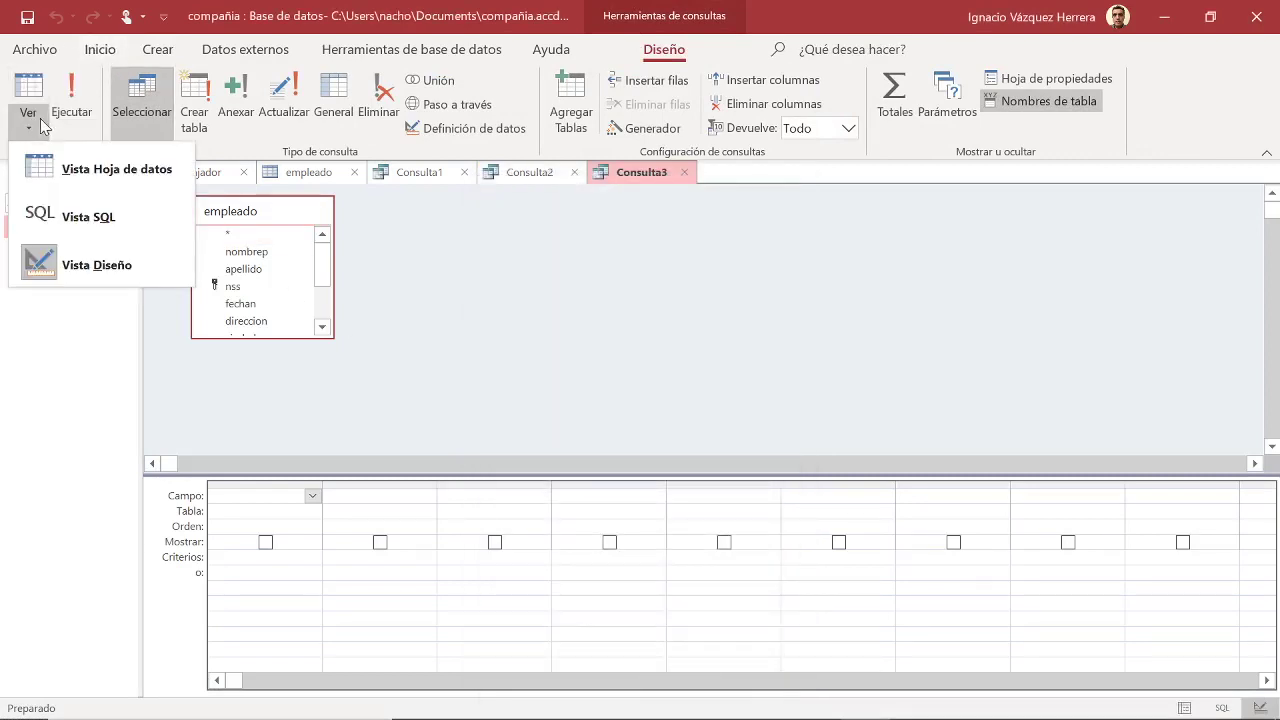
left_click(78, 217)
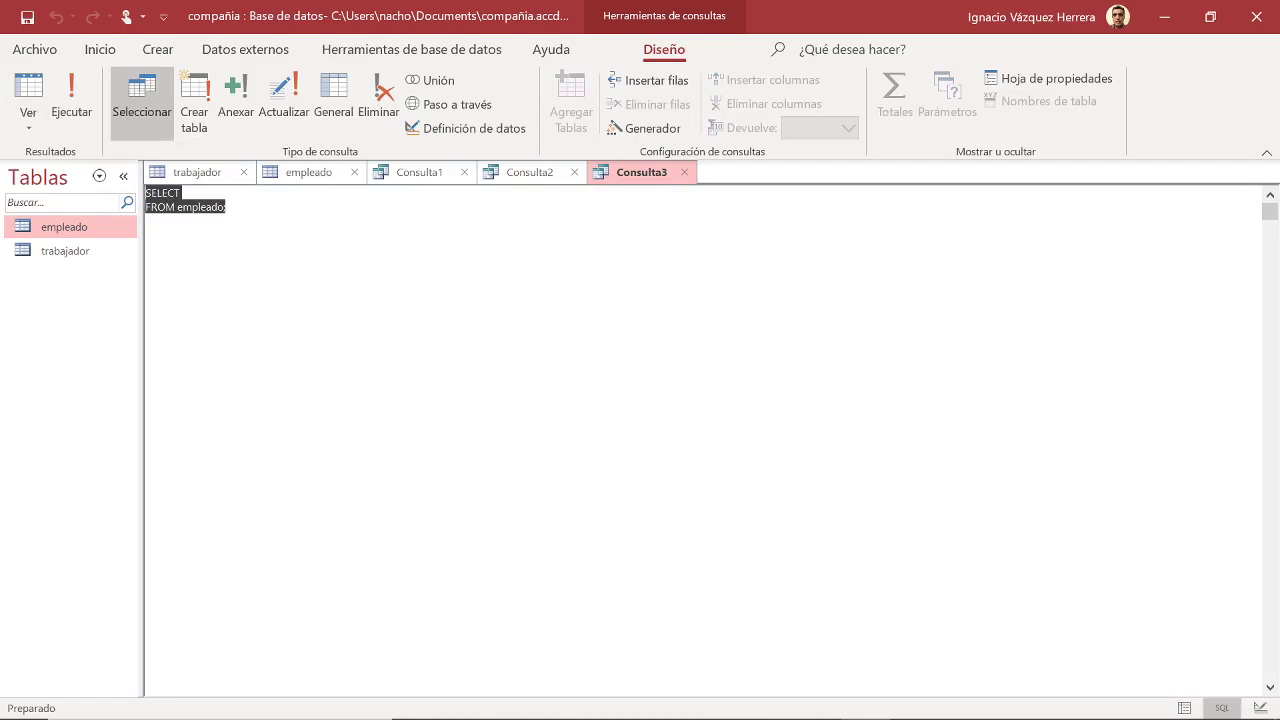
key("ctrl+v")
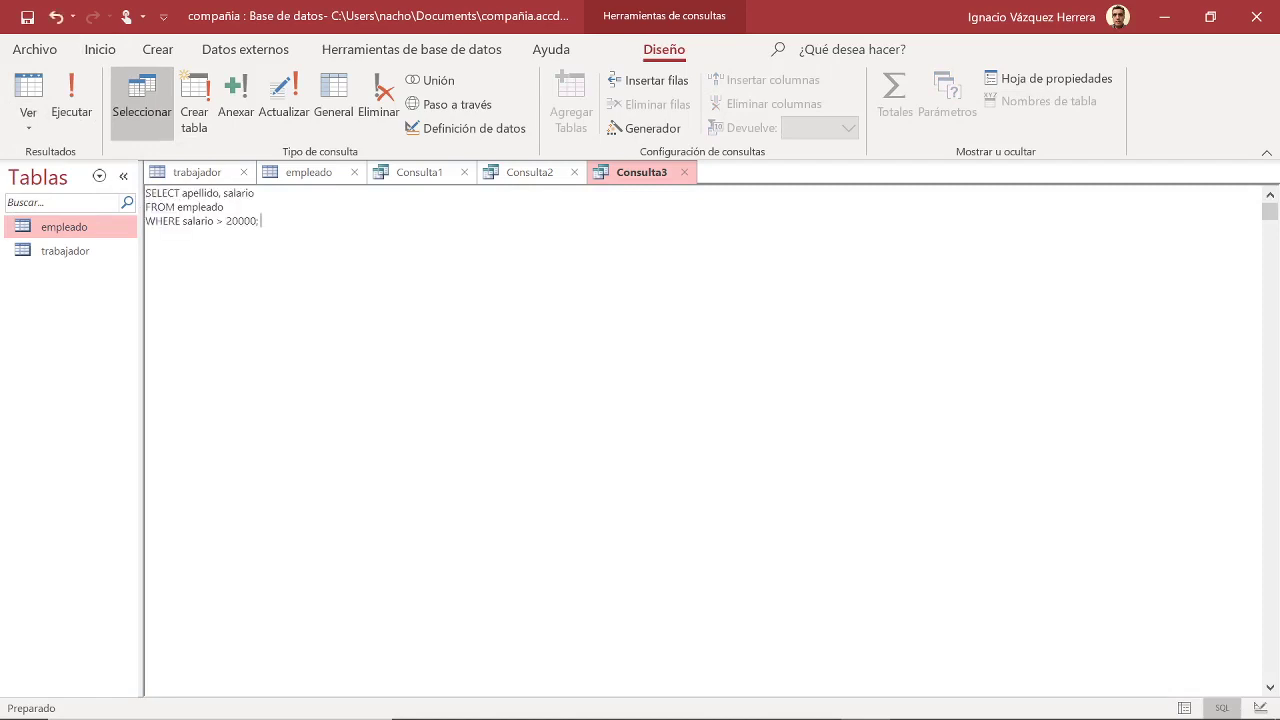
left_click(71, 100)
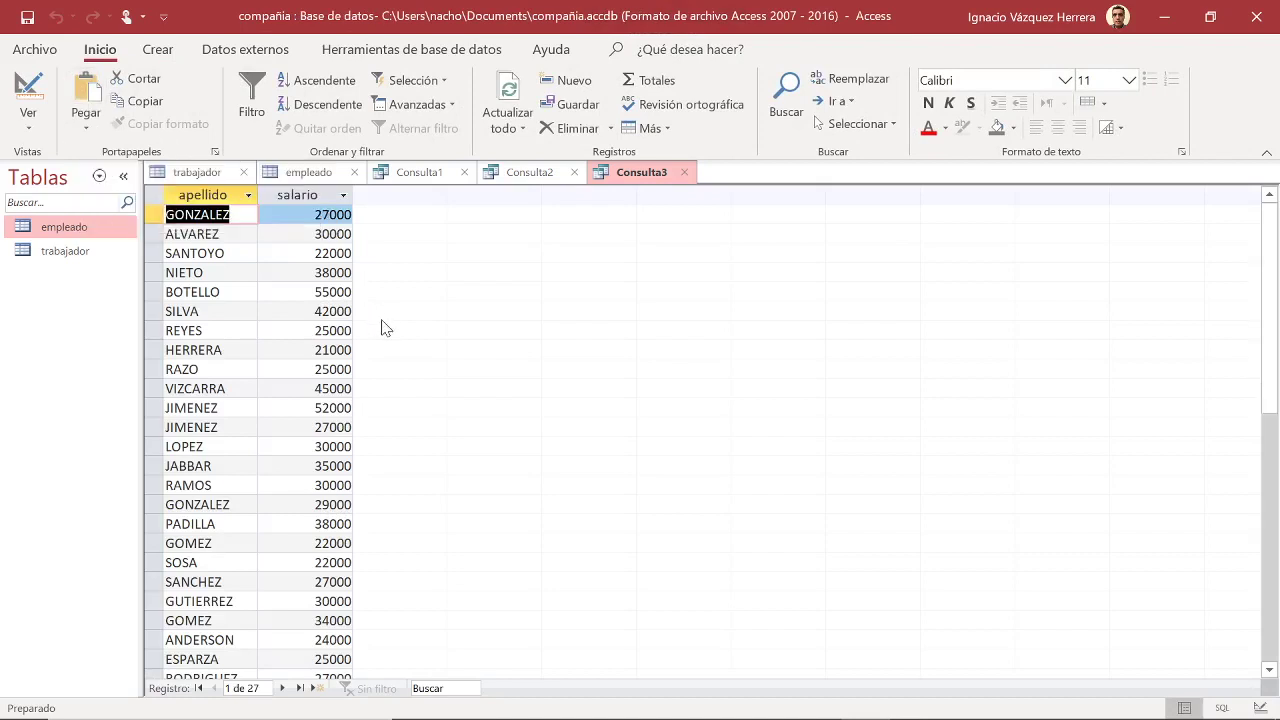
scroll(393, 332, "down", 5)
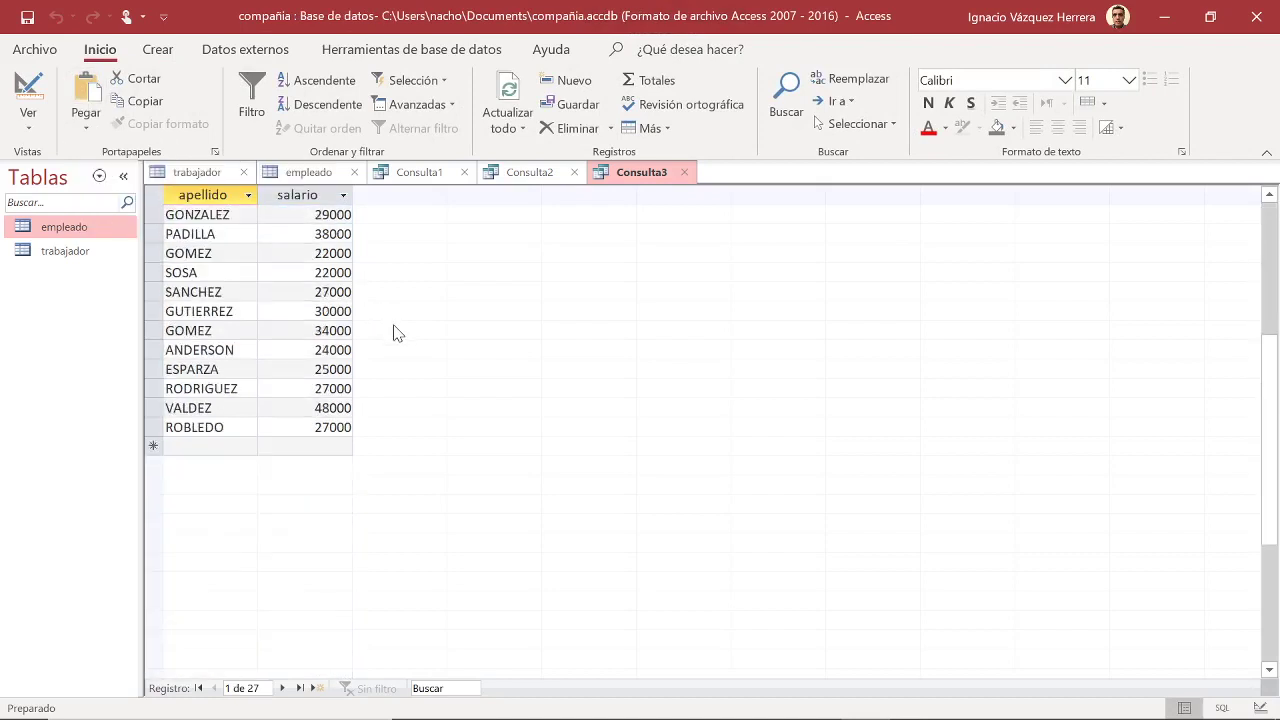
scroll(393, 332, "up", 5)
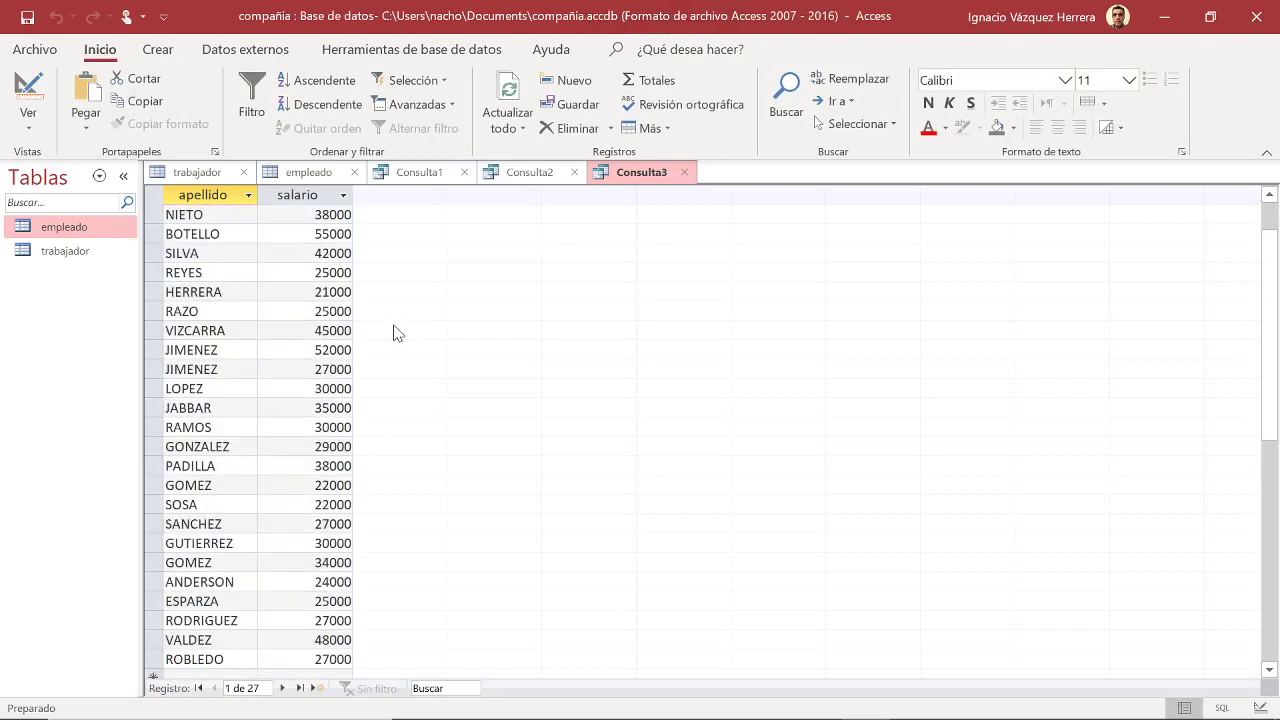
scroll(393, 332, "down", 2)
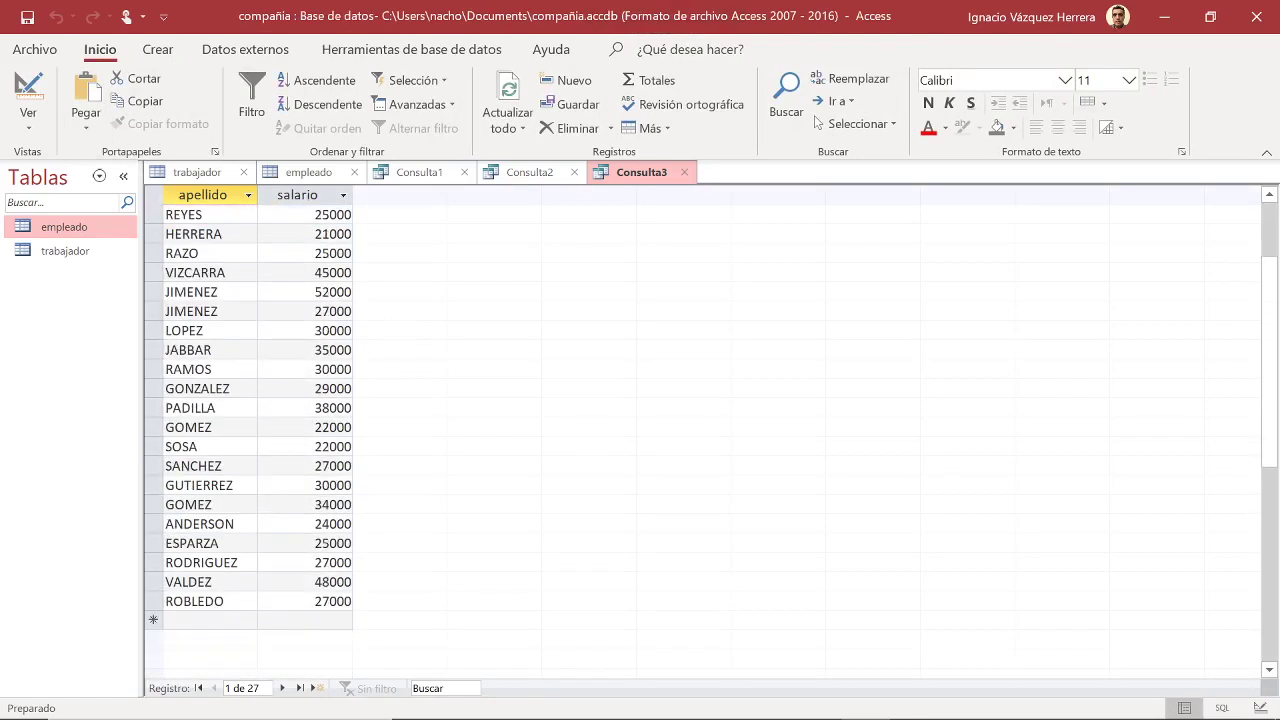
Return to the exercises PDF in Chrome and copy exercise 4's query, SELECT apellido, salario FROM empleado WHERE salario > 20000 AND sexo = 'F';
mouse_move(662, 715)
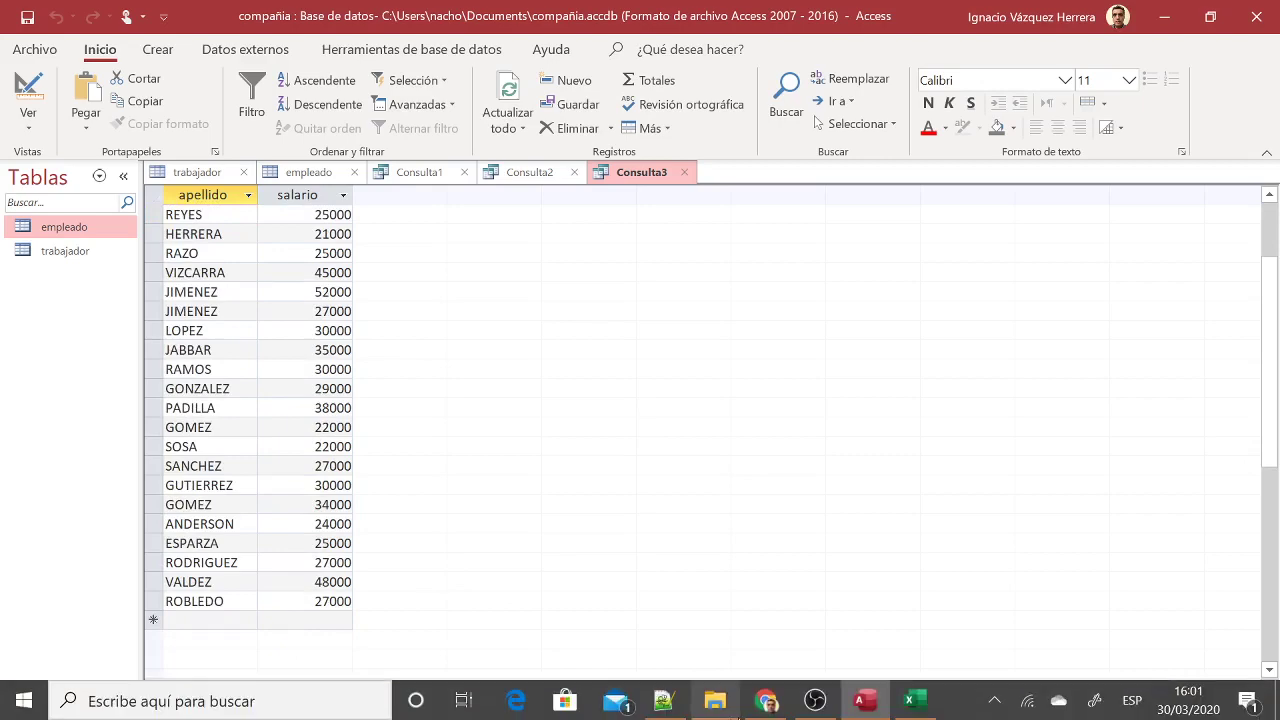
left_click(766, 700)
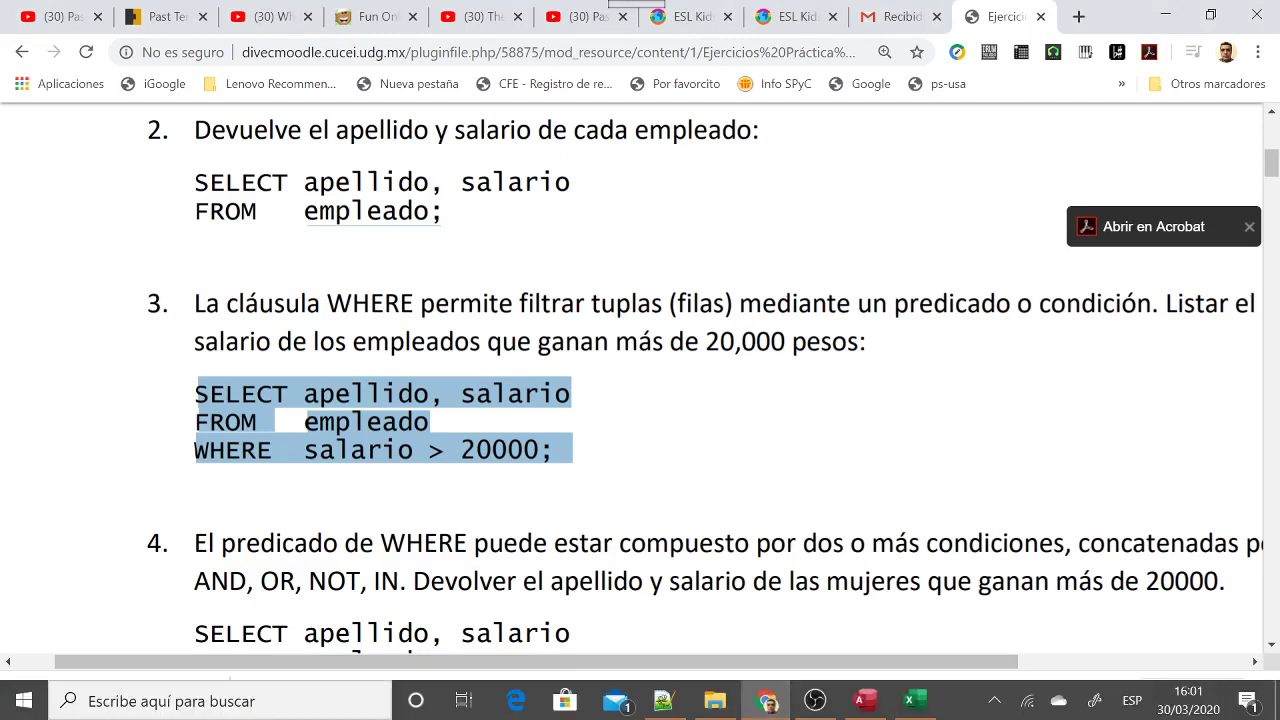
scroll(640, 380, "down", 2)
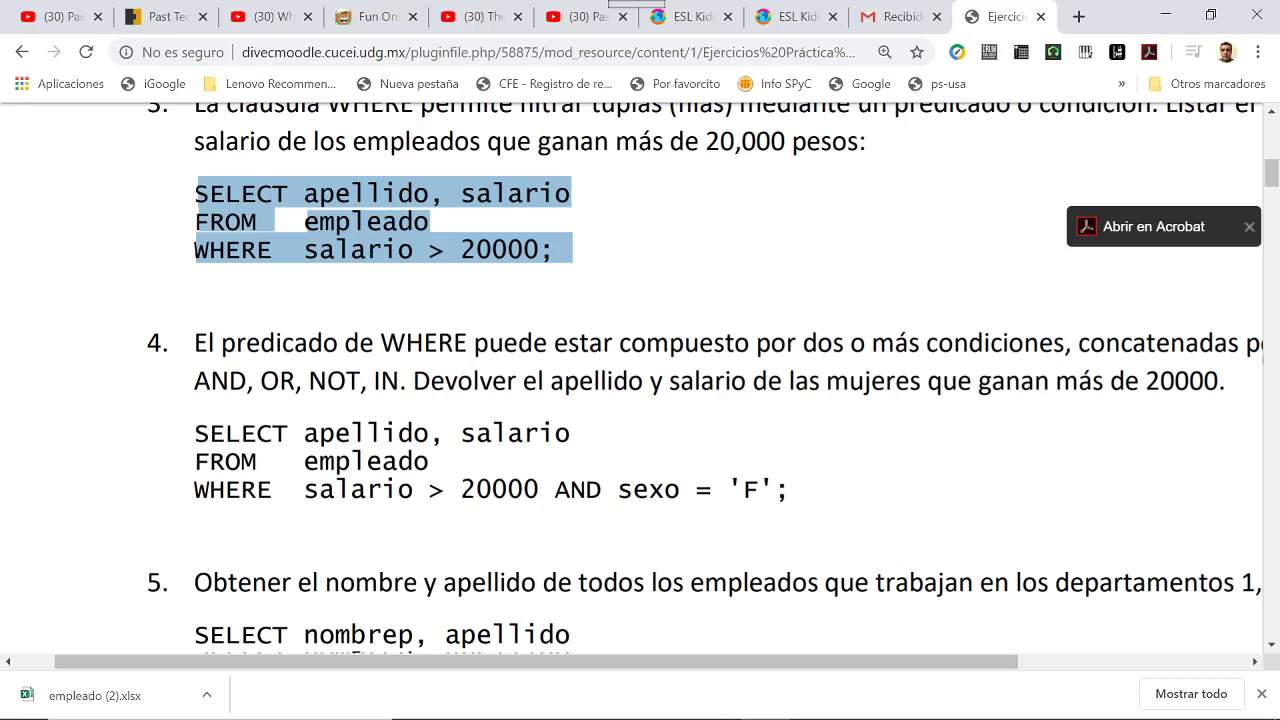
left_click_drag(195, 433, 808, 490)
key("ctrl+c")
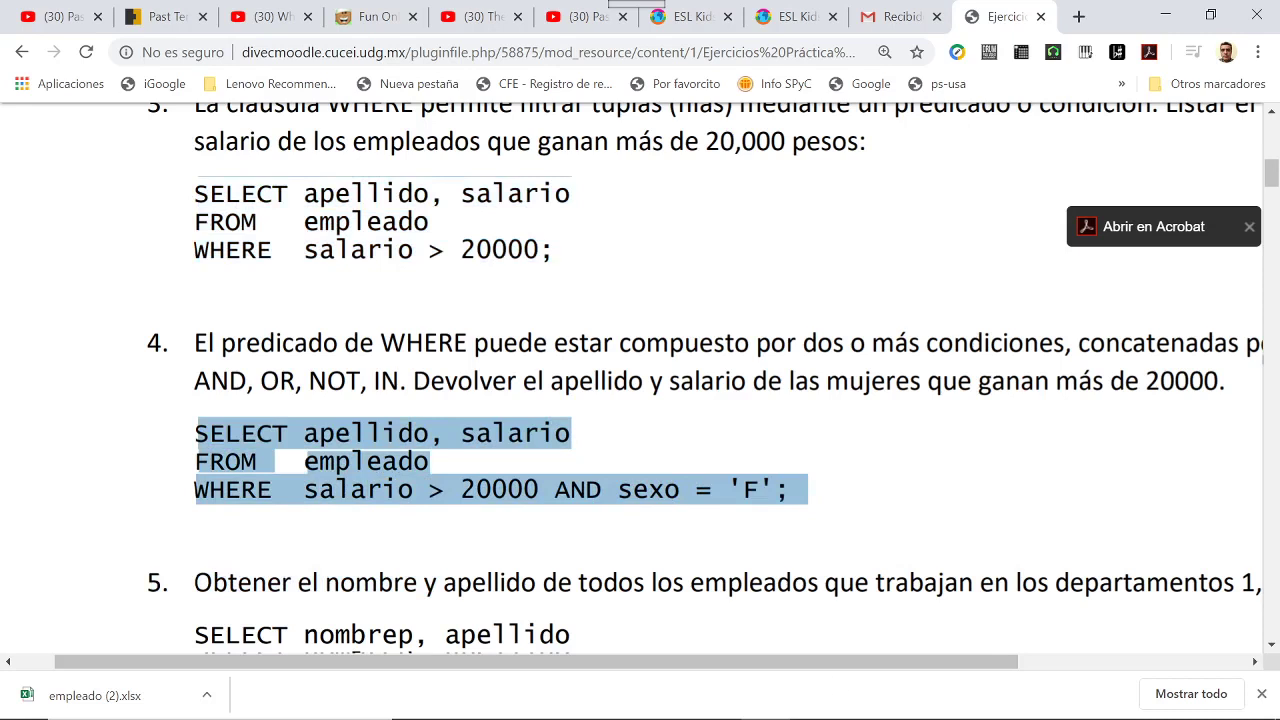
Switch back to Access and create a fourth query in design view based on the empleado table
mouse_move(915, 700)
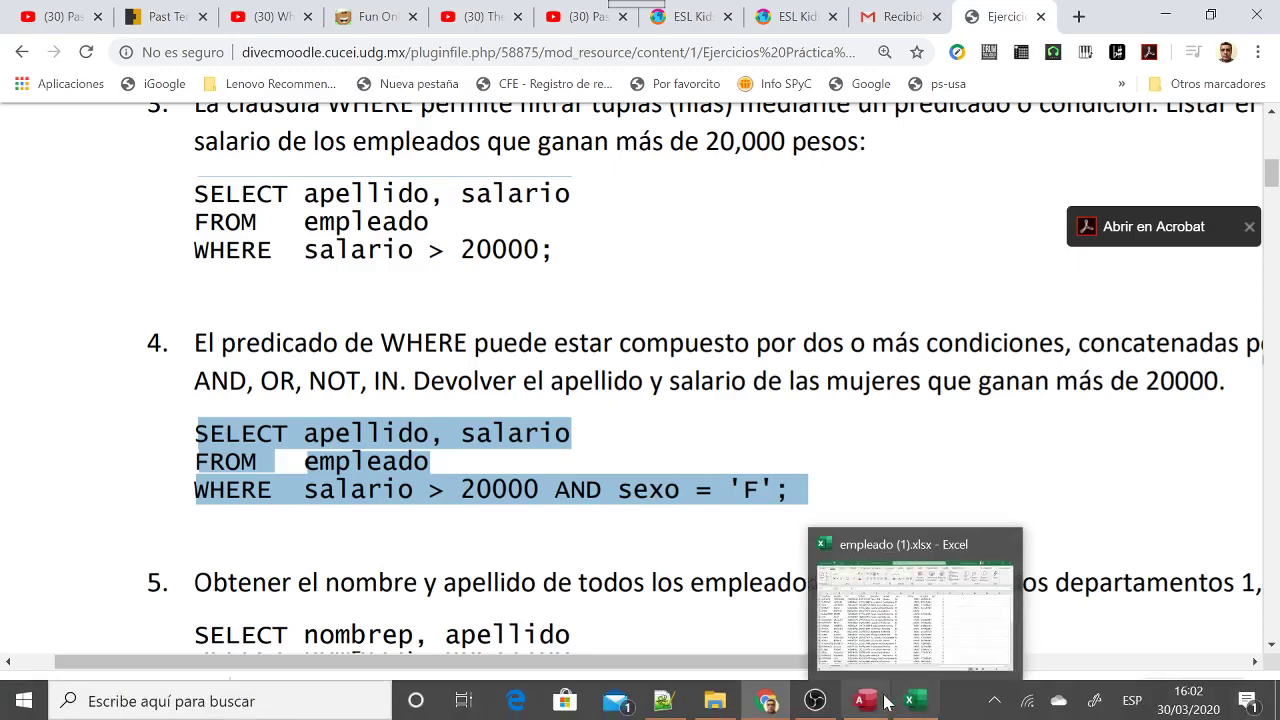
left_click(866, 701)
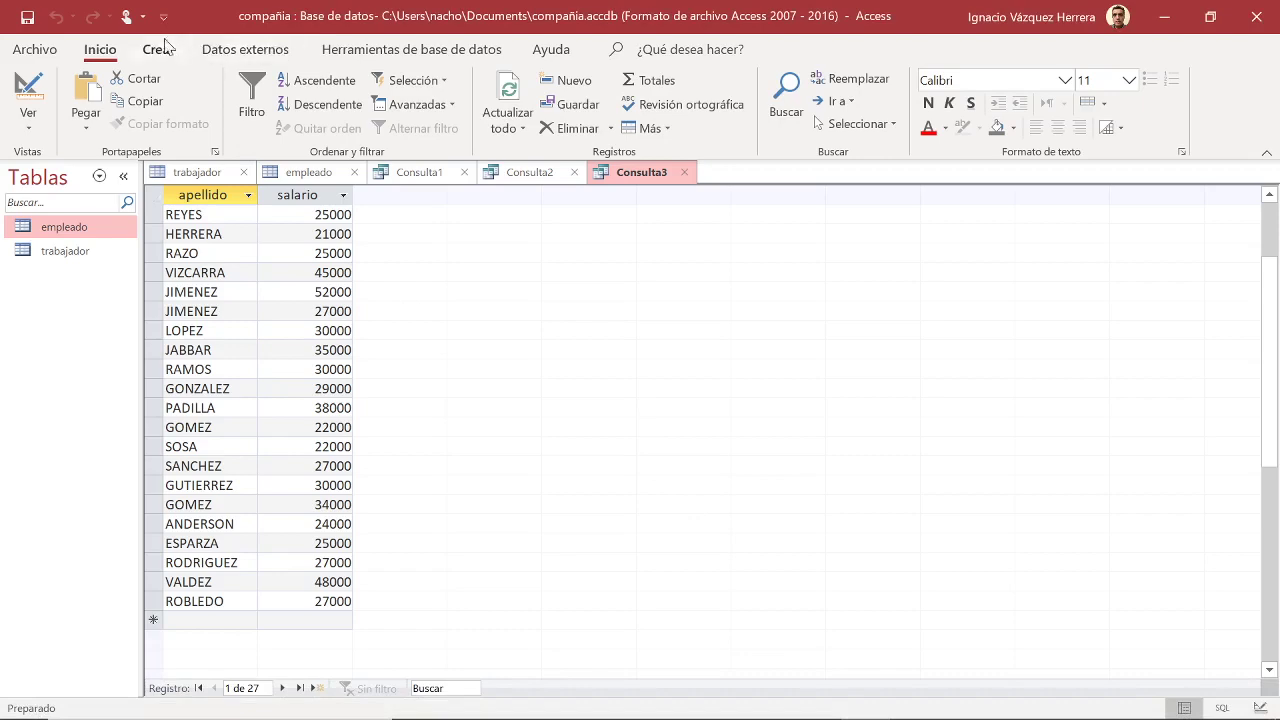
left_click(162, 50)
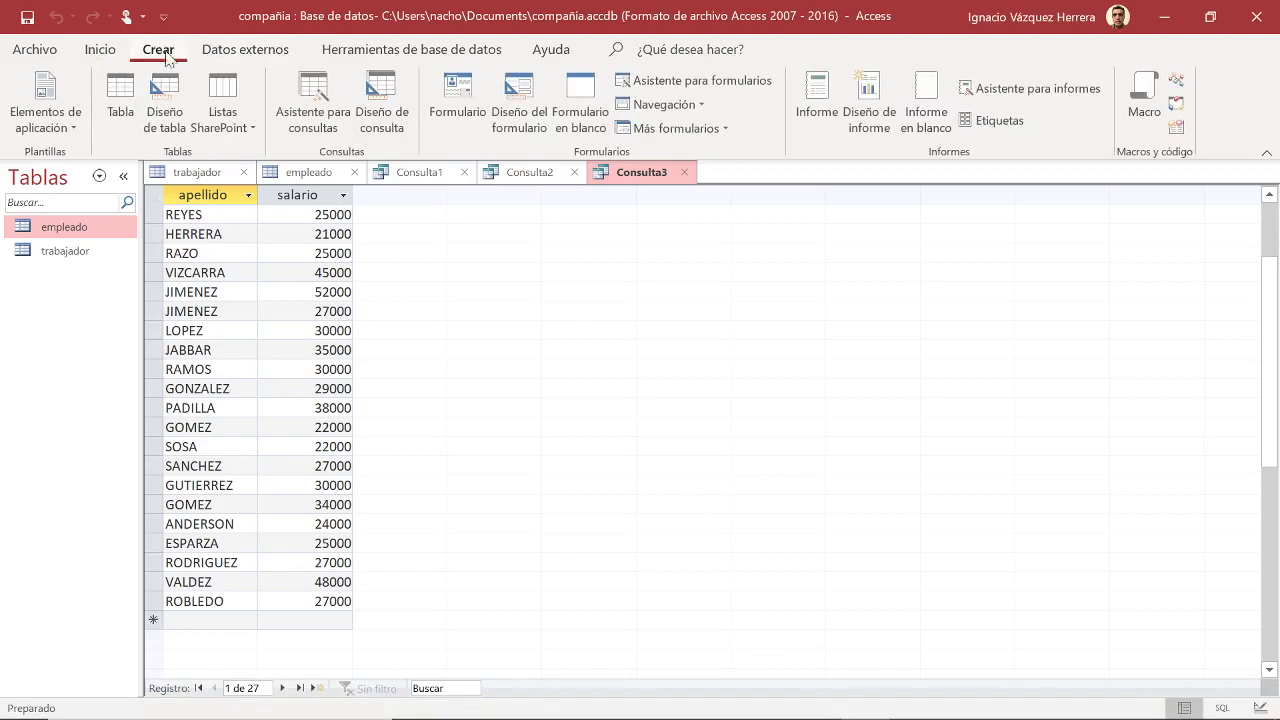
left_click(381, 100)
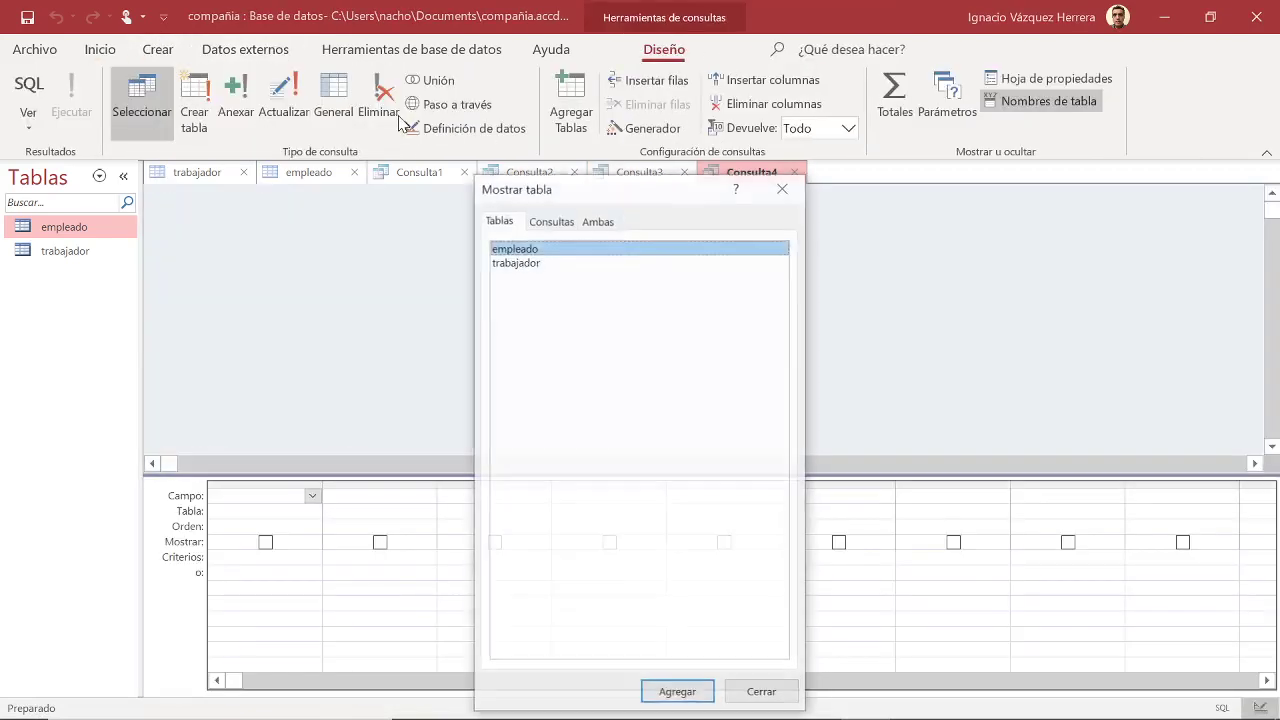
left_click(680, 694)
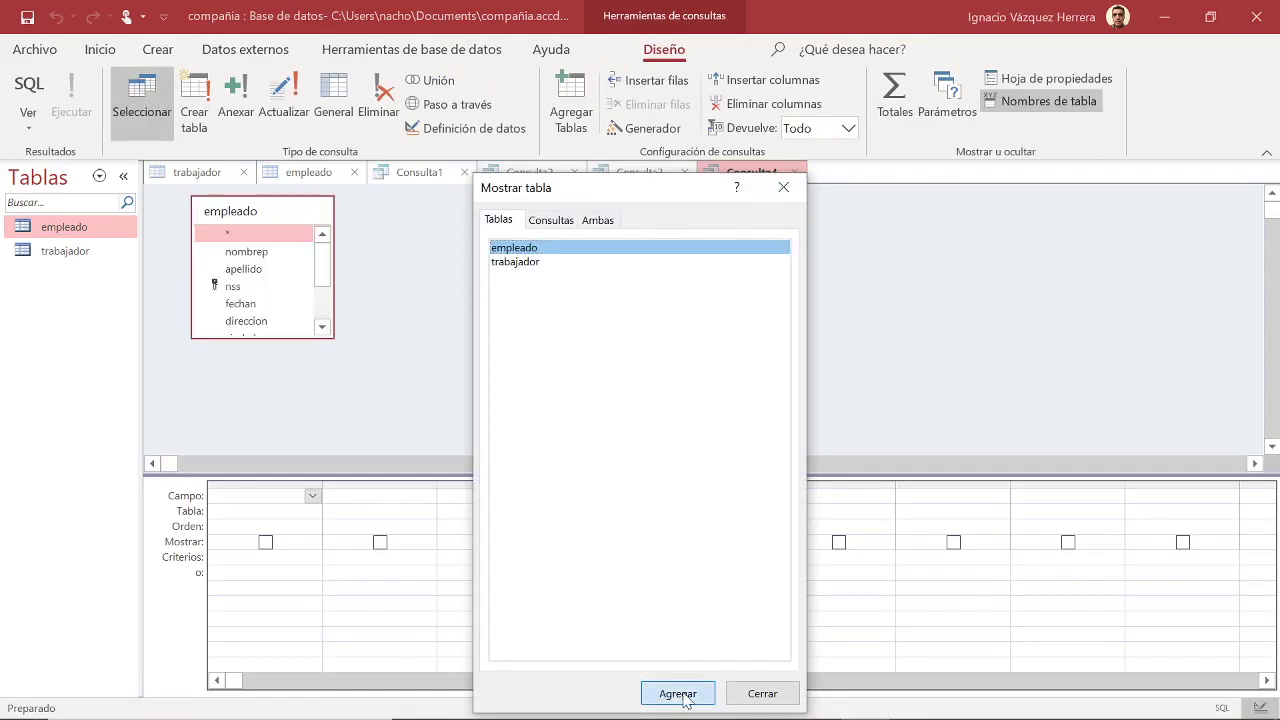
left_click(760, 695)
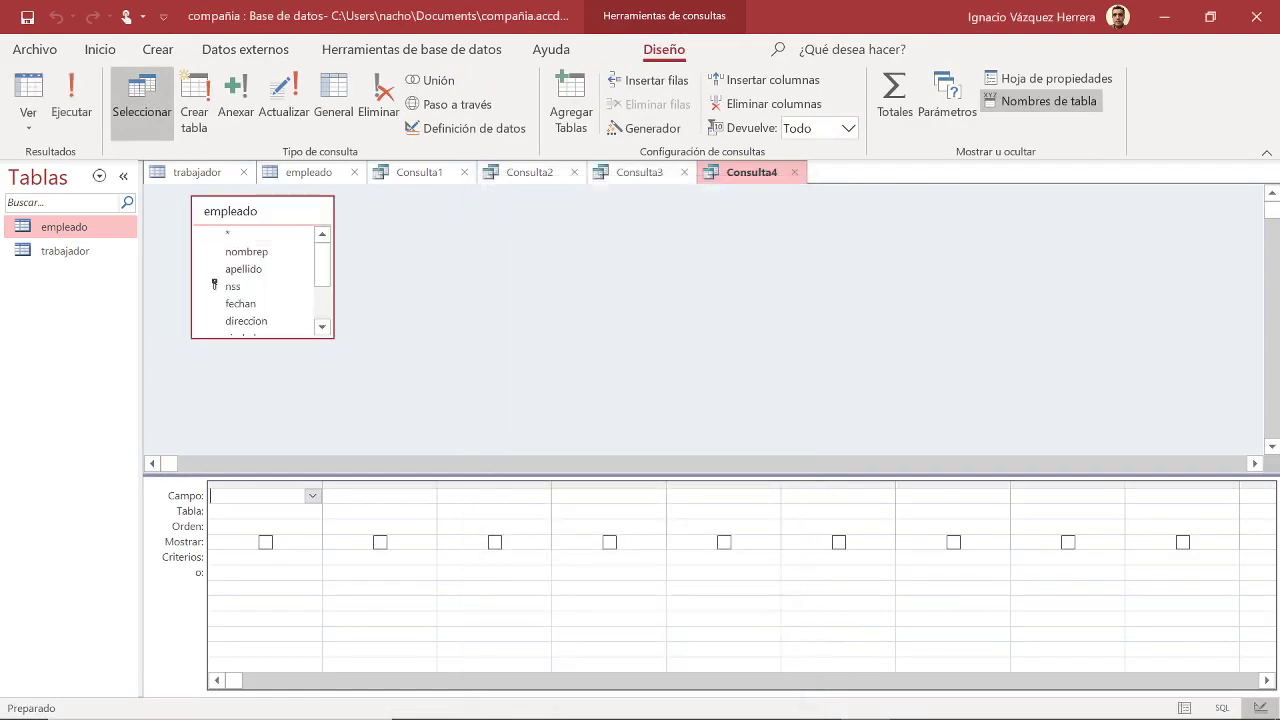
Replace the fourth query's SQL with the copied SELECT apellido, salario FROM empleado WHERE salario > 20000 AND sexo = 'F'; and run it
left_click(30, 118)
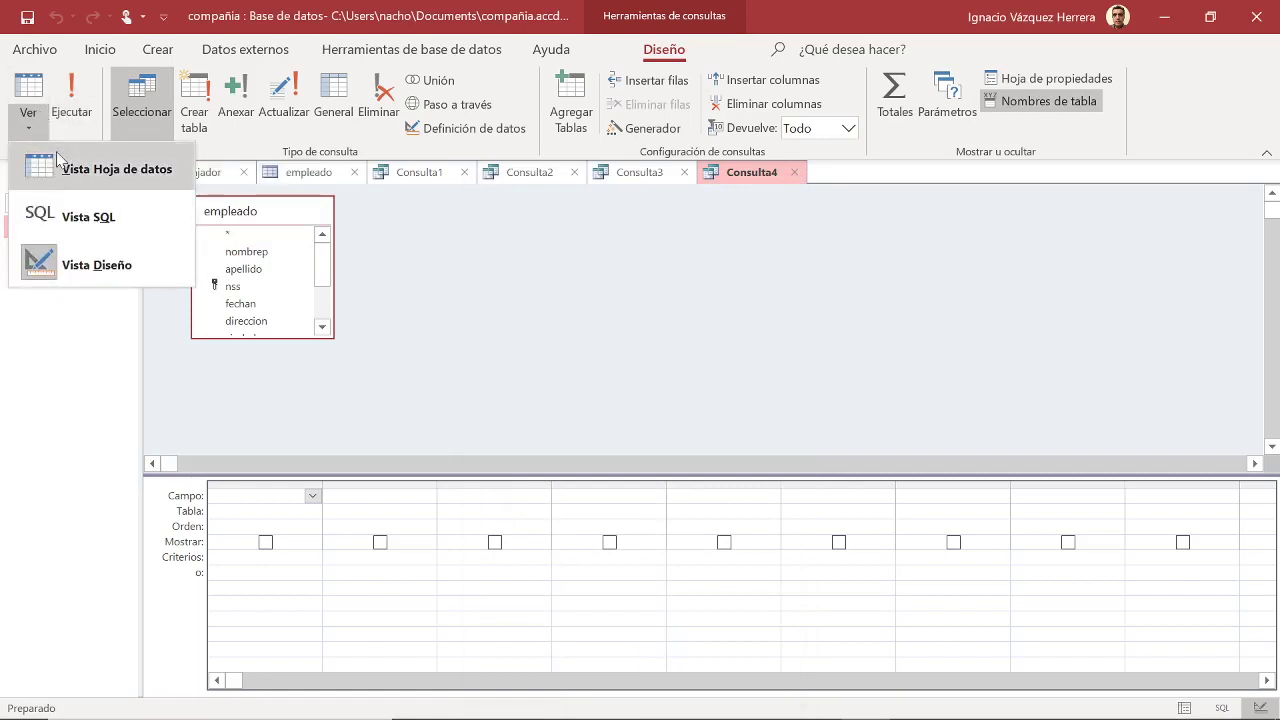
left_click(43, 213)
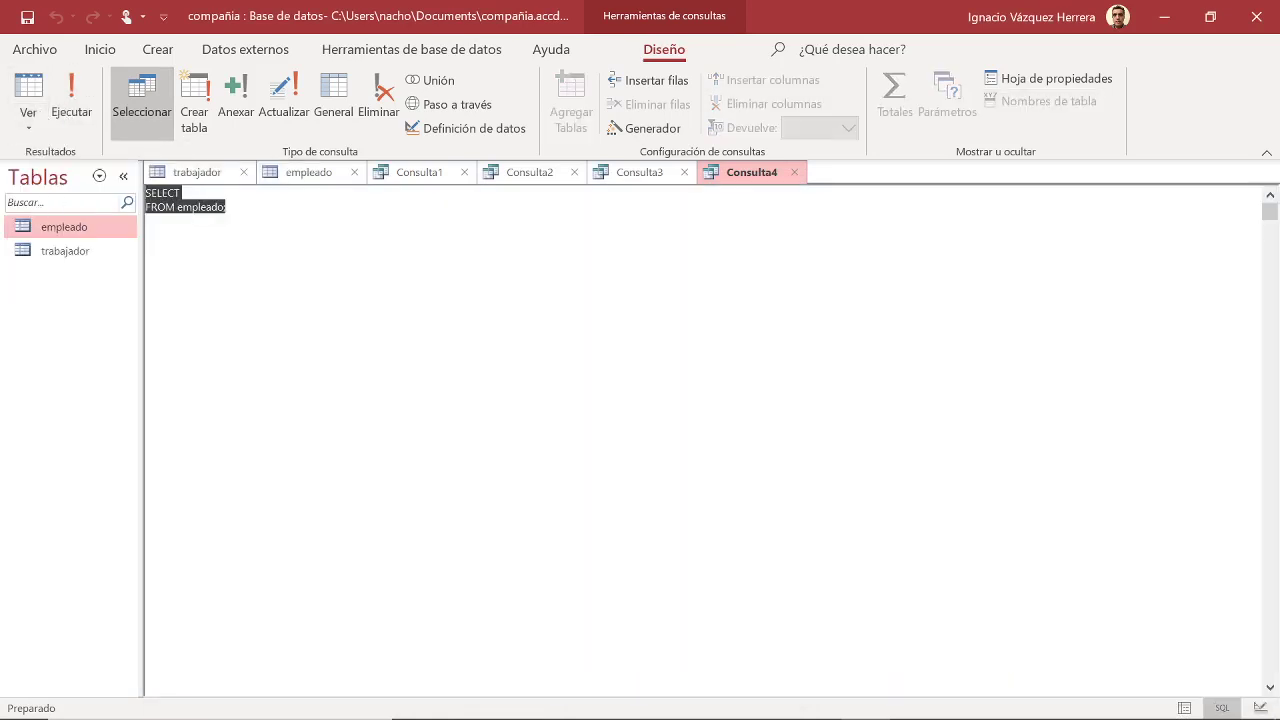
key("ctrl+v")
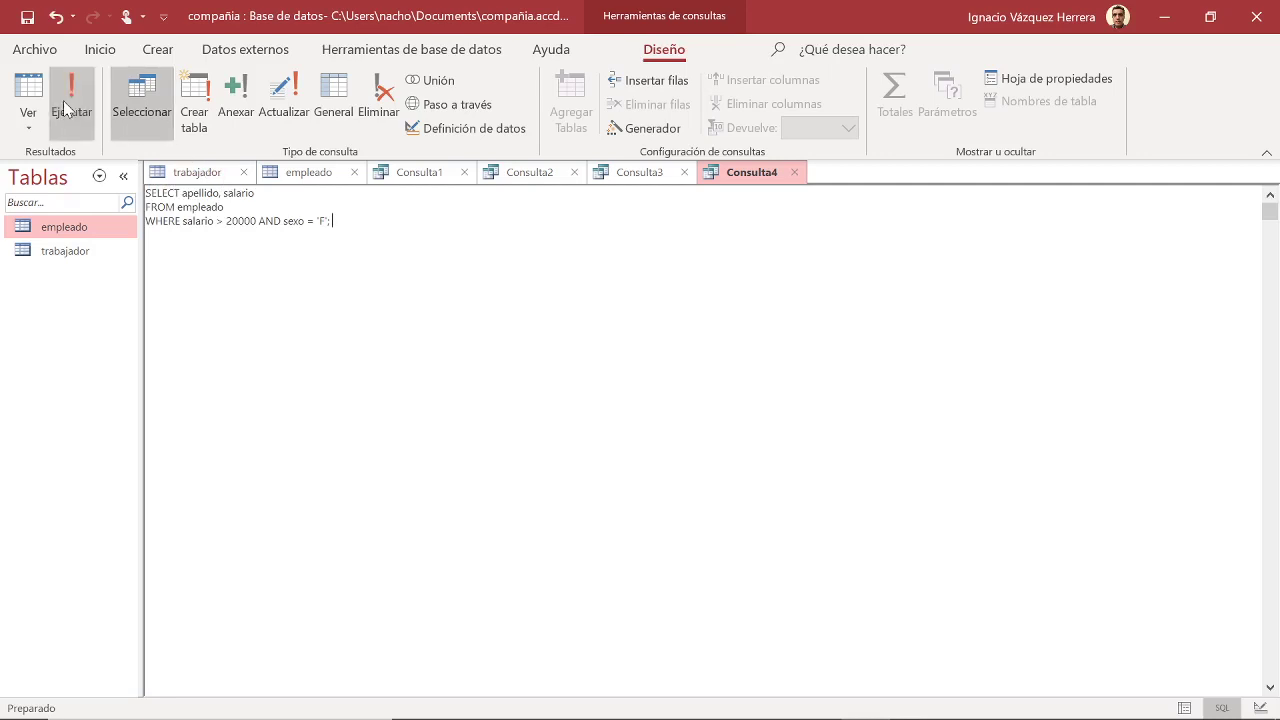
left_click(63, 100)
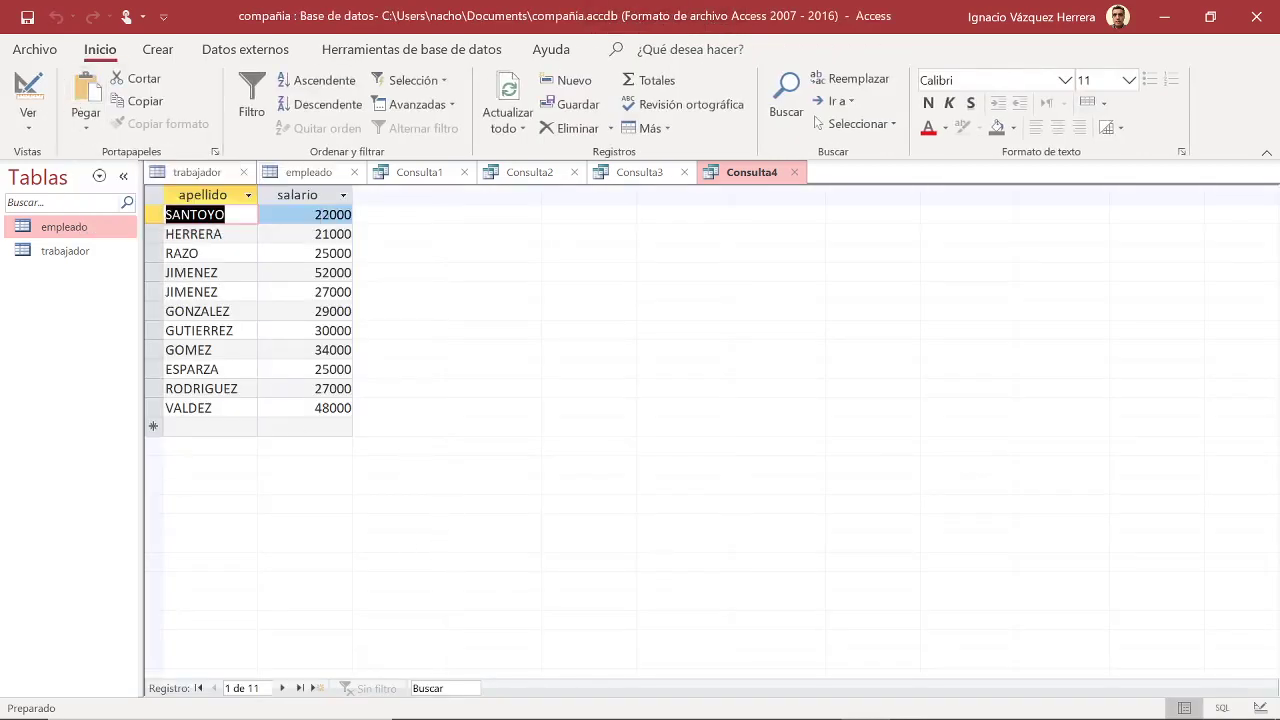
Return to the exercises PDF in Chrome and copy exercise 6's query, SELECT nombrep, apellido FROM empleado WHERE nd NOT IN (1,2,3);
mouse_move(620, 715)
mouse_move(806, 715)
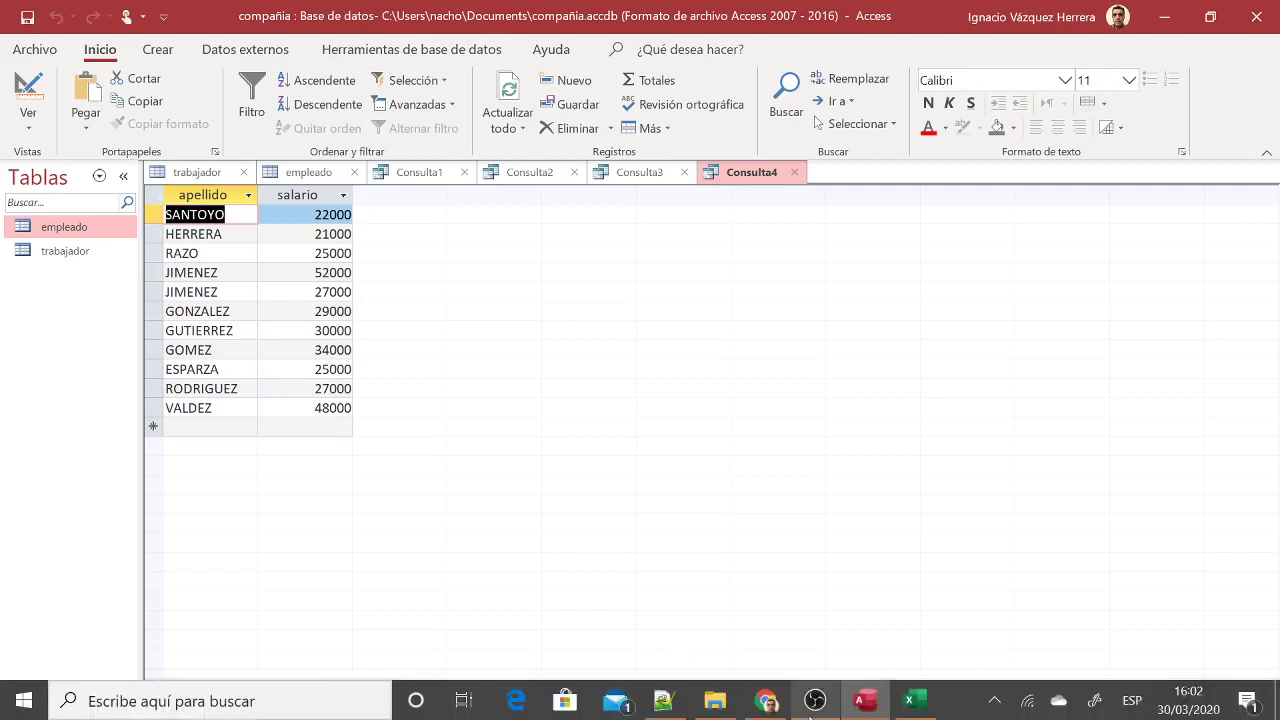
left_click(764, 690)
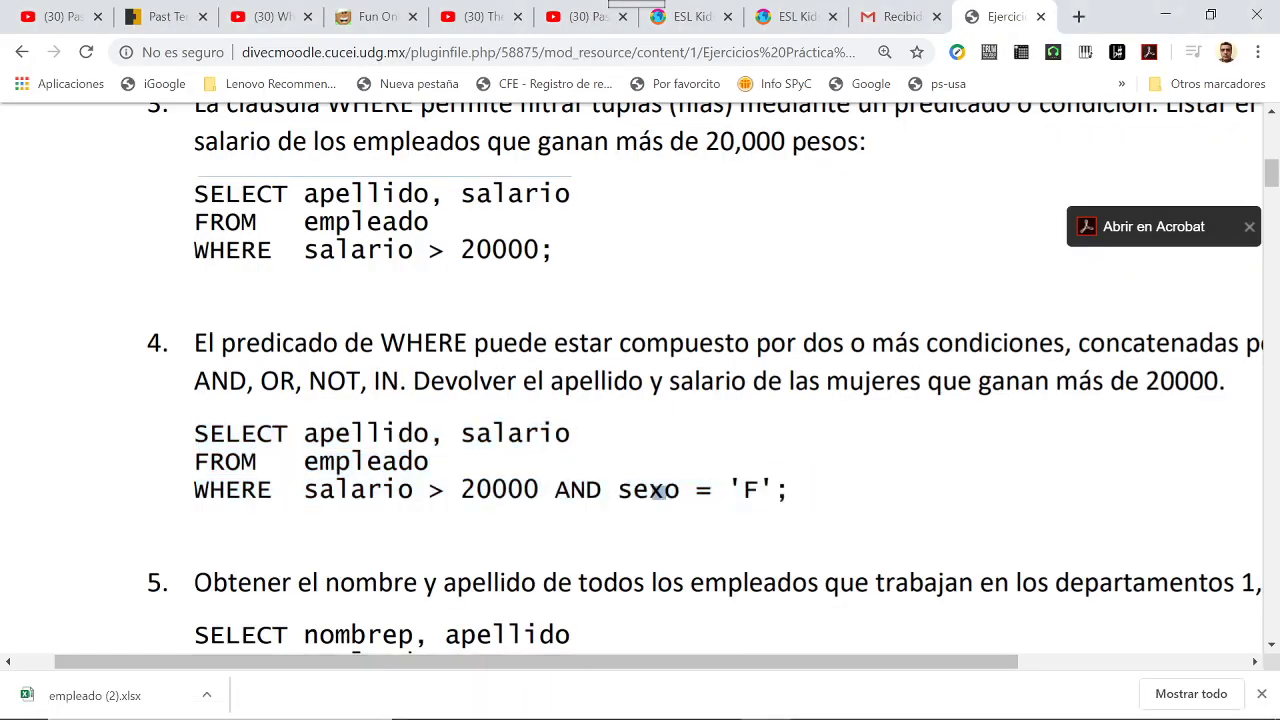
scroll(654, 540, "down", 3)
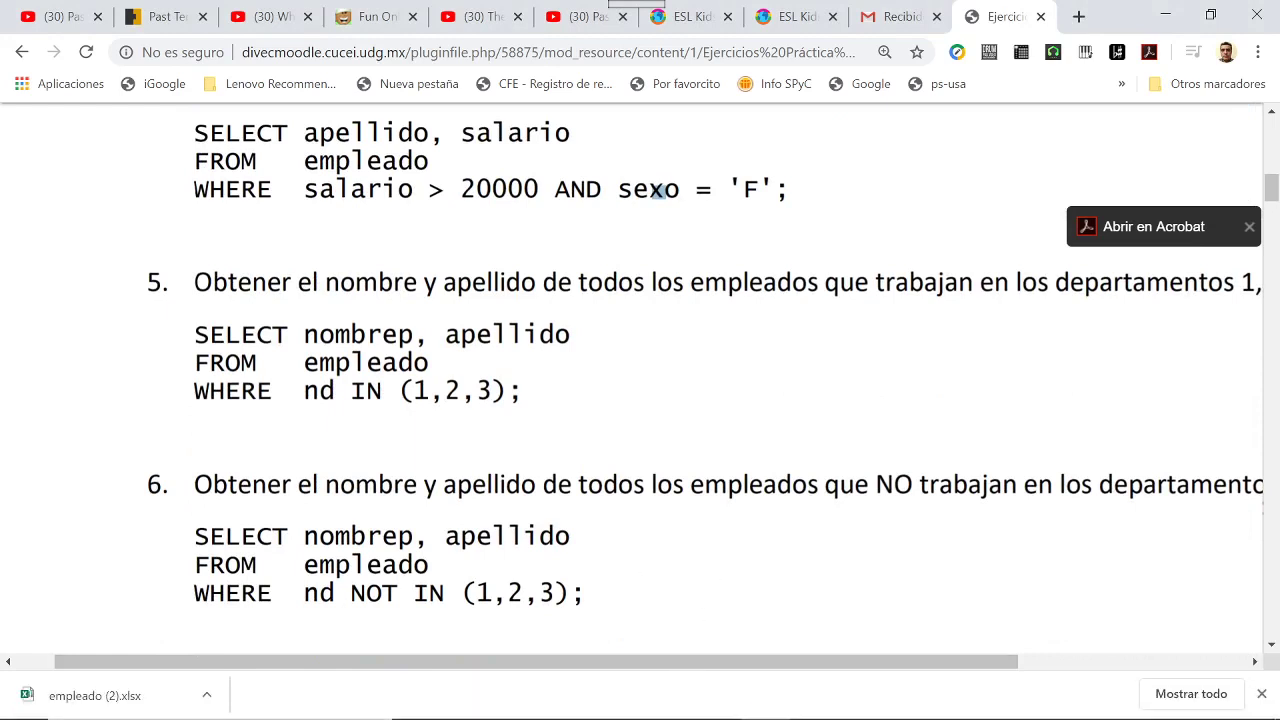
scroll(658, 190, "down", 1)
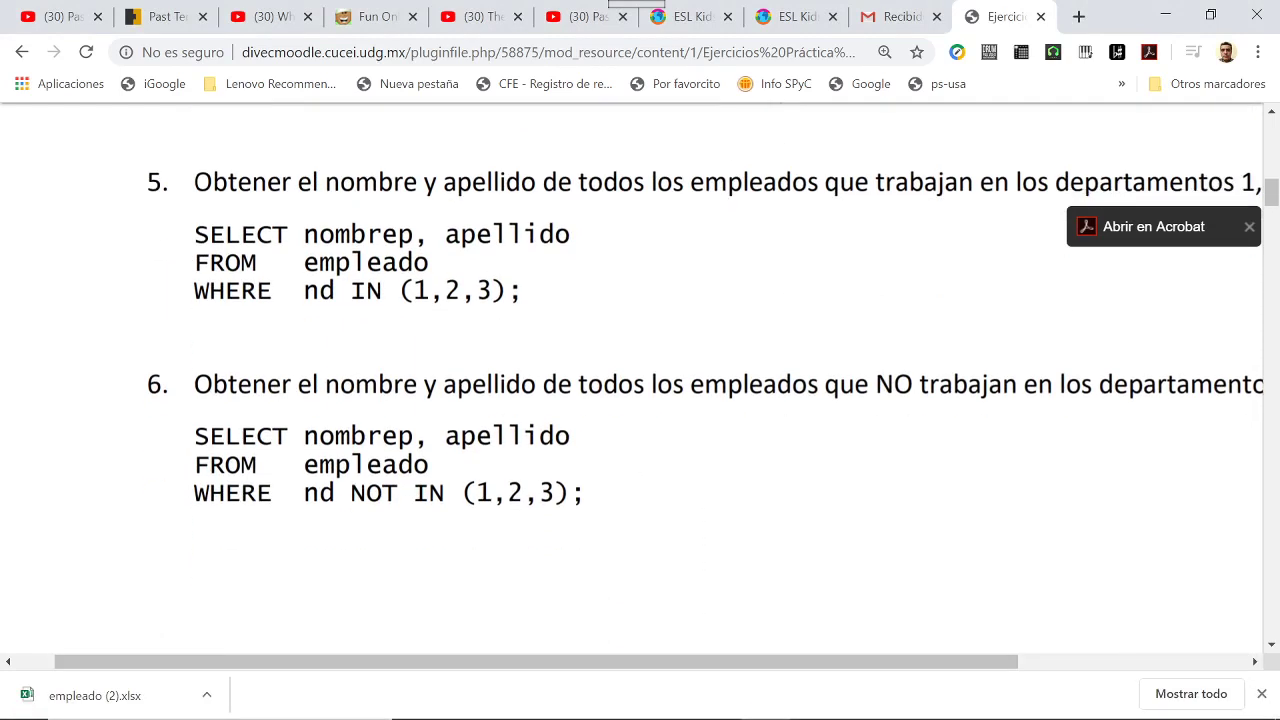
left_click_drag(651, 669, 611, 672)
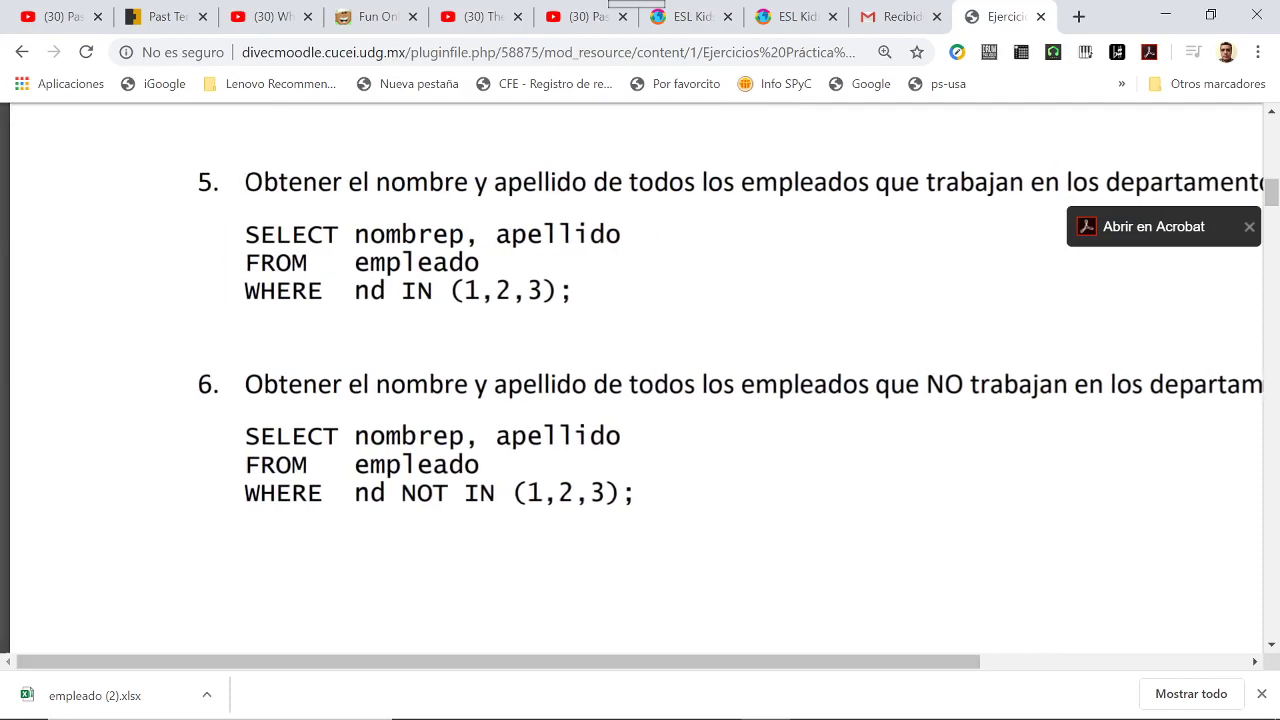
left_click_drag(244, 436, 632, 492)
key("ctrl+c")
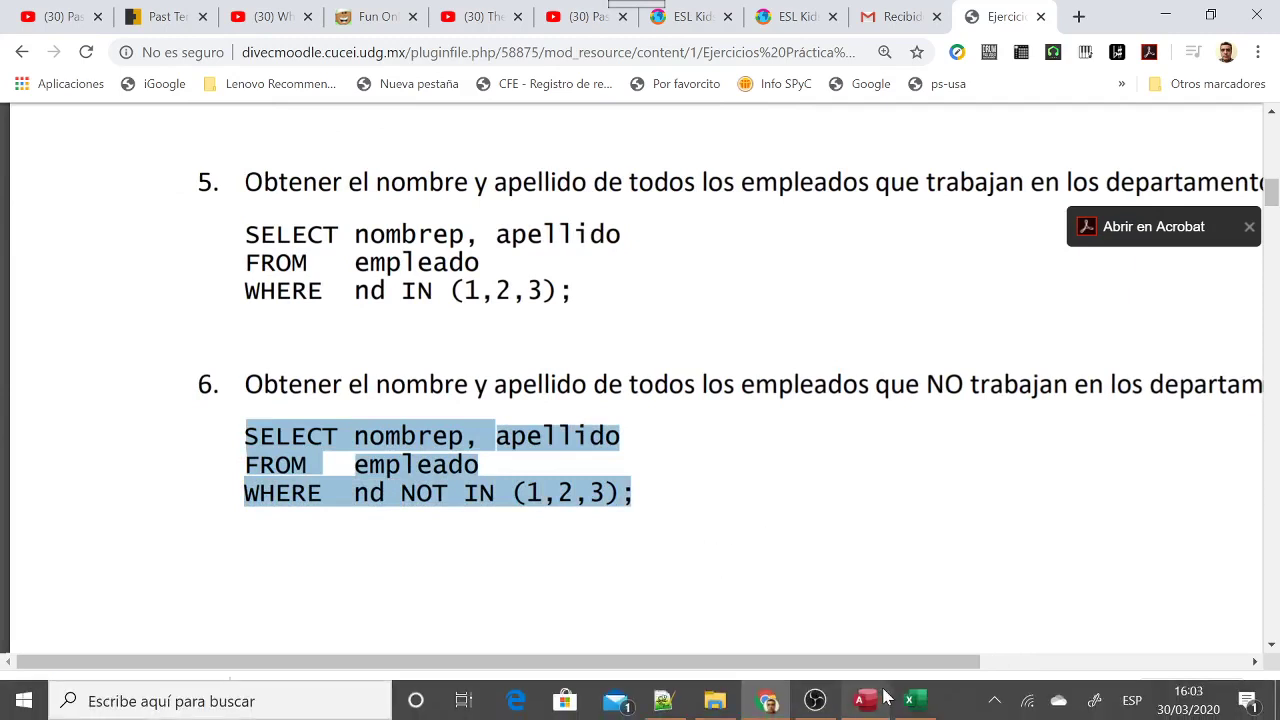
Switch back to Access and create a fifth query in design view without a source table
left_click(866, 706)
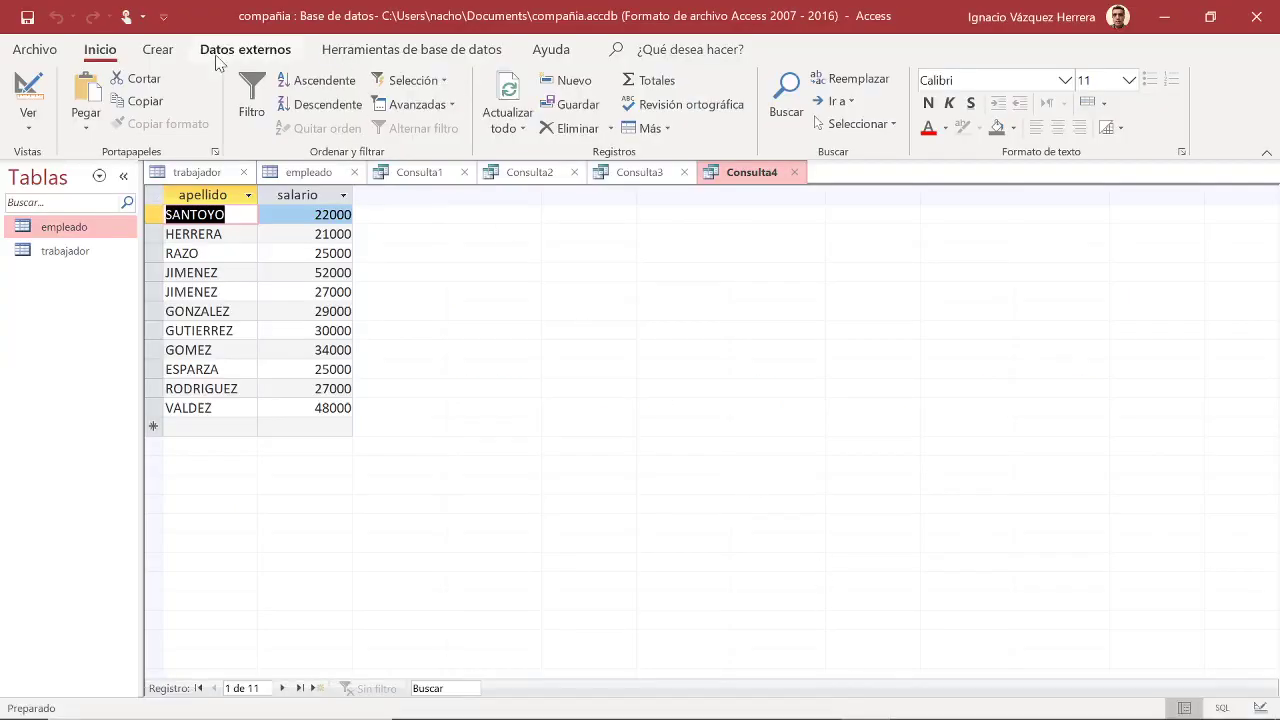
left_click(162, 52)
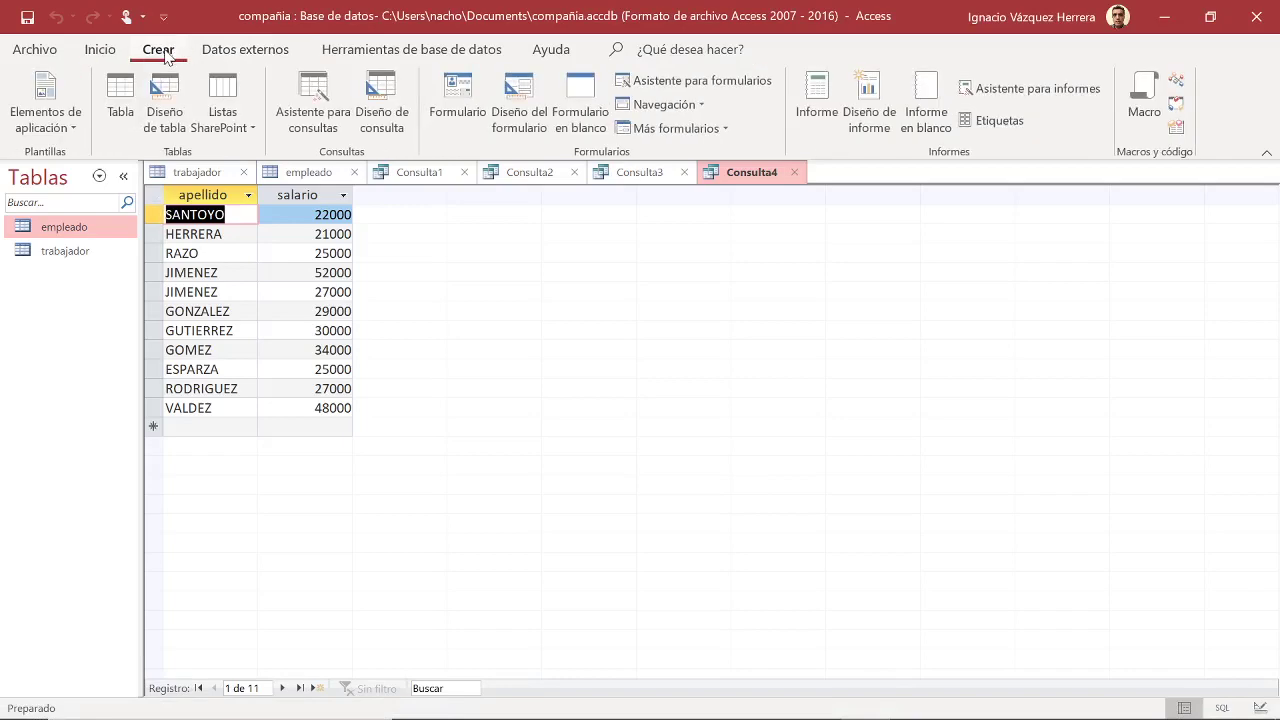
left_click(380, 100)
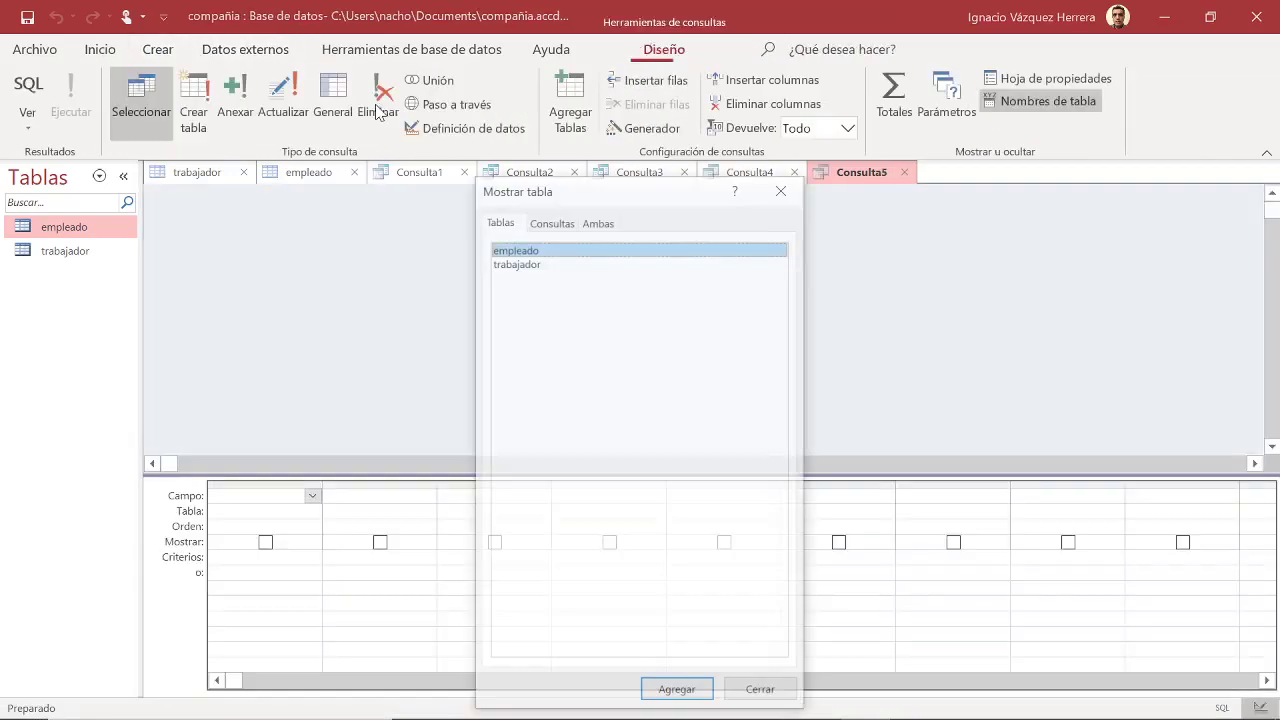
left_click(697, 695)
left_click(755, 694)
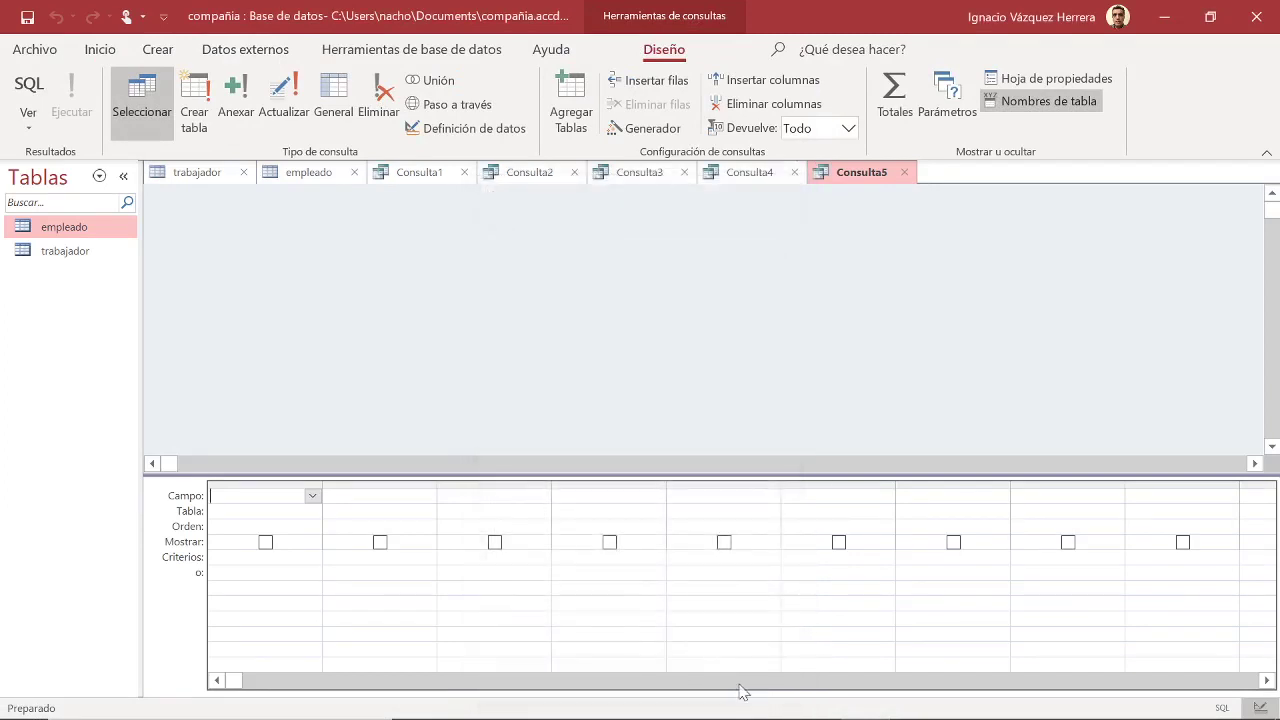
Replace the fifth query's SQL with the copied SELECT nombrep, apellido FROM empleado WHERE nd NOT IN (1,2,3); and run it
left_click(29, 122)
left_click(52, 164)
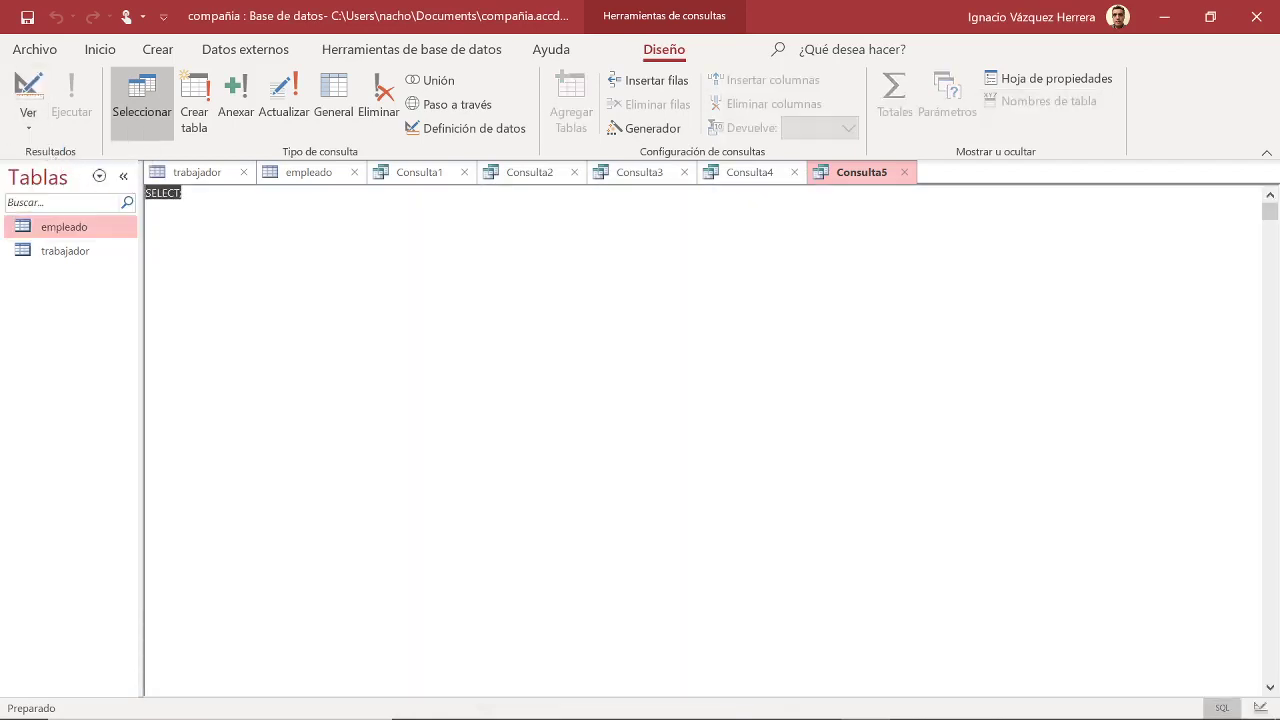
key("ctrl+v")
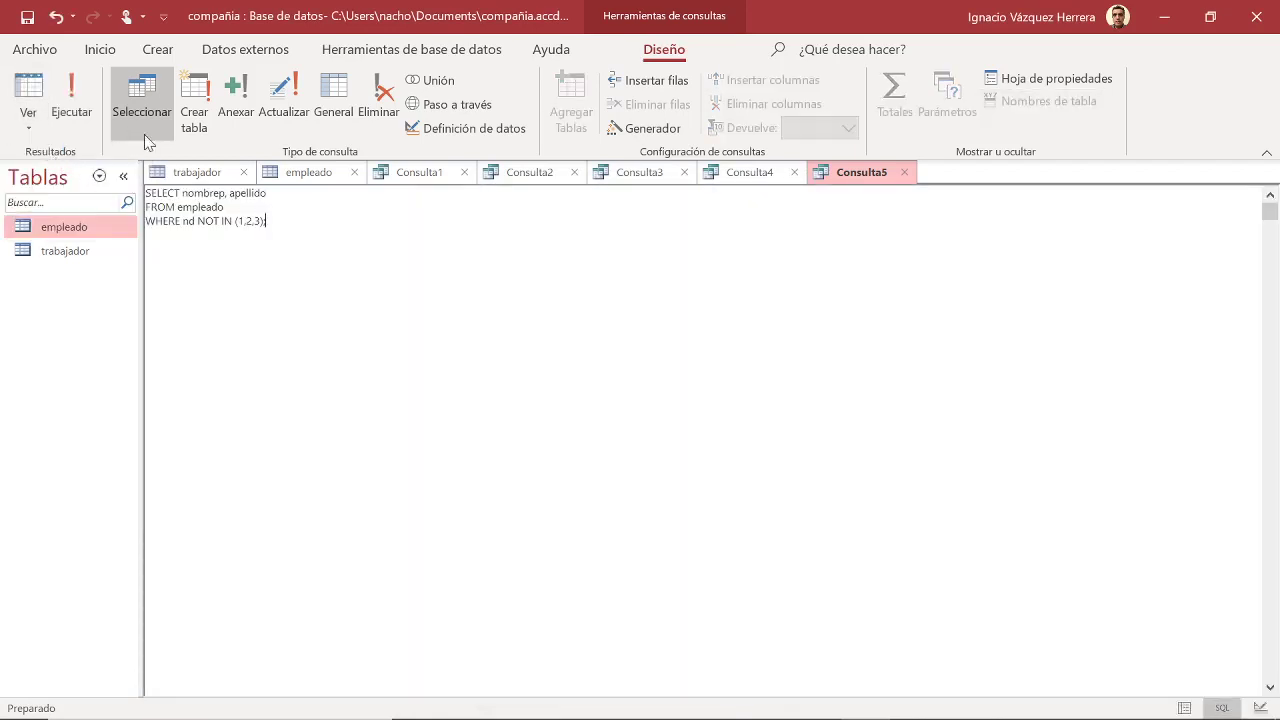
left_click(74, 104)
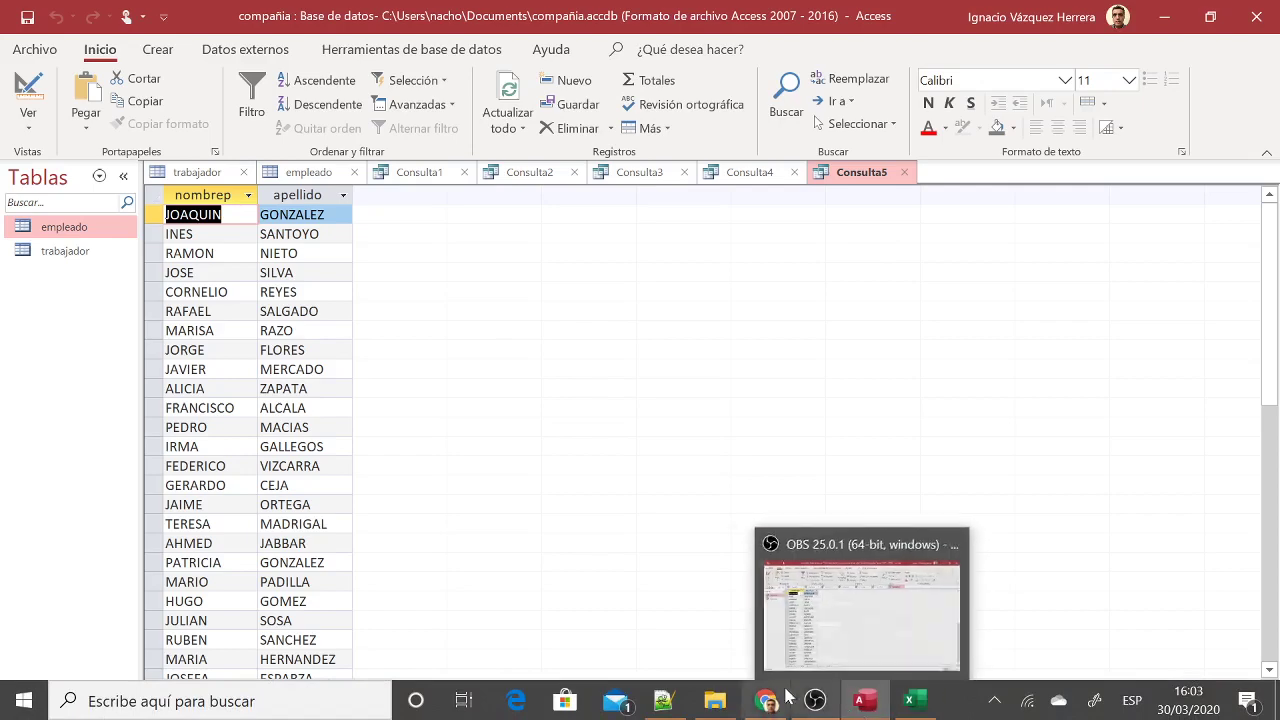
Check exercise 6 in the Chrome PDF again, return to Access and show the fifth query in SQL view
left_click(766, 704)
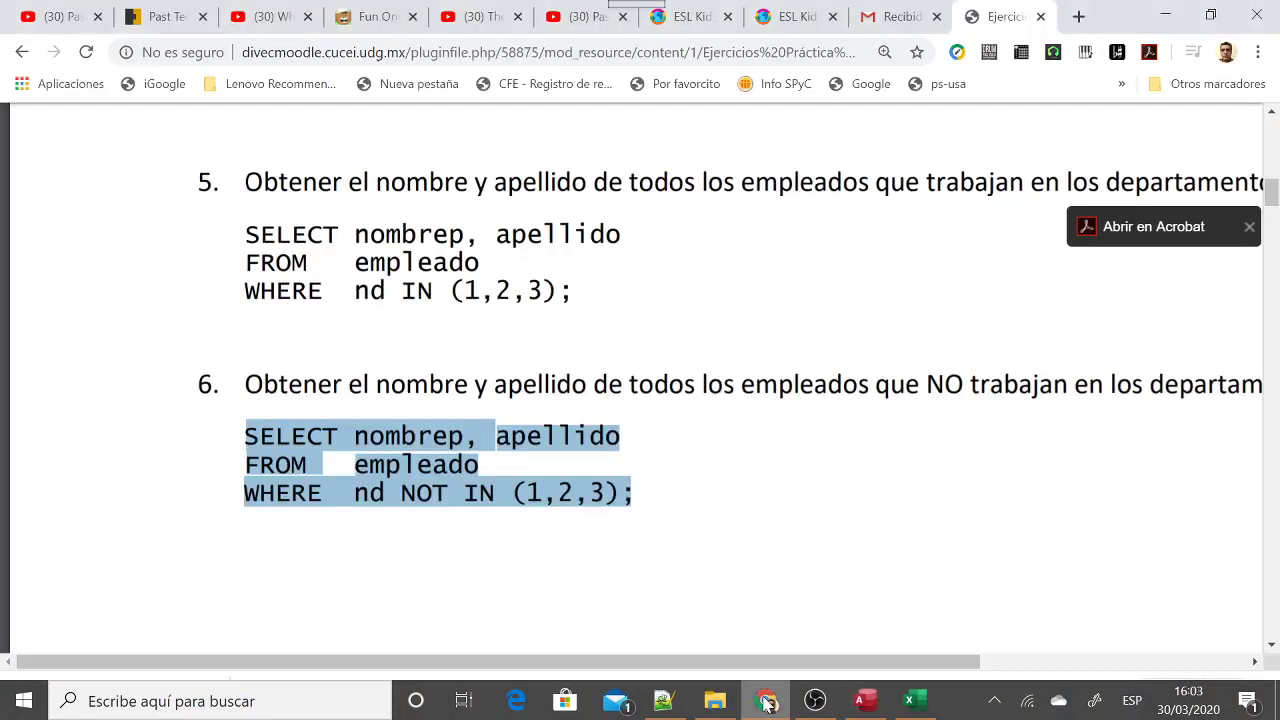
left_click(768, 704)
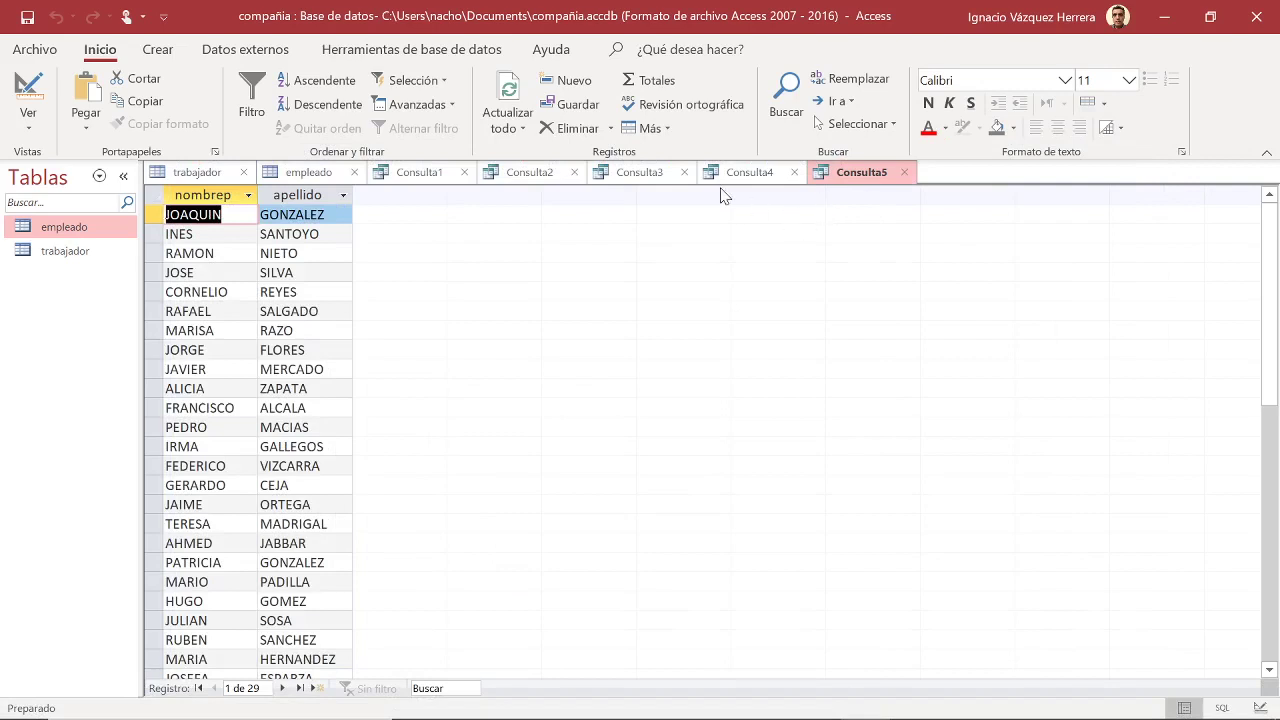
mouse_move(770, 705)
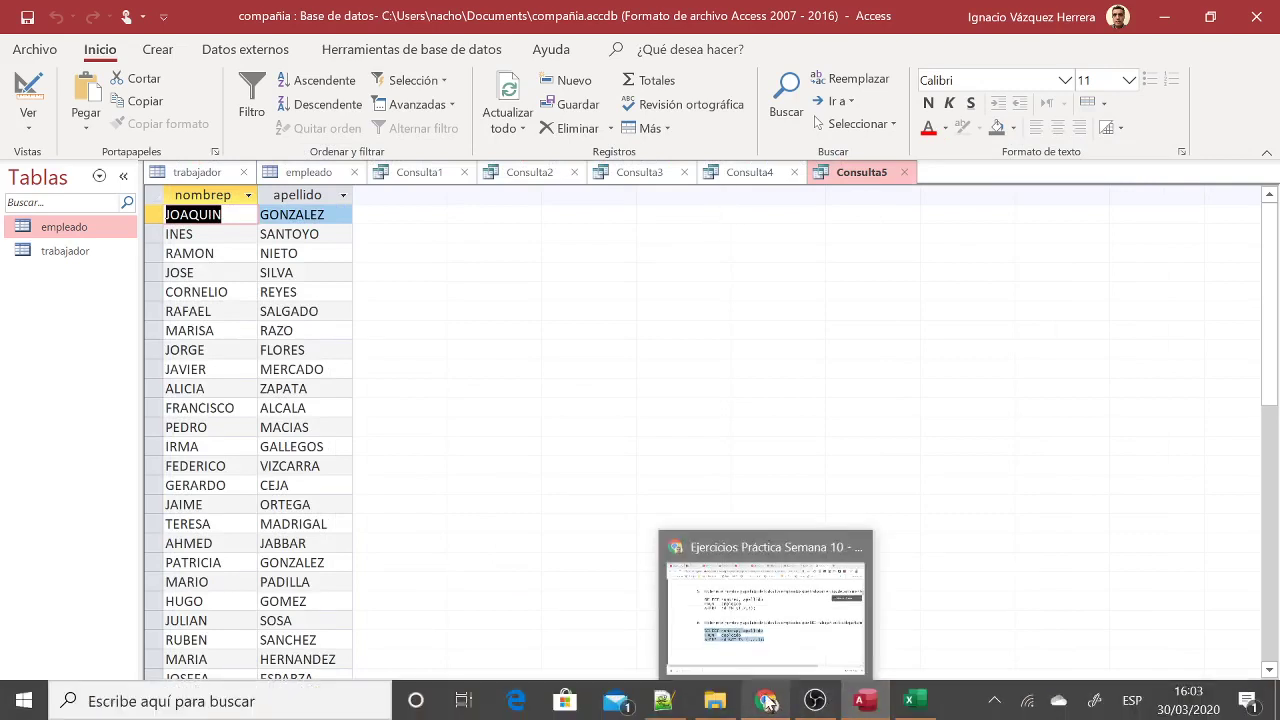
left_click(28, 118)
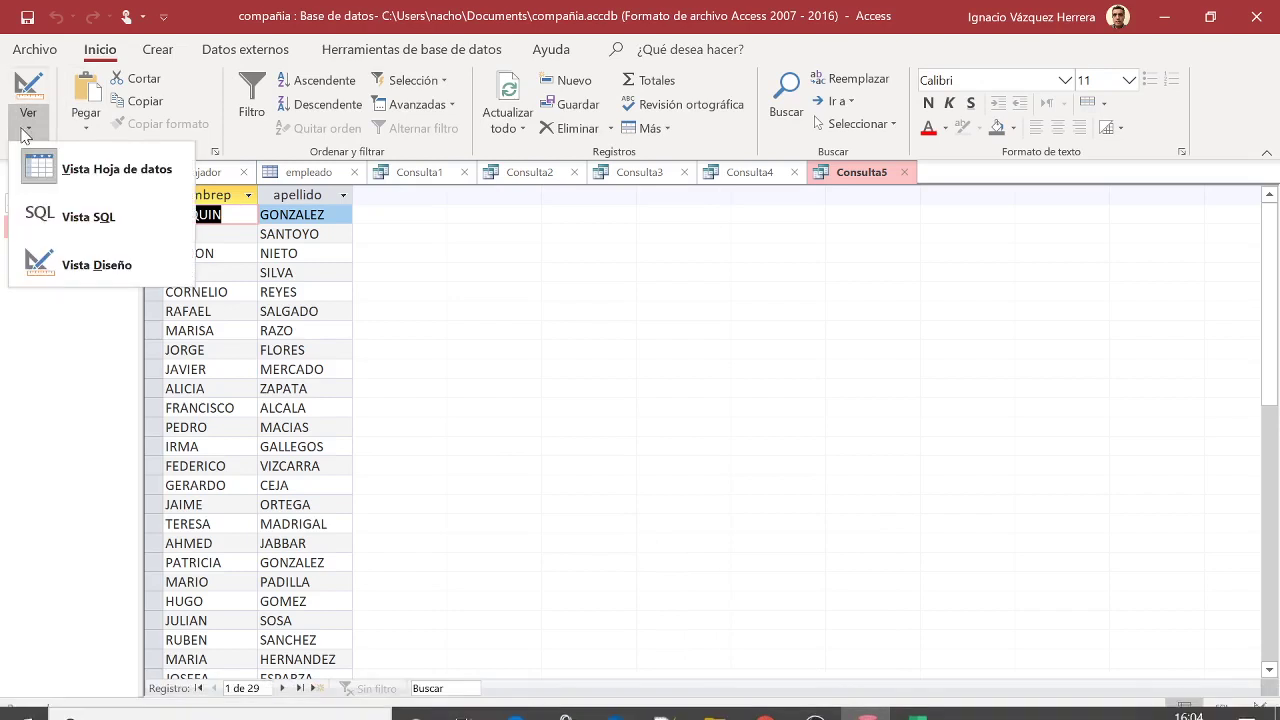
left_click(73, 218)
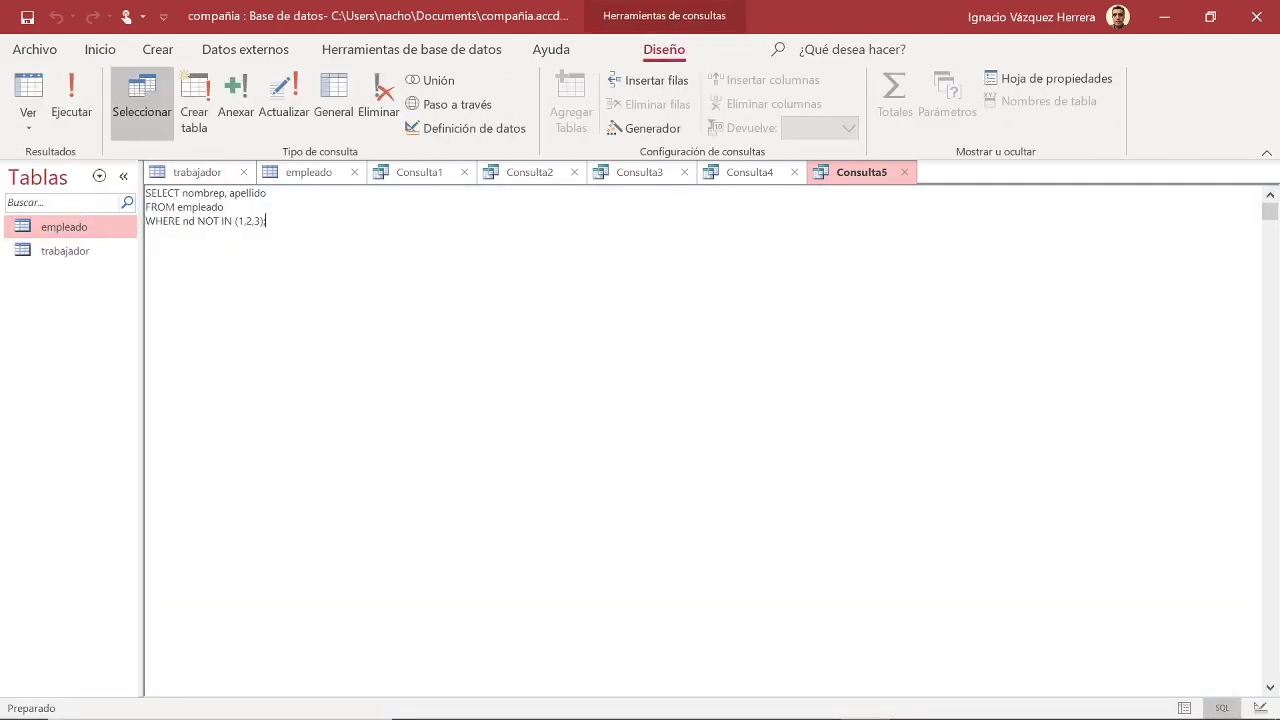
Switch to the exercises PDF in Chrome and copy exercise 7's query, SELECT nss FROM empleado WHERE salario BETWEEN 20000 AND 25000;
left_click(767, 700)
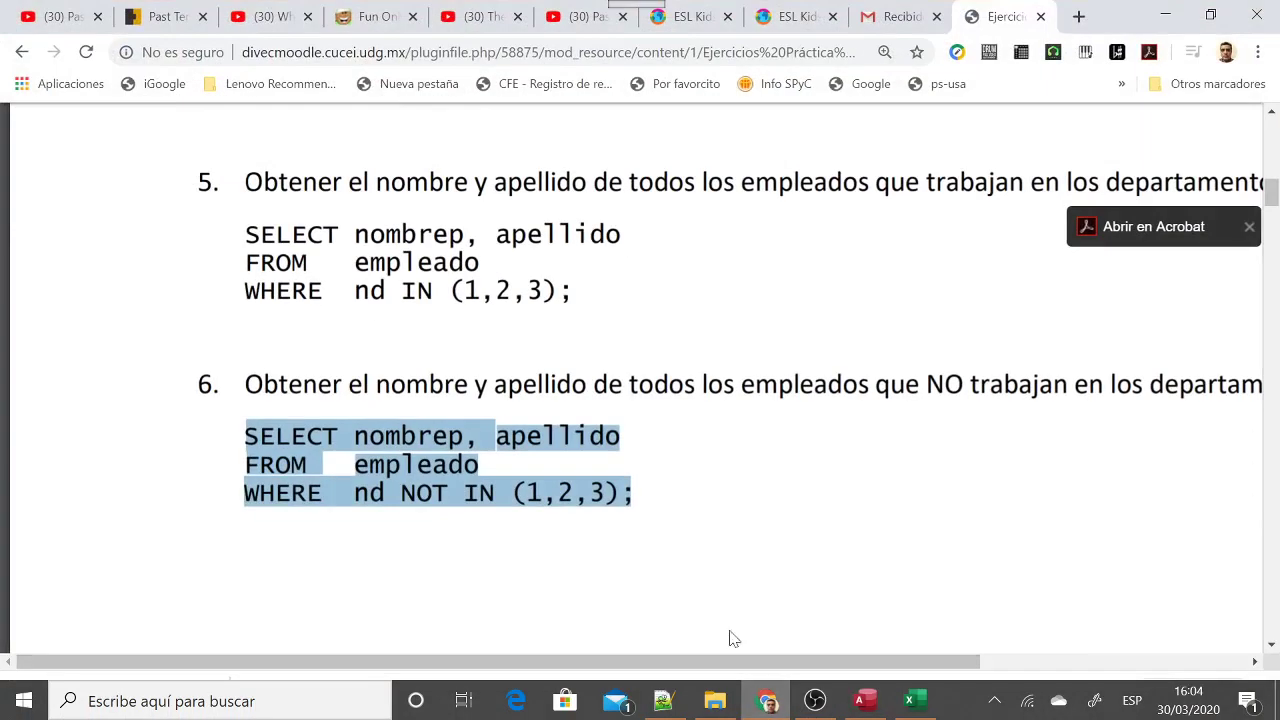
scroll(733, 638, "down", 7)
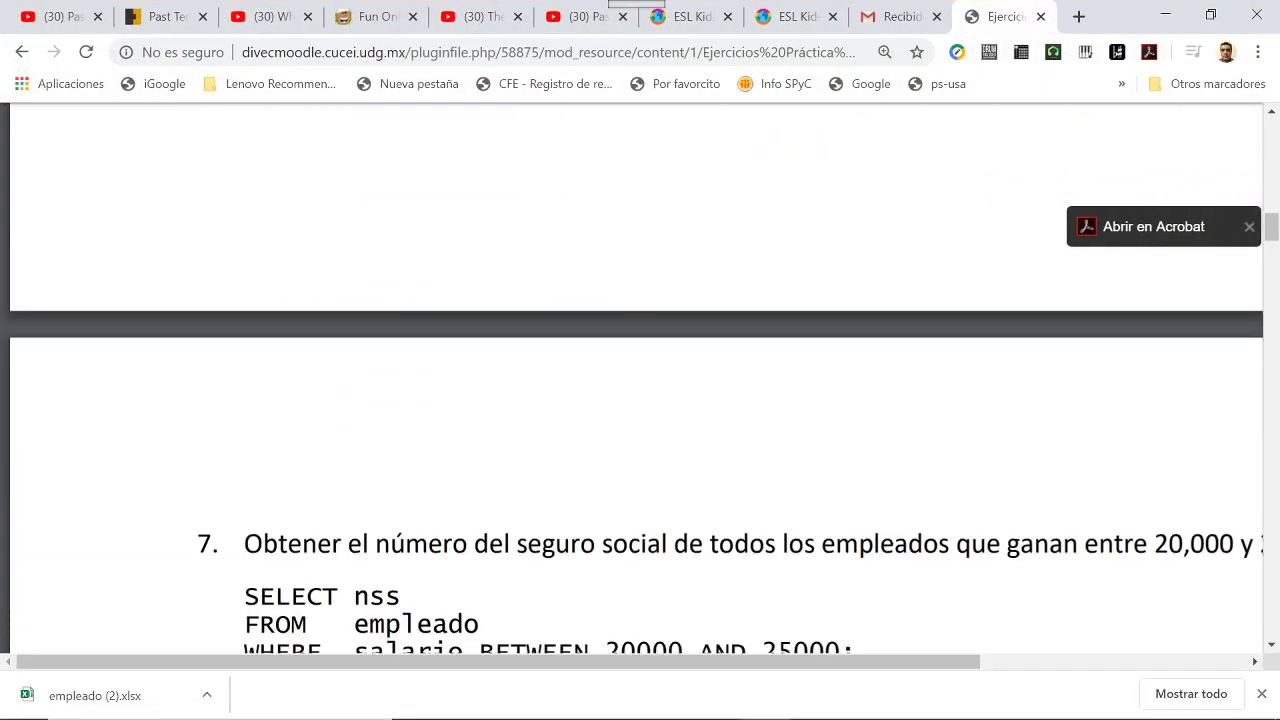
scroll(636, 380, "down", 2)
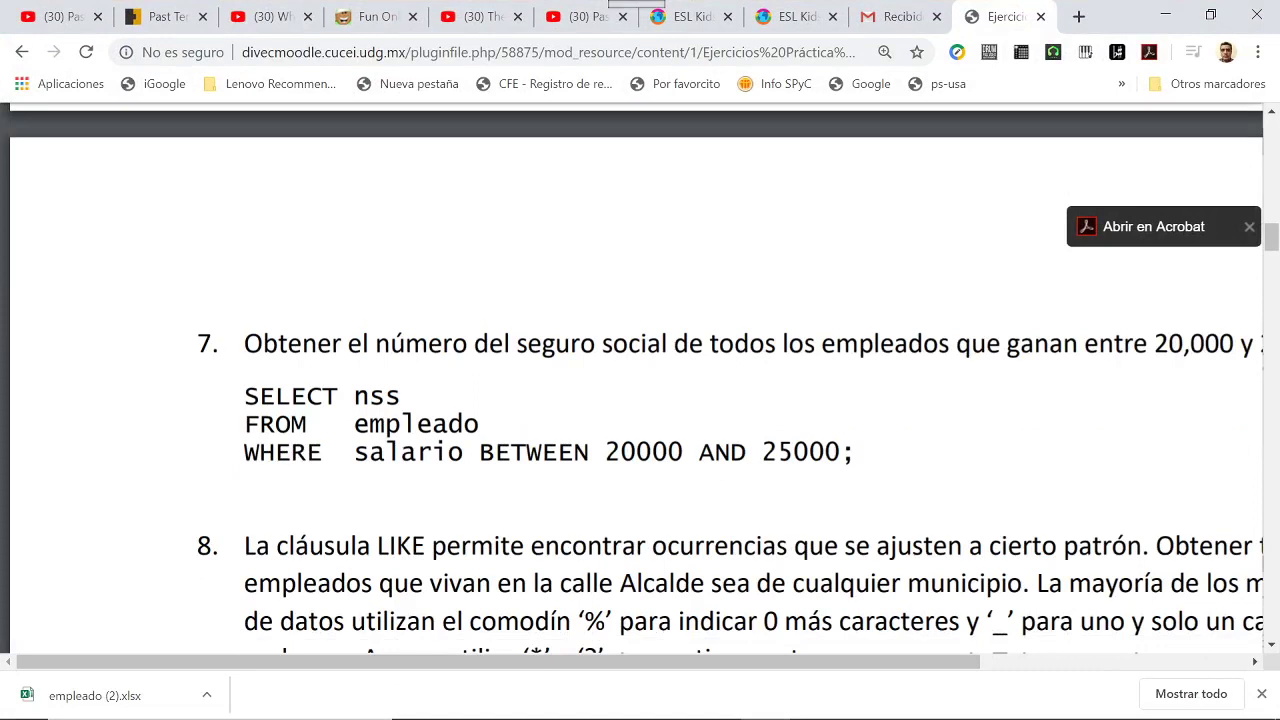
left_click_drag(245, 395, 852, 452)
key("ctrl+c")
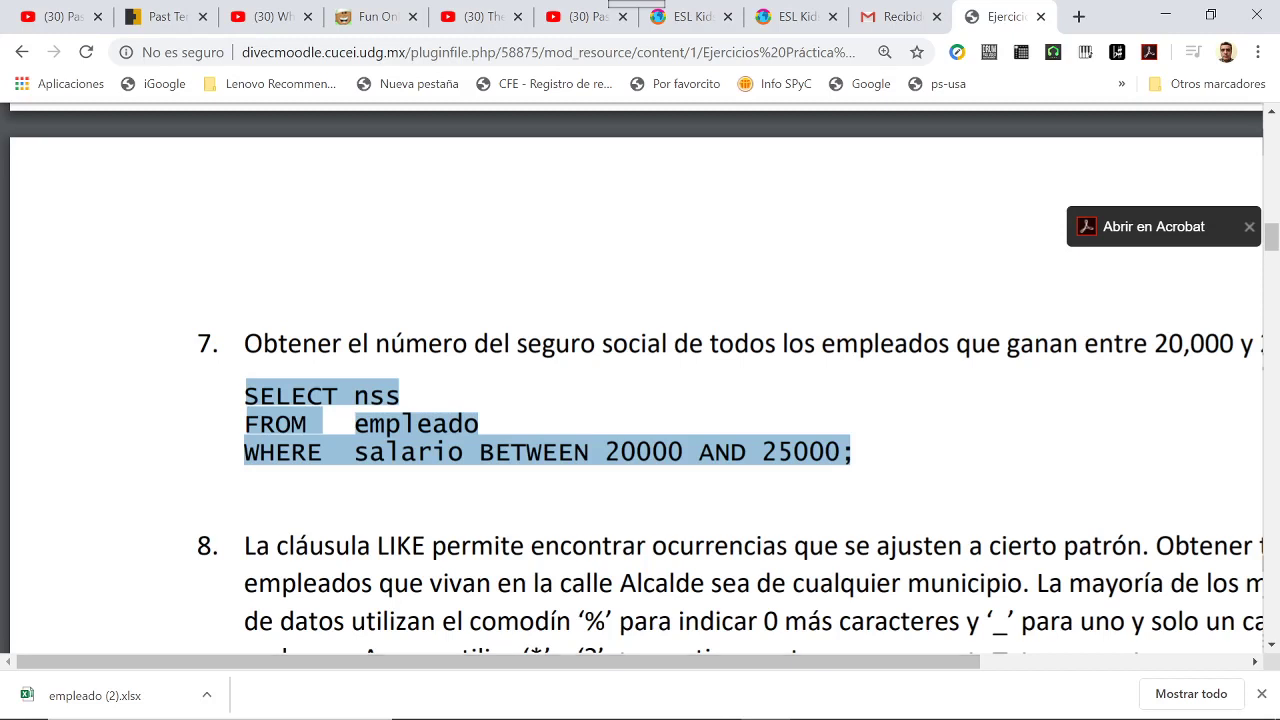
Switch back to Access, replace the fifth query's SQL with the copied SELECT nss FROM empleado WHERE salario BETWEEN 20000 AND 25000; and run it
mouse_move(768, 717)
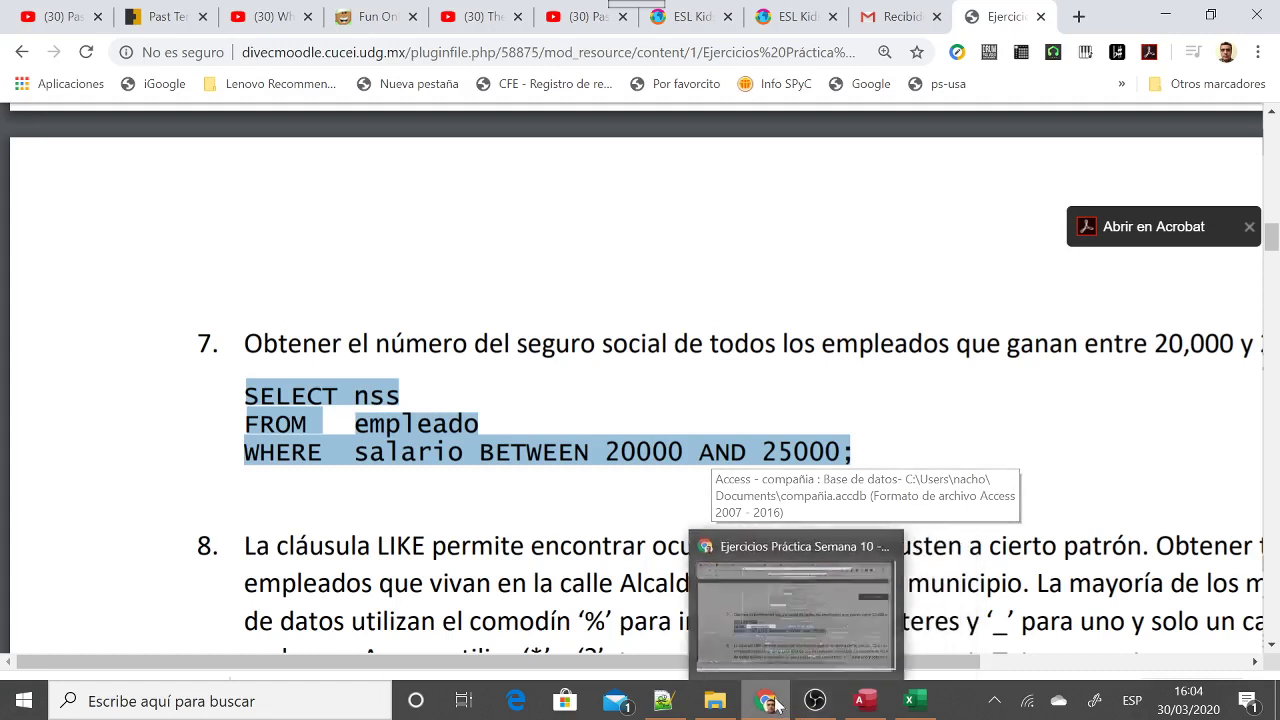
left_click(865, 701)
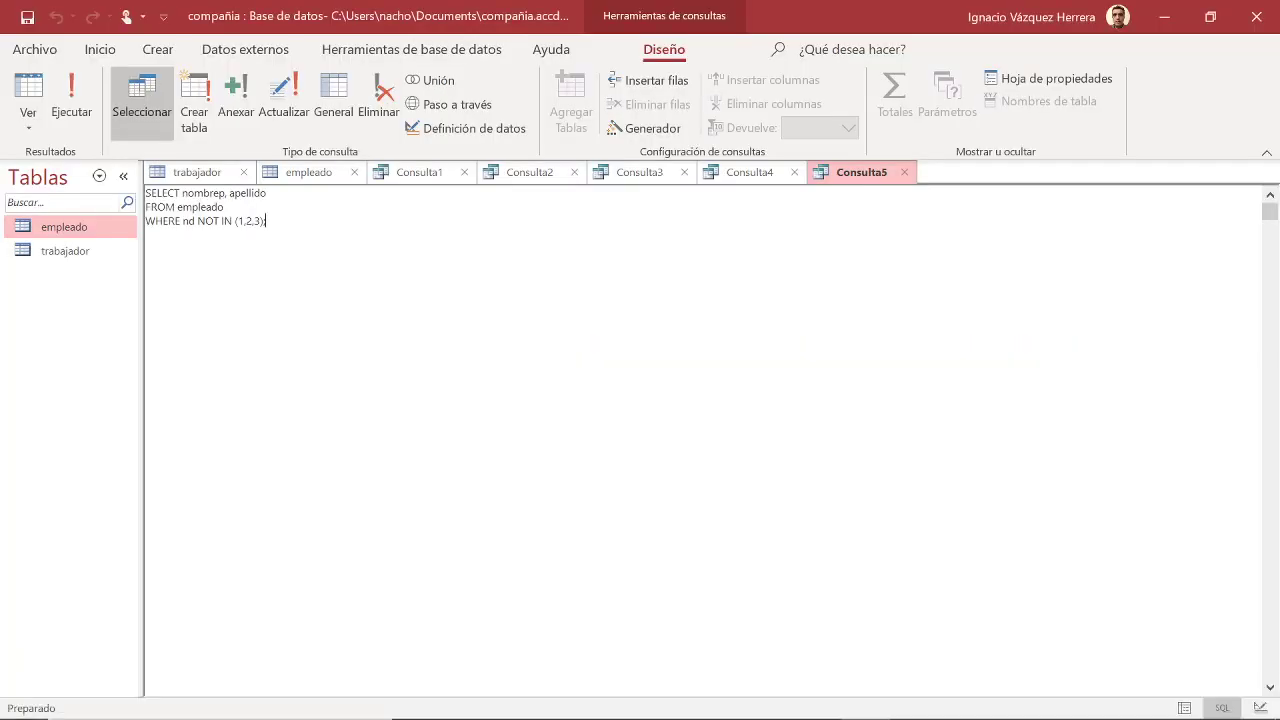
key("ctrl+a")
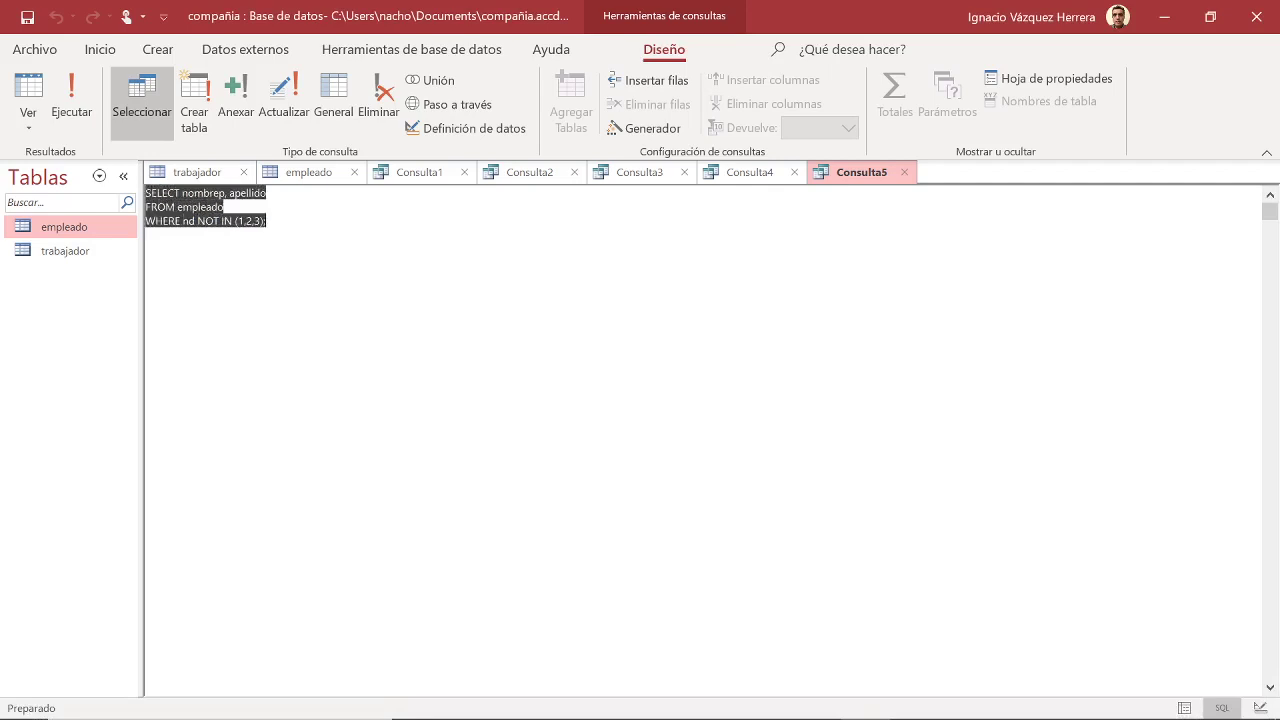
key("ctrl+v")
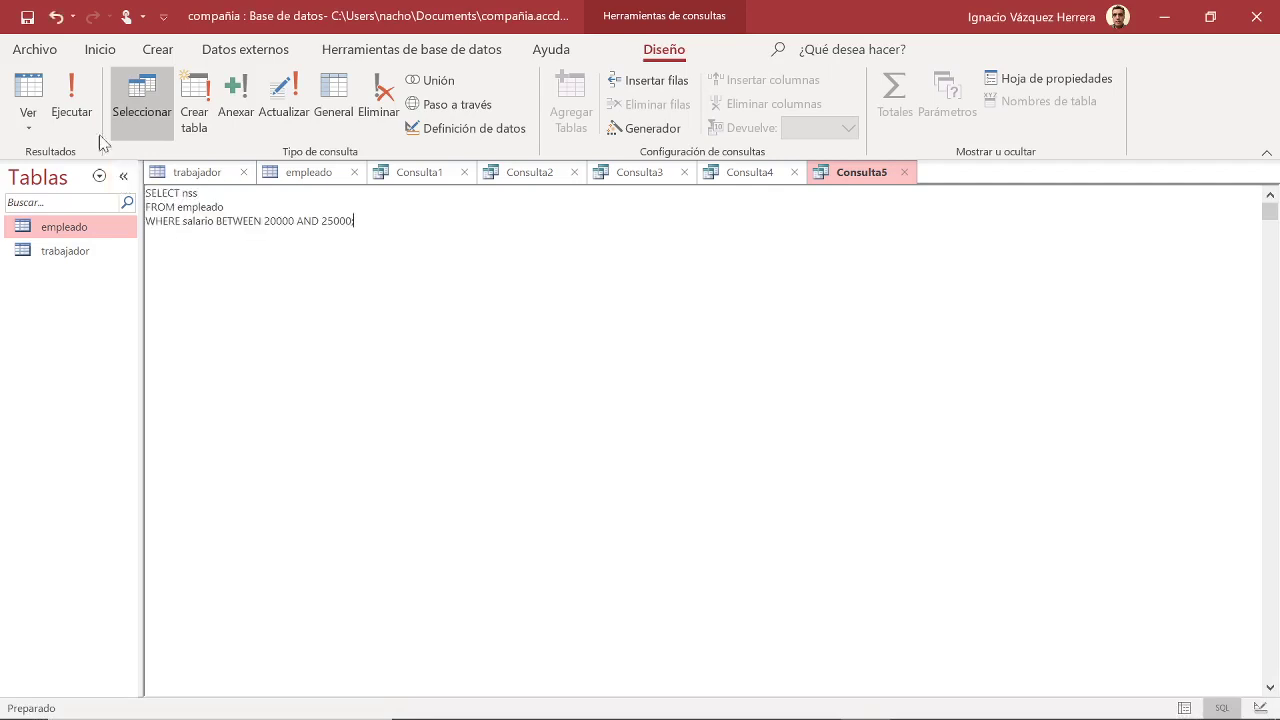
left_click(71, 112)
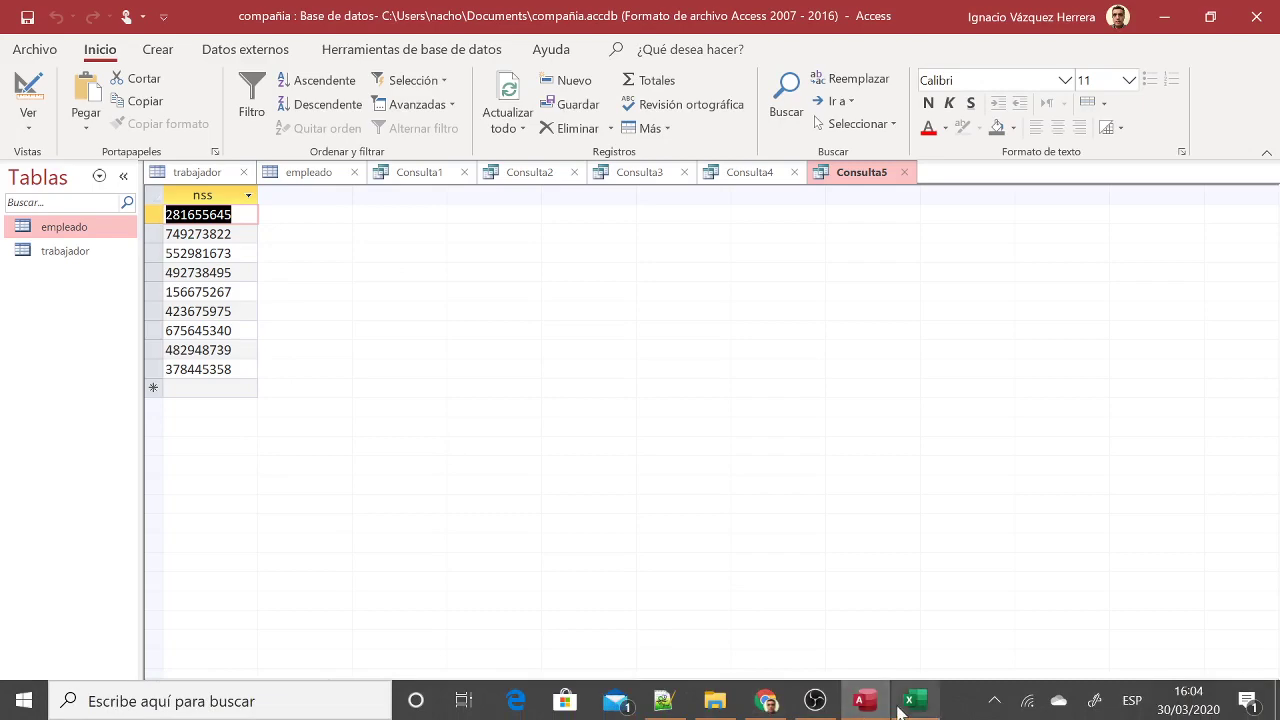
Return to the PDF in Chrome, review the LIKE wildcard exercises 8 and 9, and select exercise 8's query on direccion LIKE '*Alcalde*'
left_click(767, 701)
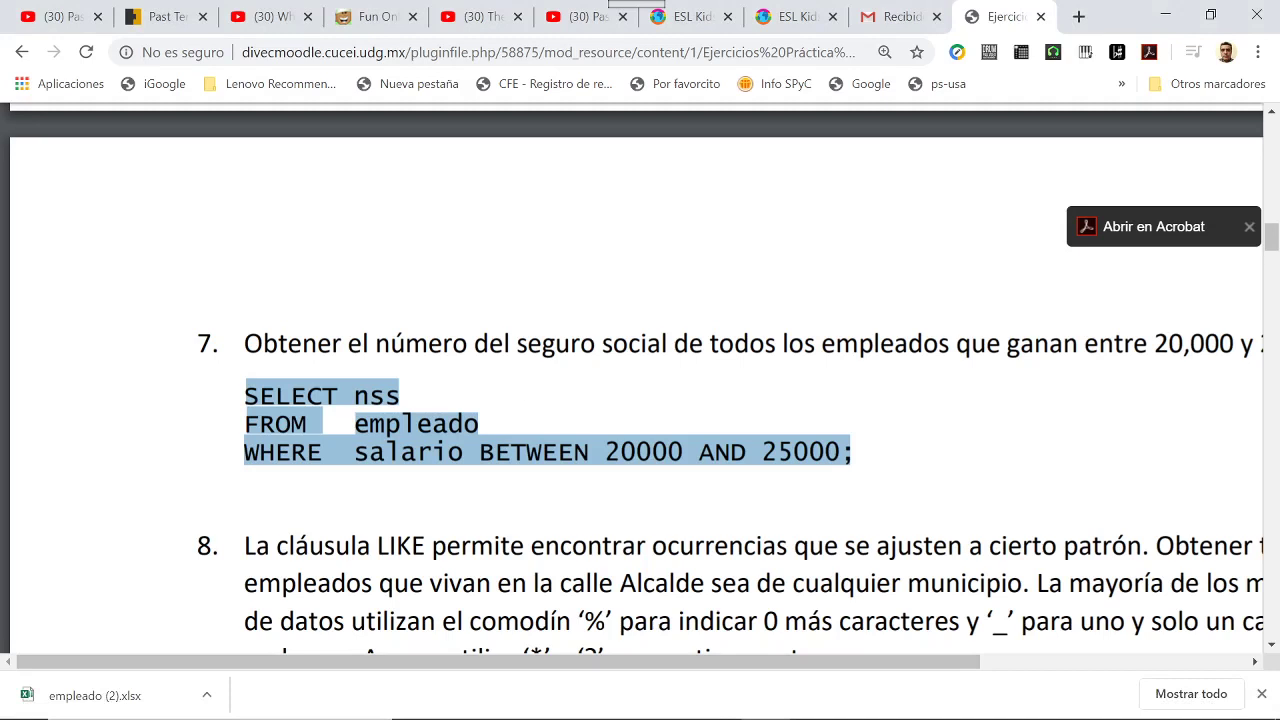
scroll(640, 400, "down", 3)
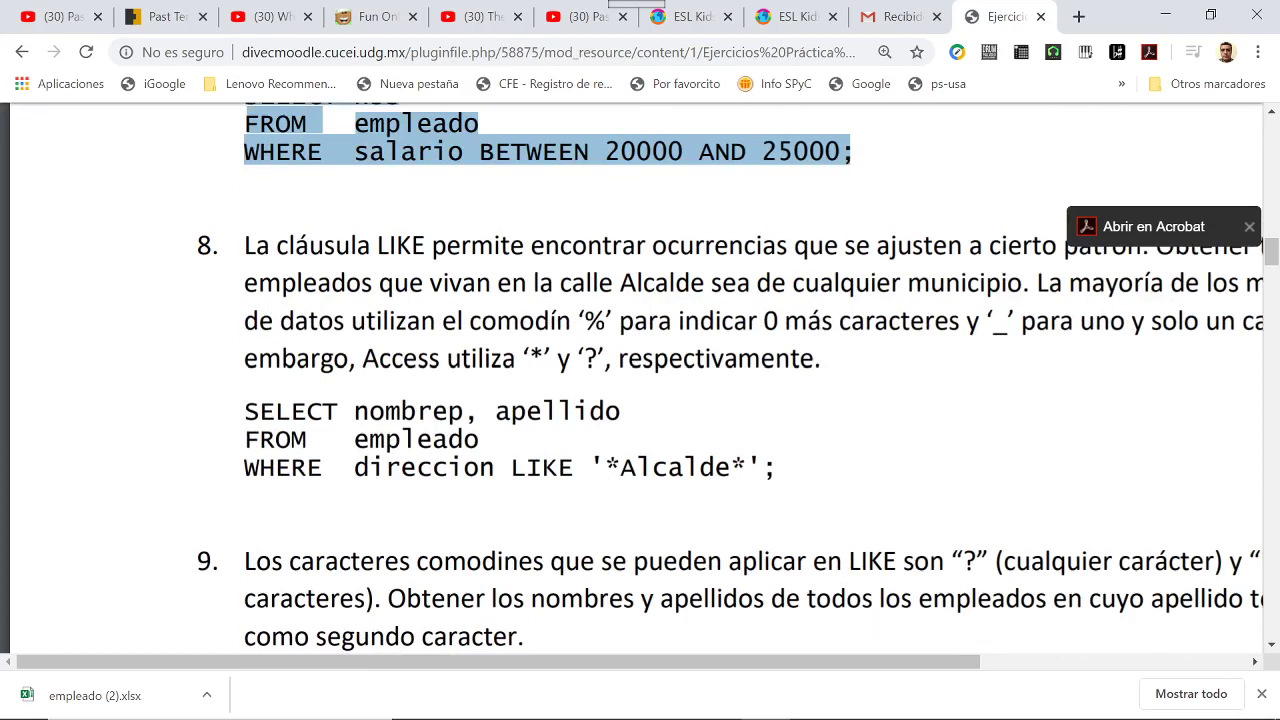
left_click_drag(607, 467, 636, 467)
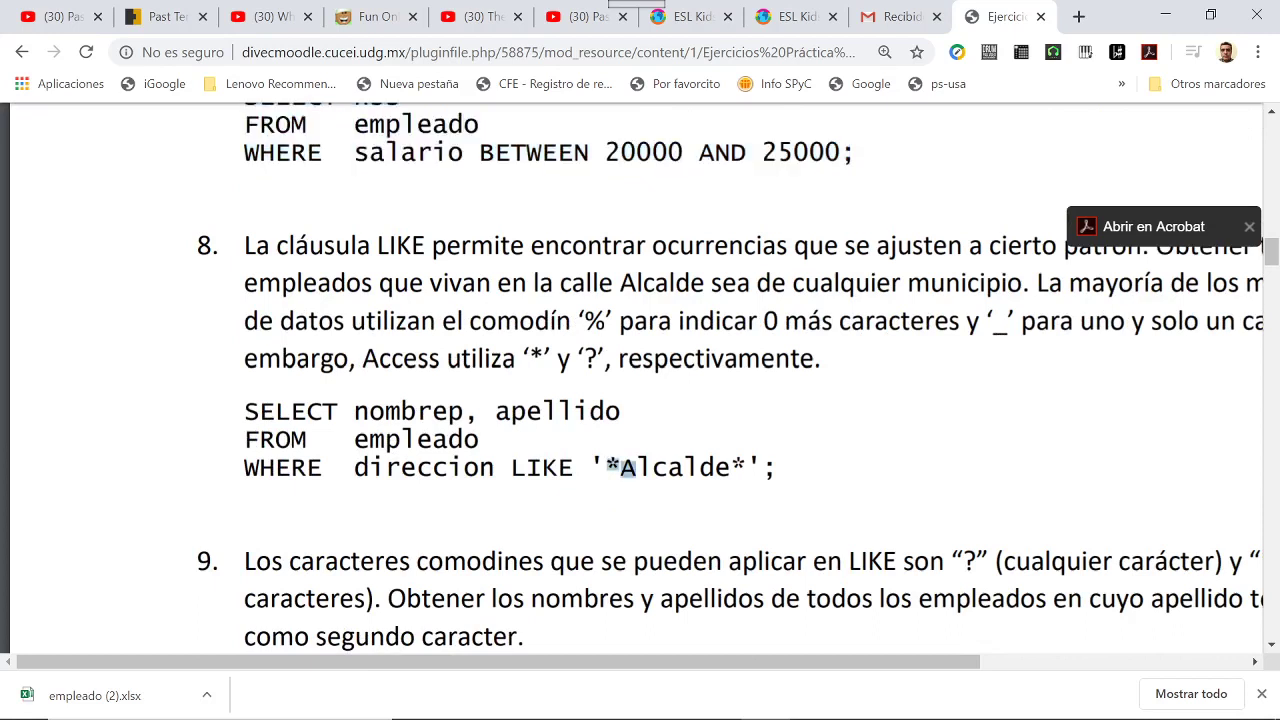
left_click(636, 467)
scroll(669, 498, "down", 2)
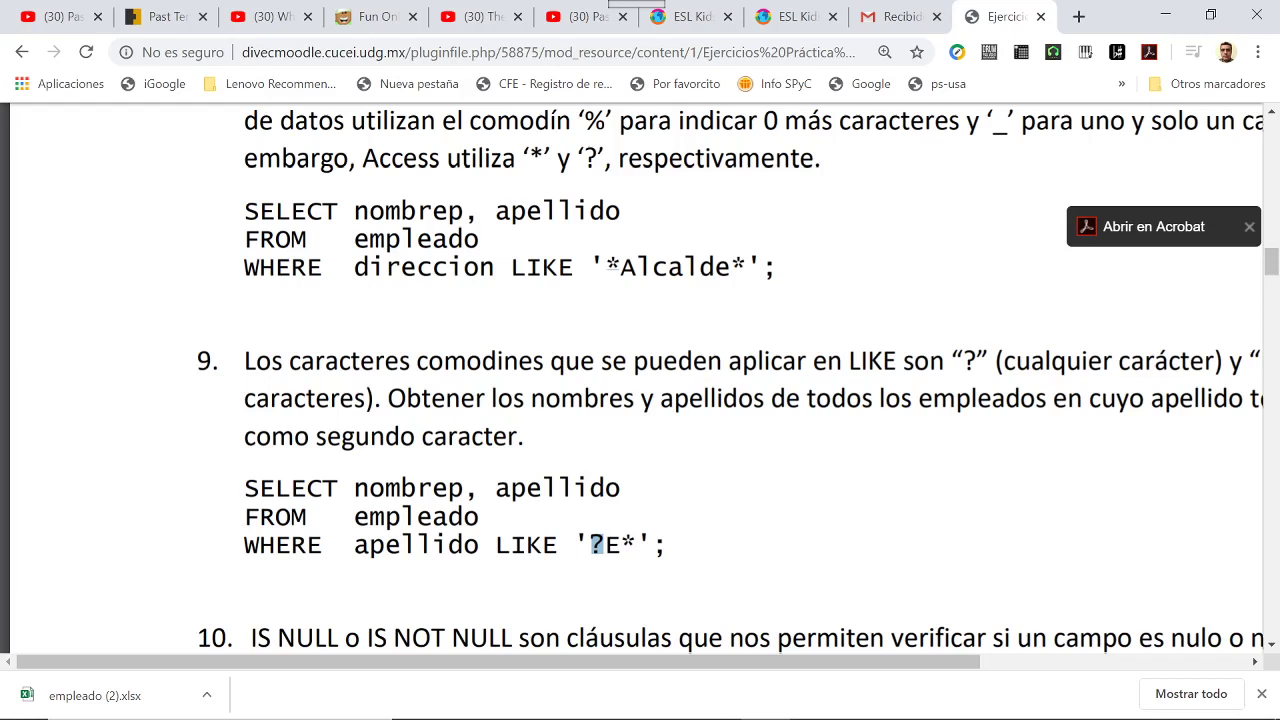
left_click_drag(242, 204, 748, 268)
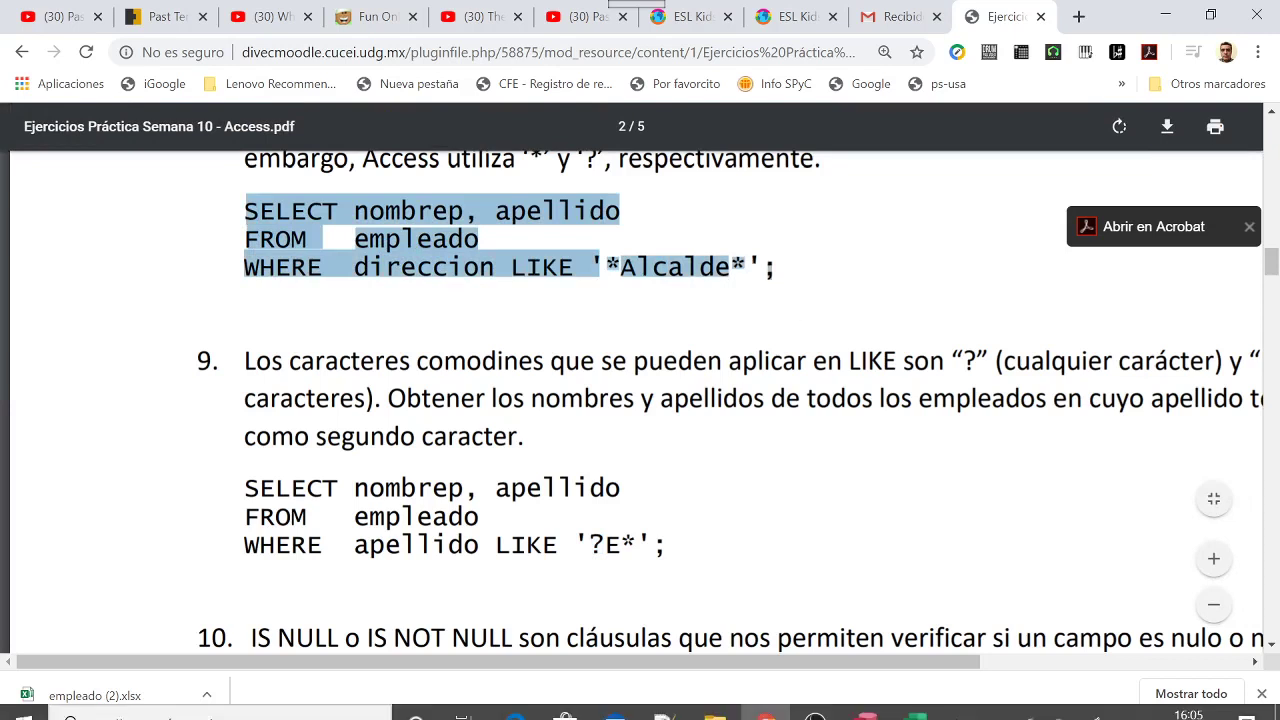
Switch to Access, replace the fifth query's SQL with SELECT nombrep, apellido FROM empleado WHERE direccion LIKE '*Alcalde*'; and run it
mouse_move(566, 708)
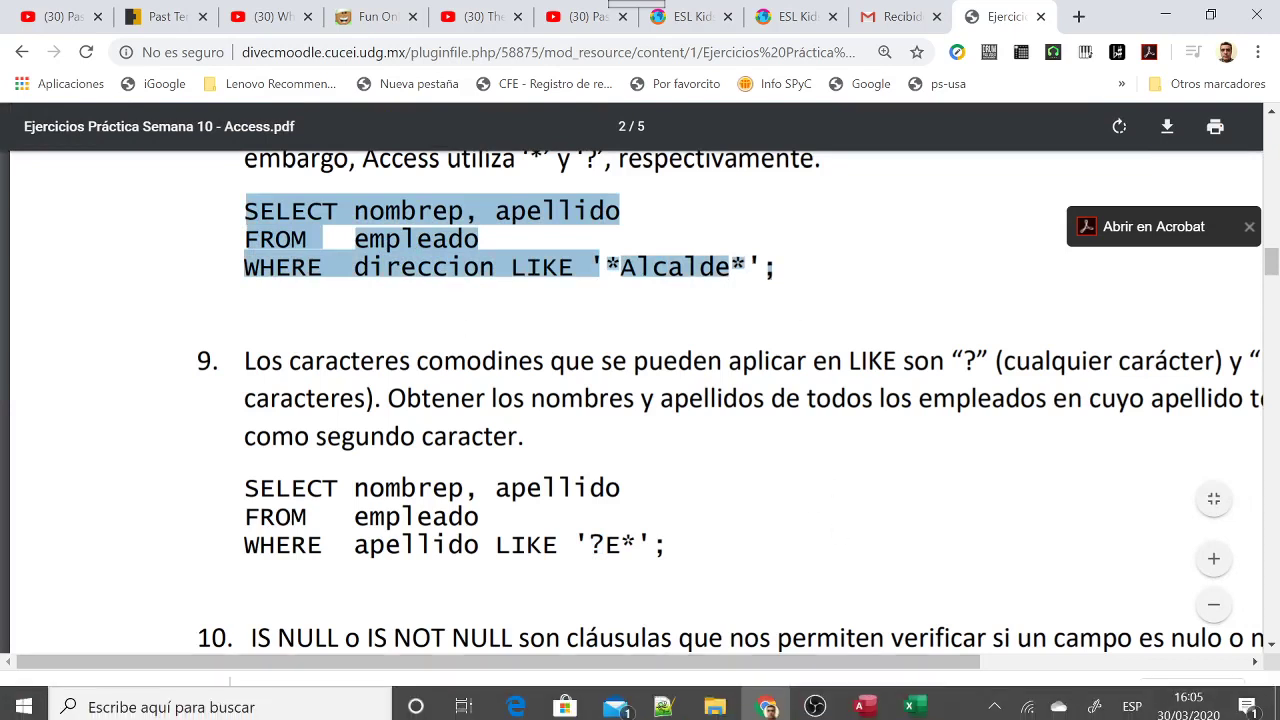
left_click(860, 703)
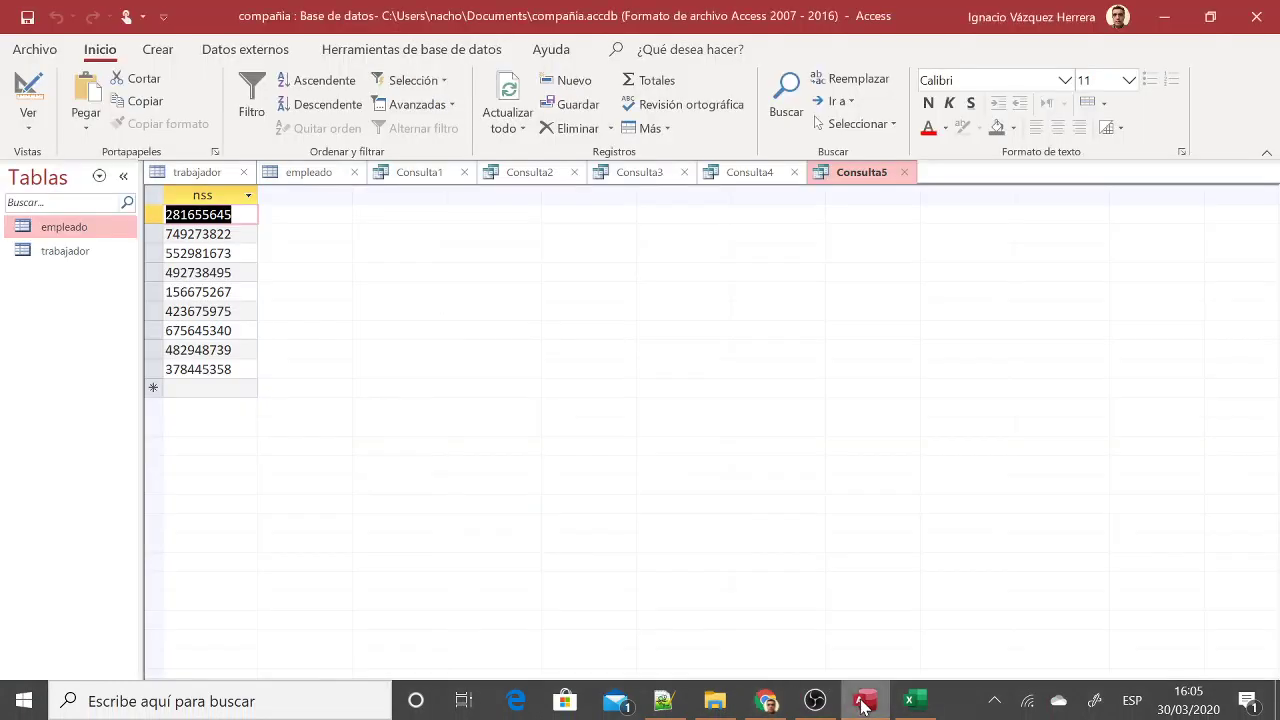
left_click(28, 124)
left_click(71, 235)
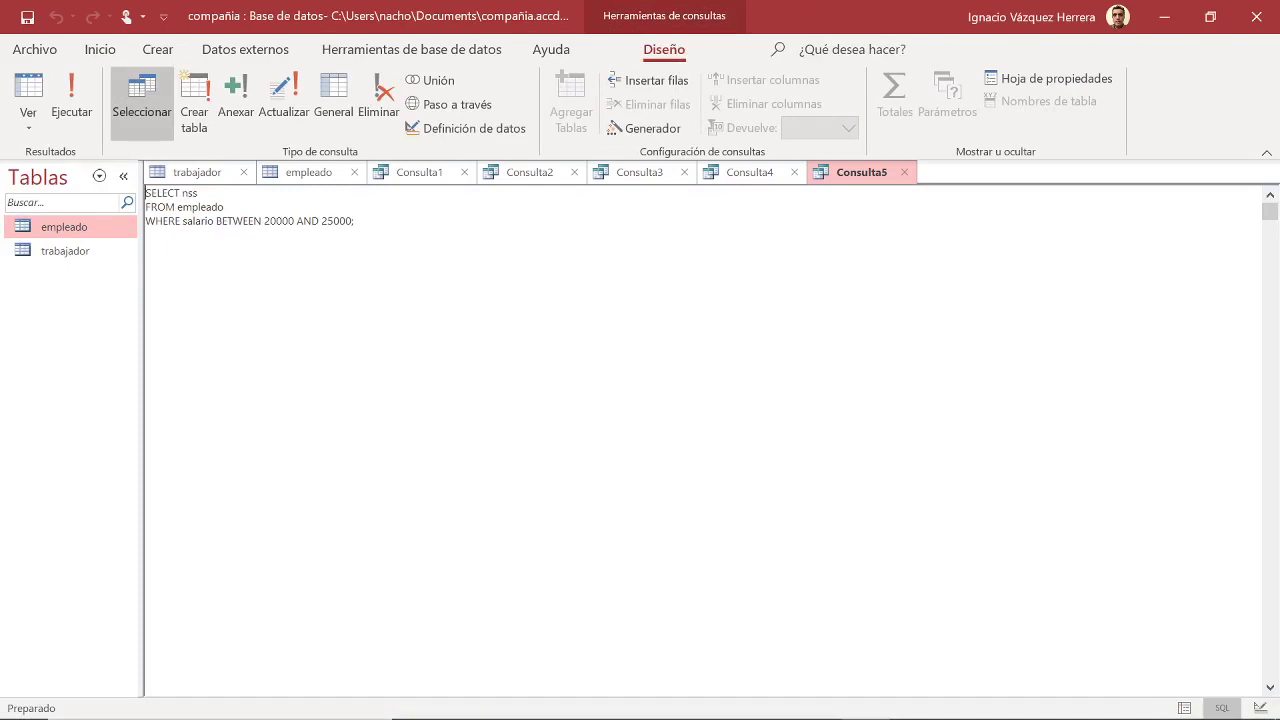
left_click_drag(146, 193, 354, 221)
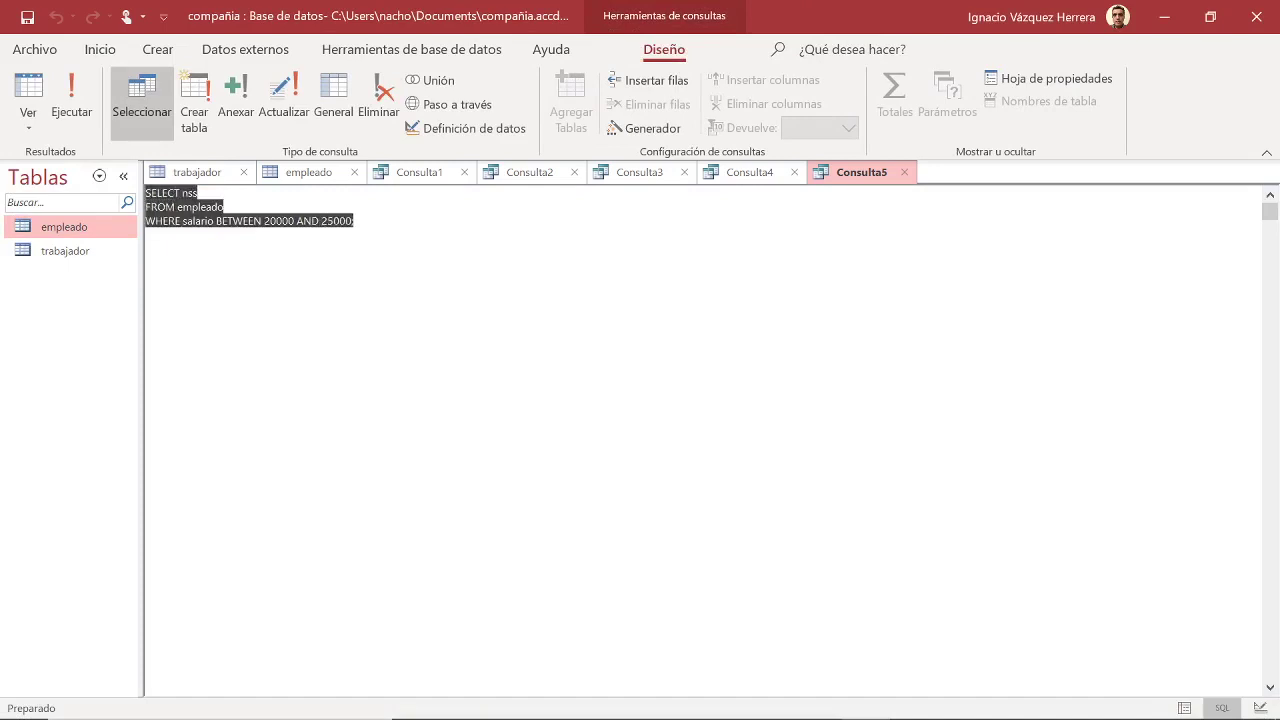
type("SELECT nombrep, apellido FROM empleado WHERE direccion LIKE \"*Alcalde*\";")
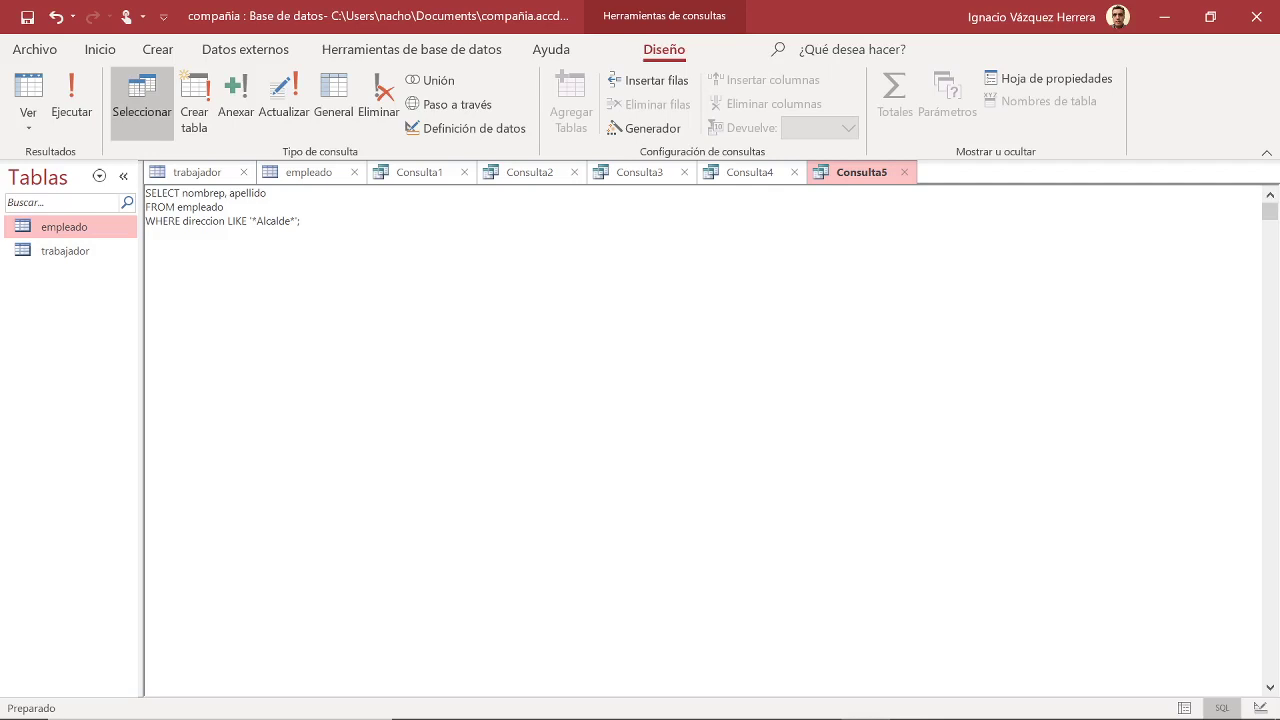
left_click(72, 108)
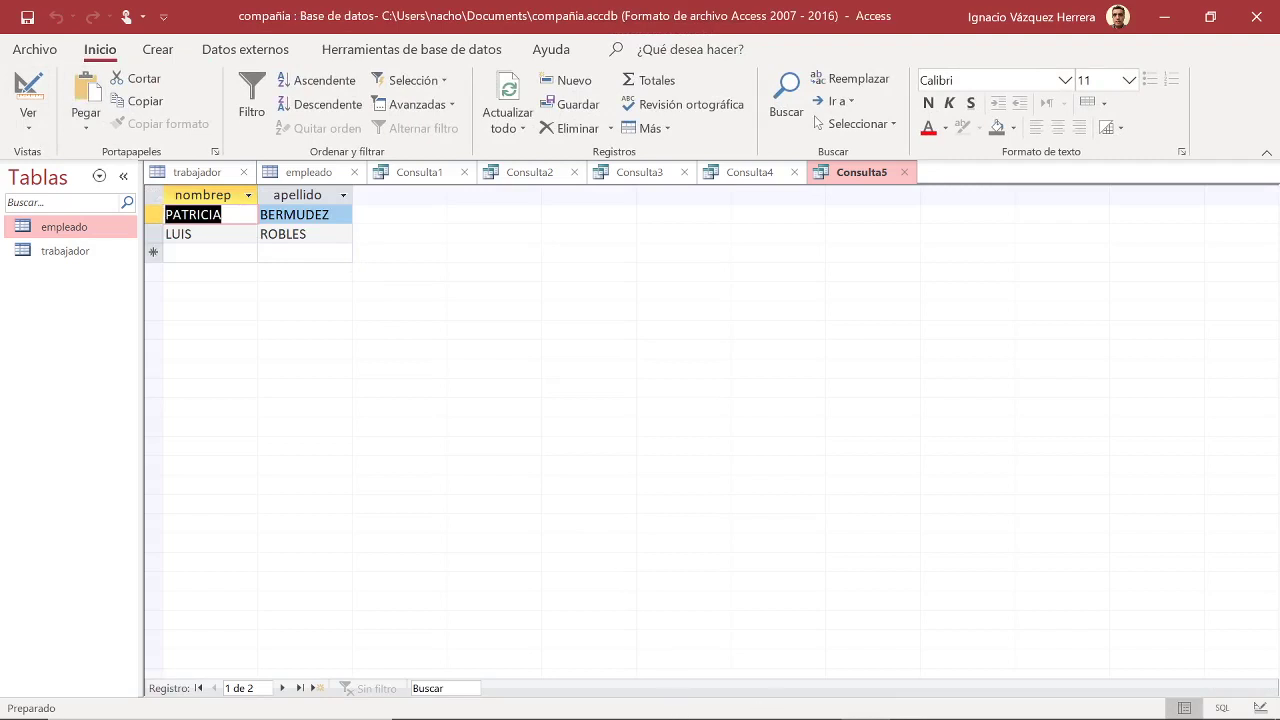
Switch to the exercises PDF in Chrome, examine exercise 9's LIKE wildcards and copy its query, SELECT nombrep, apellido FROM empleado WHERE apellido LIKE '?E*';
mouse_move(779, 715)
mouse_move(875, 710)
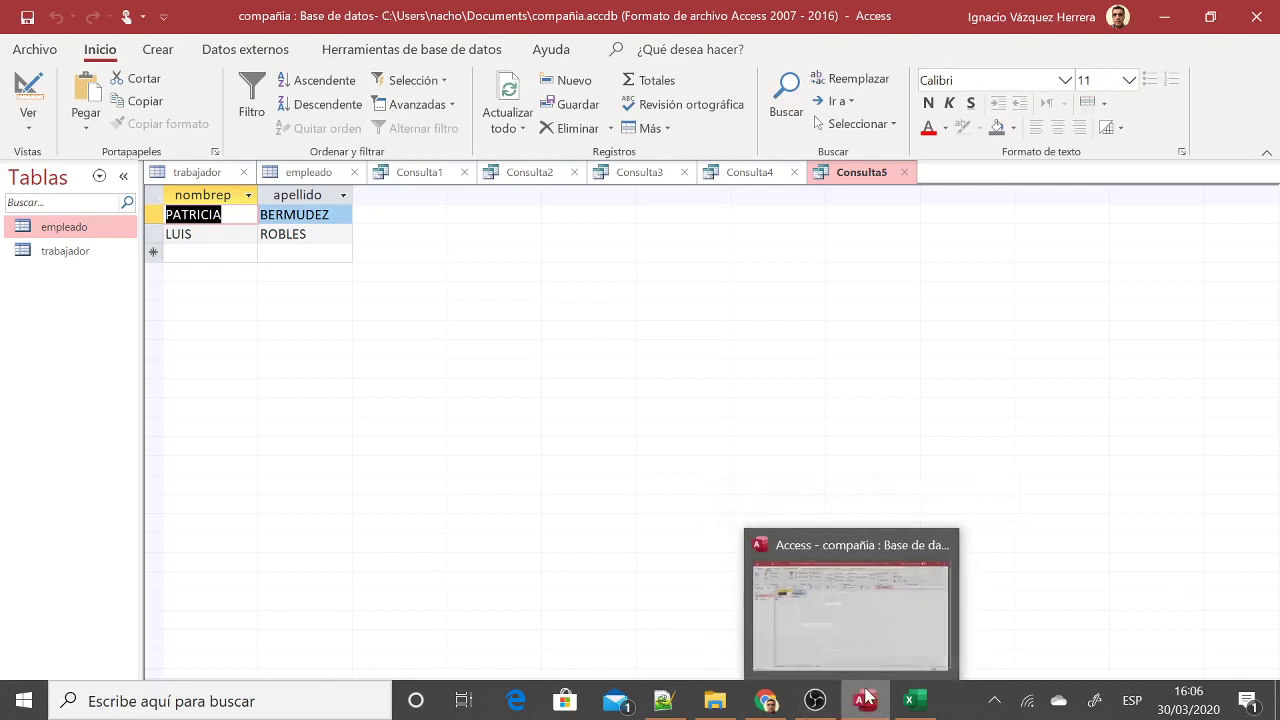
left_click(730, 551)
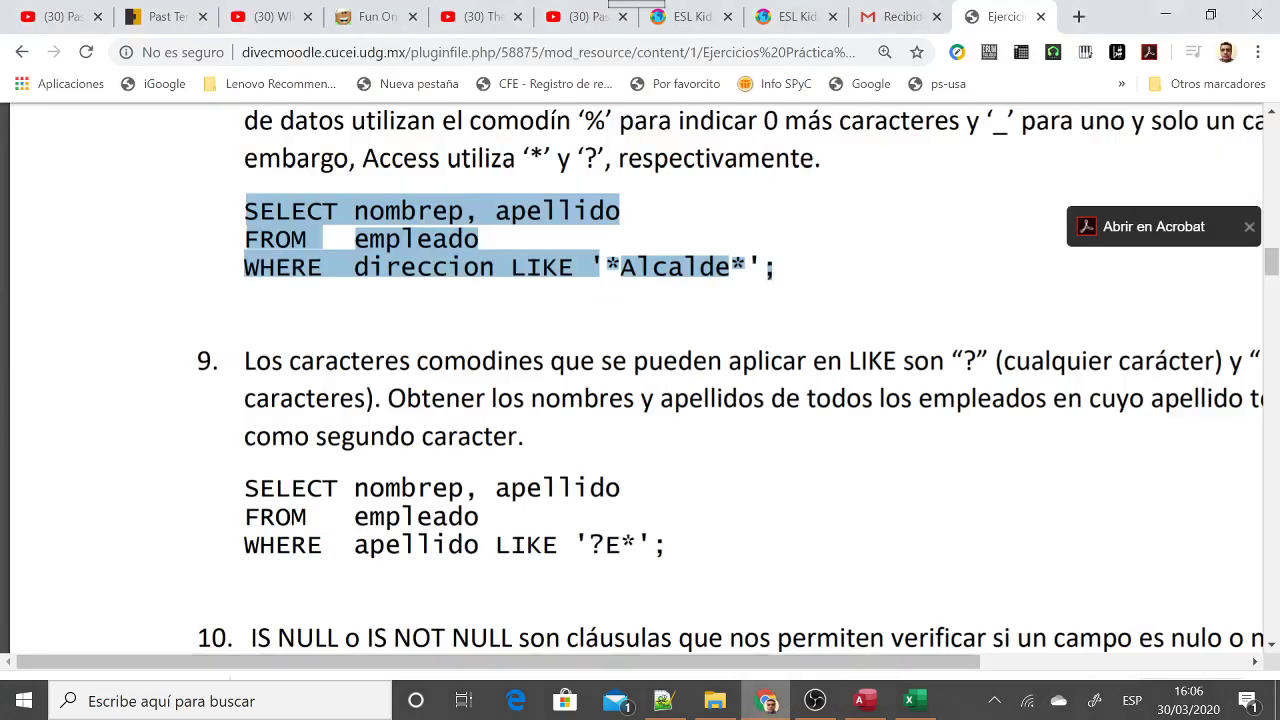
scroll(730, 551, "down", 1)
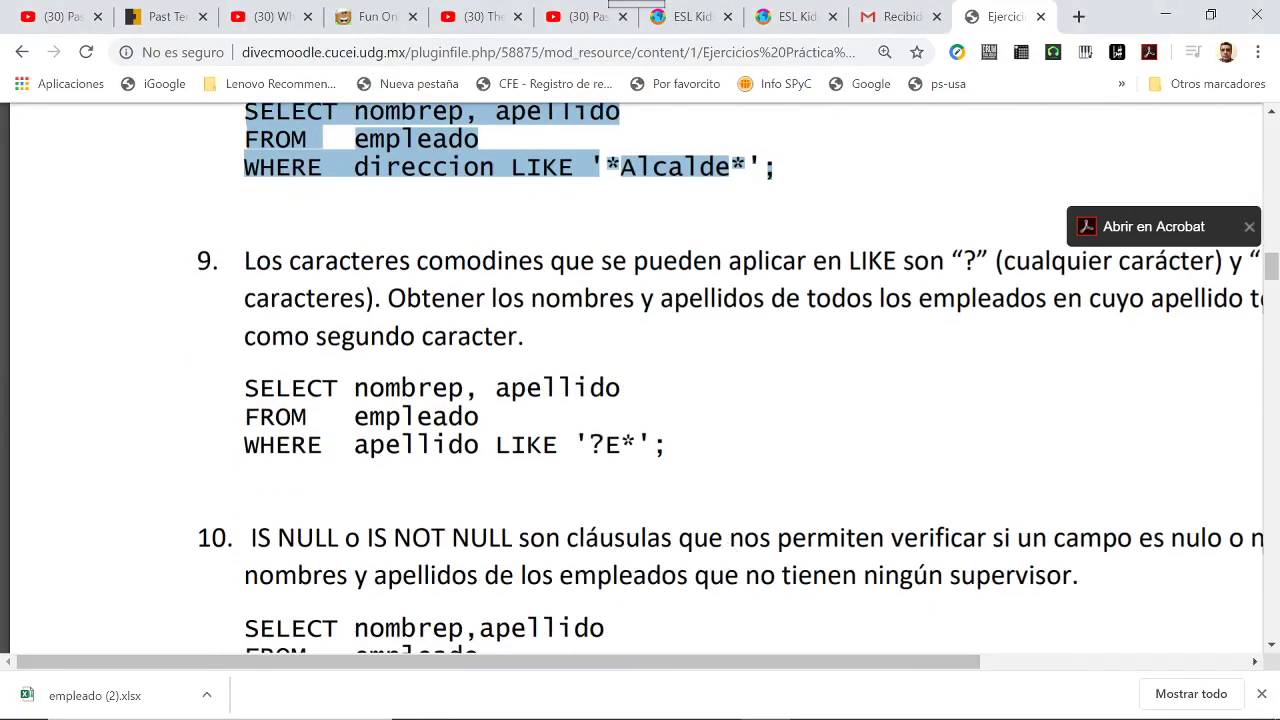
left_click_drag(590, 445, 604, 445)
double_click(526, 445)
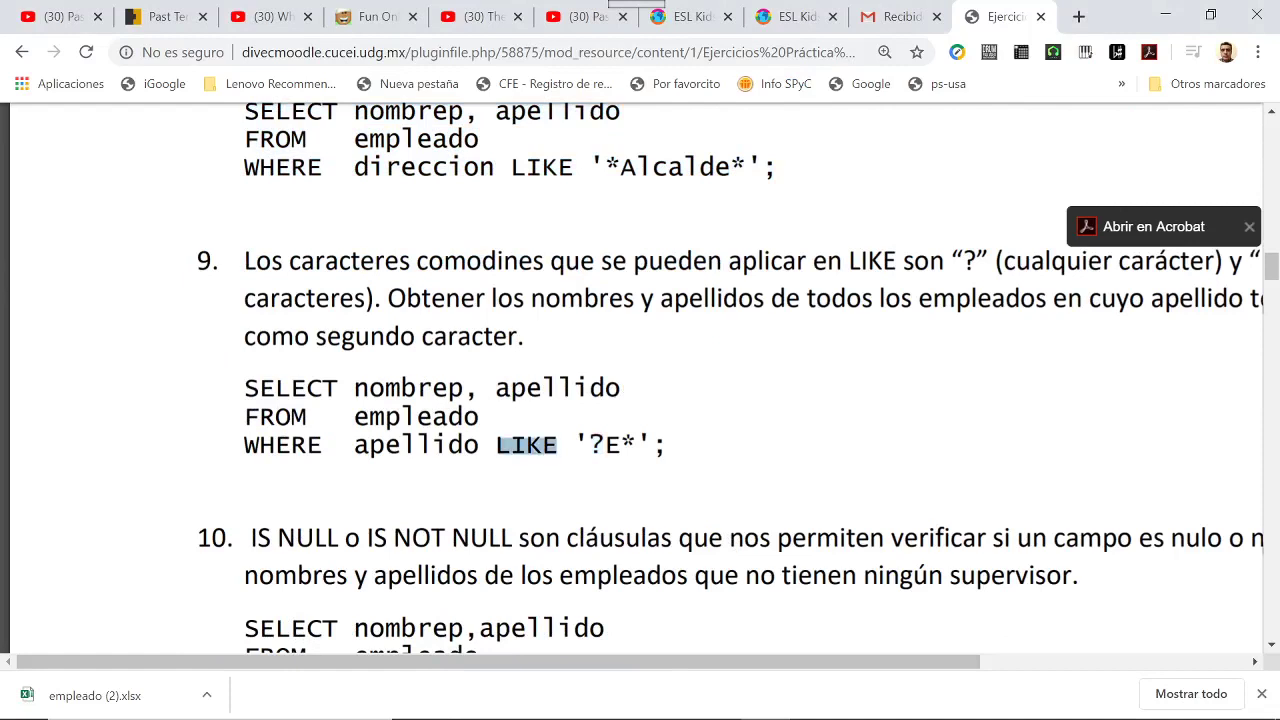
left_click_drag(590, 445, 604, 445)
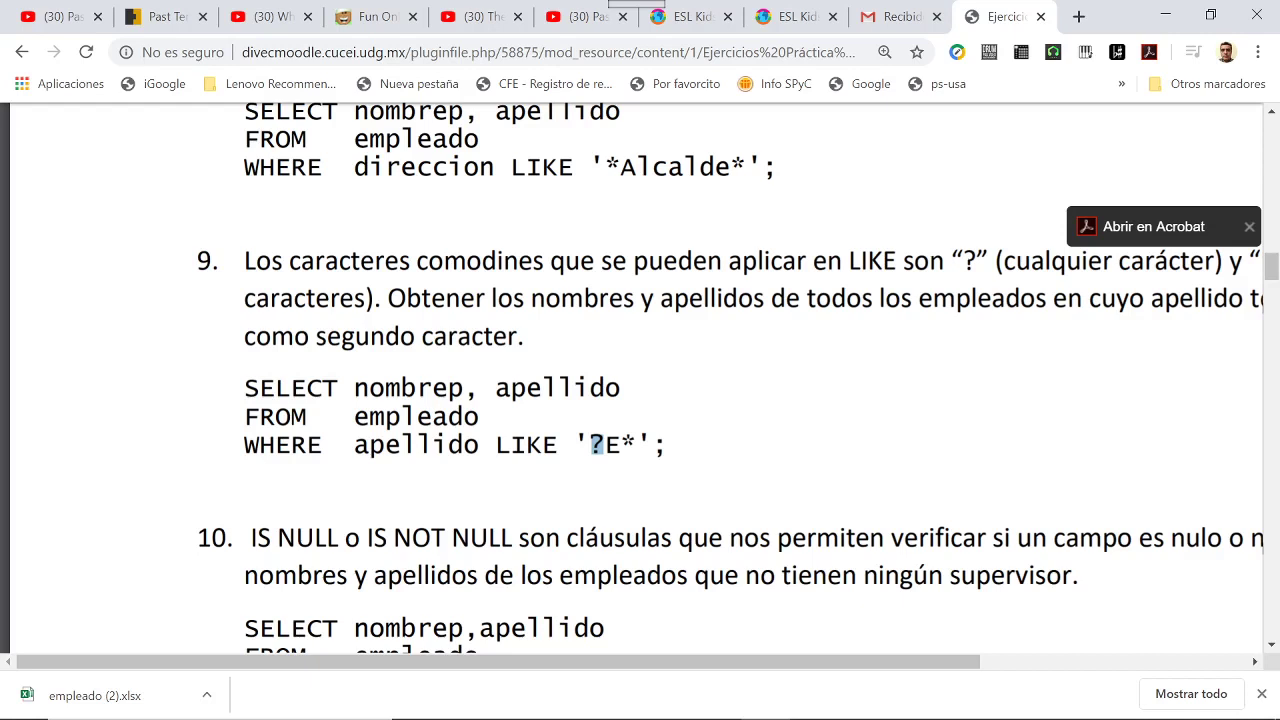
left_click_drag(621, 445, 635, 445)
left_click(636, 445)
left_click_drag(355, 445, 479, 445)
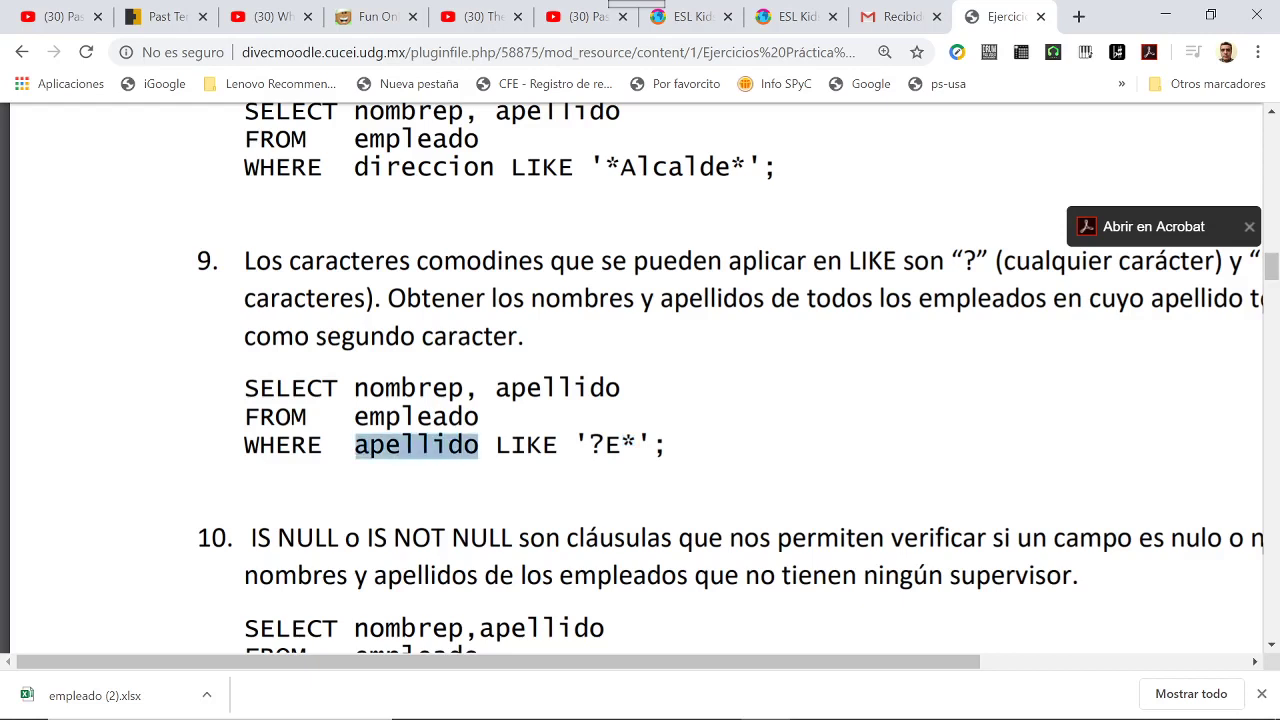
left_click(480, 445)
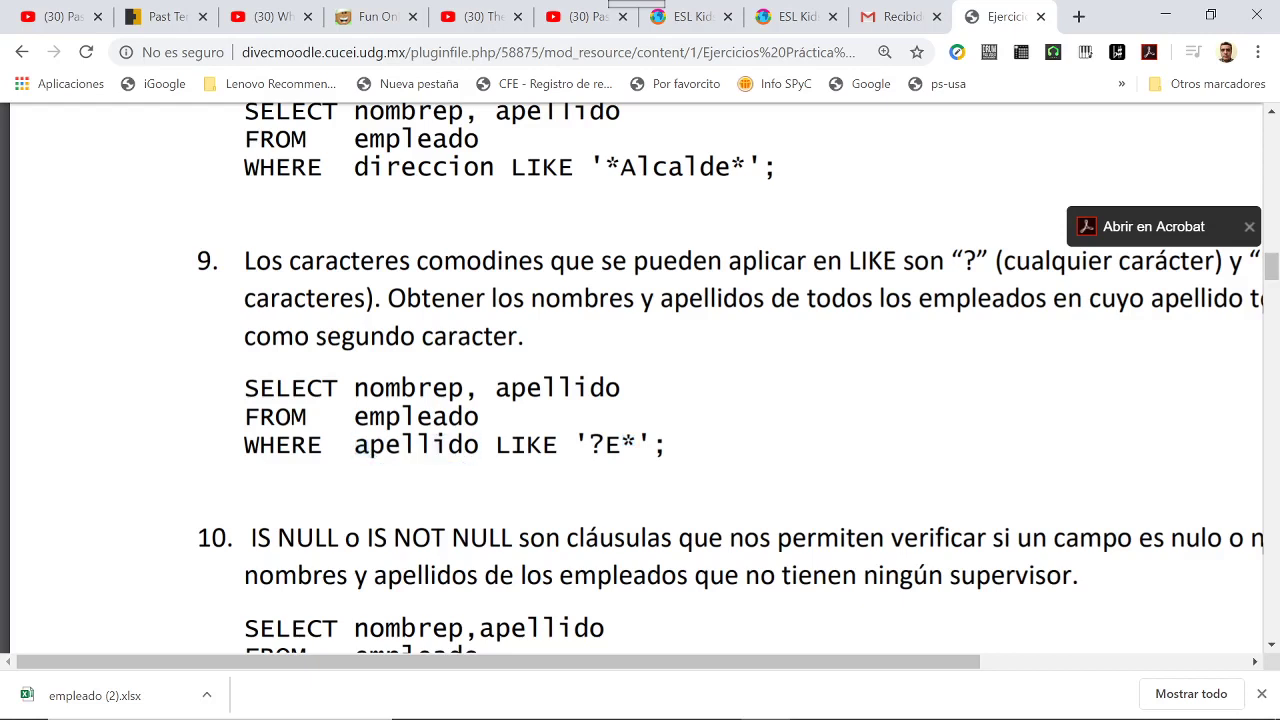
left_click_drag(245, 388, 682, 446)
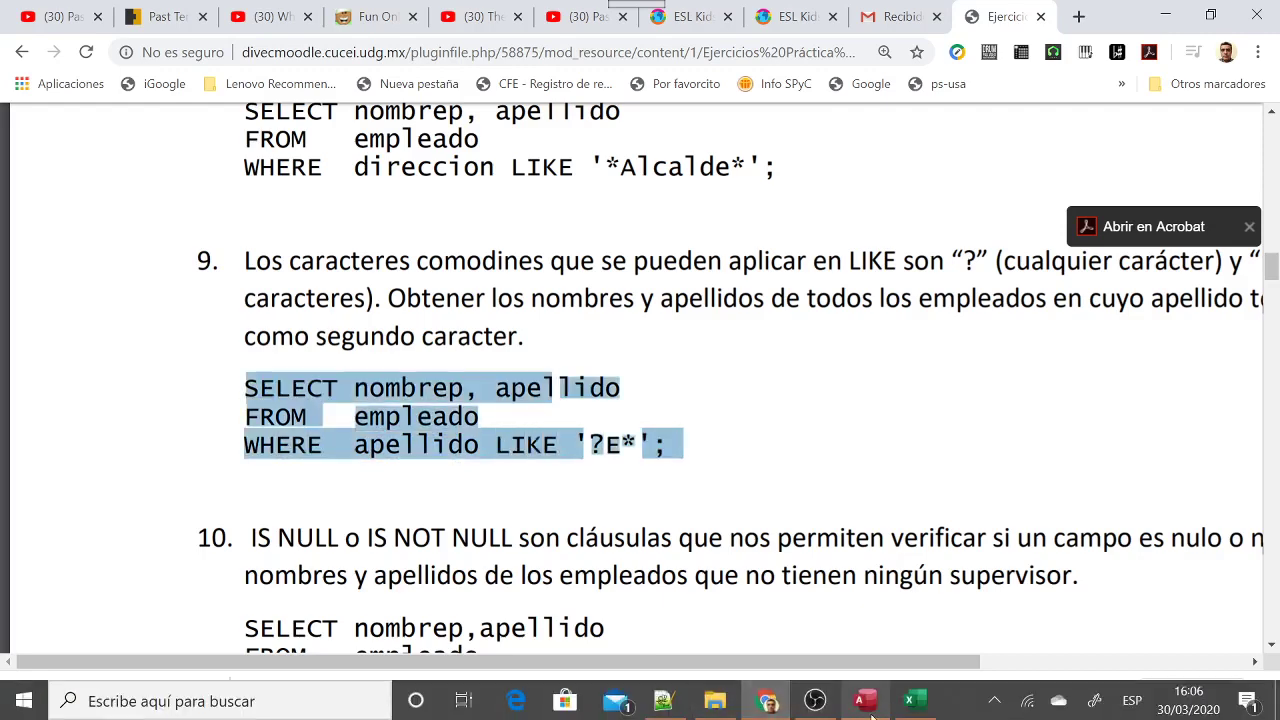
Return to Access, replace the fifth query's SQL with the copied apellido LIKE '?E*' query on empleado and run it
left_click(868, 700)
left_click(28, 118)
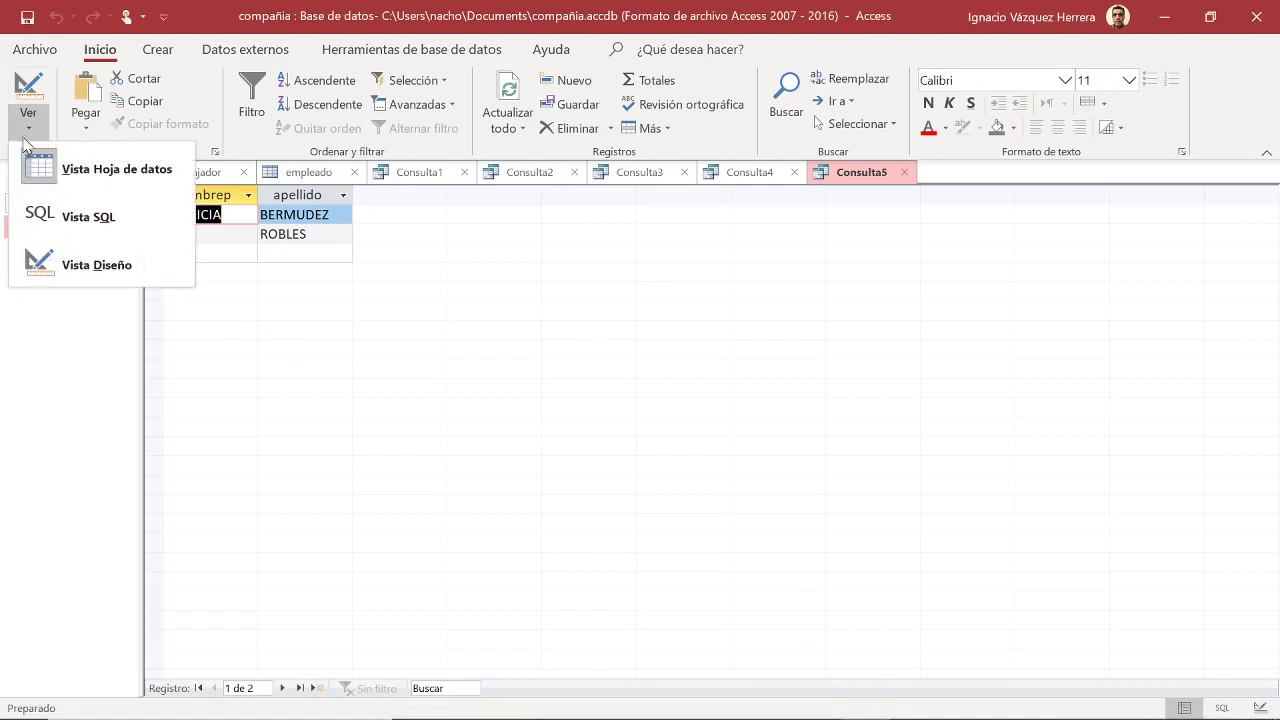
left_click(70, 215)
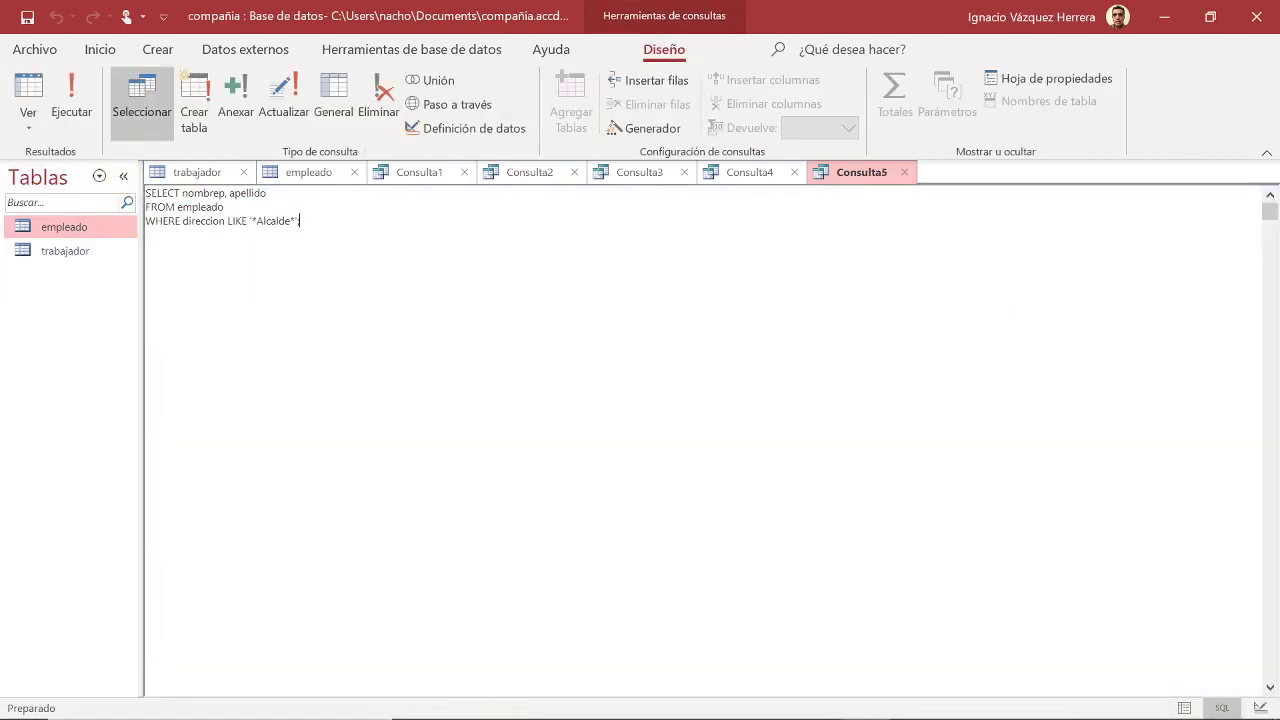
key("ctrl+a")
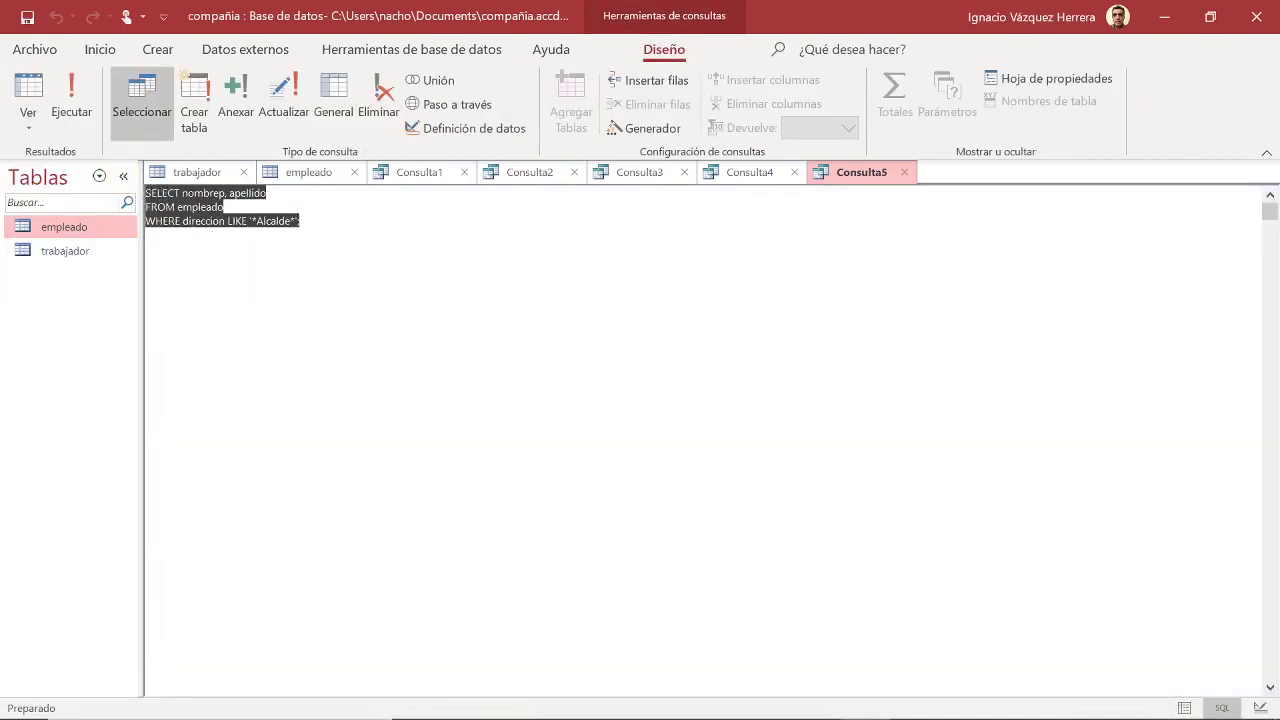
key("ctrl+v")
left_click(72, 104)
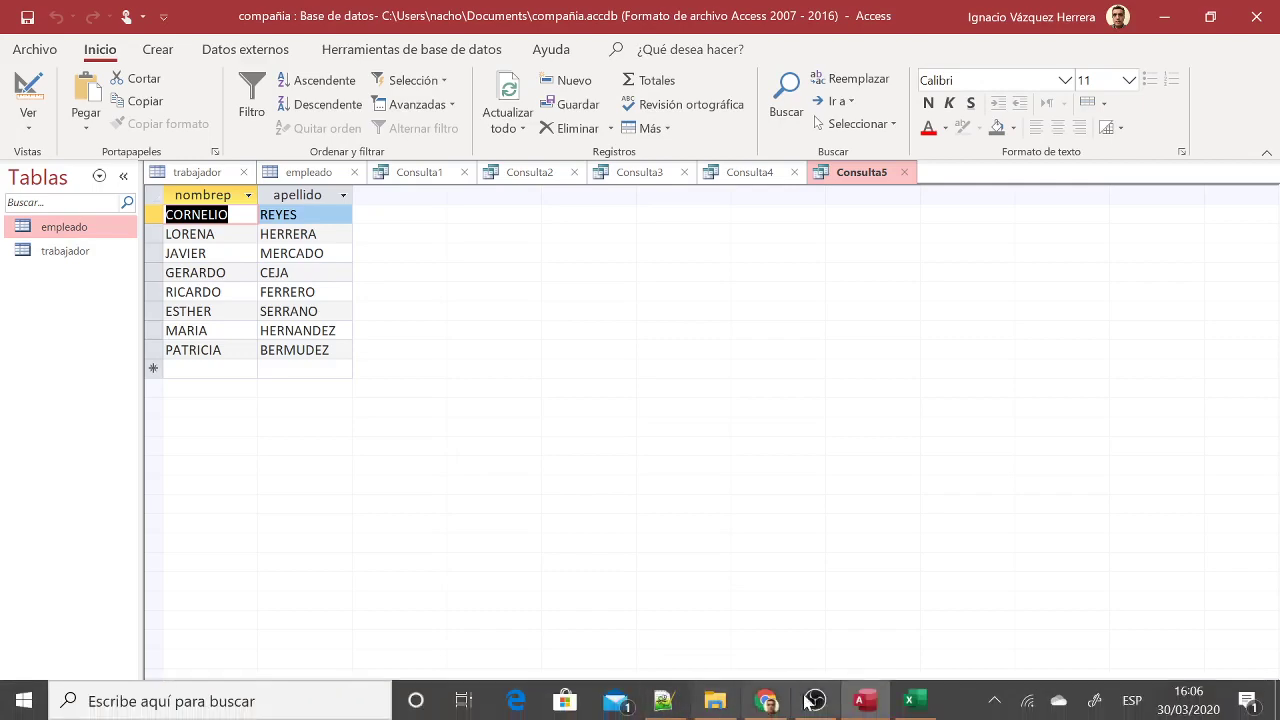
In the Chrome PDF, copy exercise 10's query, SELECT nombrep,apellido FROM empleado WHERE nsssuper IS NULL;, and switch back to Access
left_click(766, 704)
scroll(678, 526, "down", 2)
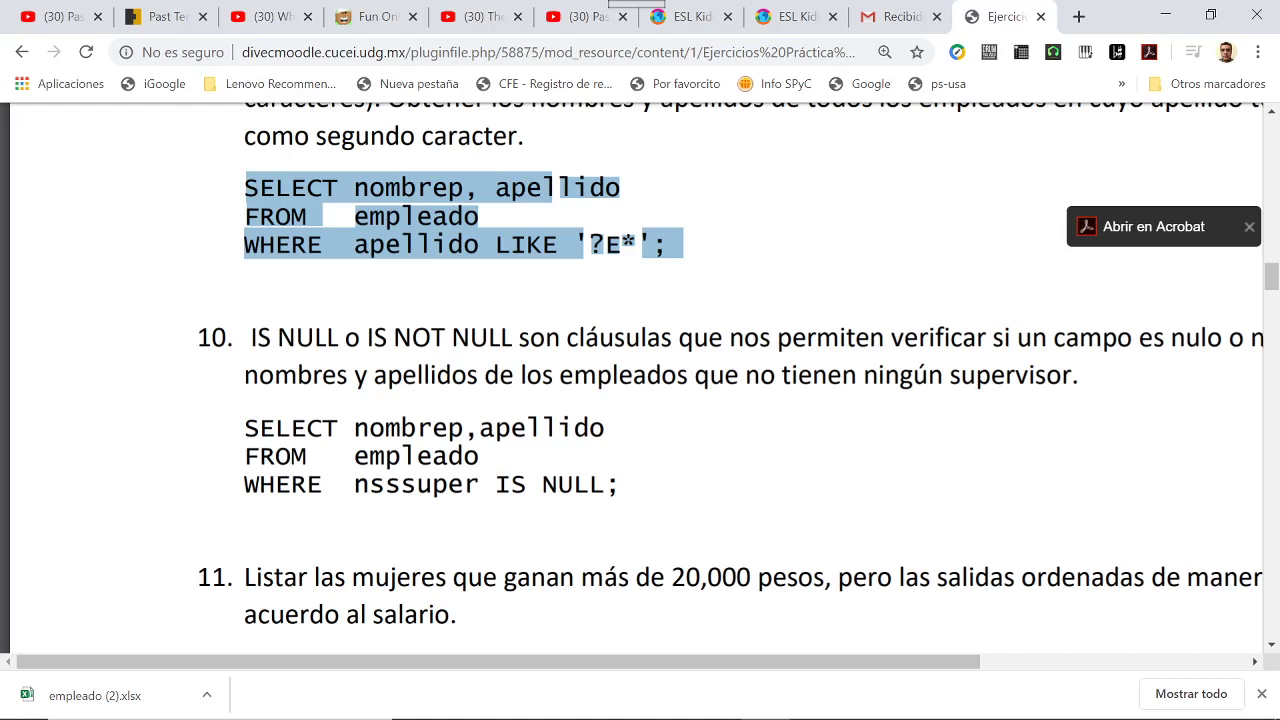
left_click_drag(478, 485, 355, 485)
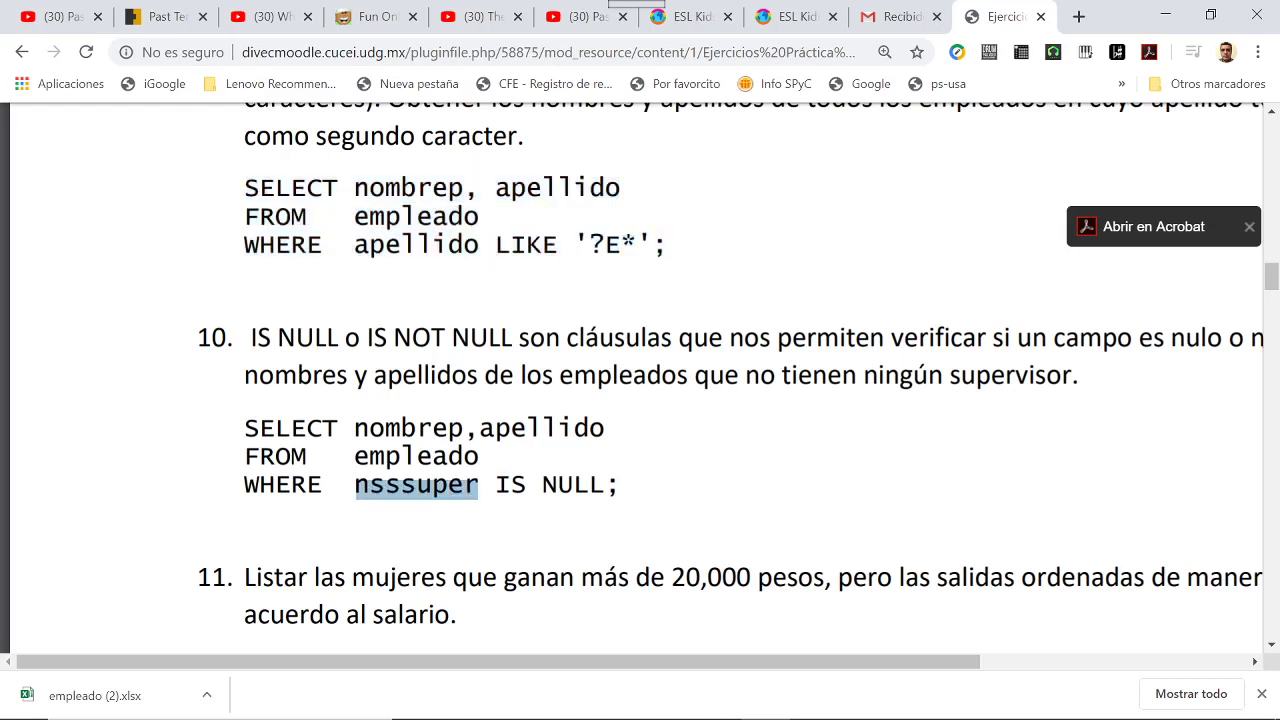
left_click_drag(246, 428, 616, 485)
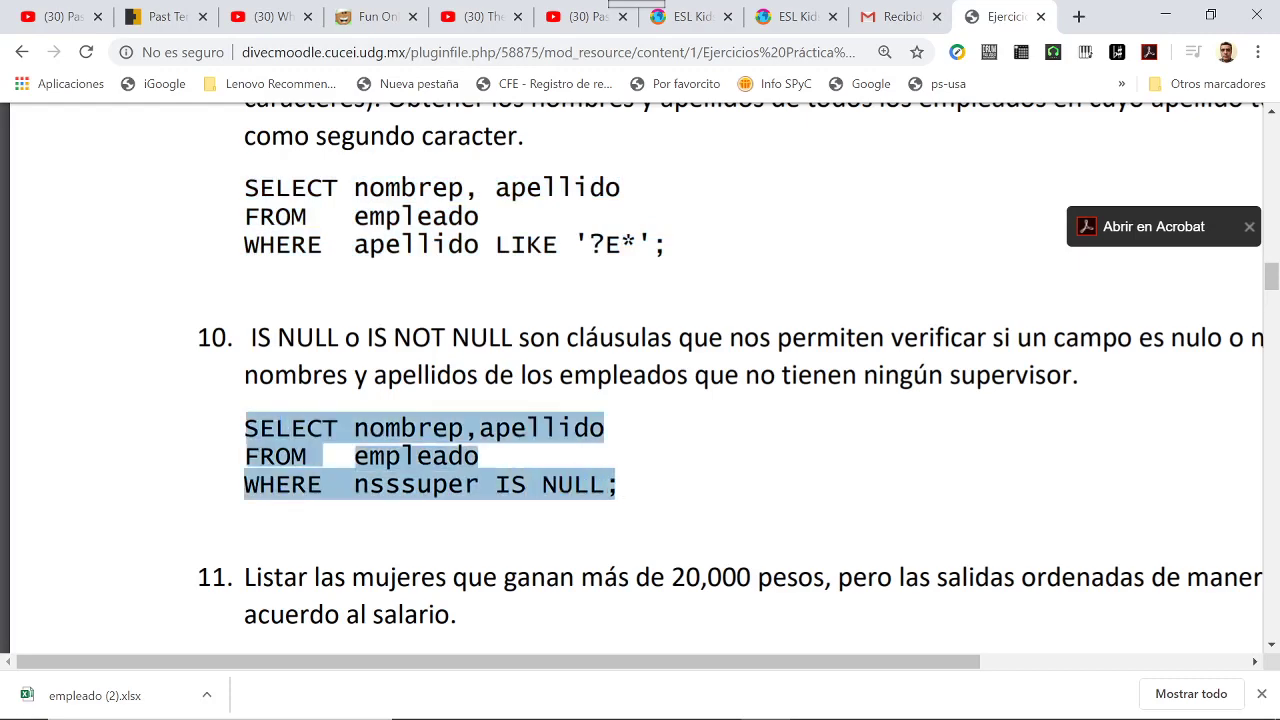
mouse_move(866, 710)
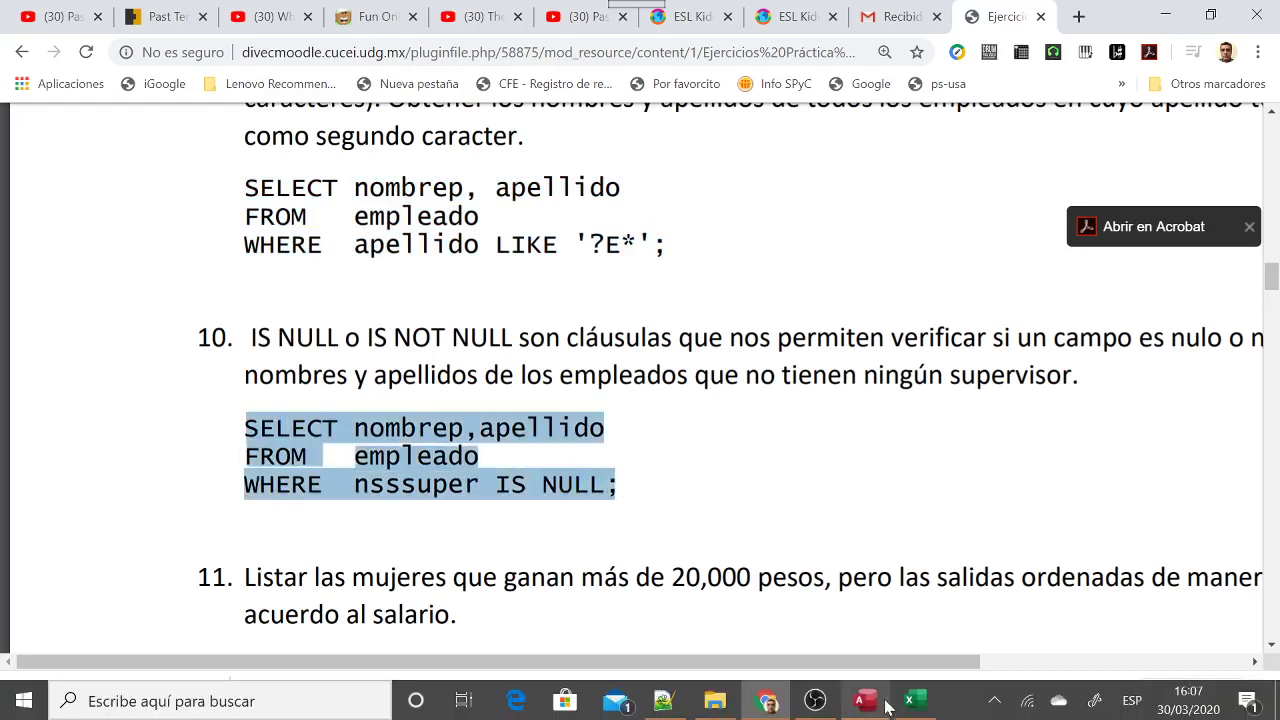
left_click(865, 701)
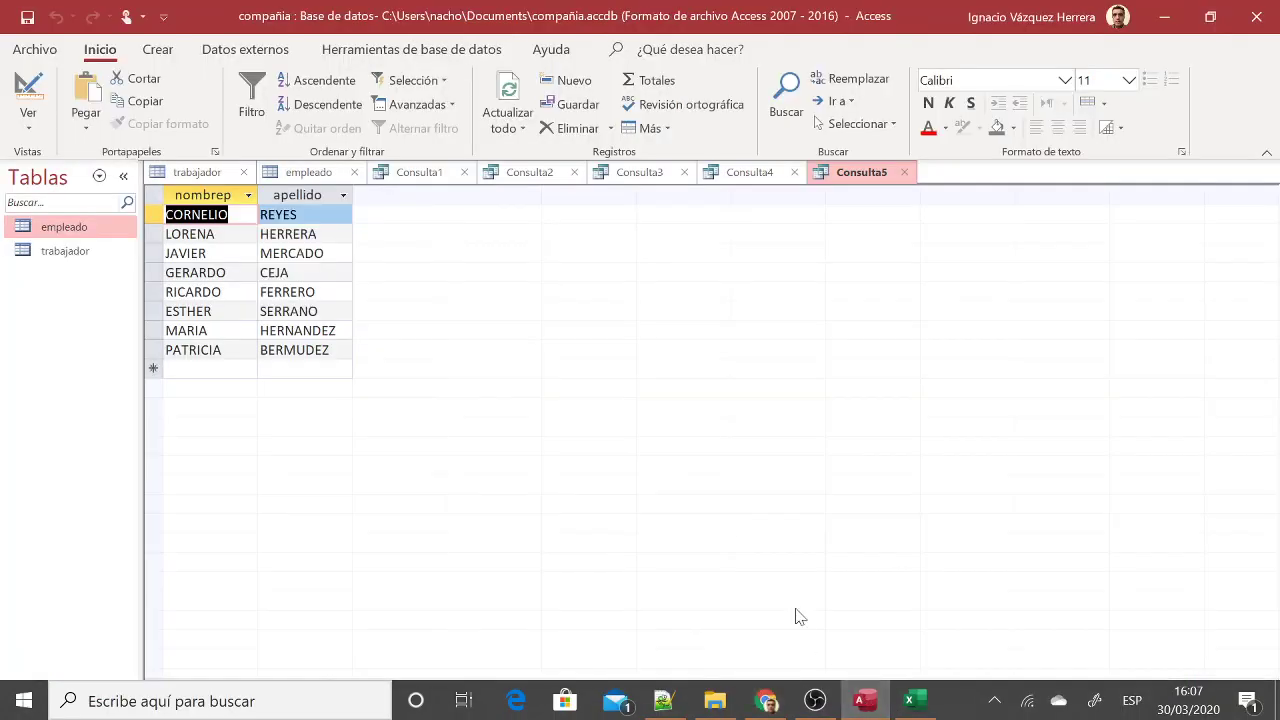
left_click(28, 122)
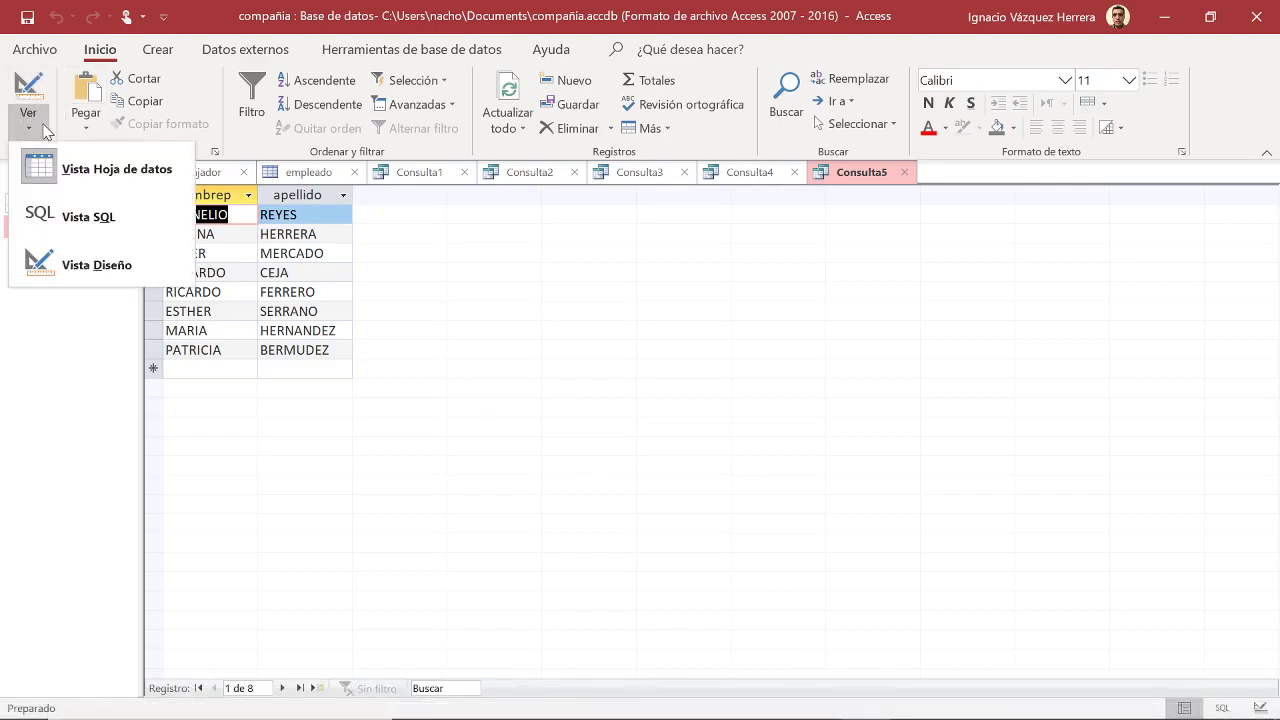
left_click(100, 222)
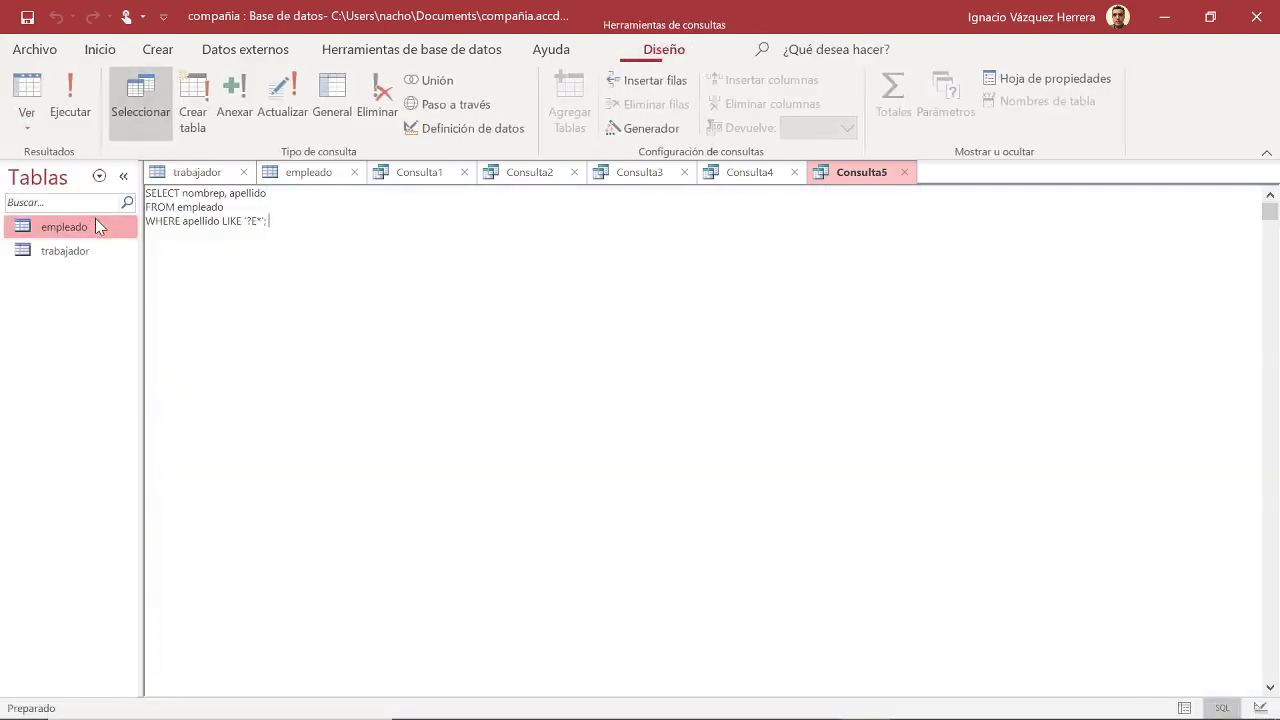
left_click(64, 112)
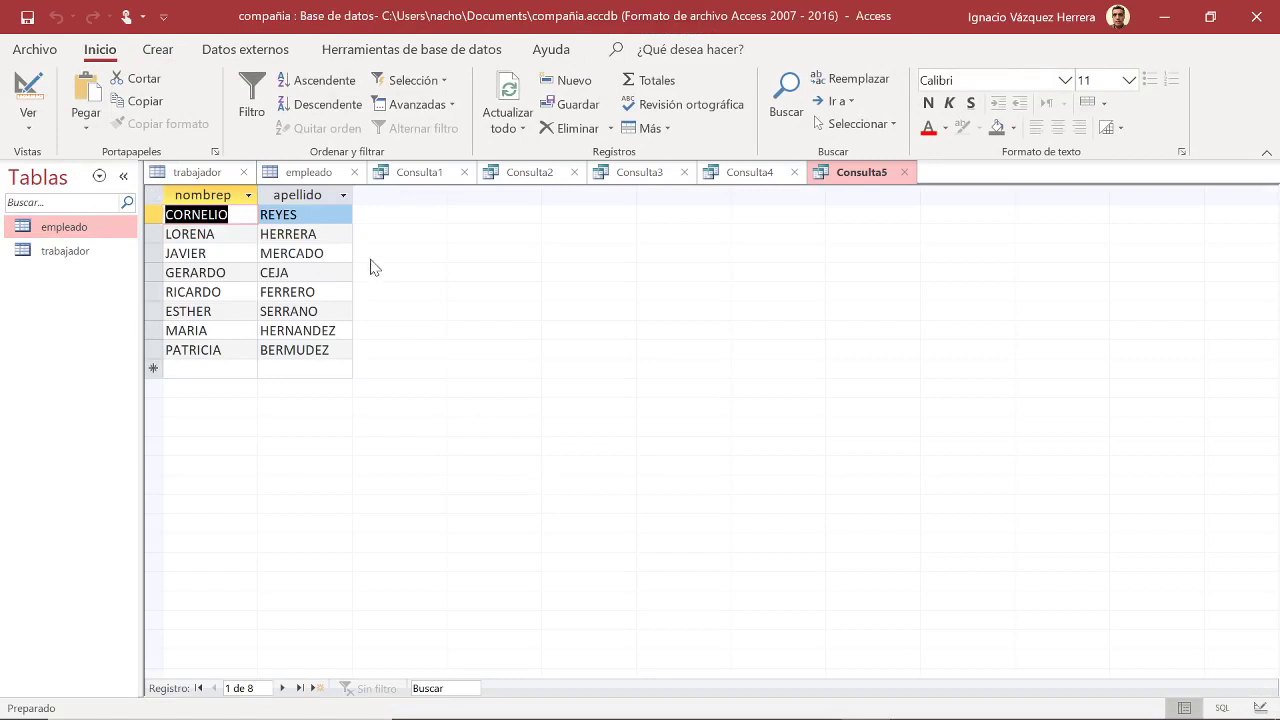
Replace the fifth query's SQL with the copied SELECT nombrep,apellido FROM empleado WHERE nsssuper IS NULL; and run it
left_click(40, 120)
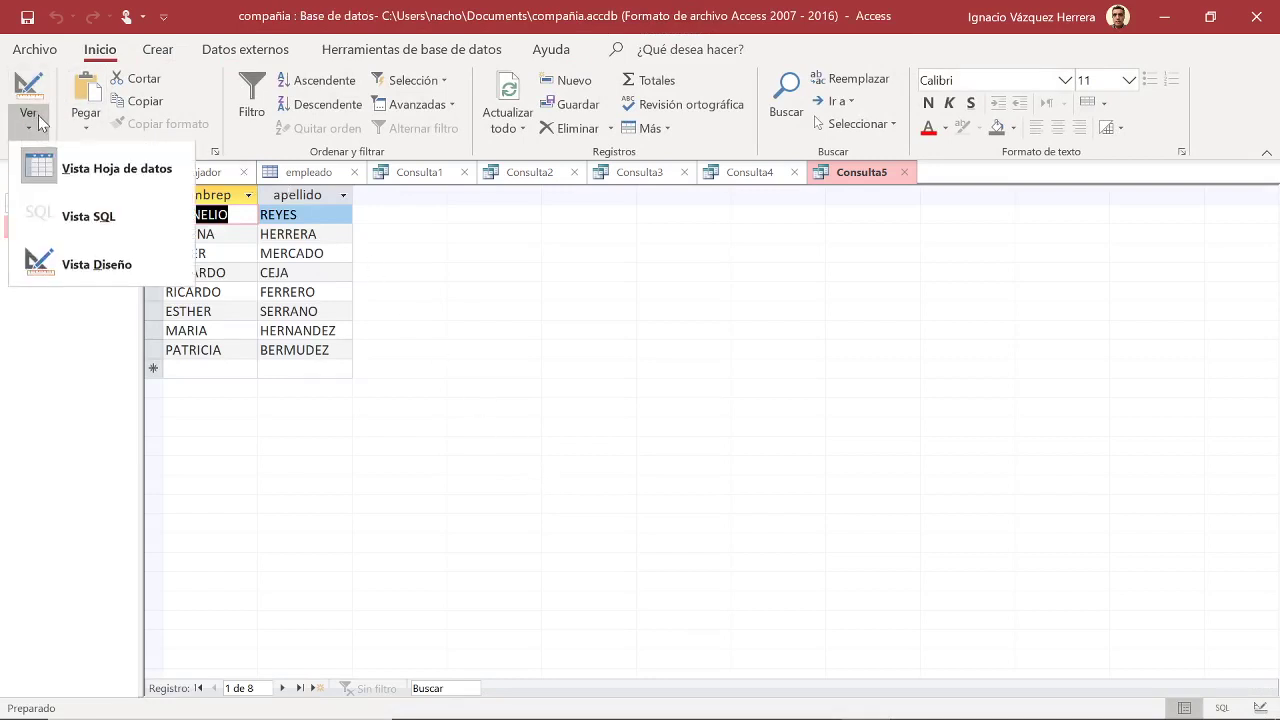
left_click(124, 237)
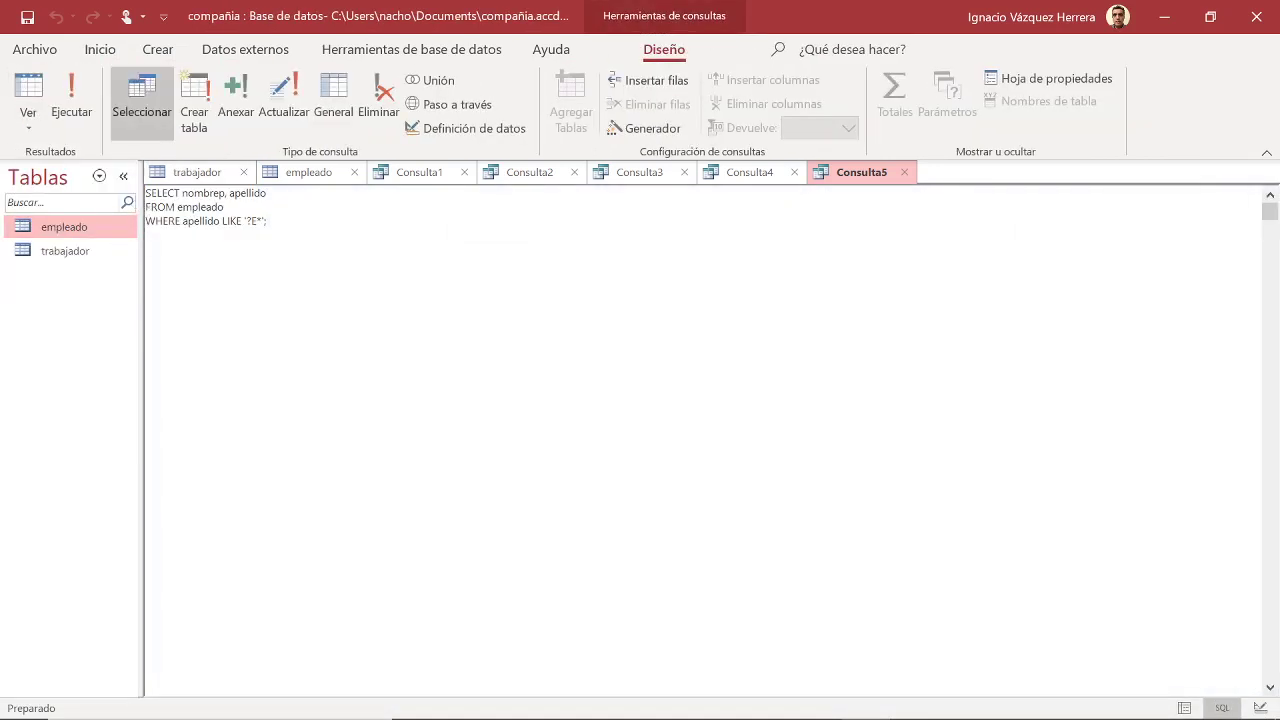
left_click_drag(146, 193, 268, 221)
key("ctrl+v")
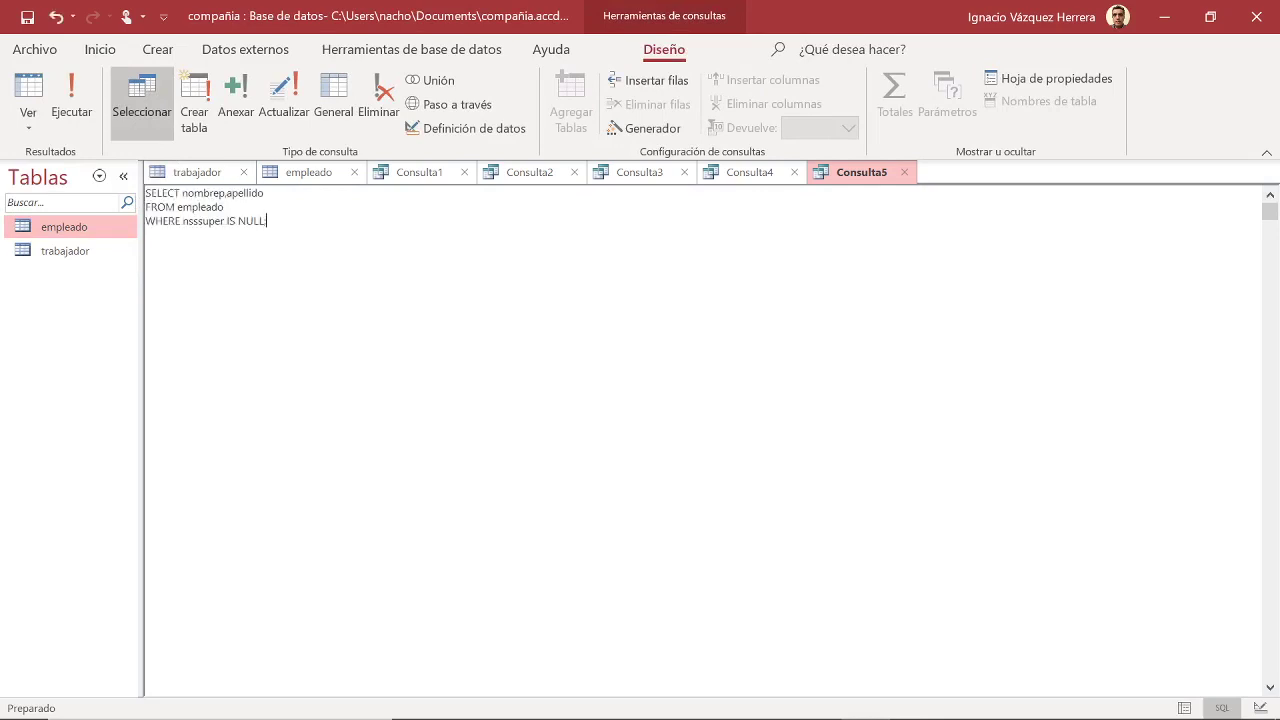
left_click(68, 105)
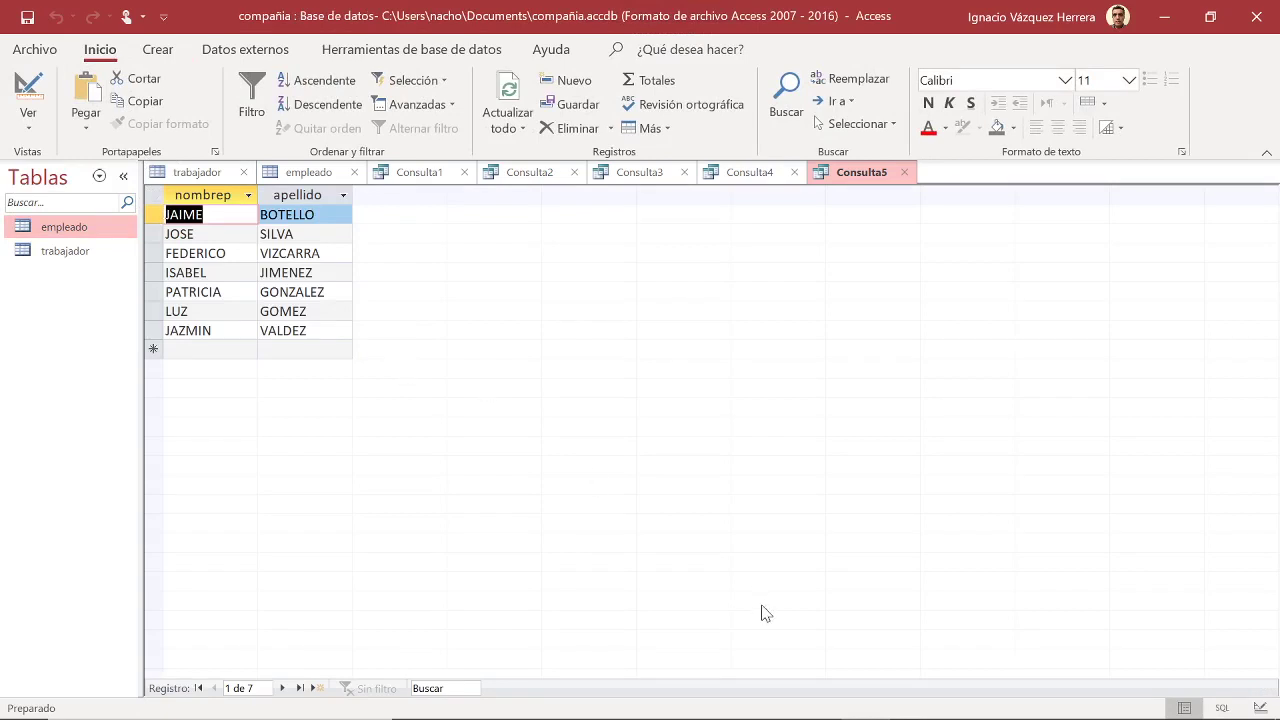
In the Chrome PDF, copy exercise 11's query on women earning over 20000, ordered by salario ASC, and return to Access
mouse_move(738, 716)
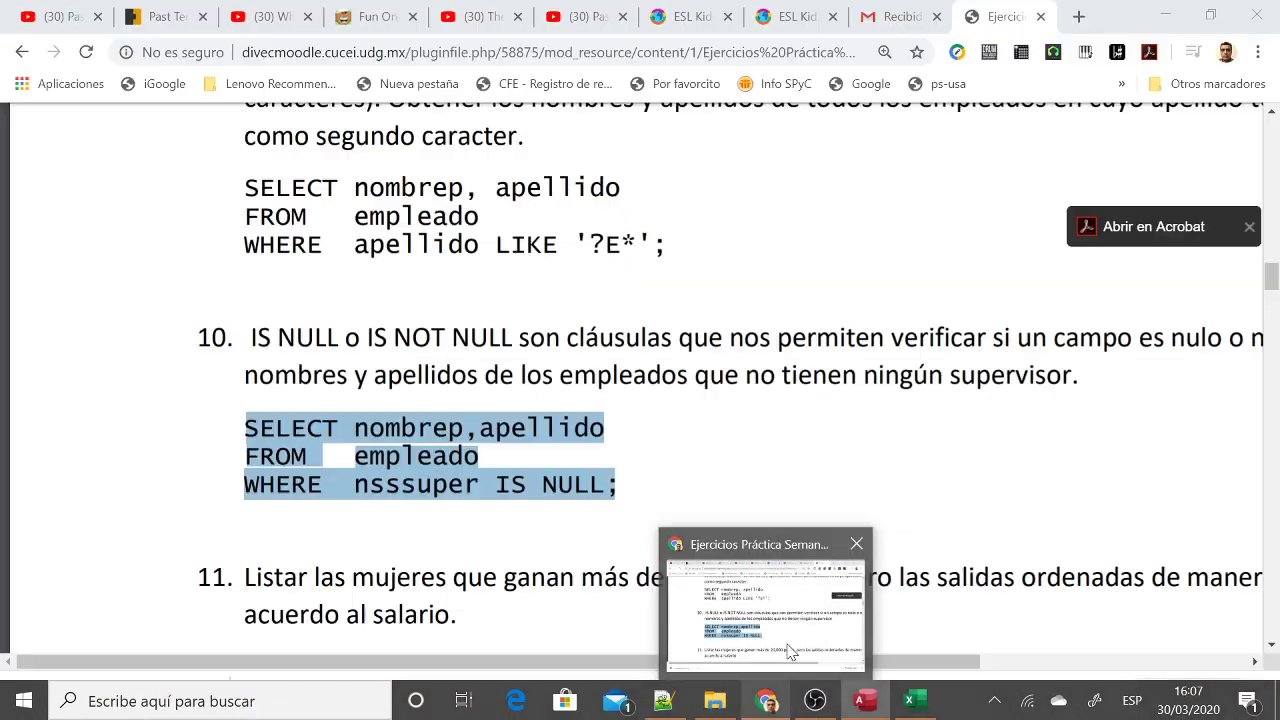
left_click(789, 652)
scroll(800, 509, "down", 2)
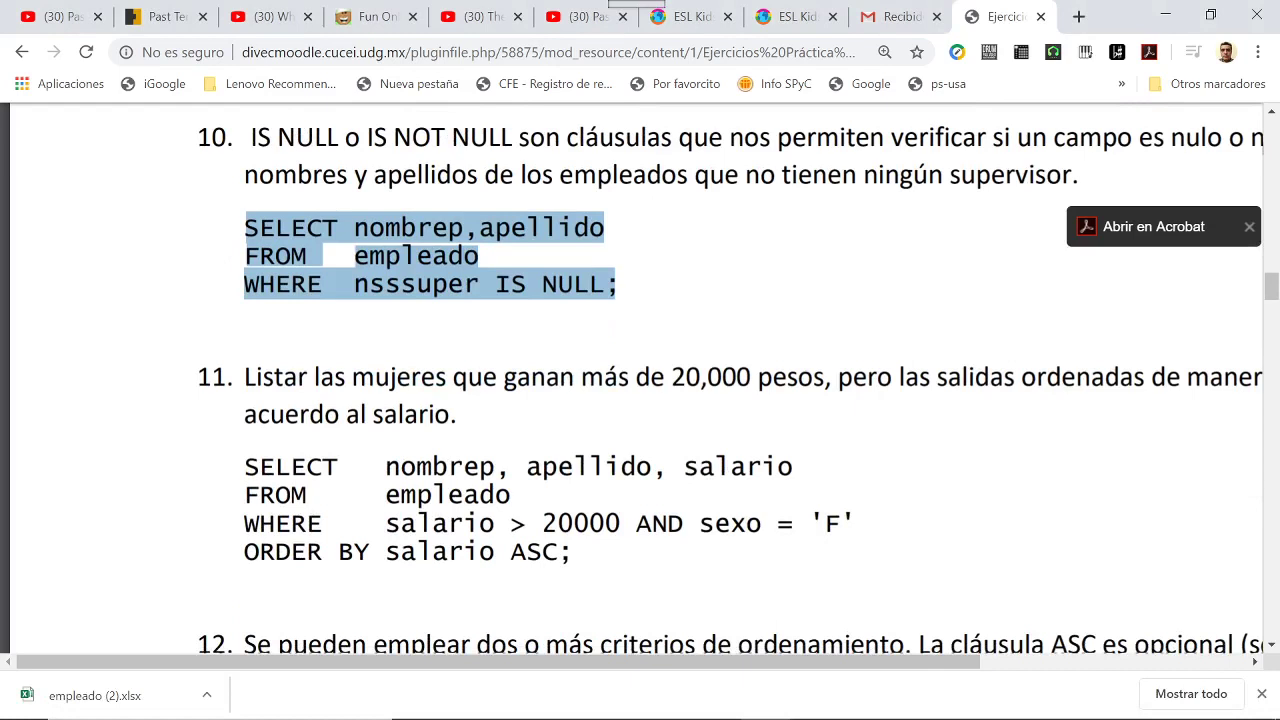
left_click_drag(244, 552, 370, 552)
left_click_drag(494, 552, 558, 552)
left_click(558, 552)
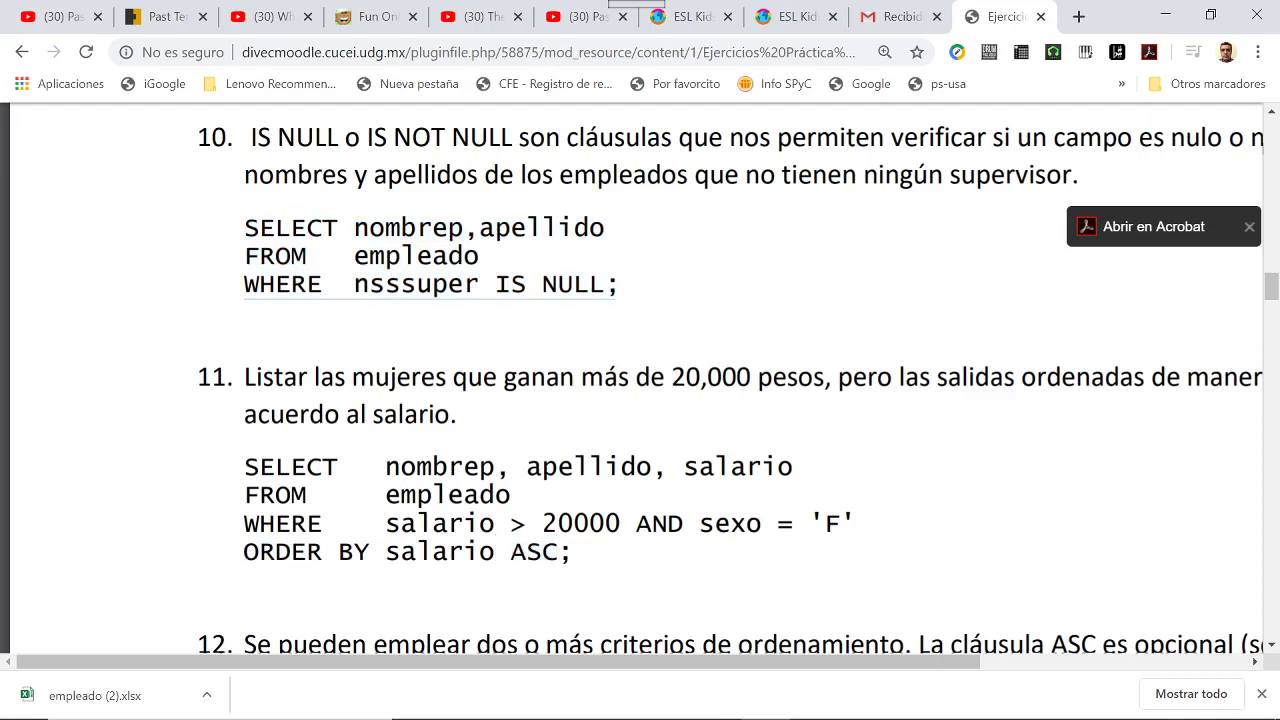
double_click(534, 552)
left_click_drag(308, 466, 570, 552)
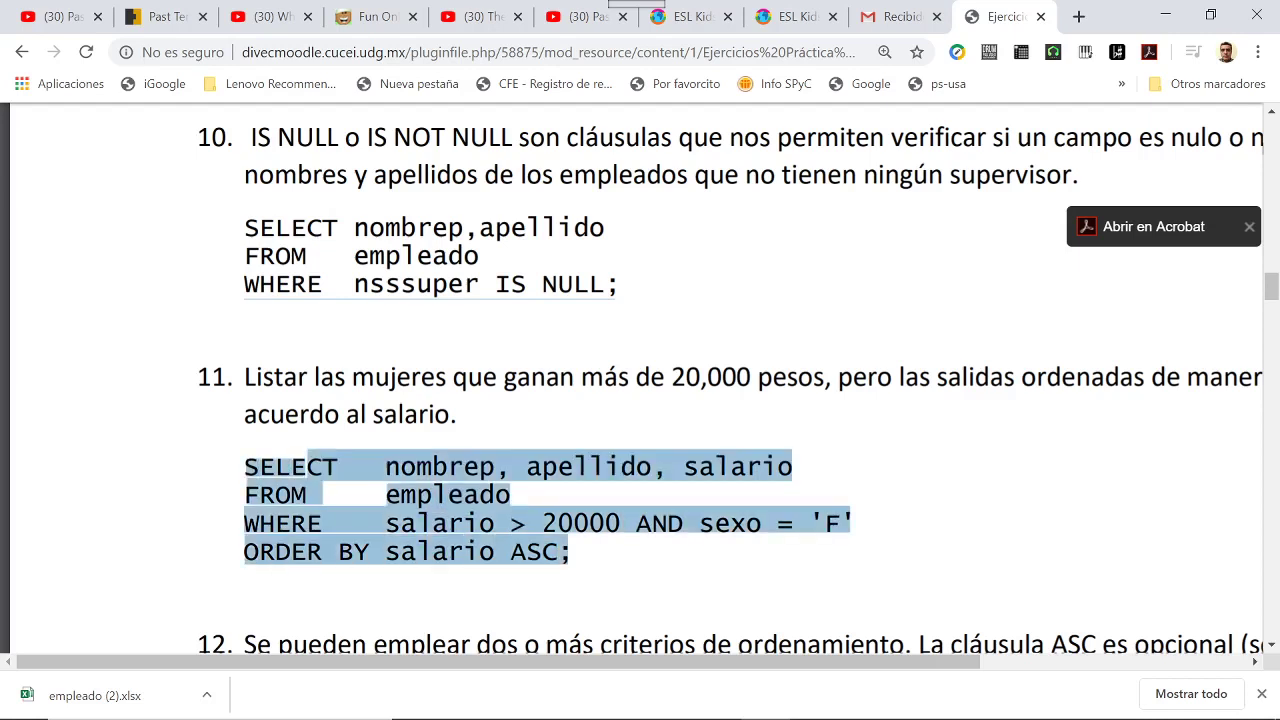
left_click(868, 703)
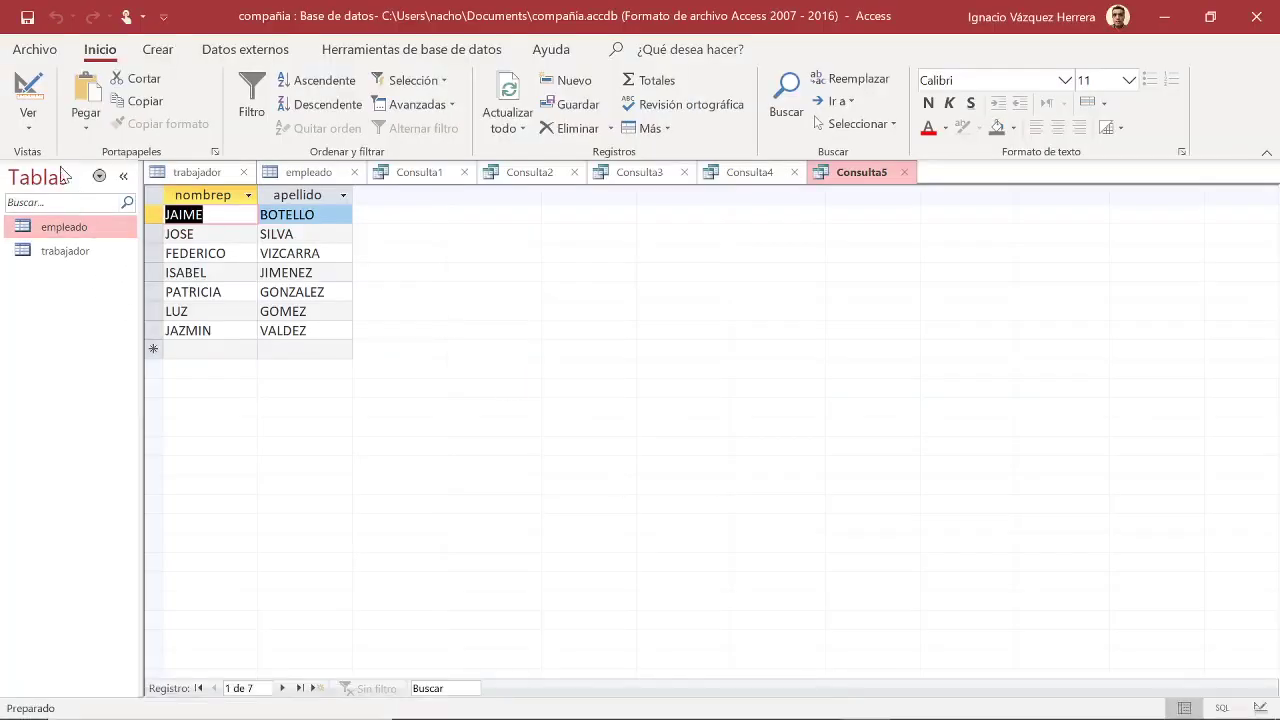
Replace the fifth query's SQL with the copied query on women with salario > 20000, ordered by salario ASC, and run it
left_click(28, 122)
left_click(98, 214)
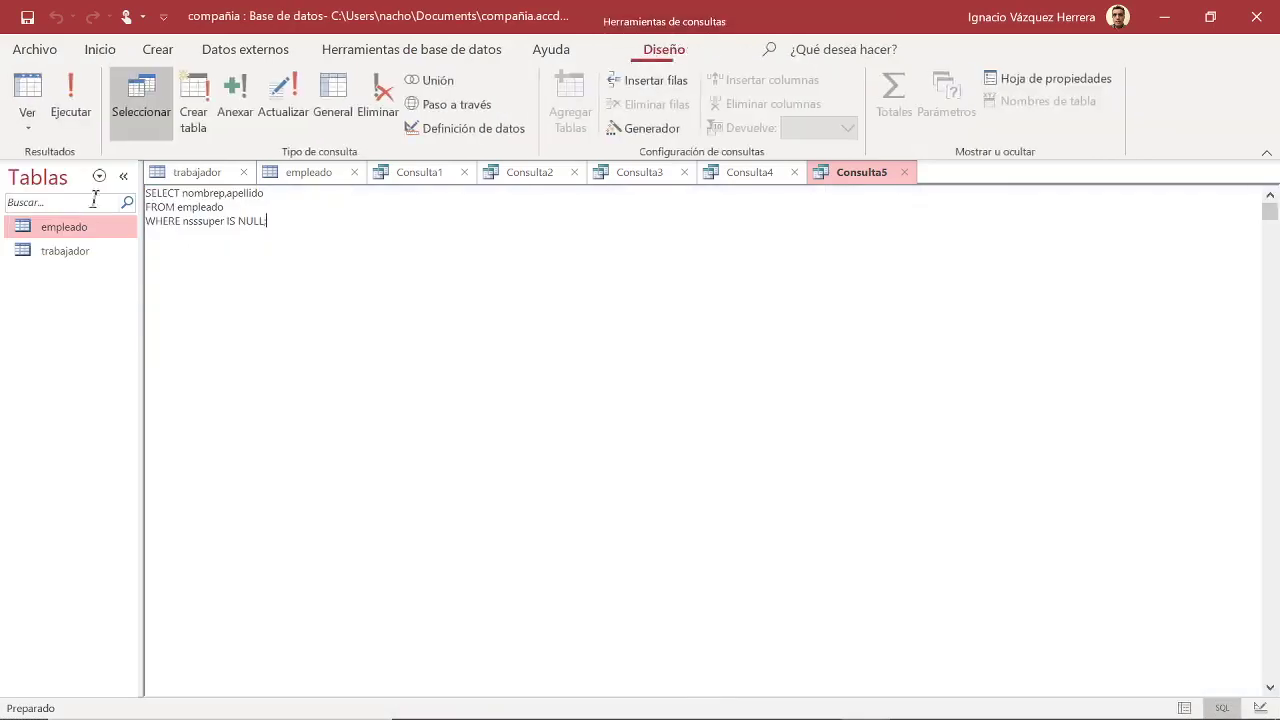
left_click_drag(145, 193, 266, 221)
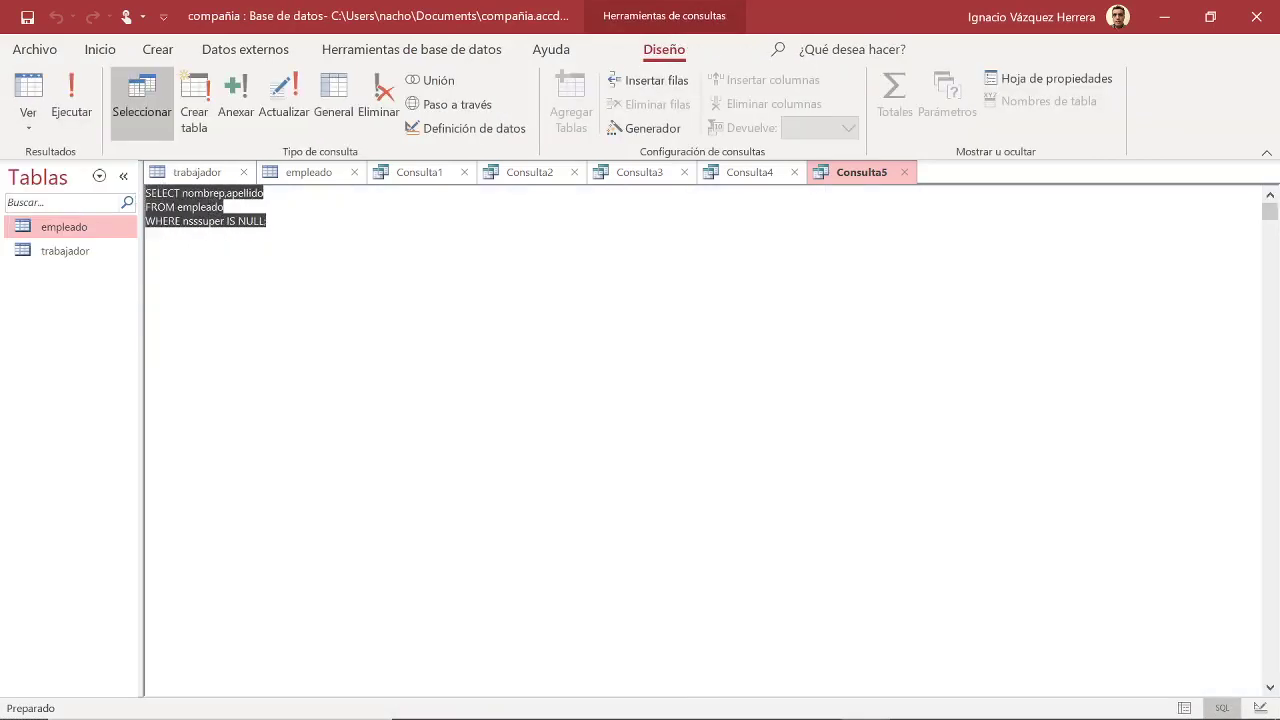
type("SELECT nombrep, apellido, salario FROM empleado WHERE salario > 20000 AND sexo = 'F' ORDER BY salario ASC;")
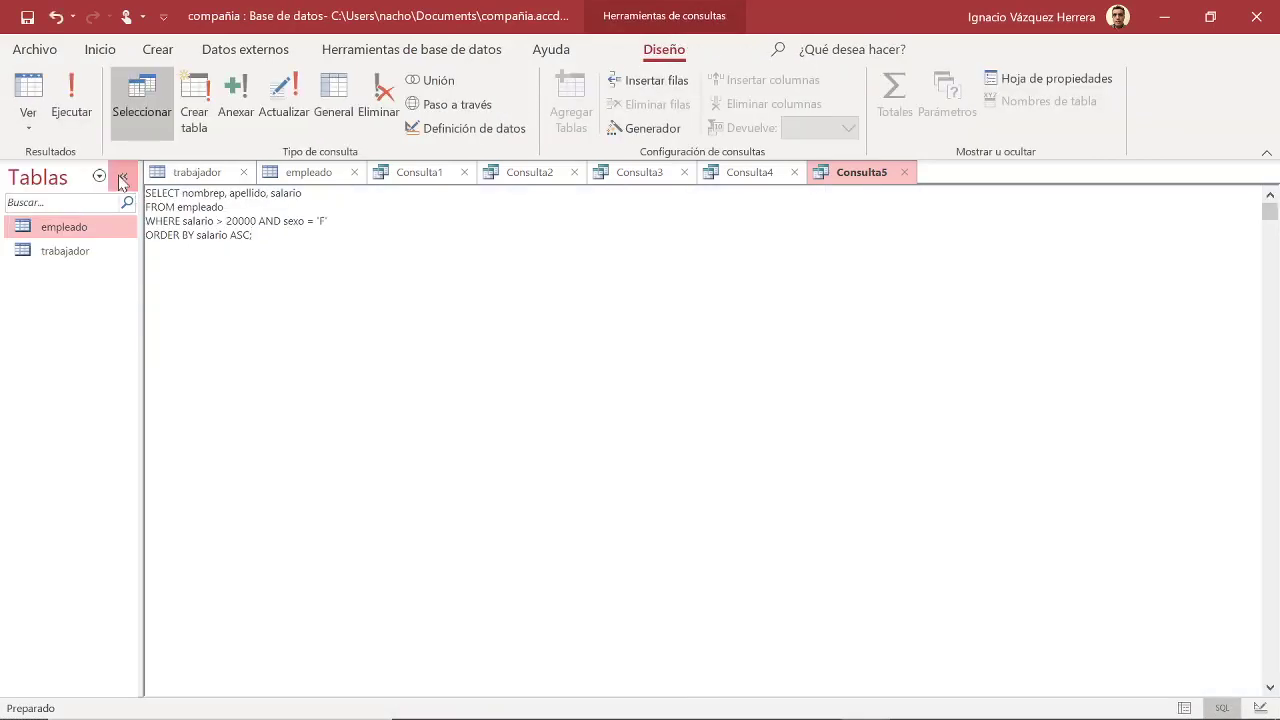
left_click(72, 112)
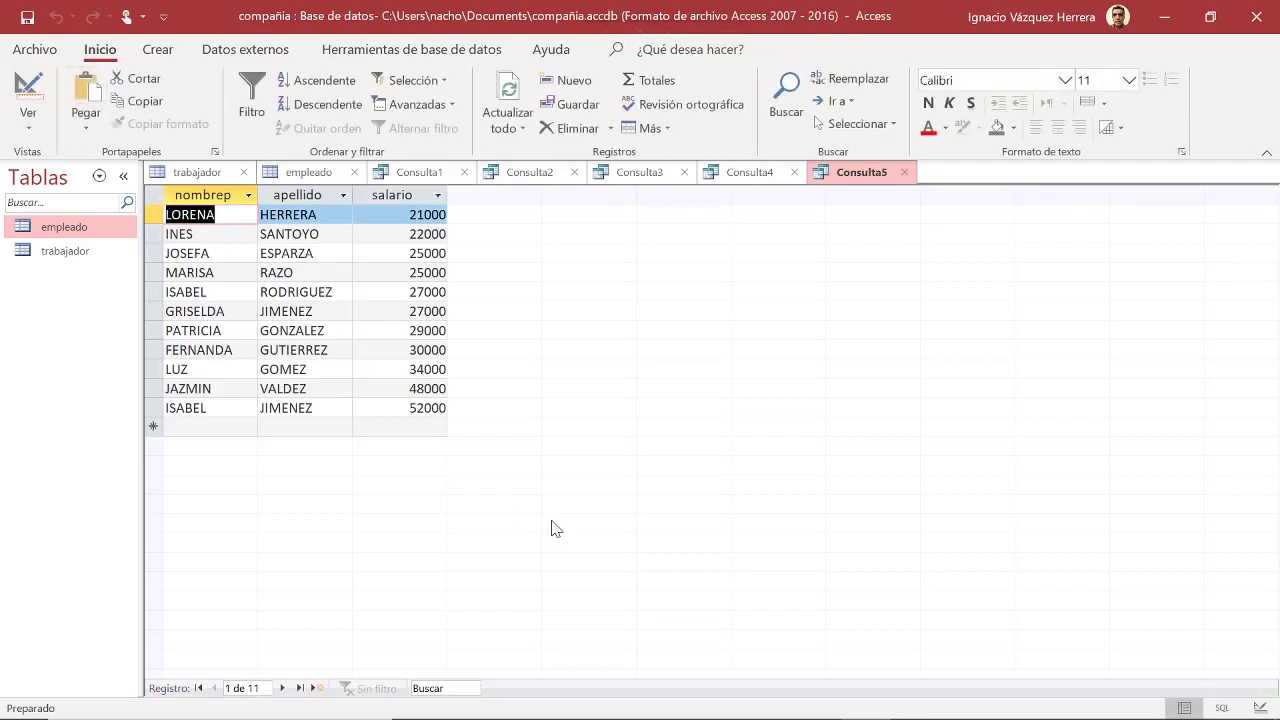
In the Chrome PDF, copy exercise 12's query, ordered by salario ASC, apellido DESC, and return to Access
mouse_move(951, 710)
mouse_move(910, 700)
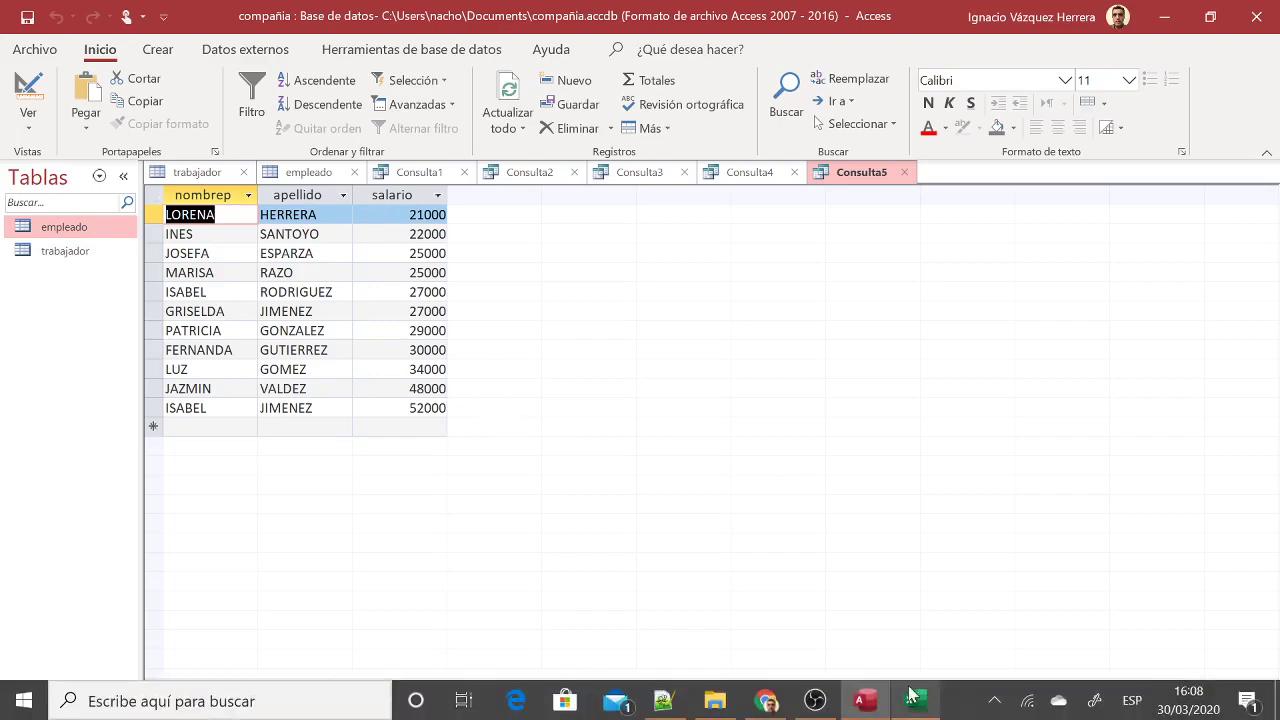
left_click(768, 700)
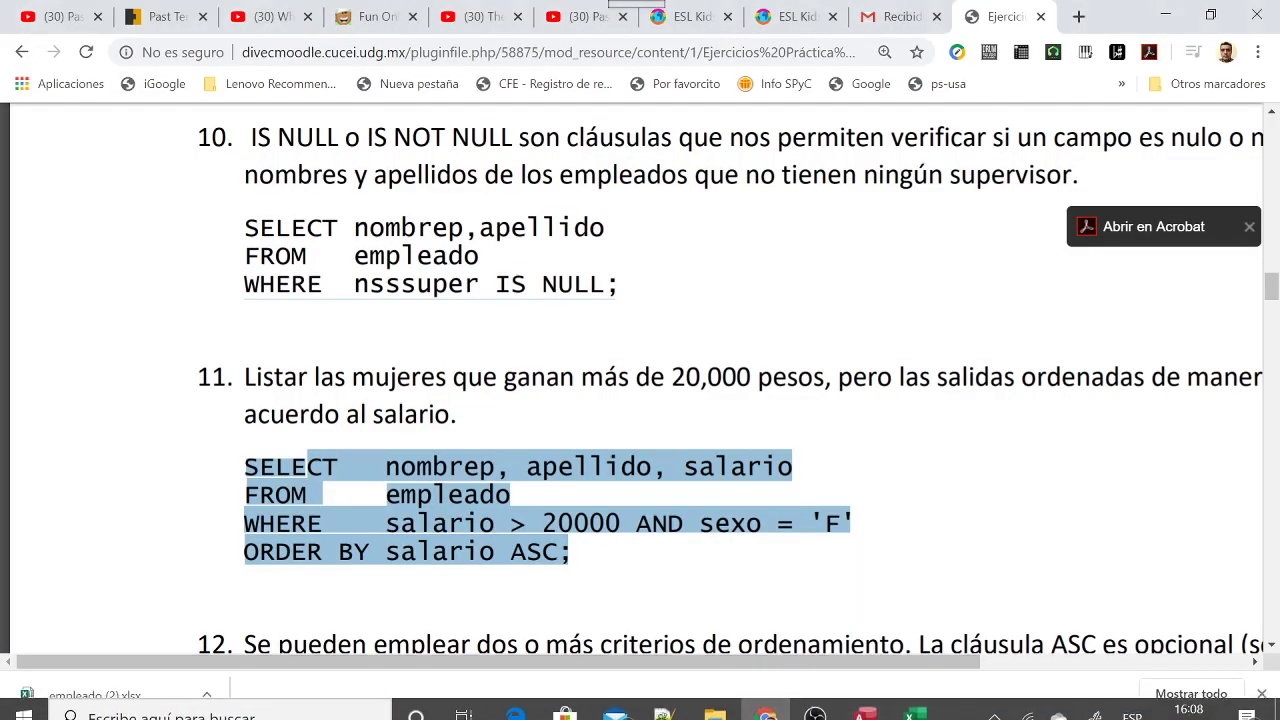
scroll(640, 380, "down", 3)
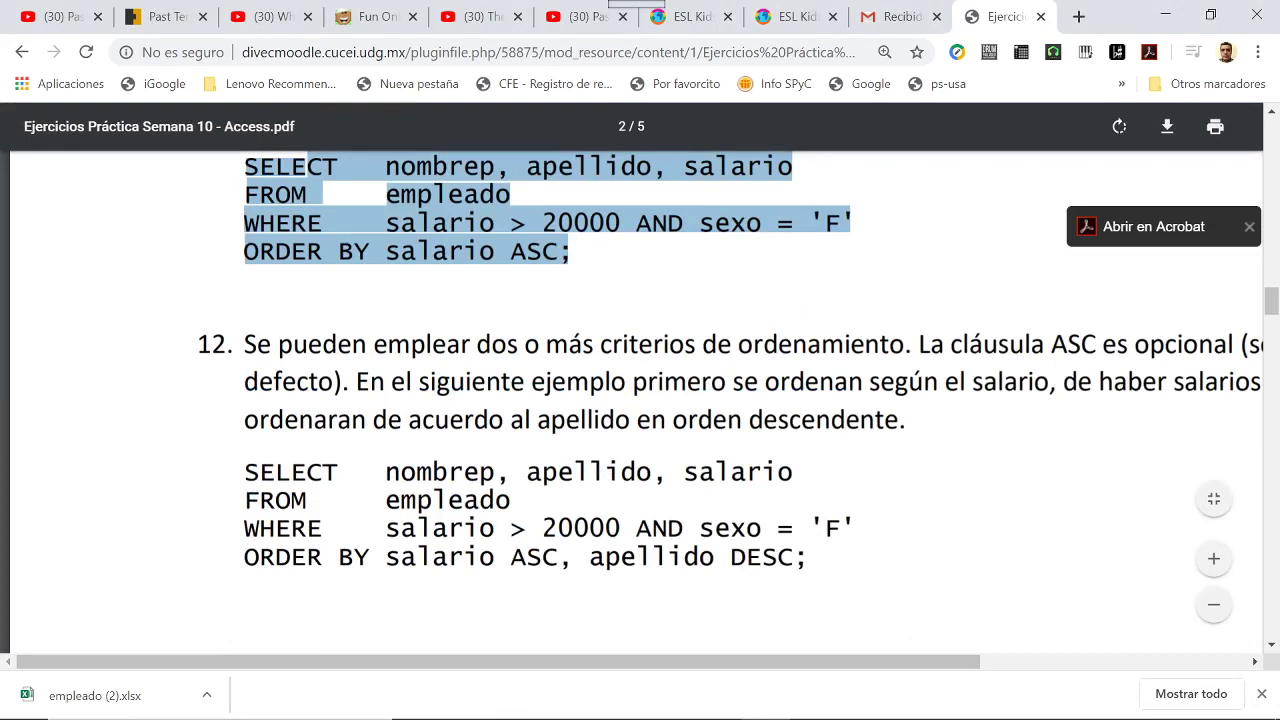
scroll(503, 458, "down", 2)
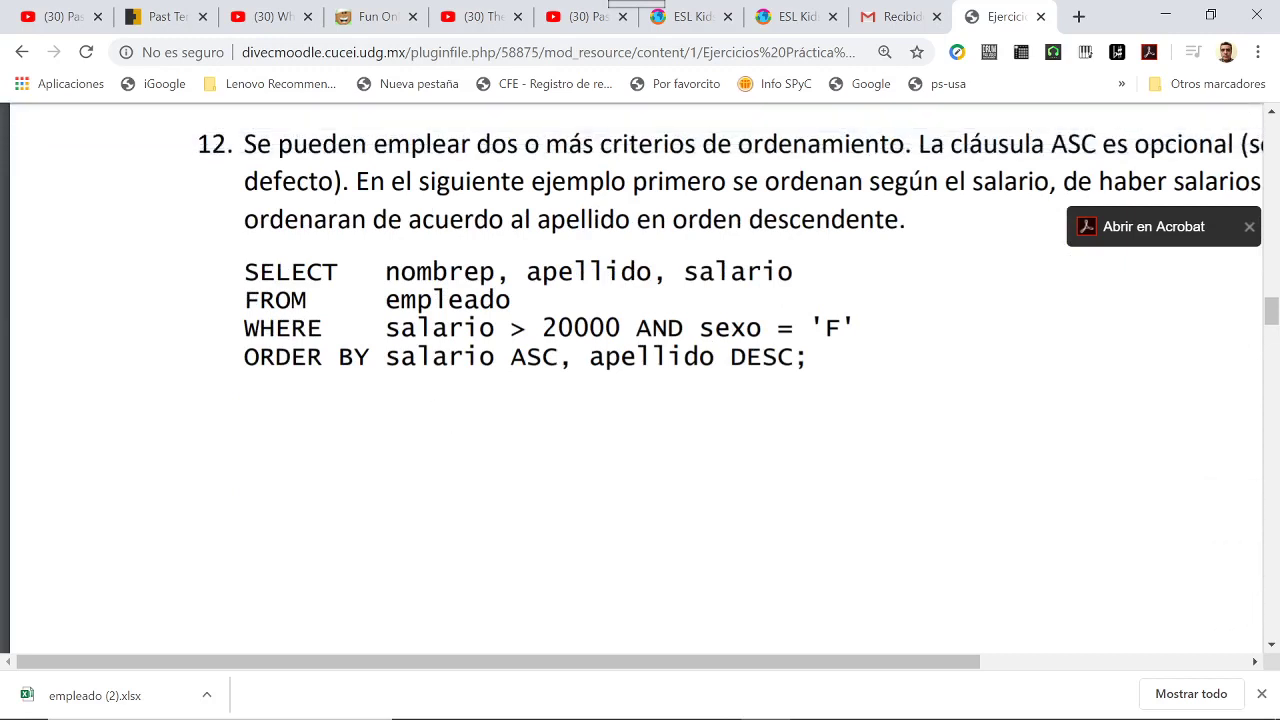
left_click_drag(386, 357, 792, 357)
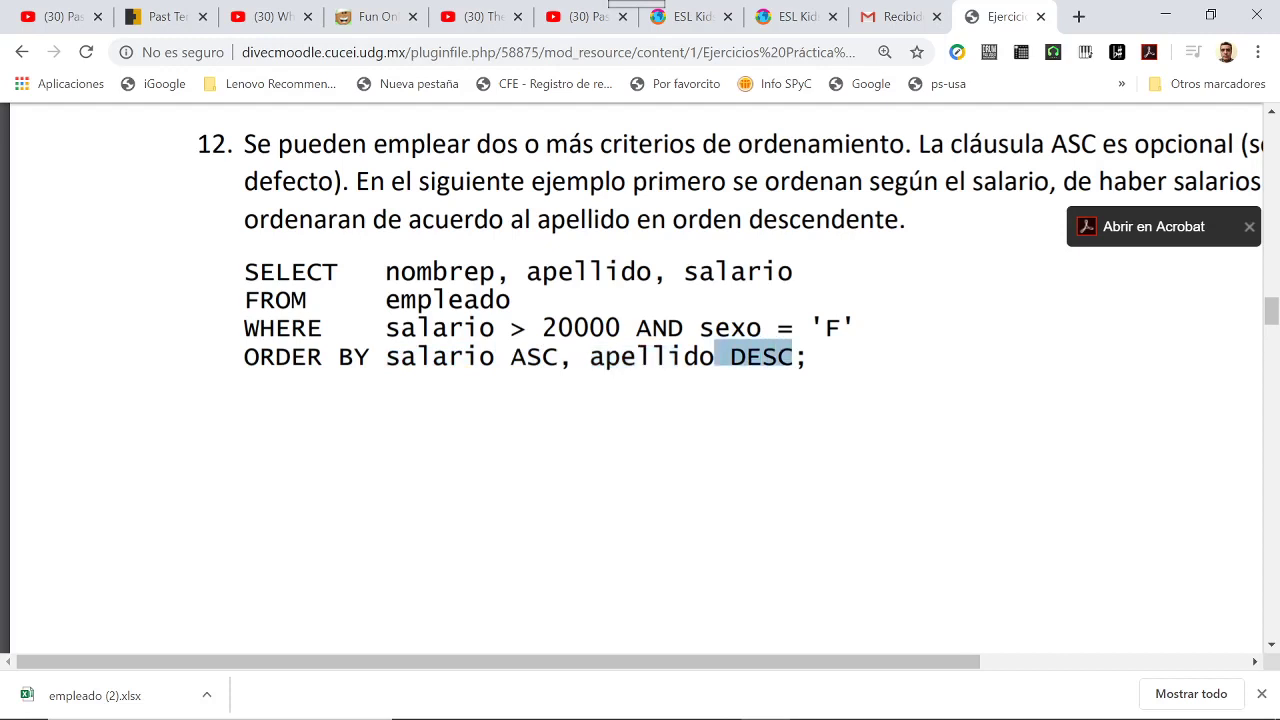
left_click_drag(557, 357, 386, 357)
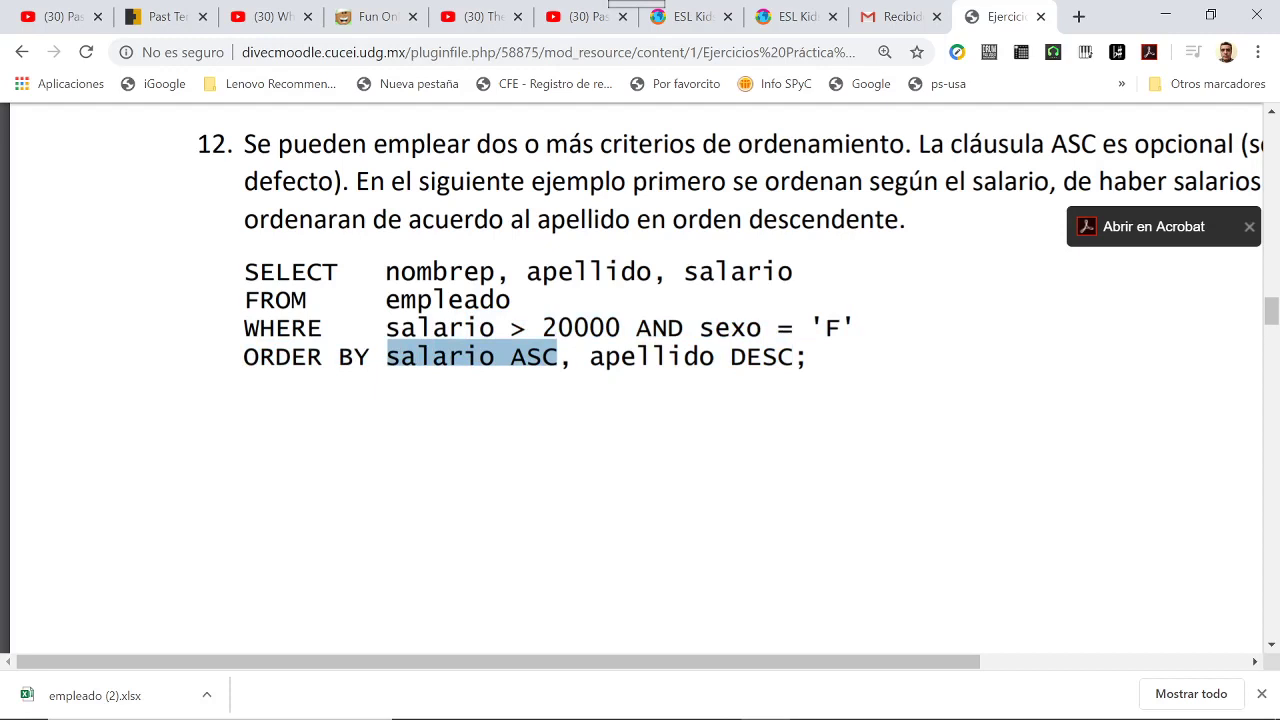
left_click(657, 356)
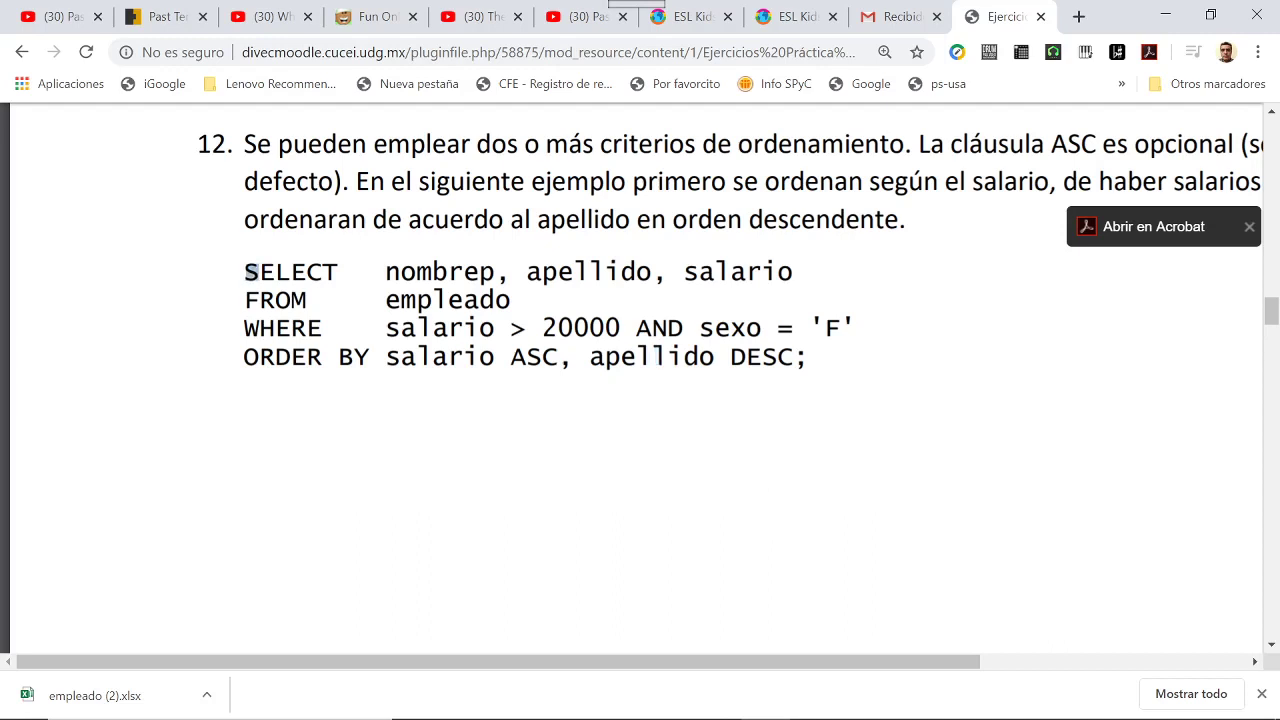
left_click_drag(250, 272, 806, 358)
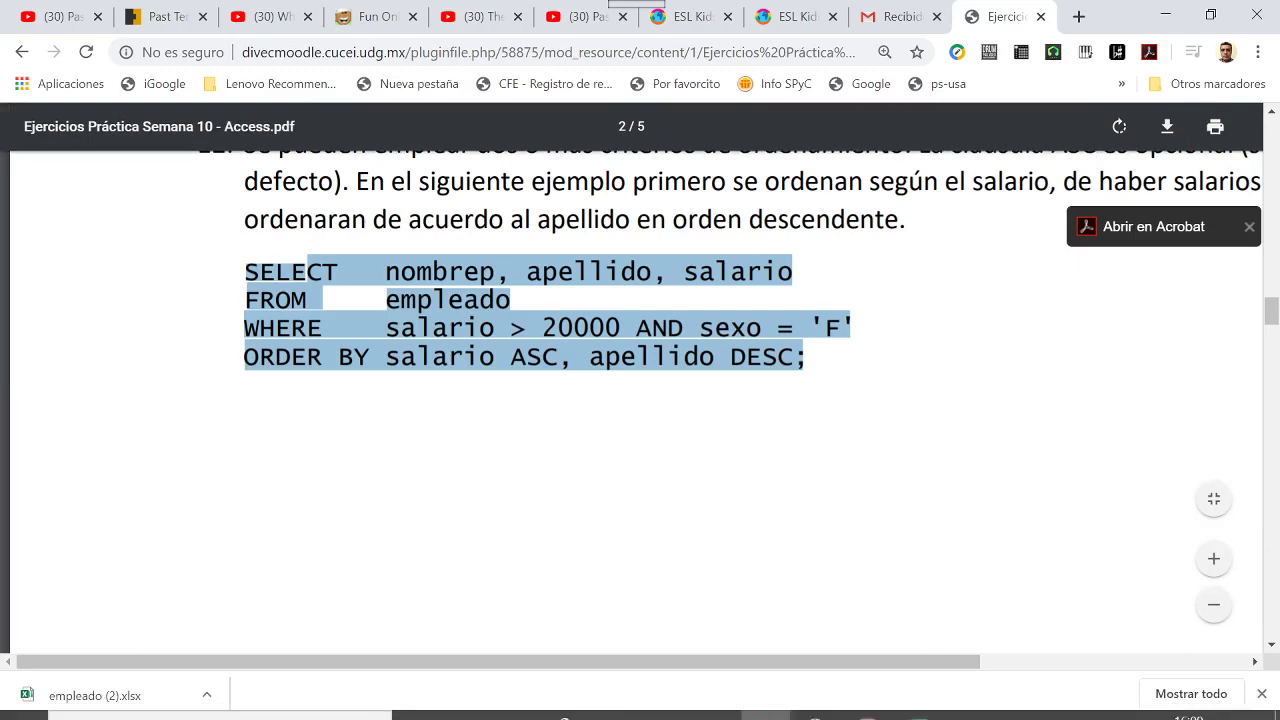
left_click(866, 701)
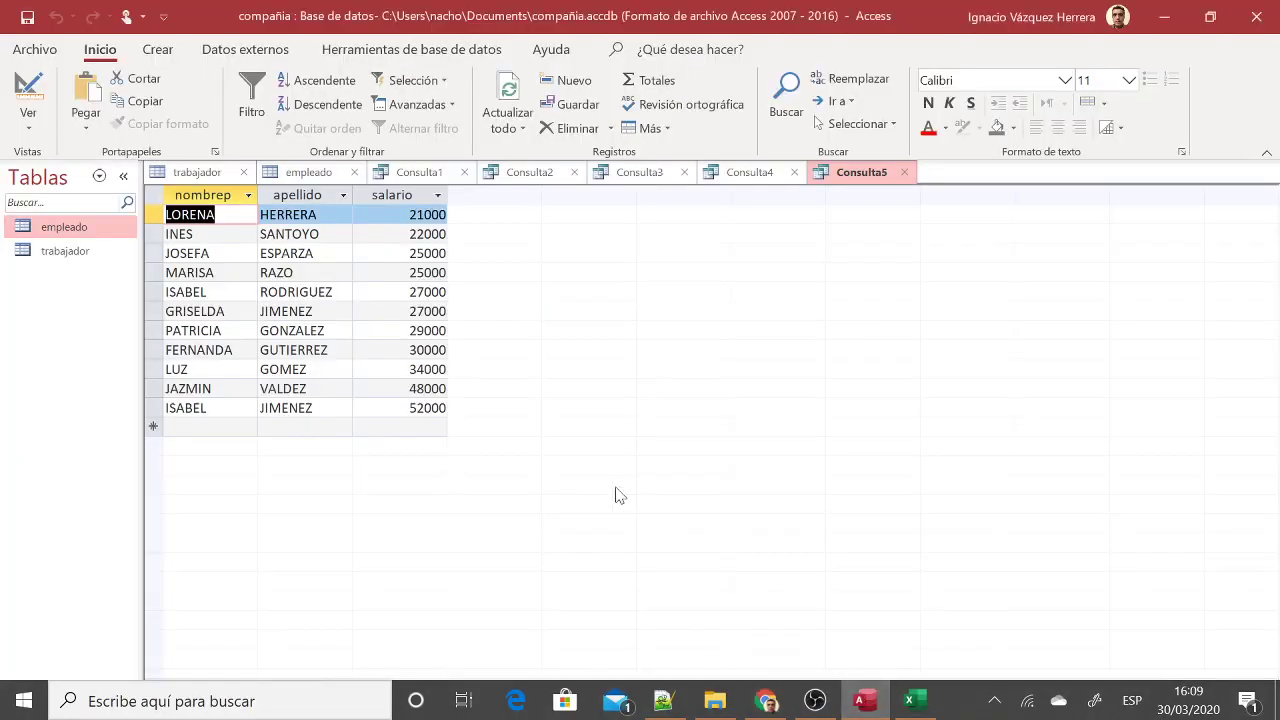
Replace the fifth query's SQL with the copied query ordered by salario ASC, apellido DESC, run it and examine the rows with equal salaries
left_click(30, 120)
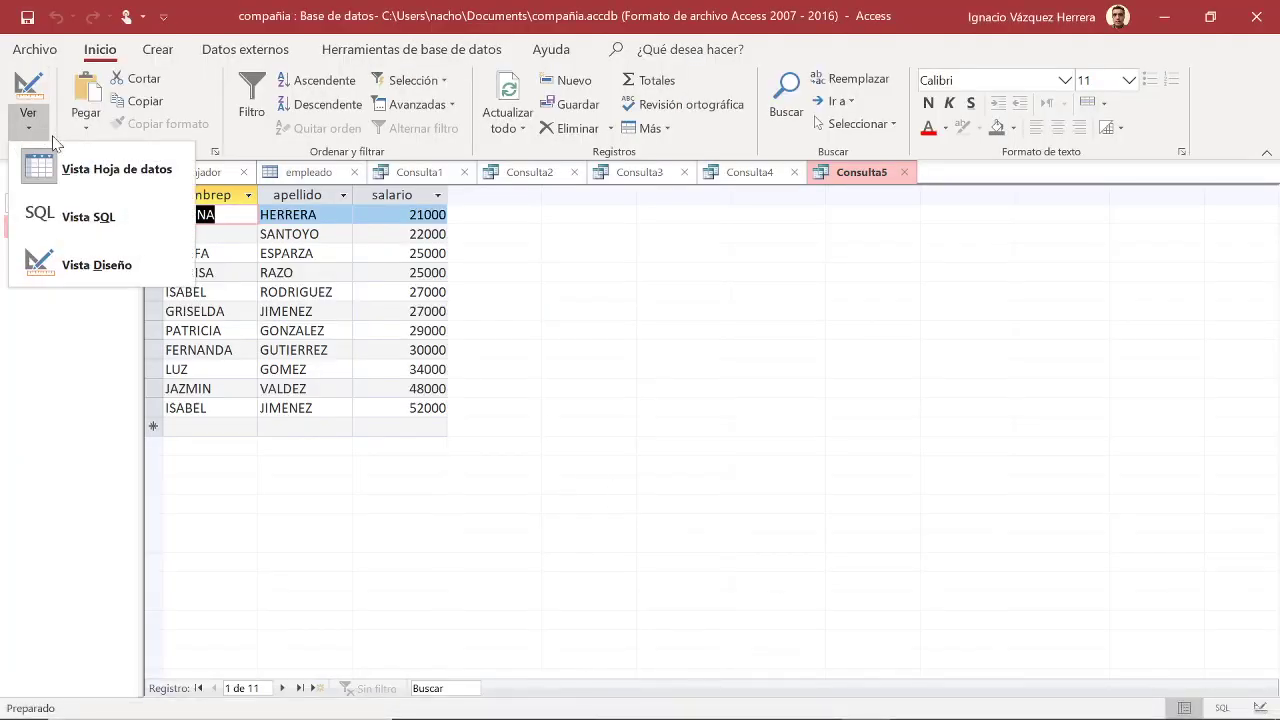
left_click(62, 212)
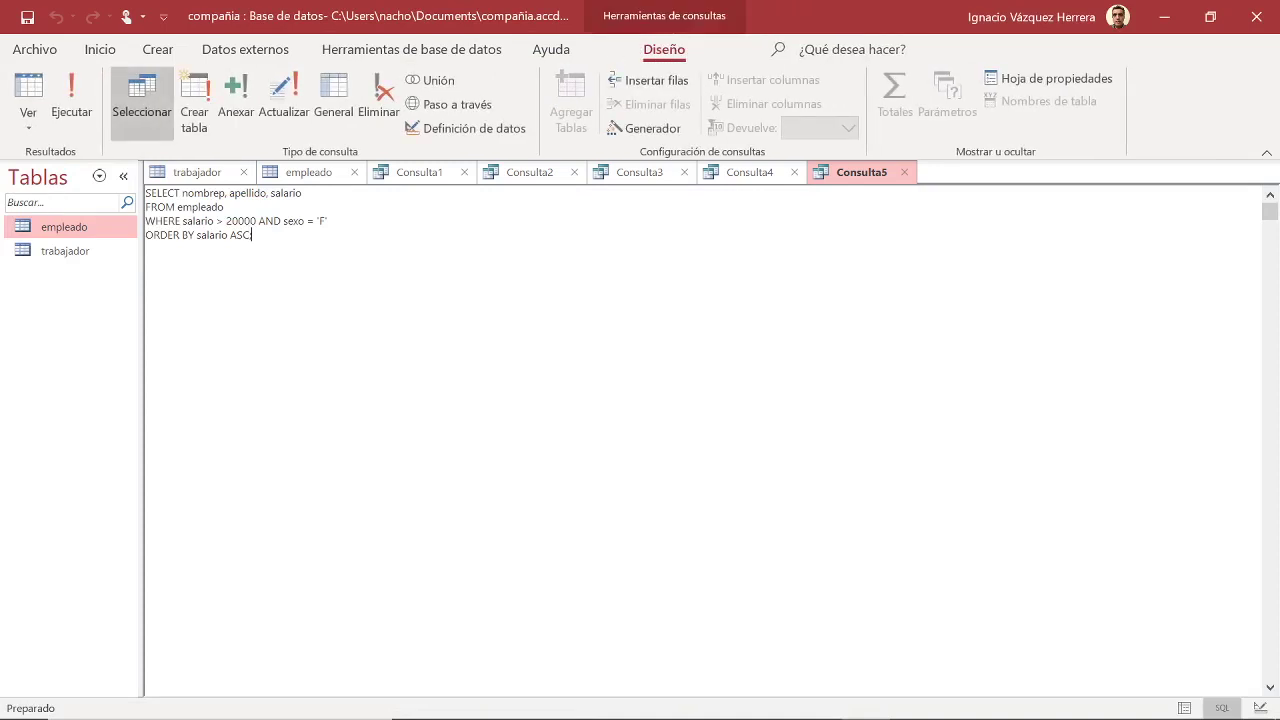
left_click_drag(145, 192, 252, 235)
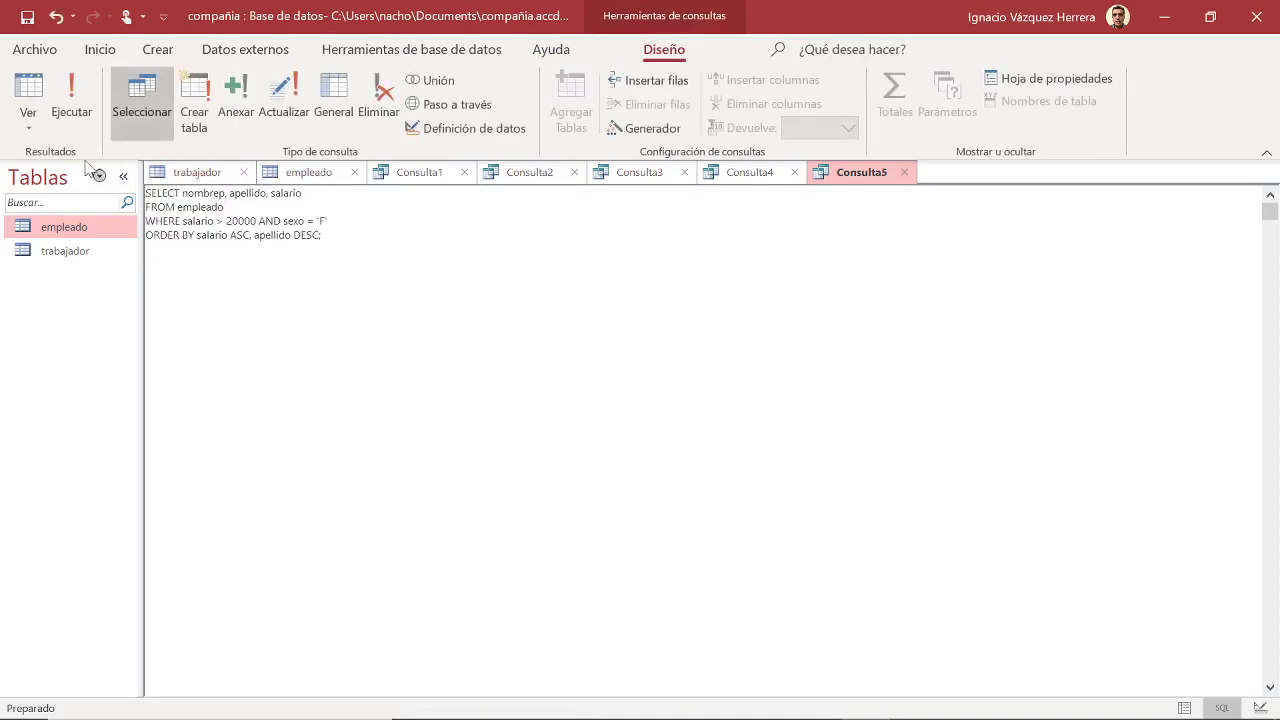
left_click(82, 91)
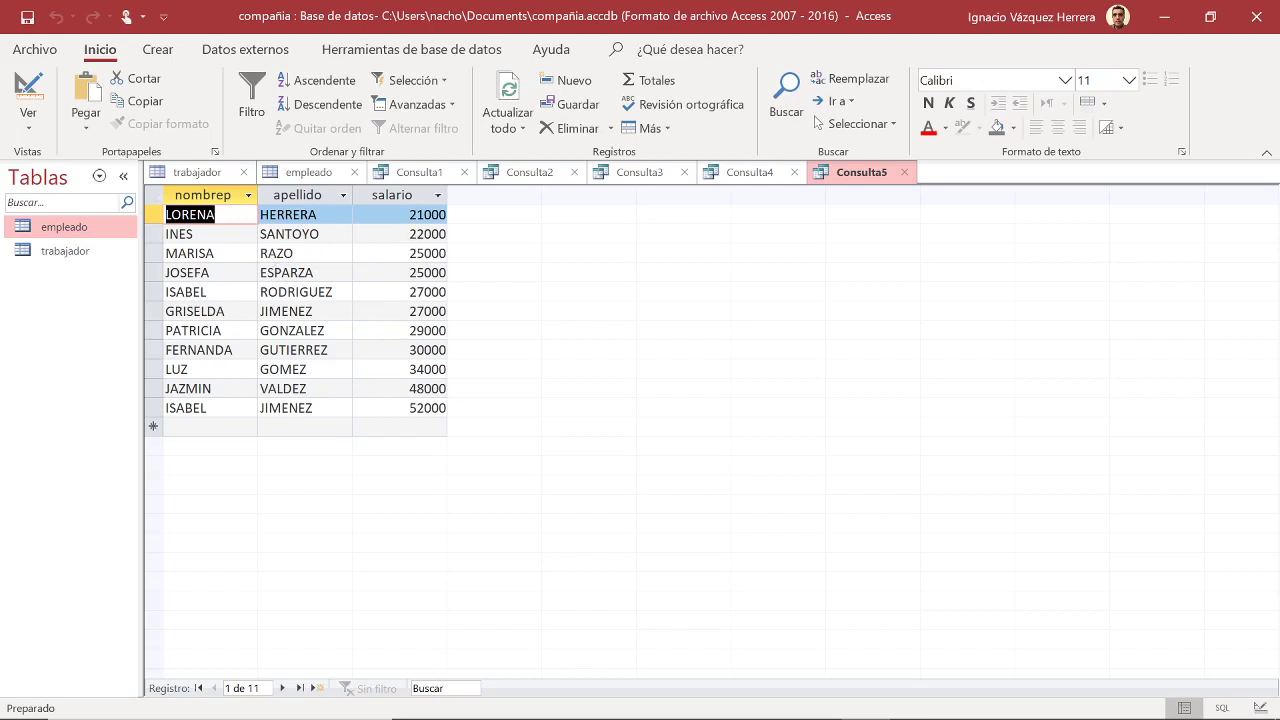
left_click(276, 253)
left_click(274, 272)
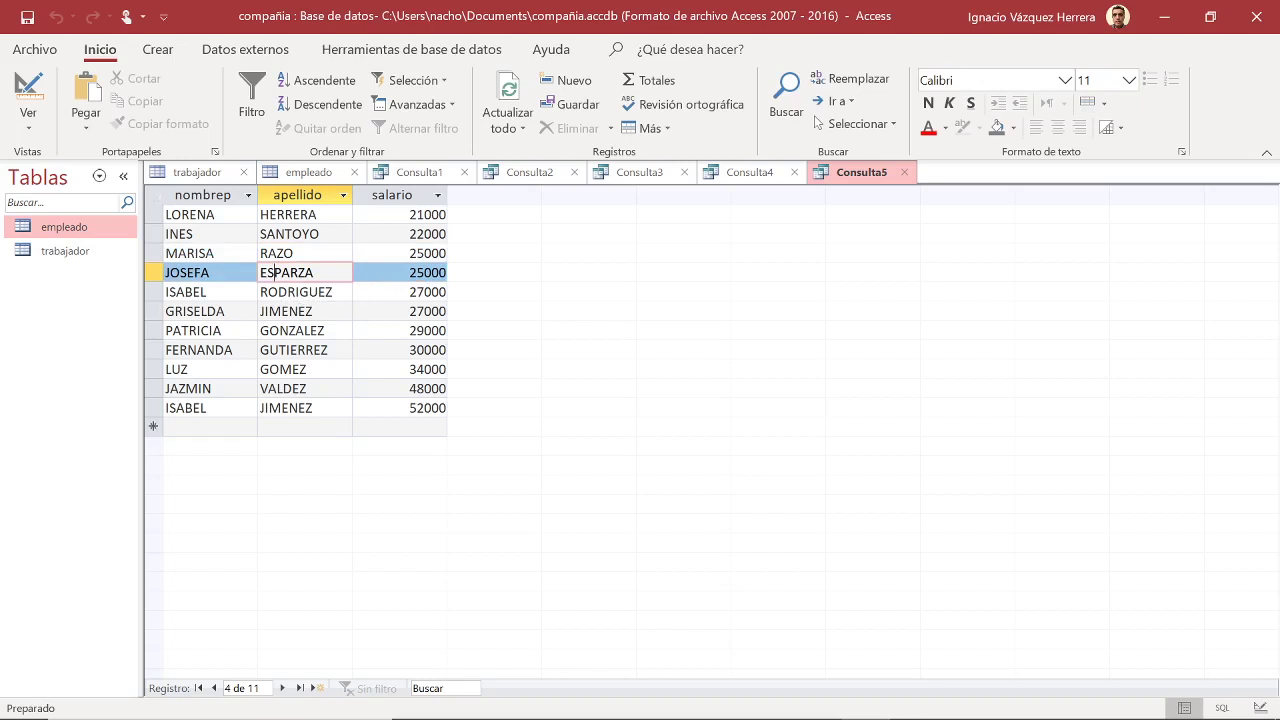
left_click(314, 292)
left_click(305, 311)
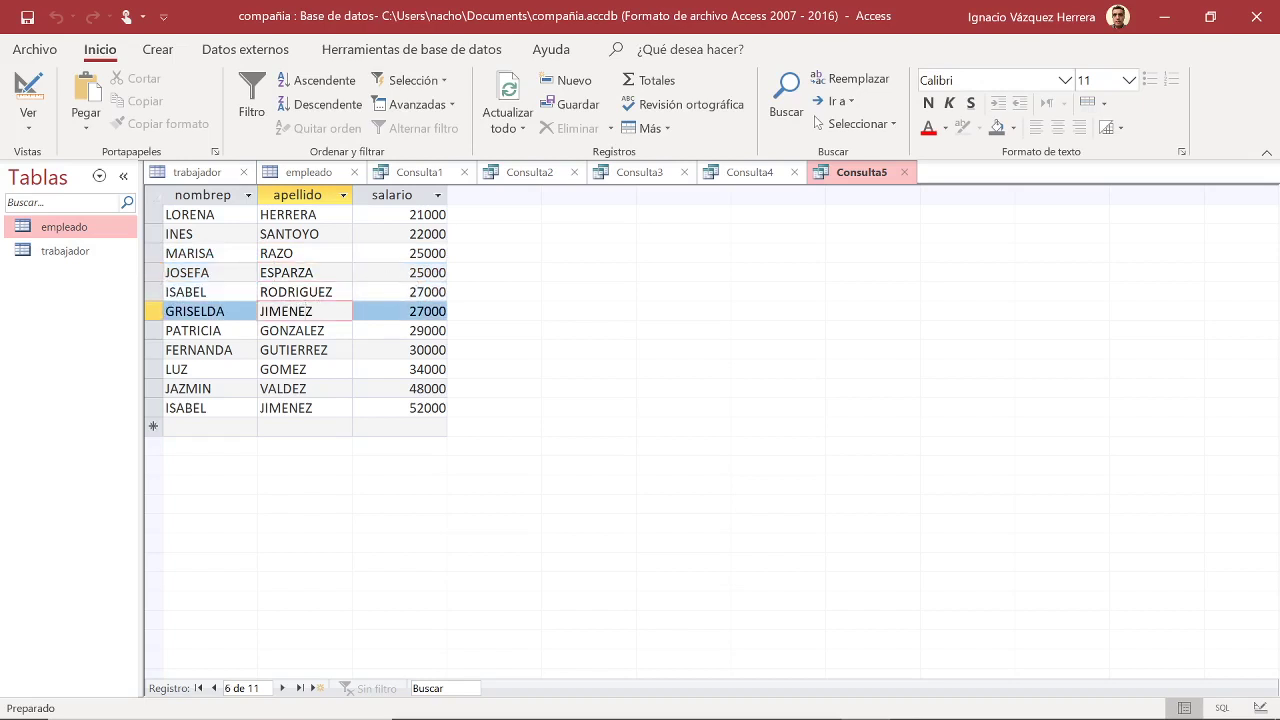
left_click(409, 292)
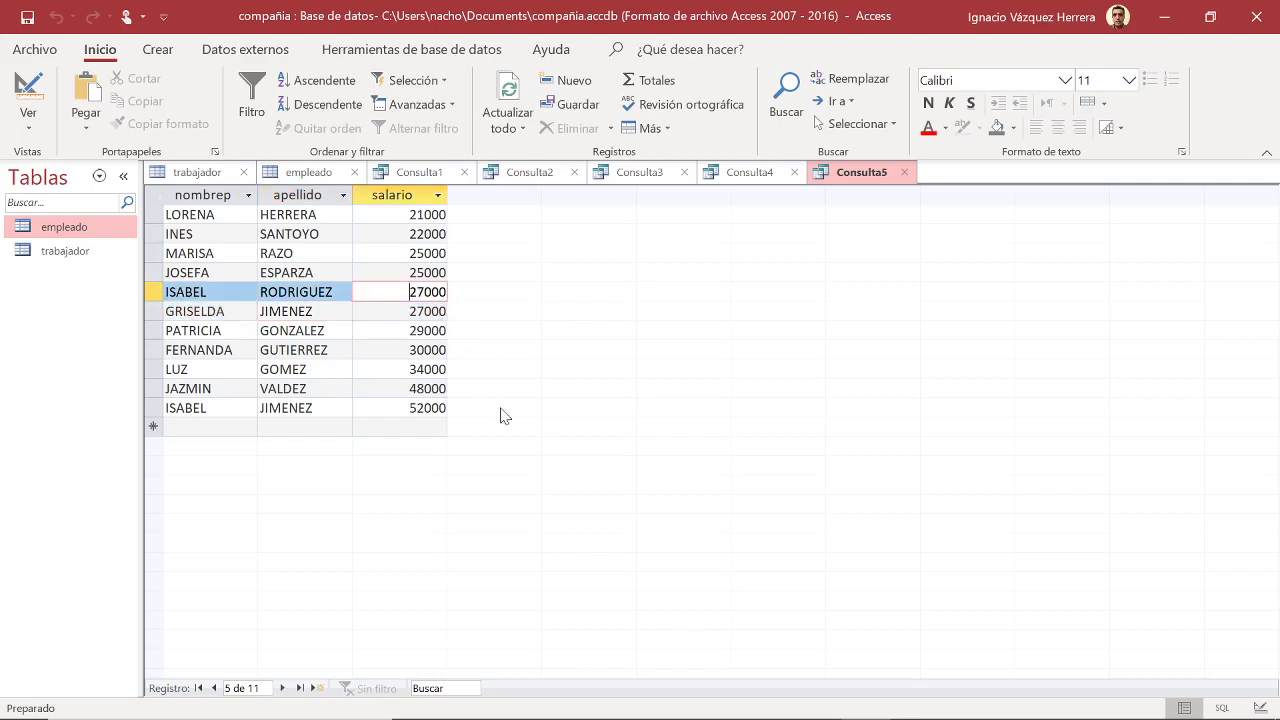
In the Chrome PDF, copy exercise 13's query, SELECT DISTINCT salario FROM empleado;, and switch back to Access
mouse_move(765, 716)
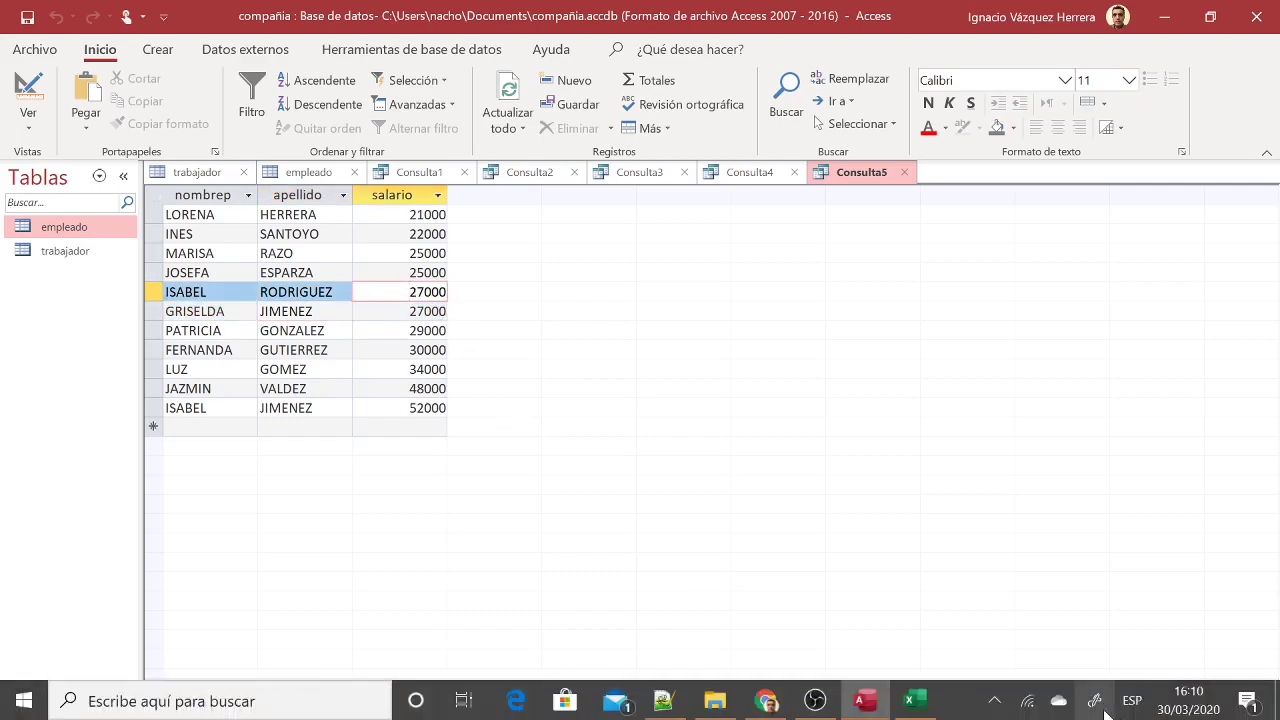
left_click(766, 700)
scroll(700, 440, "down", 5)
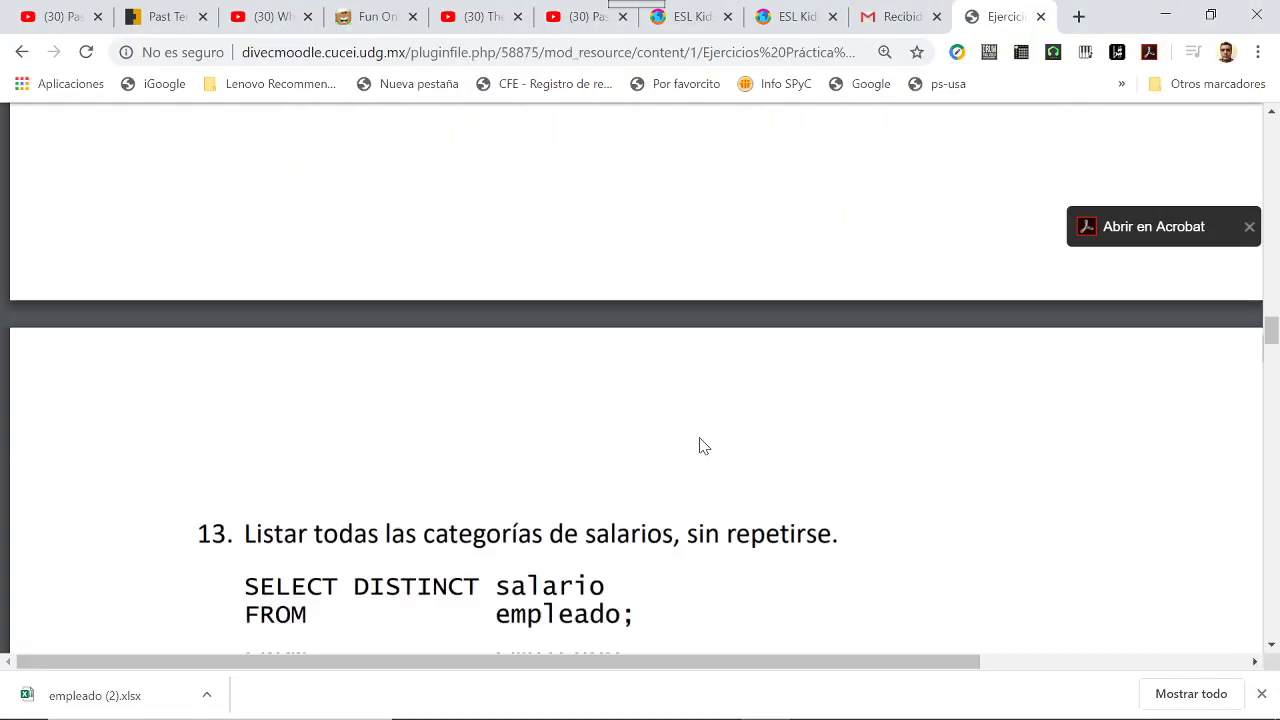
scroll(700, 446, "down", 3)
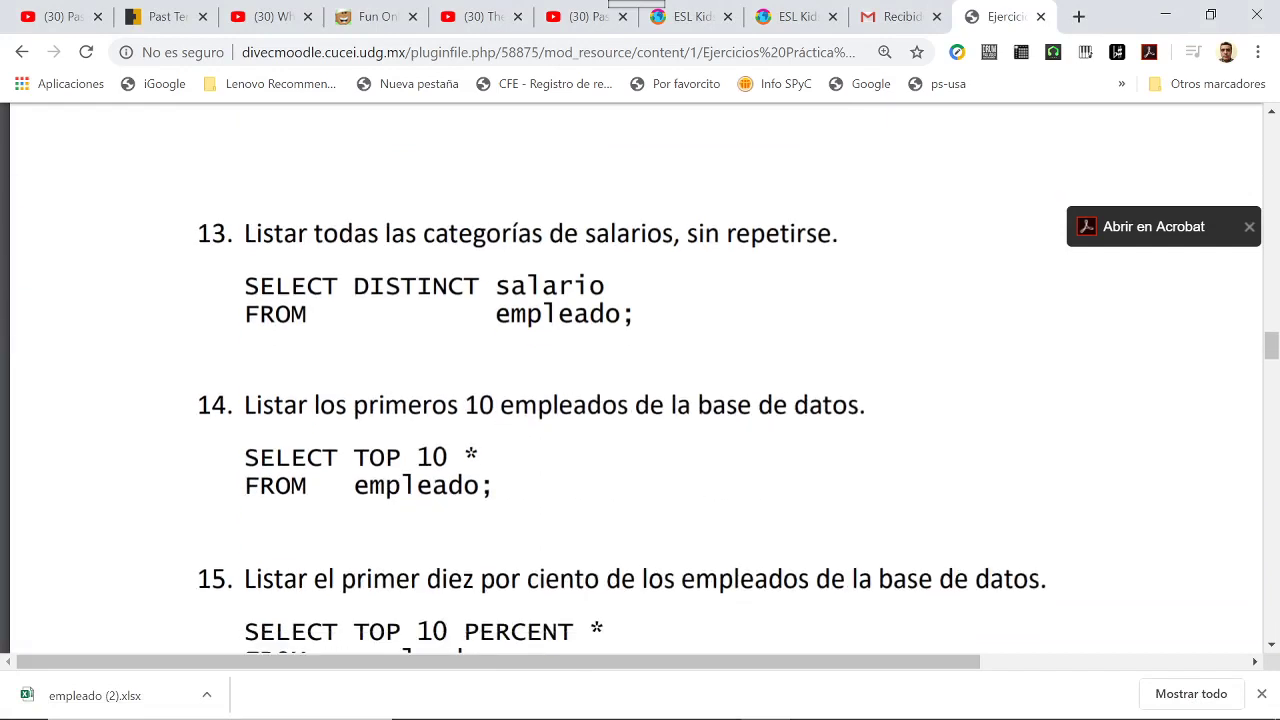
double_click(416, 287)
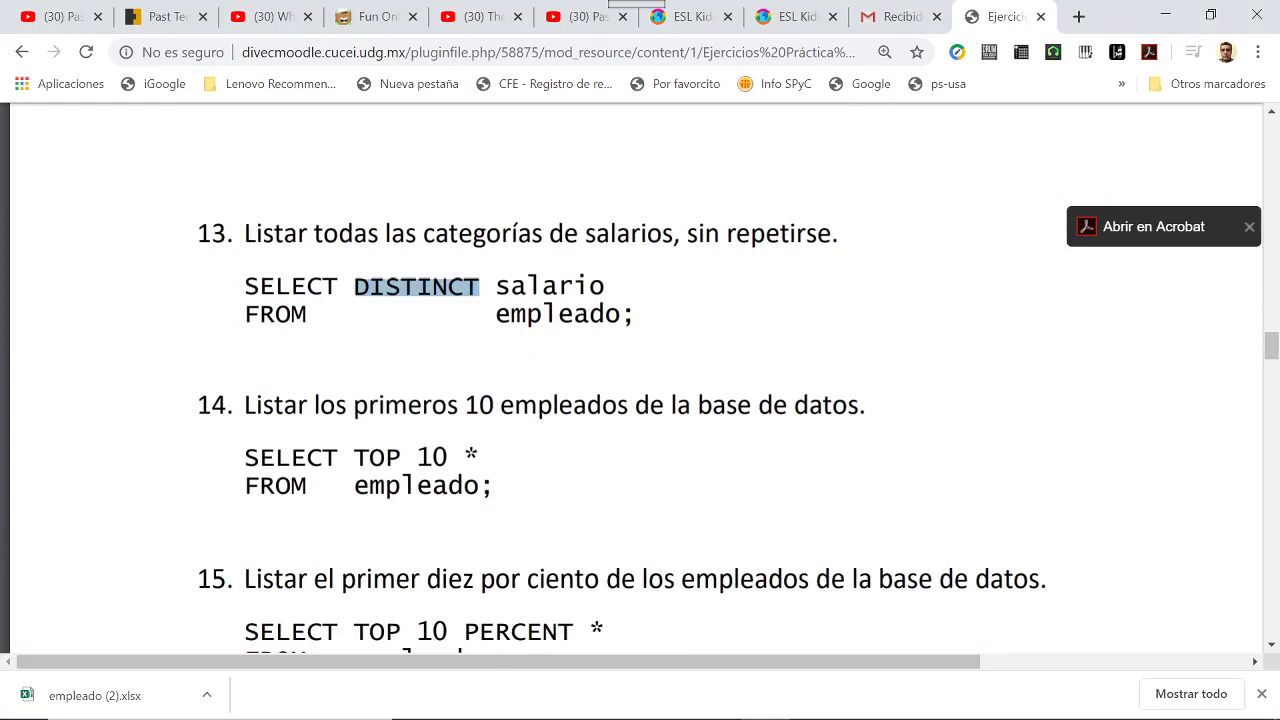
left_click(416, 287)
left_click_drag(245, 287, 632, 315)
key("ctrl+c")
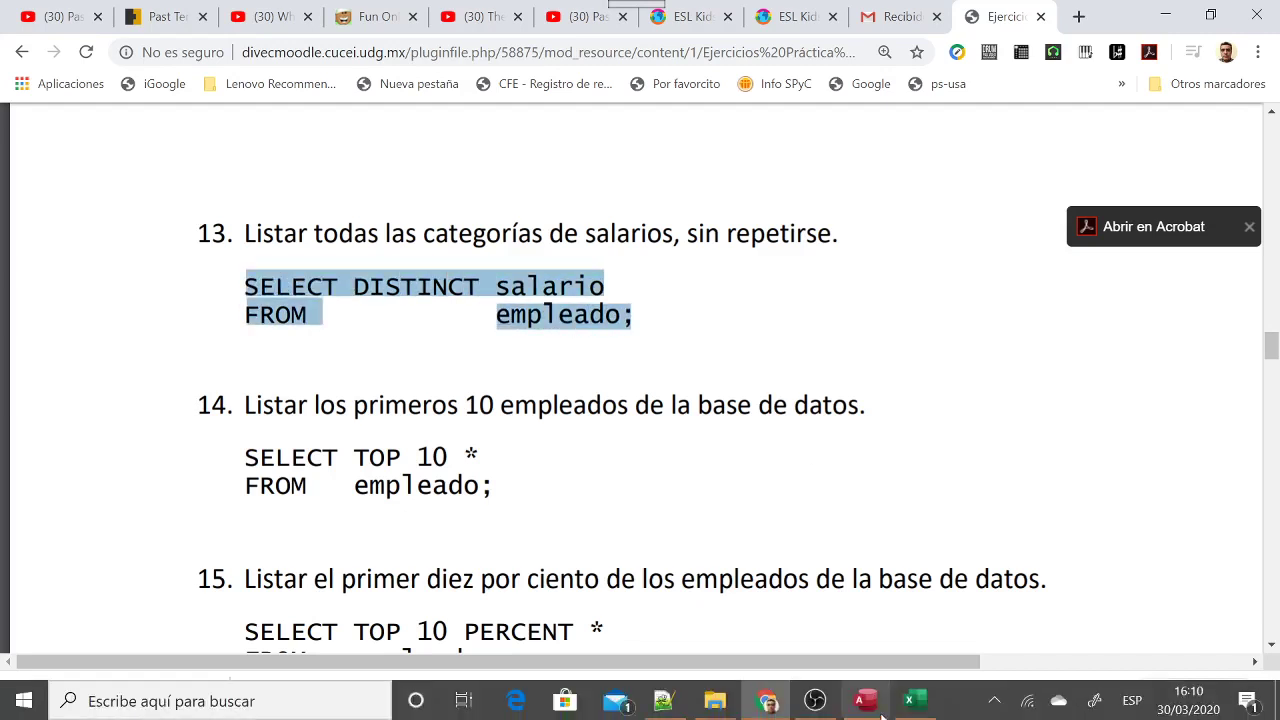
left_click(862, 705)
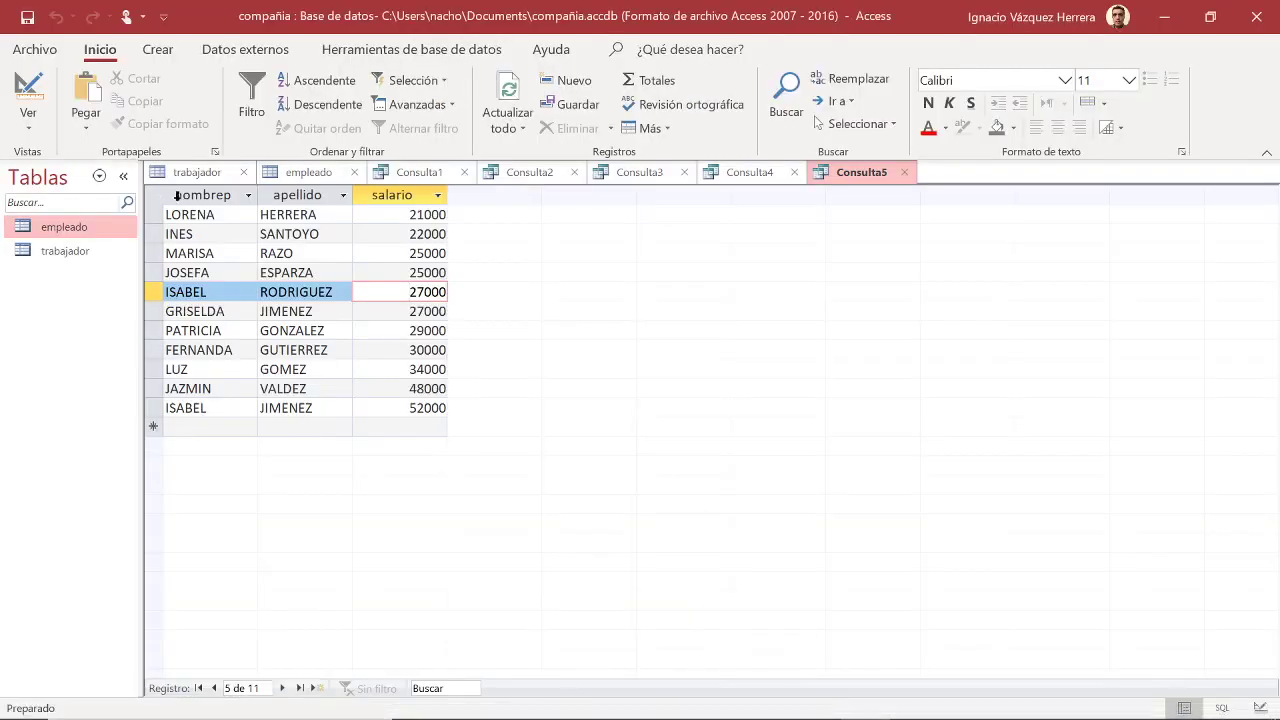
Replace the fifth query's SQL with the copied SELECT DISTINCT salario FROM empleado;, run it and look through the salary list
left_click(90, 130)
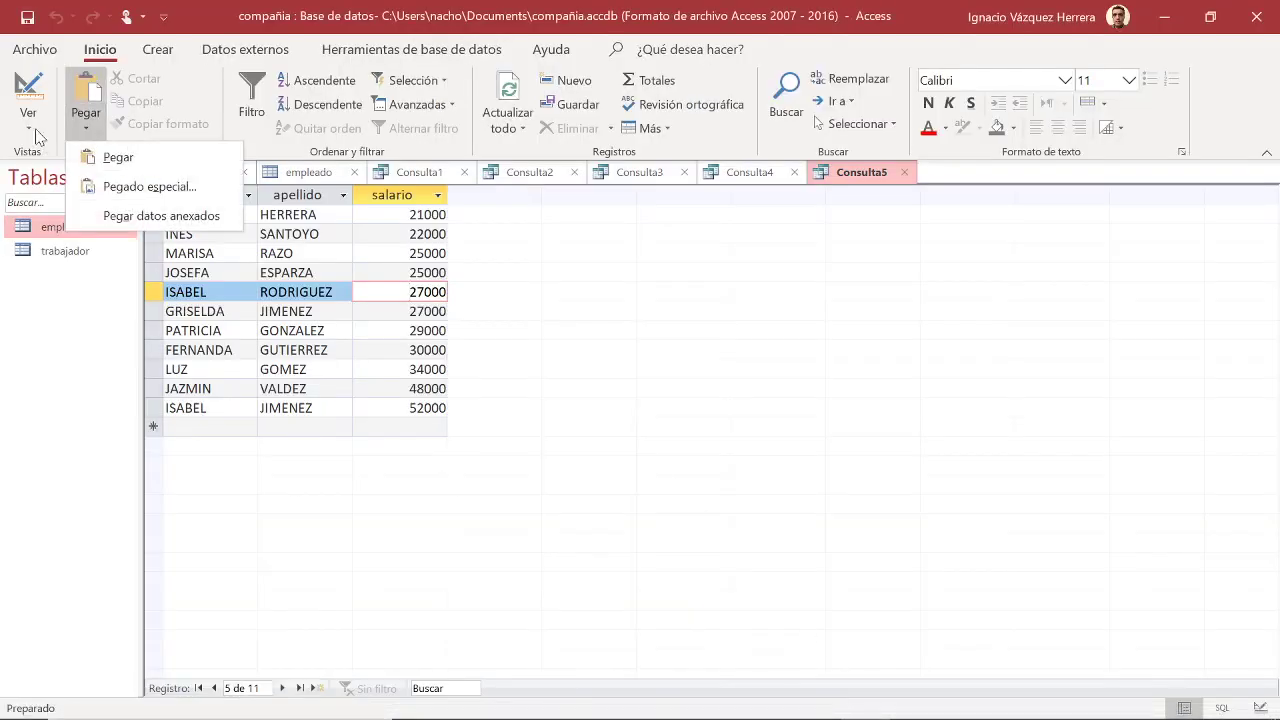
left_click(30, 125)
left_click(52, 210)
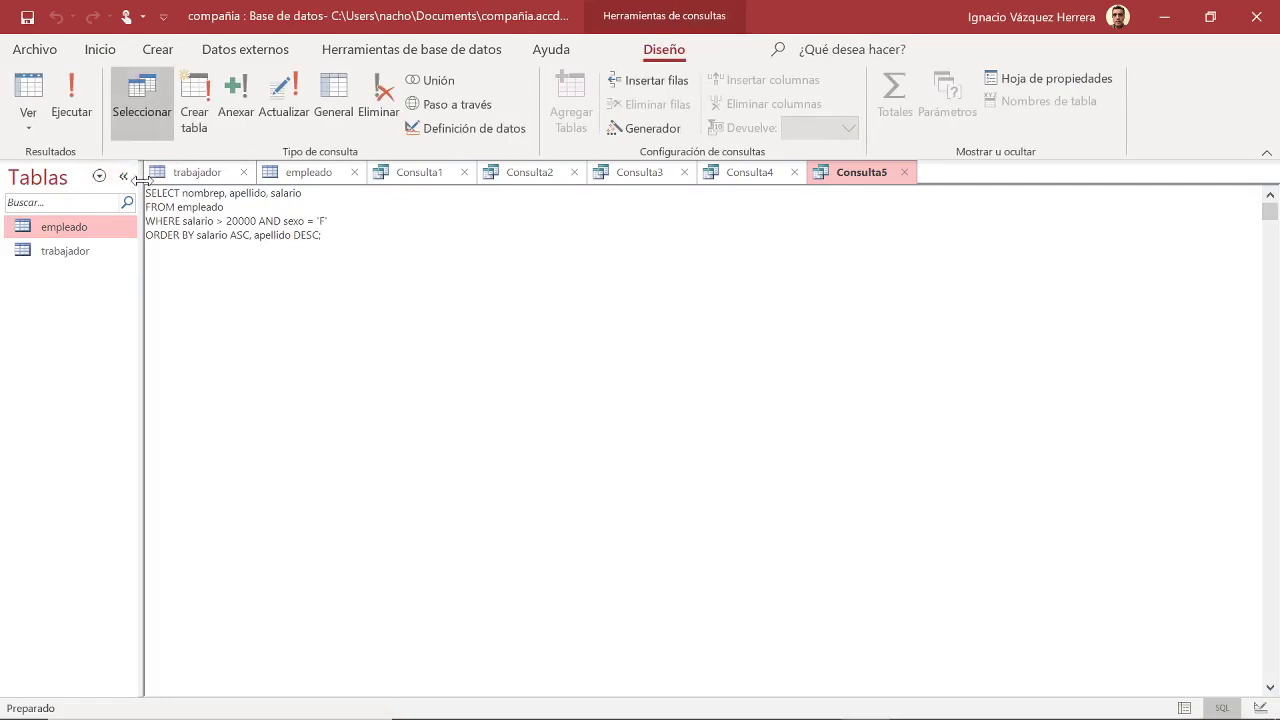
key("ctrl+a")
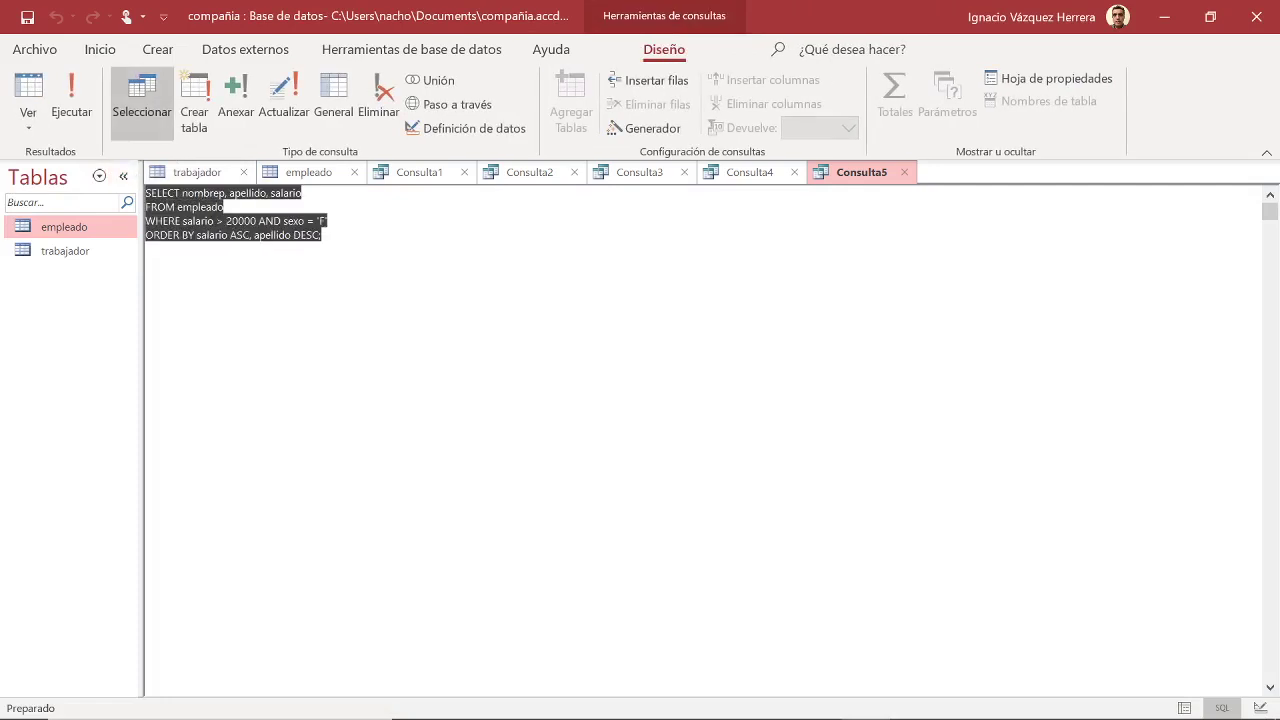
key("ctrl+v")
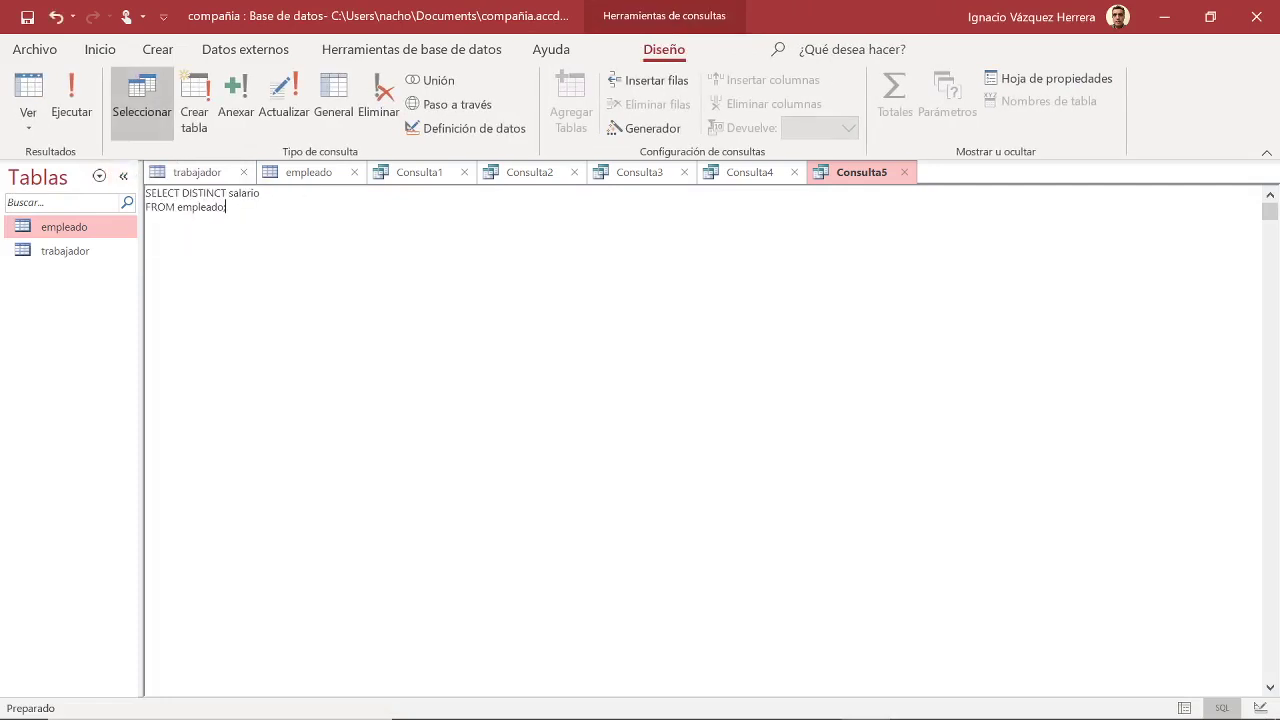
left_click(76, 106)
scroll(380, 346, "down", 5)
scroll(378, 342, "up", 5)
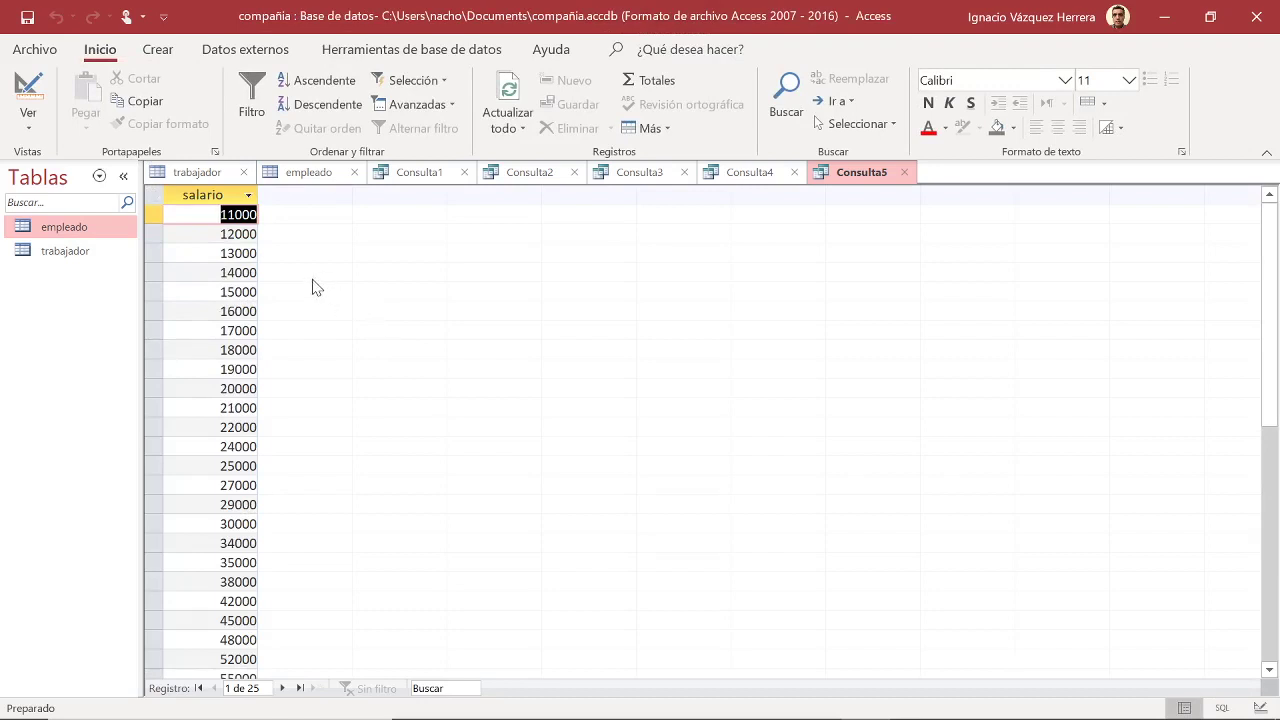
In the Chrome PDF, copy exercise 14's query, SELECT TOP 10 * FROM empleado;, and switch back to Access
mouse_move(840, 706)
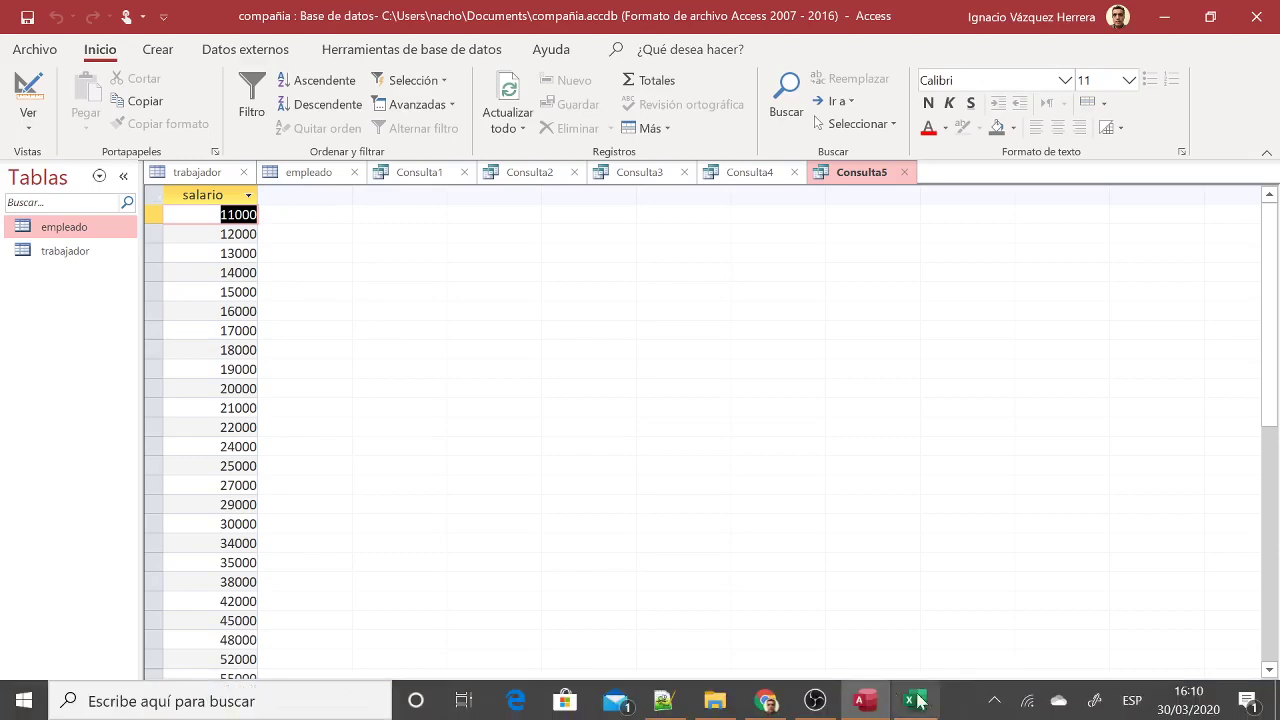
left_click(767, 701)
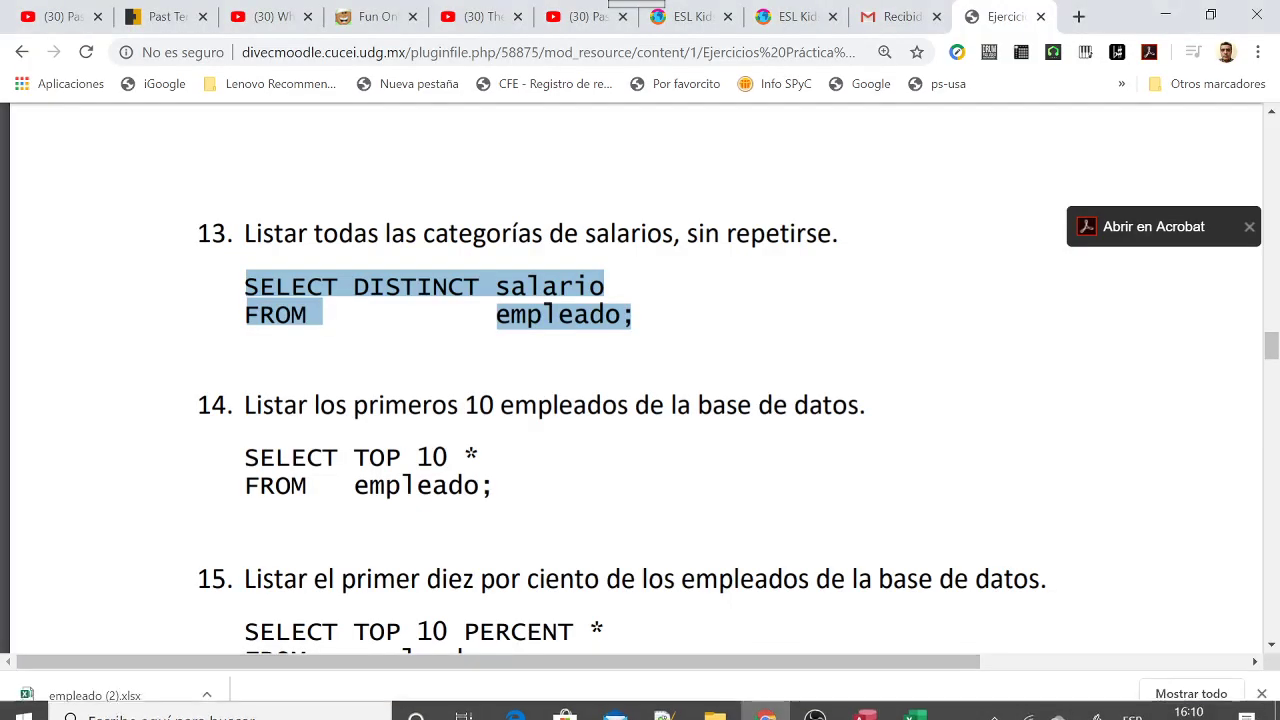
scroll(645, 505, "down", 2)
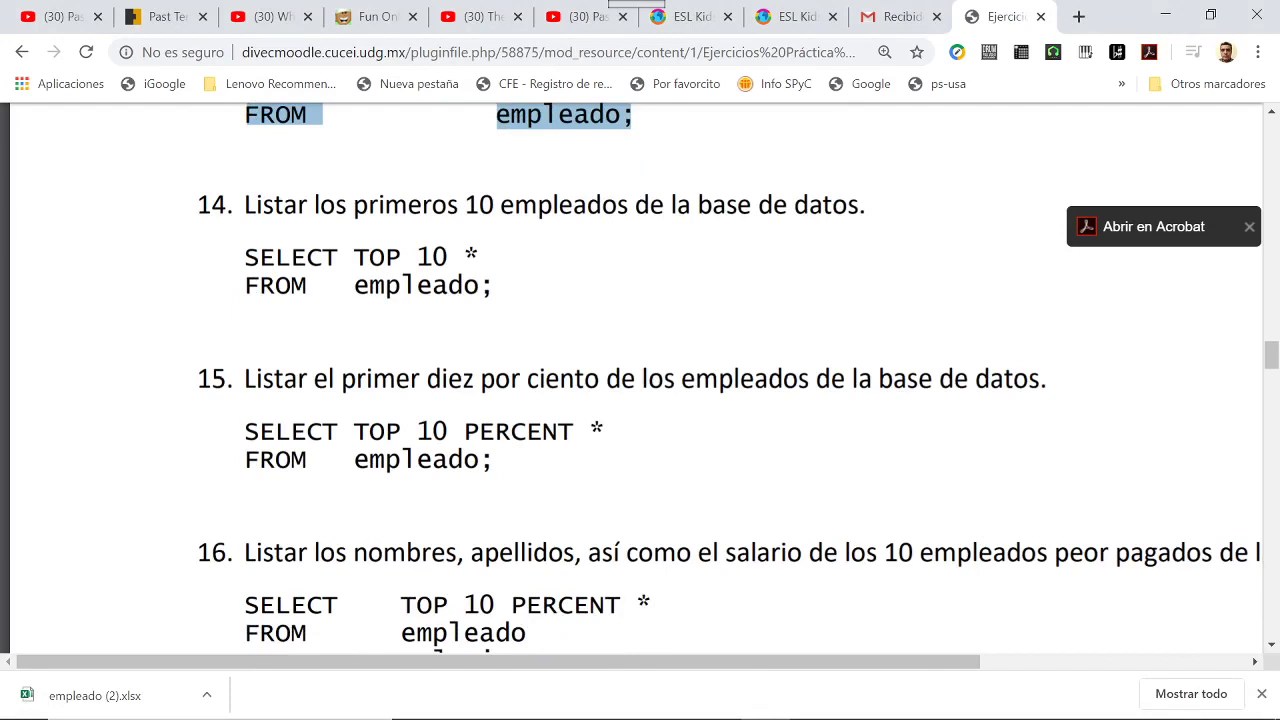
left_click_drag(246, 258, 480, 287)
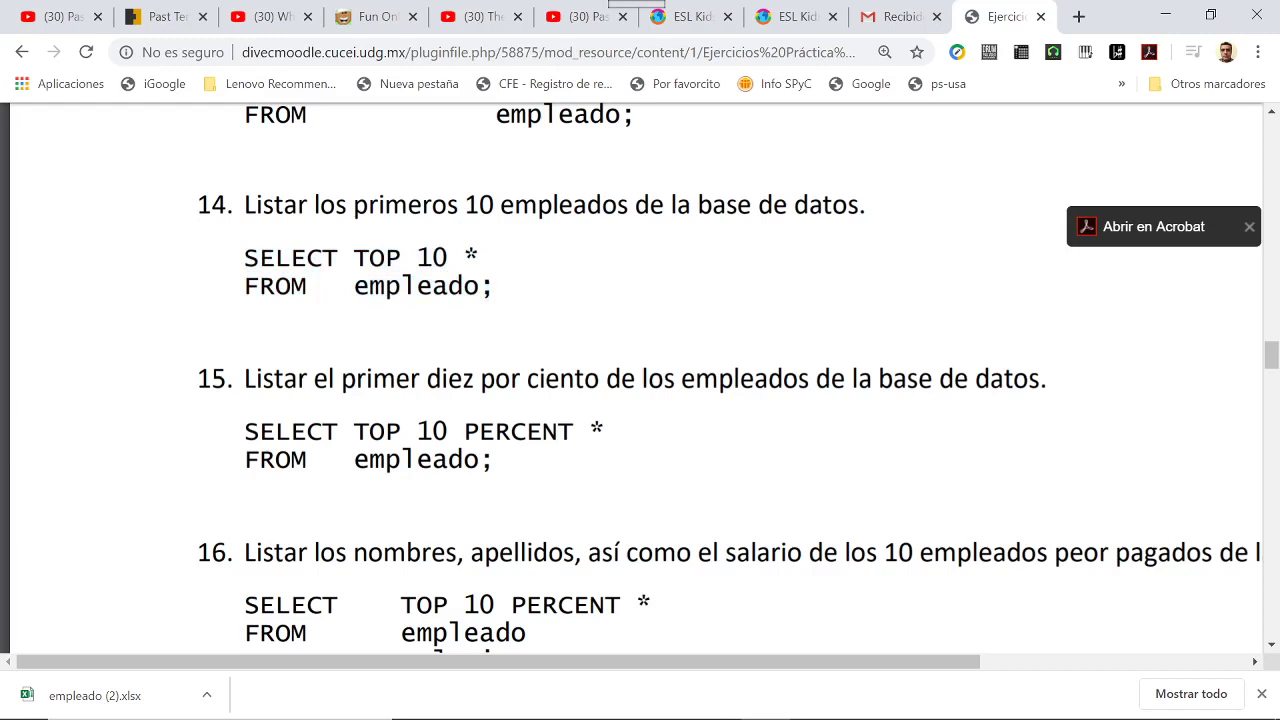
left_click_drag(245, 257, 480, 288)
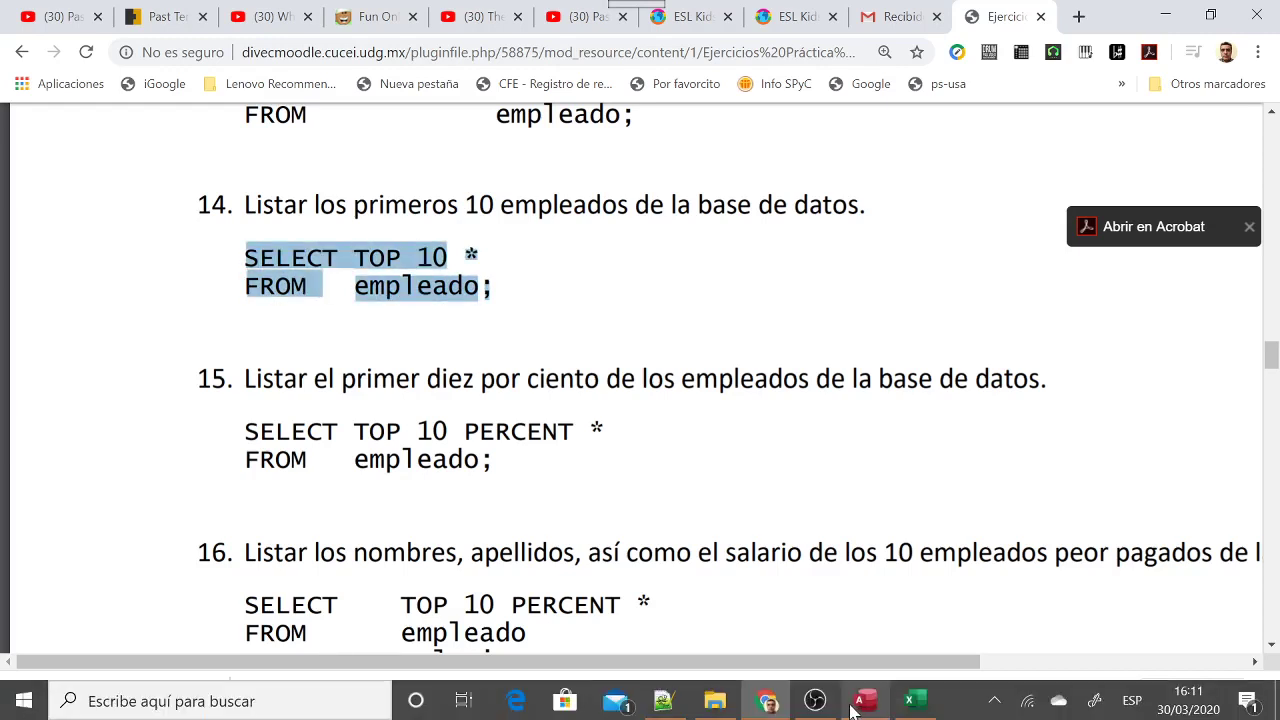
left_click(863, 702)
Replace the fifth query's SQL with the copied SELECT TOP 10 * FROM empleado; and run it
left_click(28, 122)
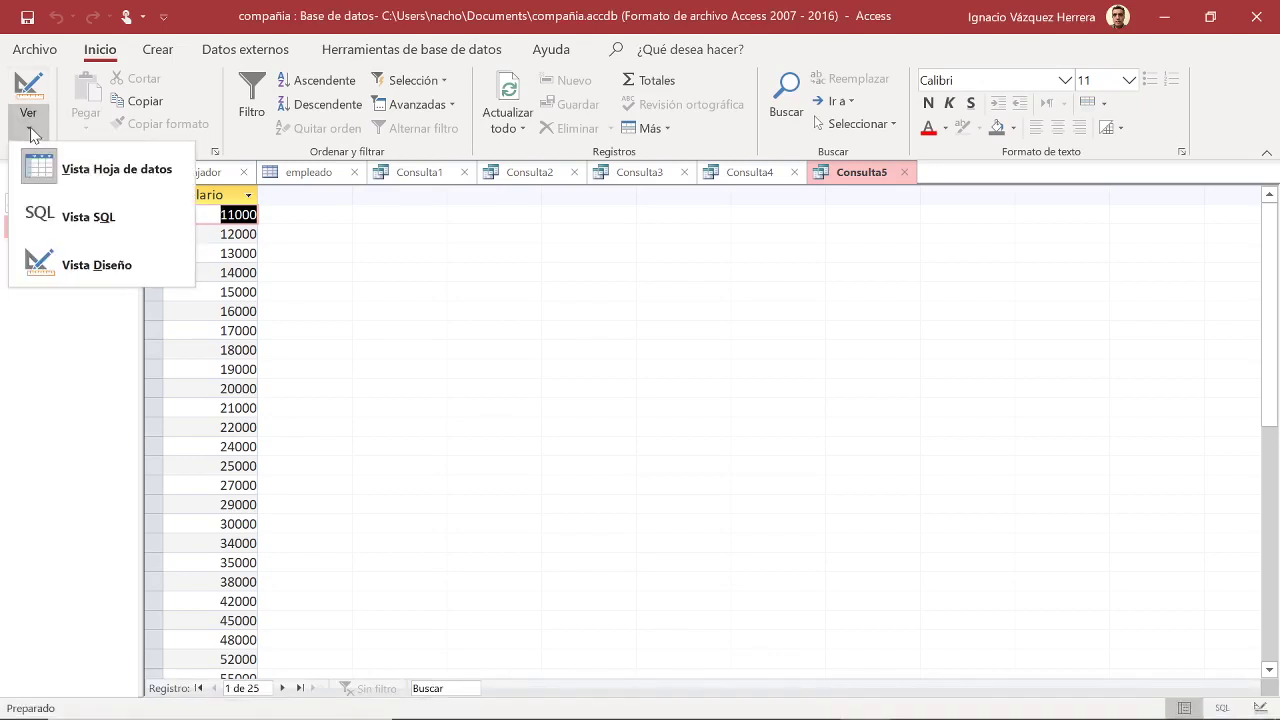
left_click(72, 212)
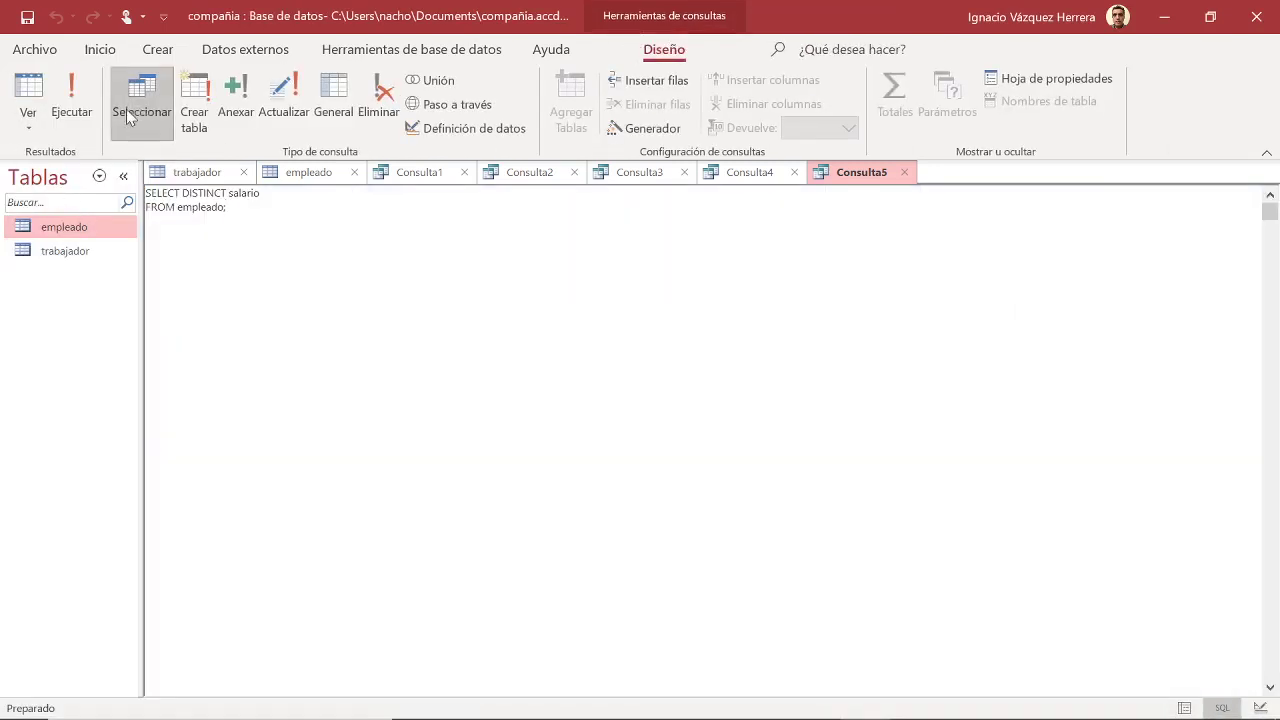
left_click_drag(145, 193, 227, 207)
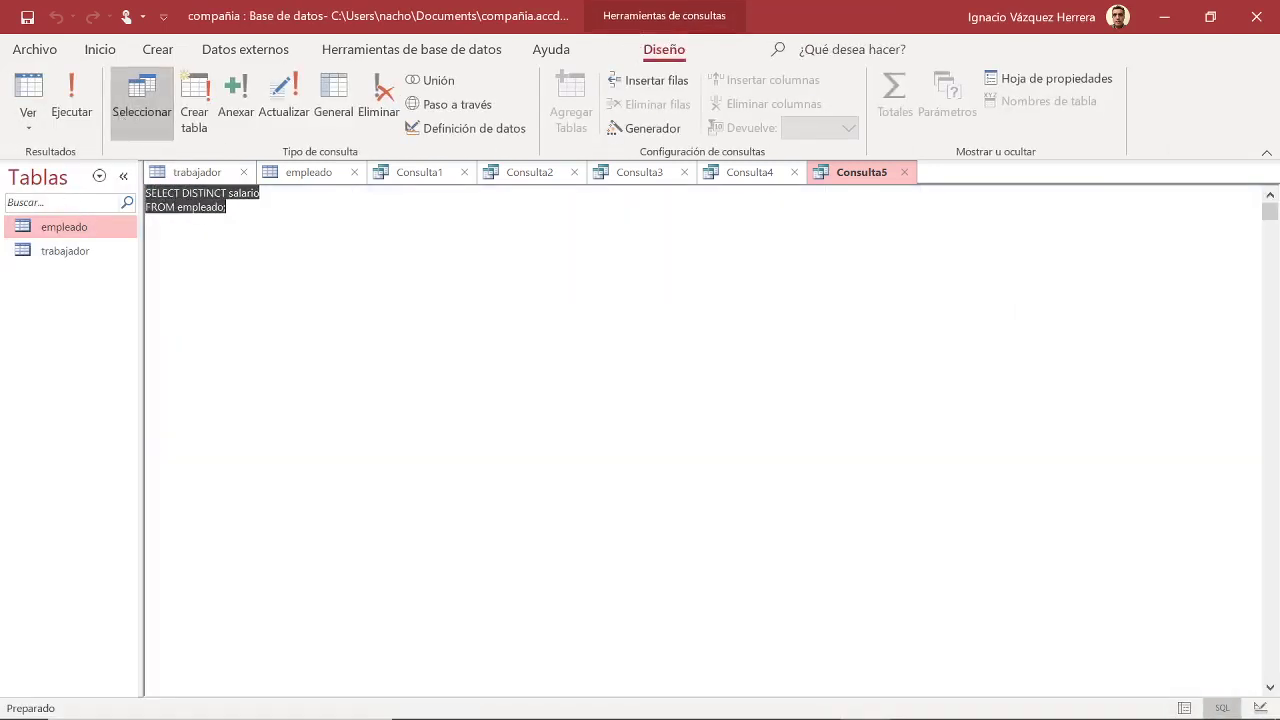
type("SELECT TOP 10 * FROM empleado;")
left_click(72, 94)
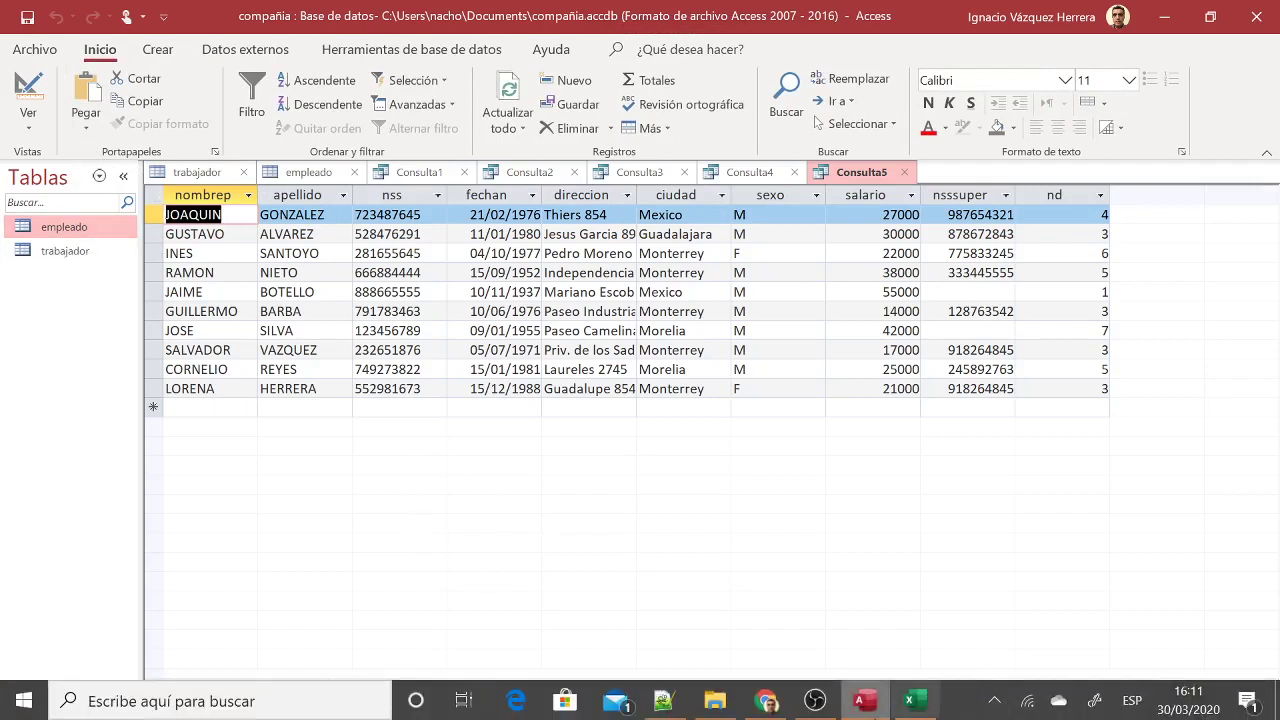
In the Chrome PDF, copy exercise 15's query, SELECT TOP 10 PERCENT * FROM empleado;, and return to Access
left_click(767, 701)
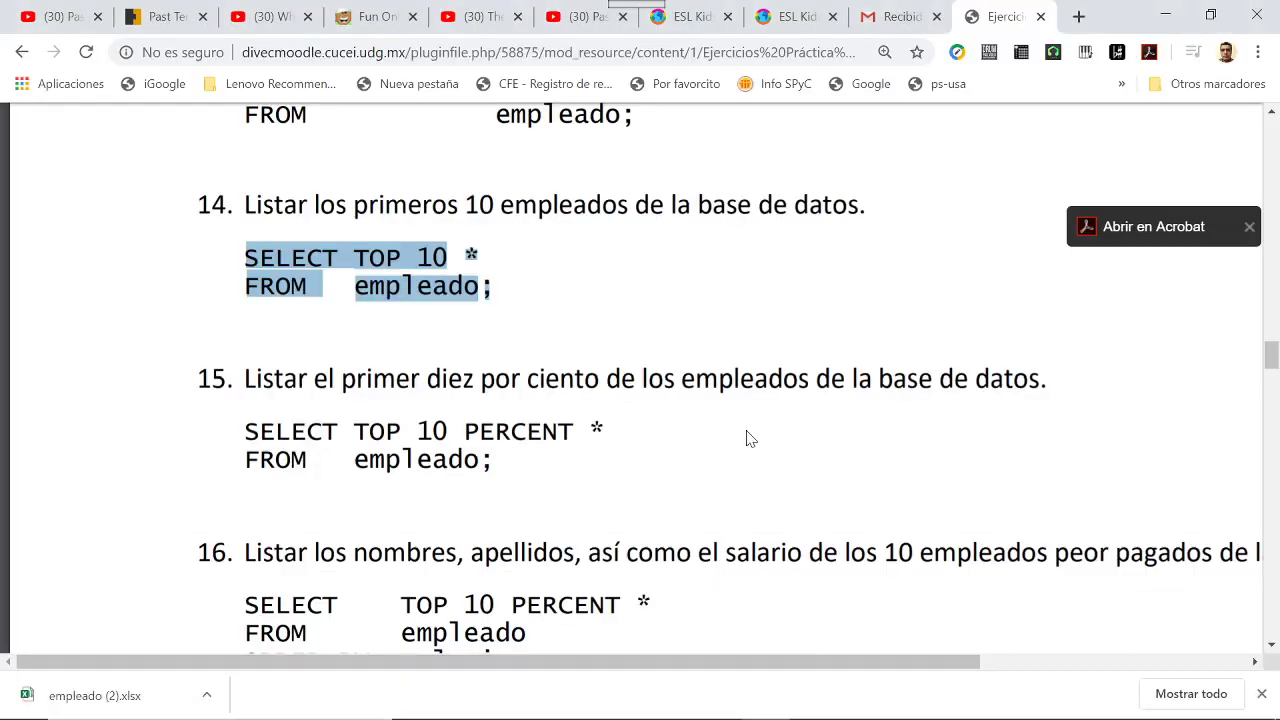
scroll(745, 442, "down", 1)
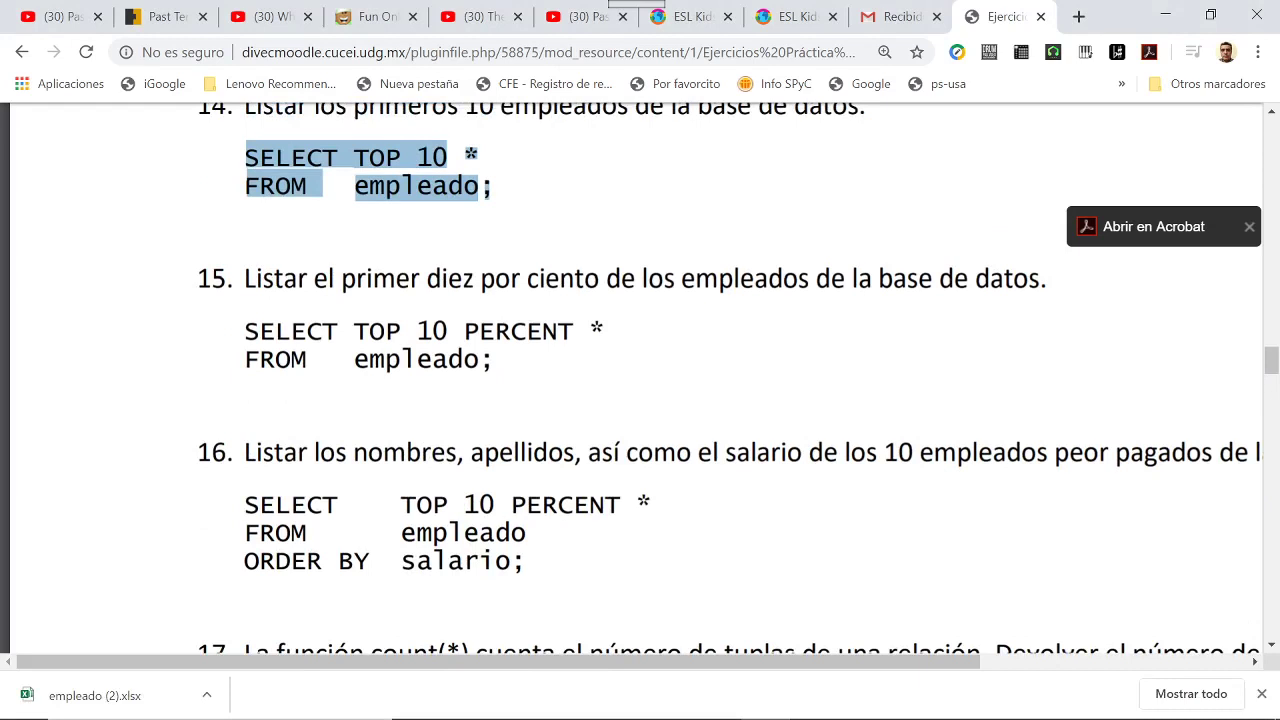
left_click_drag(246, 331, 487, 362)
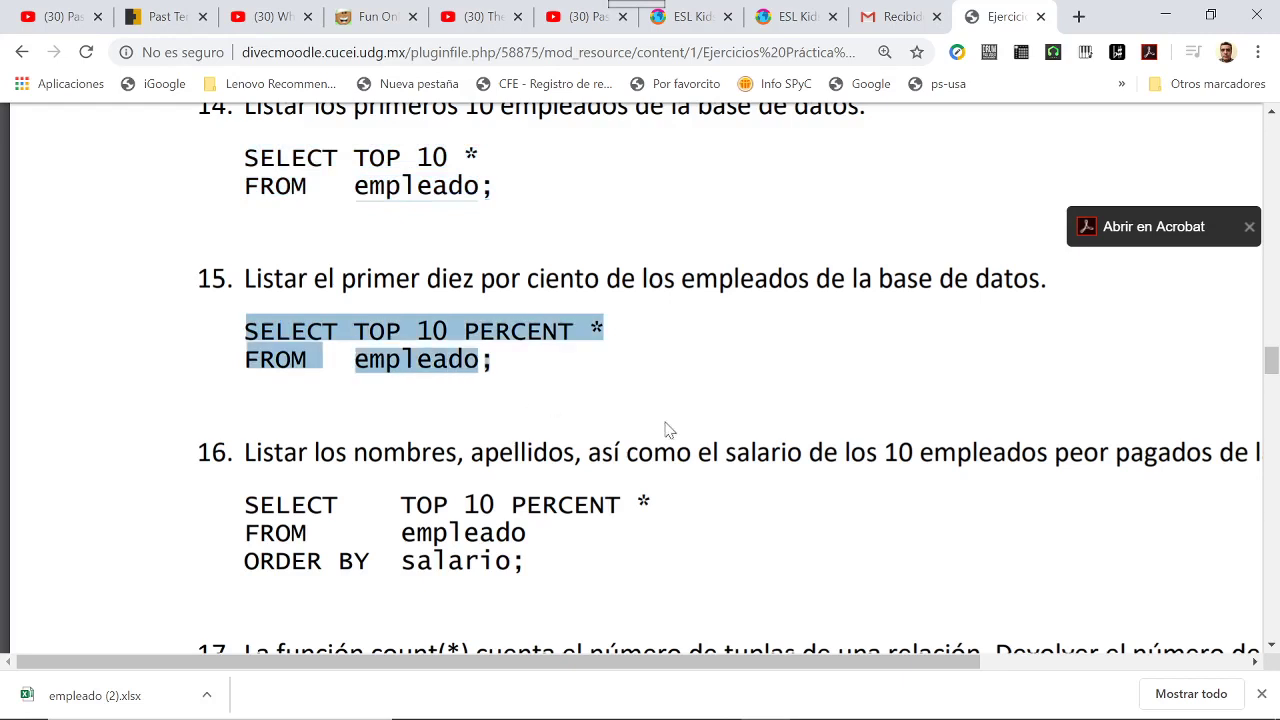
mouse_move(800, 705)
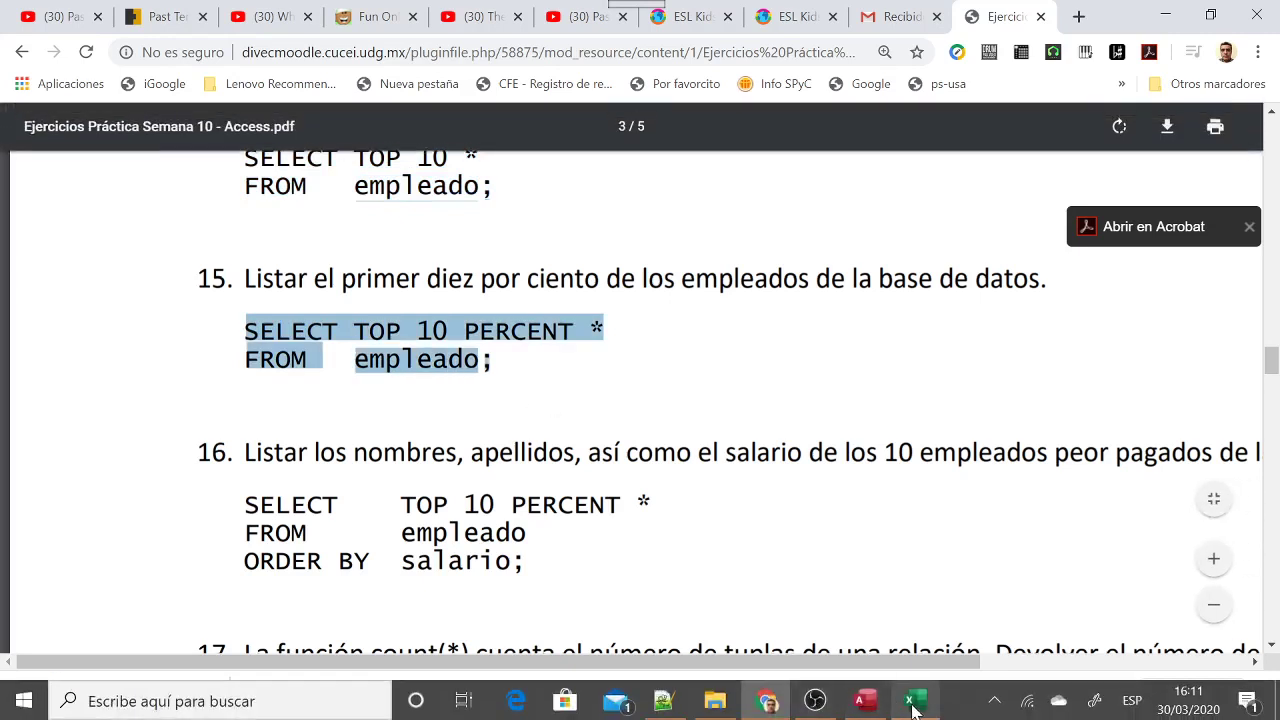
left_click(863, 705)
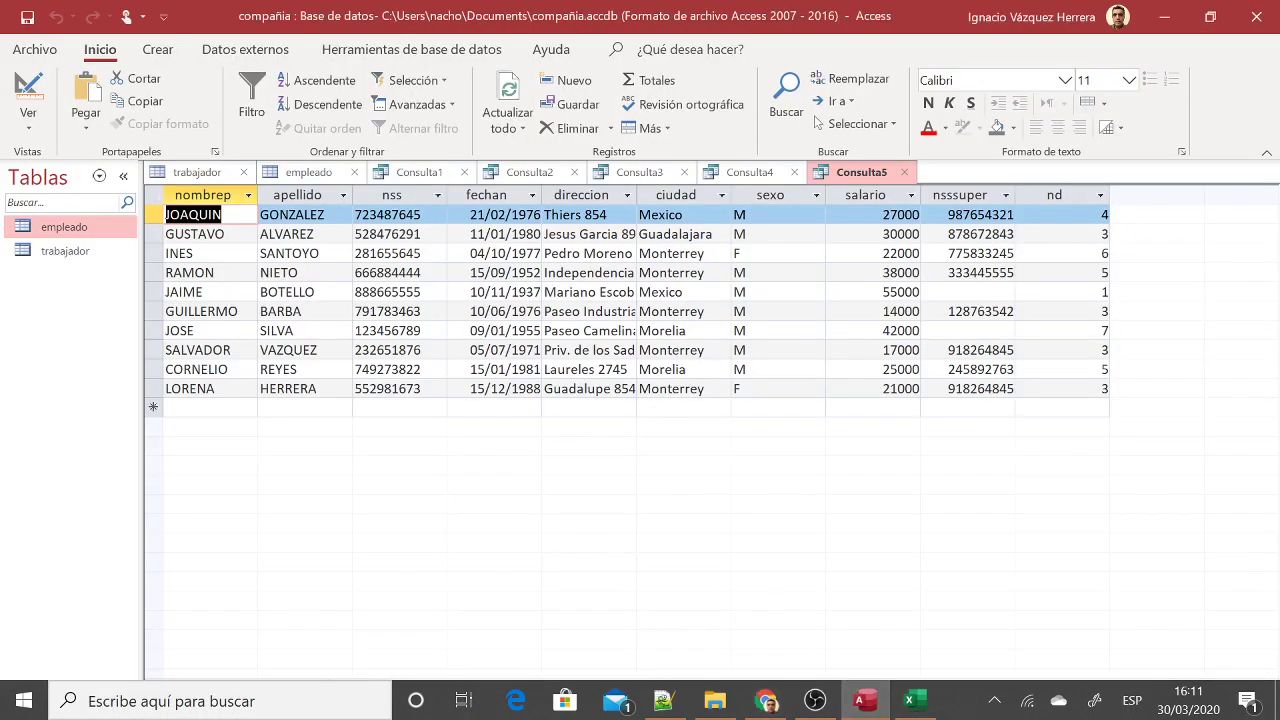
Replace the fifth query's SQL with the copied SELECT TOP 10 PERCENT * FROM empleado; and run it
left_click(30, 133)
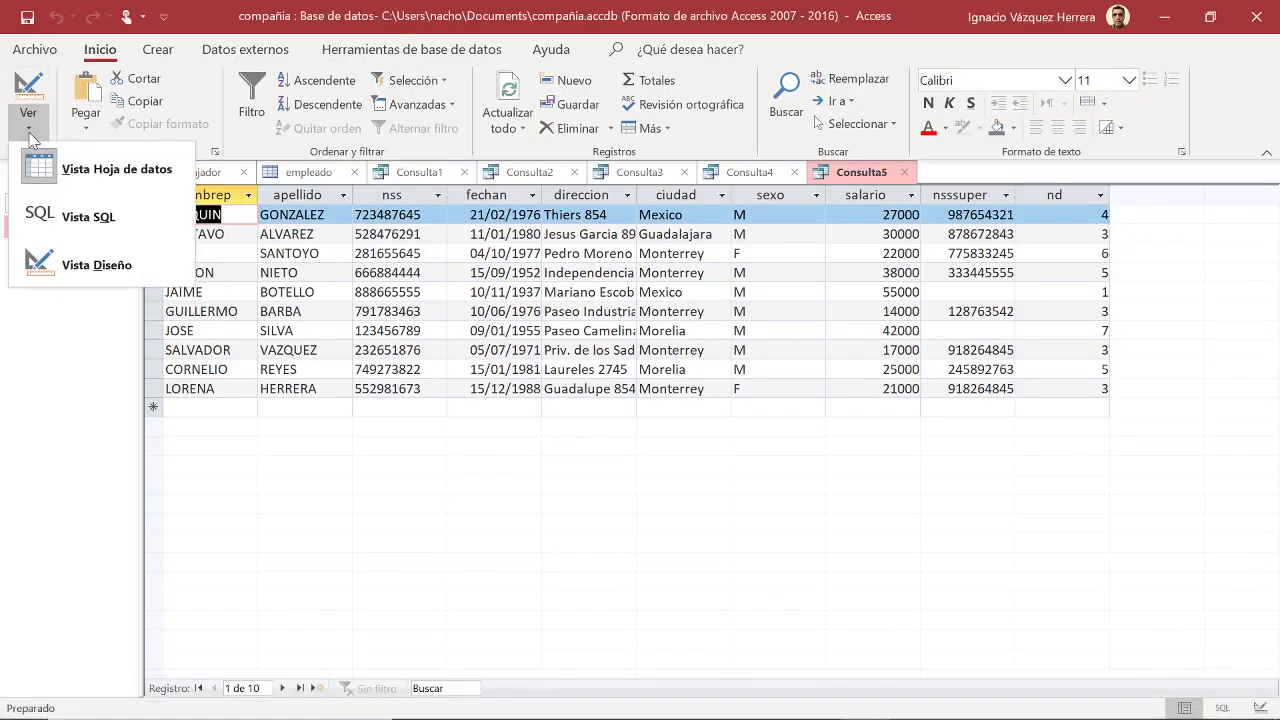
left_click(99, 227)
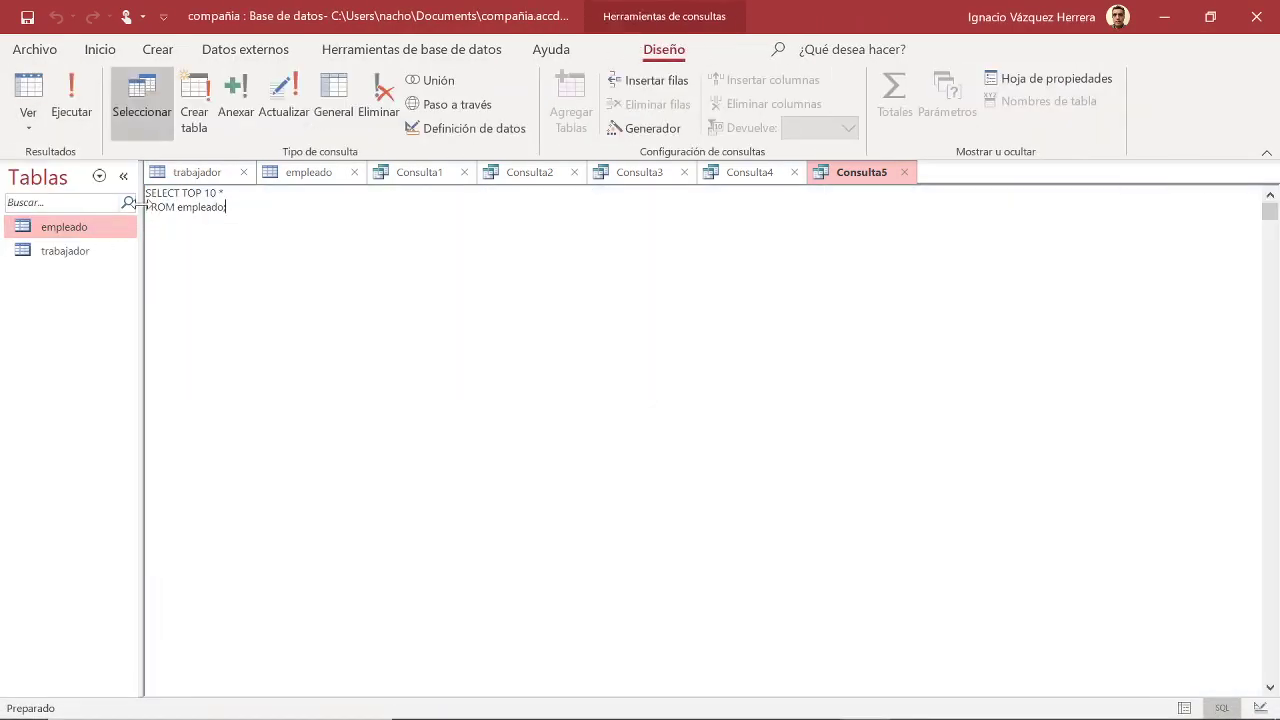
key("ctrl+a")
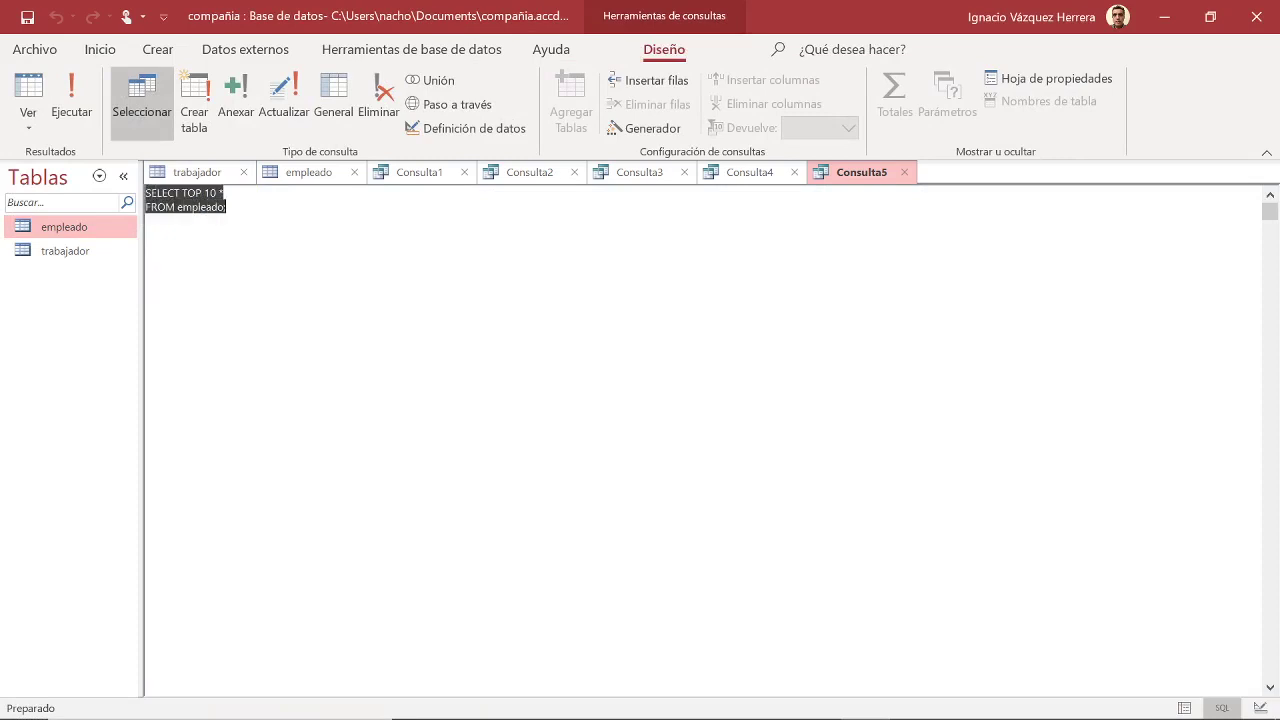
type("SELECT TOP 10 PERCENT * FROM empleado;")
left_click(80, 115)
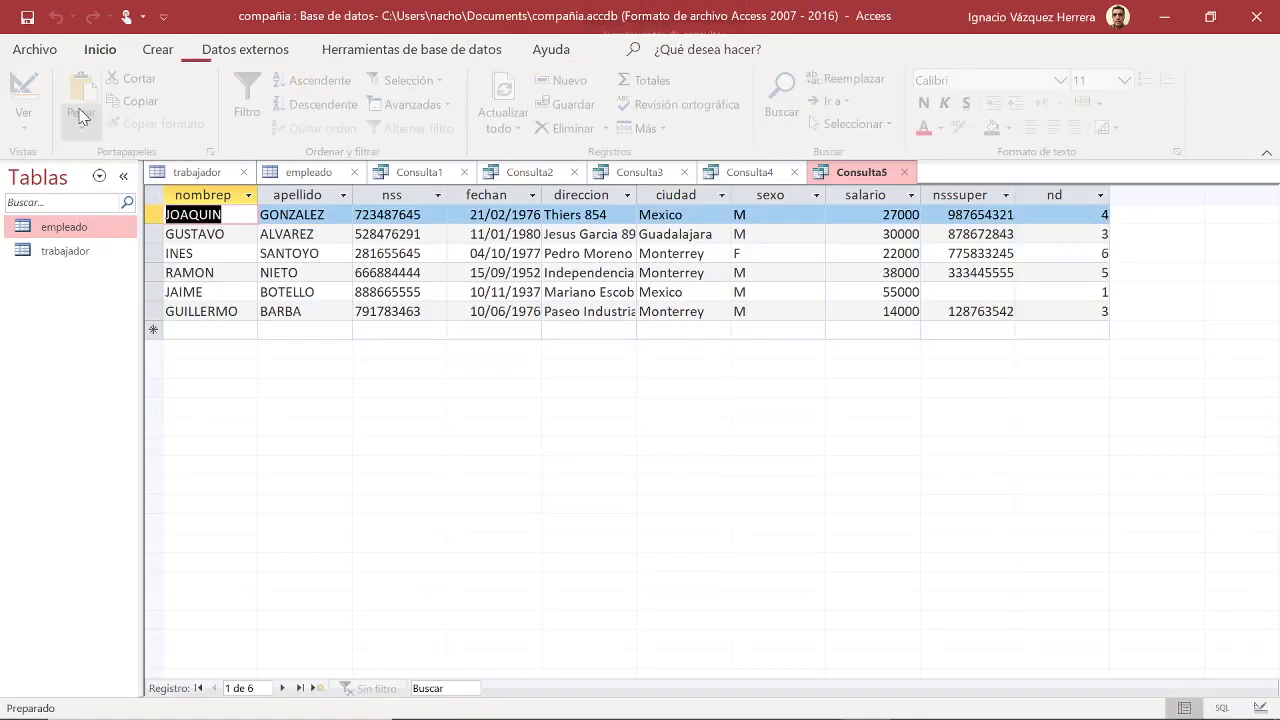
In the Chrome PDF, look over exercises 16 to 18, copy exercise 17's query, SELECT COUNT(*) FROM empleado;, and return to Access
mouse_move(900, 718)
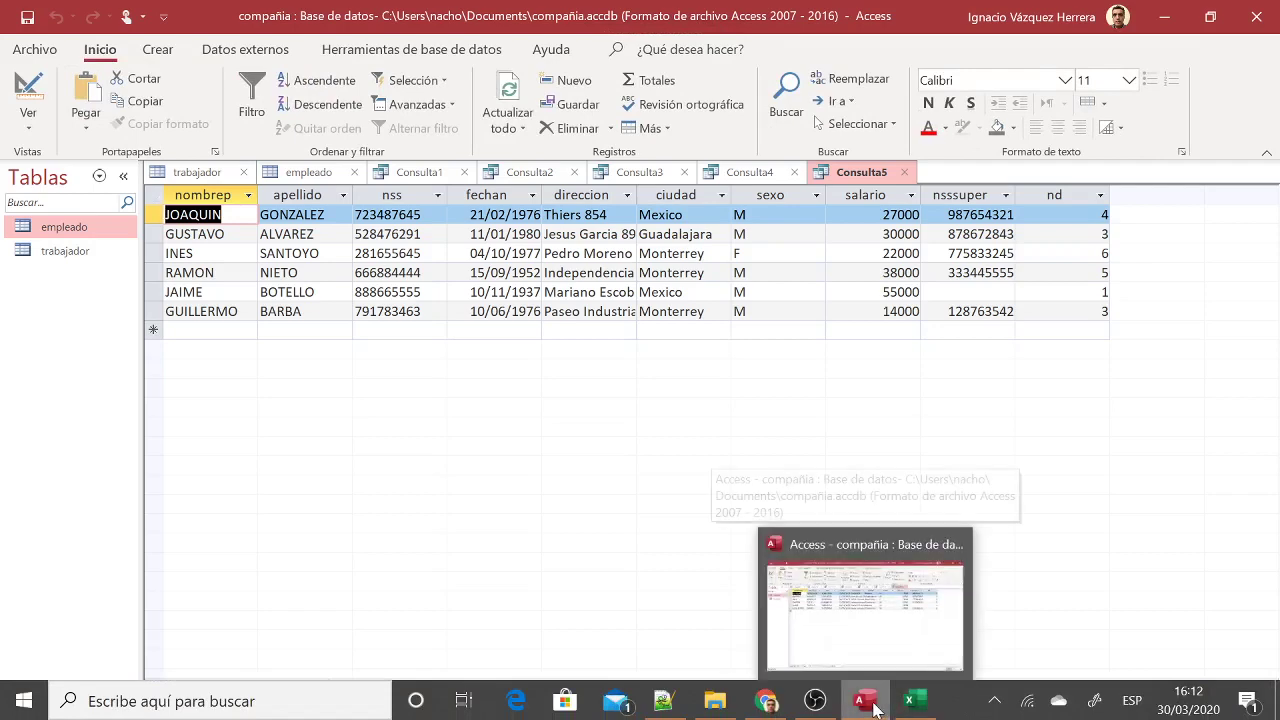
left_click(767, 700)
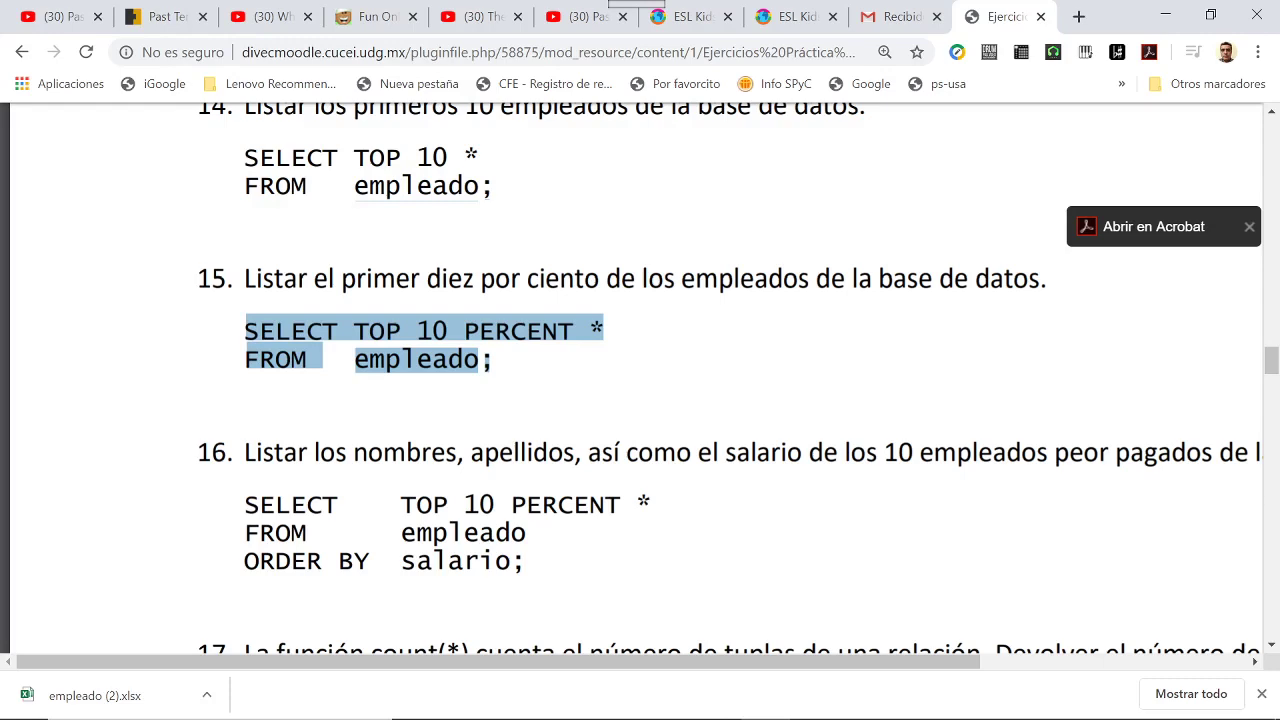
scroll(640, 380, "down", 1)
scroll(640, 380, "down", 1)
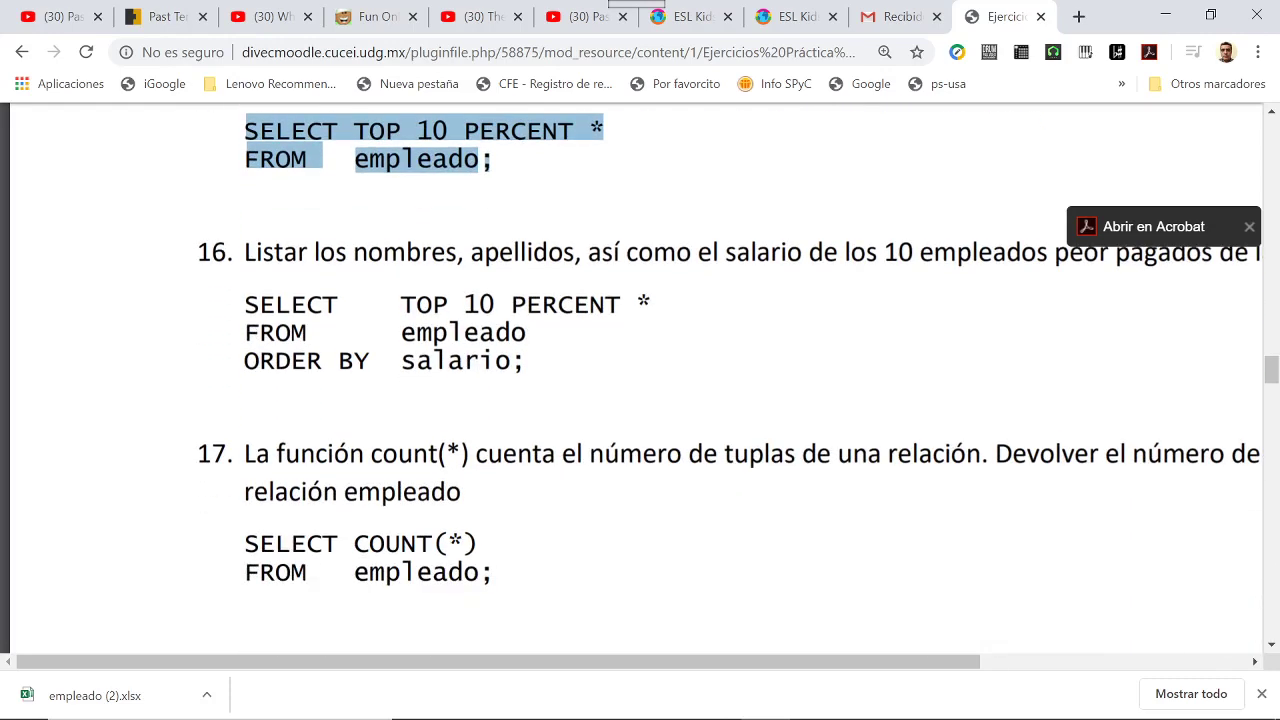
scroll(640, 380, "down", 1)
scroll(640, 380, "down", 1)
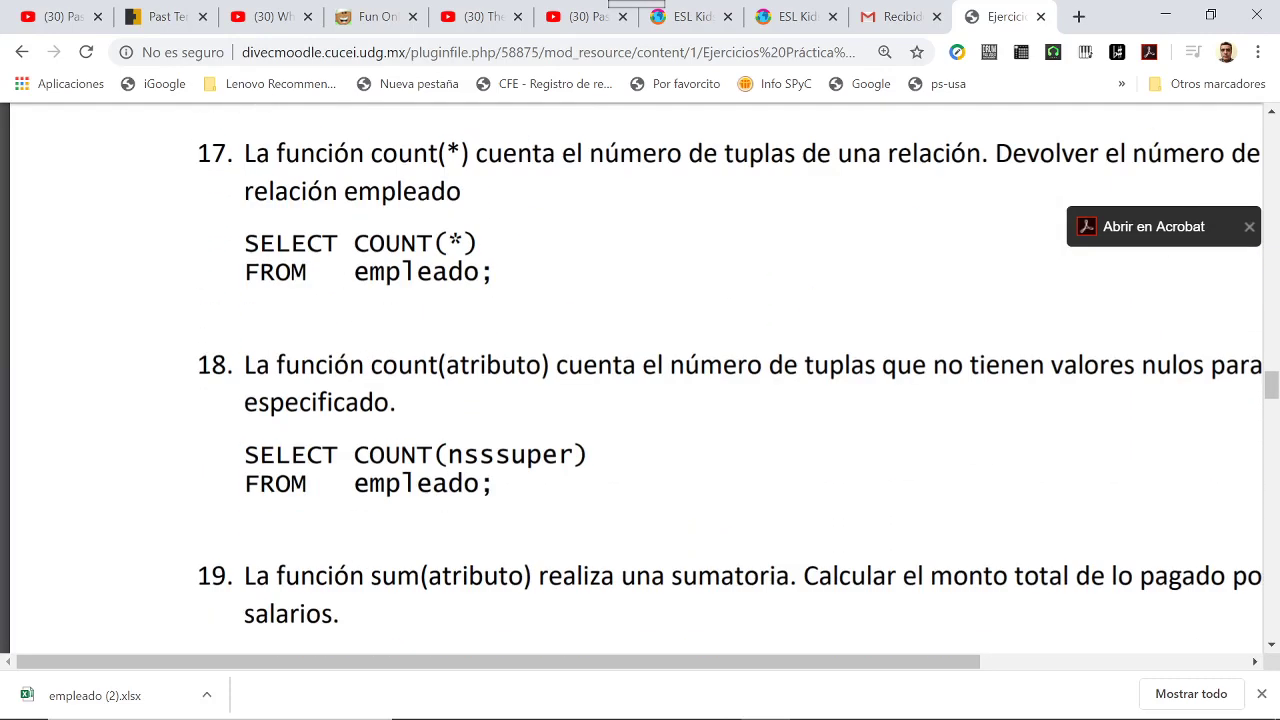
scroll(640, 380, "up", 1)
scroll(640, 380, "up", 1)
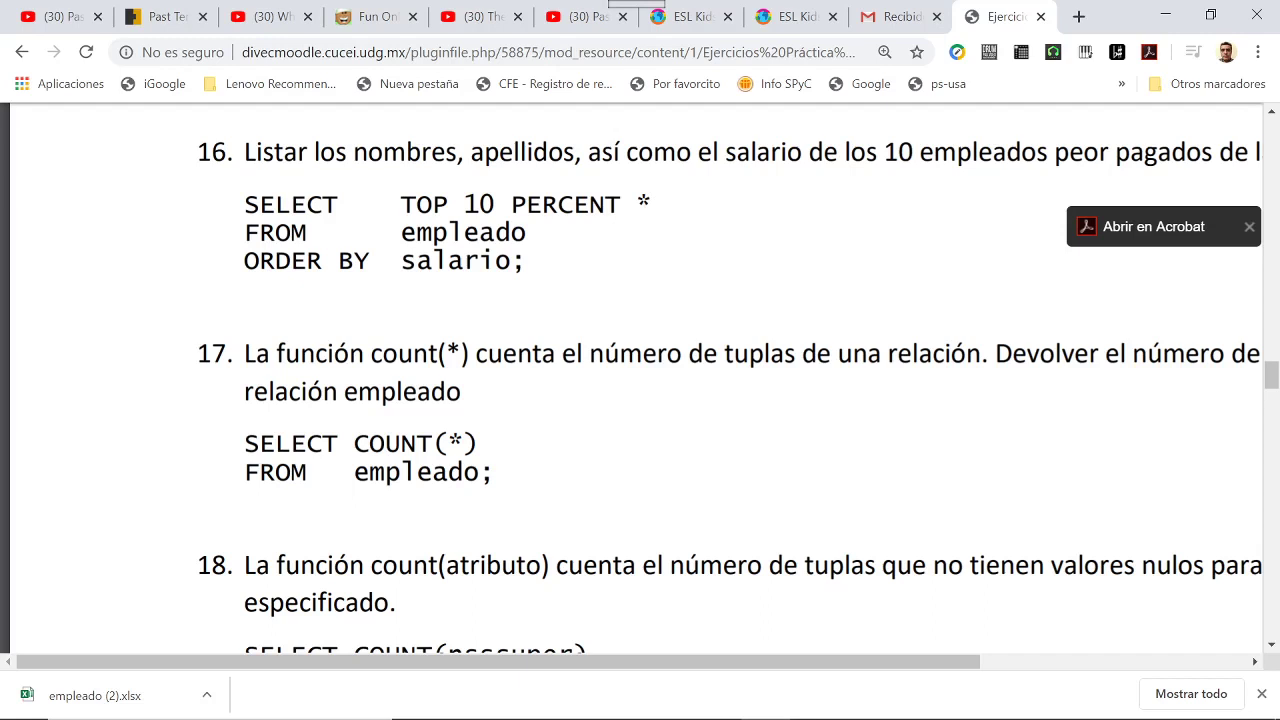
left_click_drag(244, 444, 511, 475)
key("ctrl+c")
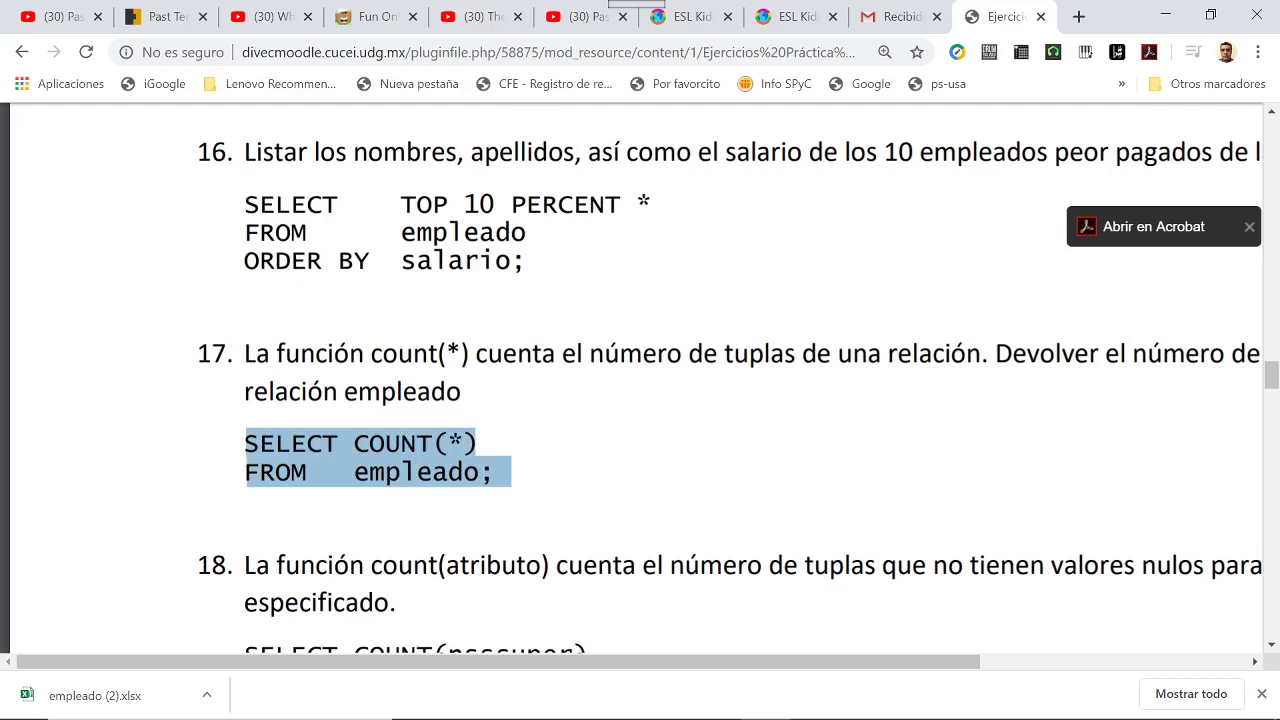
mouse_move(700, 715)
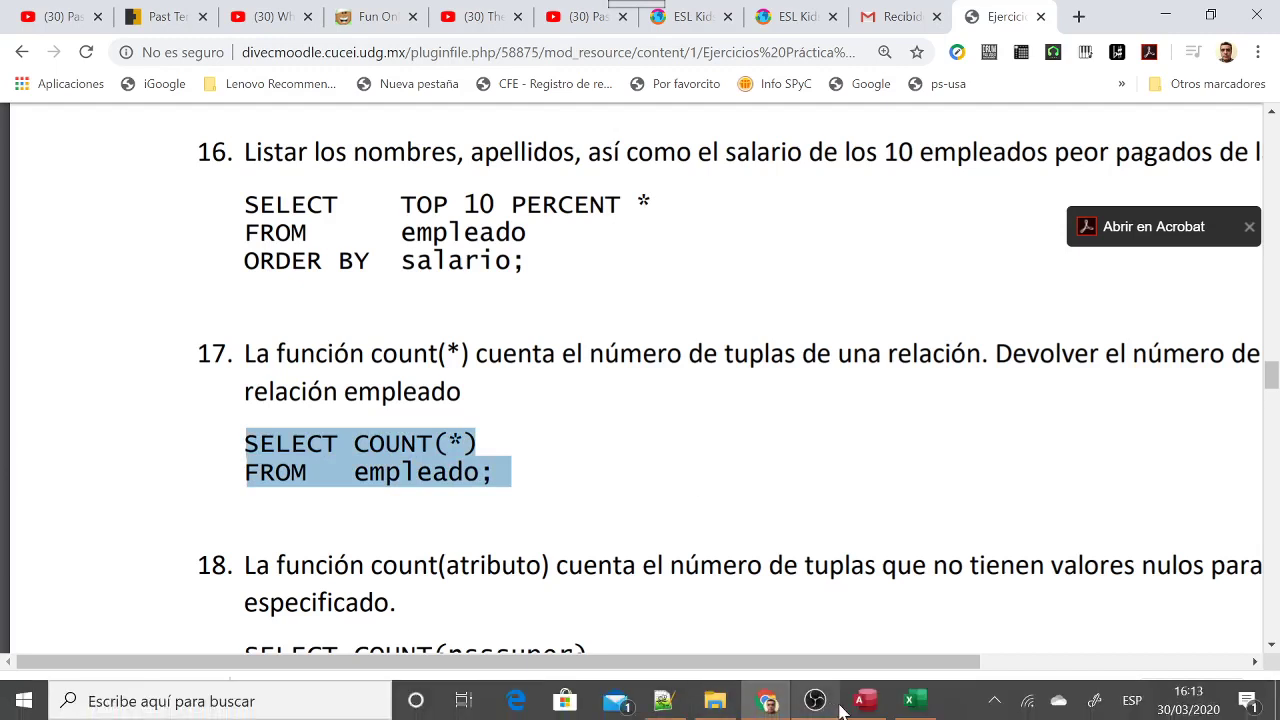
mouse_move(860, 702)
left_click(850, 590)
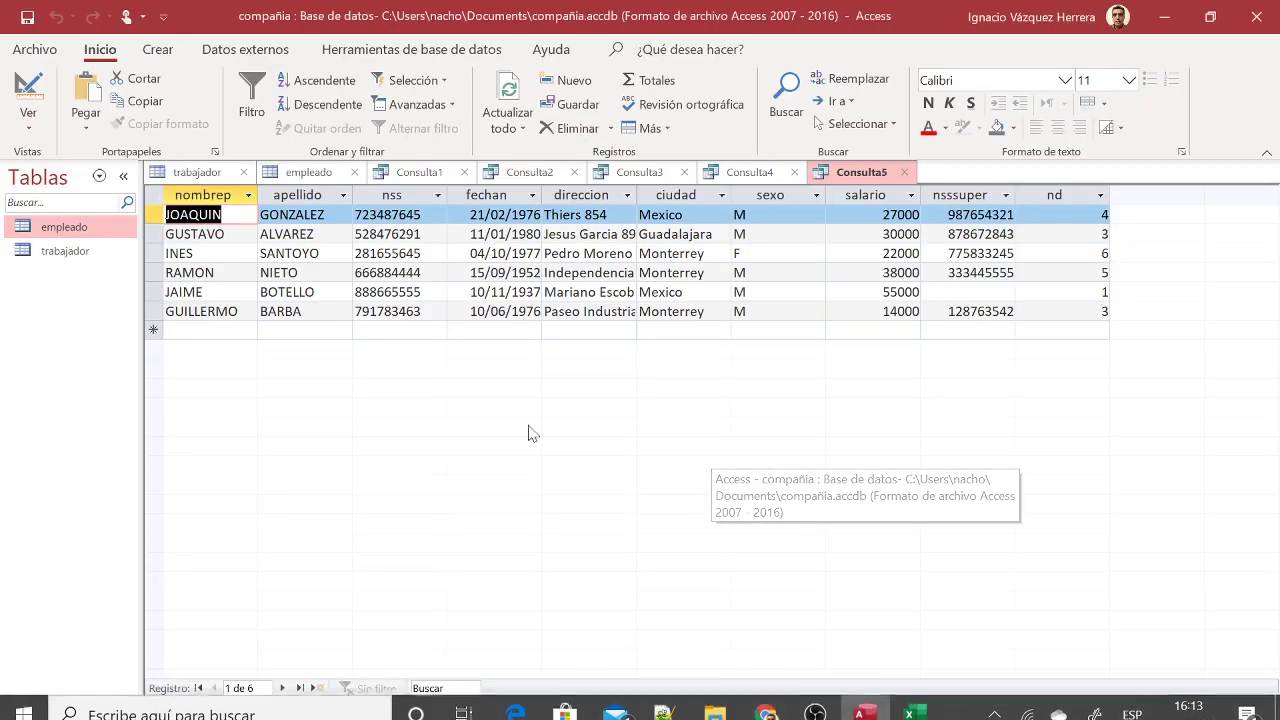
Replace the fifth query's SQL with the copied SELECT COUNT(*) FROM empleado; and run it
left_click(28, 118)
left_click(88, 226)
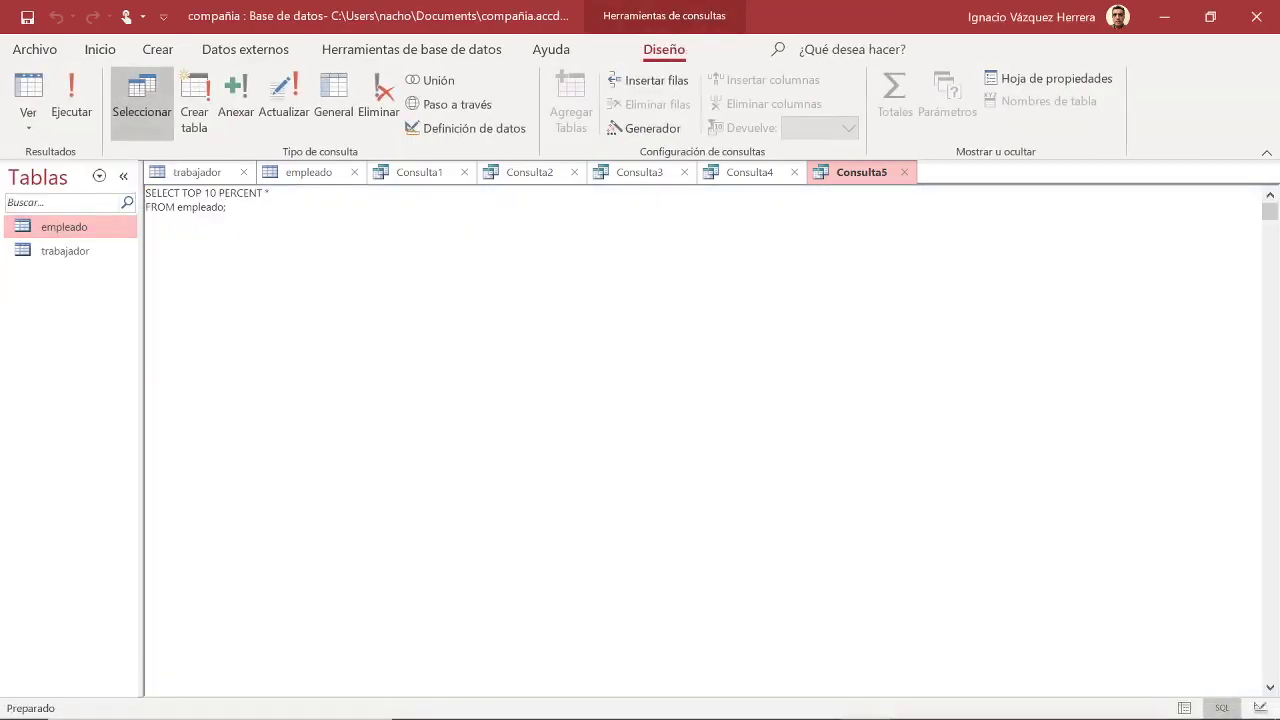
key("ctrl+a")
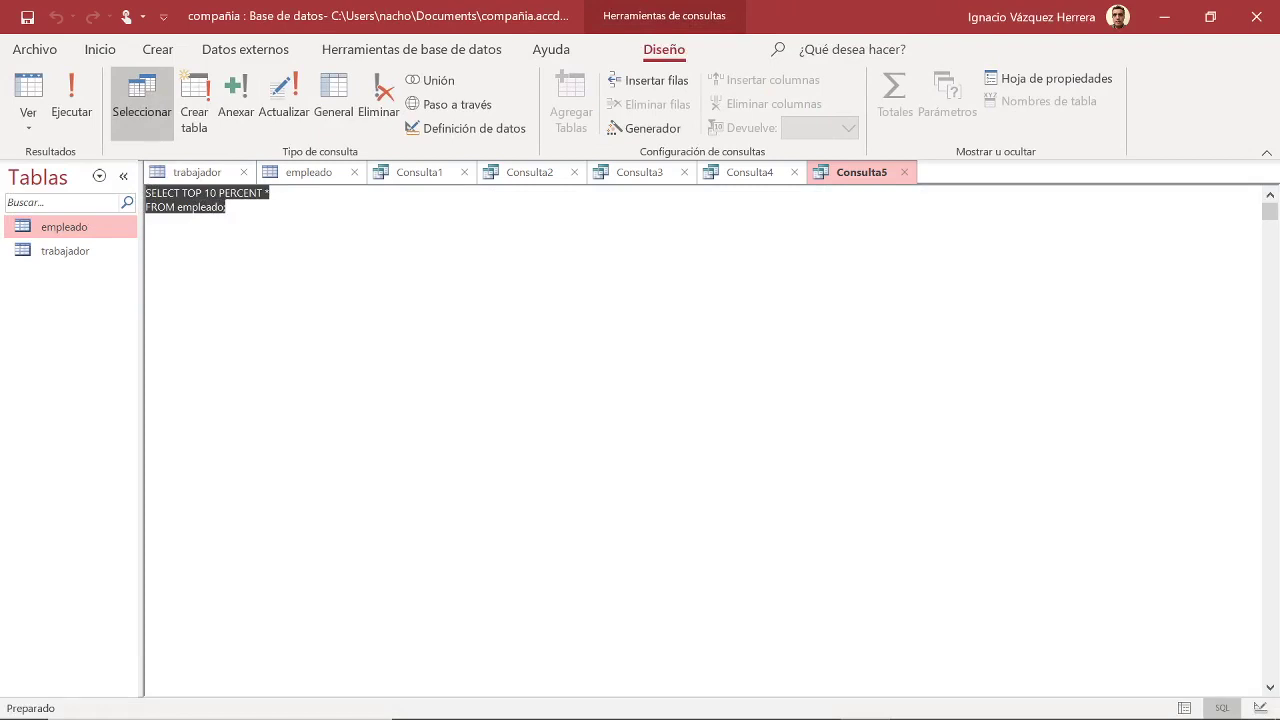
key("ctrl+v")
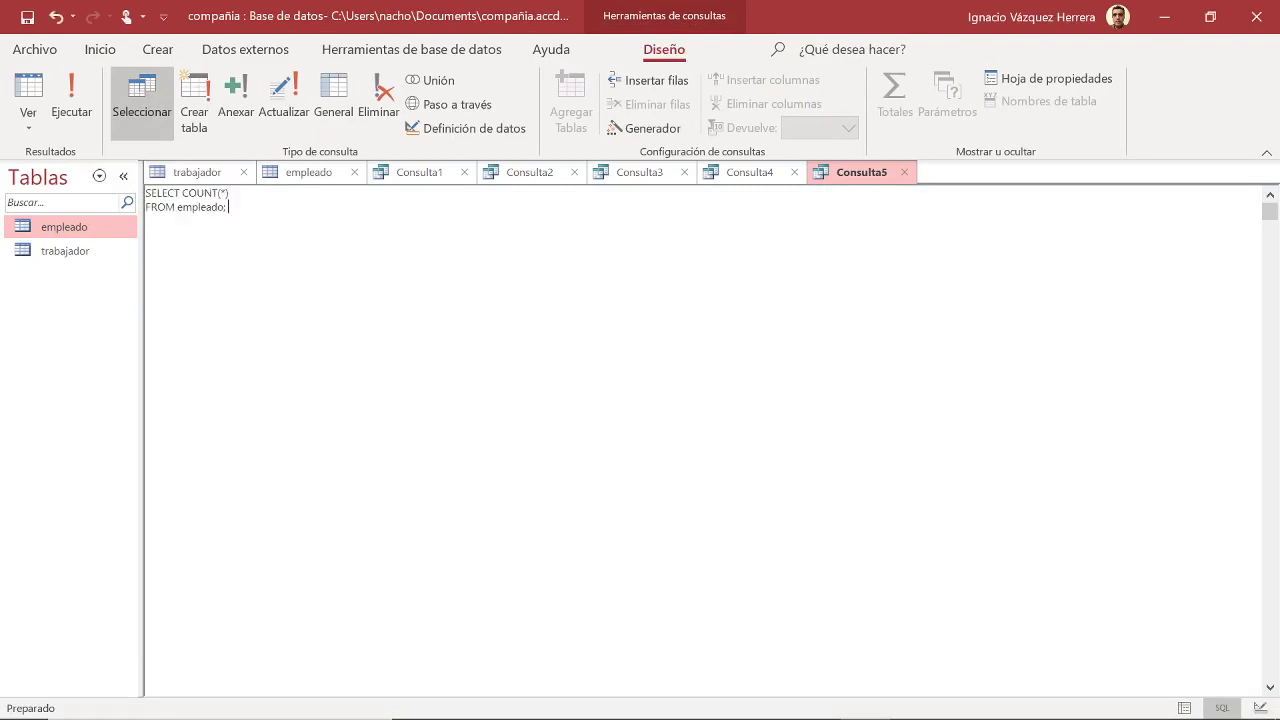
left_click(71, 100)
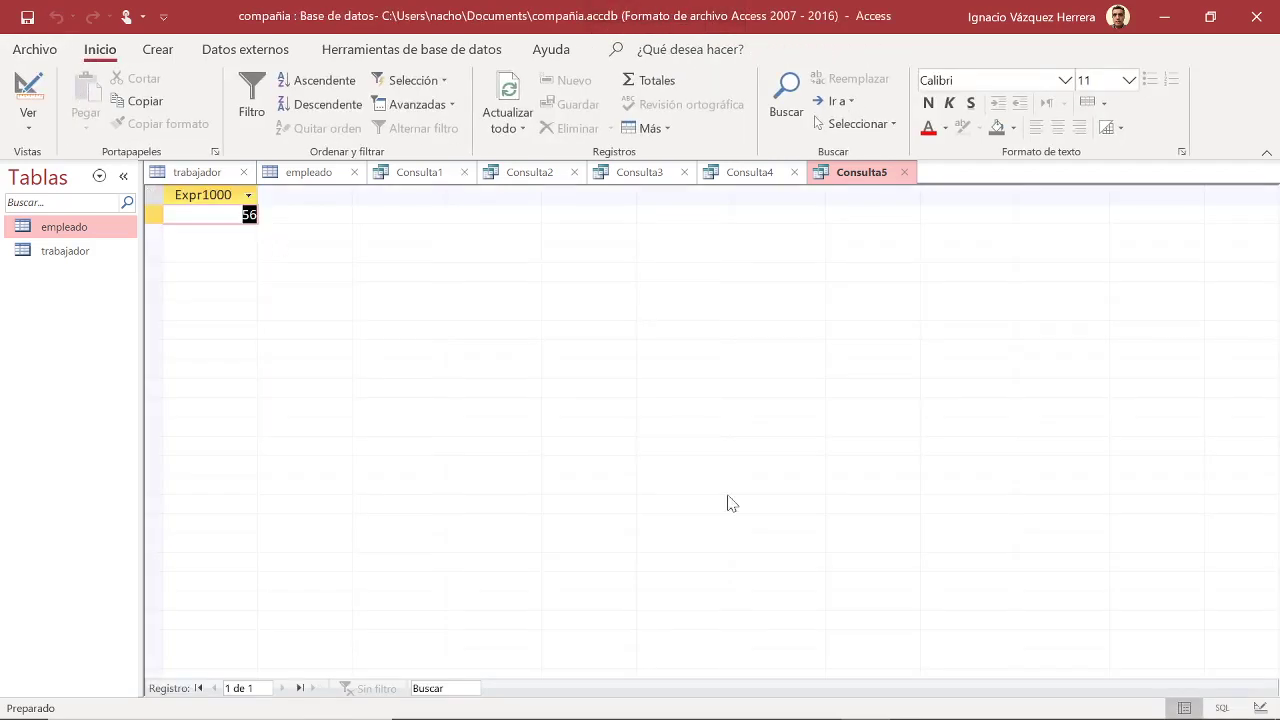
In the Chrome PDF, copy exercise 18's query, SELECT COUNT(nsssuper) FROM empleado;, and return to Access
mouse_move(790, 714)
mouse_move(869, 710)
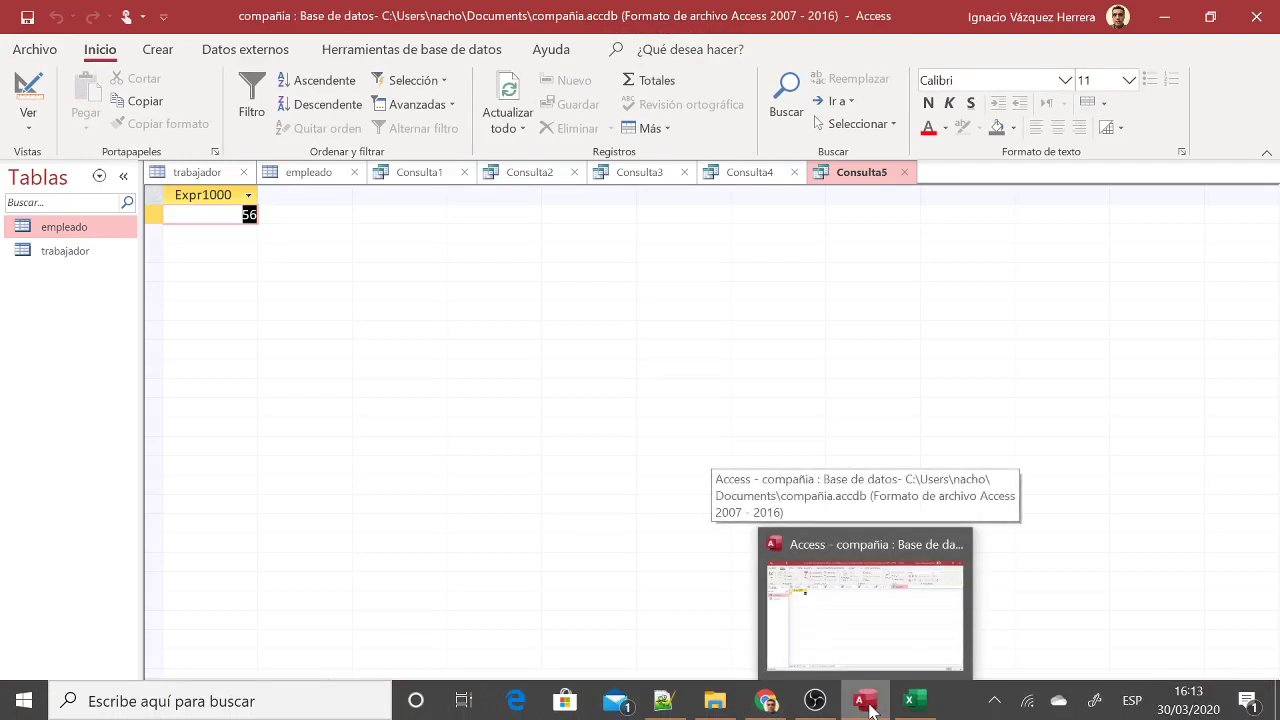
left_click(767, 700)
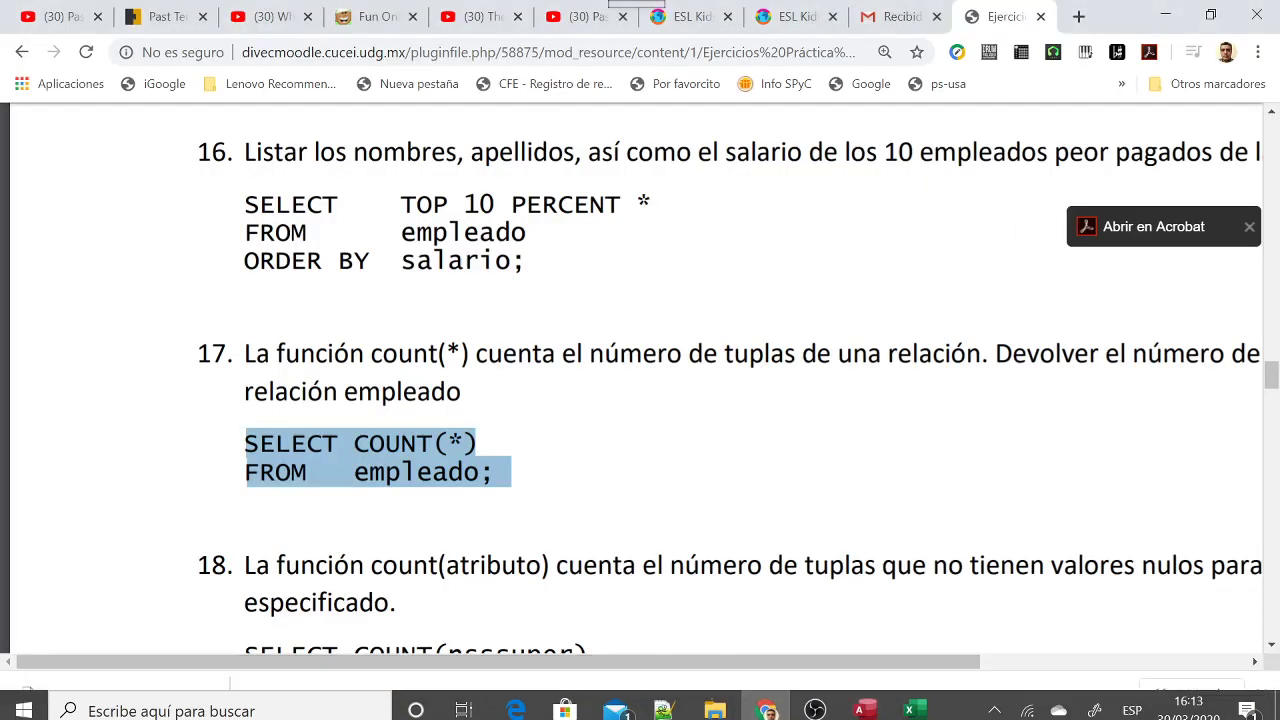
scroll(545, 505, "down", 2)
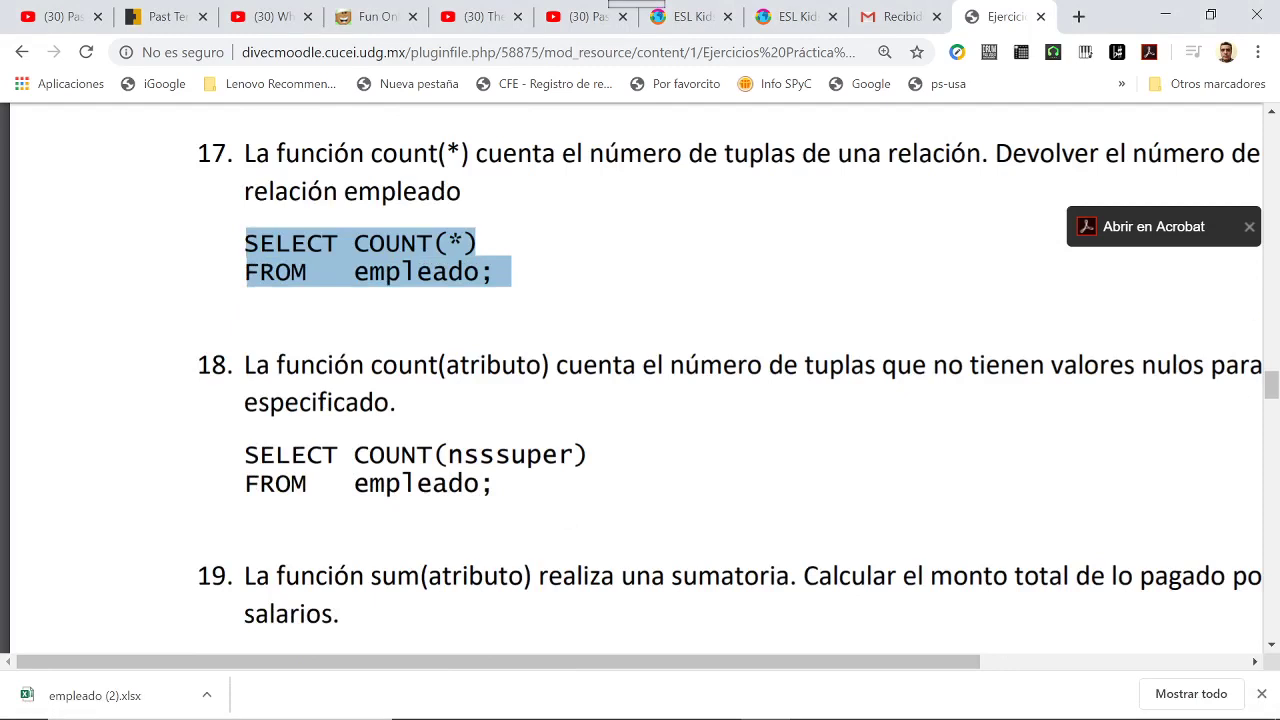
left_click_drag(276, 455, 492, 484)
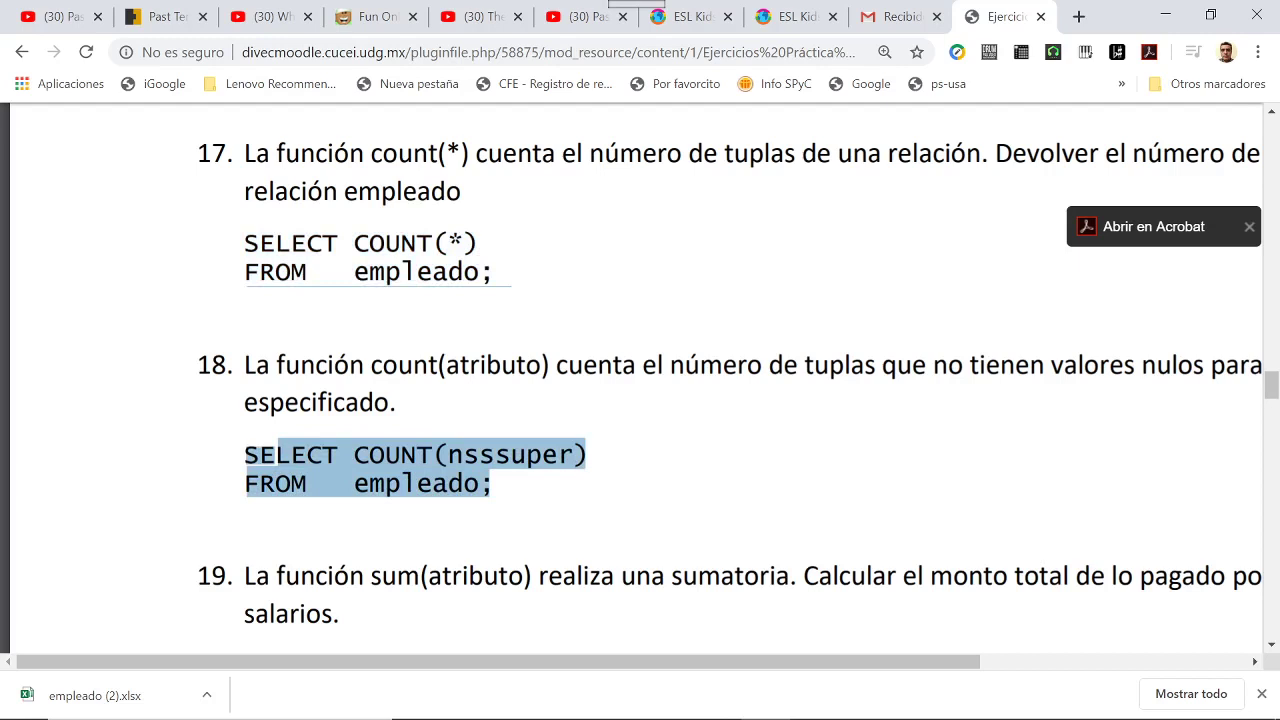
left_click_drag(490, 484, 511, 485)
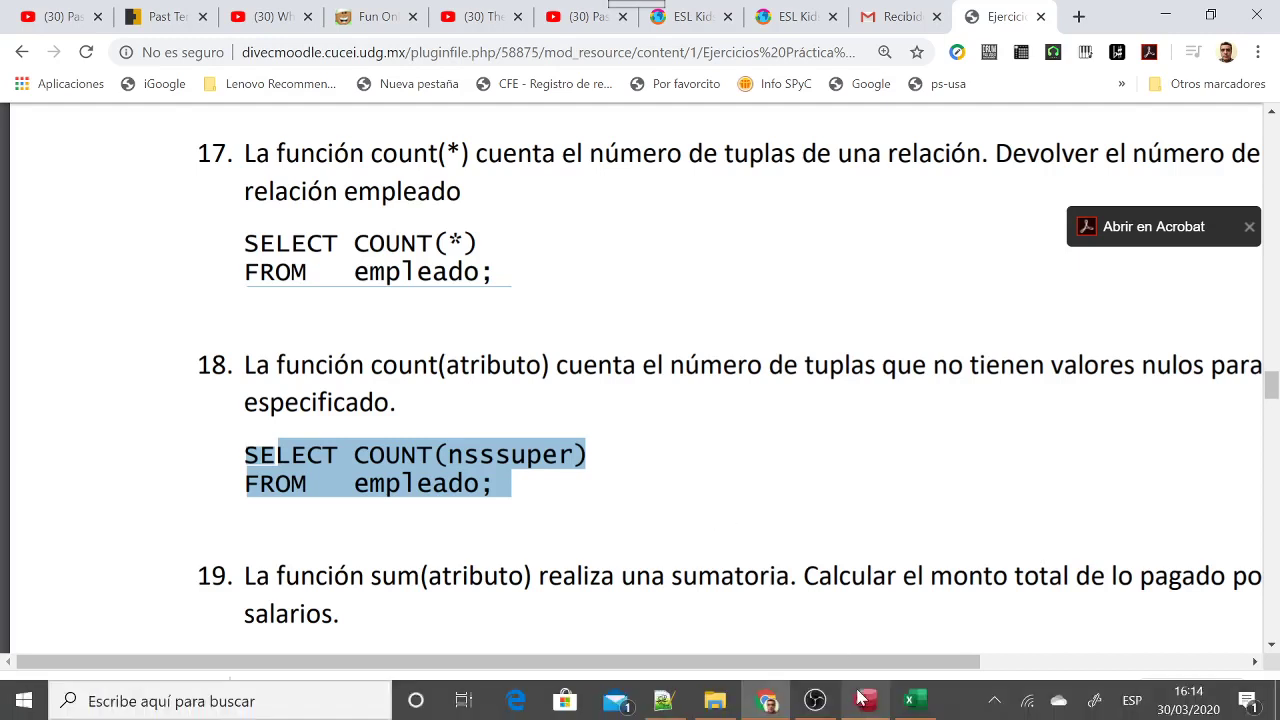
left_click(862, 697)
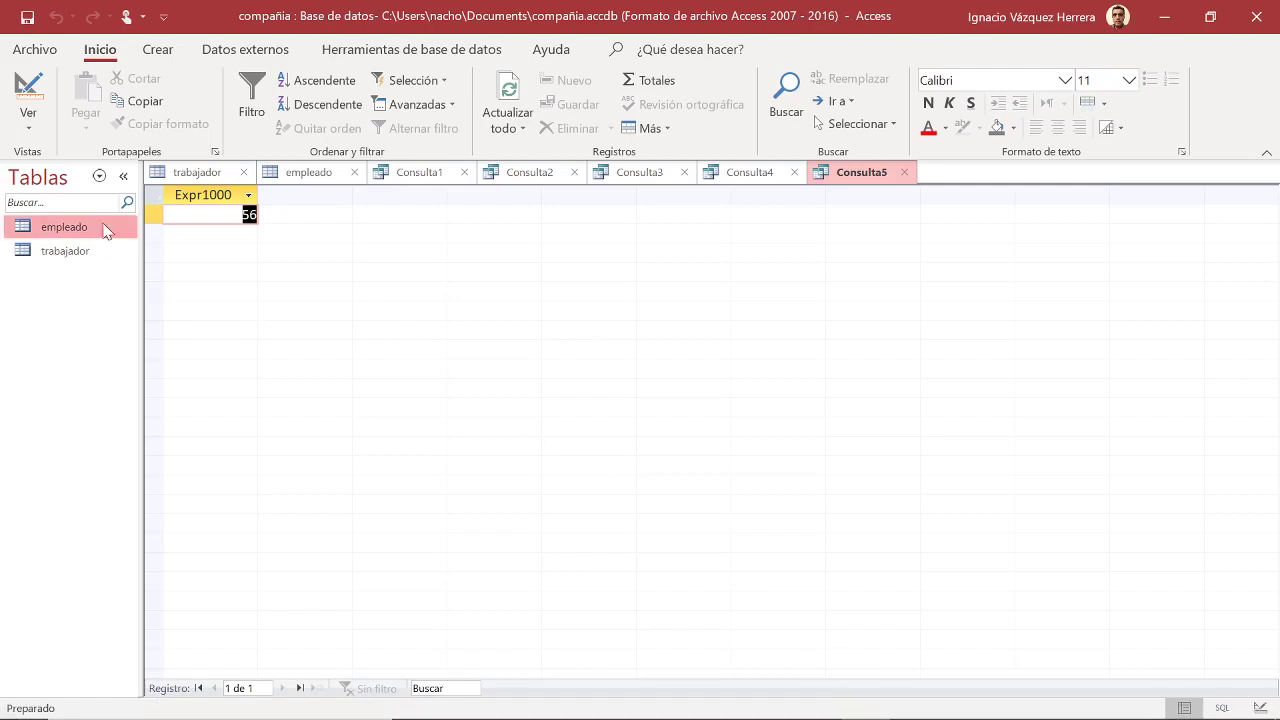
Replace the fifth query's SQL with the copied SELECT COUNT(nsssuper) FROM empleado; and run it
left_click(35, 129)
left_click(104, 220)
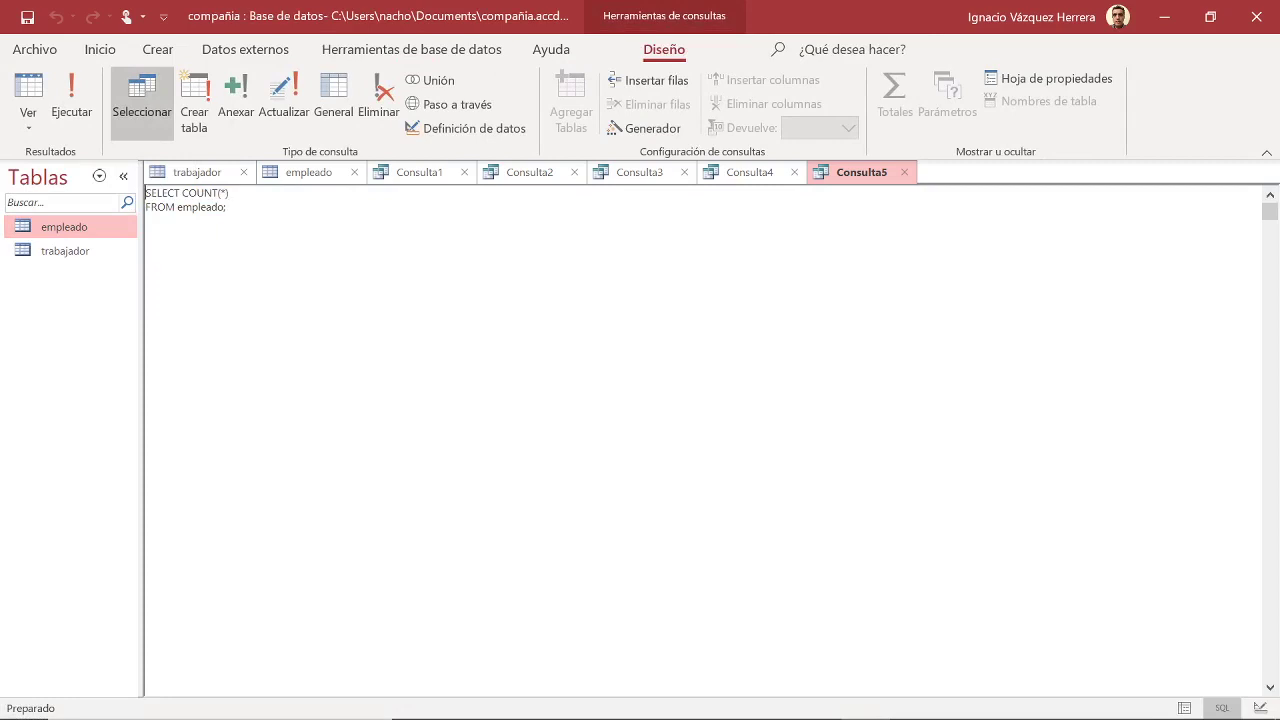
key("ctrl+a")
type("SELECT COUNT(nsssuper) FROM empleado;")
left_click(73, 88)
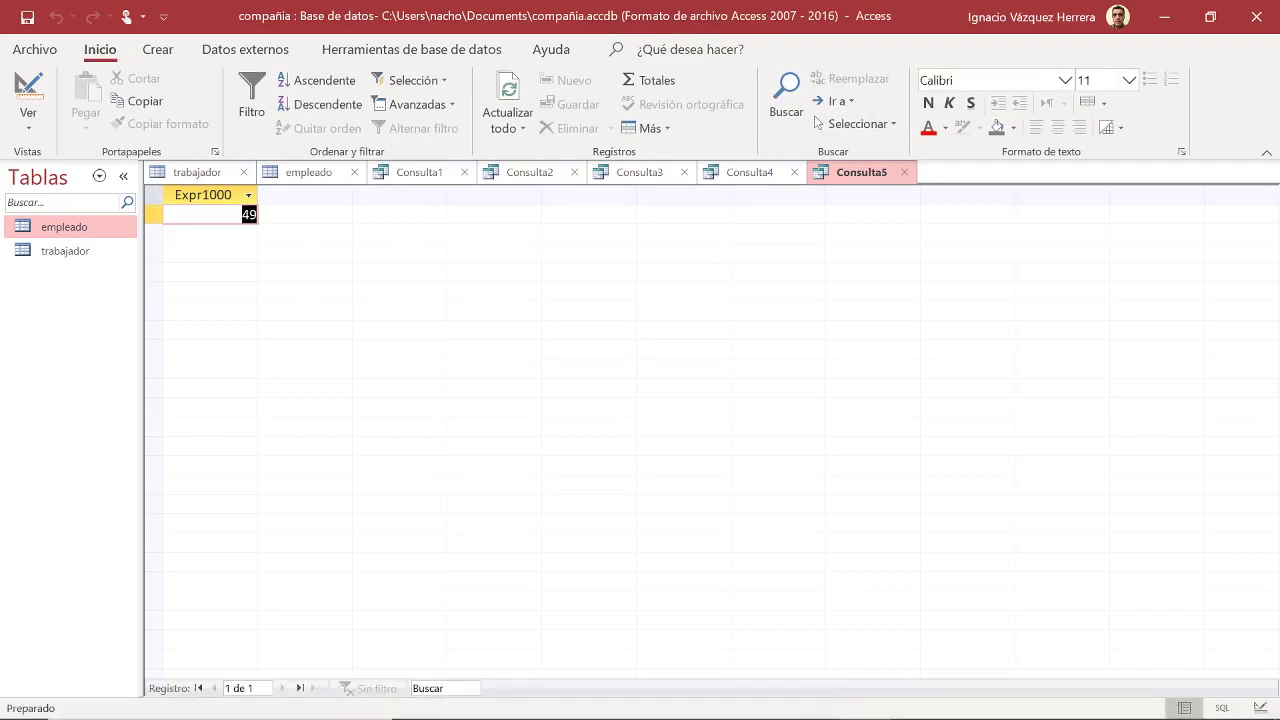
In the Chrome PDF, look over exercises 19 to 23, copy exercise 23's query, SELECT nd, avg(salario) FROM empleado GROUP BY nd;, and return to Access
left_click(768, 703)
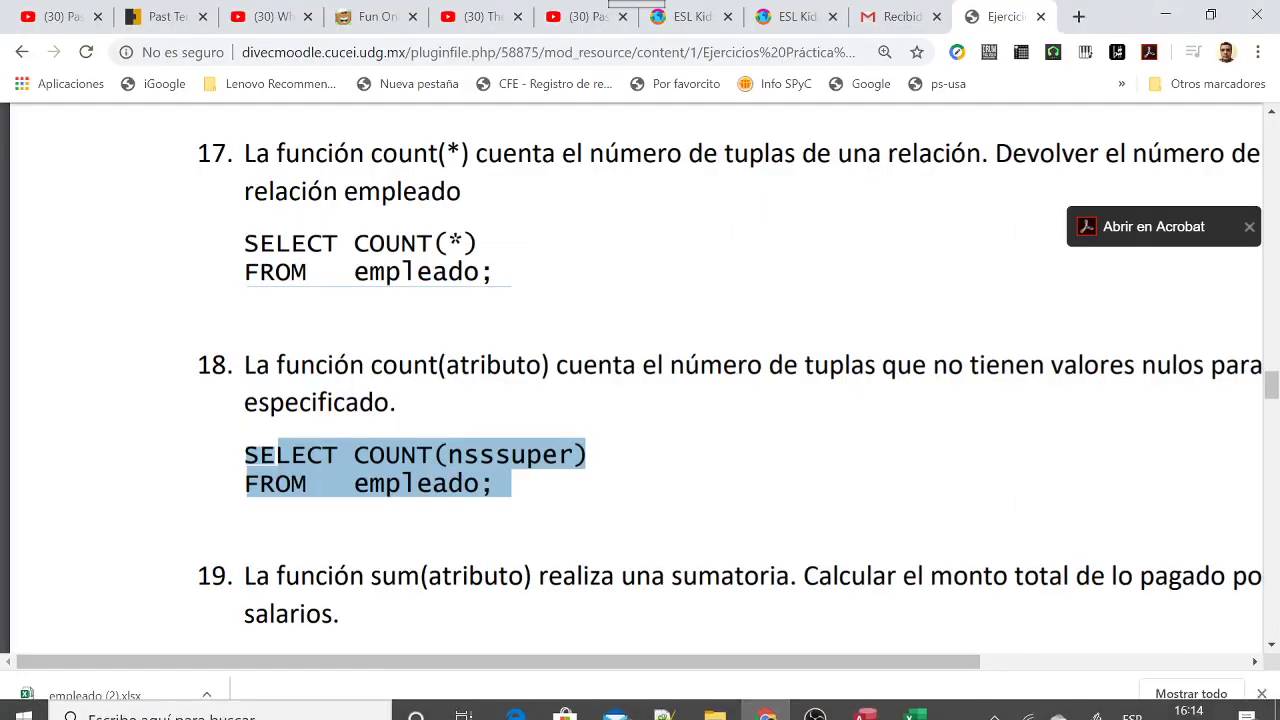
scroll(640, 543, "down", 1)
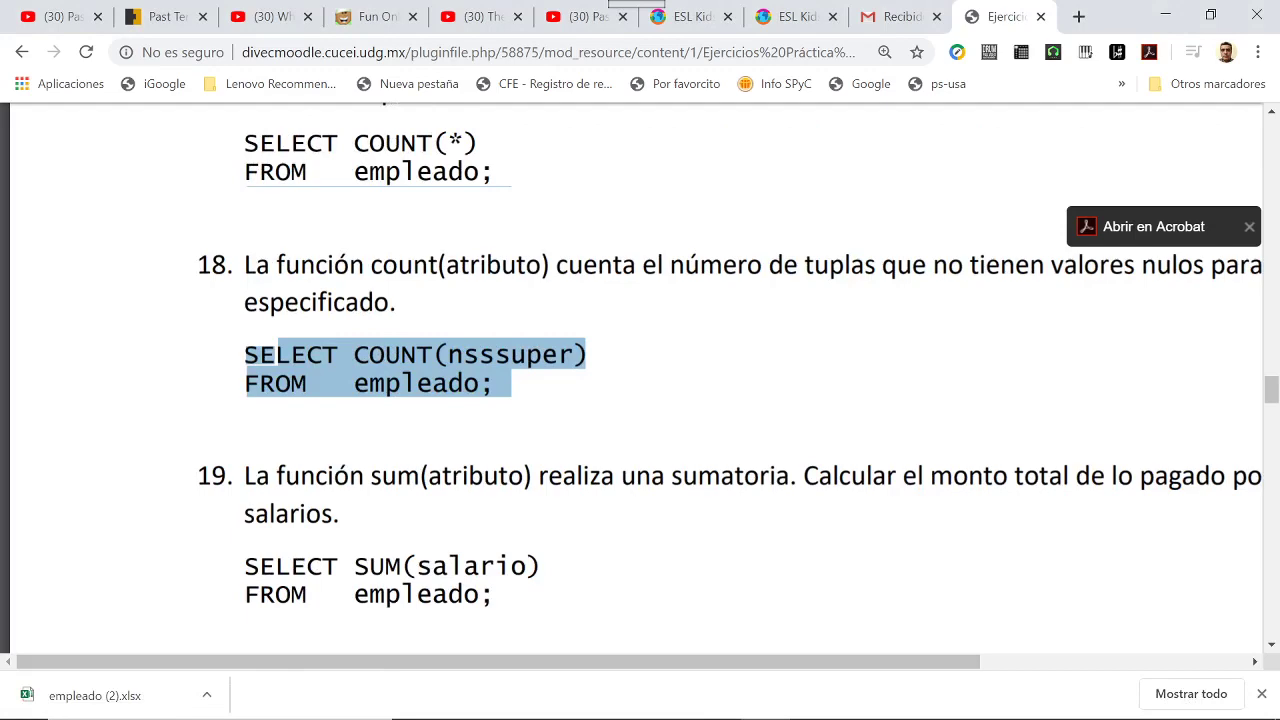
scroll(680, 520, "down", 2)
scroll(602, 514, "down", 2)
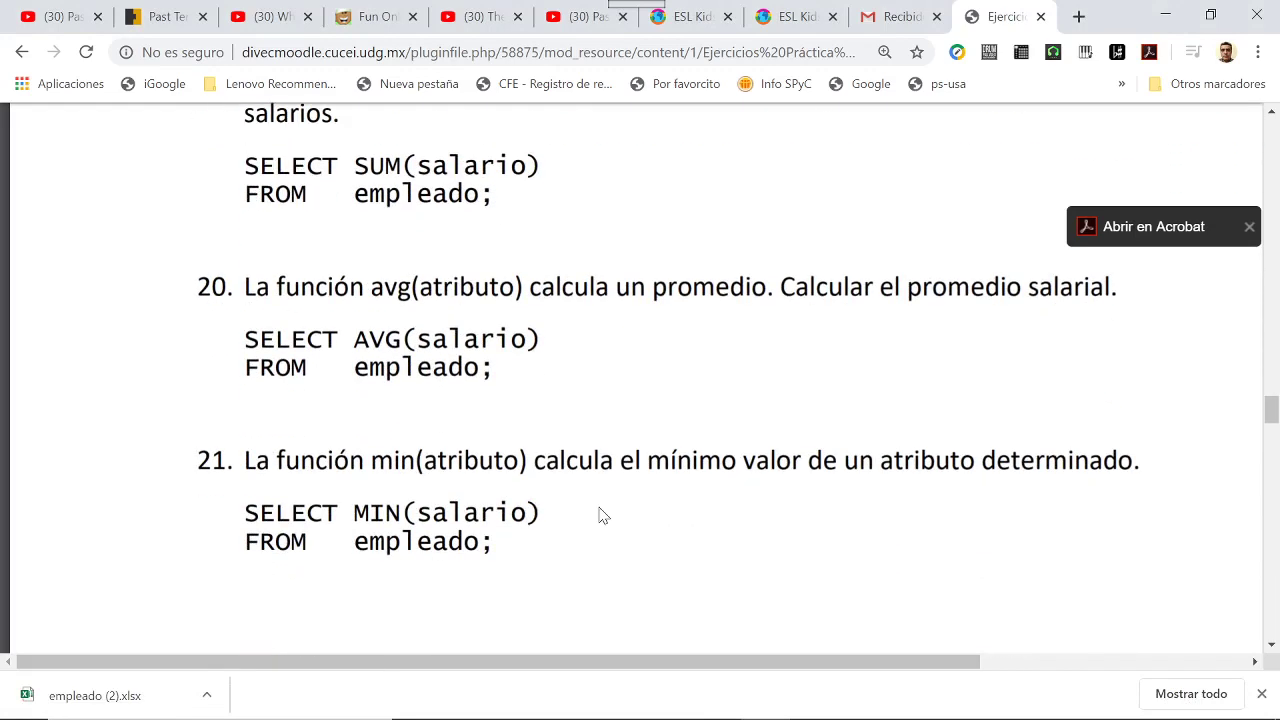
scroll(600, 514, "down", 2)
scroll(594, 517, "down", 2)
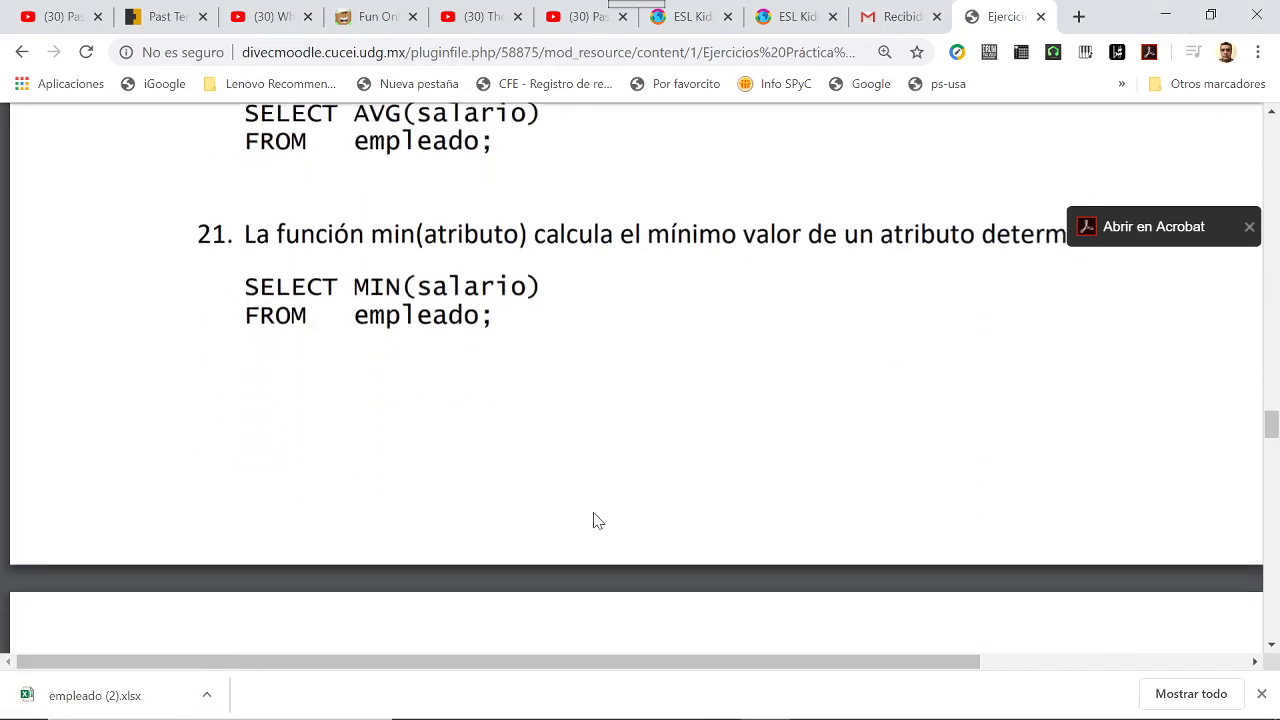
scroll(594, 520, "down", 2)
scroll(597, 519, "down", 2)
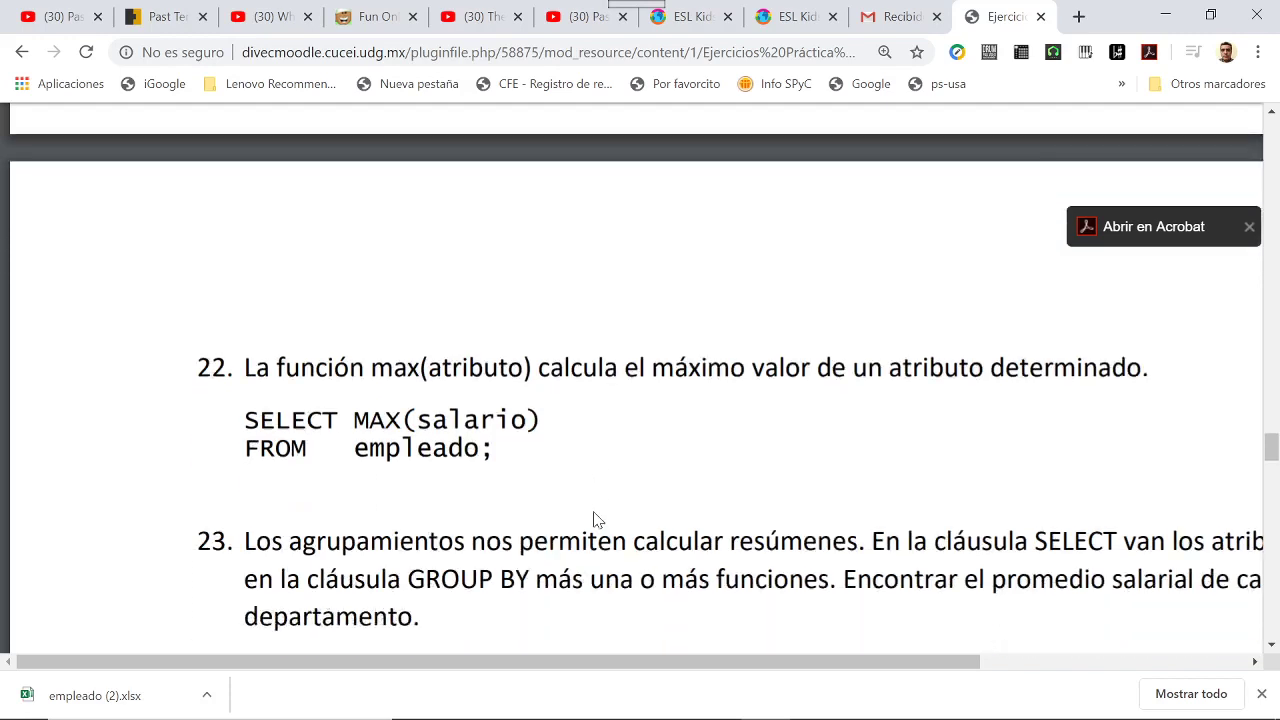
scroll(594, 518, "down", 1)
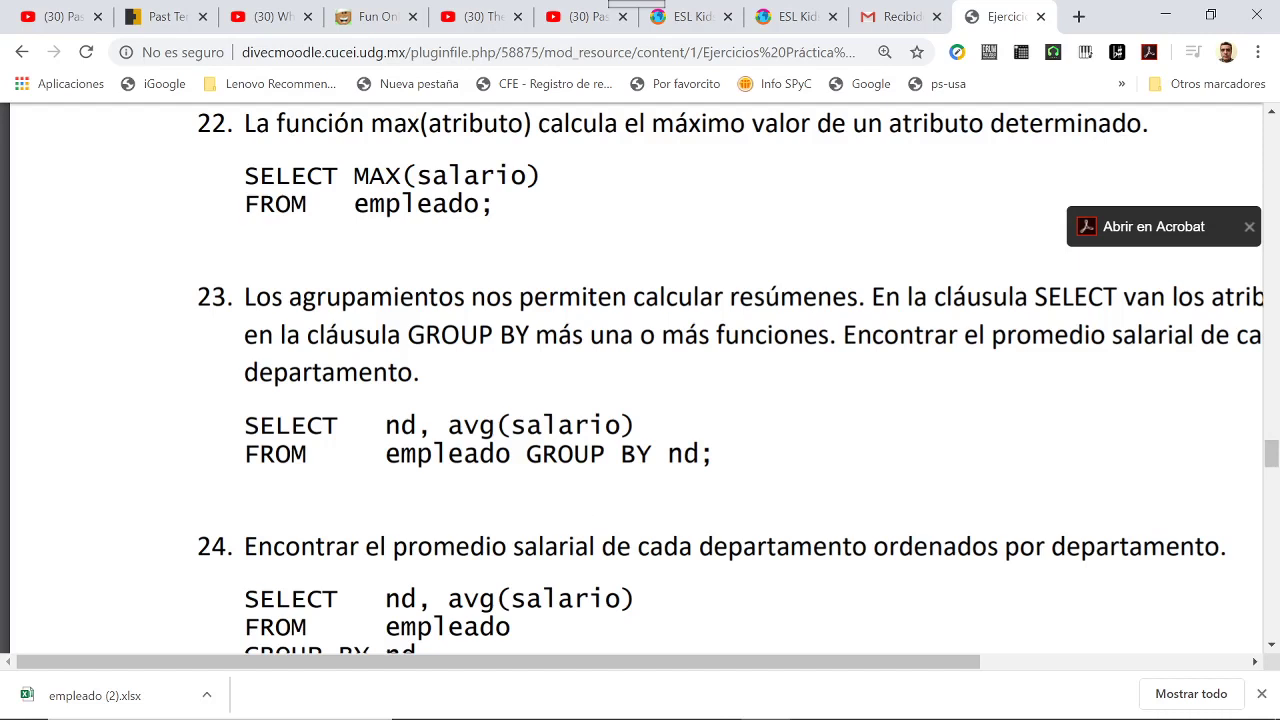
left_click_drag(245, 425, 710, 455)
key("ctrl+c")
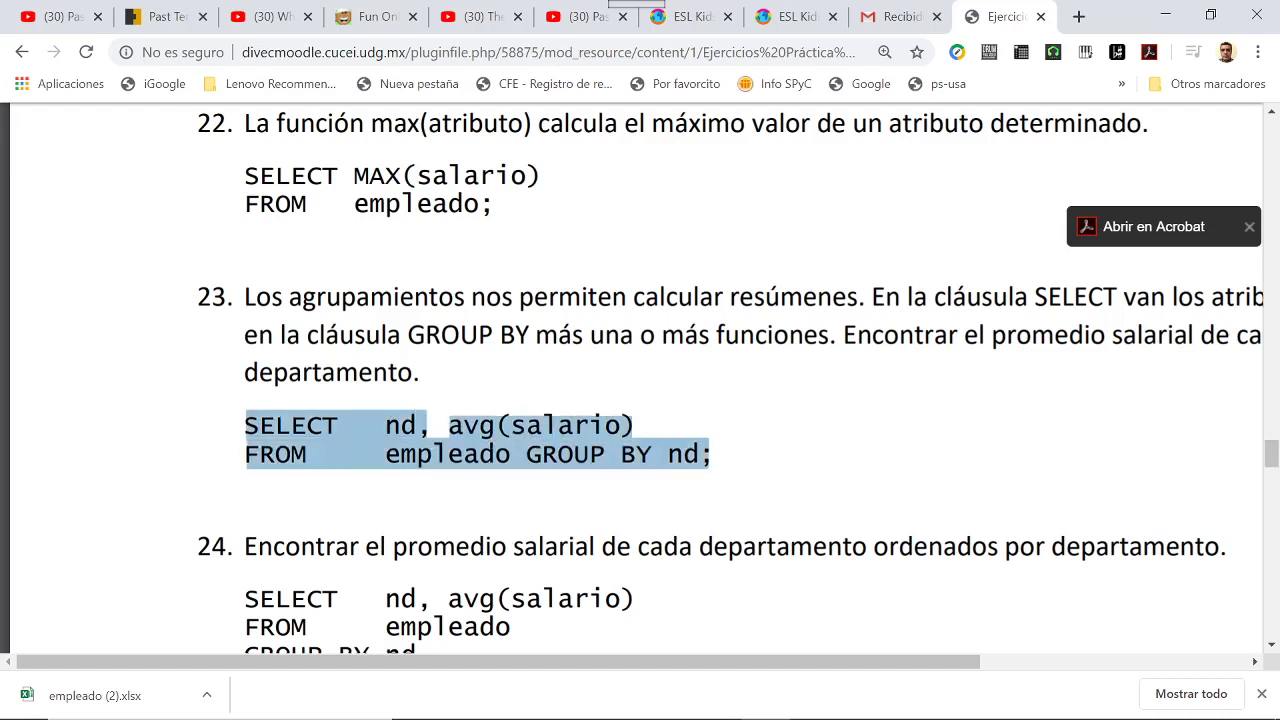
left_click(866, 714)
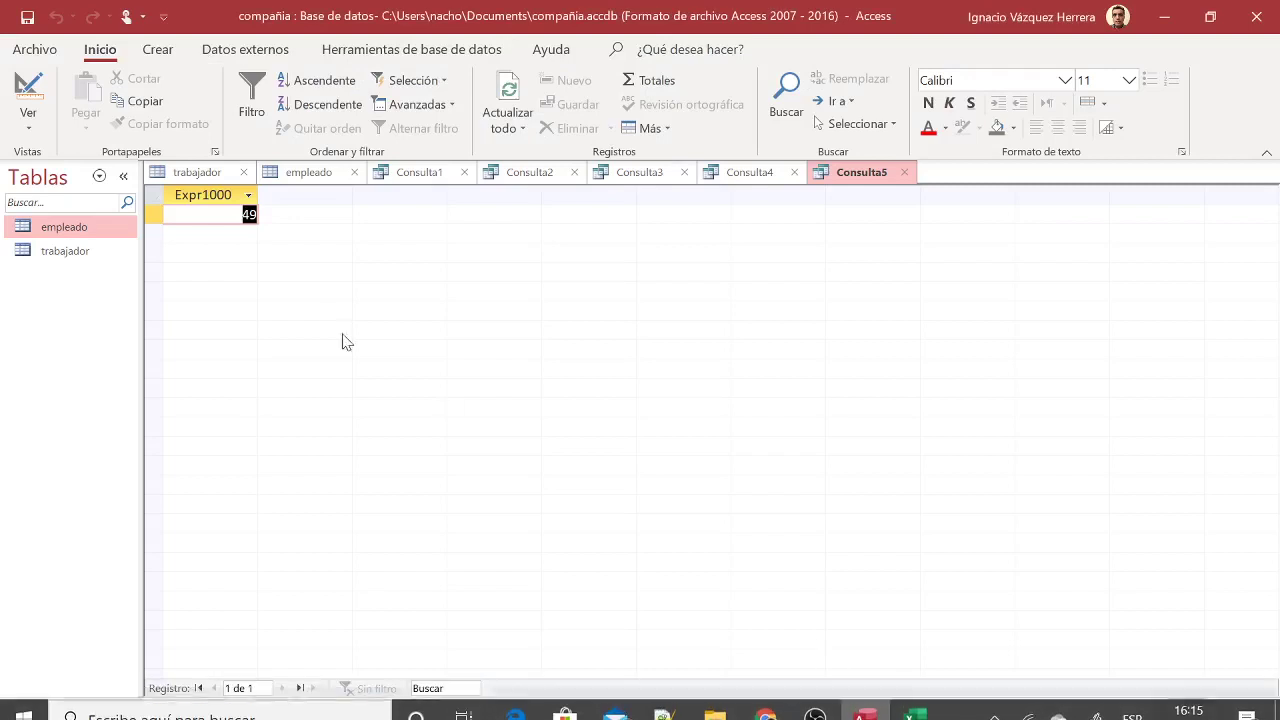
Replace the fifth query's SQL with the copied SELECT nd, avg(salario) FROM empleado GROUP BY nd; and put GROUP BY nd; on its own line
left_click(28, 118)
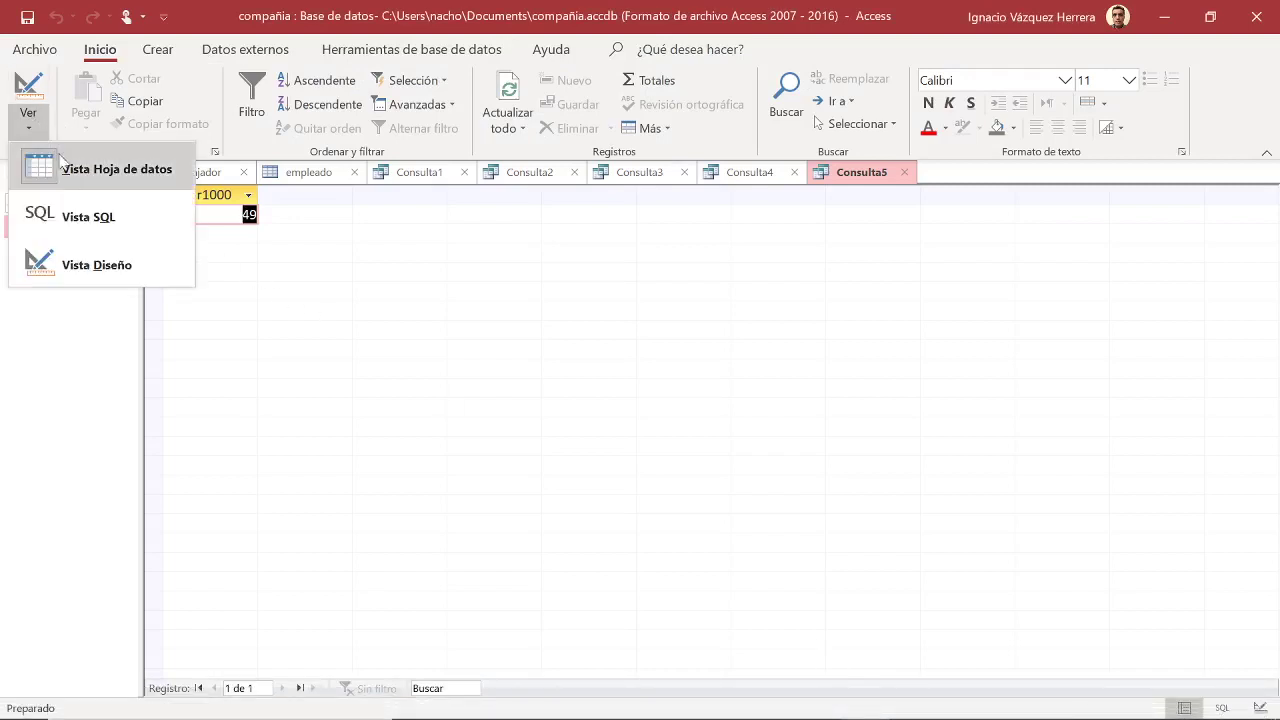
left_click(88, 217)
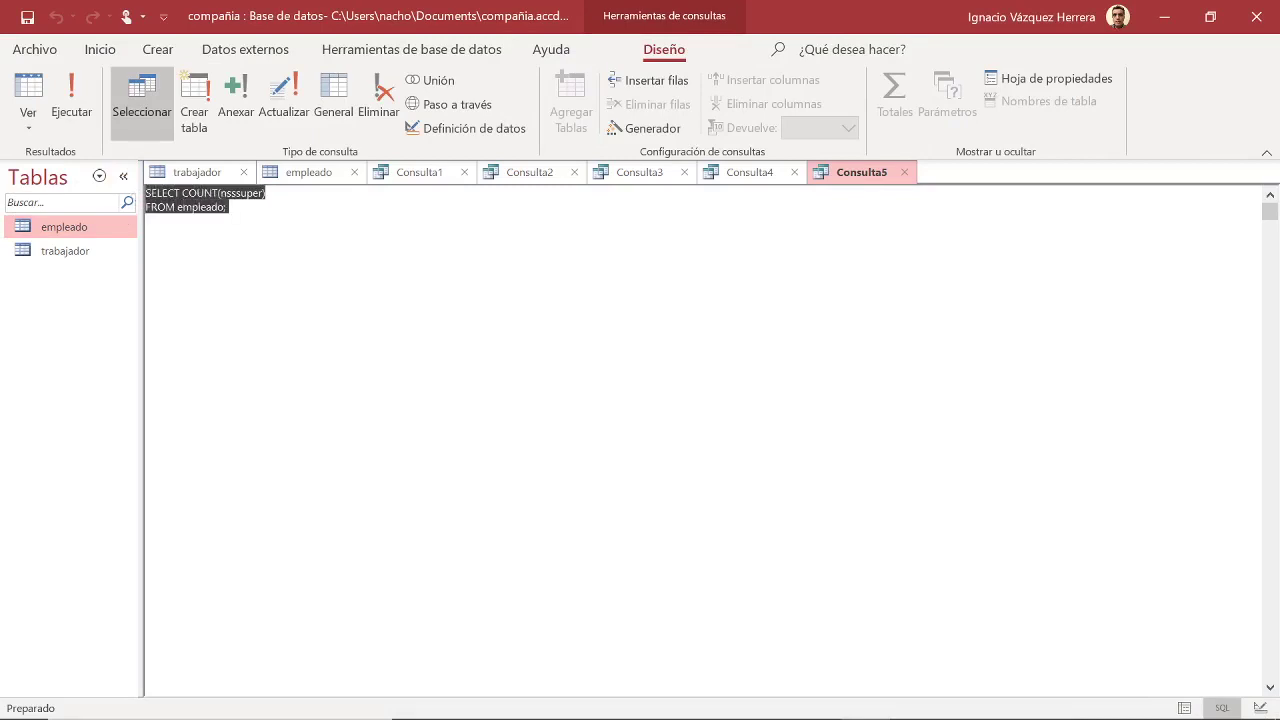
key("ctrl+v")
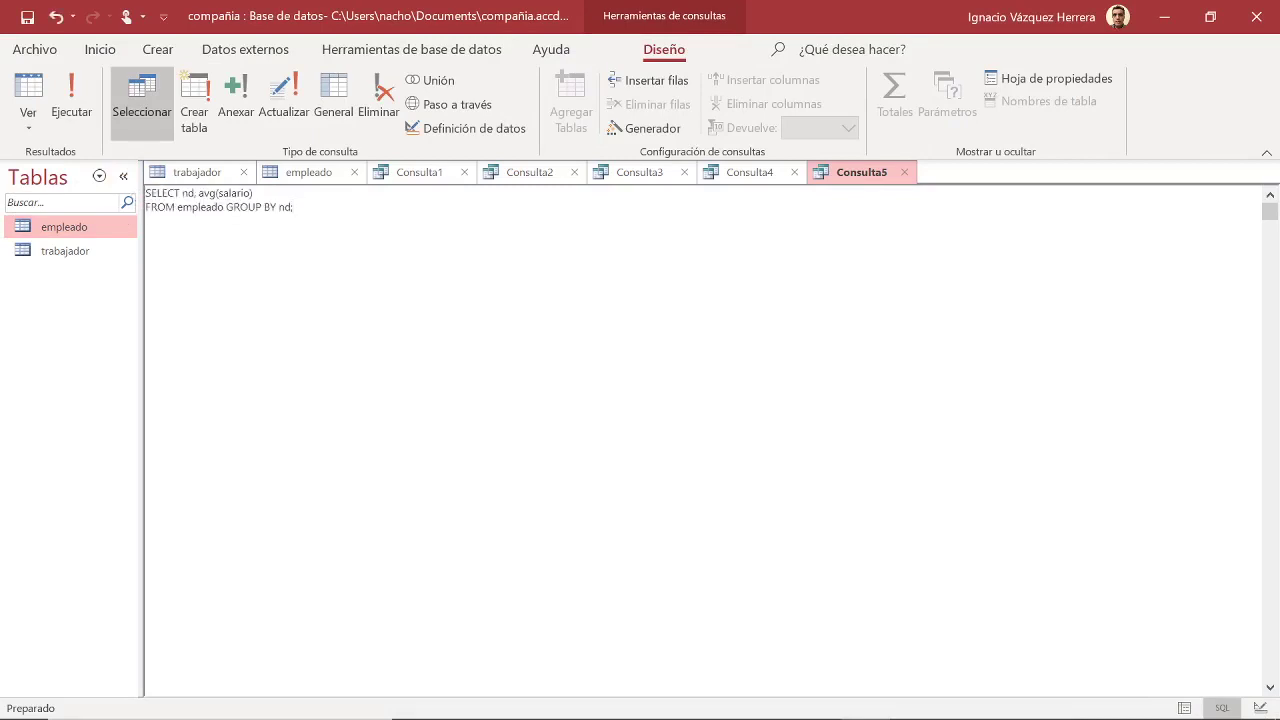
key("Return")
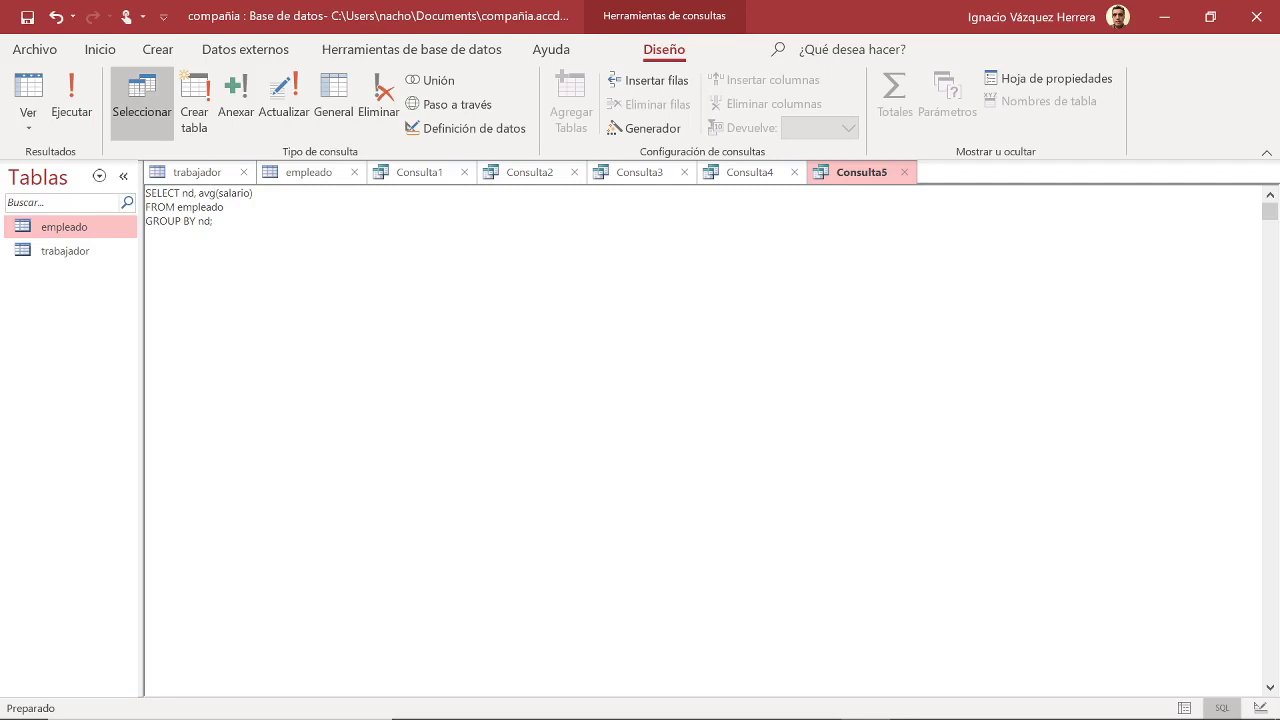
Highlight the GROUP BY nd; clause in the fifth query's SQL to examine it, and clear the selection
key("shift+Right")
key("shift+Right")
key("shift+Right")
key("shift+Right")
key("shift+Right")
key("shift+Right")
key("shift+Right")
key("shift+Right")
key("shift+Right")
key("shift+Right")
key("shift+Right")
key("shift+Right")
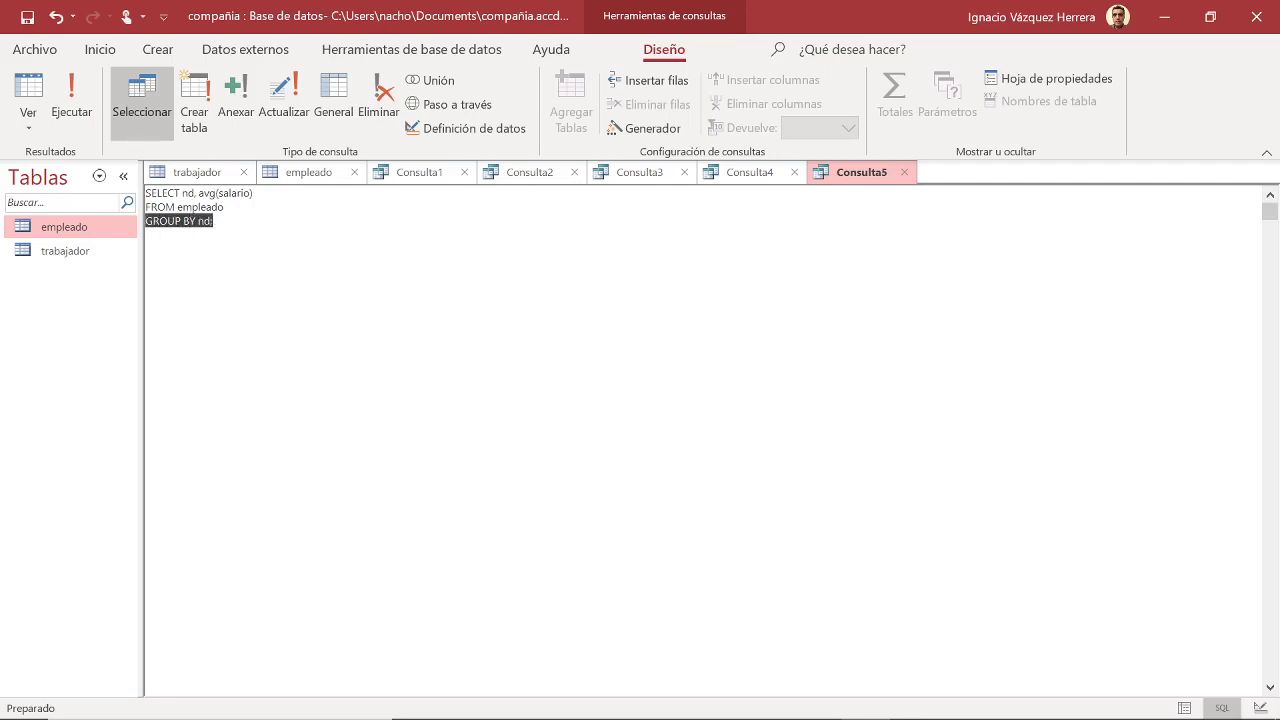
key("Right")
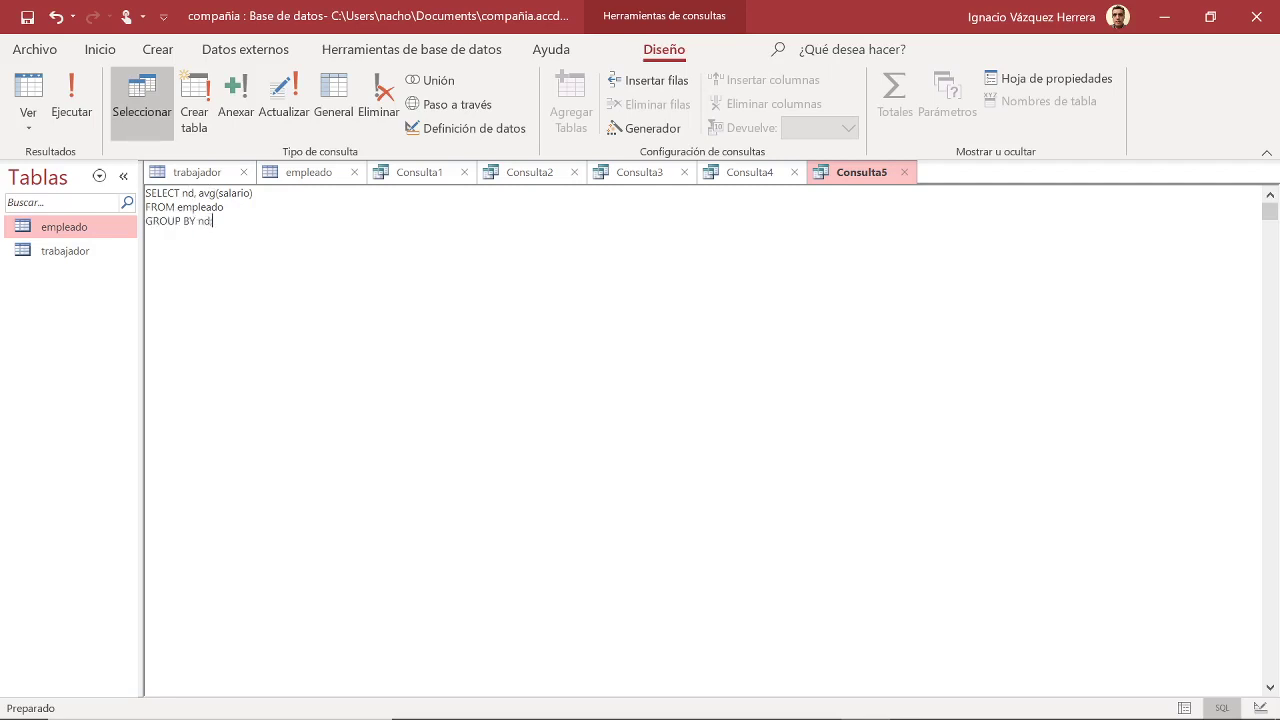
Run the query averaging salario by nd and widen the average column enough to show its long decimal values
left_click(76, 110)
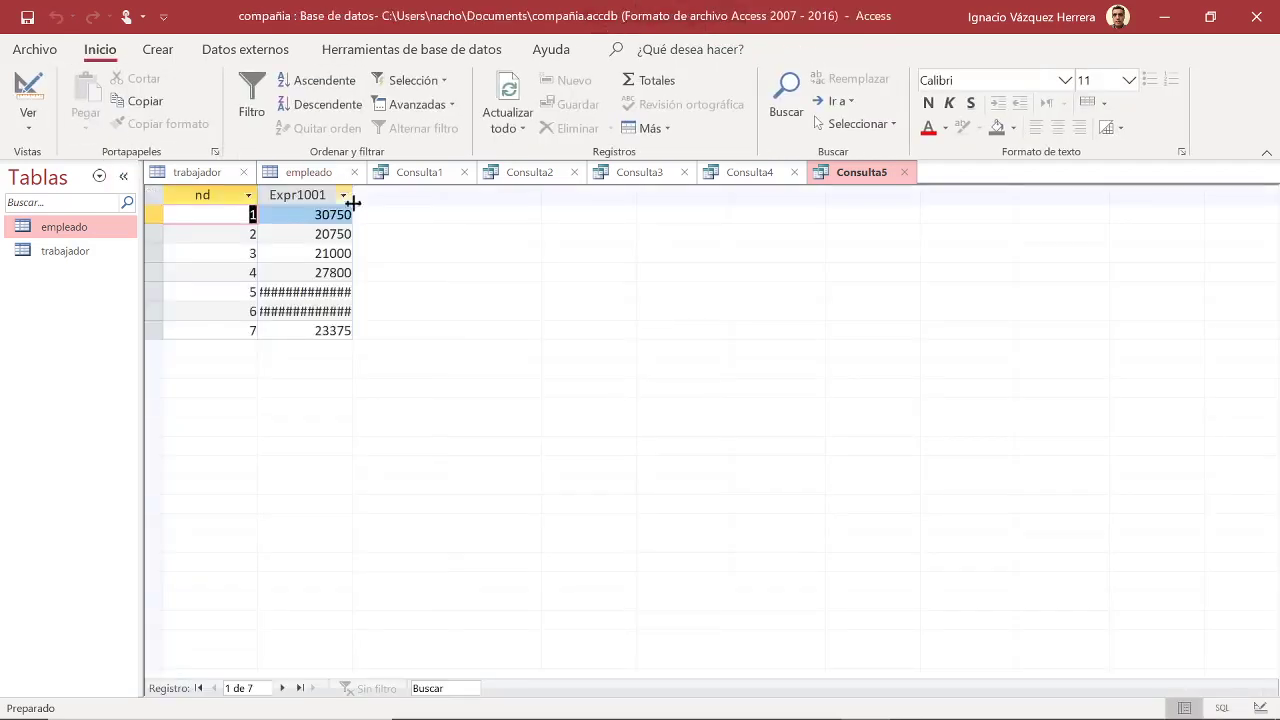
left_click_drag(359, 195, 387, 195)
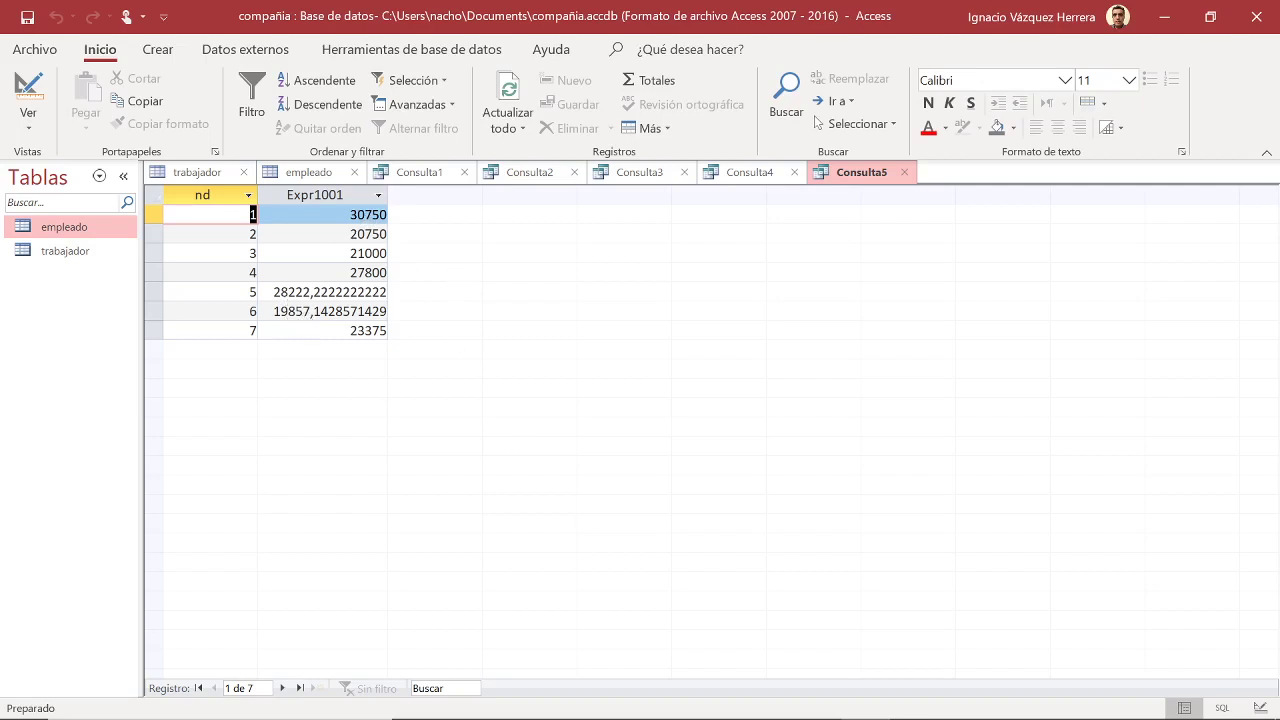
In the Chrome PDF, compare exercises 24 and 25, copy exercise 25's grouped average query with WHERE sexo='F' and ORDER BY nd, and return to Access
mouse_move(790, 712)
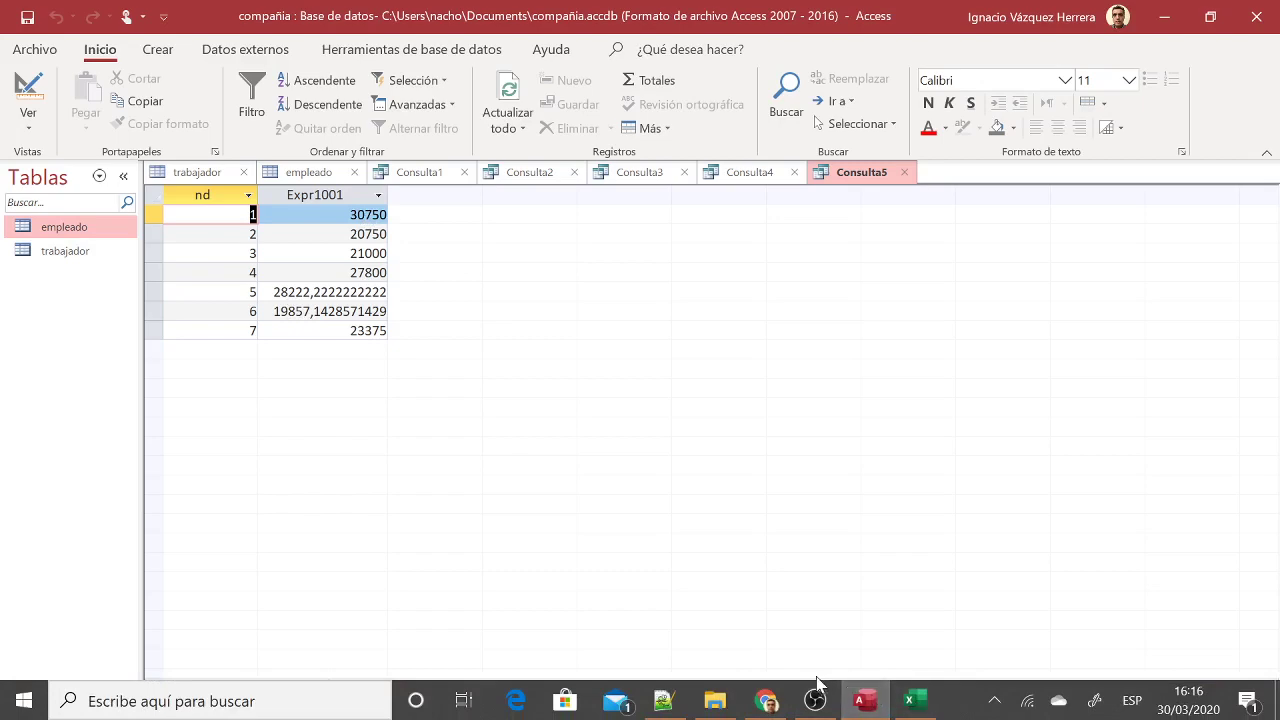
left_click(767, 701)
scroll(674, 440, "down", 3)
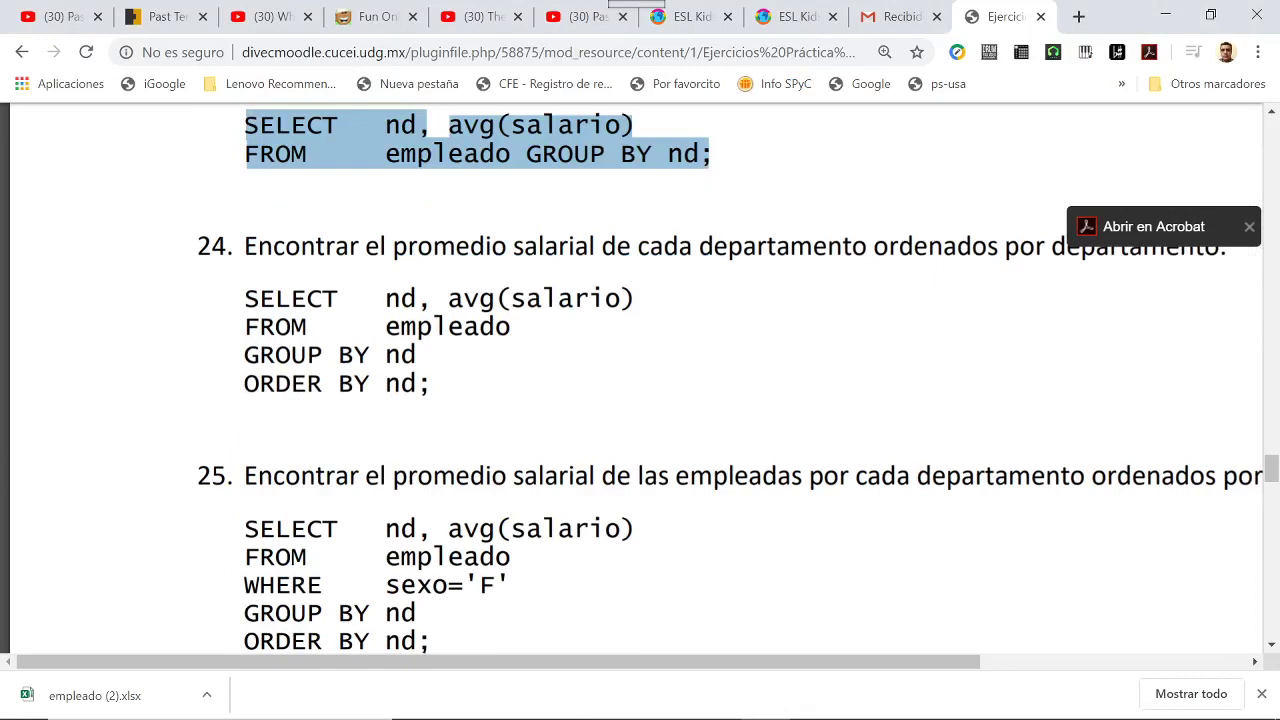
scroll(640, 380, "down", 2)
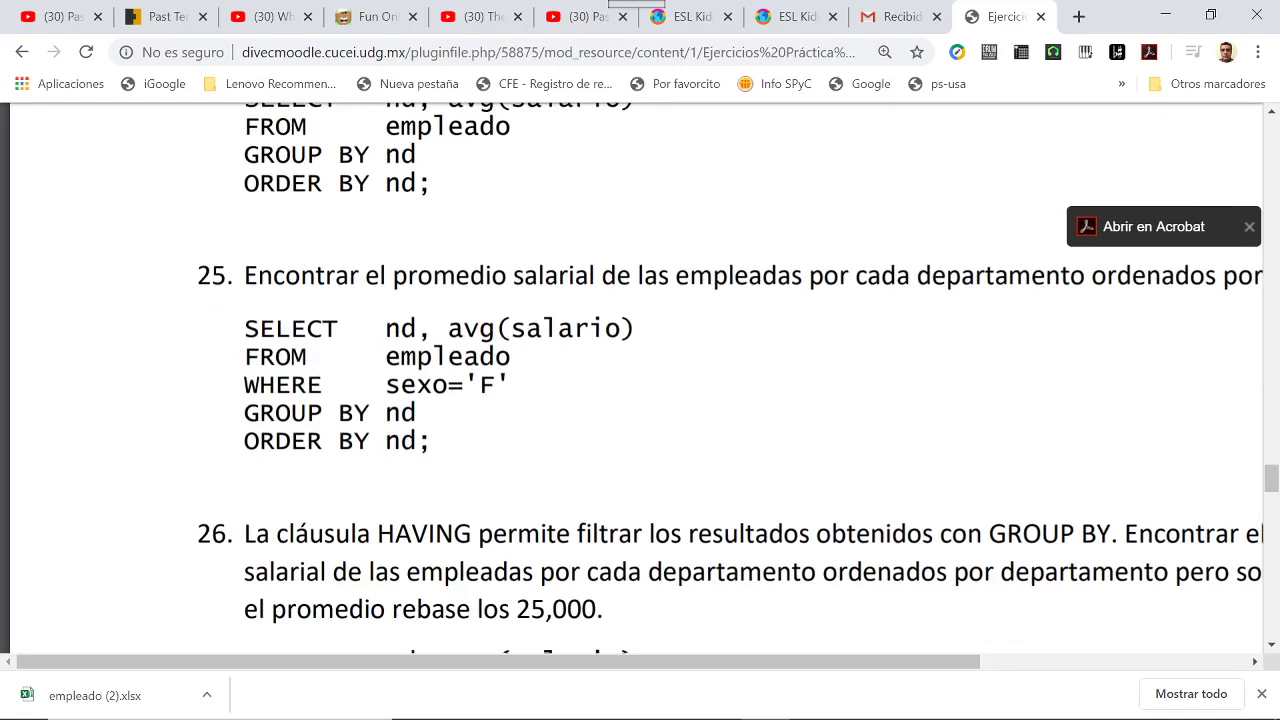
scroll(640, 380, "up", 2)
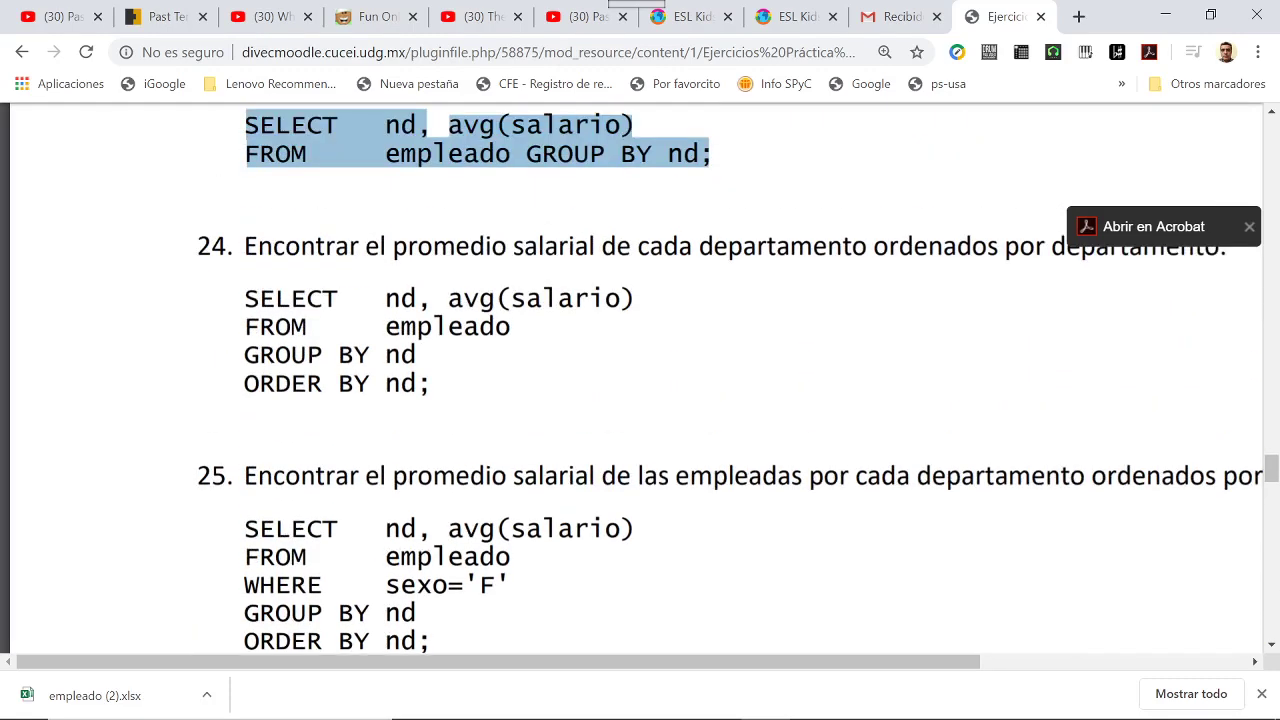
scroll(386, 434, "down", 2)
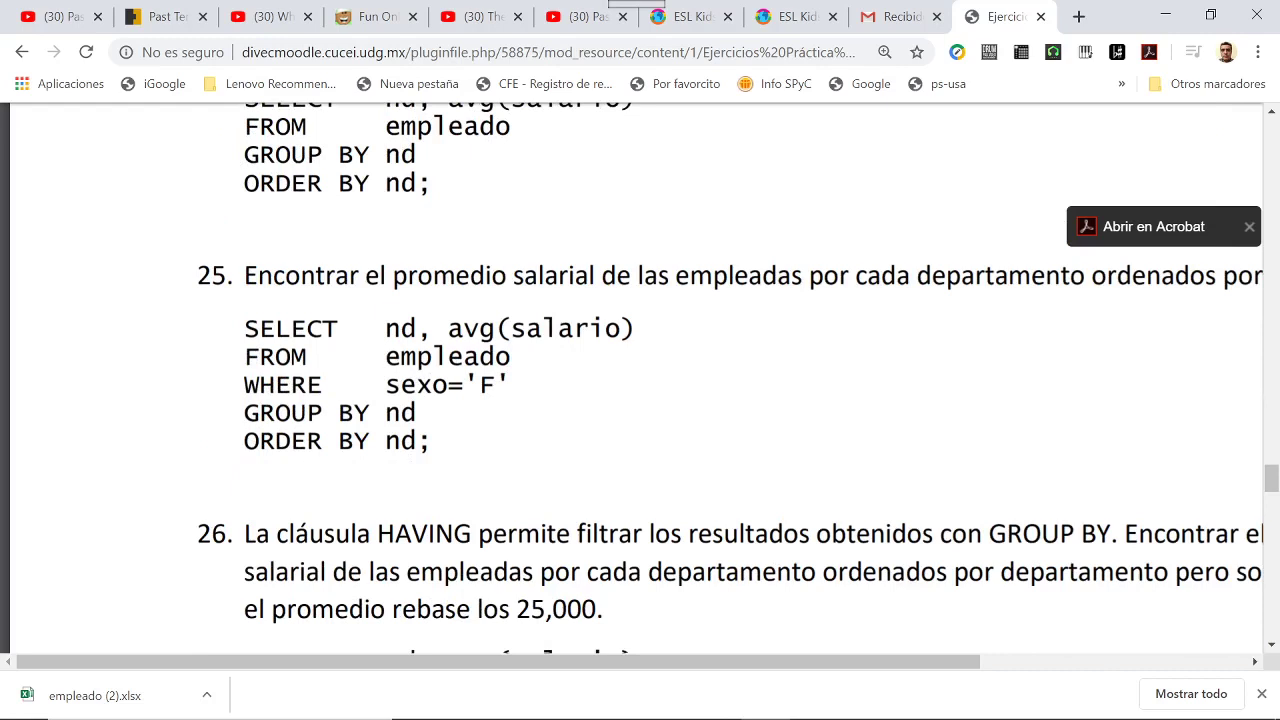
double_click(425, 360)
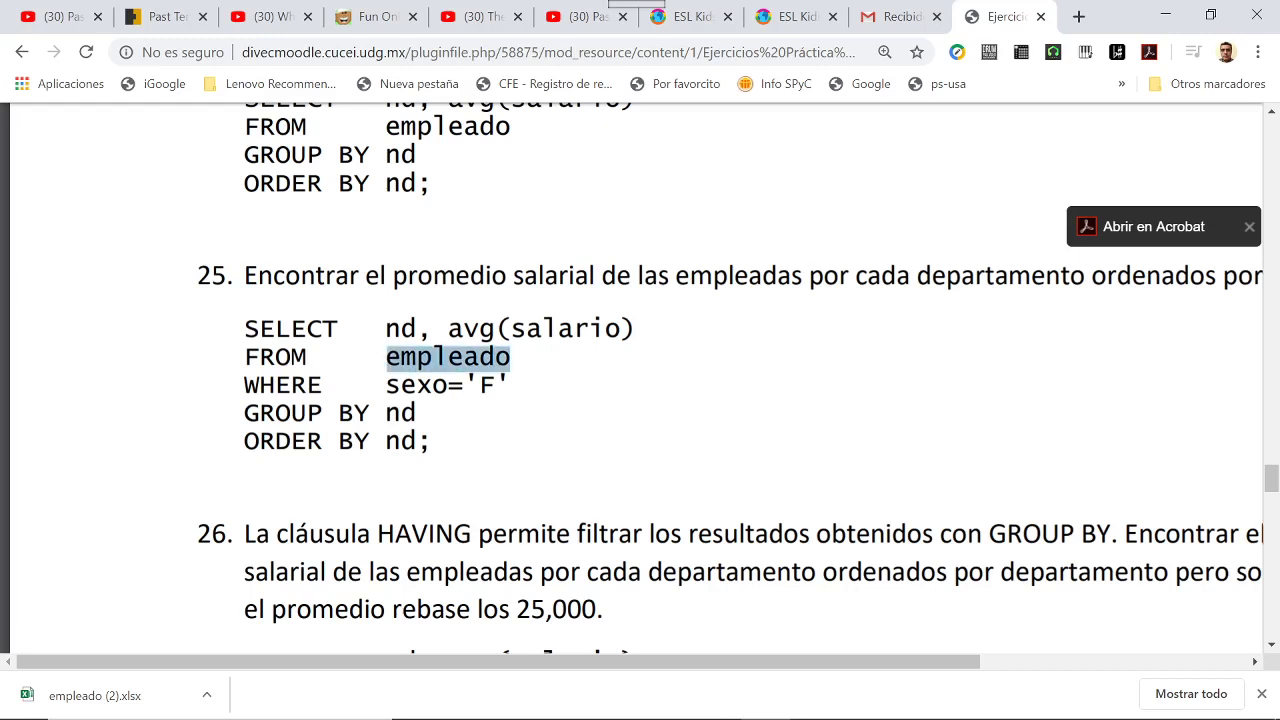
double_click(417, 385)
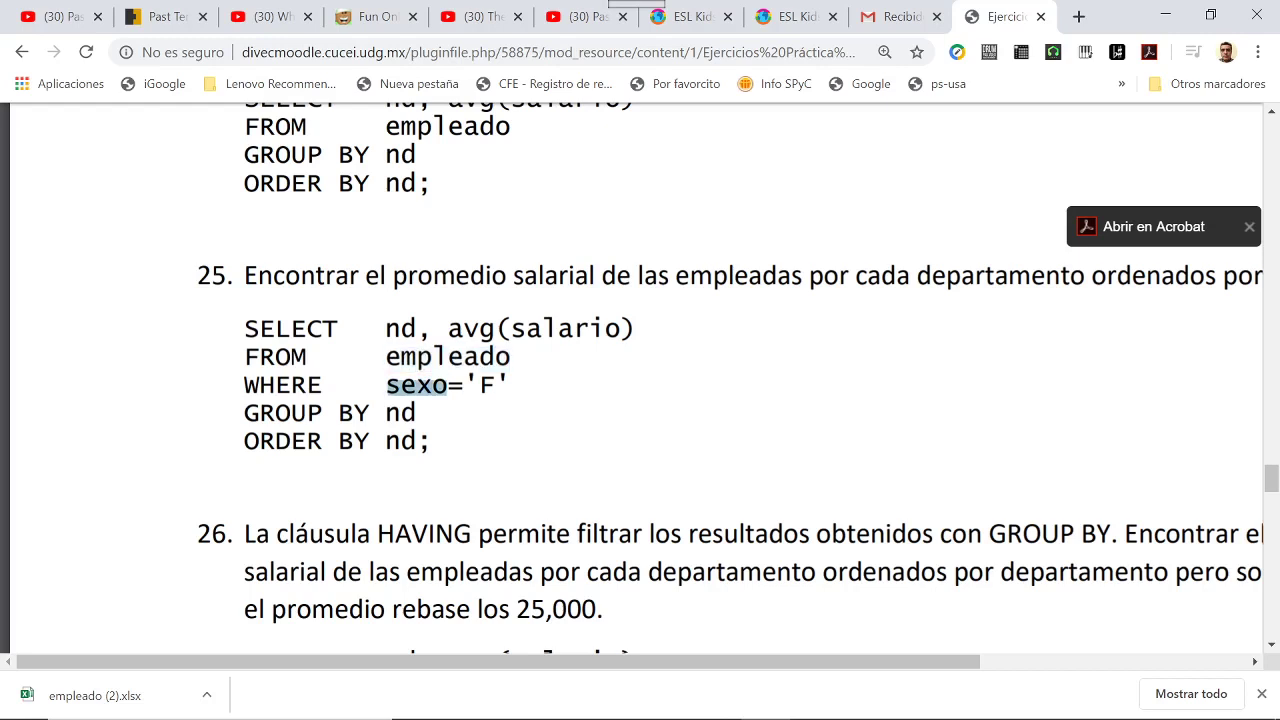
left_click_drag(507, 386, 388, 388)
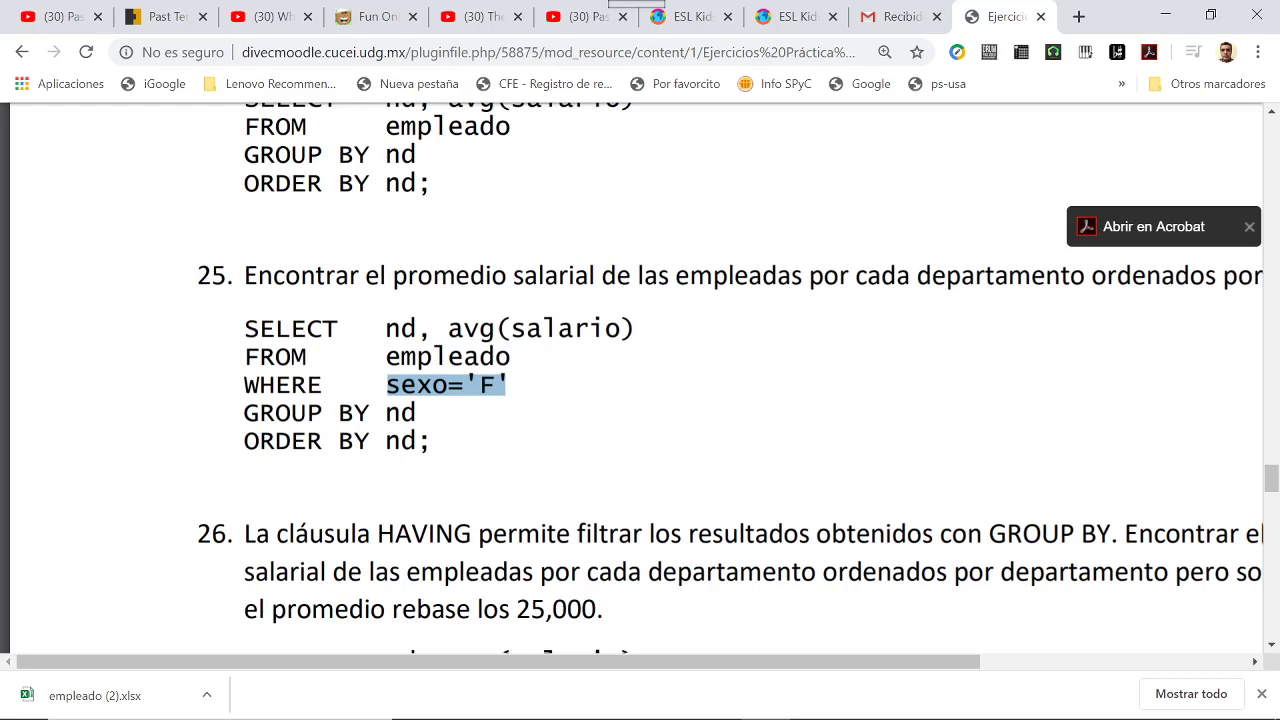
left_click_drag(244, 328, 448, 441)
key("ctrl+c")
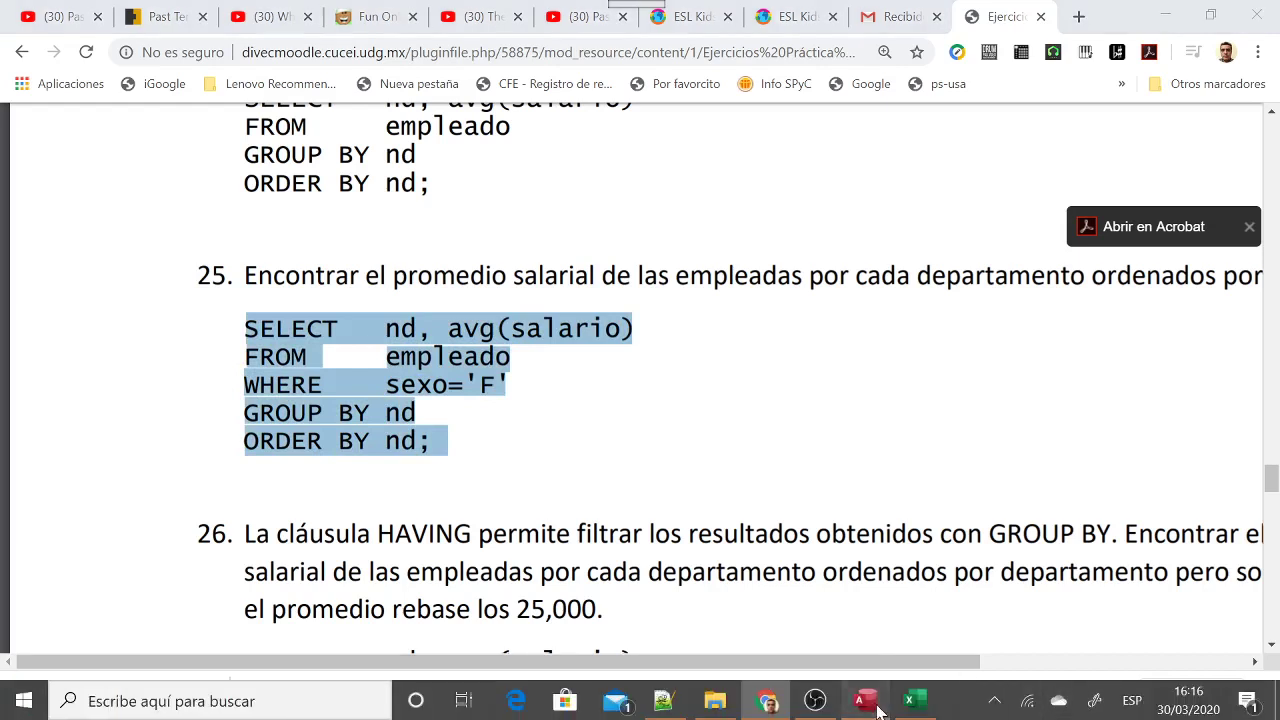
left_click(865, 700)
Replace the fifth query's SQL with the copied average by nd query using WHERE sexo='F' and ORDER BY nd, and run it
left_click(28, 118)
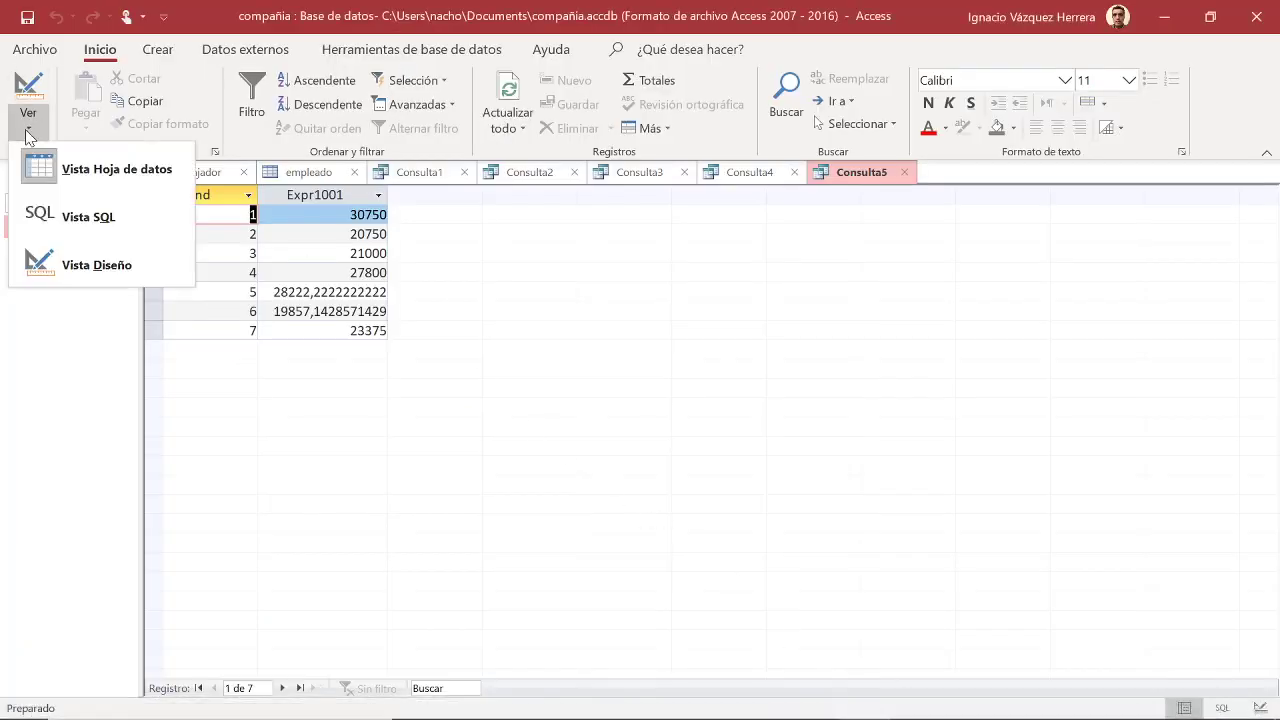
left_click(85, 220)
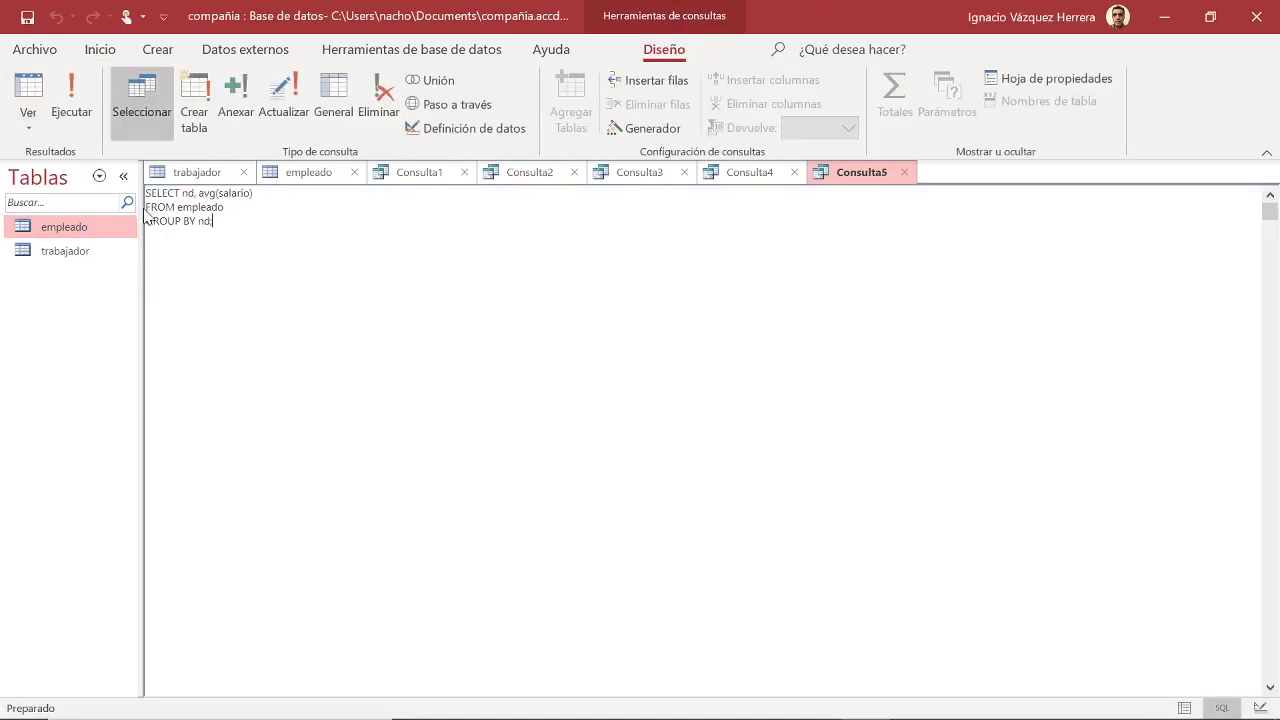
key("ctrl+a")
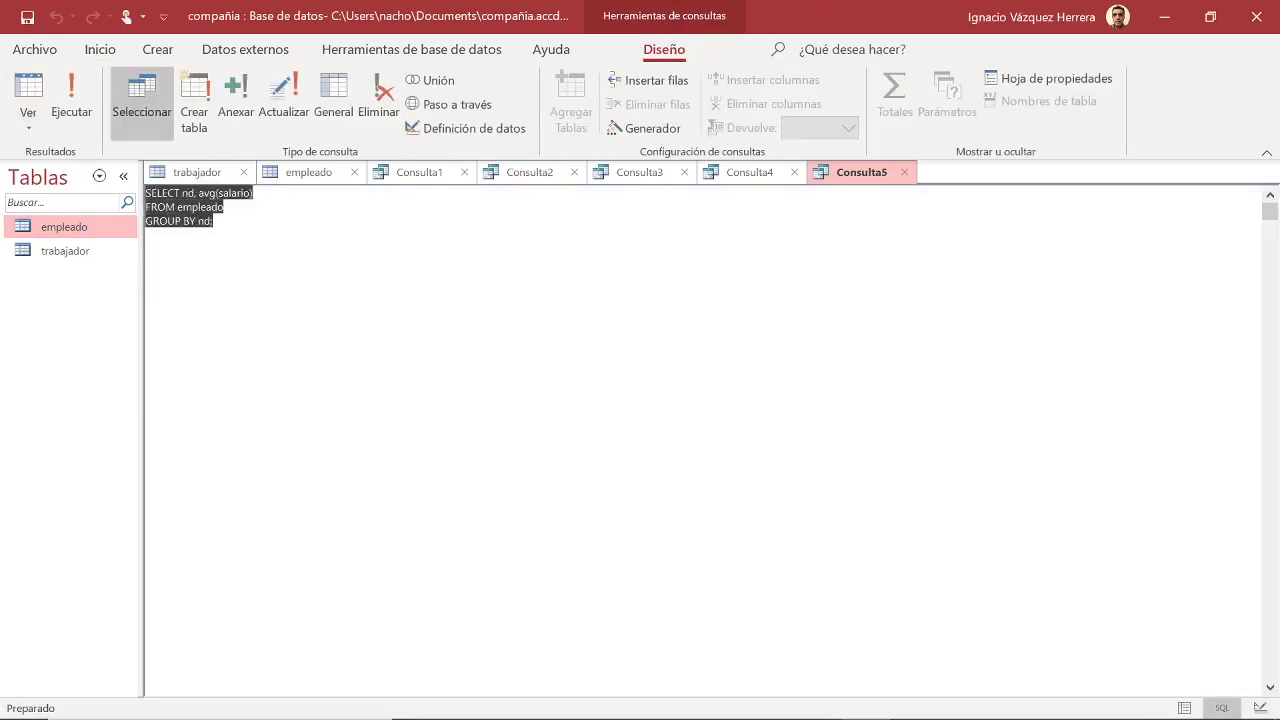
key("ctrl+v")
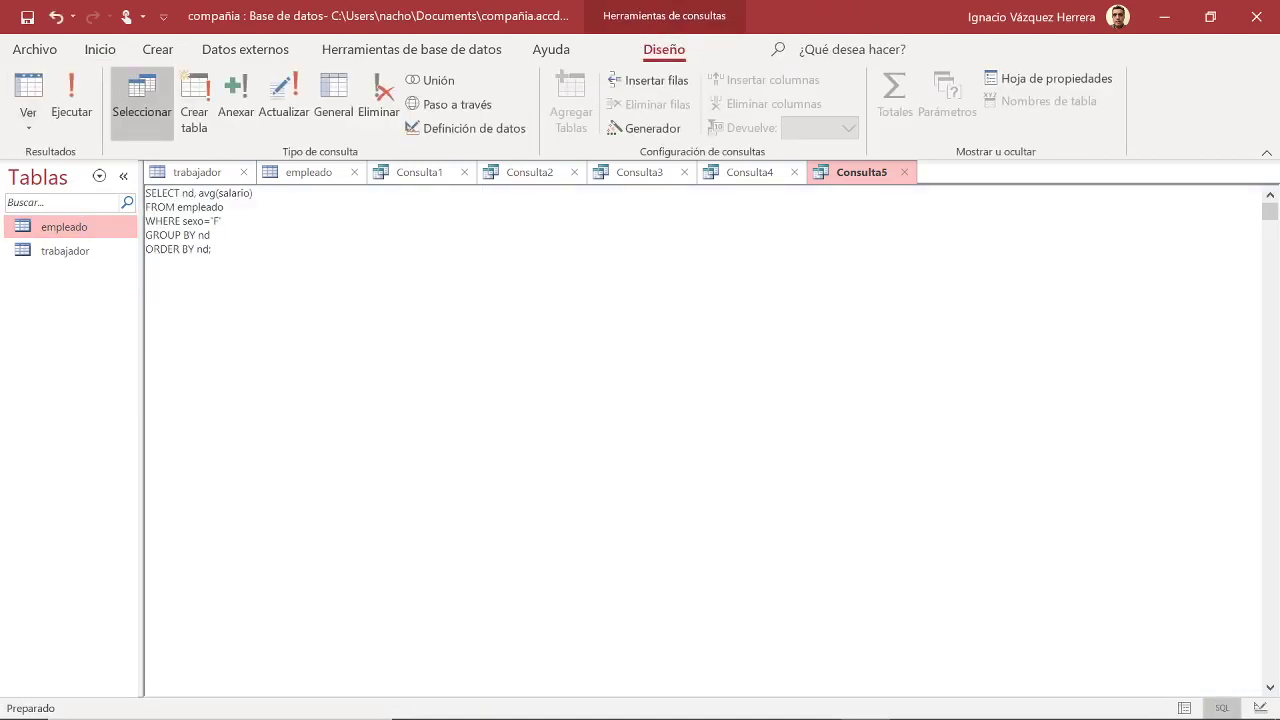
left_click(84, 107)
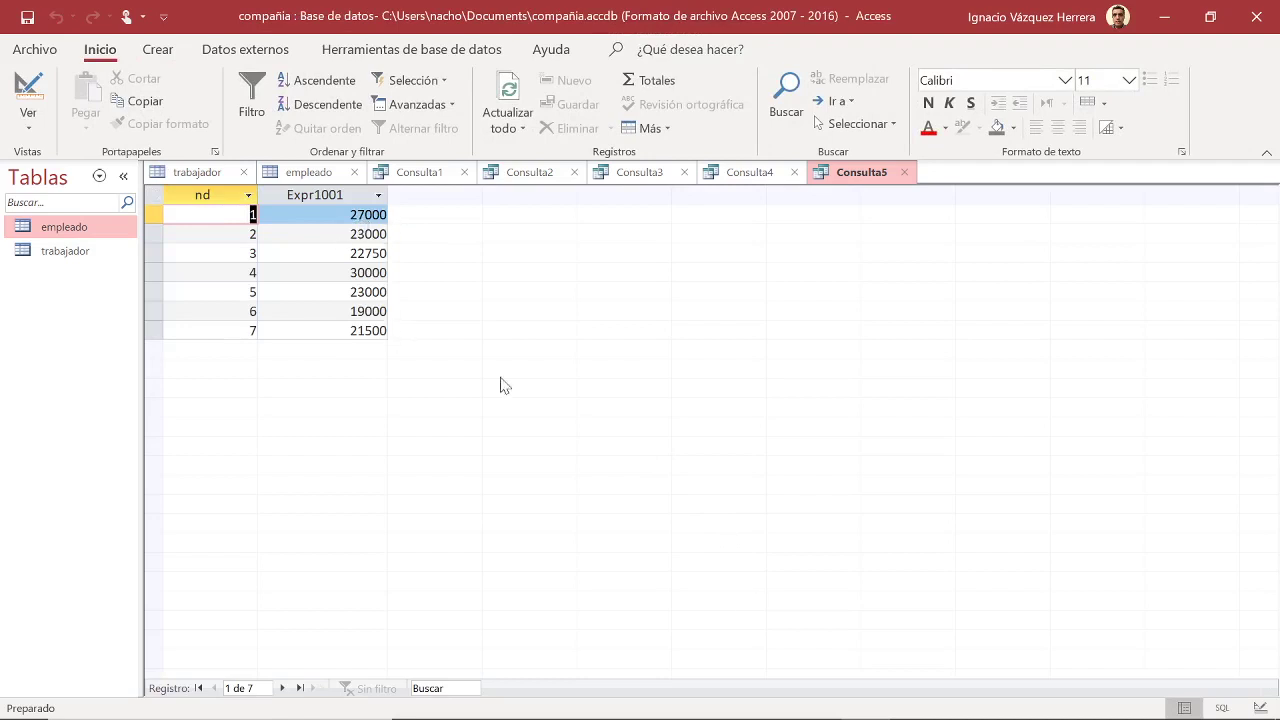
In the Chrome PDF, examine exercise 26's grouped average query, highlighting its sexo='F' condition and HAVING AVG(salario) > 25000 clause
mouse_move(900, 715)
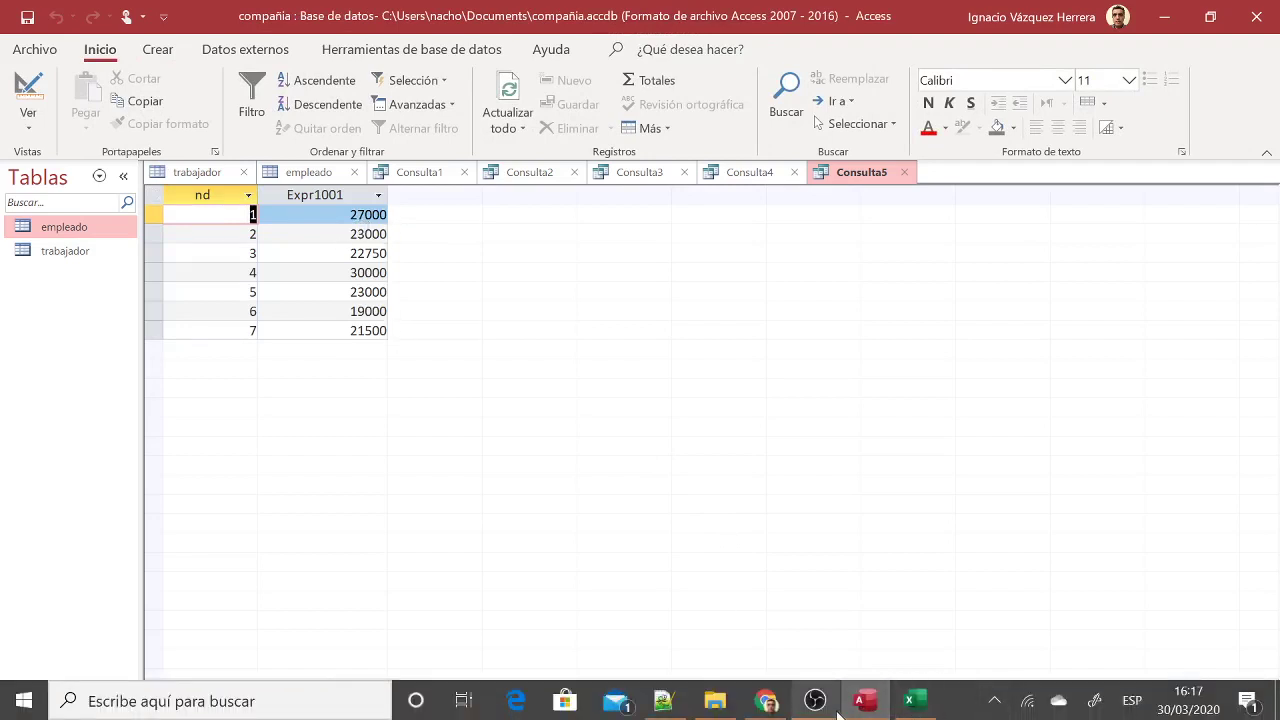
left_click(767, 701)
left_click(583, 489)
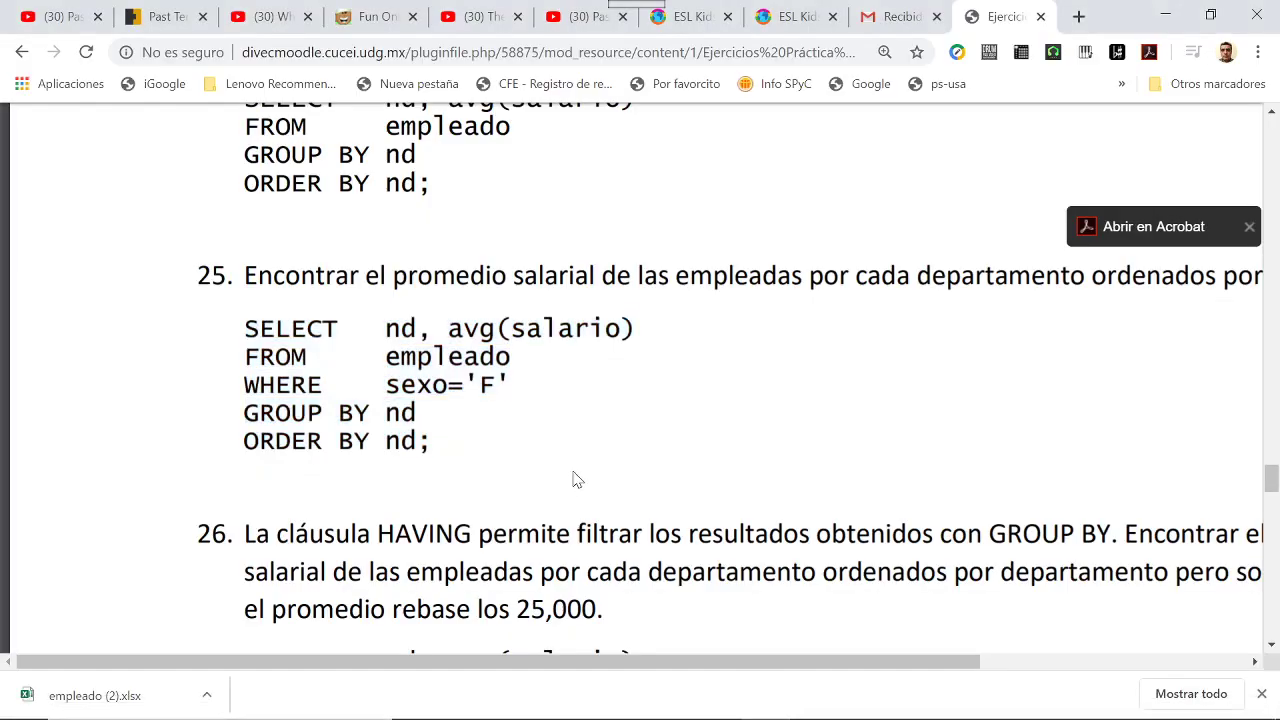
scroll(575, 483, "down", 2)
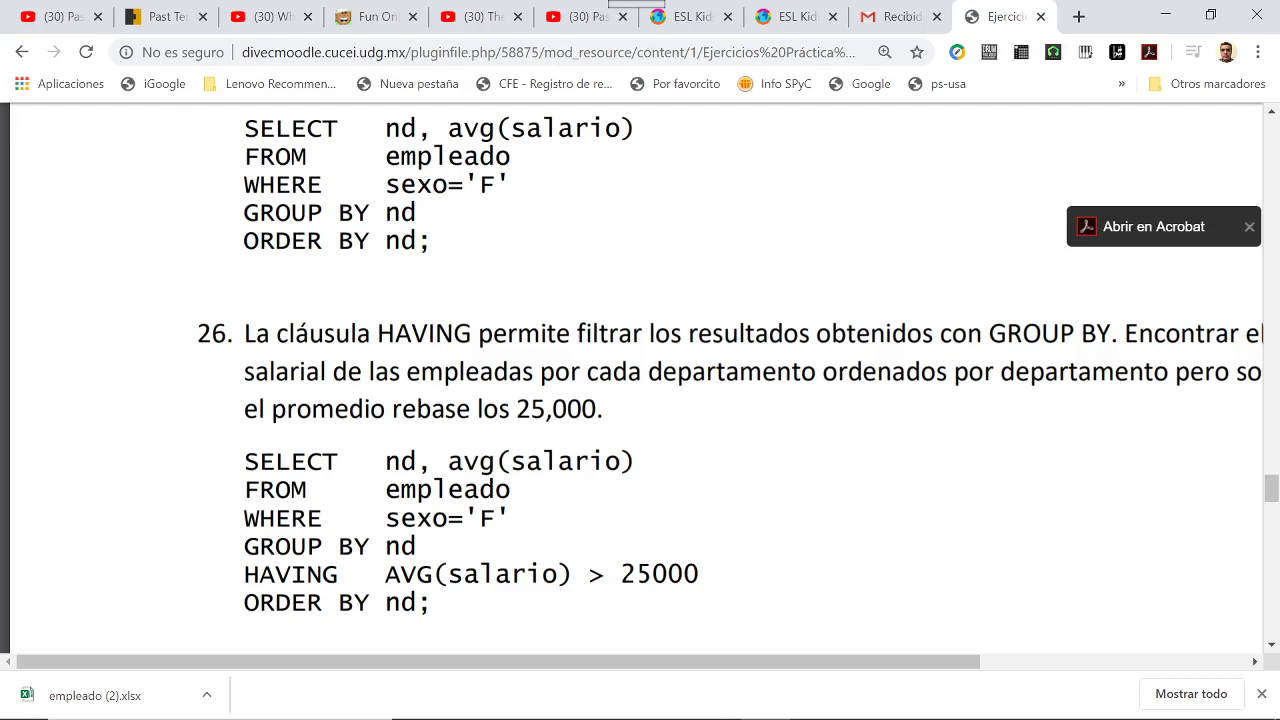
scroll(622, 518, "down", 1)
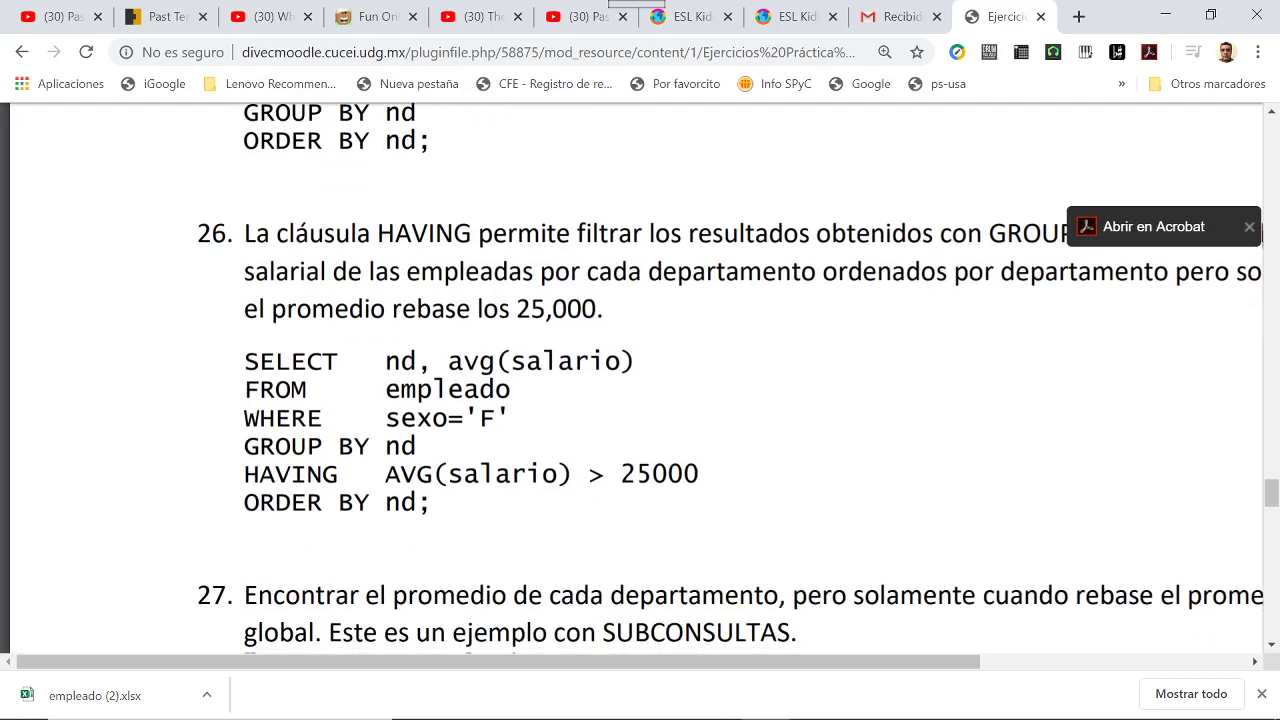
mouse_move(386, 418)
left_mouse_down()
mouse_move(494, 418)
mouse_move(386, 418)
left_mouse_up()
left_click(494, 418)
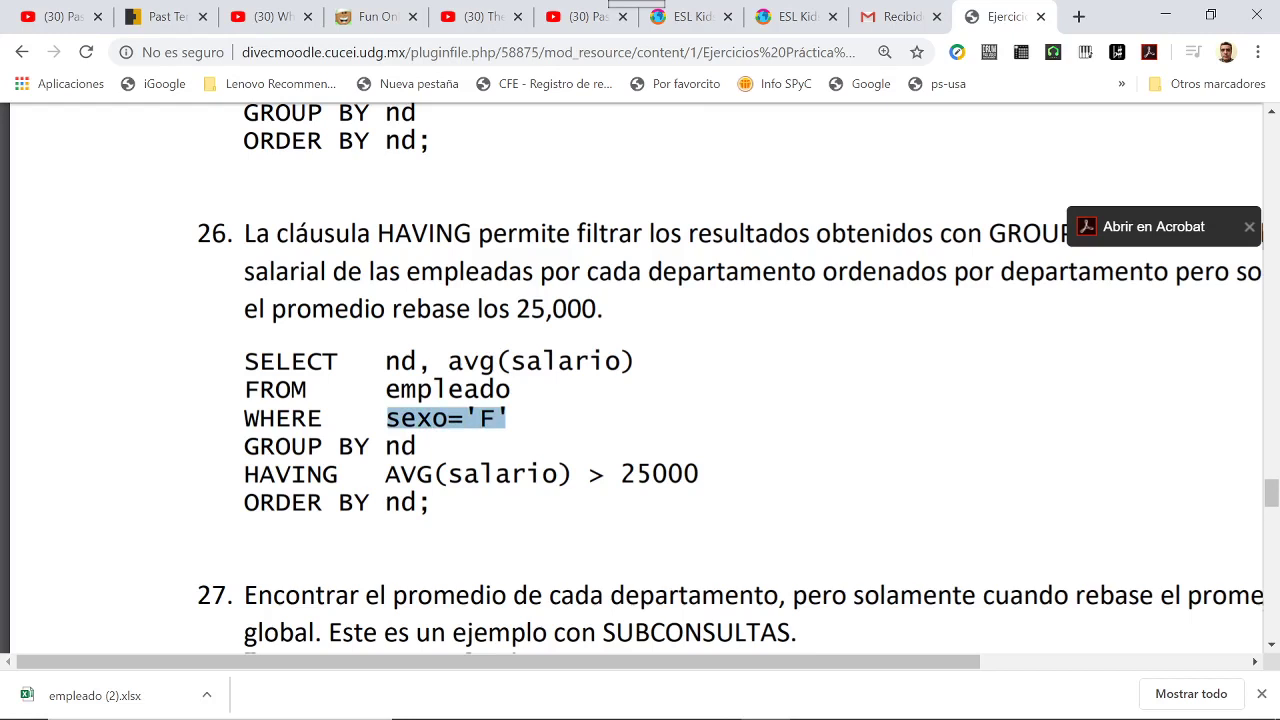
left_click_drag(244, 474, 338, 474)
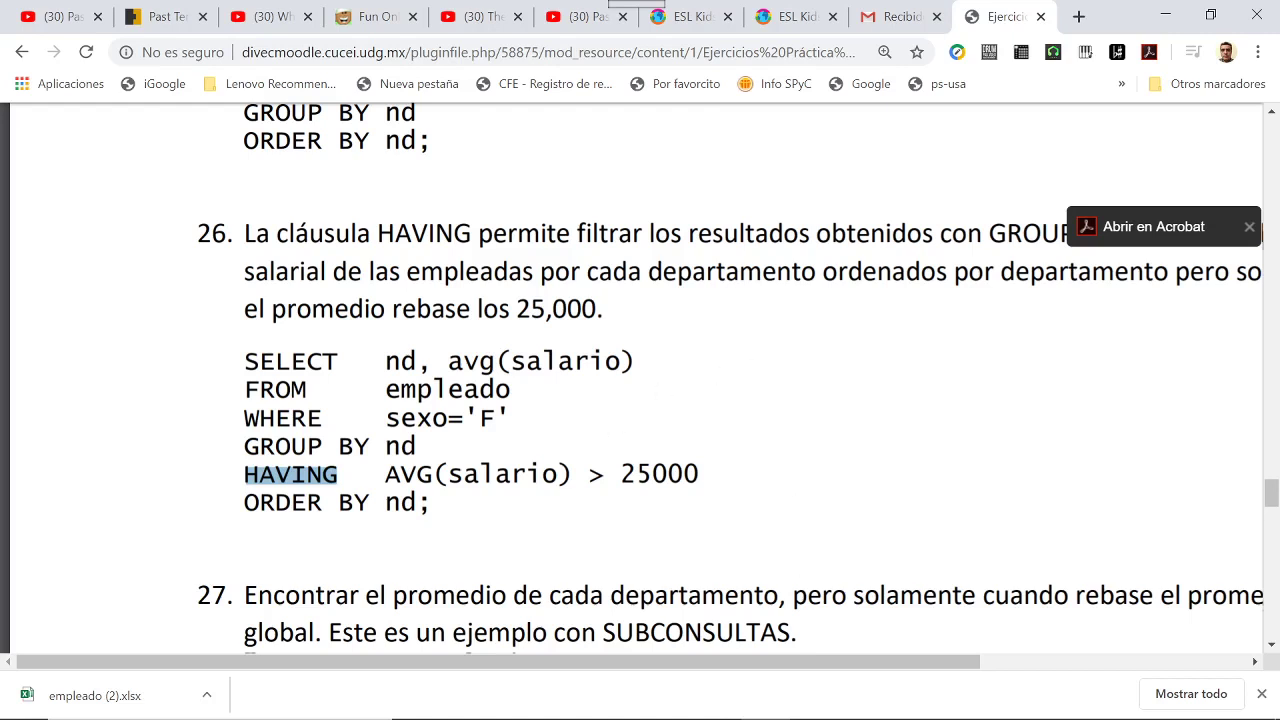
left_click_drag(757, 655, 797, 607)
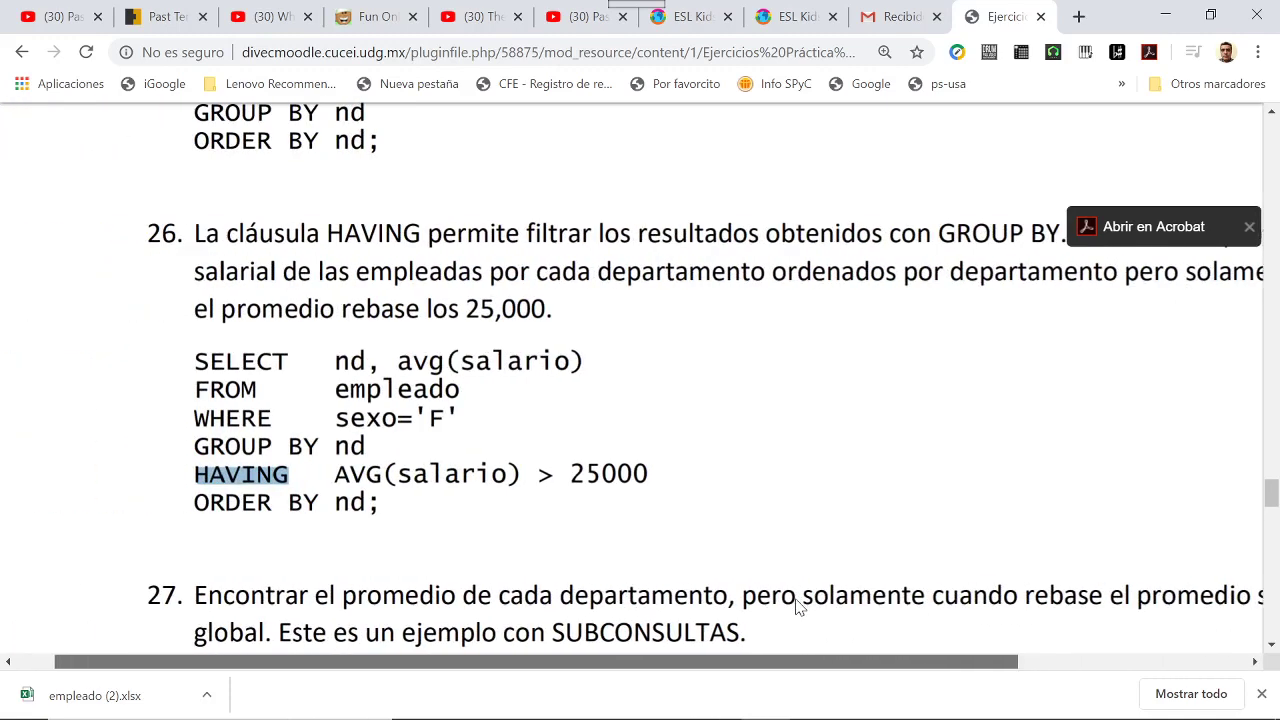
left_click_drag(797, 607, 868, 638)
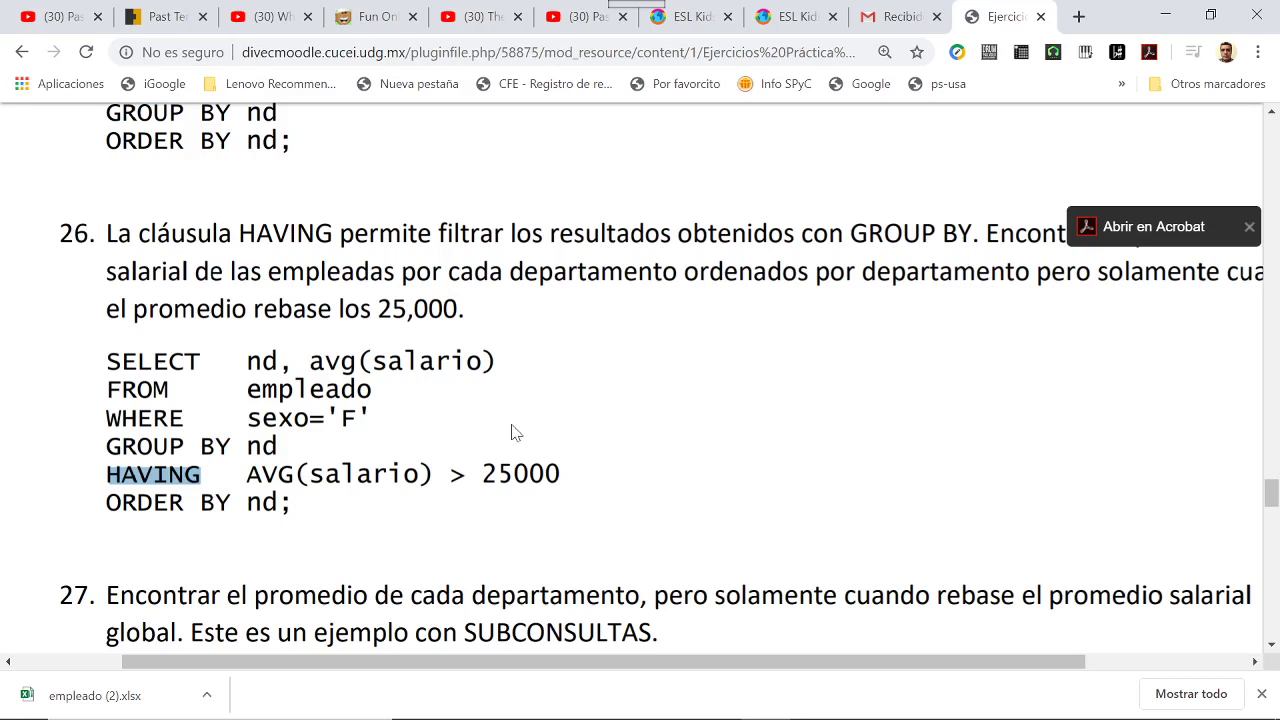
left_click(400, 385)
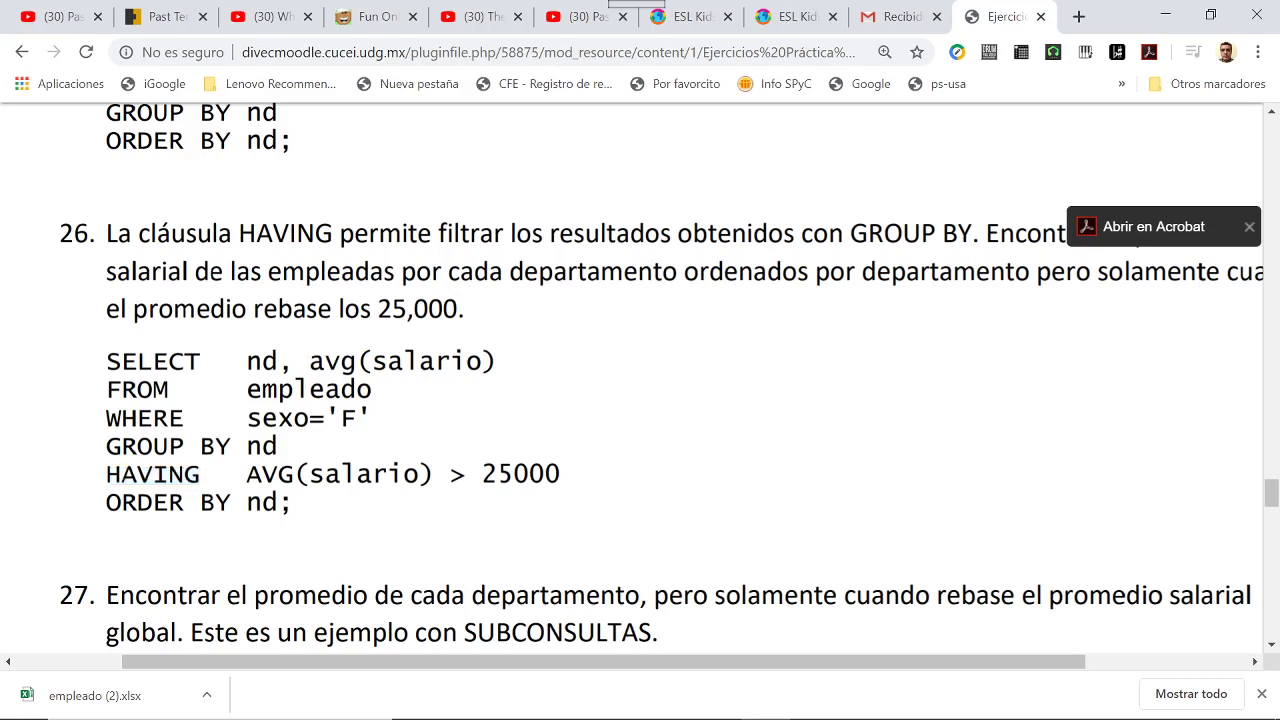
left_click_drag(108, 474, 484, 476)
Copy exercise 26's whole query, from SELECT nd, avg(salario) through ORDER BY nd;, and return to Access
left_click_drag(127, 357, 362, 535)
key("ctrl+c")
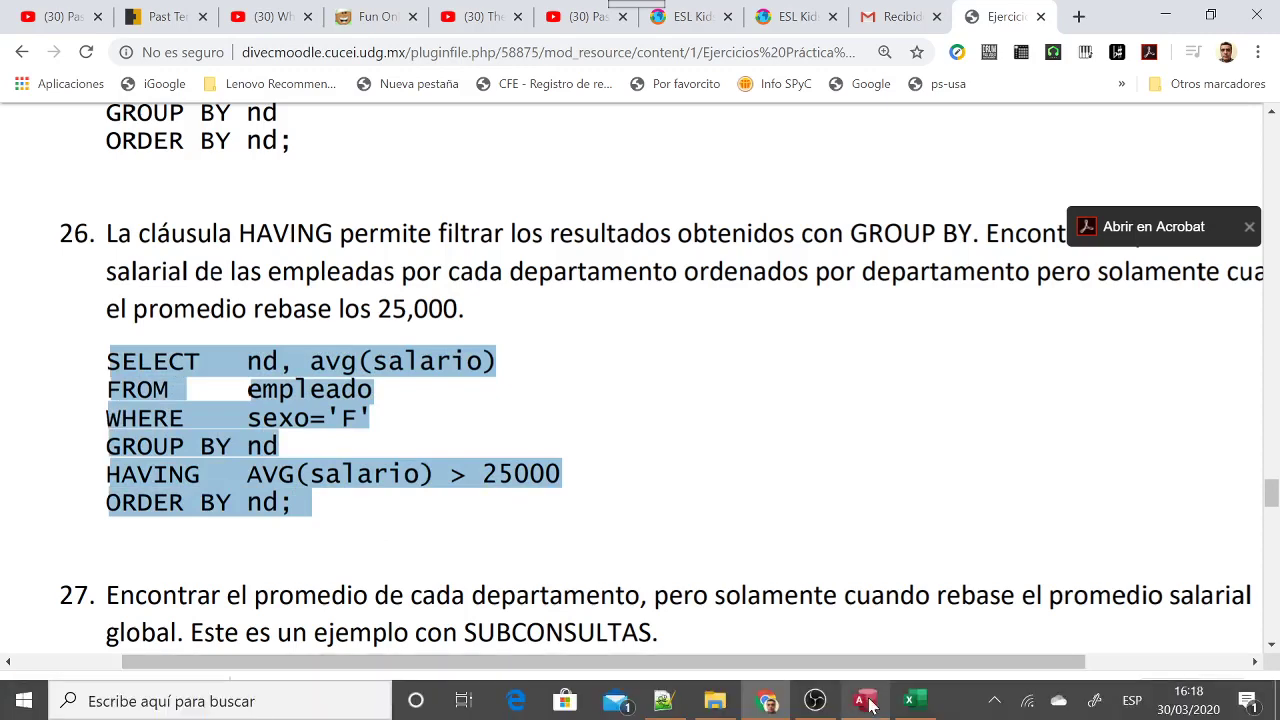
left_click(866, 702)
Replace the fifth query's SQL with the copied query containing HAVING AVG(salario) > 25000, and run it
left_click(42, 122)
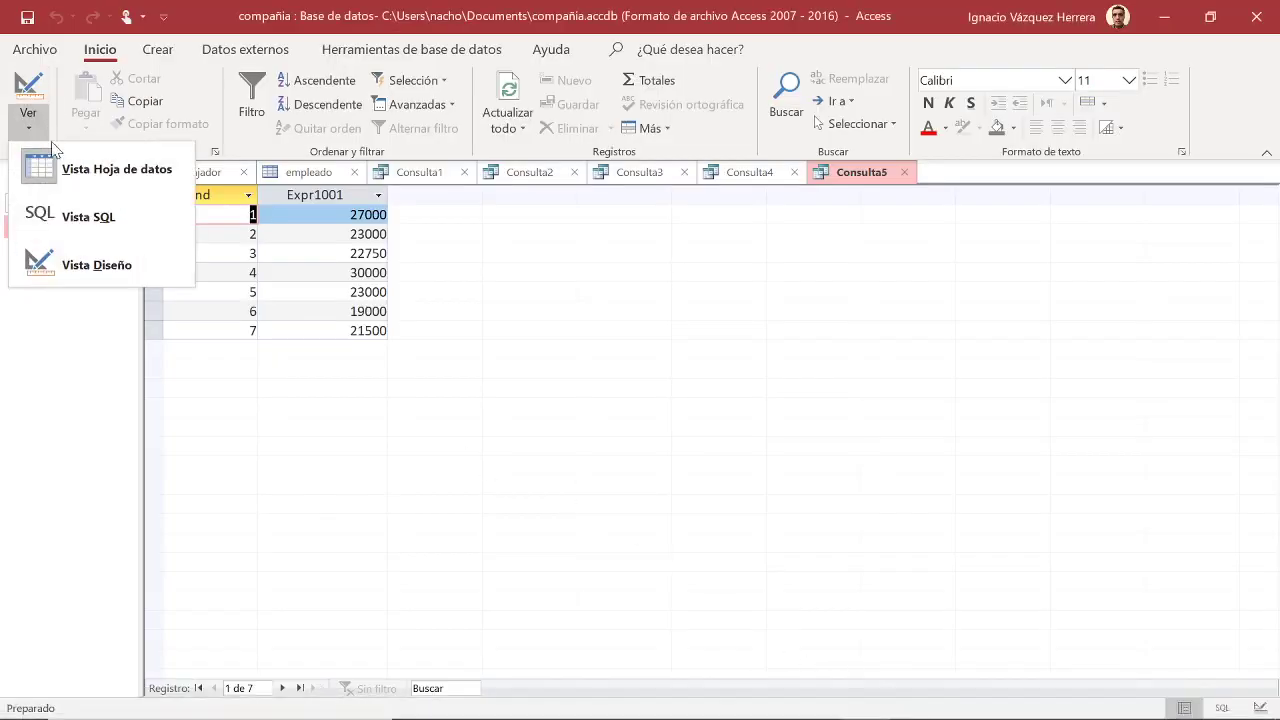
left_click(90, 216)
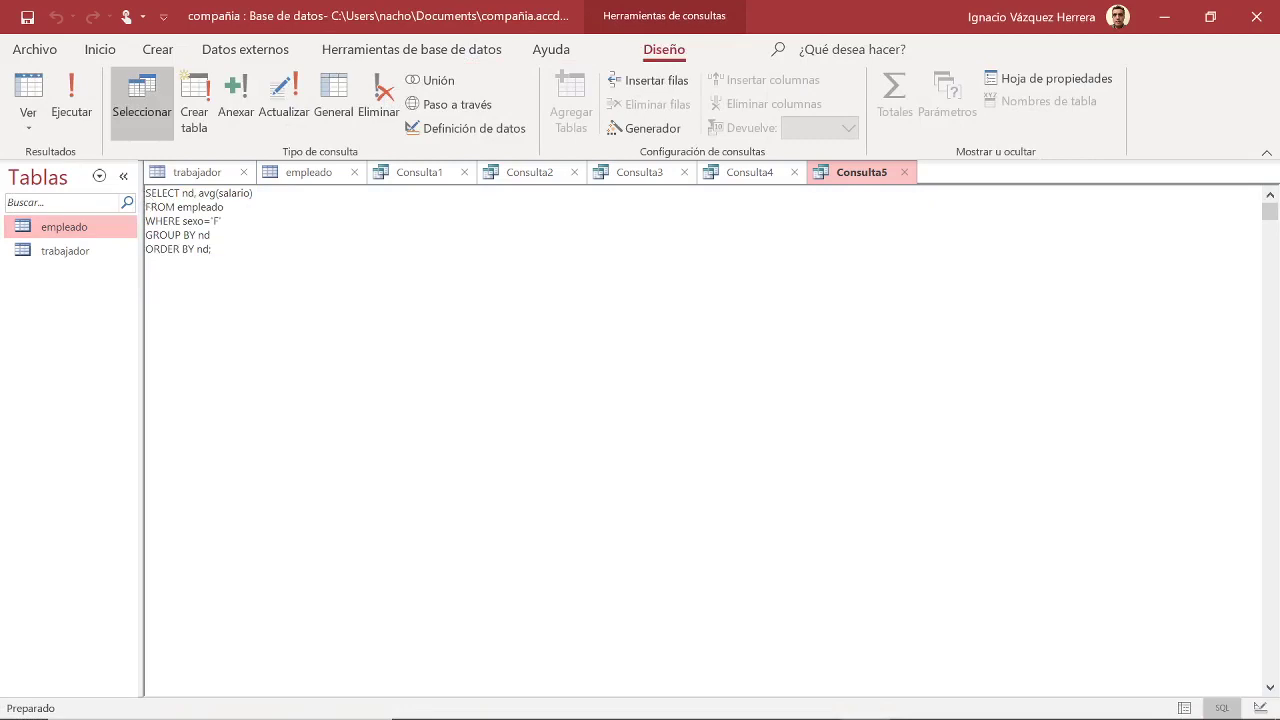
left_click_drag(145, 193, 213, 250)
key("ctrl+v")
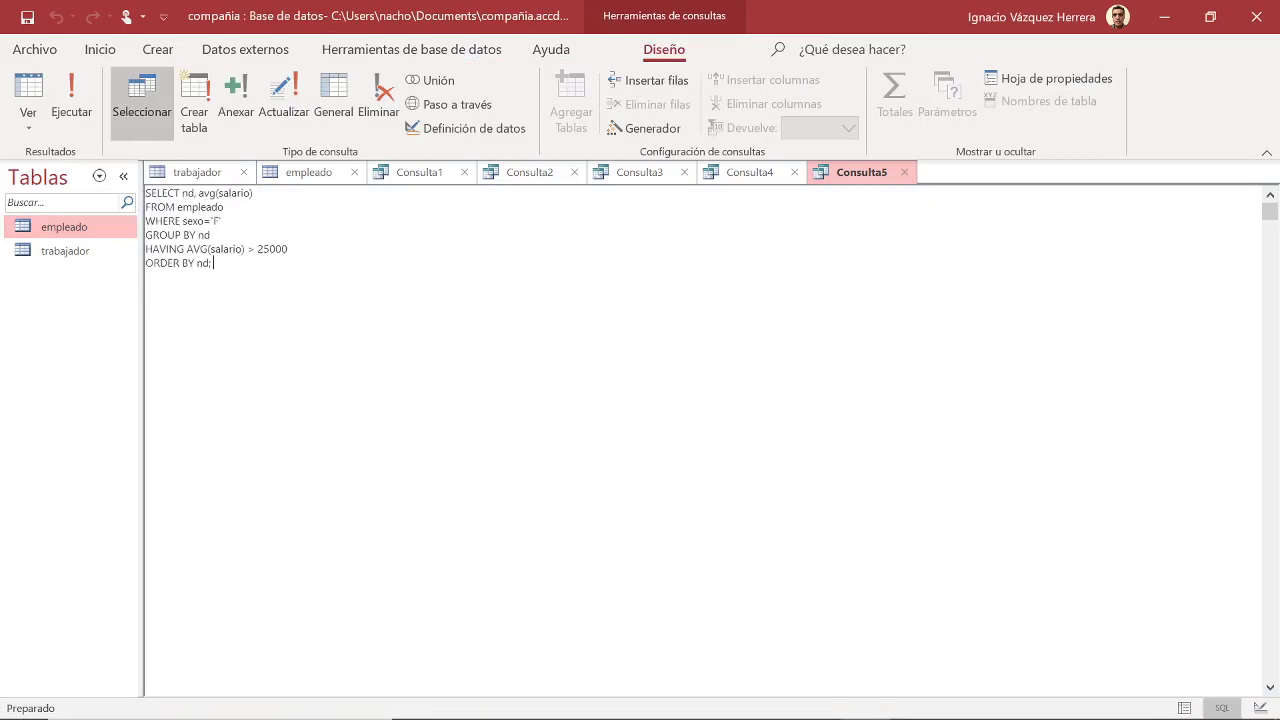
left_click(84, 96)
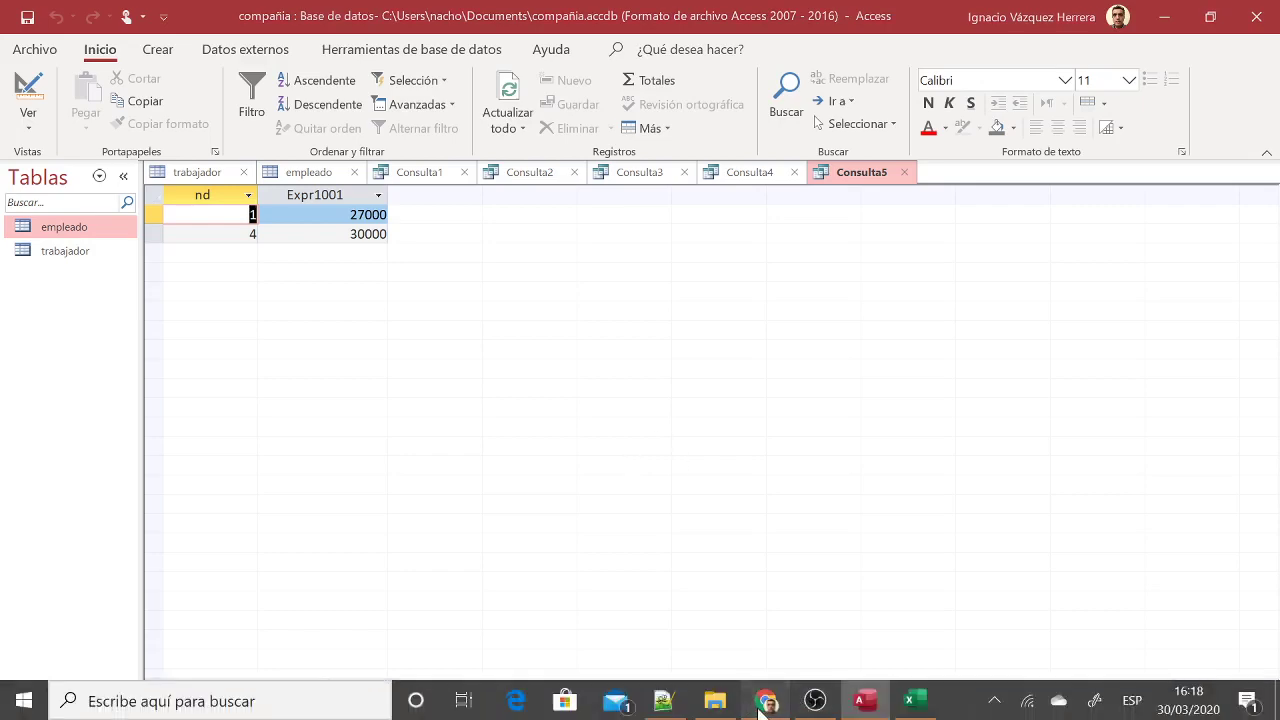
In the Chrome PDF, bring up exercise 27's grouped average query with the HAVING subquery
left_click(765, 701)
scroll(623, 560, "down", 4)
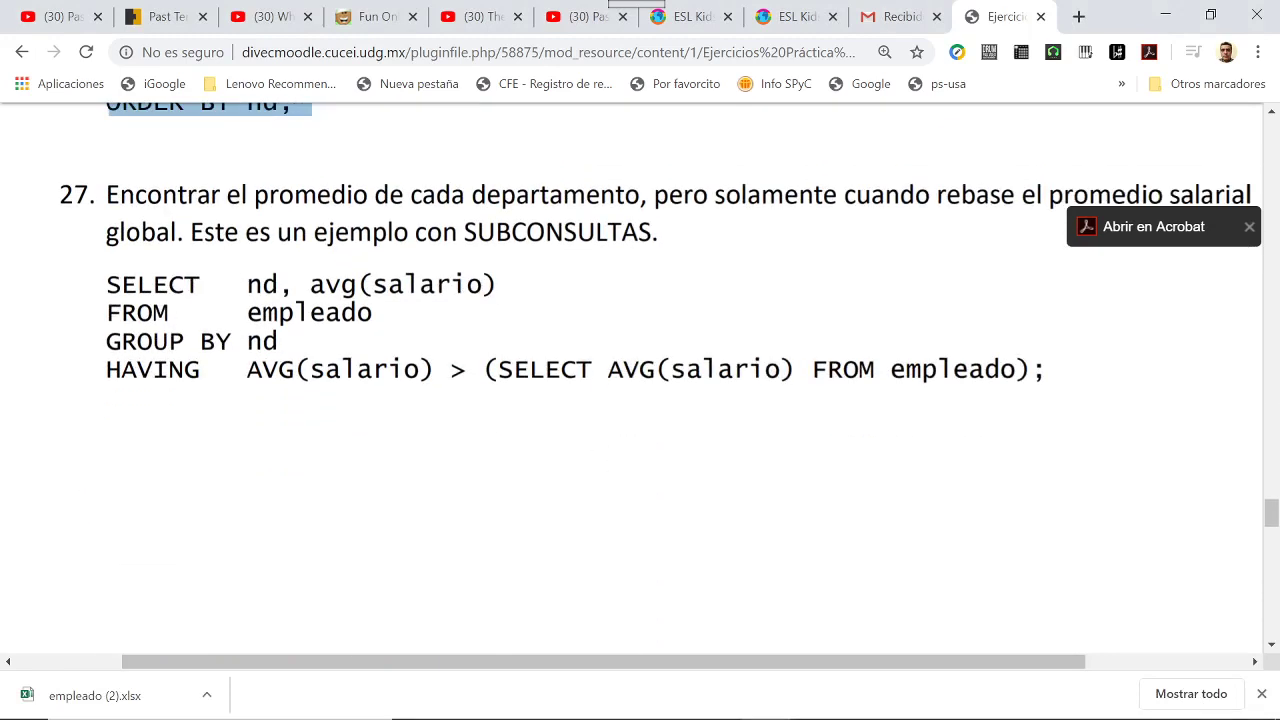
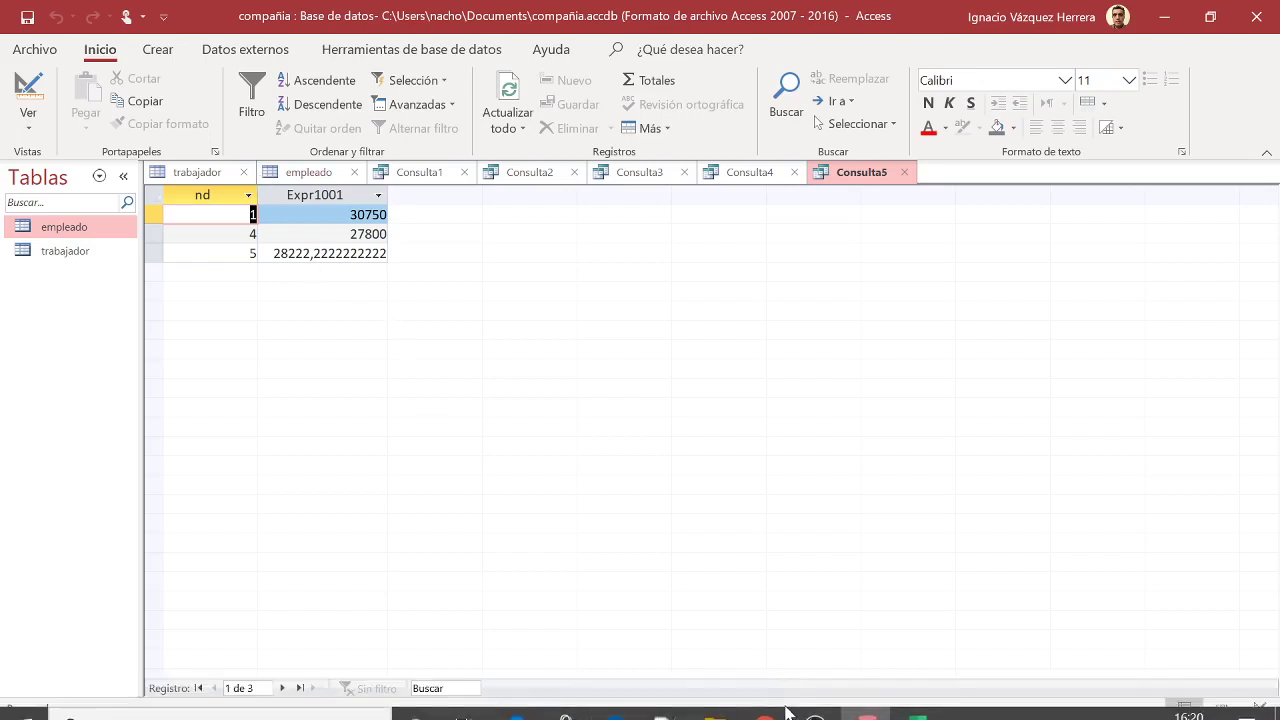
In the Chrome PDF, examine exercise 28's query, highlighting its two SELECT statements and the UNION keyword joining them
left_click(760, 705)
scroll(597, 434, "down", 10)
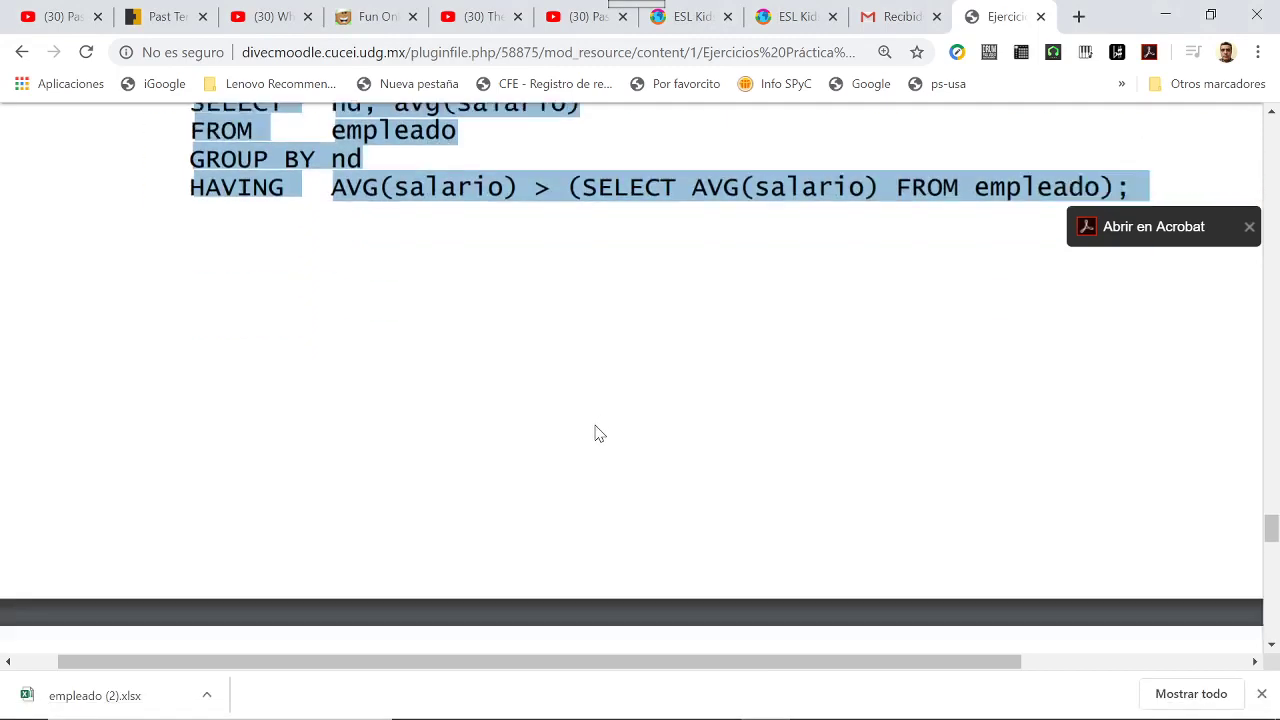
scroll(590, 441, "down", 2)
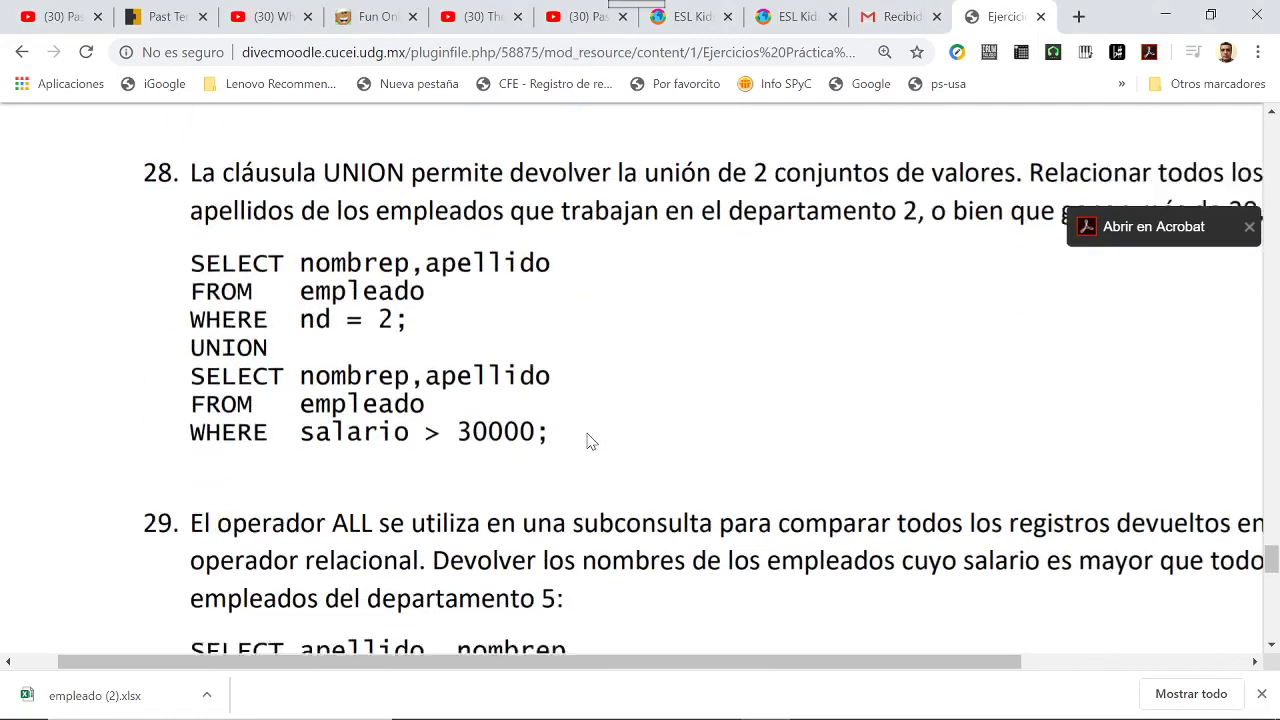
scroll(640, 400, "up", 2)
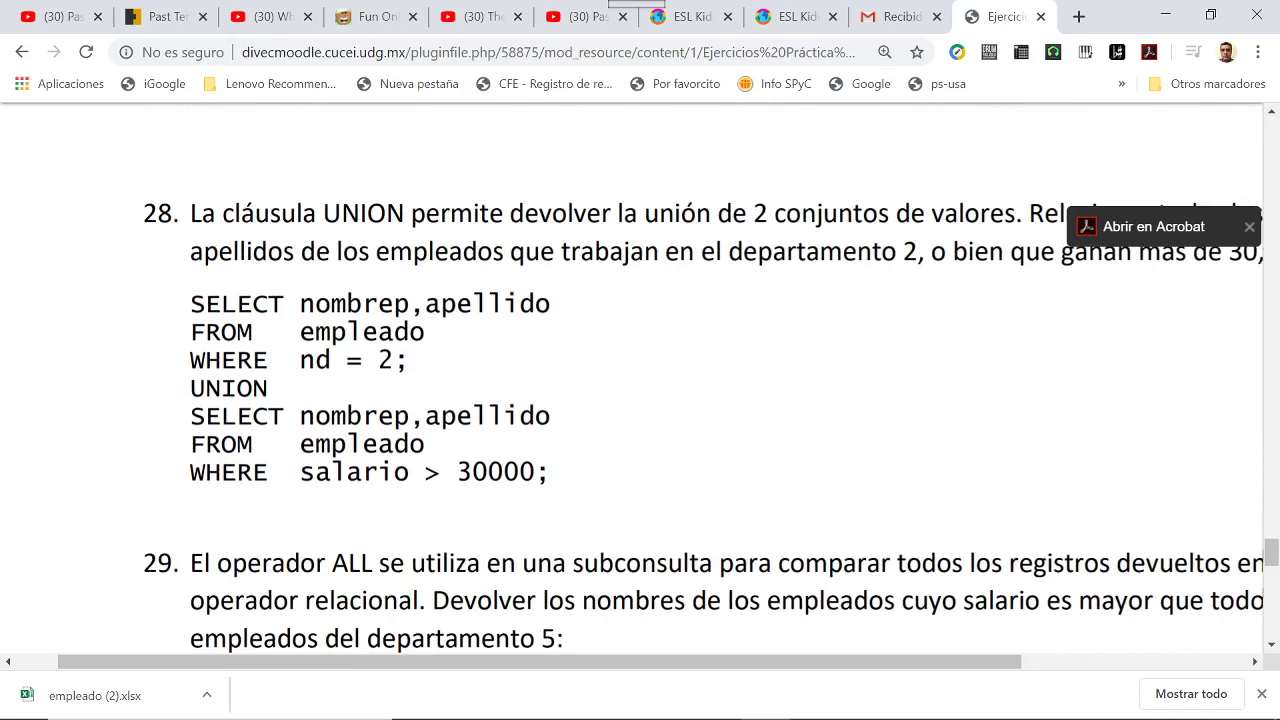
left_click_drag(571, 664, 539, 630)
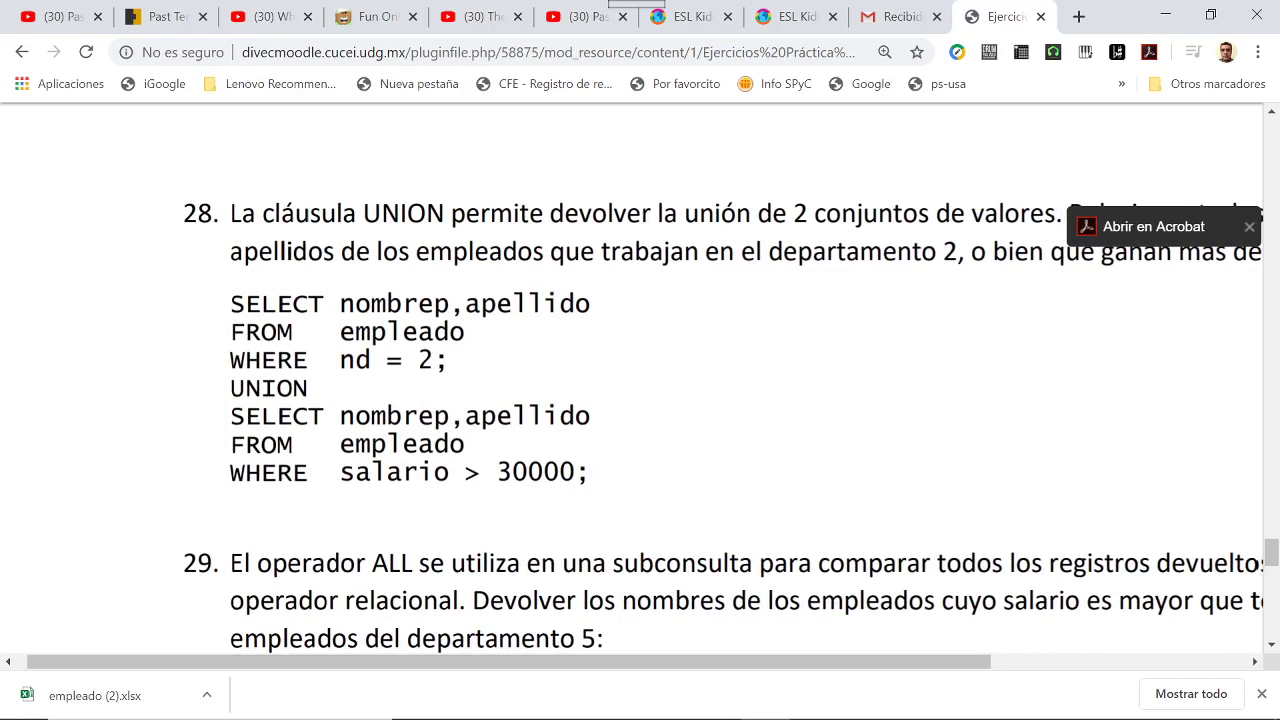
left_click_drag(231, 297, 588, 474)
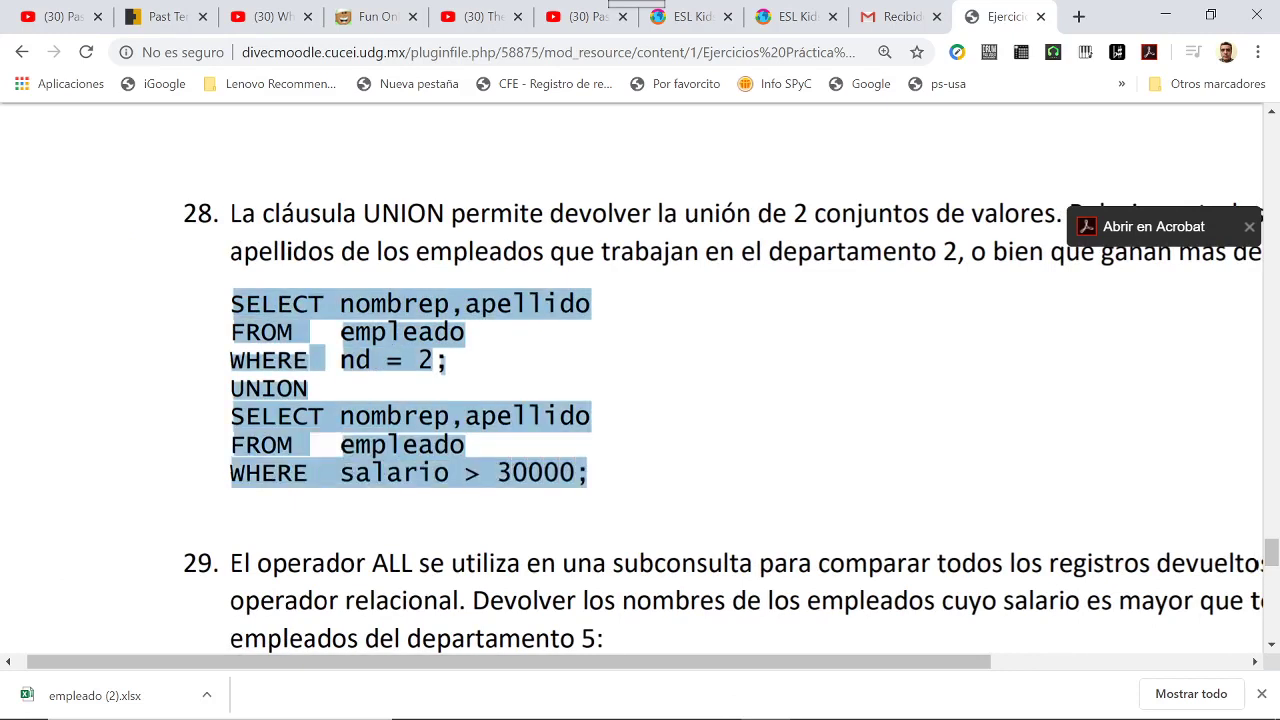
left_click(550, 520)
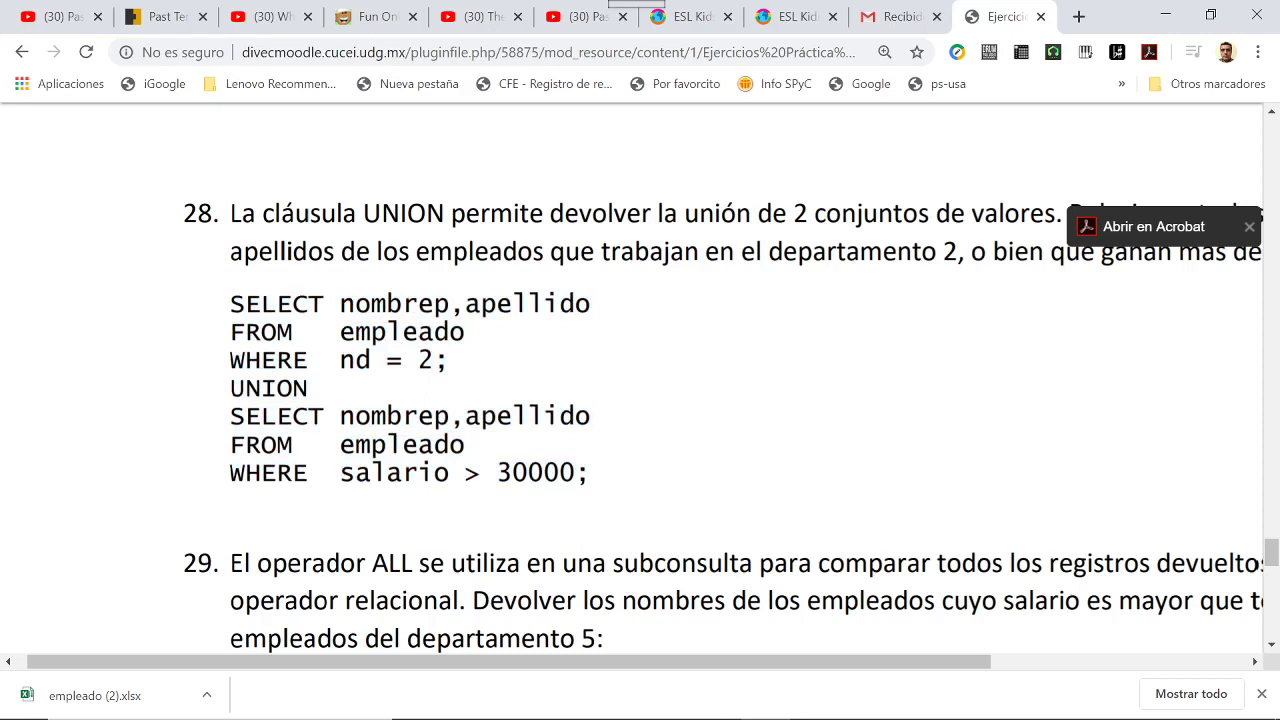
double_click(269, 388)
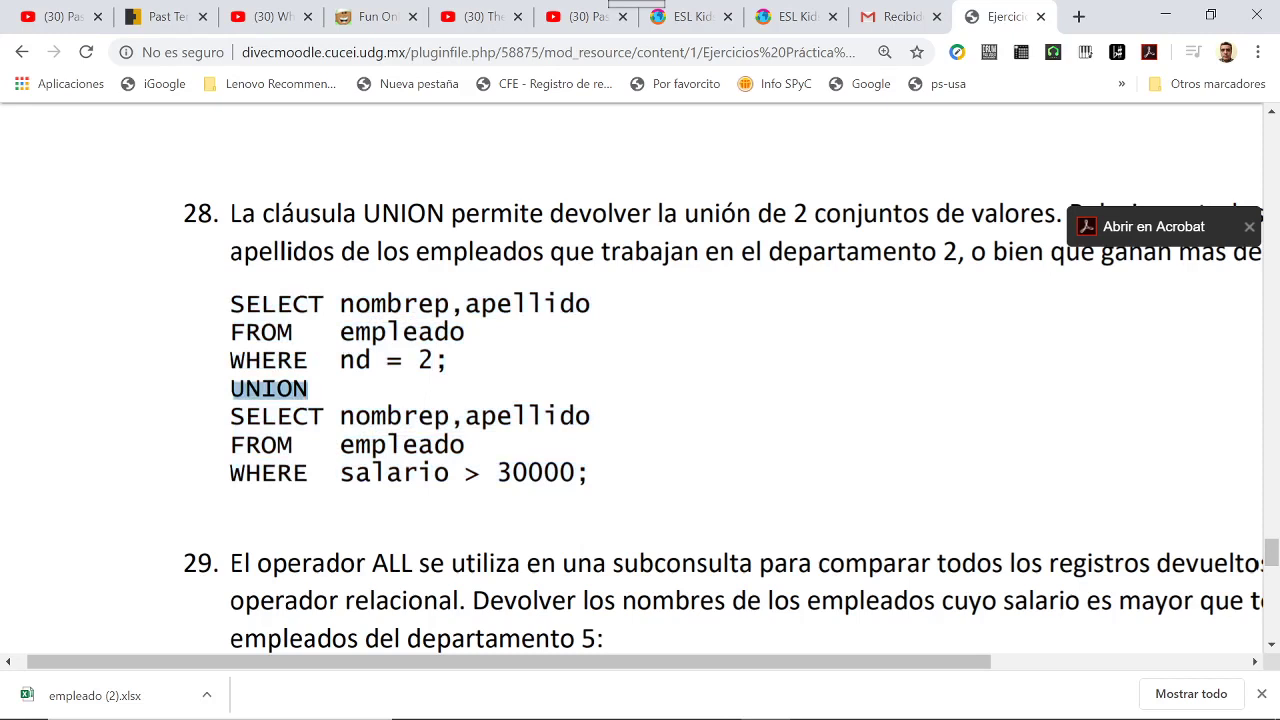
Copy exercise 28's UNION query on nombrep and apellido with nd = 2 and salario > 30000, and return to Access
left_click_drag(231, 303, 588, 472)
key("ctrl+c")
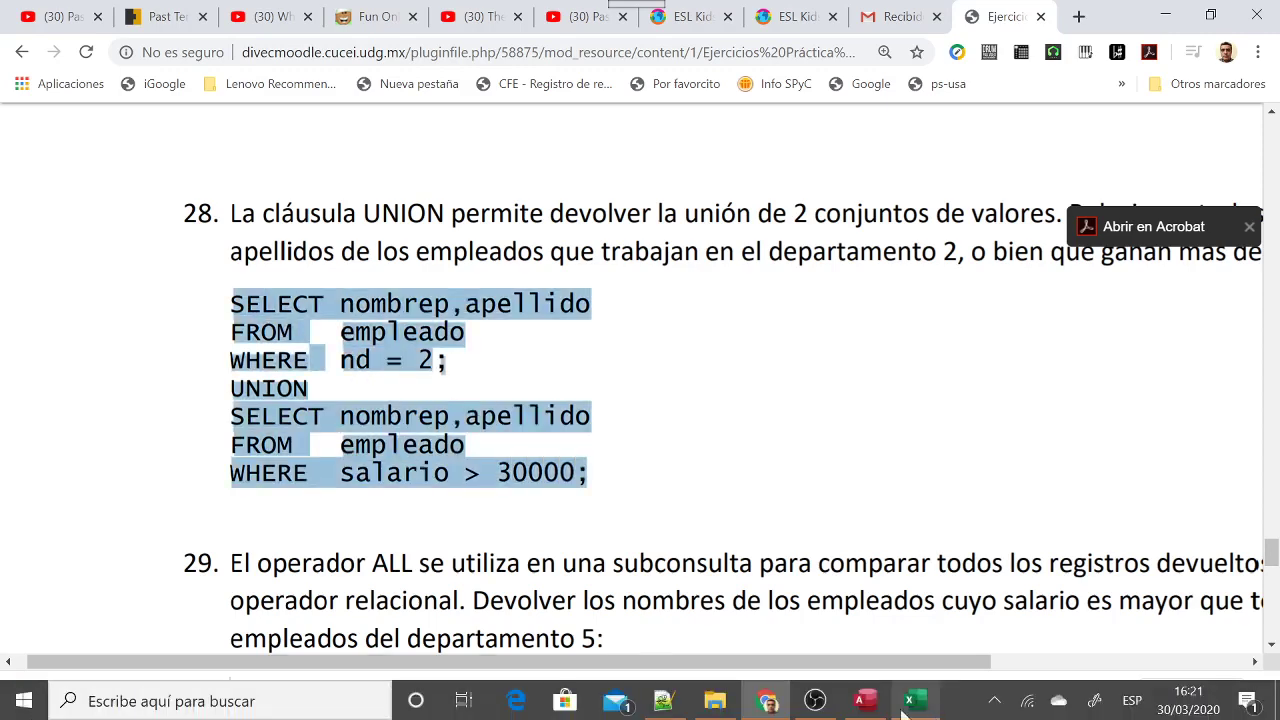
left_click(873, 704)
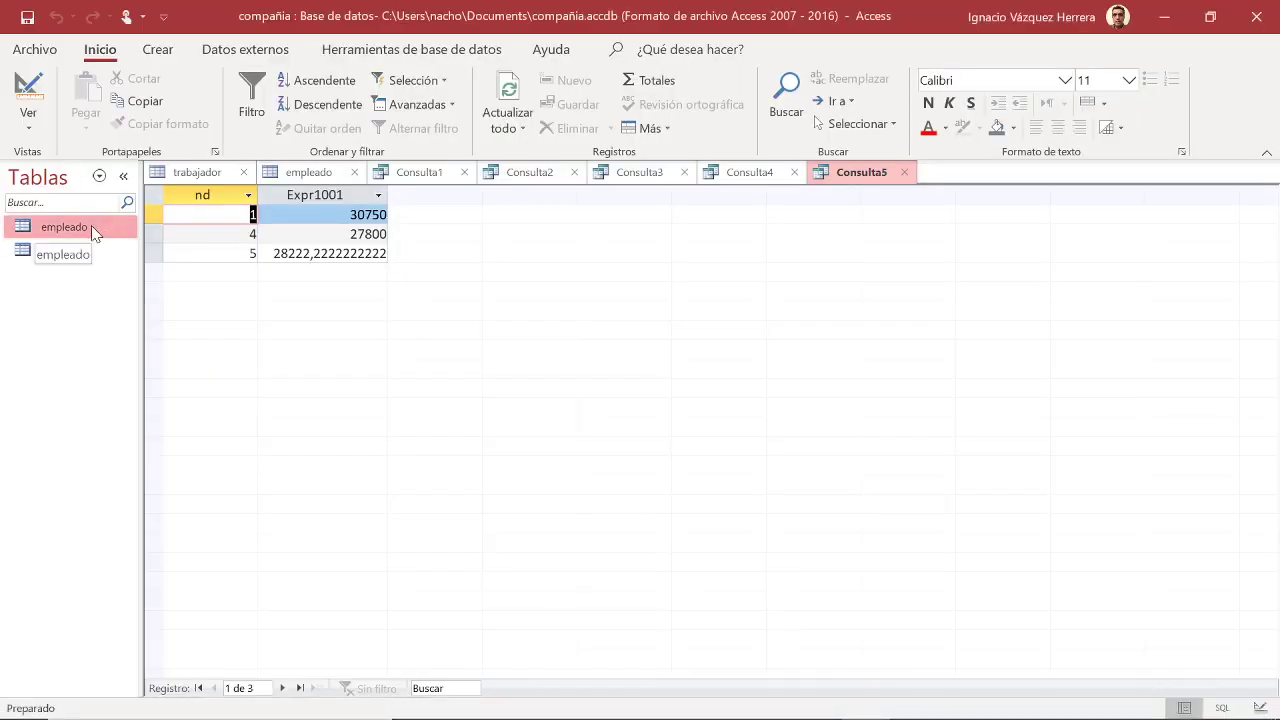
Replace the fifth query's SQL with the copied UNION of employees with nd = 2 and salario > 30000, and run it
left_click(28, 118)
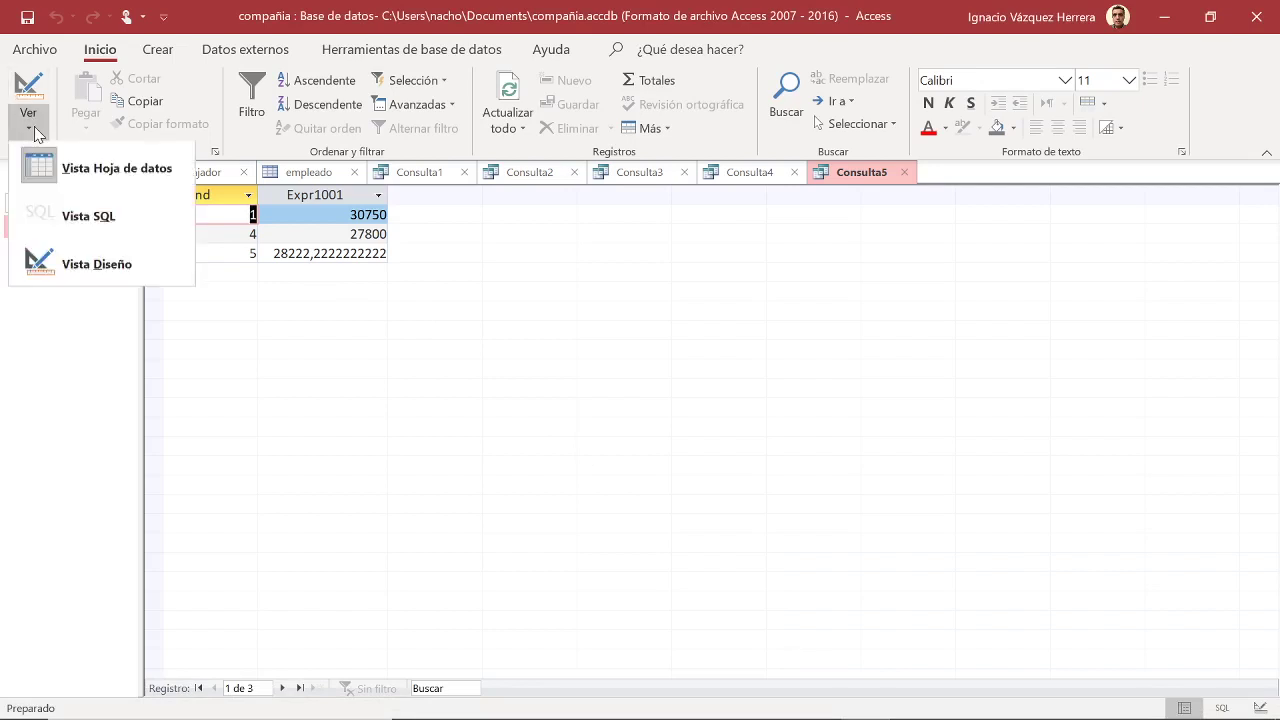
left_click(63, 230)
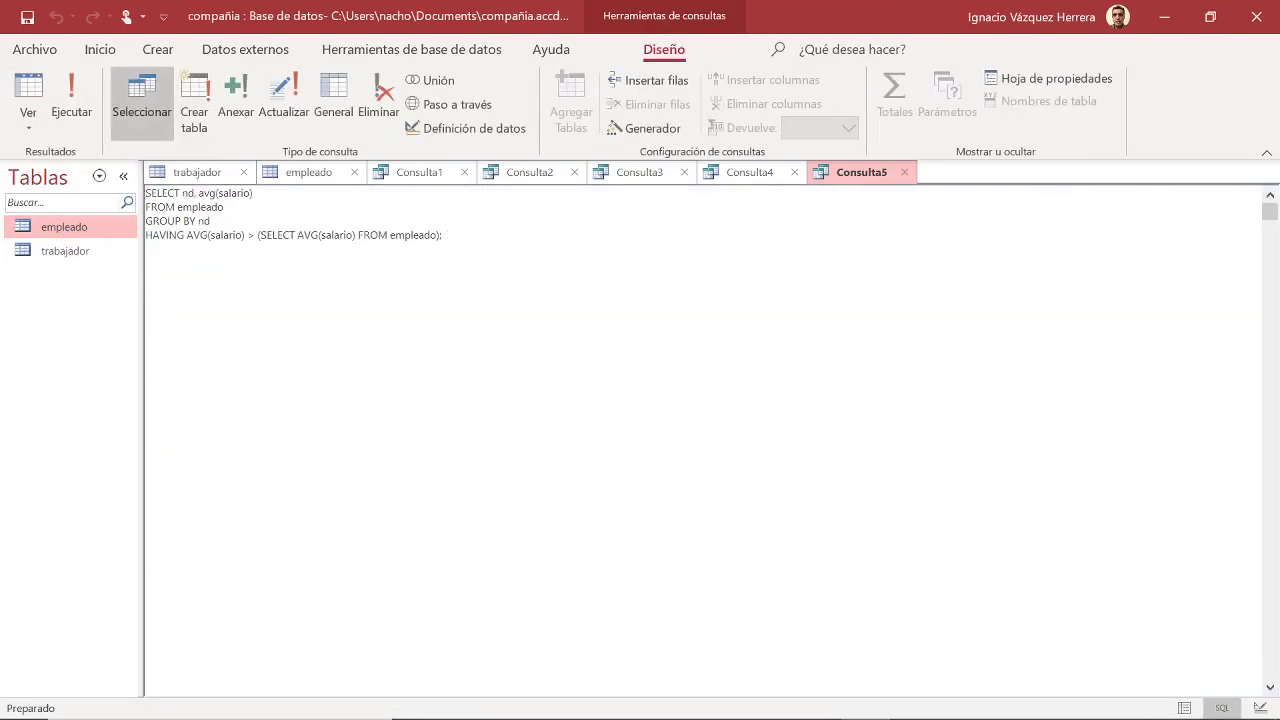
key("ctrl+a")
key("ctrl+v")
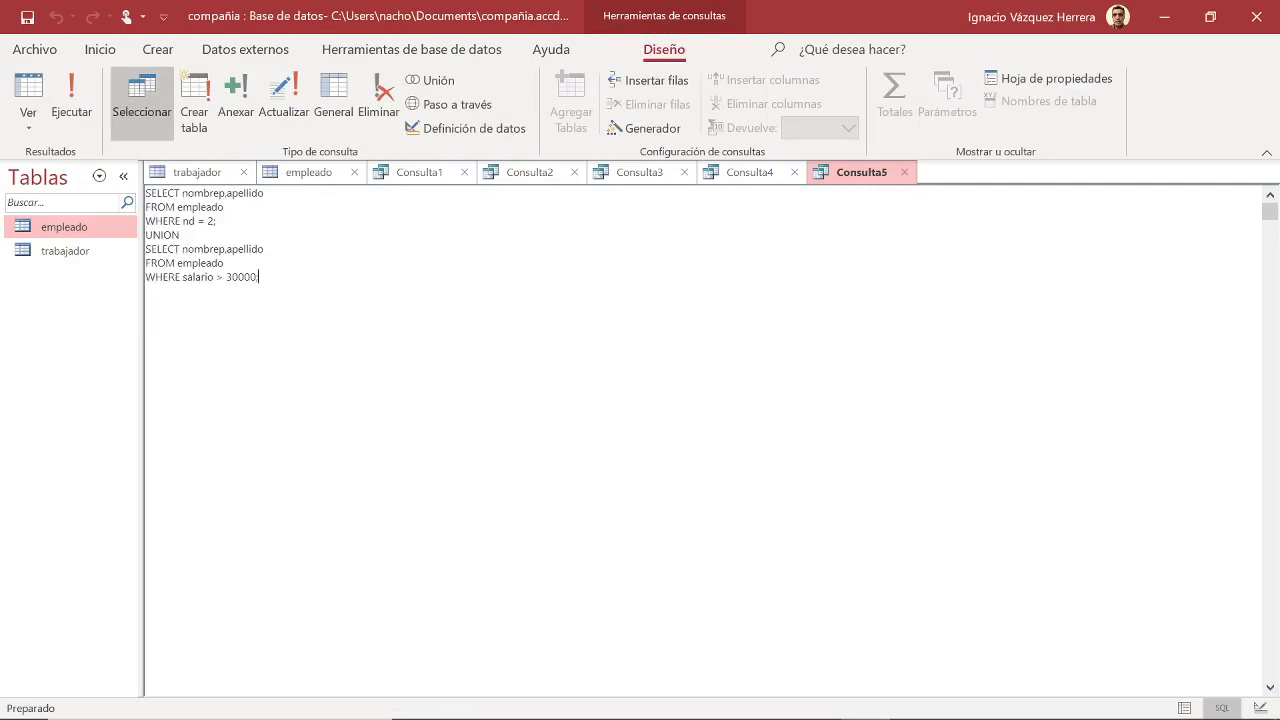
left_click(72, 110)
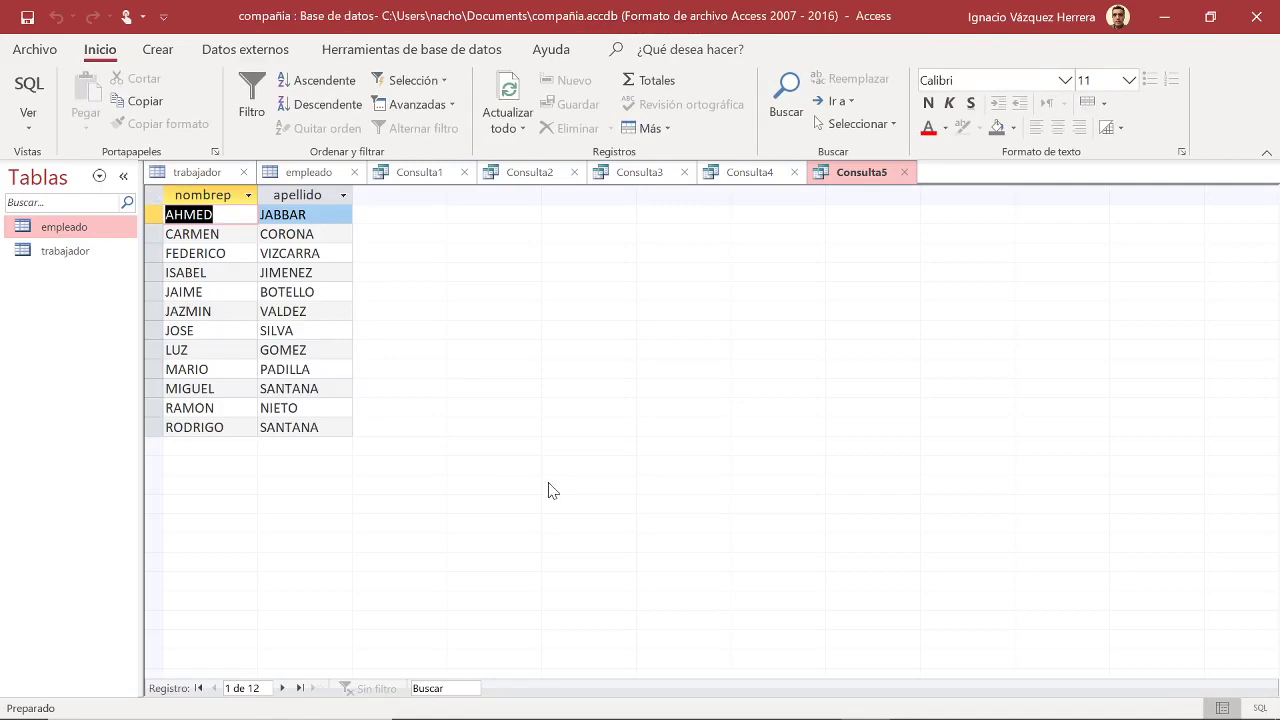
mouse_move(829, 714)
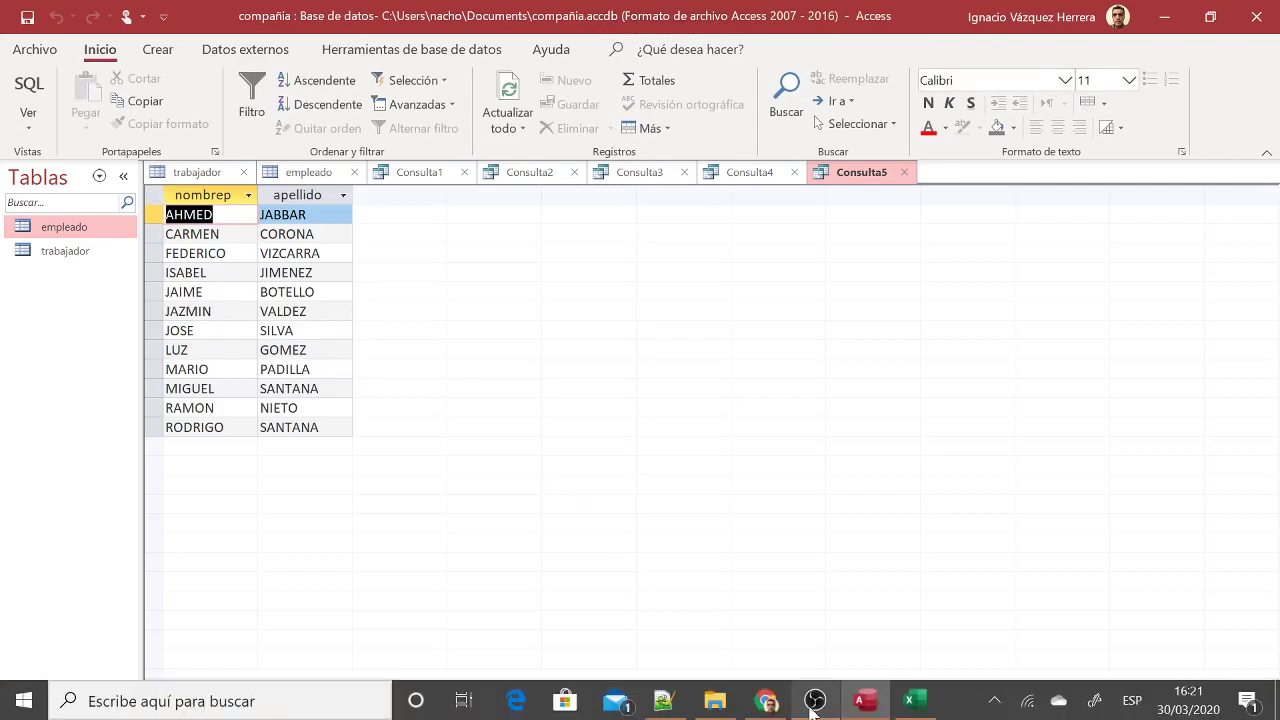
In the Chrome PDF, bring up exercise 29 on the ALL operator and highlight its subquery on salario with nd = 5
left_click(767, 701)
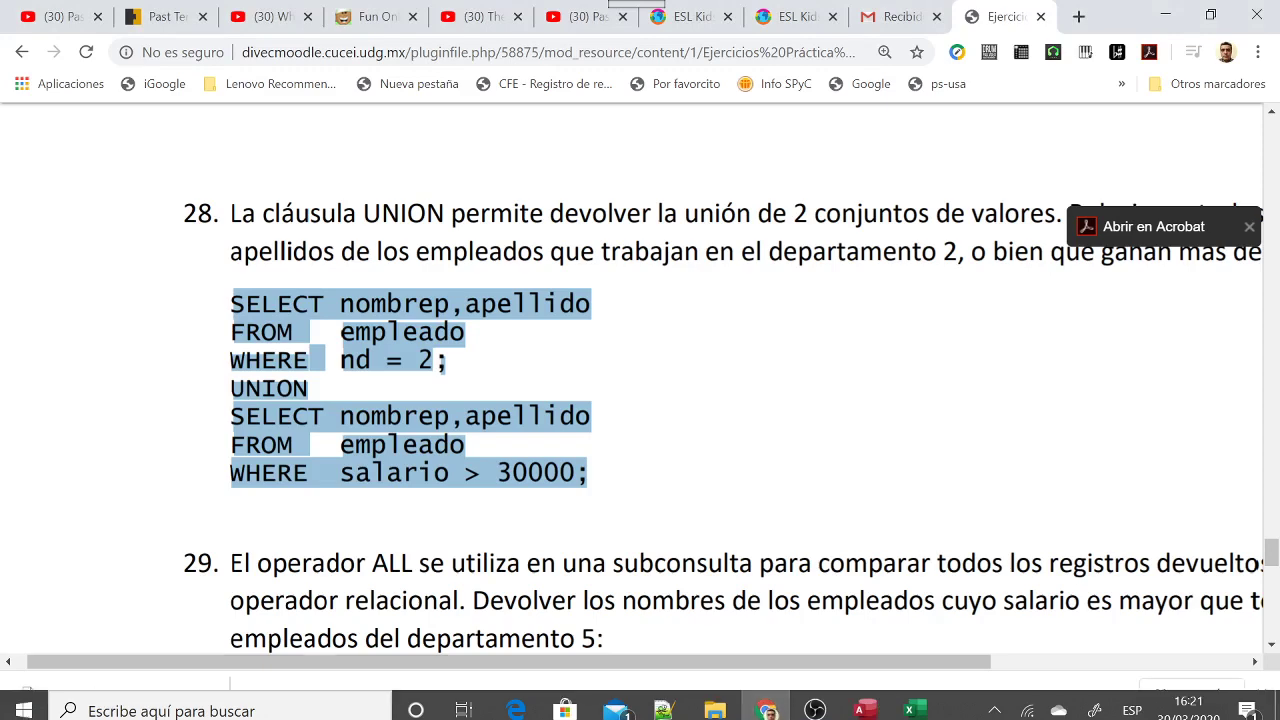
scroll(640, 380, "down", 1)
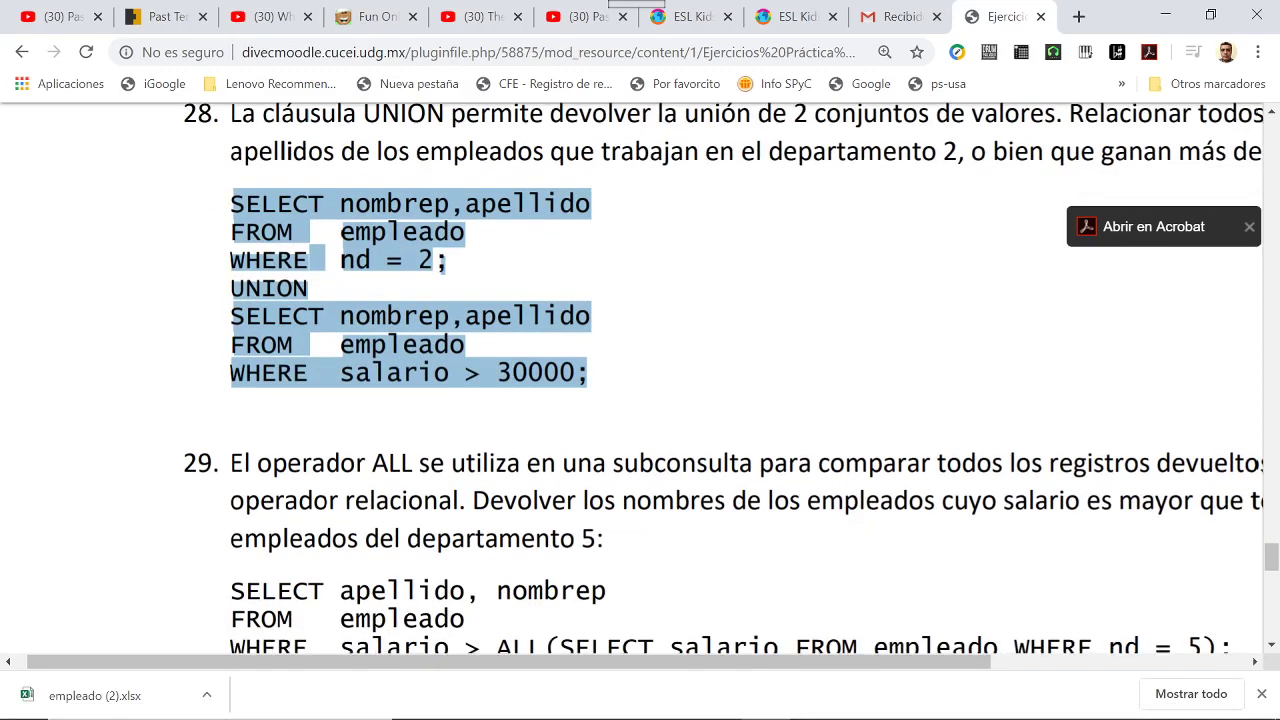
scroll(640, 380, "up", 1)
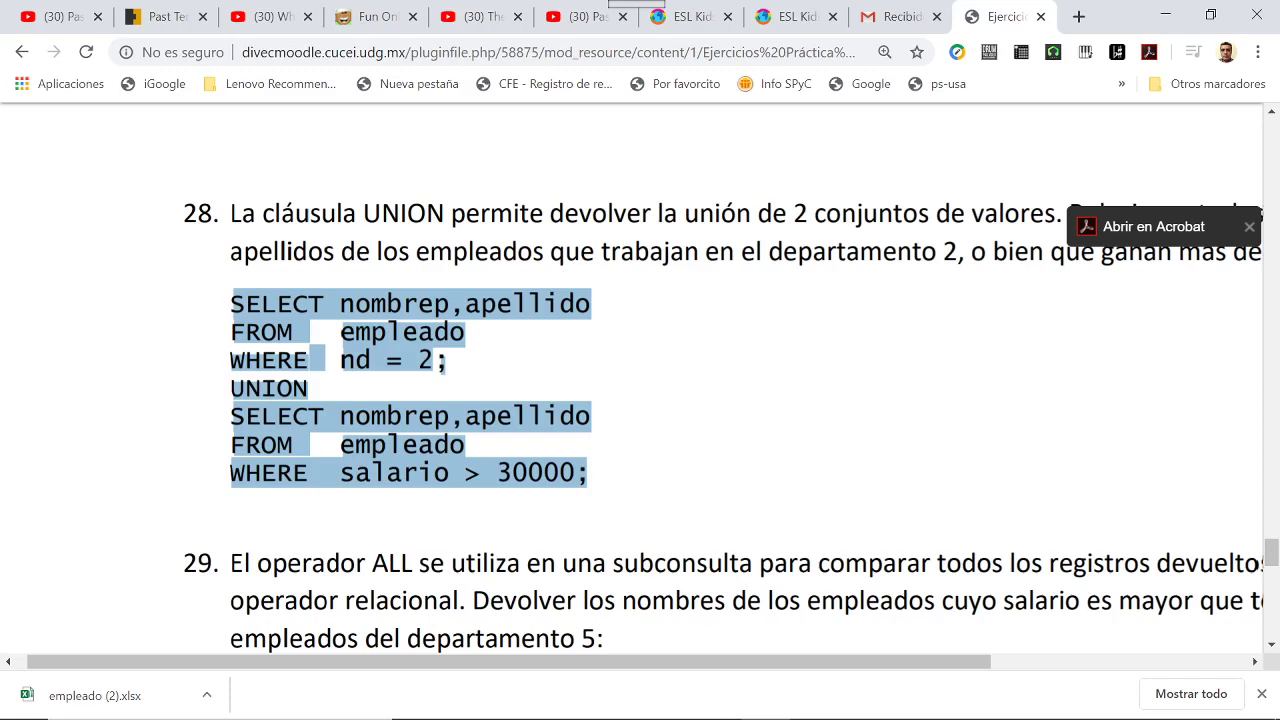
scroll(724, 380, "down", 2)
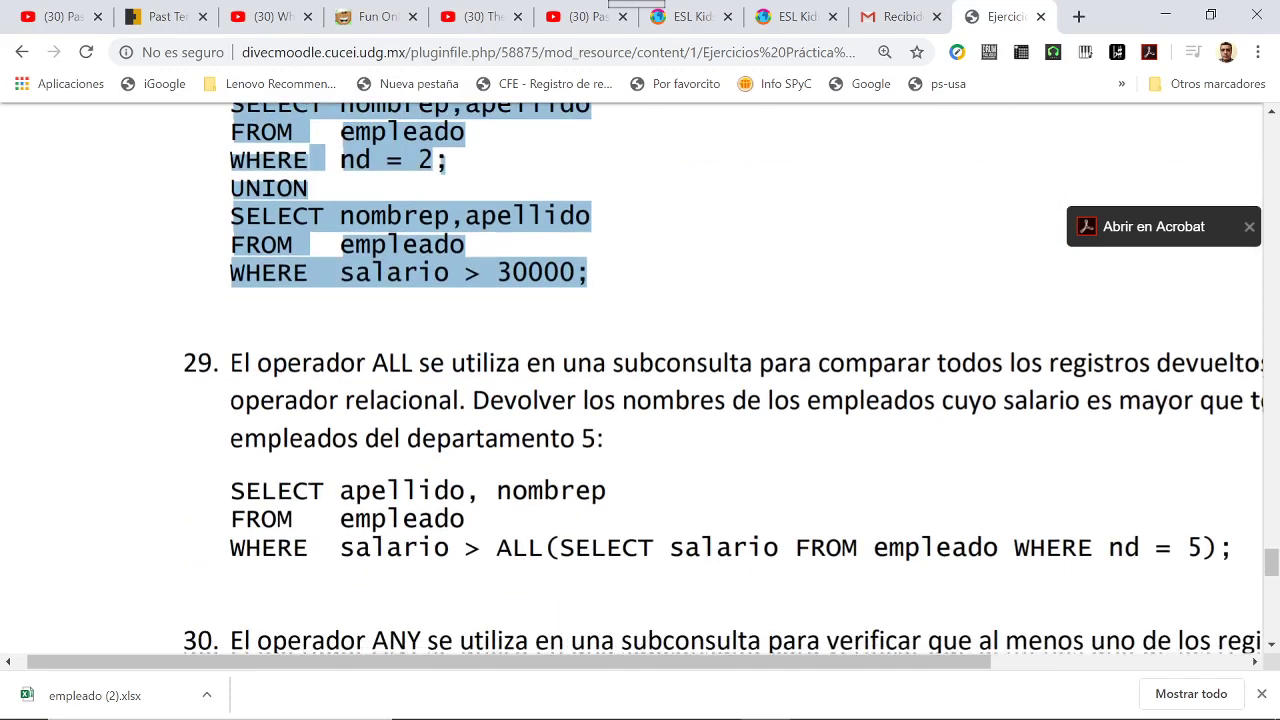
left_click_drag(408, 664, 468, 697)
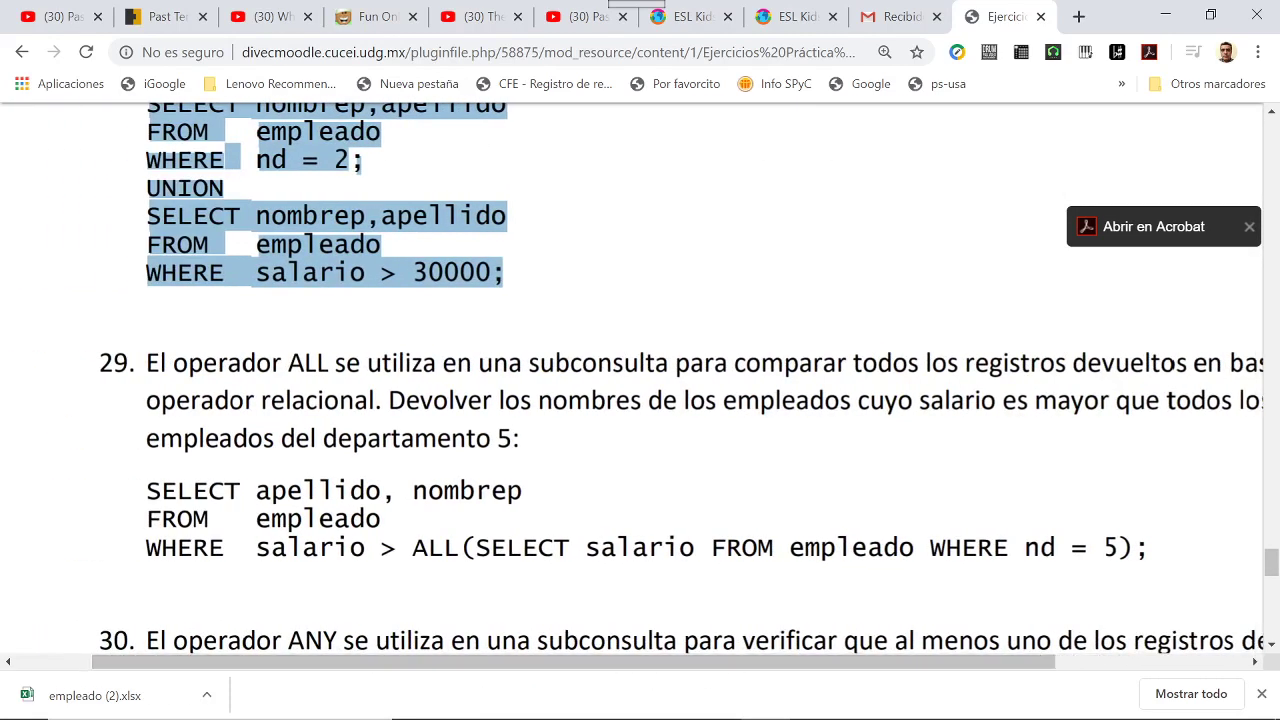
mouse_move(598, 674)
left_mouse_down()
mouse_move(654, 674)
mouse_move(705, 698)
mouse_move(592, 673)
mouse_move(620, 673)
left_mouse_up()
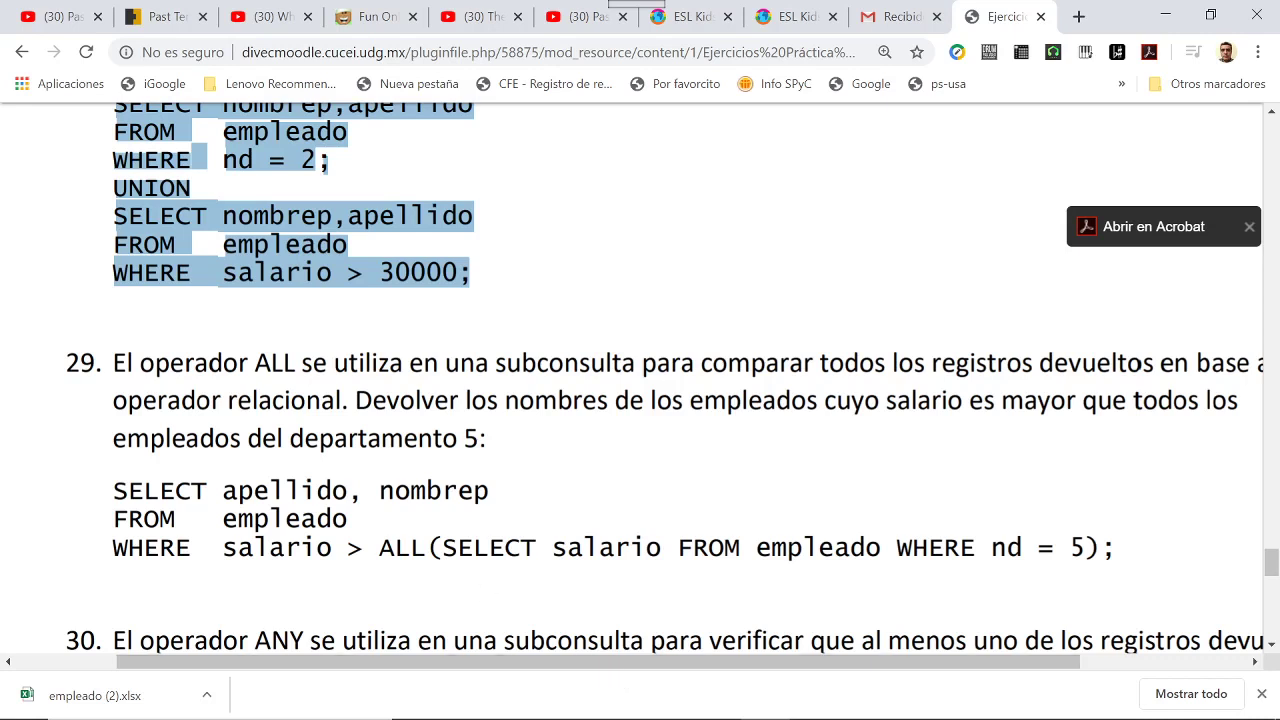
left_click_drag(444, 547, 1086, 547)
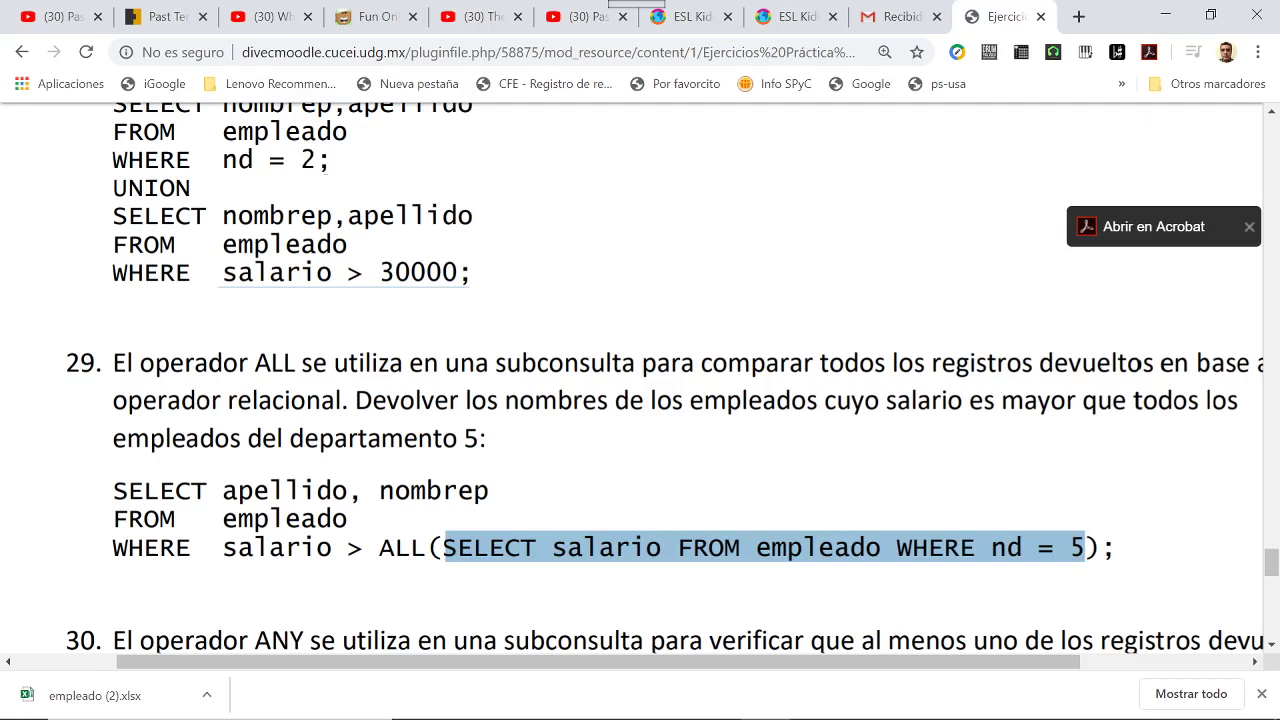
Copy exercise 29's whole query selecting apellido and nombrep with salario > ALL, and return to Access
left_click_drag(114, 490, 1114, 547)
key("ctrl+c")
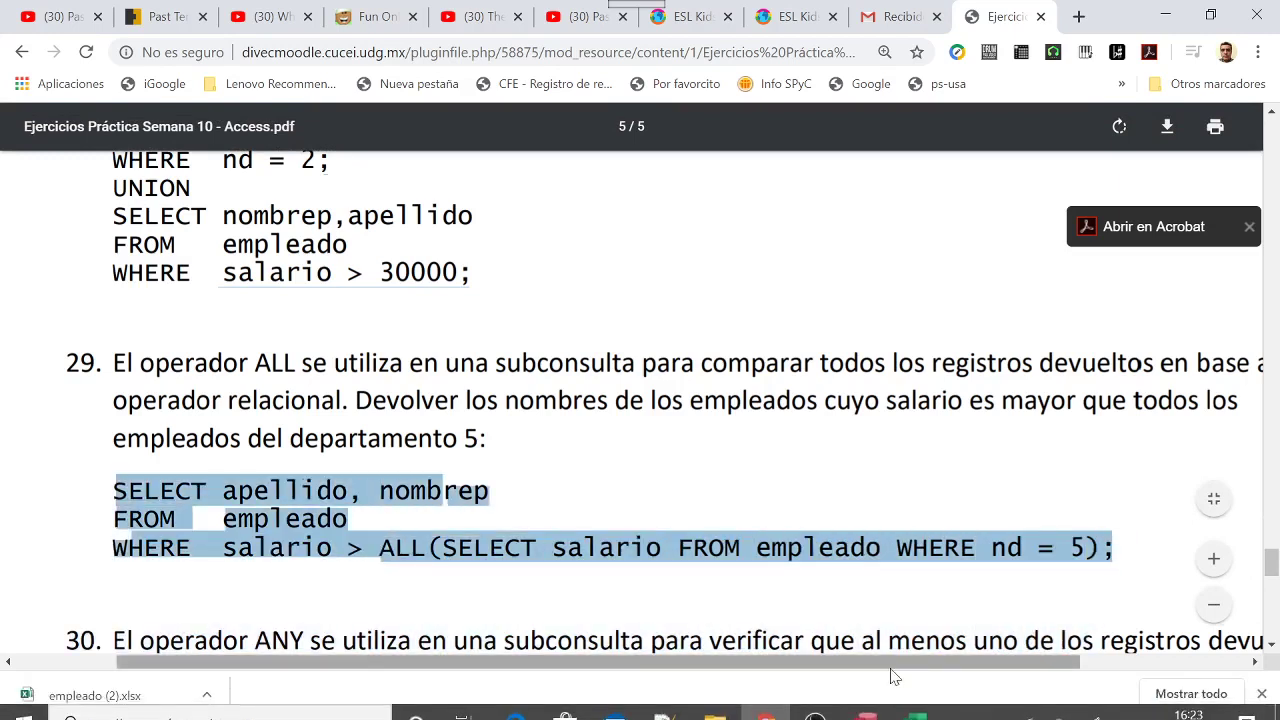
left_click(870, 708)
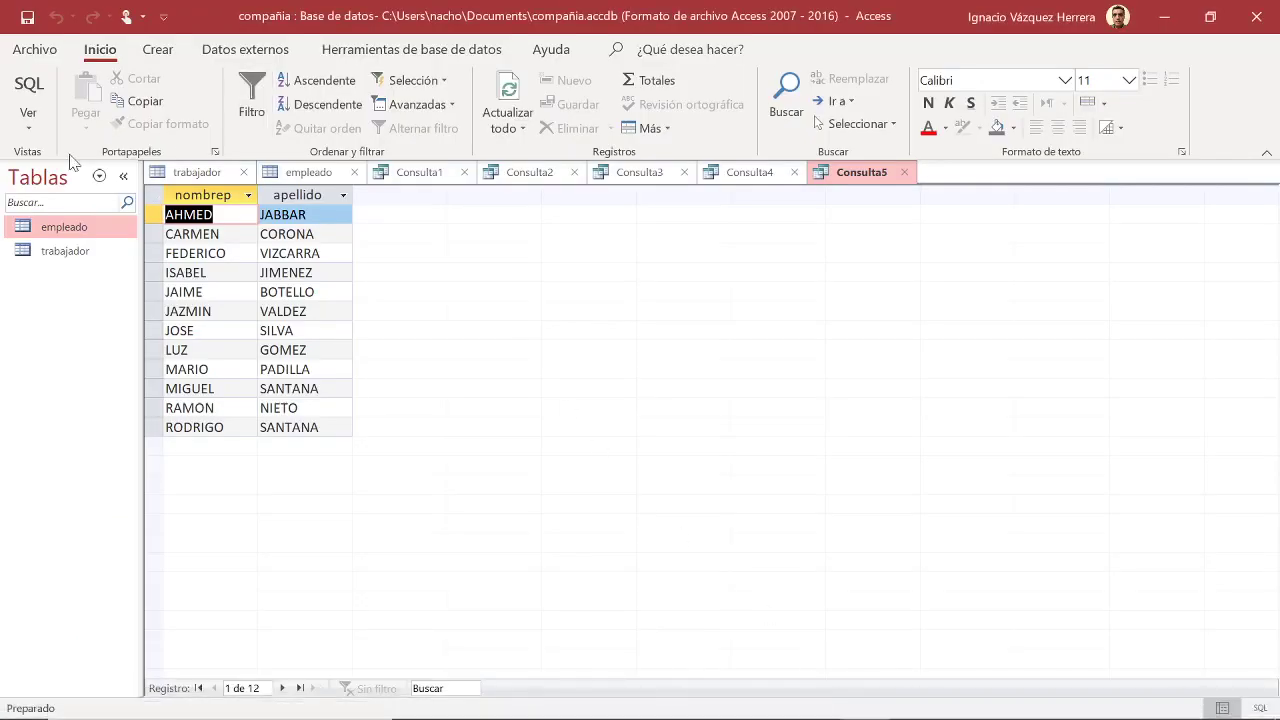
Replace the fifth query's SQL with the copied salario > ALL subquery for nd = 5, and run it
left_click(27, 128)
left_click(90, 226)
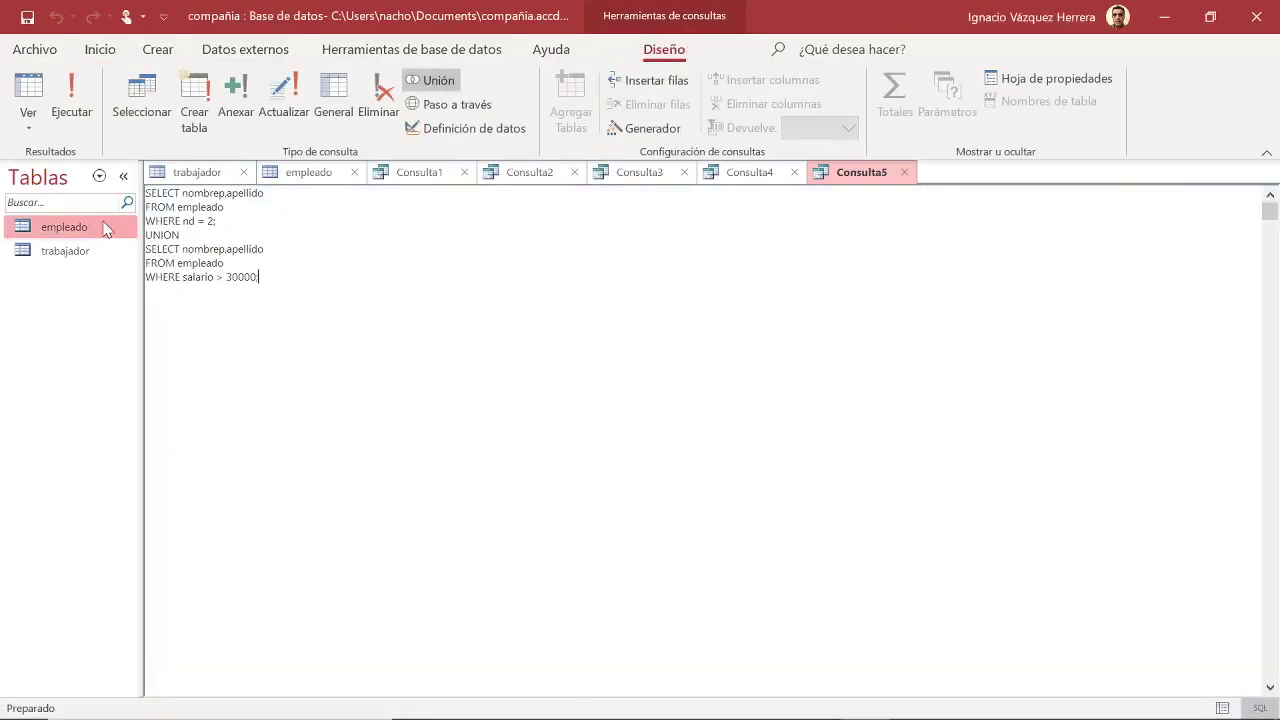
key("BackSpace")
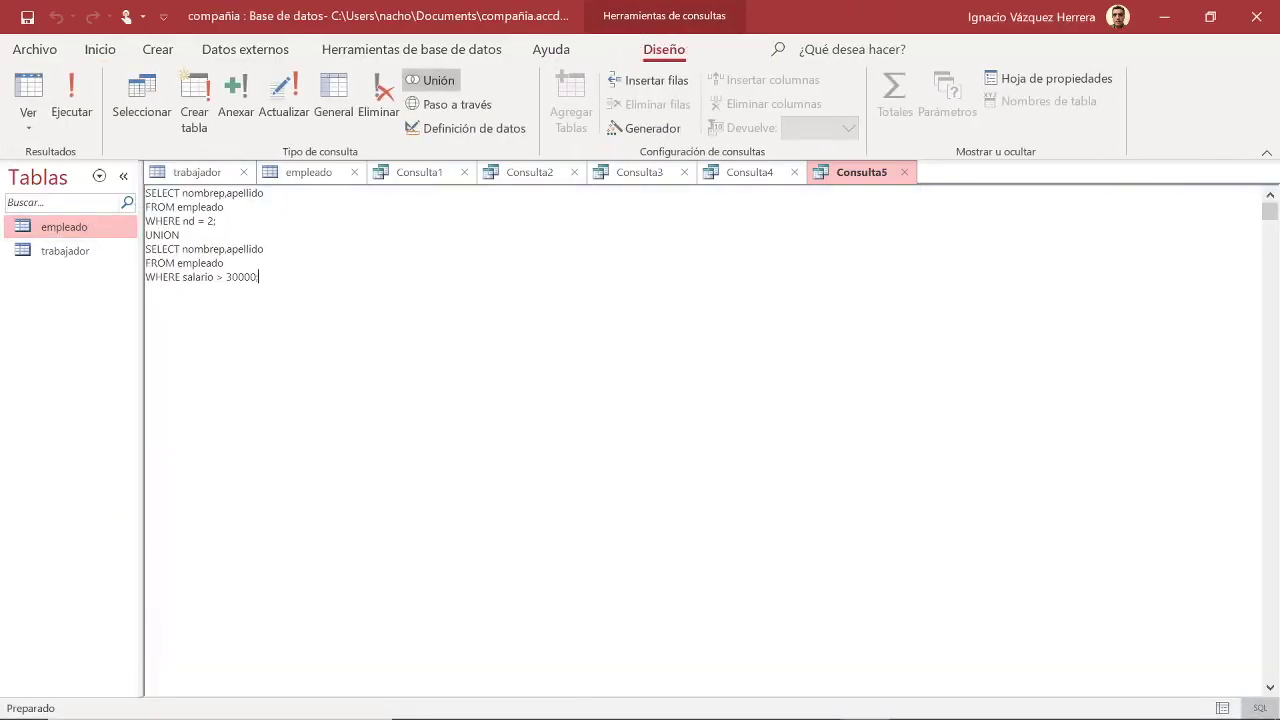
left_click_drag(145, 192, 259, 277)
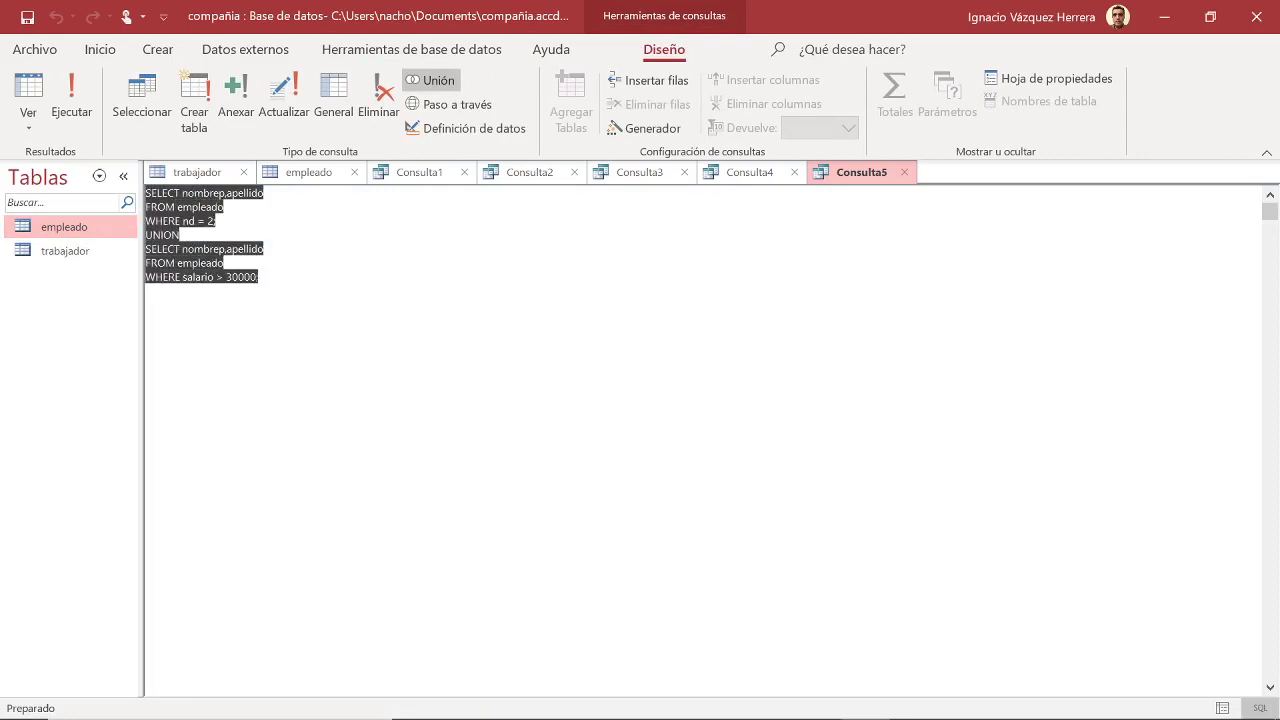
key("ctrl+v")
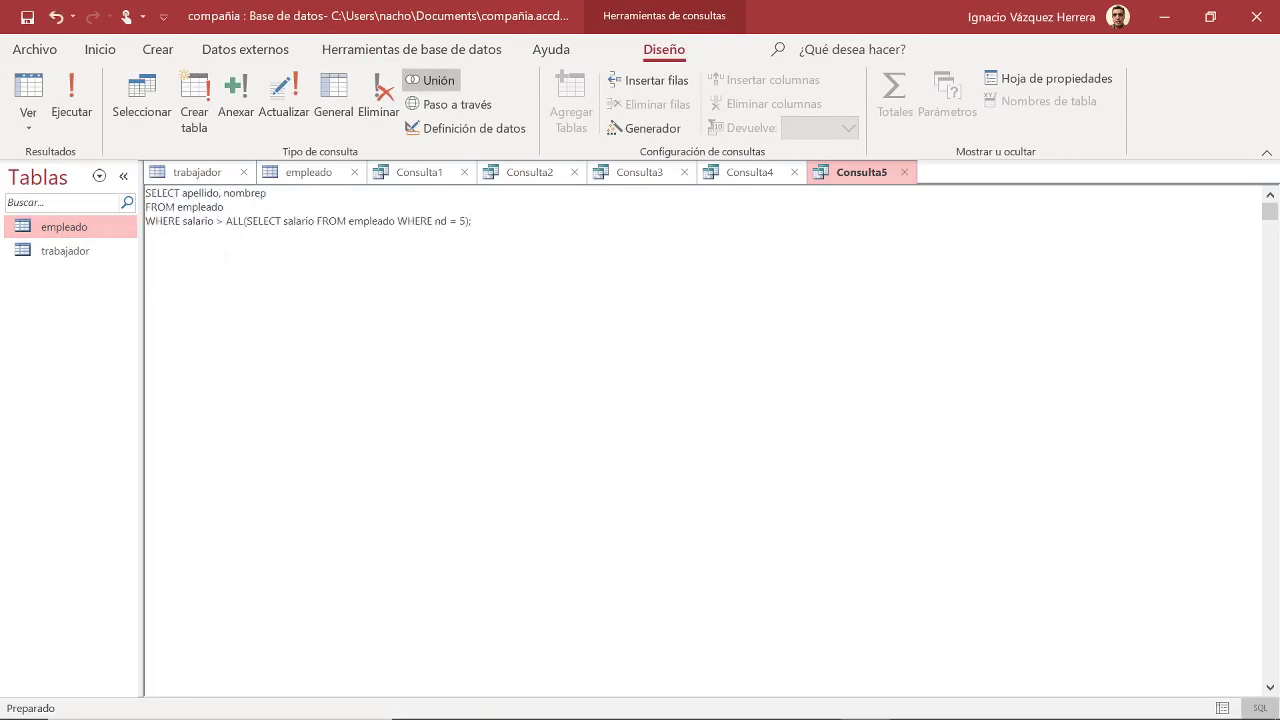
left_click(72, 100)
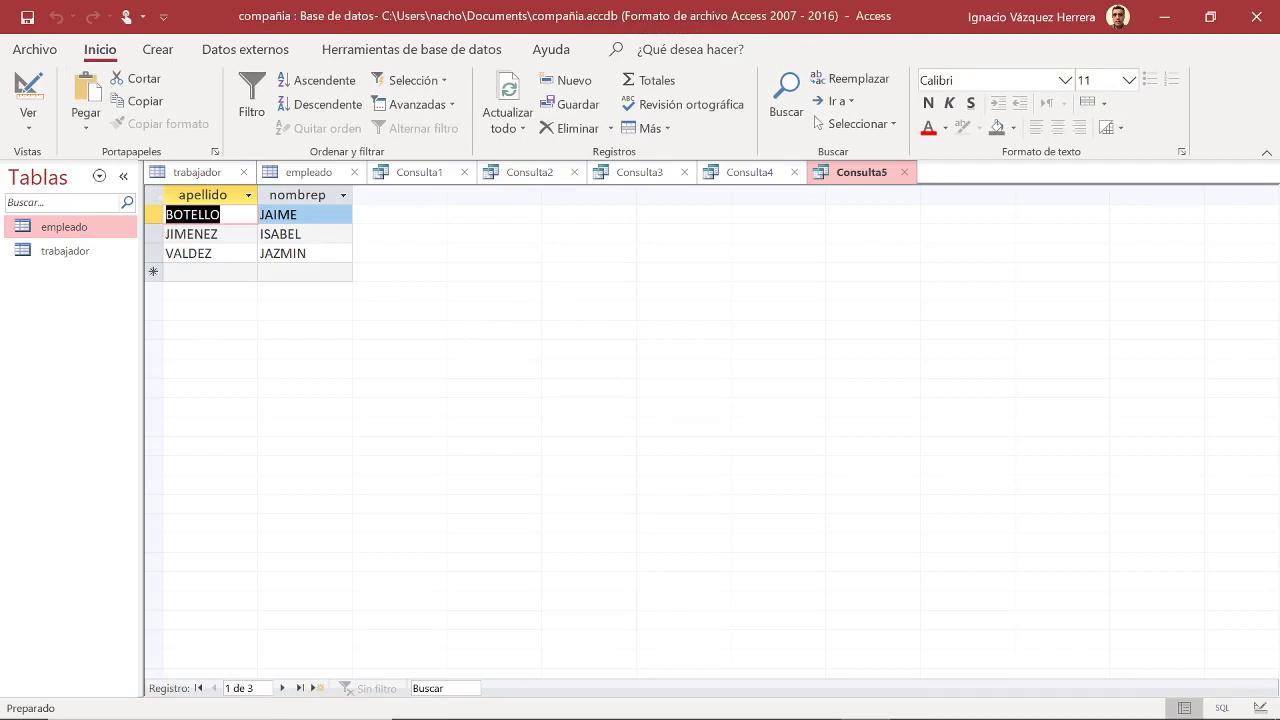
From the Chrome PDF, copy exercise 30's query selecting apellido and nombrep with salario > ANY, and return to Access
mouse_move(856, 704)
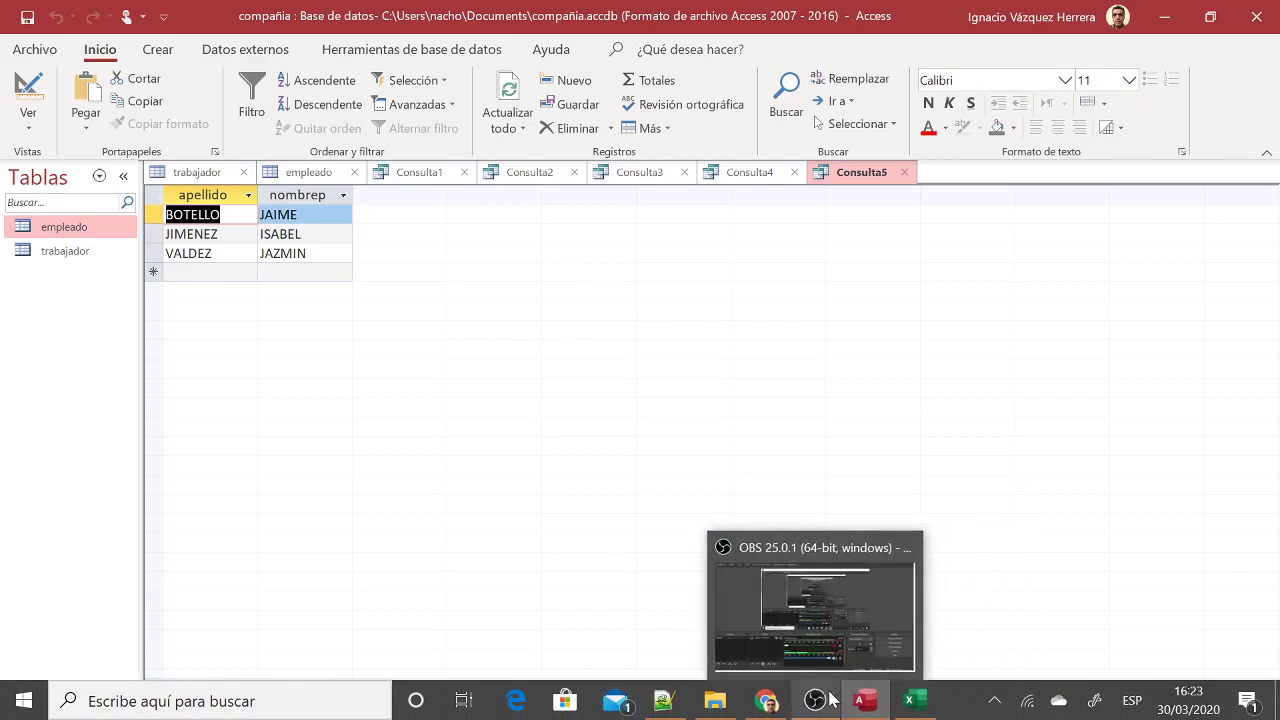
left_click(764, 700)
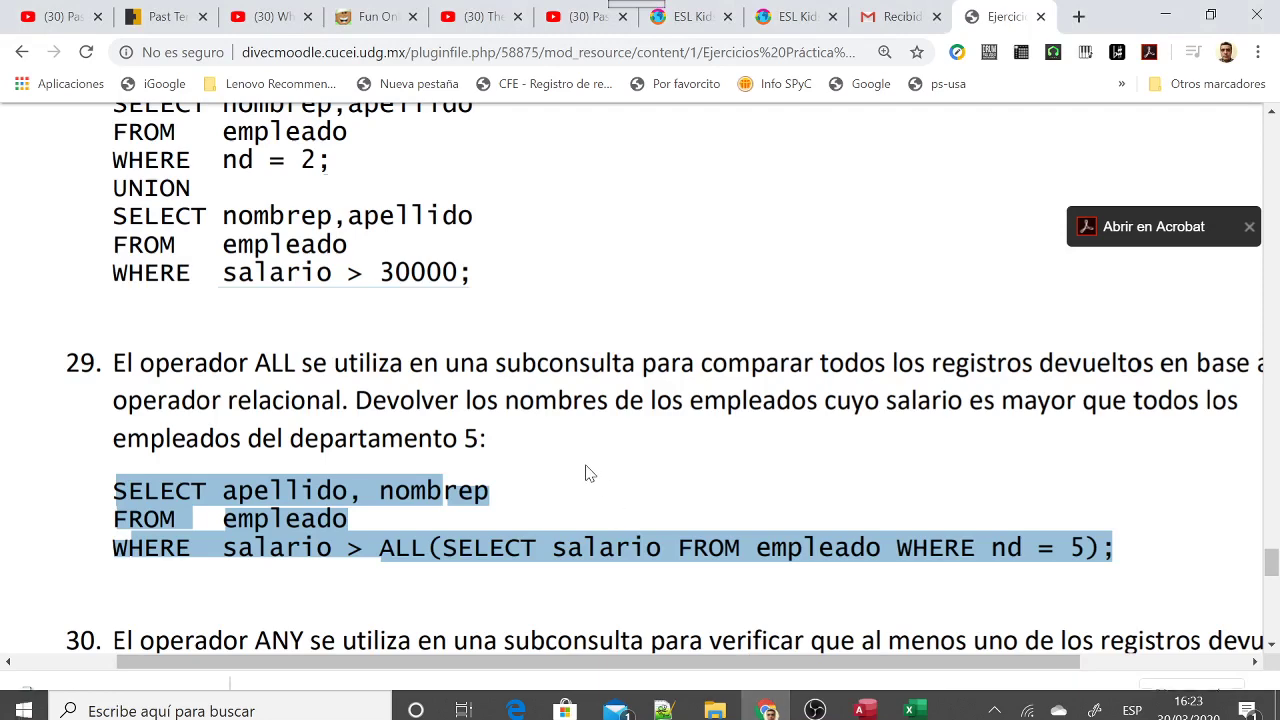
scroll(590, 473, "down", 2)
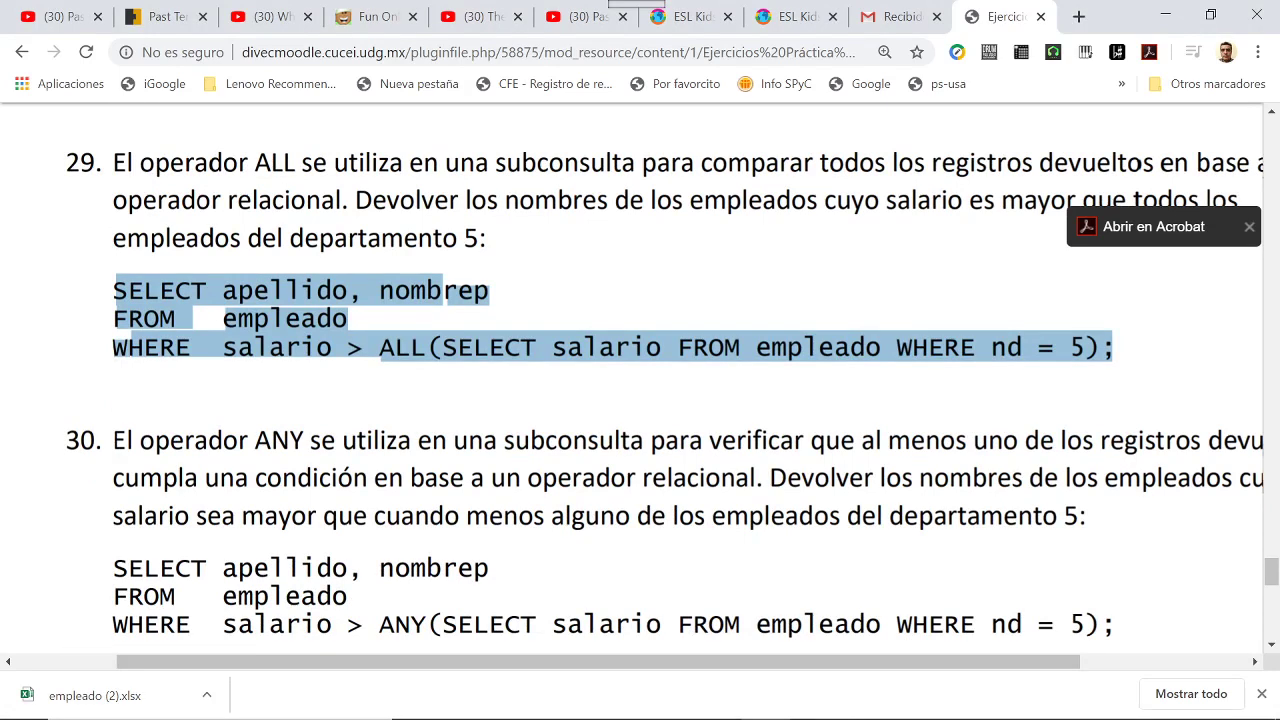
scroll(777, 469, "down", 1)
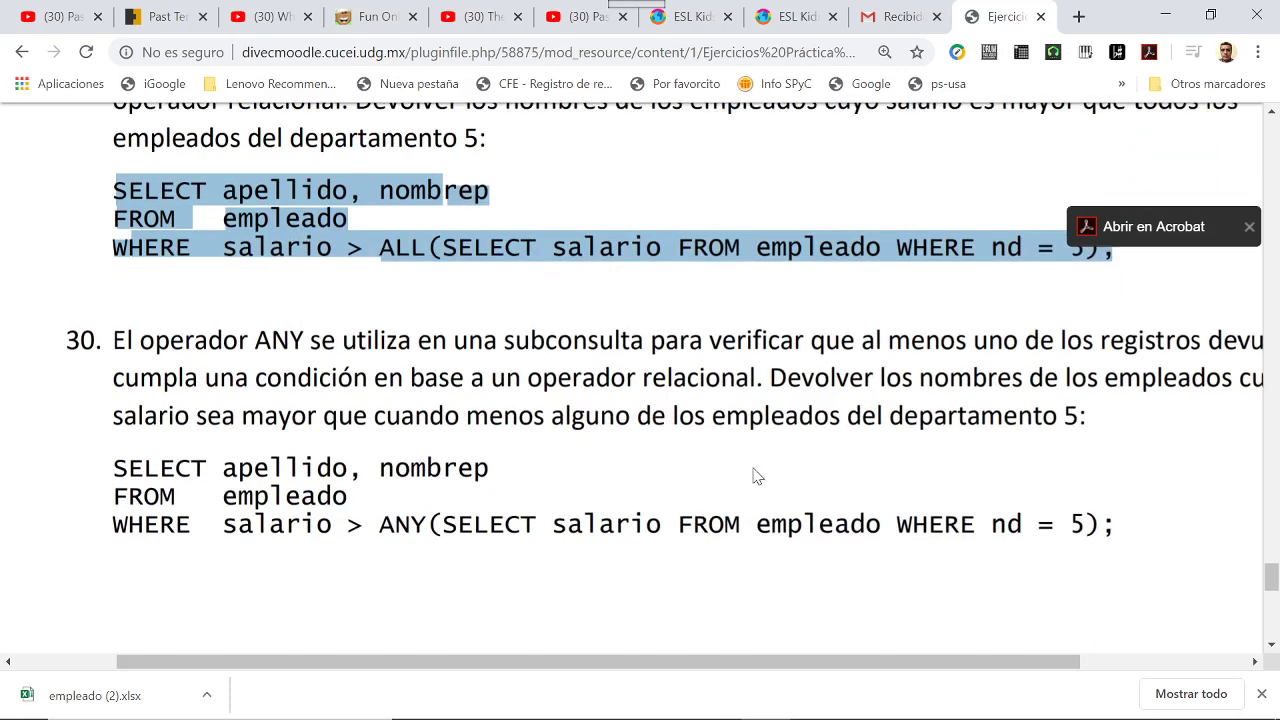
left_click(755, 475)
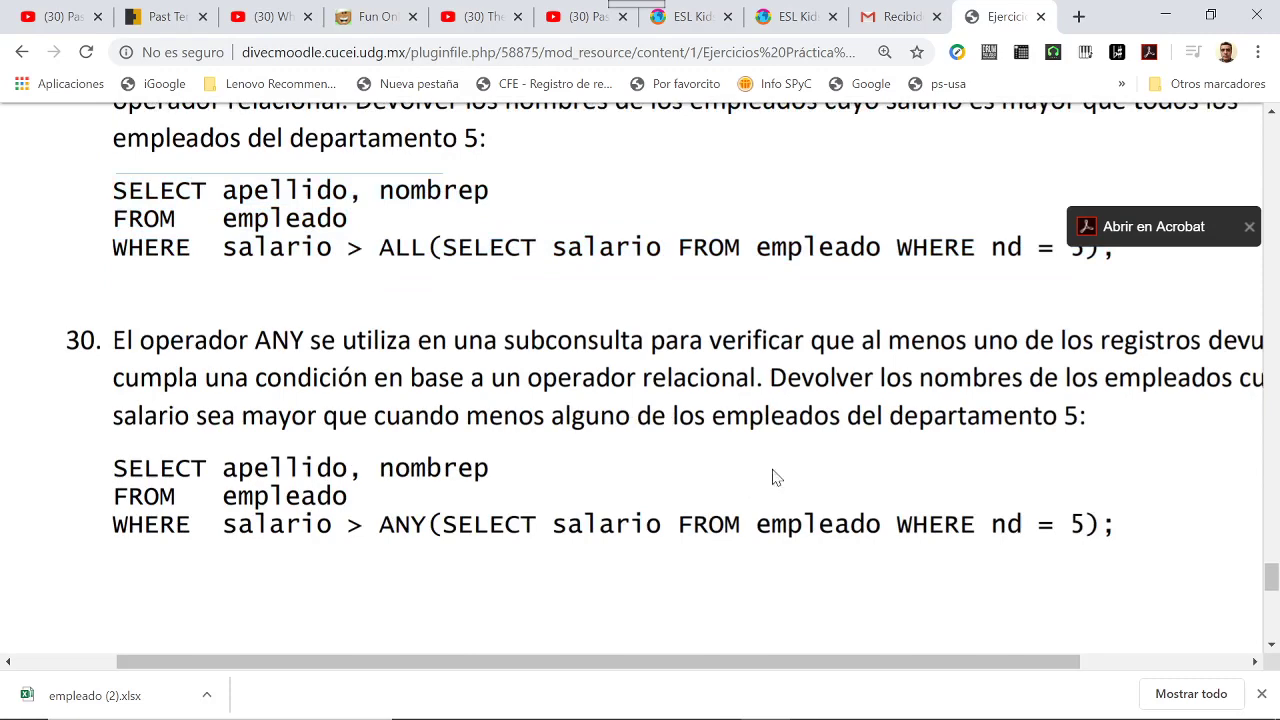
left_click_drag(870, 655, 908, 677)
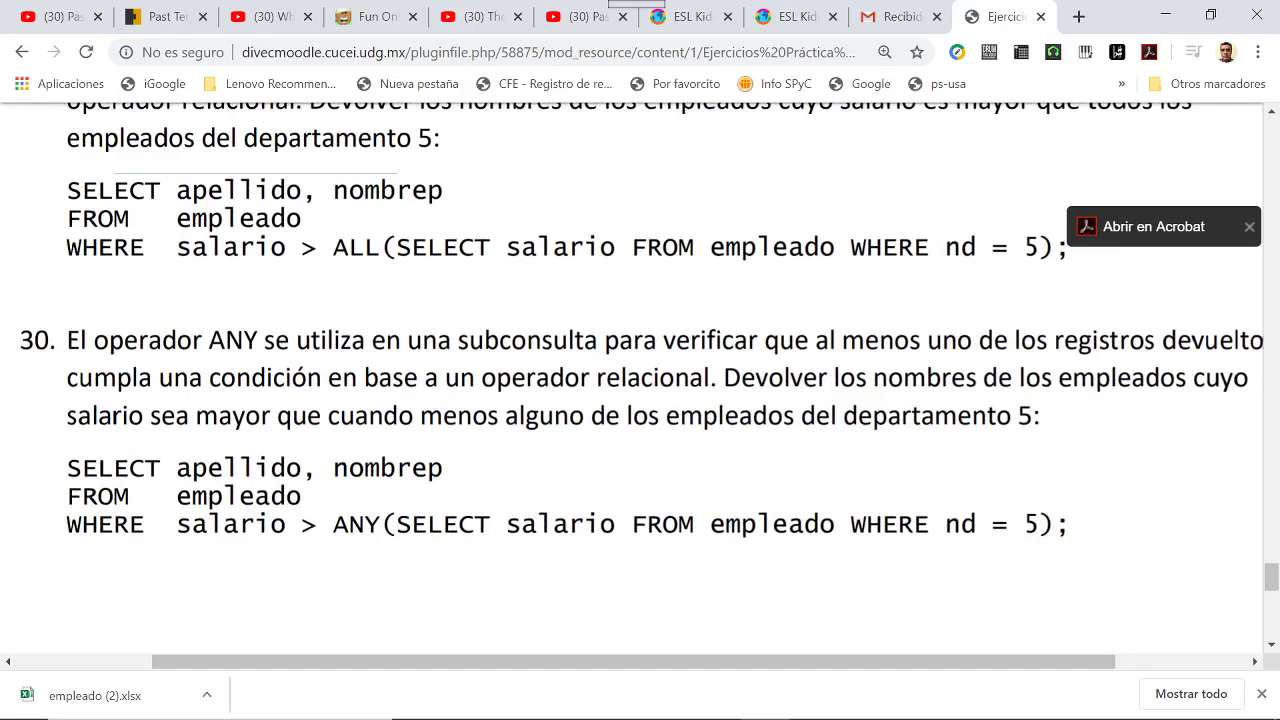
left_click_drag(691, 664, 763, 677)
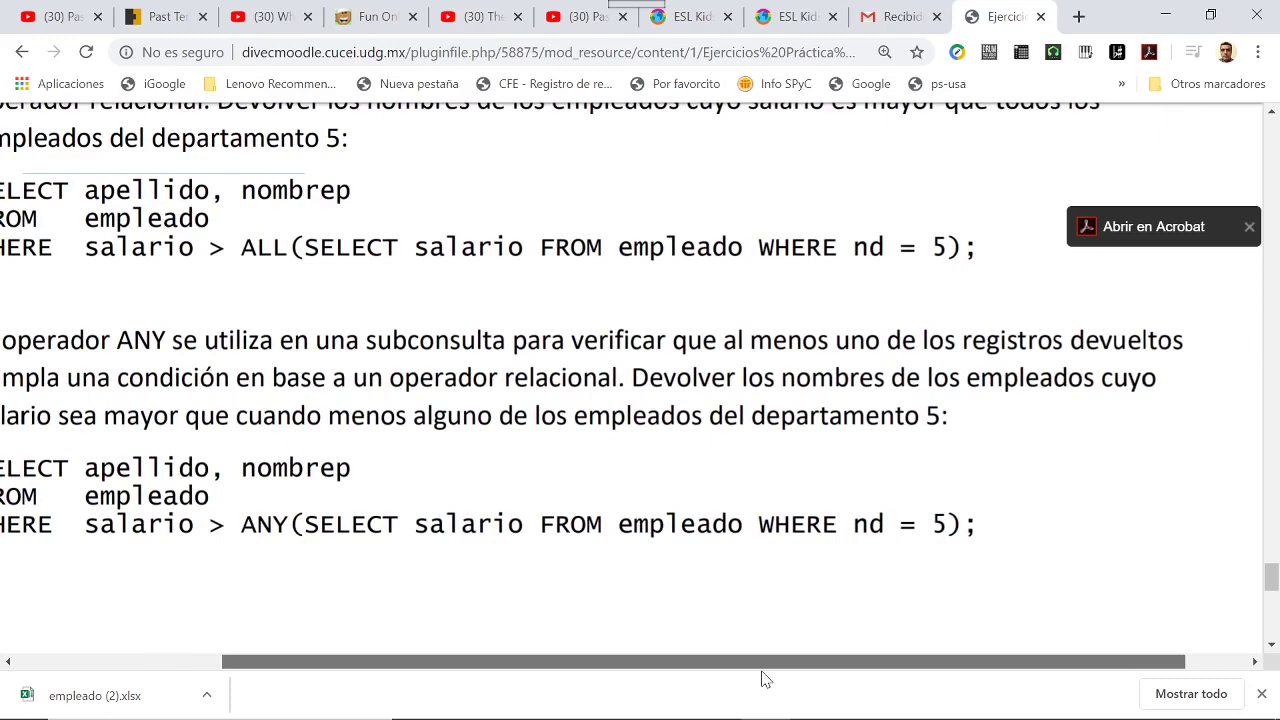
left_click_drag(762, 679, 700, 671)
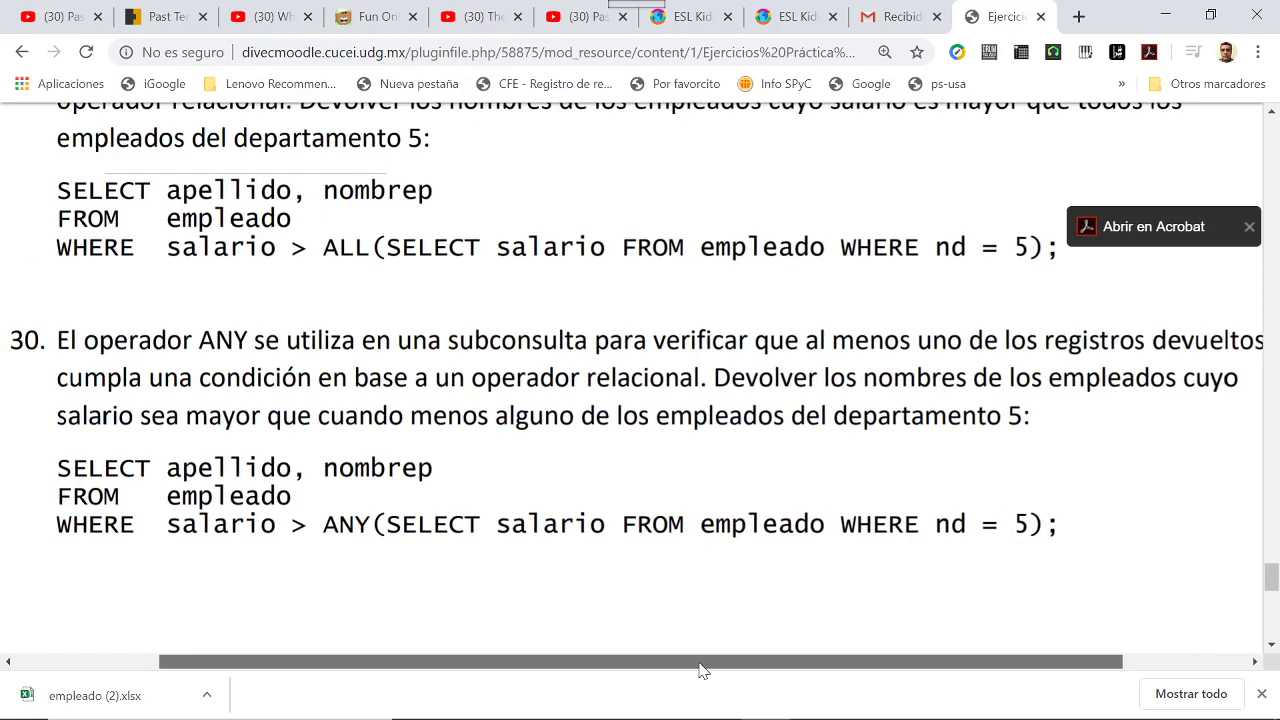
left_click_drag(703, 671, 663, 667)
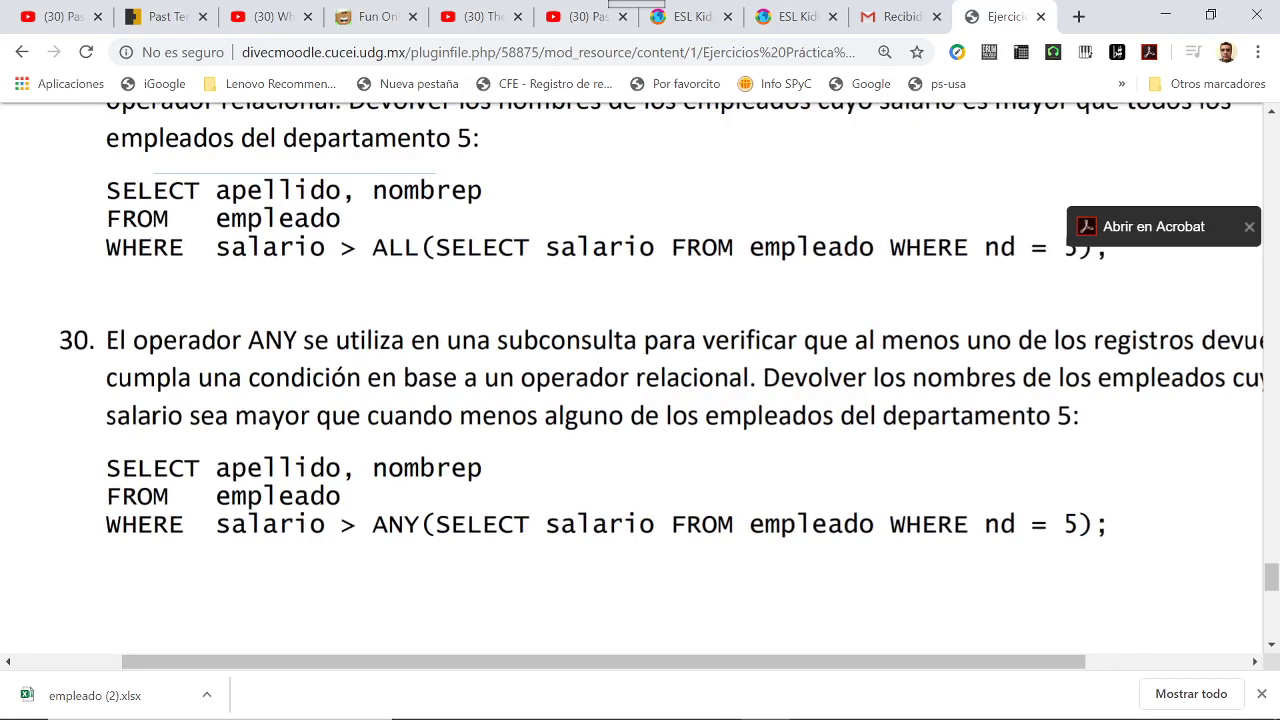
left_click_drag(108, 466, 1110, 540)
key("ctrl+c")
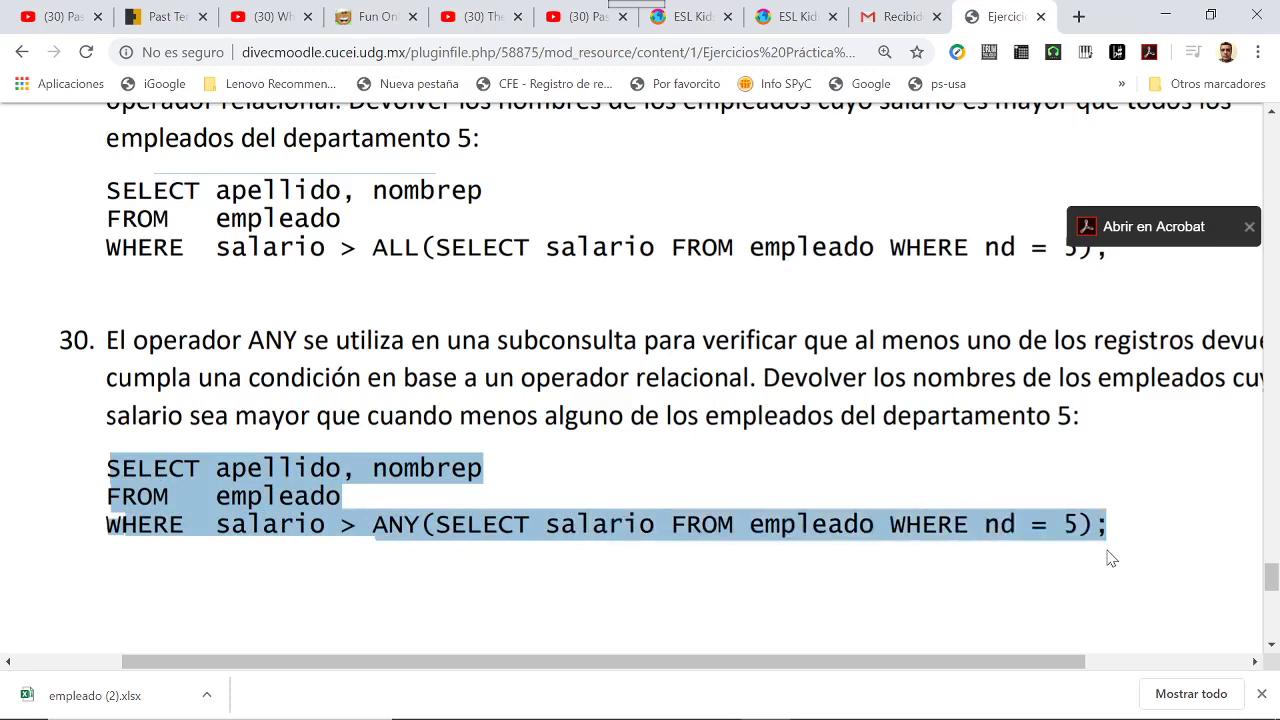
left_click(866, 700)
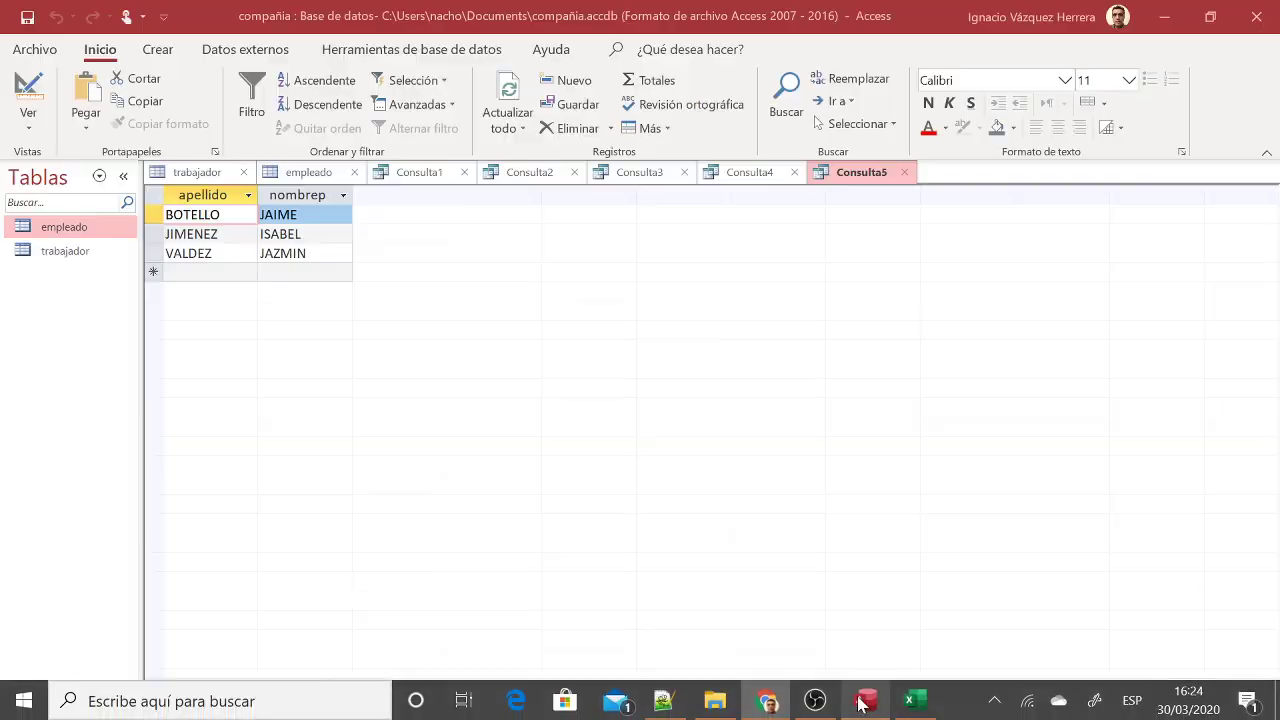
Replace the fifth query's SQL with the copied salario > ANY subquery for nd = 5, run it, and look through the resulting rows
left_click(28, 118)
left_click(42, 213)
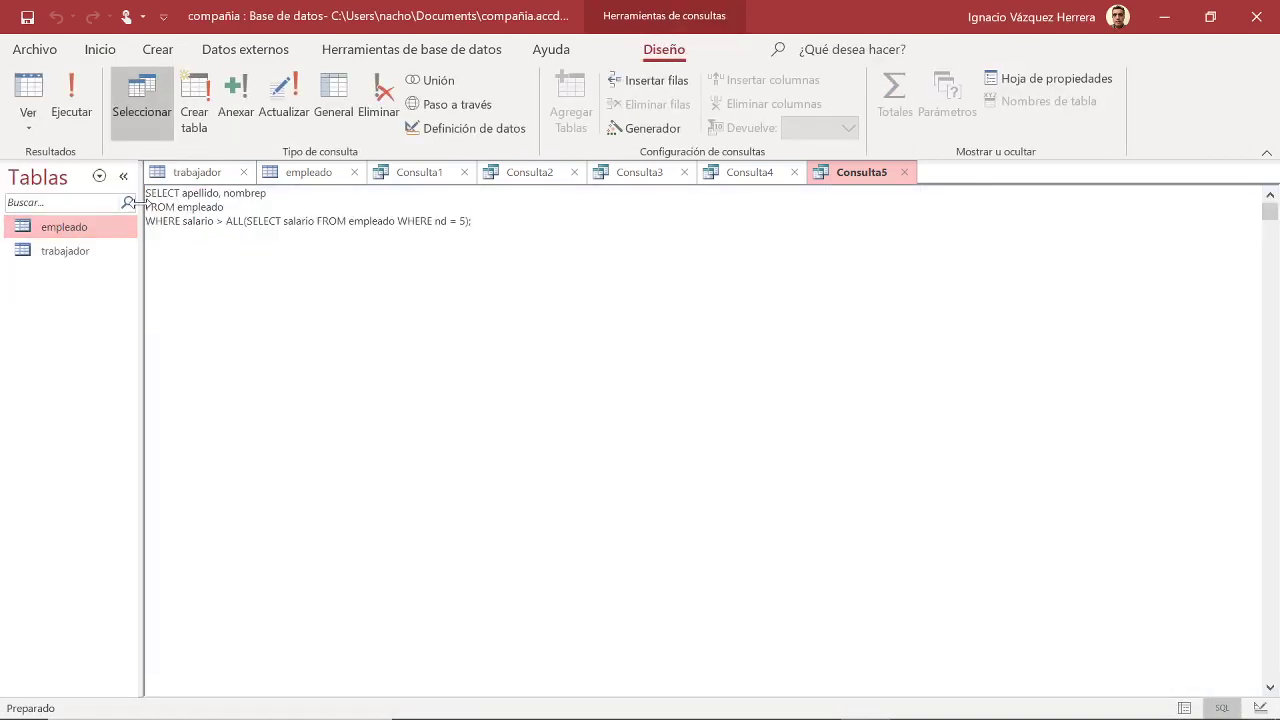
key("ctrl+a")
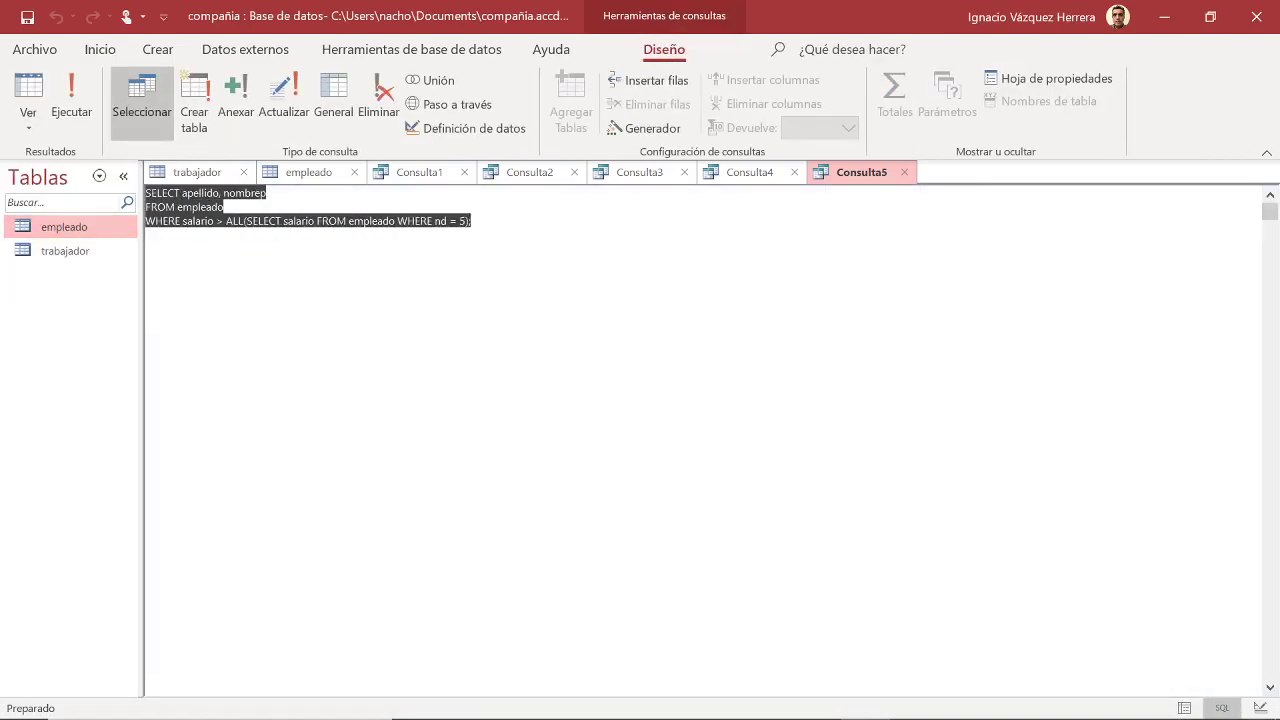
key("ctrl+v")
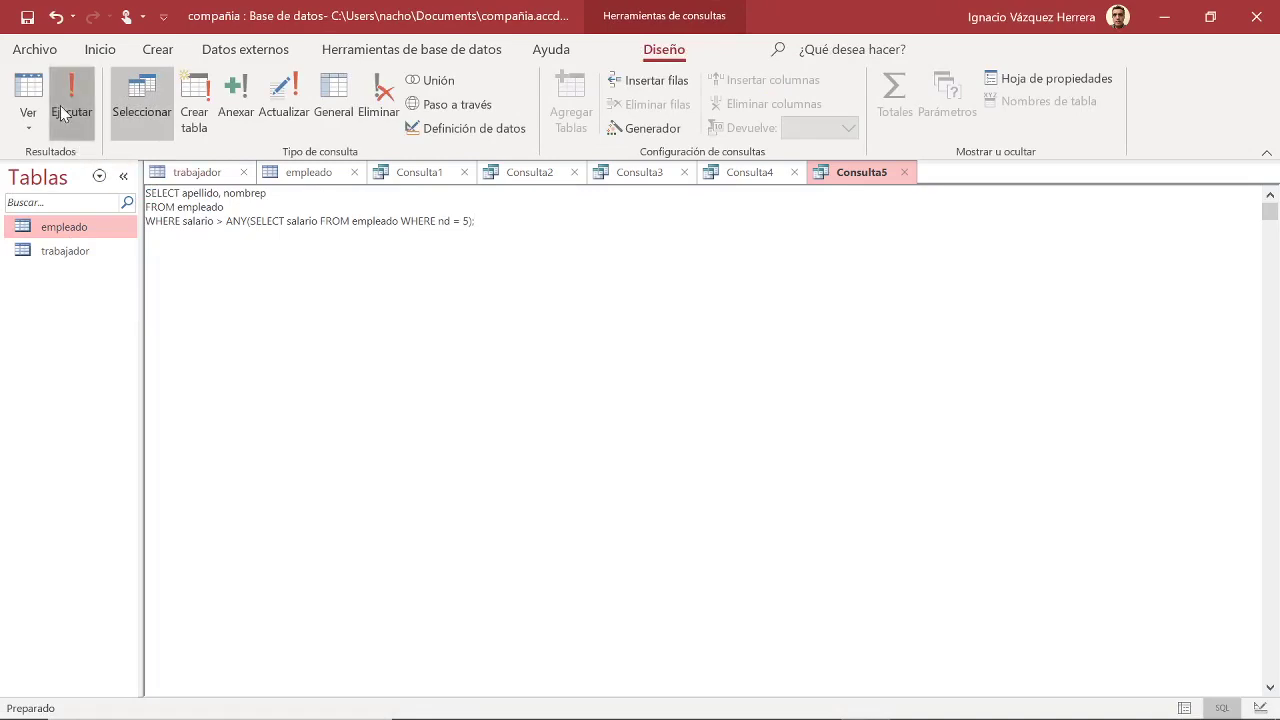
left_click(62, 113)
scroll(571, 457, "down", 2)
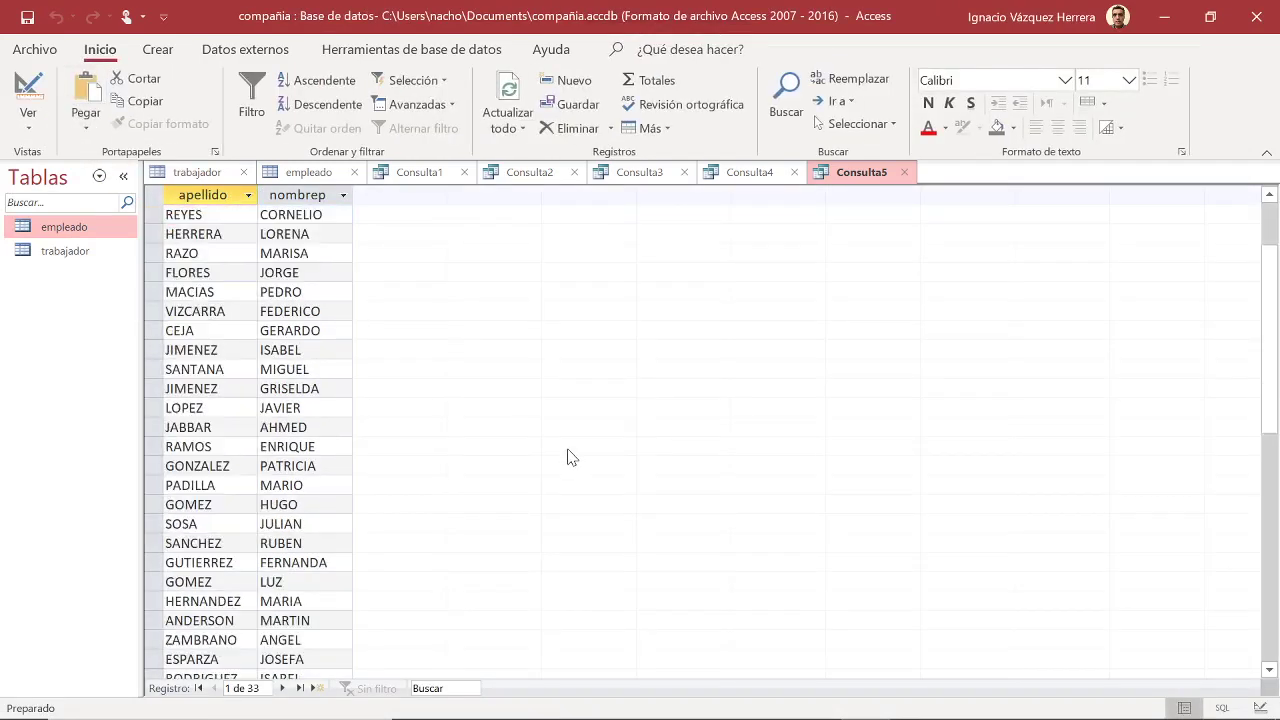
scroll(571, 457, "down", 2)
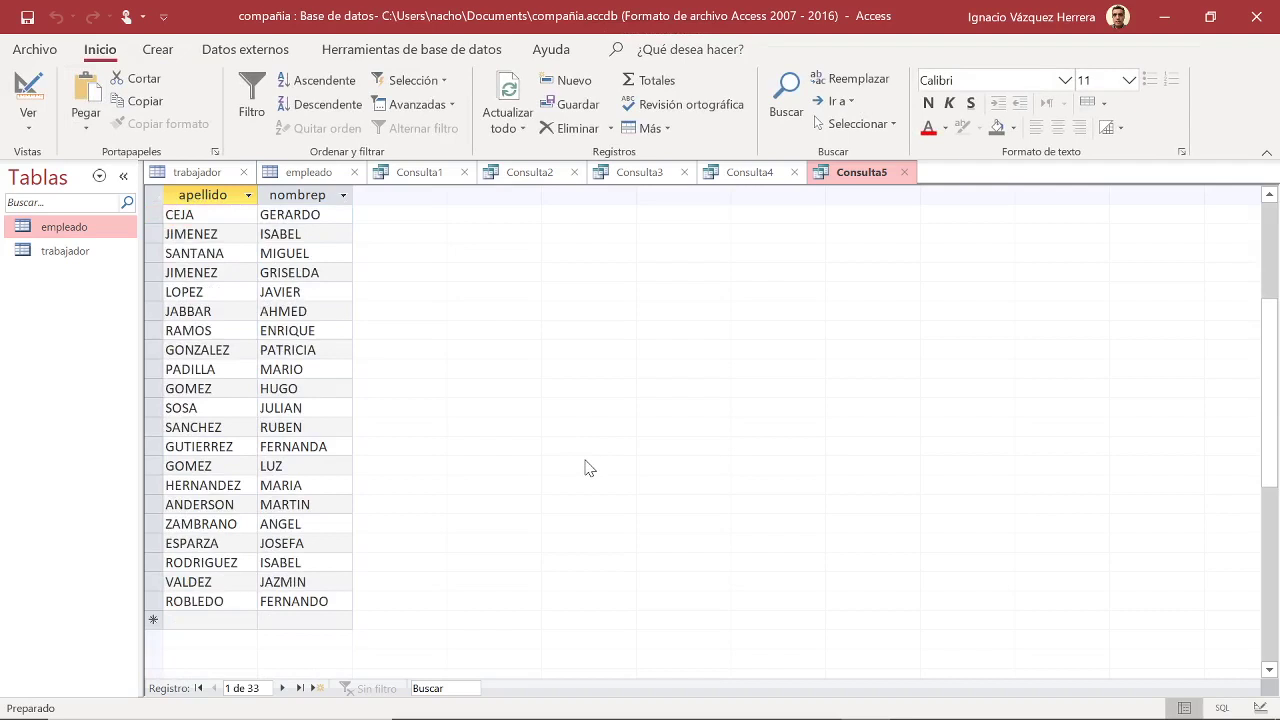
Check in the Chrome PDF whether any exercises follow number 30, and return to the query results in Access
mouse_move(800, 712)
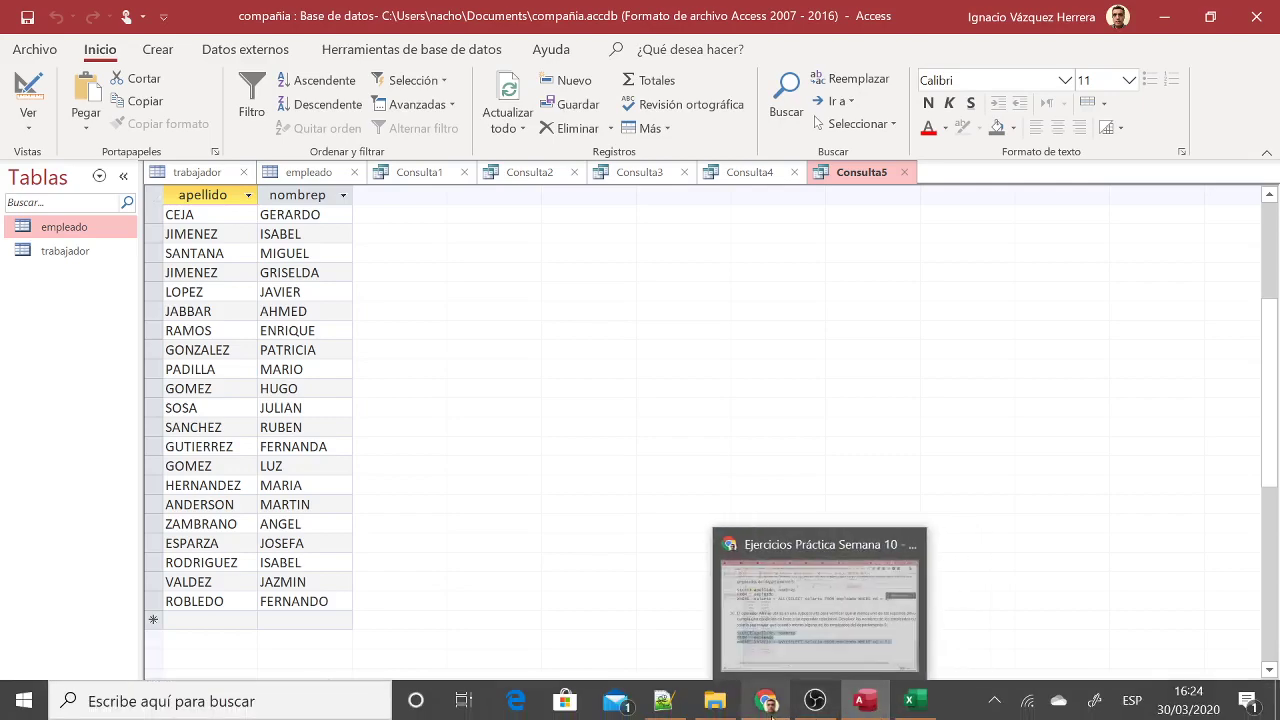
left_click(766, 698)
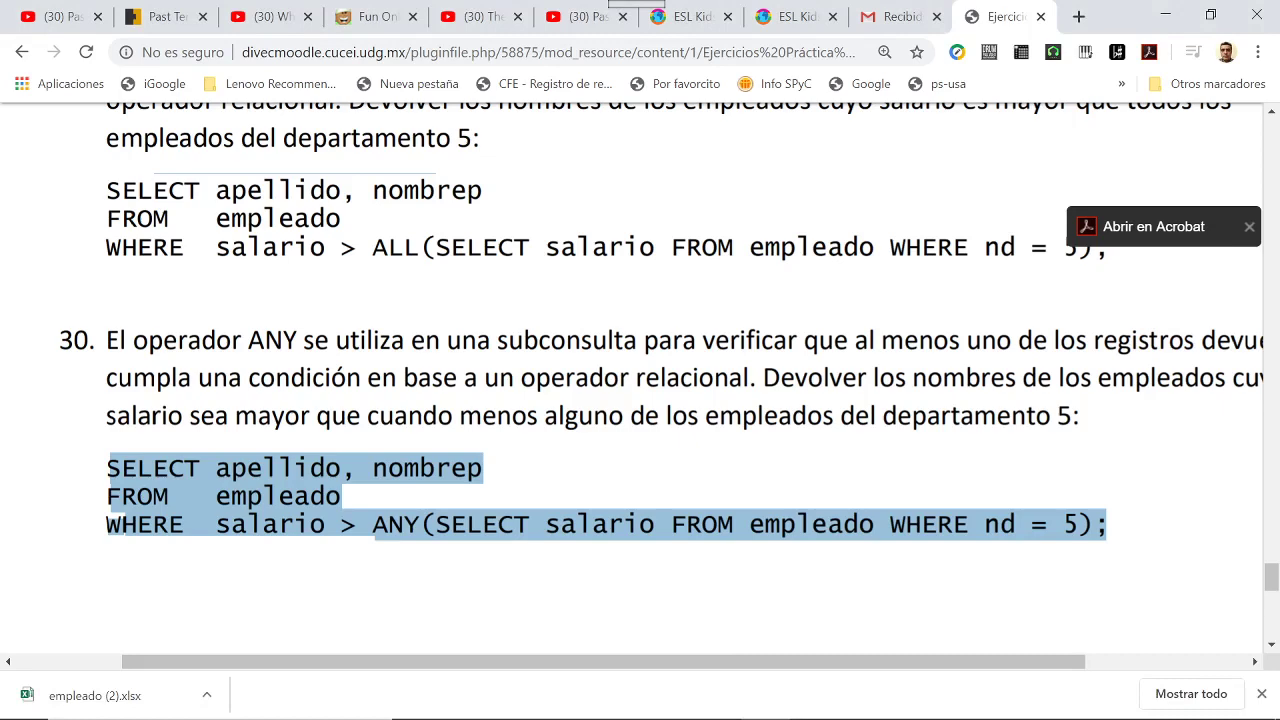
left_click(560, 522)
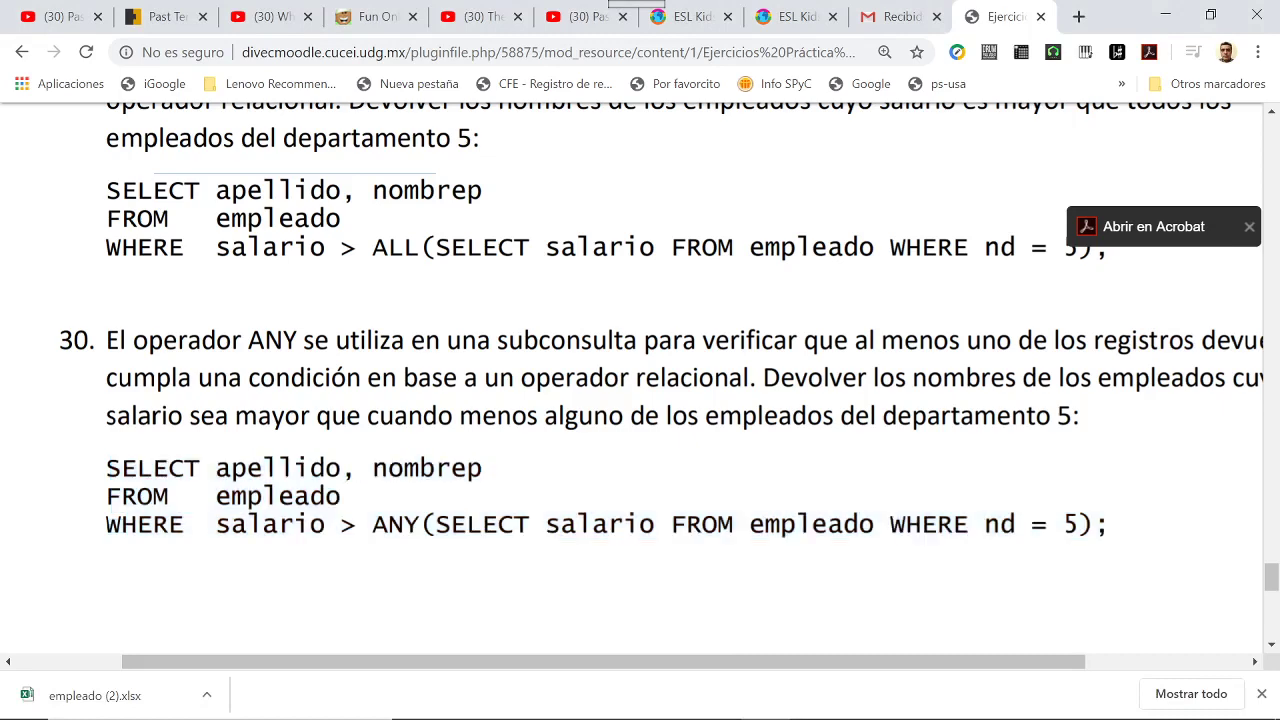
scroll(937, 480, "down", 4)
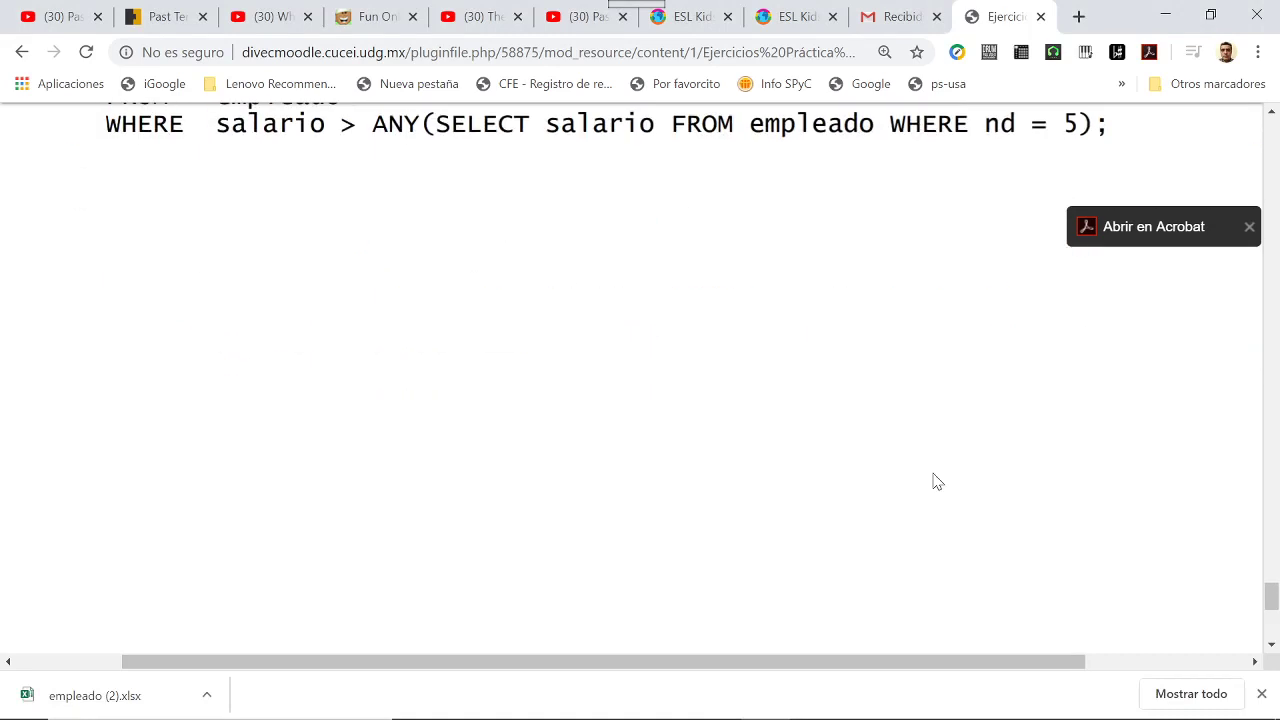
scroll(931, 480, "up", 5)
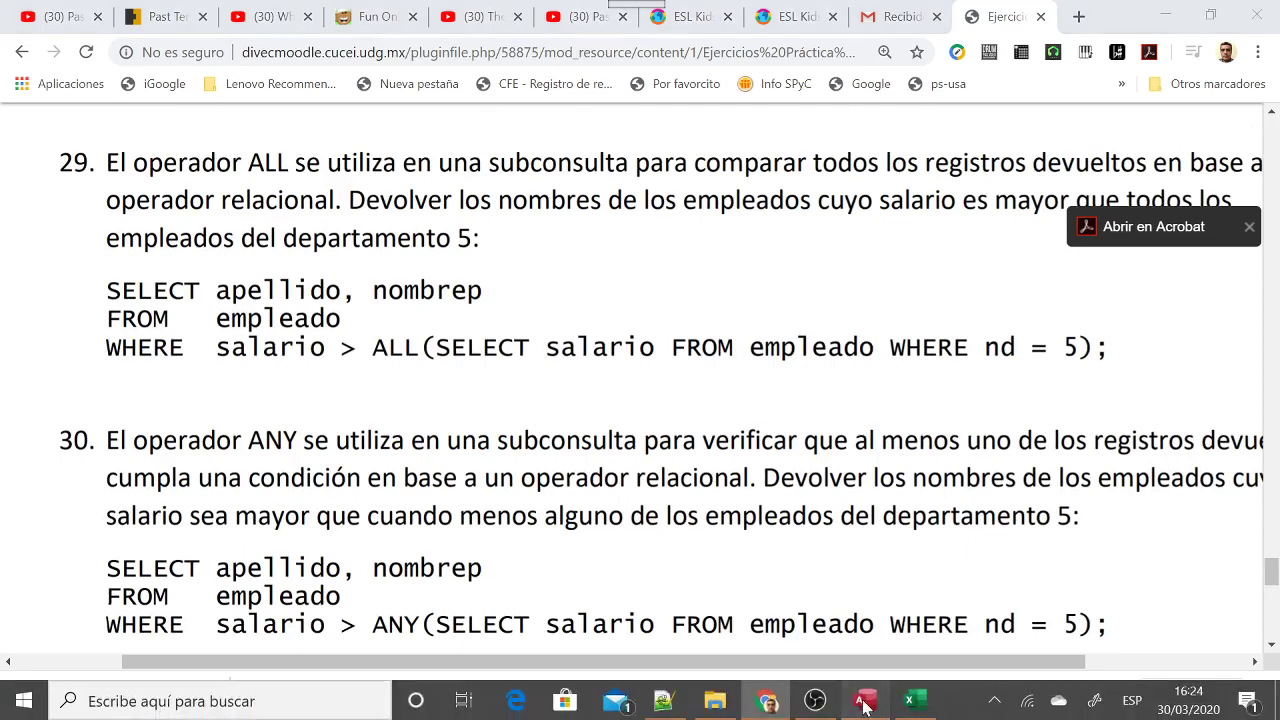
left_click(865, 703)
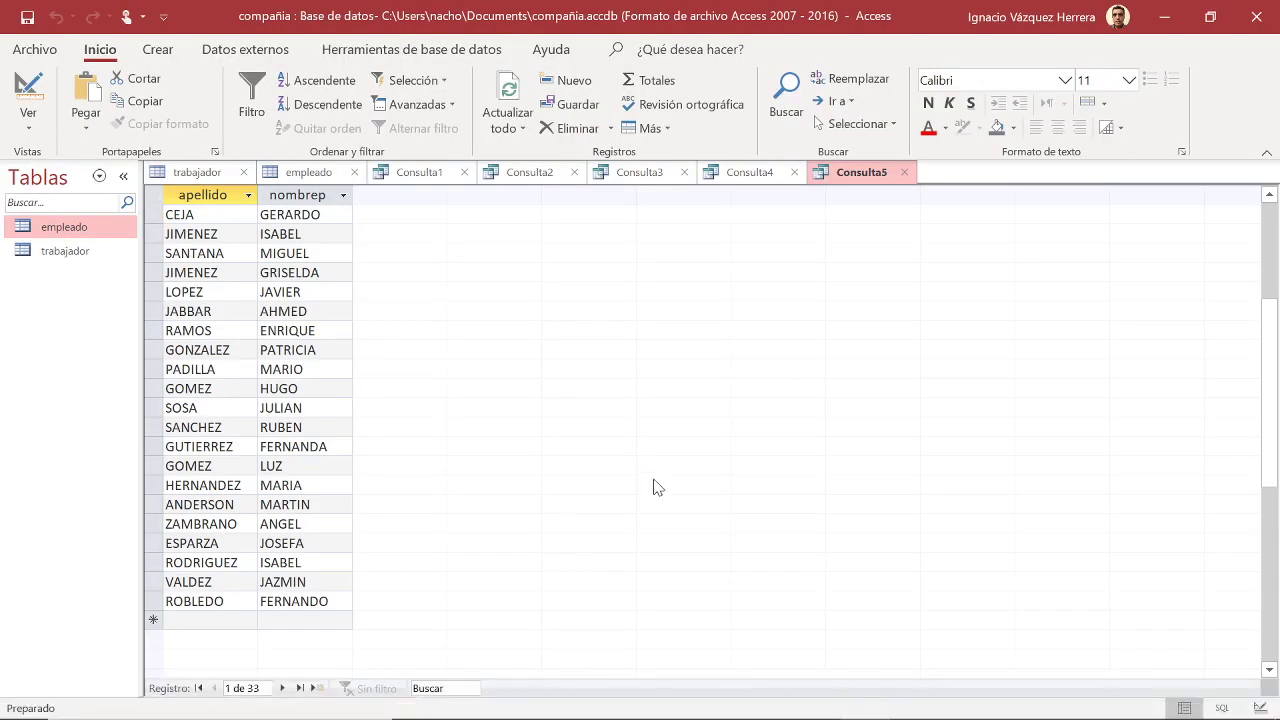